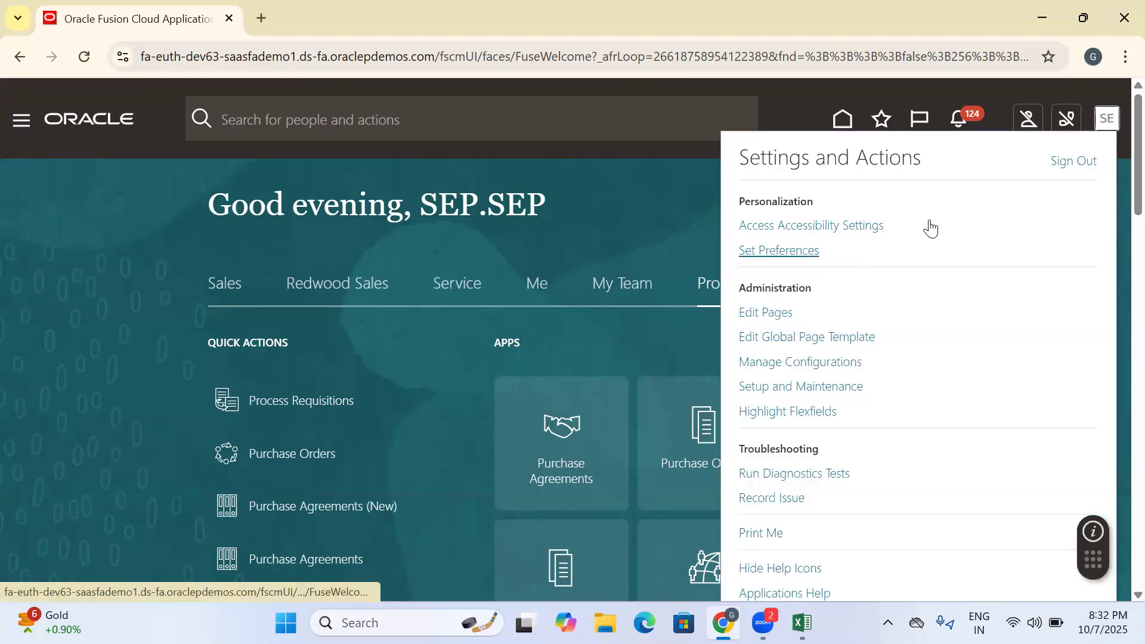
# - Sign out and sign back in as SCM_REDWOOD_001 using the saved account password
pyautogui.click(1073, 160)
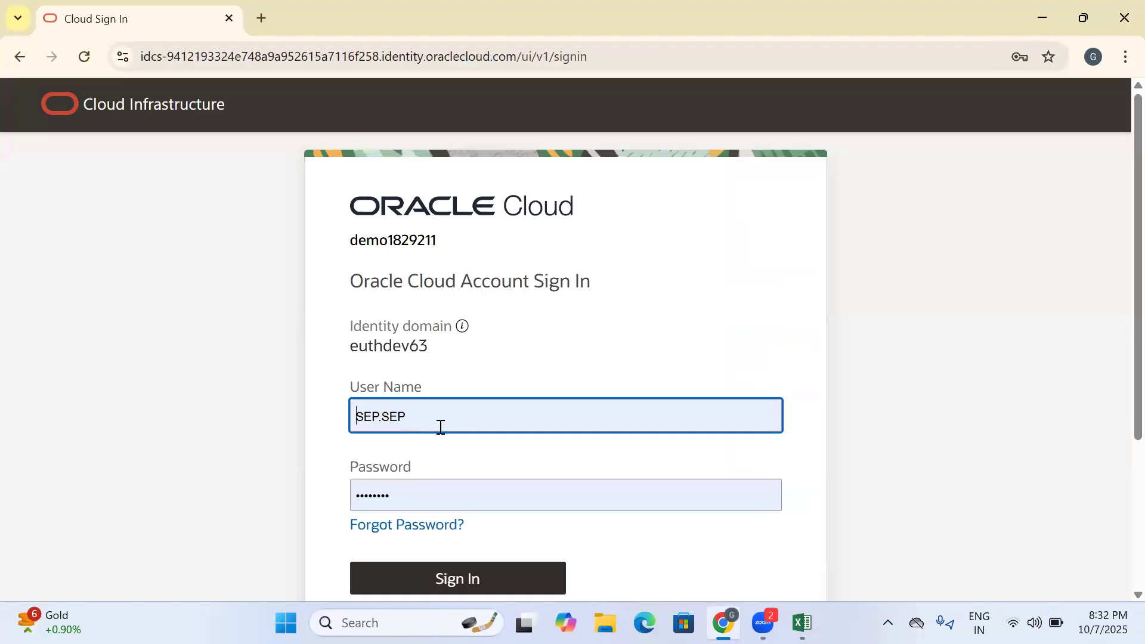
pyautogui.doubleClick(439, 427)
pyautogui.press('BackSpace')
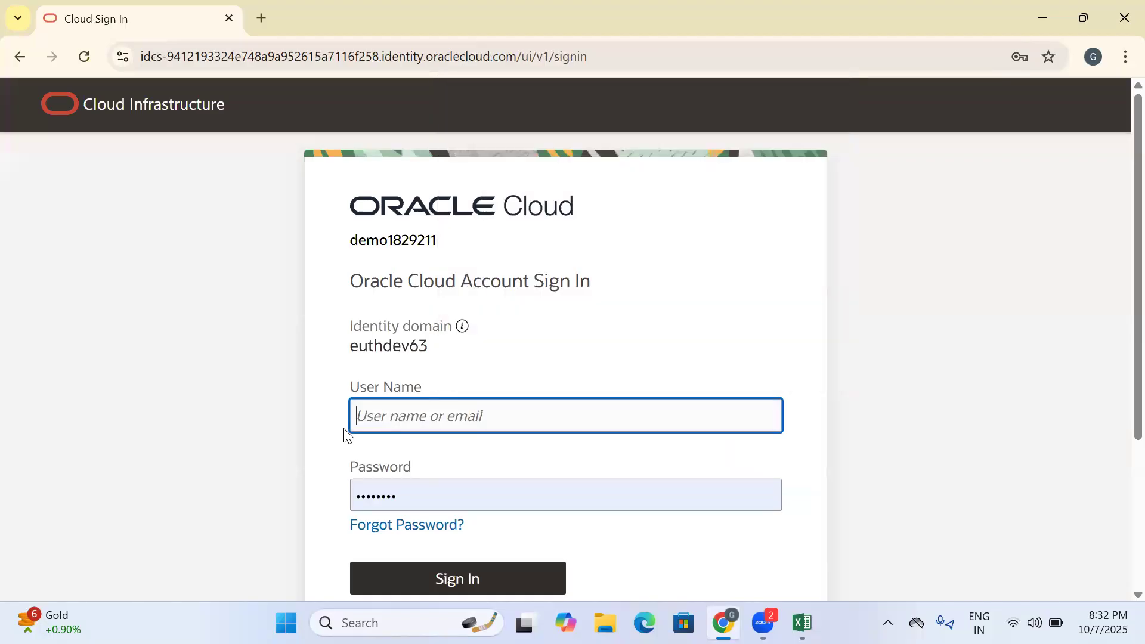
pyautogui.write('scm')
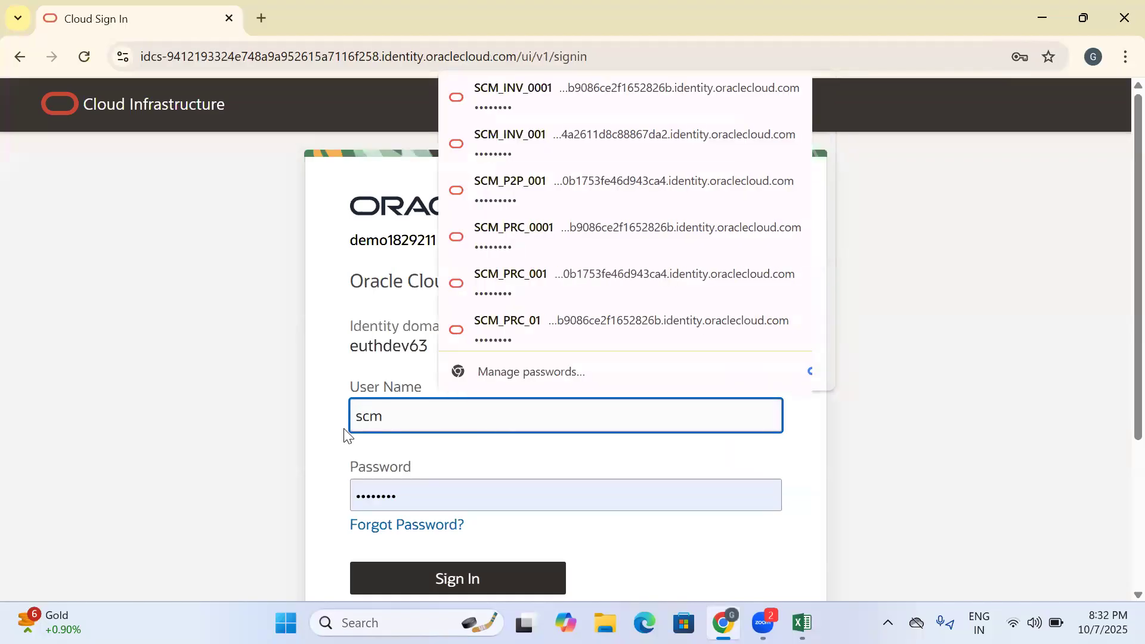
pyautogui.write('_re')
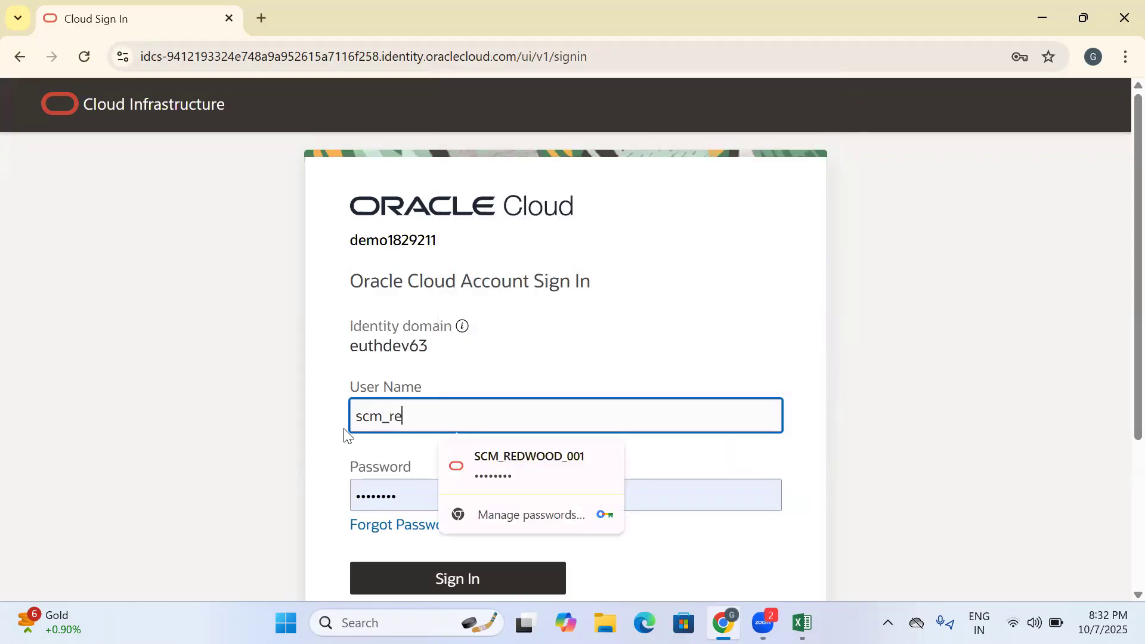
pyautogui.click(545, 463)
pyautogui.scroll(-3, 519, 453)
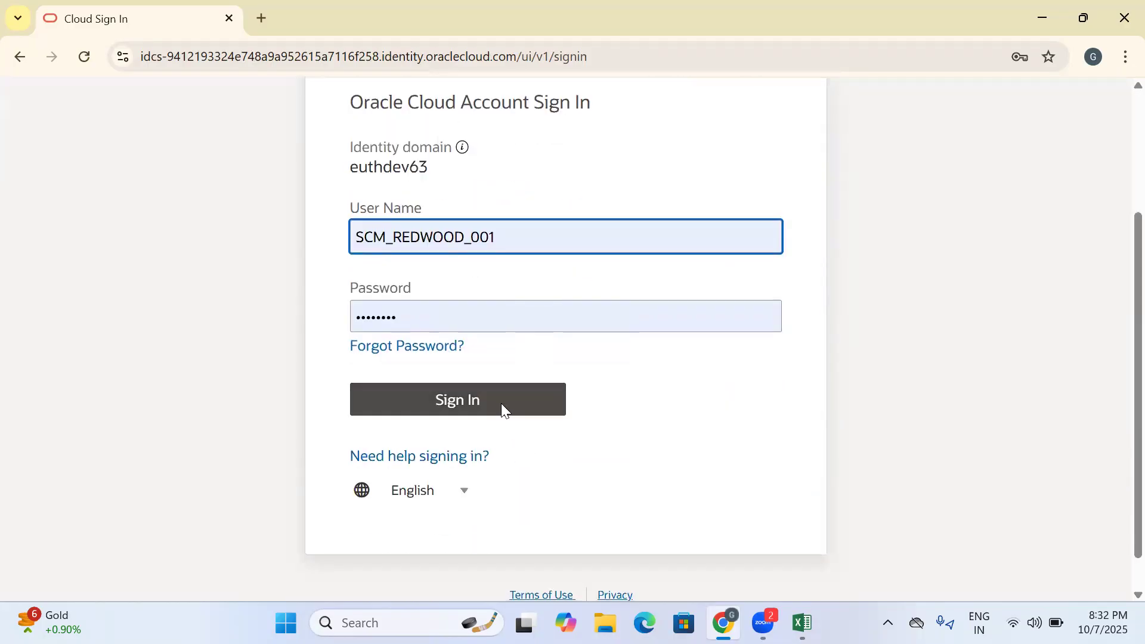
pyautogui.click(499, 400)
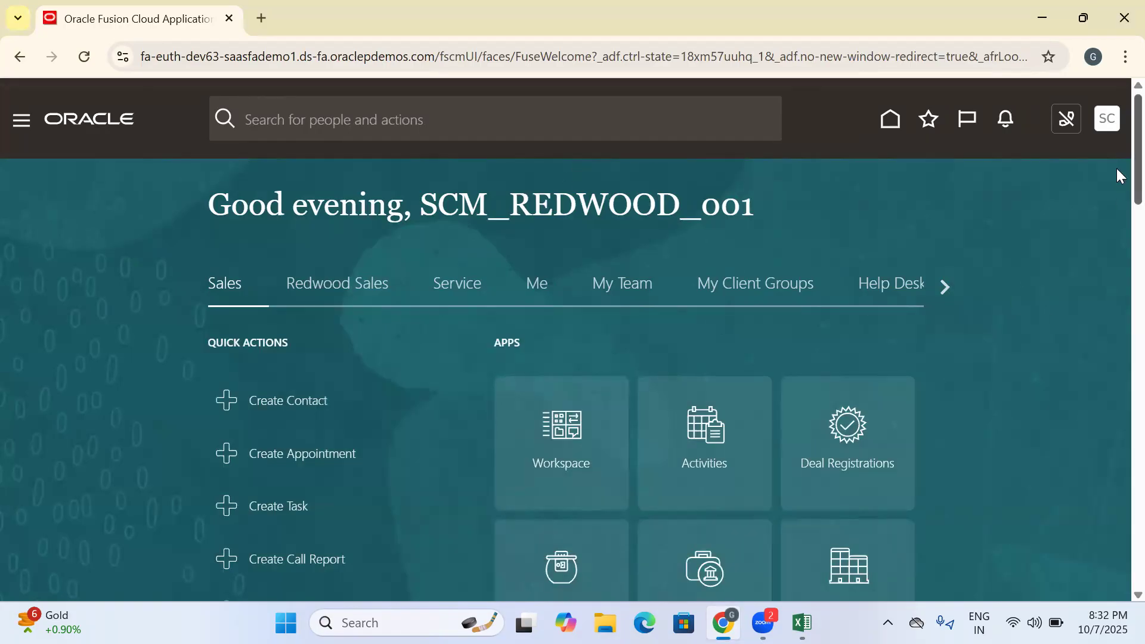
# - Open the Setup and Maintenance work area from the home page
pyautogui.scroll(-3, 1116, 173)
pyautogui.scroll(3, 1116, 167)
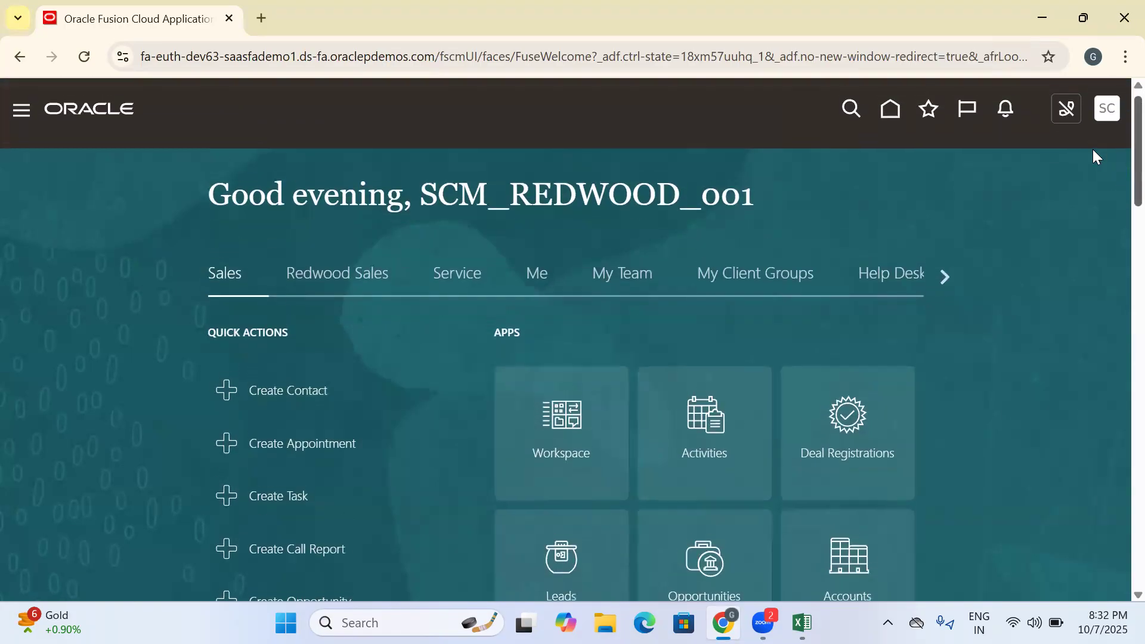
pyautogui.click(944, 277)
pyautogui.click(942, 276)
pyautogui.moveTo(764, 204); pyautogui.dragTo(153, 159)
pyautogui.click(782, 226)
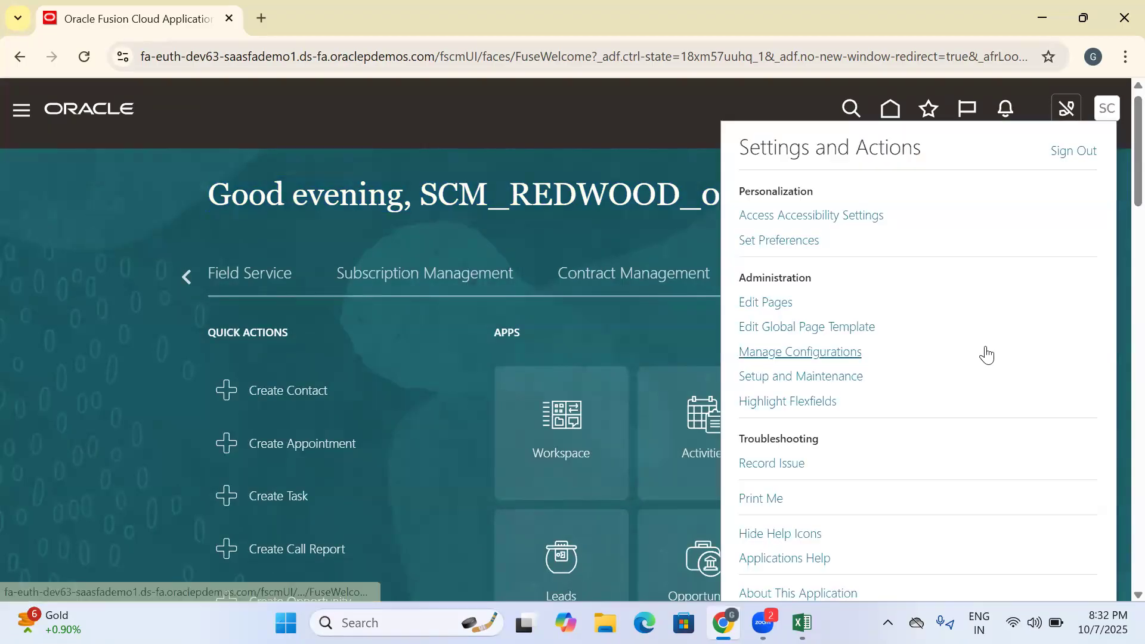
pyautogui.click(818, 376)
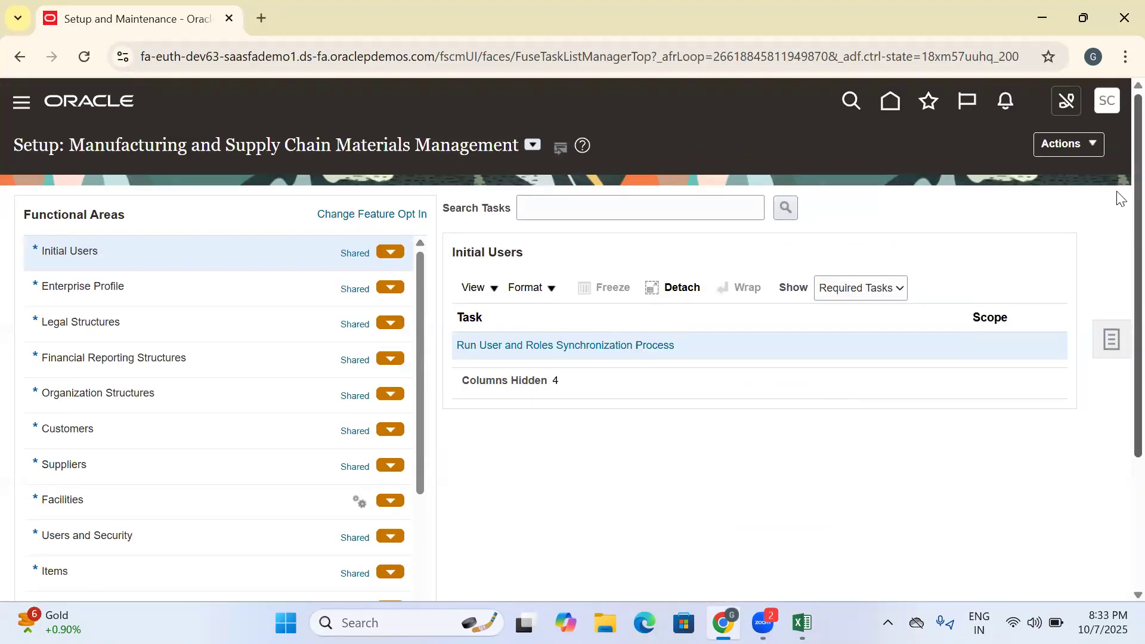
# - Open the Manage Inventory Organizations task of the Facilities functional area and start creating a new inventory organization
pyautogui.scroll(-2, 1120, 241)
pyautogui.scroll(-2, 1118, 220)
pyautogui.scroll(4, 1116, 179)
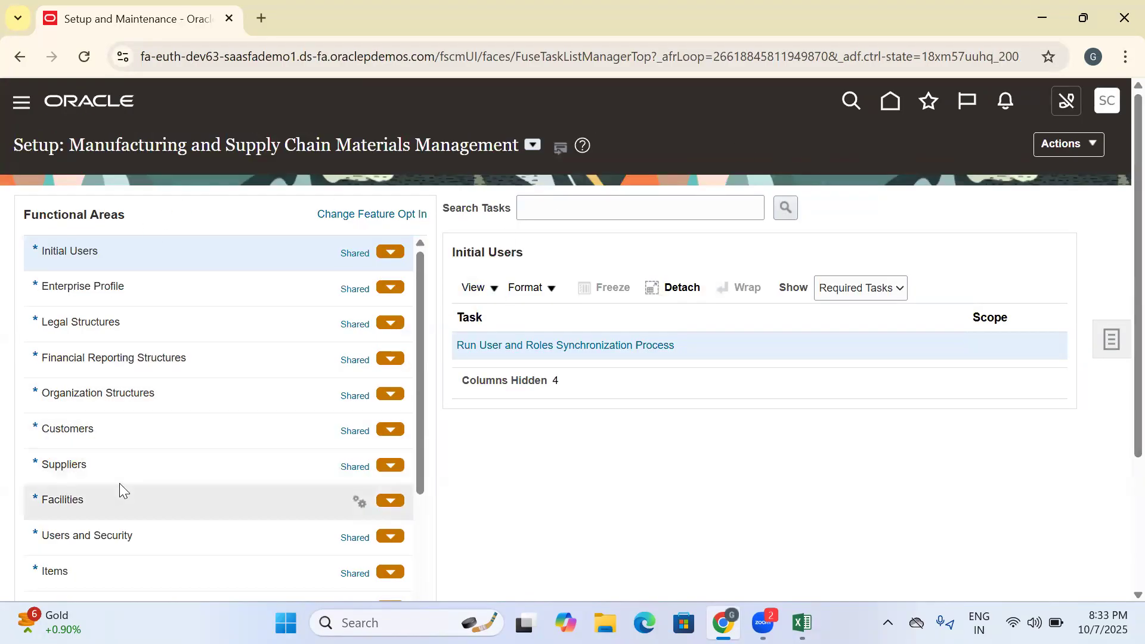
pyautogui.click(91, 513)
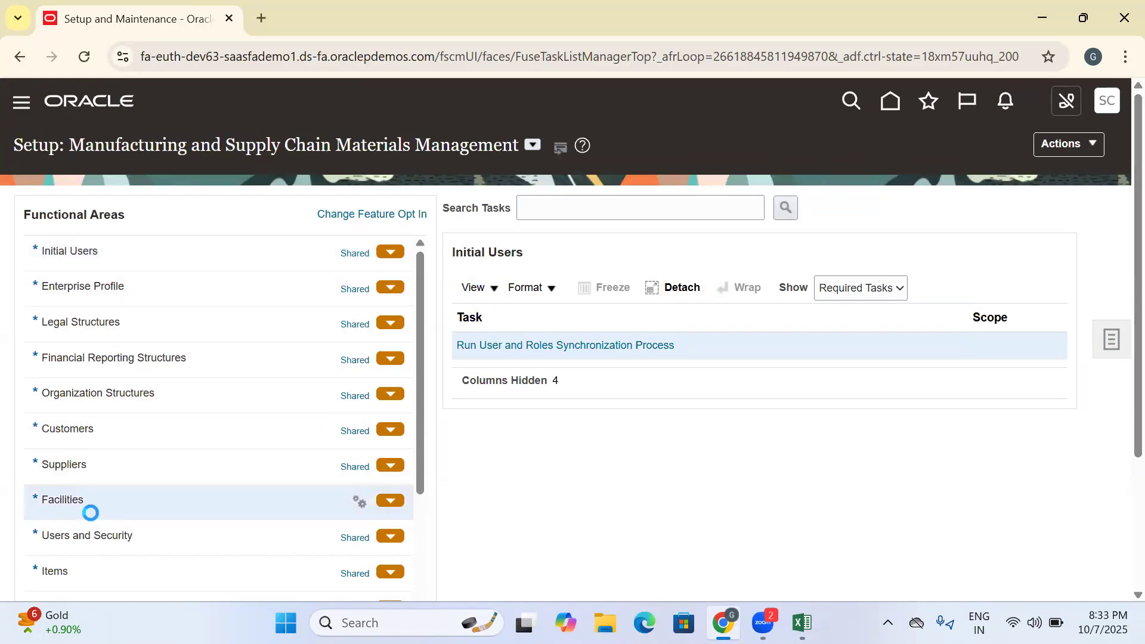
pyautogui.click(536, 427)
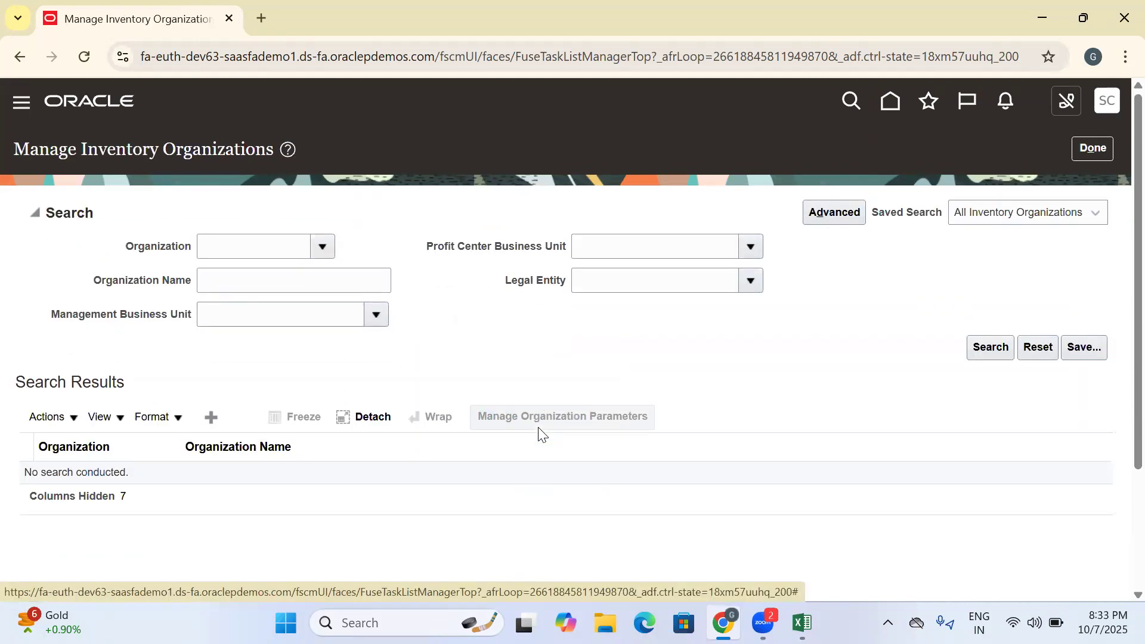
pyautogui.click(211, 418)
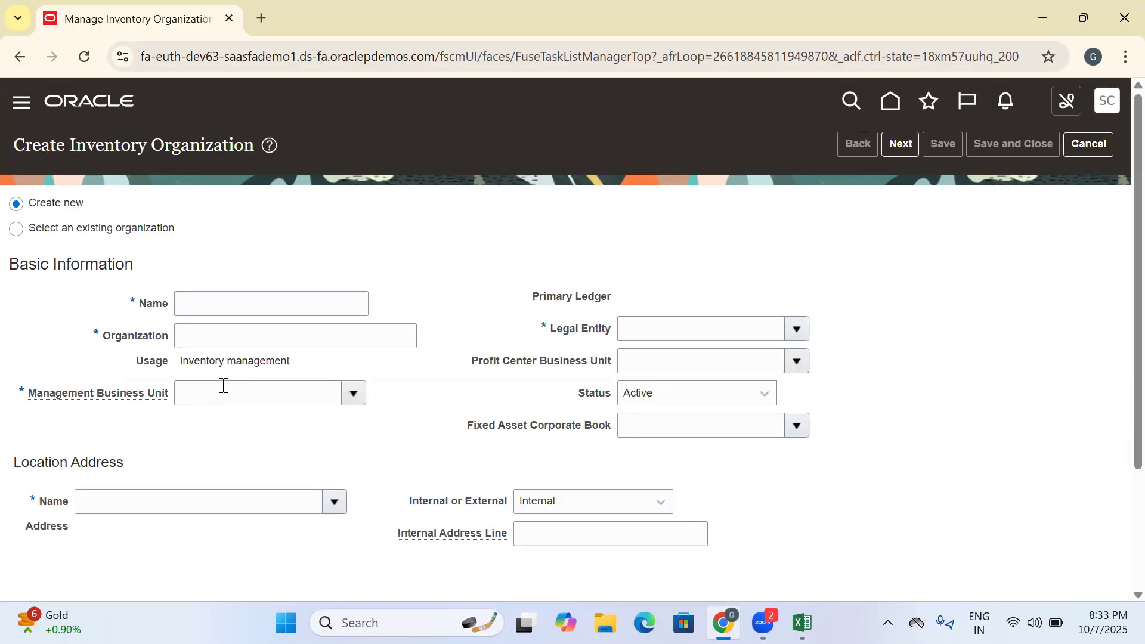
pyautogui.click(239, 306)
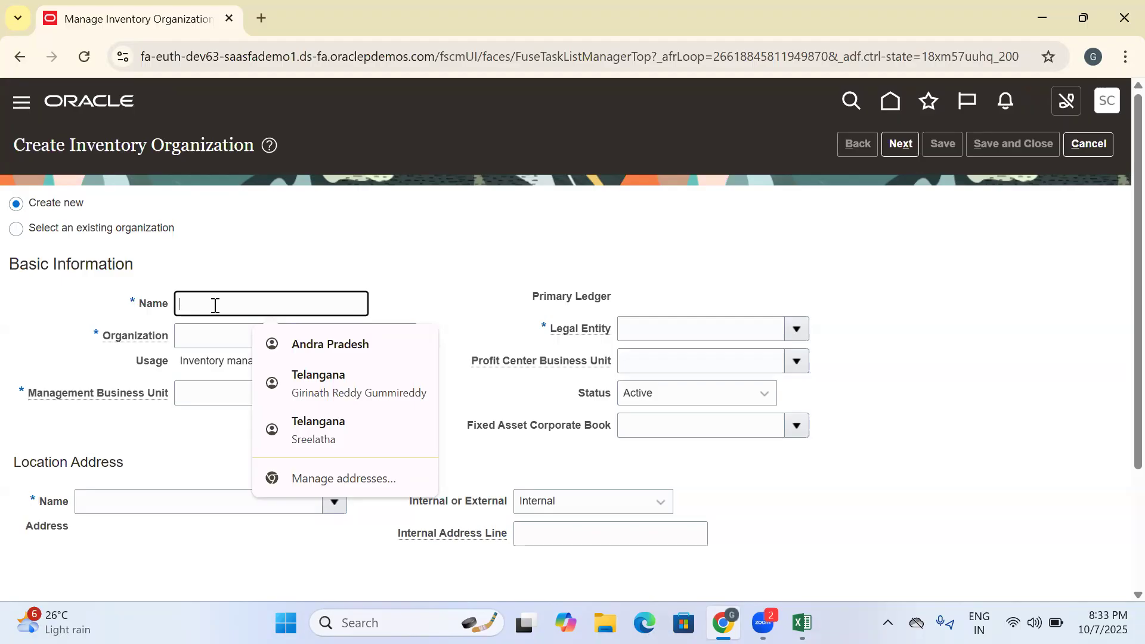
pyautogui.click(373, 218)
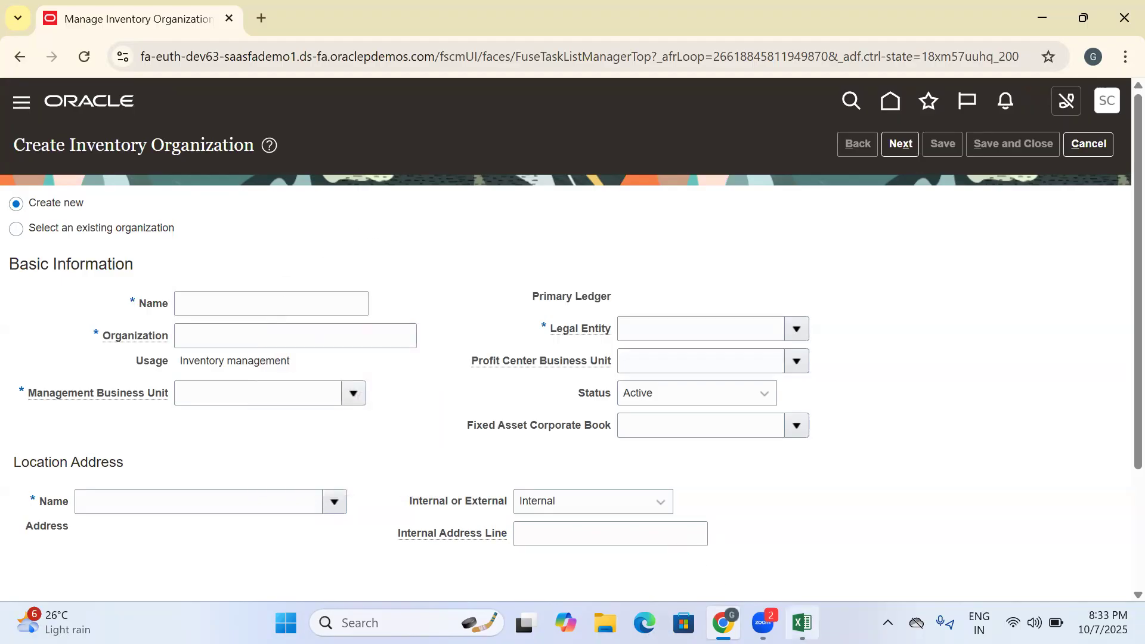
# - Switch to the Excel training workbook, review the Create Inv Org task and its navigation entries, and return to the browser
pyautogui.click(802, 623)
pyautogui.click(317, 364)
pyautogui.click(319, 298)
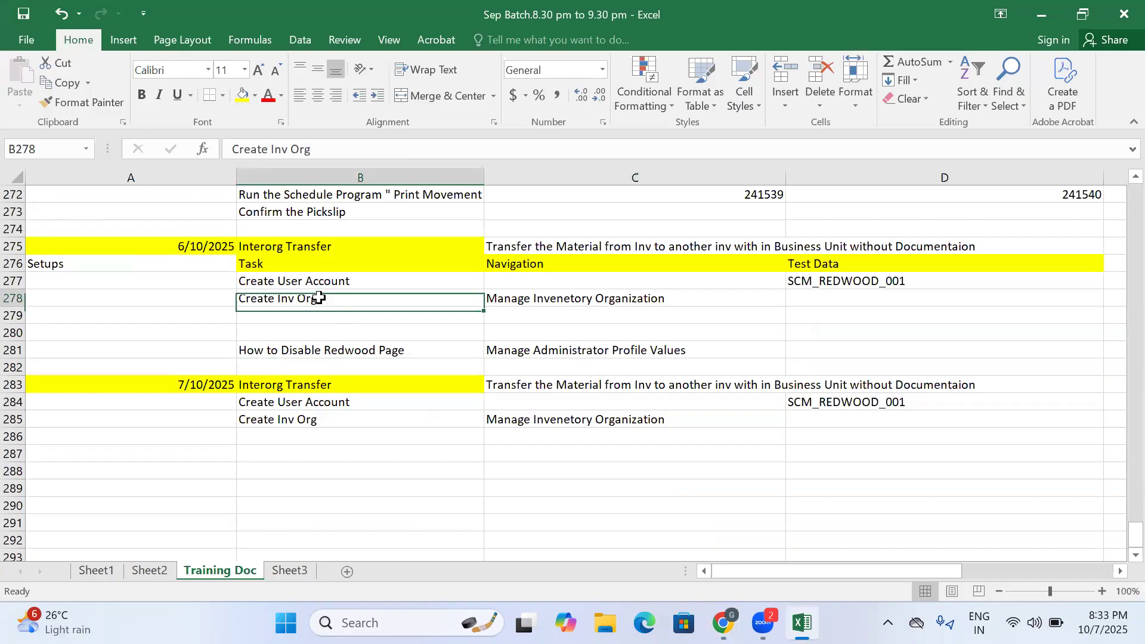
pyautogui.click(540, 310)
pyautogui.click(401, 420)
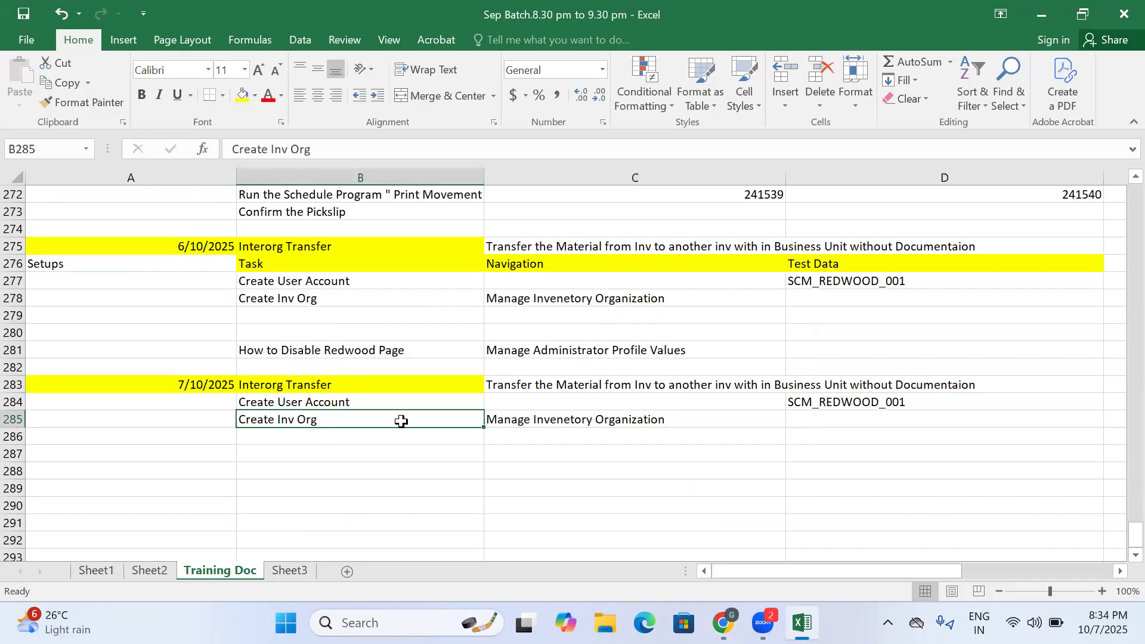
pyautogui.click(542, 421)
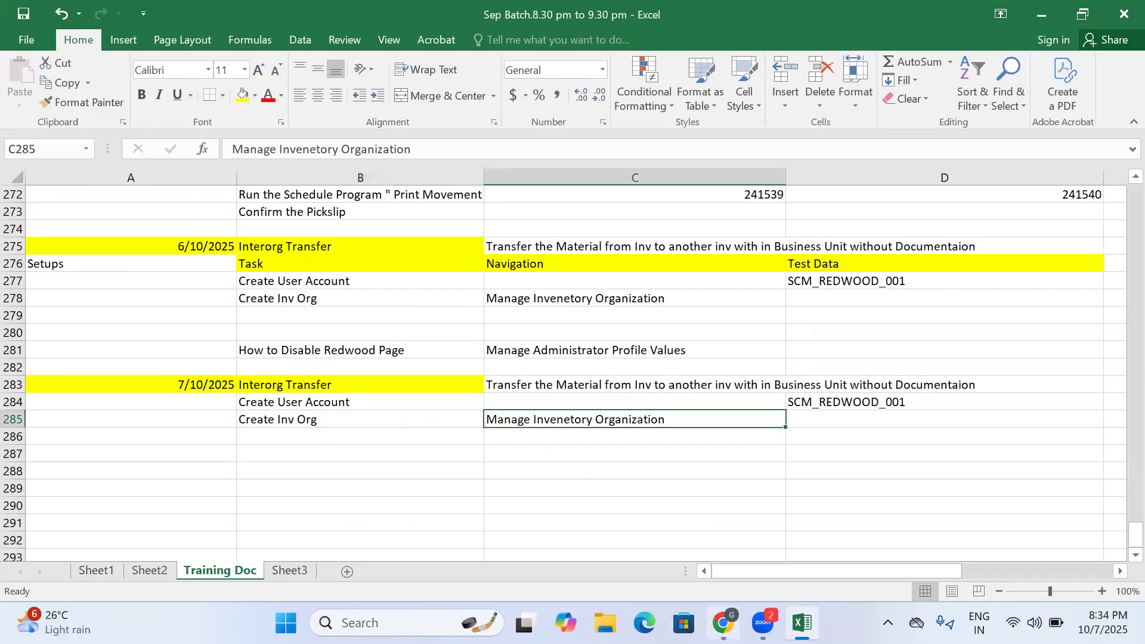
pyautogui.click(723, 623)
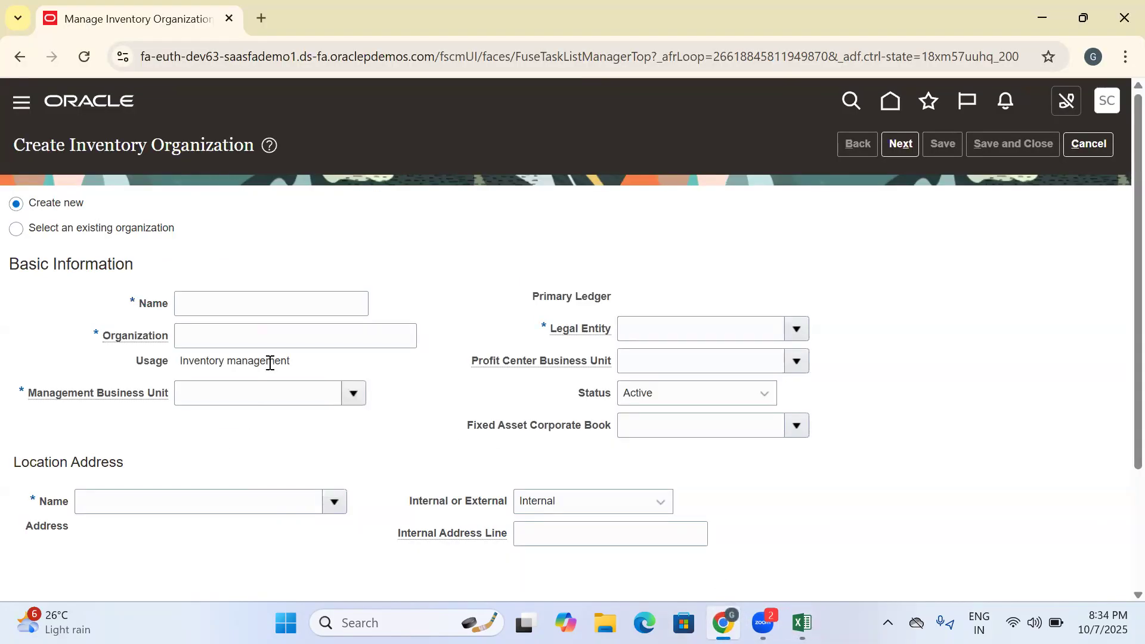
pyautogui.click(256, 313)
pyautogui.write('TATA')
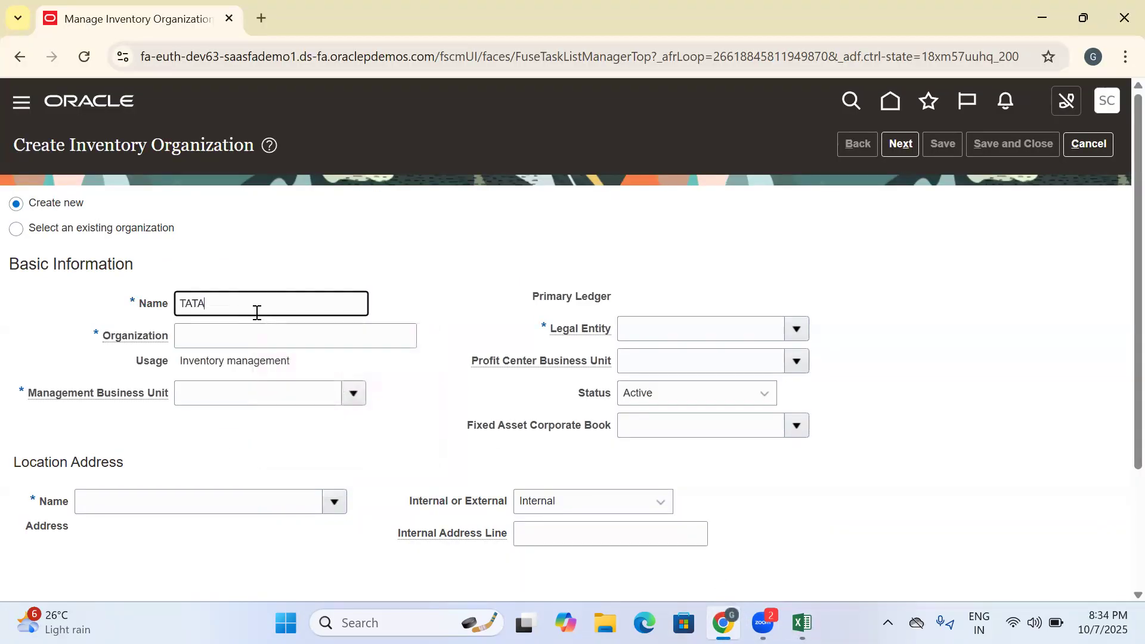
pyautogui.click(801, 623)
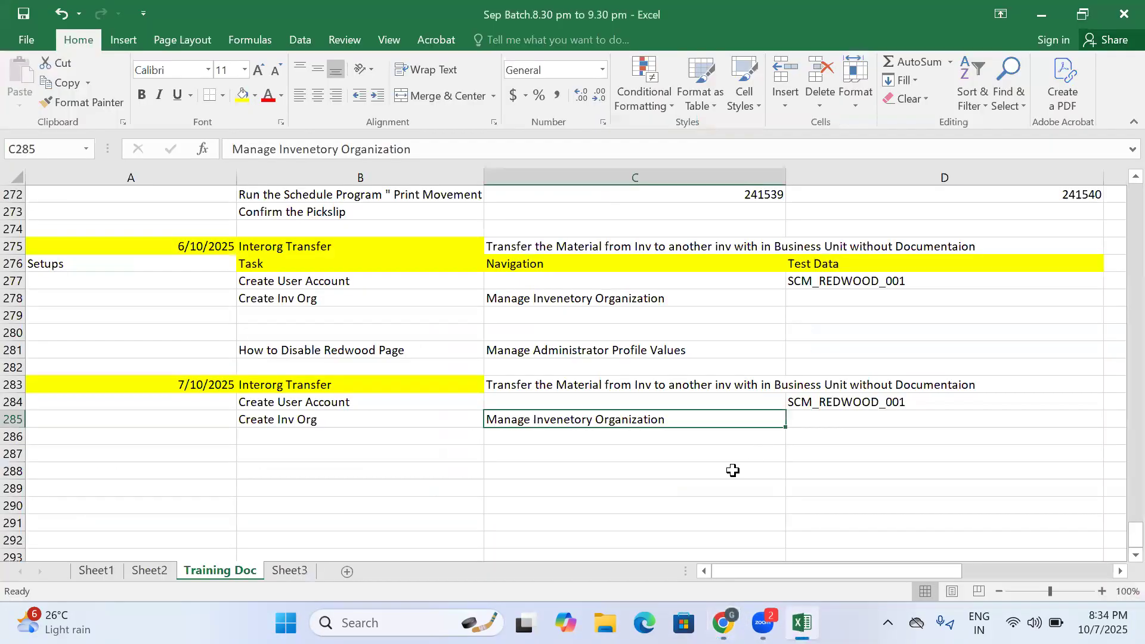
pyautogui.scroll(1, 795, 433)
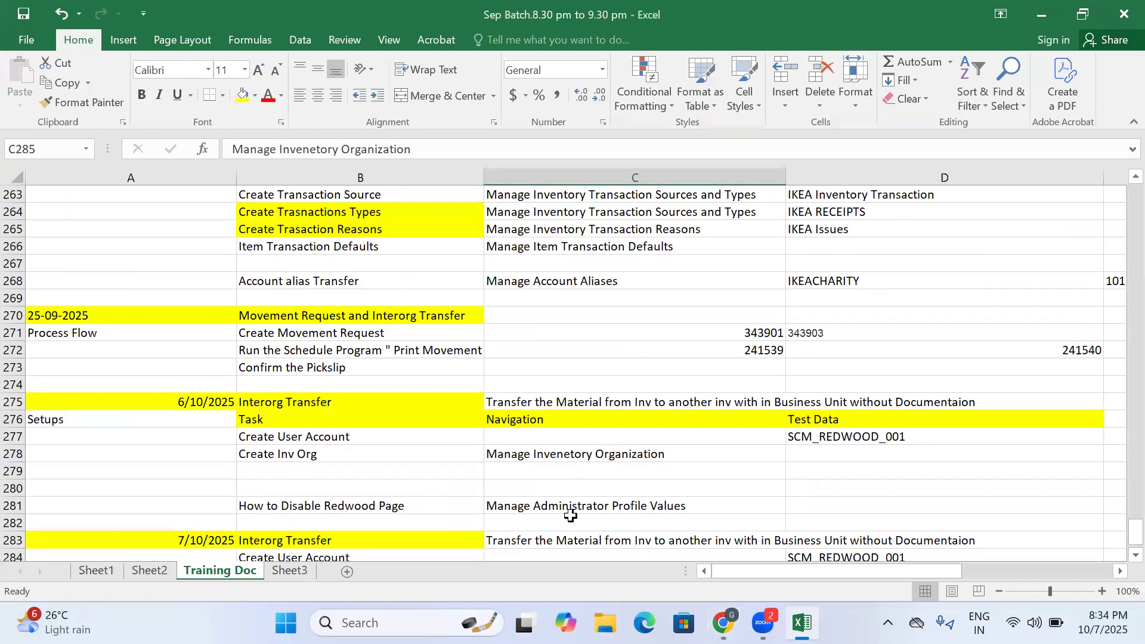
pyautogui.scroll(-2, 571, 515)
pyautogui.click(723, 623)
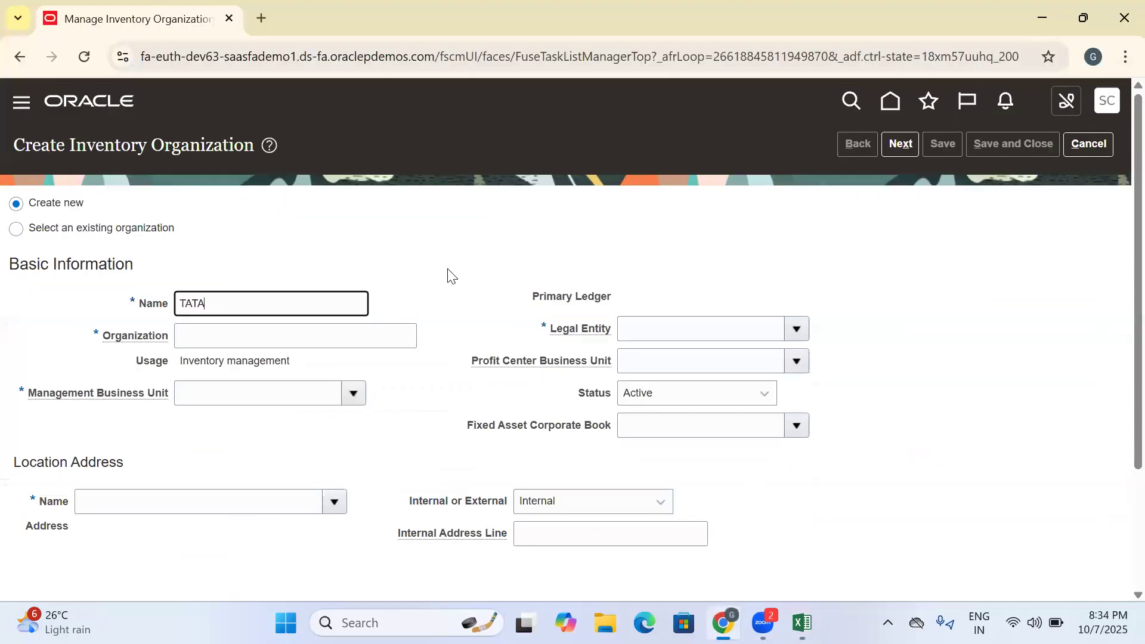
# - Set the new inventory organization's name to IKEA HYD INV and its organization code to IKEA_HYD_INV
pyautogui.hotkey('ctrl', 'a')
pyautogui.press('BackSpace')
pyautogui.write('IKEA HYD INV')
pyautogui.moveTo(281, 315); pyautogui.dragTo(142, 316)
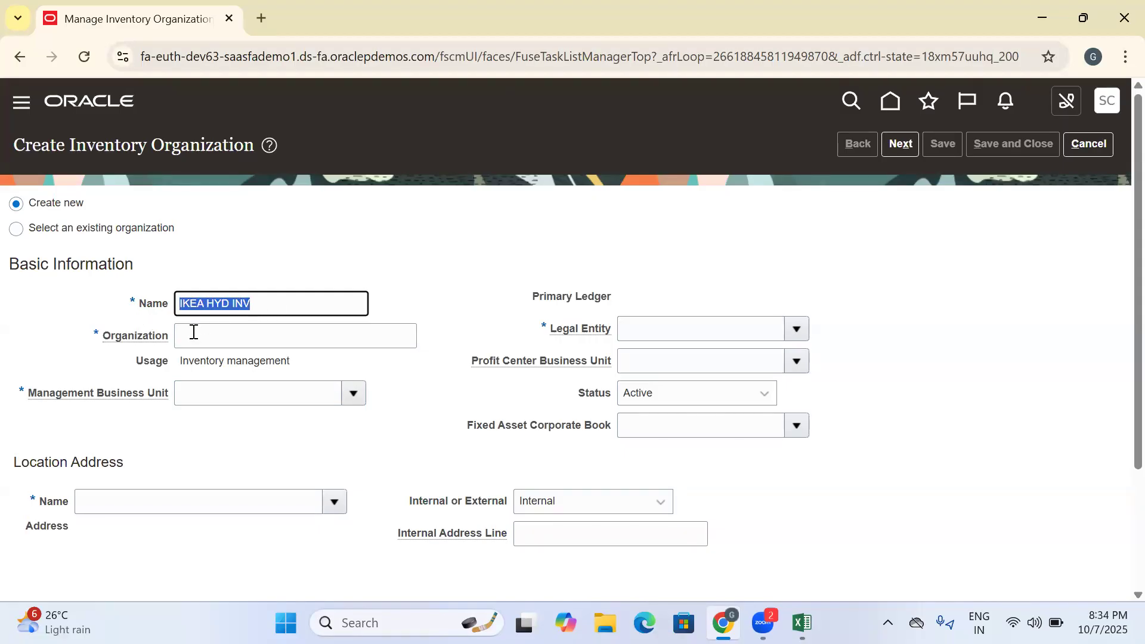
pyautogui.click(198, 333)
pyautogui.write('IKEA')
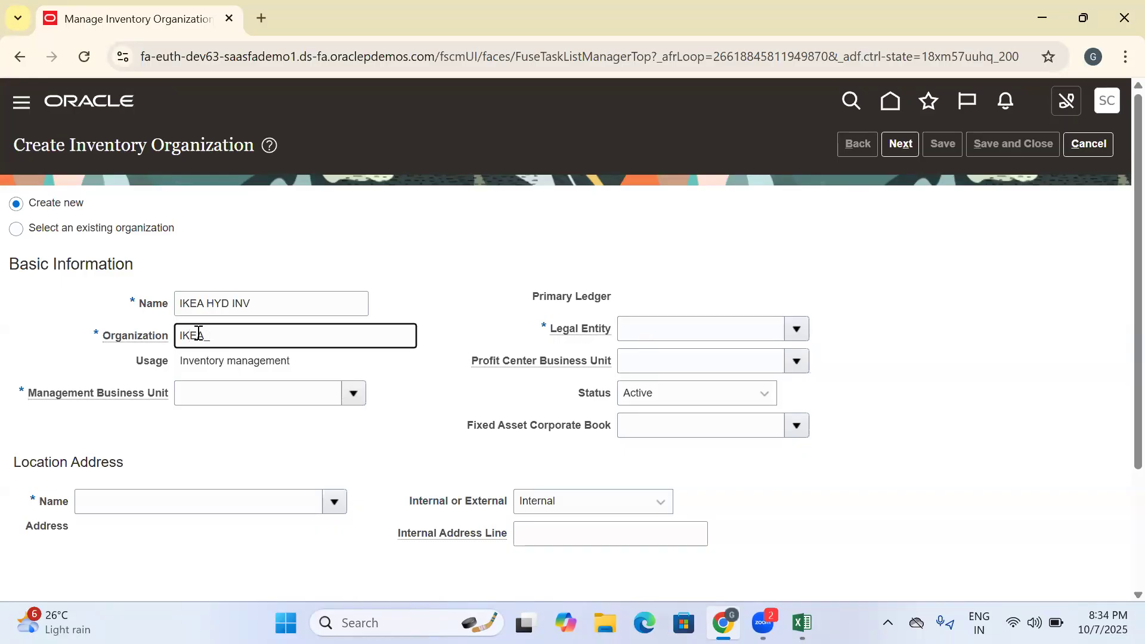
pyautogui.write('_HYD_INV')
pyautogui.doubleClick(243, 336)
# - Find US1 Business Unit by searching for US1, assign it as the management business unit, and set the location to Hyderabad
pyautogui.click(354, 389)
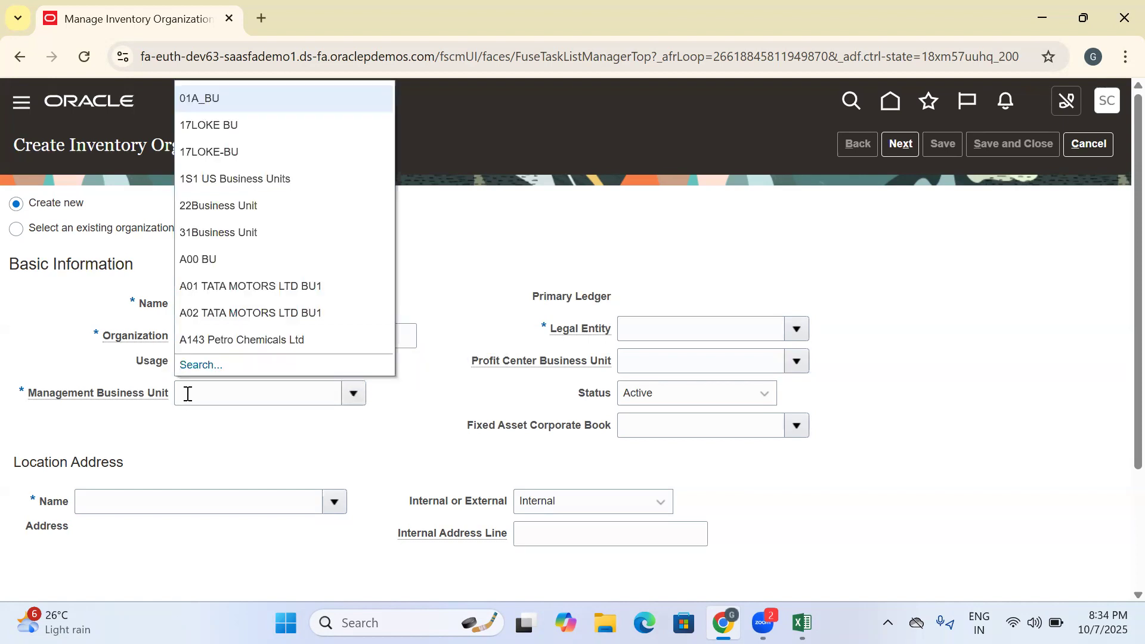
pyautogui.click(186, 365)
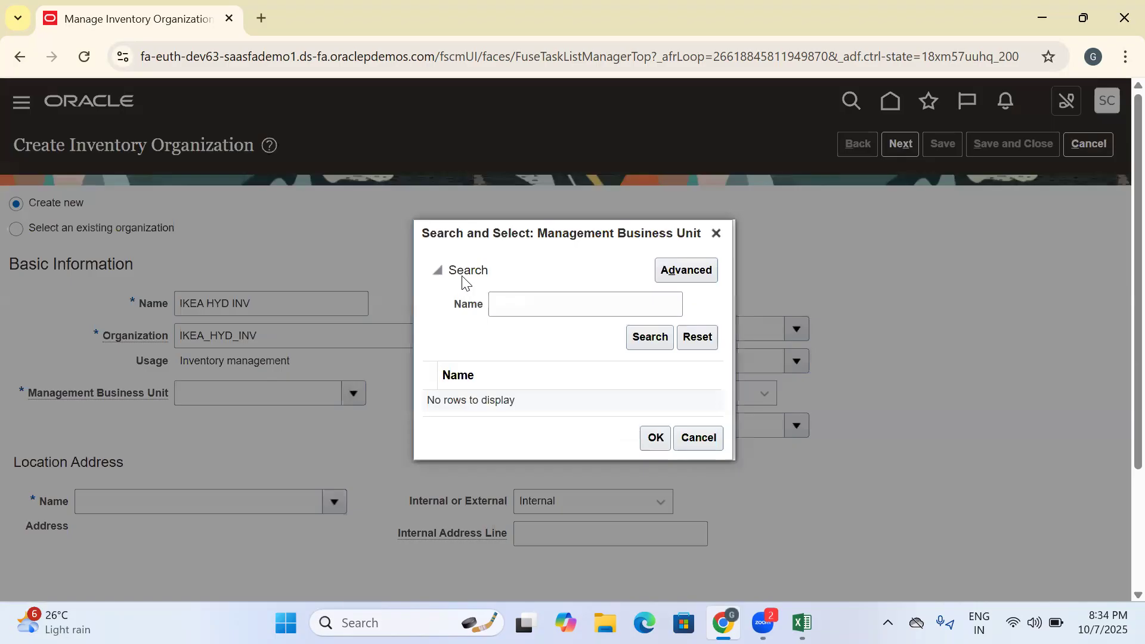
pyautogui.click(531, 303)
pyautogui.write('US')
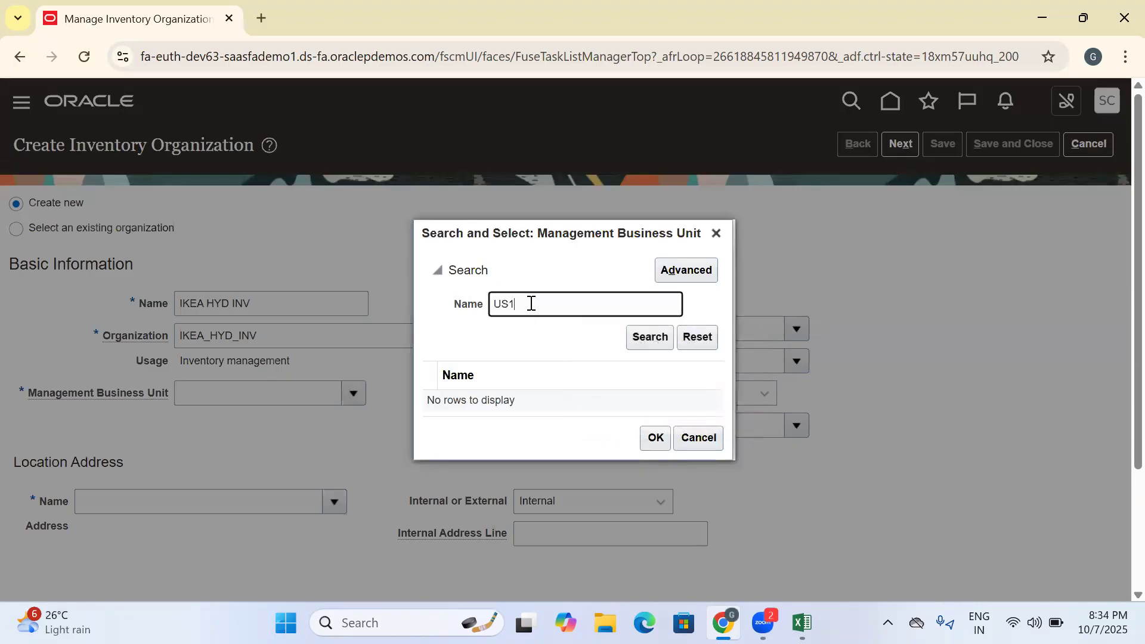
pyautogui.write('1')
pyautogui.press('Return')
pyautogui.click(539, 400)
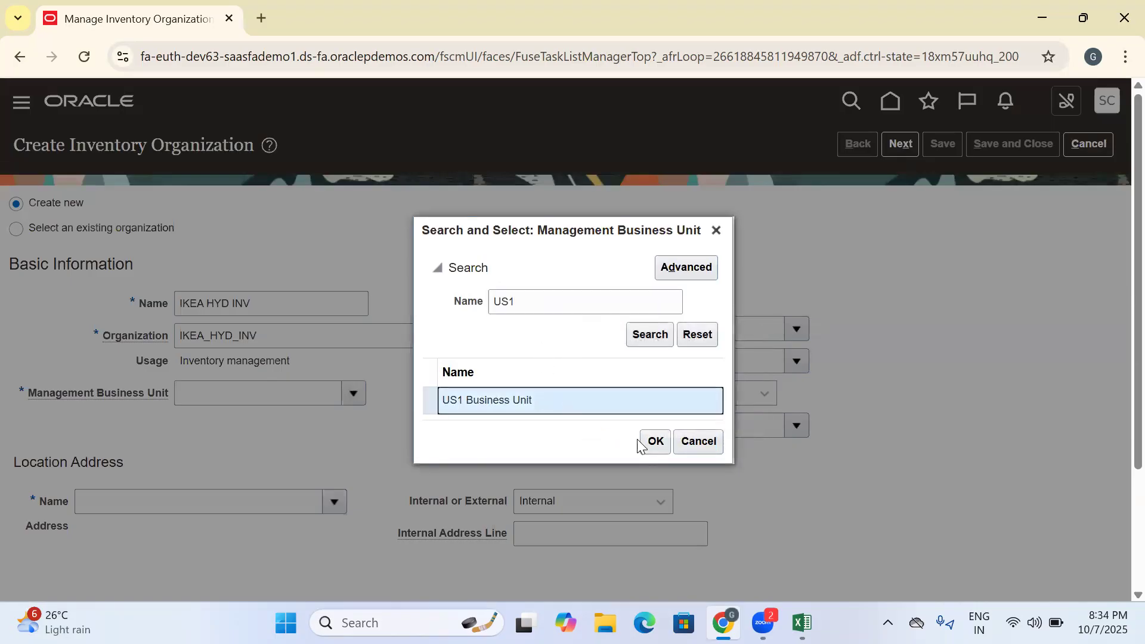
pyautogui.click(651, 443)
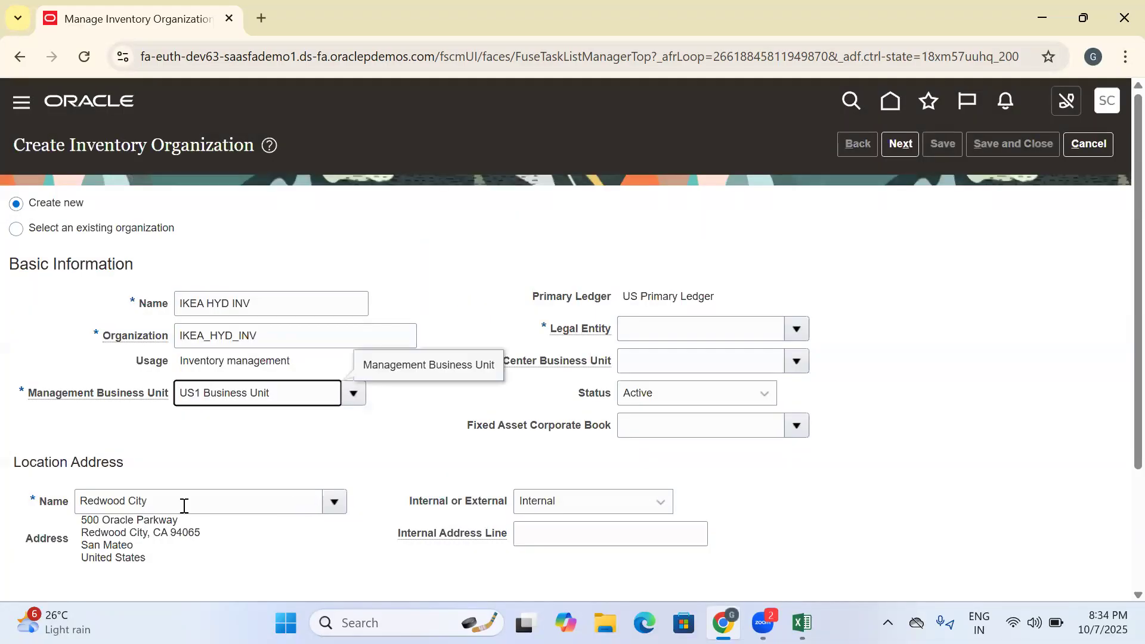
pyautogui.moveTo(255, 503); pyautogui.dragTo(52, 516)
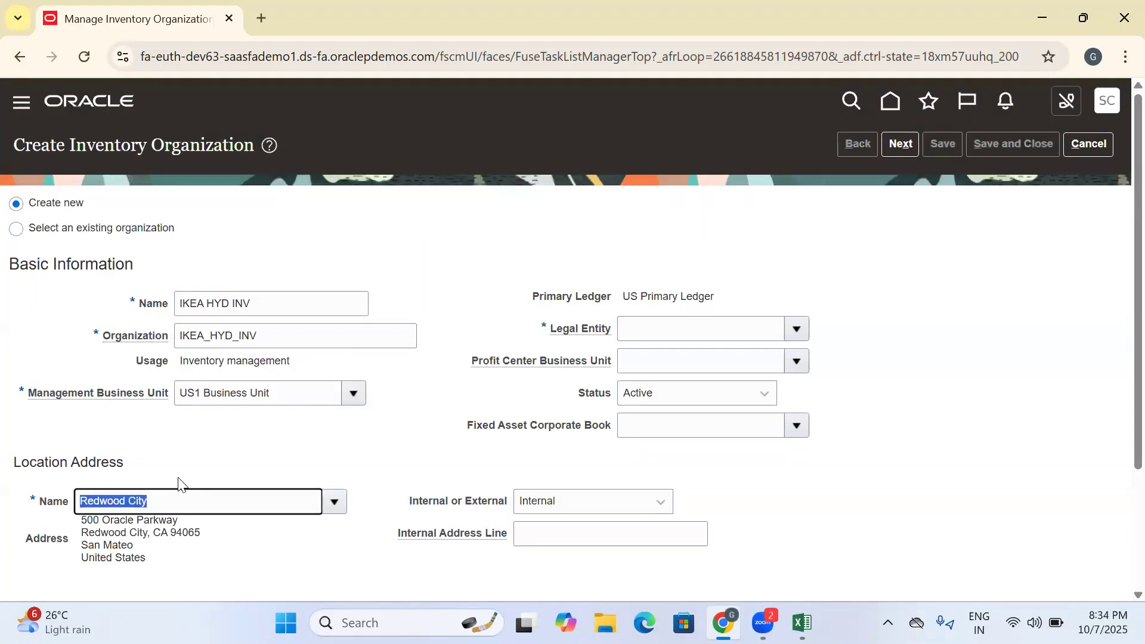
pyautogui.write('HYDE')
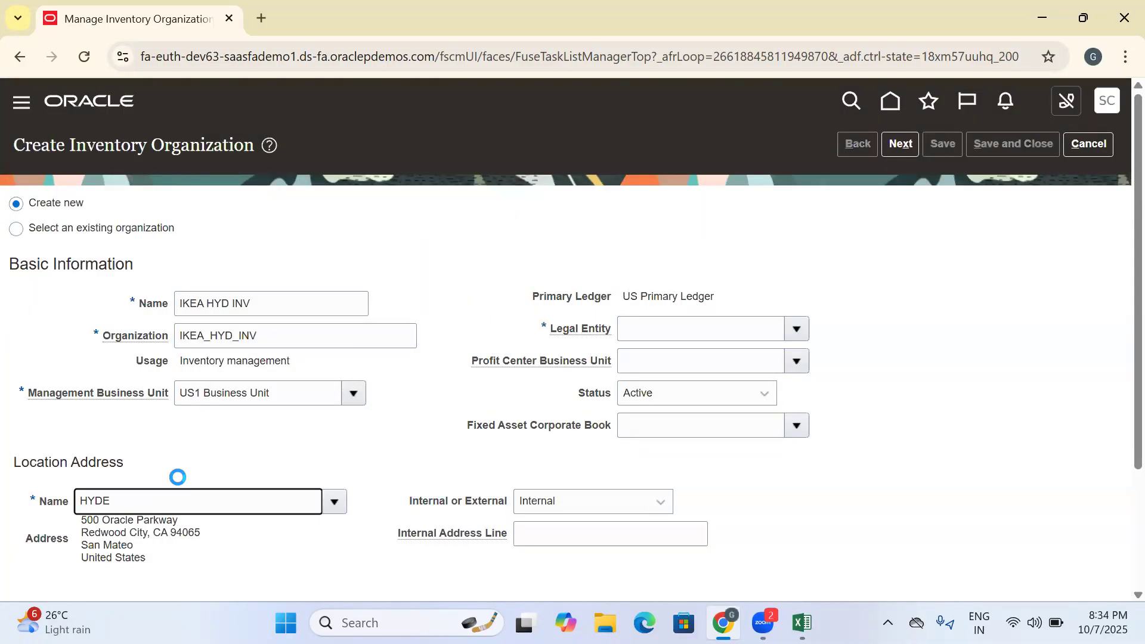
# - Set the legal entity to US1 Legal Entity and the profit center business unit to US1 Business Unit
pyautogui.scroll(-3, 217, 498)
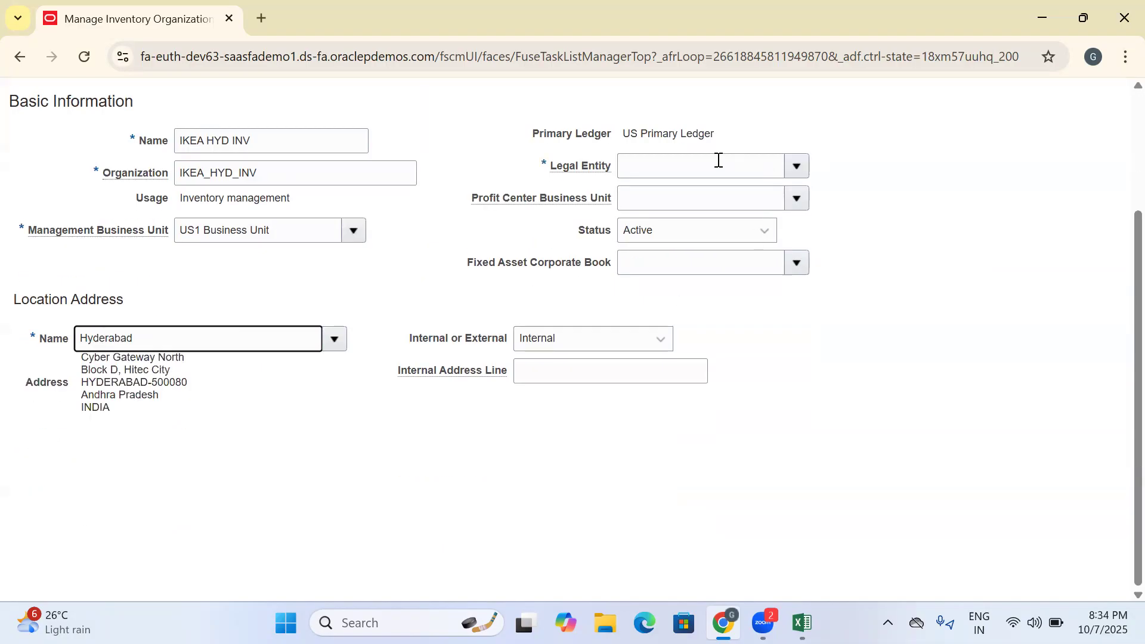
pyautogui.click(797, 165)
pyautogui.click(702, 201)
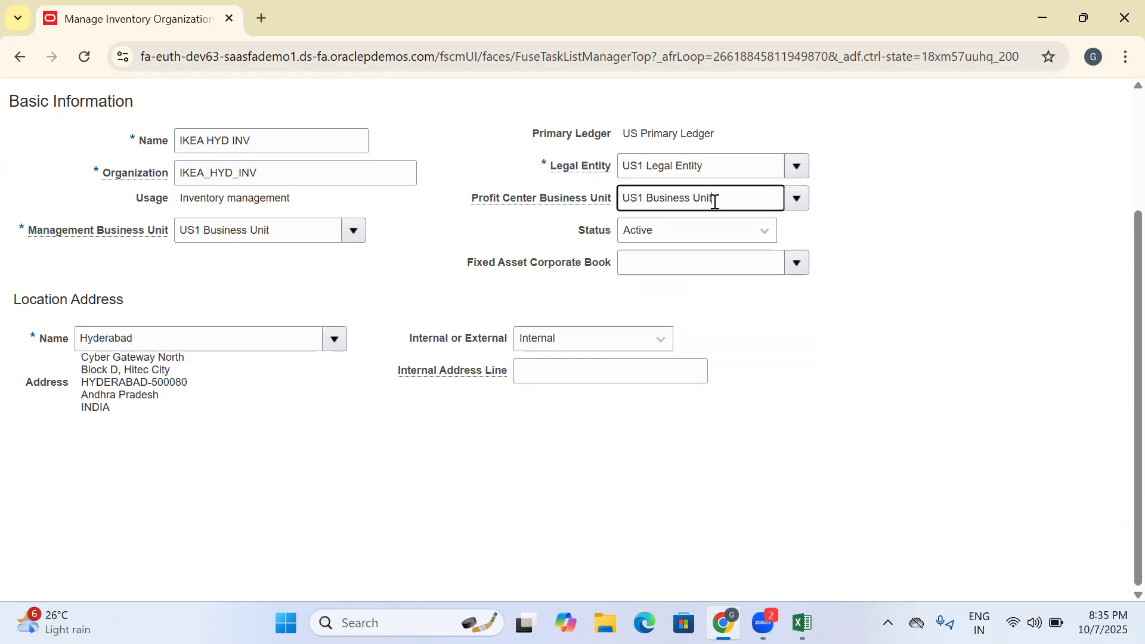
pyautogui.scroll(3, 884, 228)
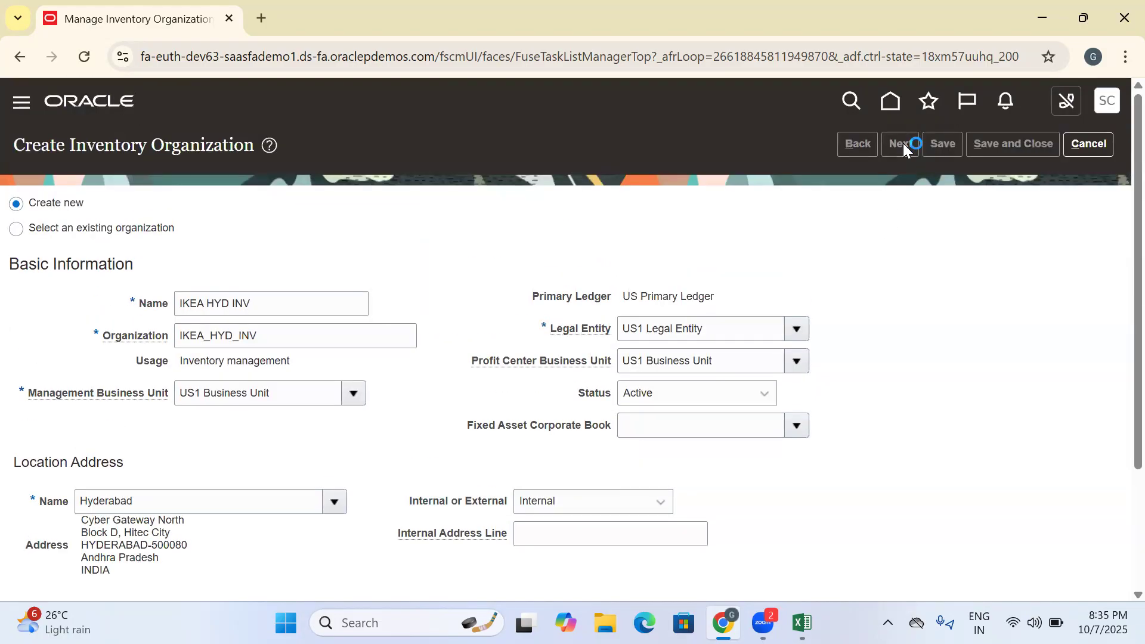
# - In the organization parameters for IKEA HYD INV, set the item master organization to Operations and item grouping behavior to Definition Organization
pyautogui.click(997, 145)
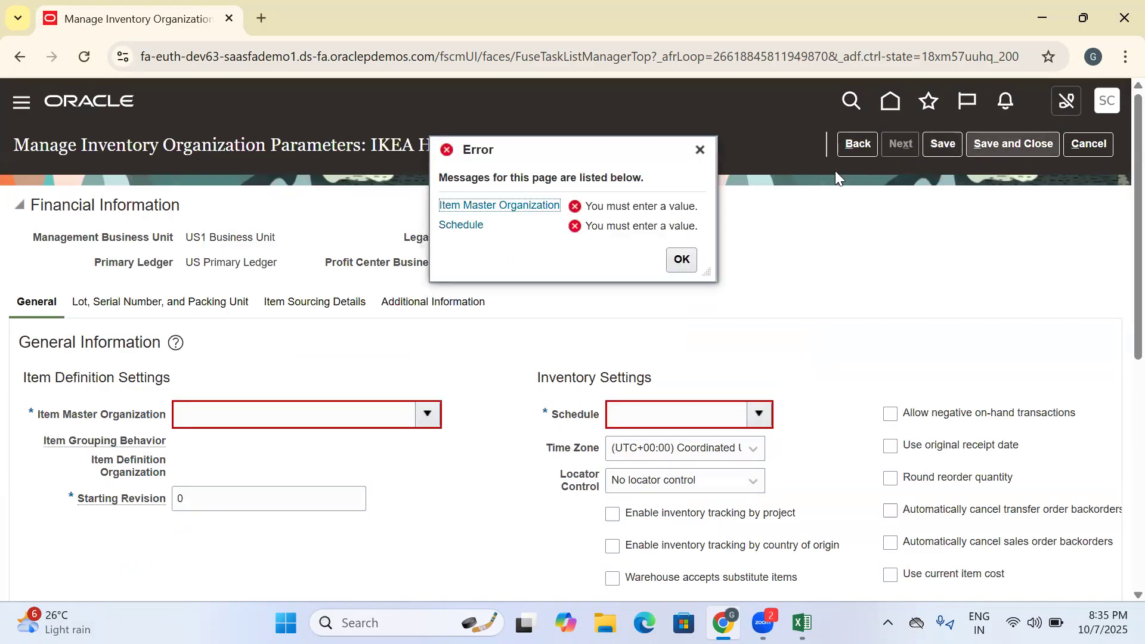
pyautogui.click(681, 259)
pyautogui.click(427, 414)
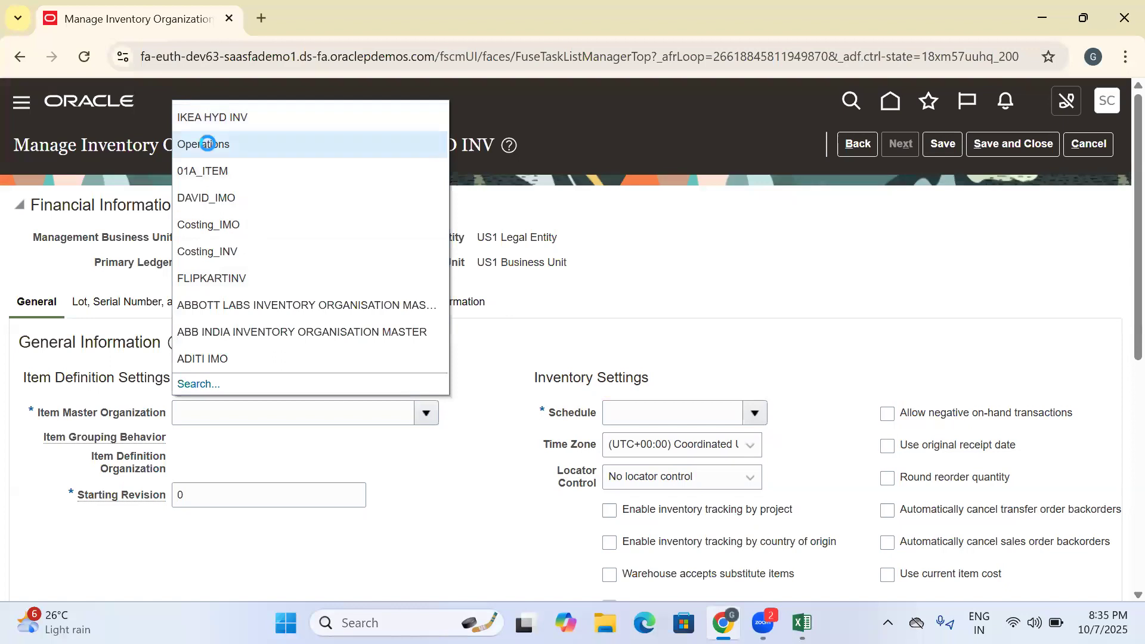
pyautogui.click(209, 144)
pyautogui.click(281, 443)
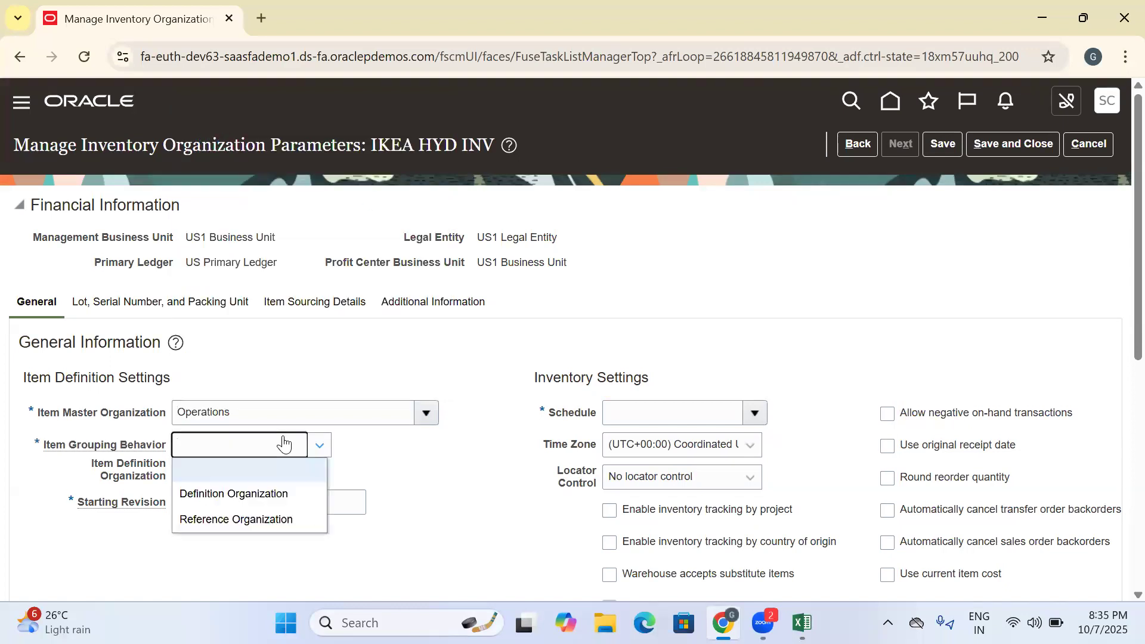
pyautogui.click(237, 494)
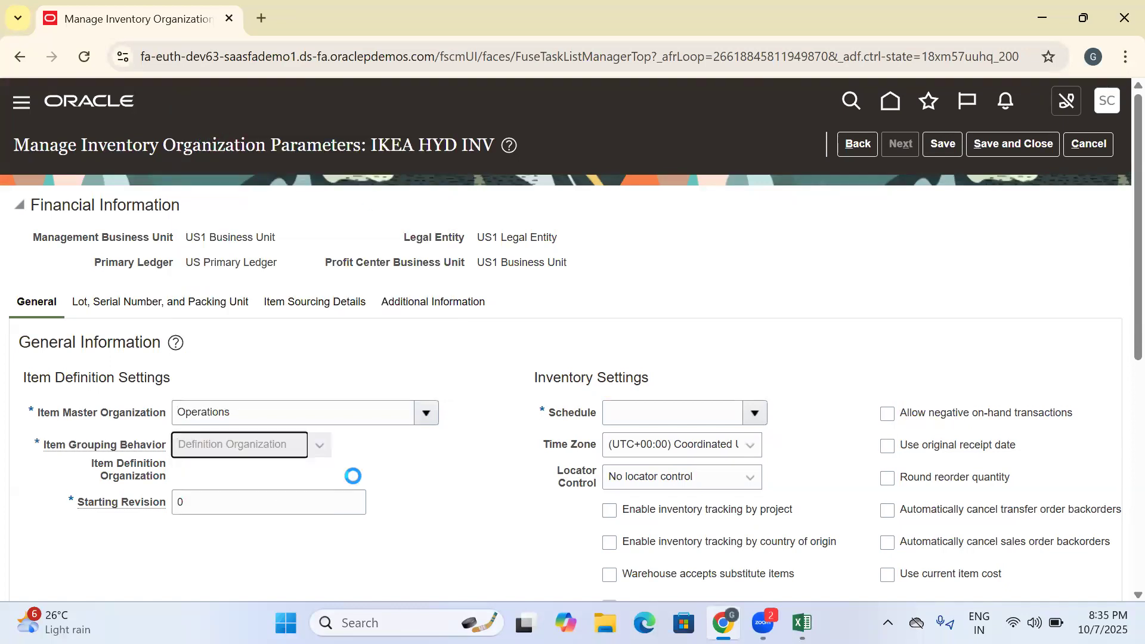
# - Search the schedules for Ope, assign the Operations schedule to IKEA HYD INV, and save and close the organization parameters
pyautogui.click(752, 412)
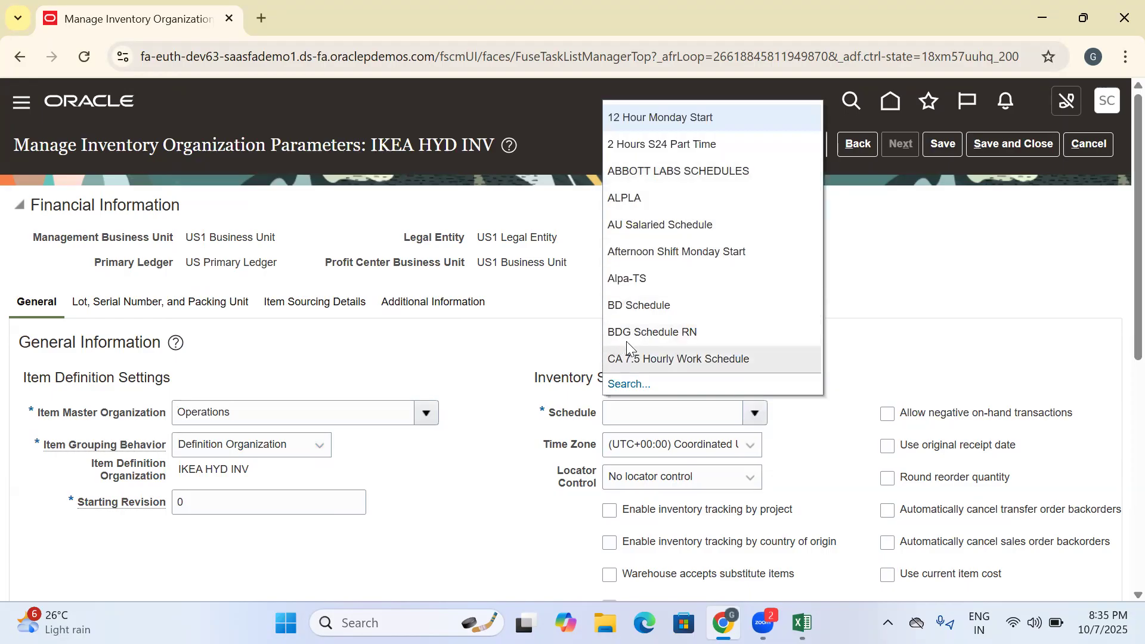
pyautogui.click(626, 385)
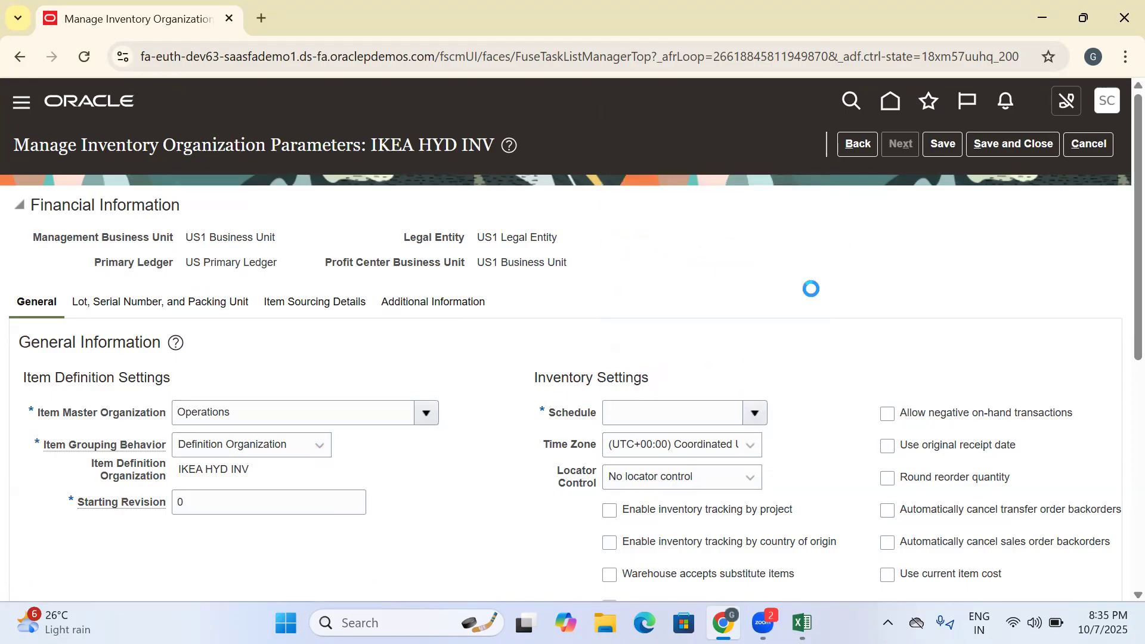
pyautogui.click(557, 305)
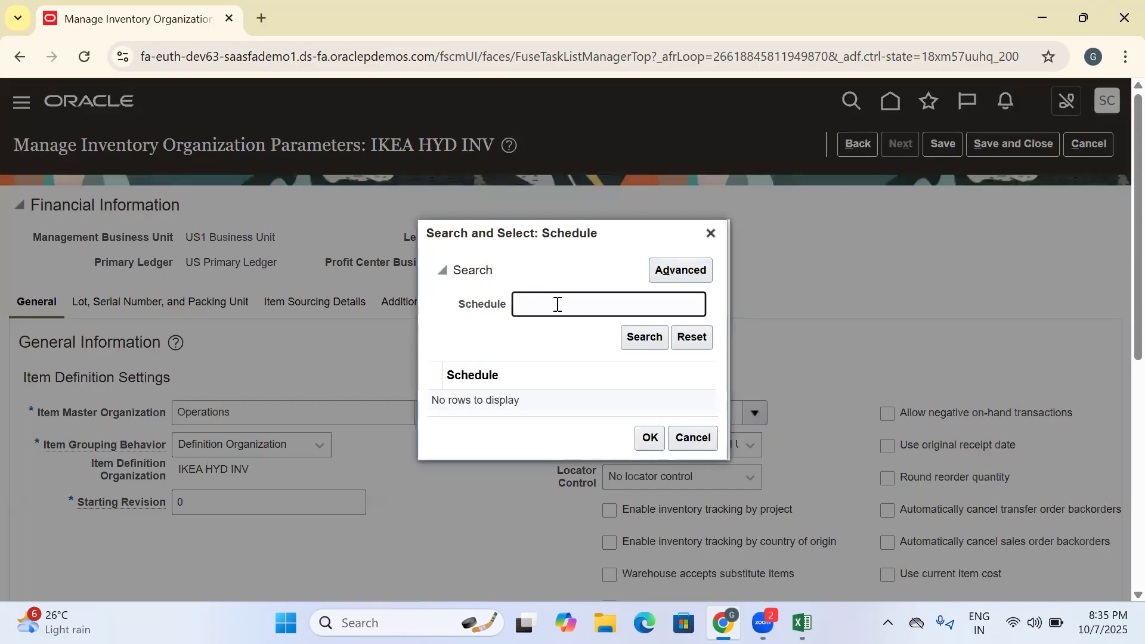
pyautogui.write('Ope')
pyautogui.press('Return')
pyautogui.click(537, 405)
pyautogui.click(649, 441)
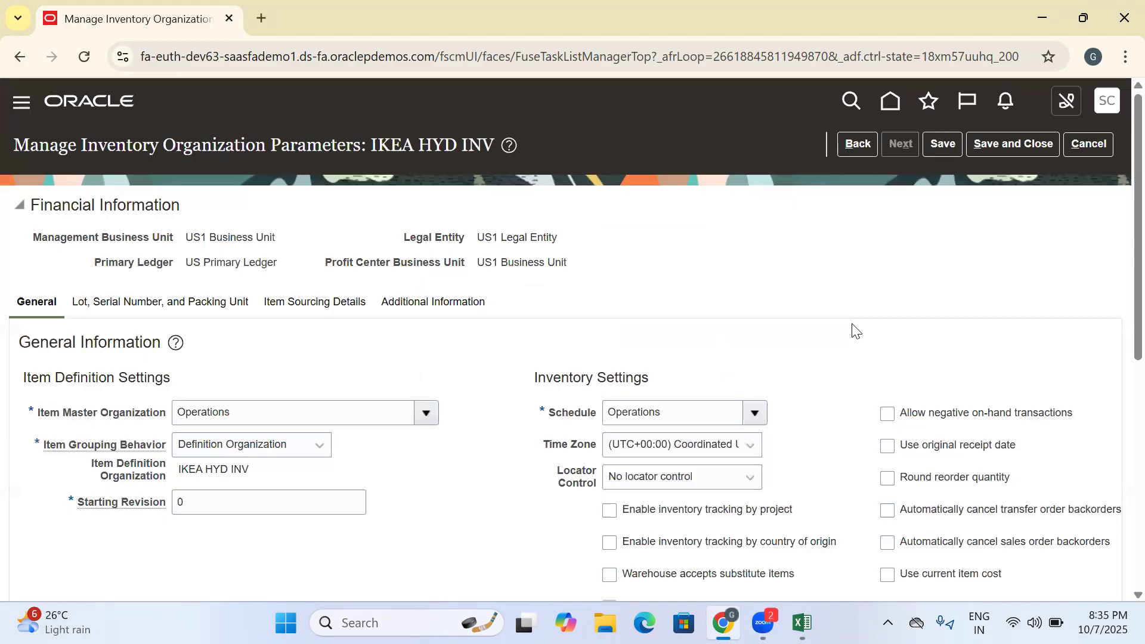
pyautogui.scroll(-7, 847, 321)
pyautogui.scroll(3, 848, 321)
pyautogui.scroll(5, 848, 321)
pyautogui.click(996, 143)
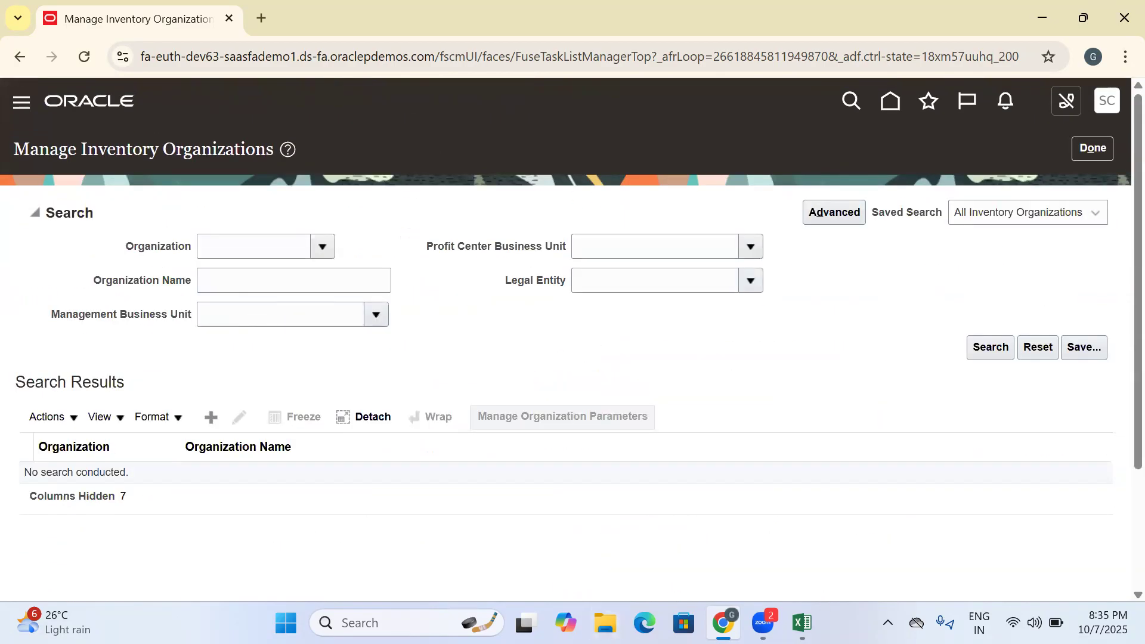
# - Switch to the Excel training workbook and record IKEA HYD INV as test data for the Create Inv Org task in D285
pyautogui.click(801, 623)
pyautogui.click(737, 474)
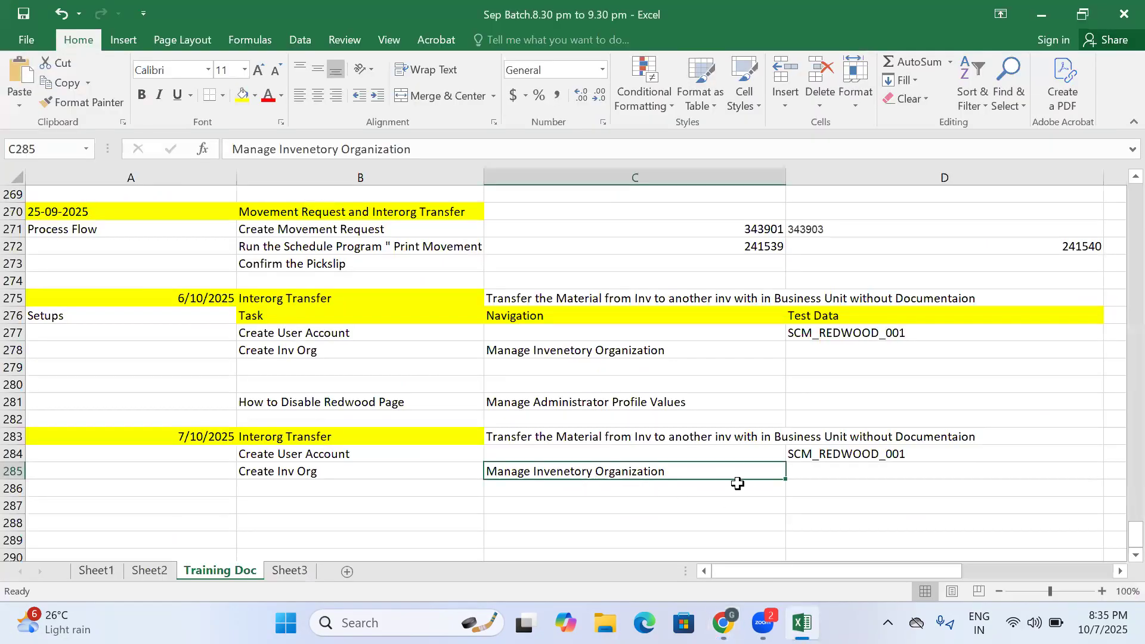
pyautogui.click(825, 473)
pyautogui.write('IKEA HYD INV')
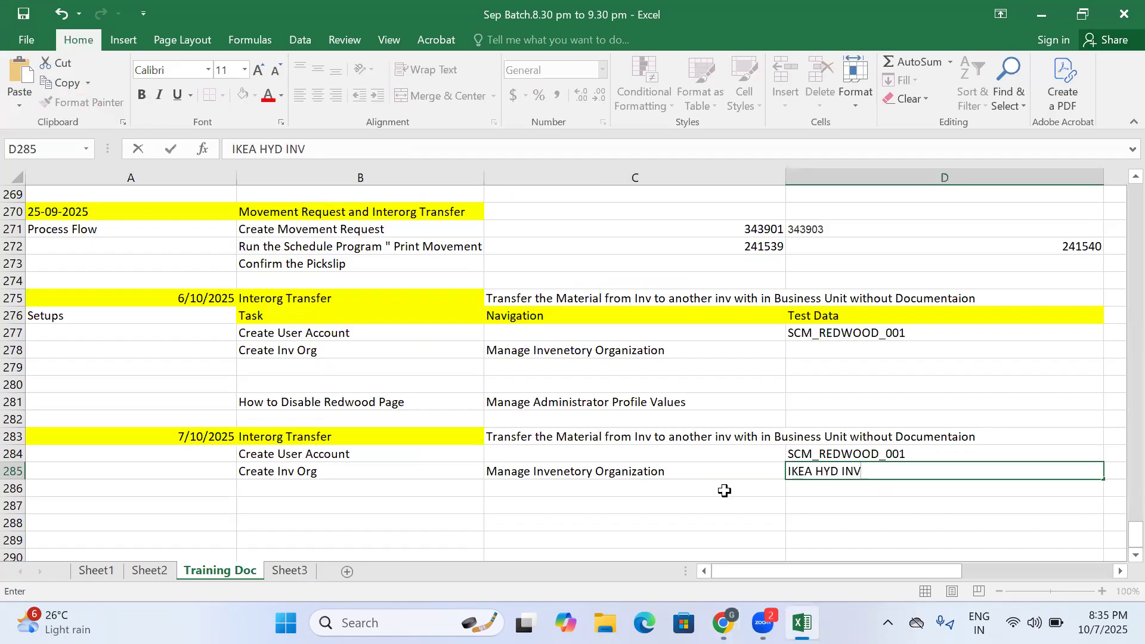
pyautogui.click(829, 486)
# - Return to the browser, start creating another inventory organization, and name it IKEA MUM INV
pyautogui.click(723, 623)
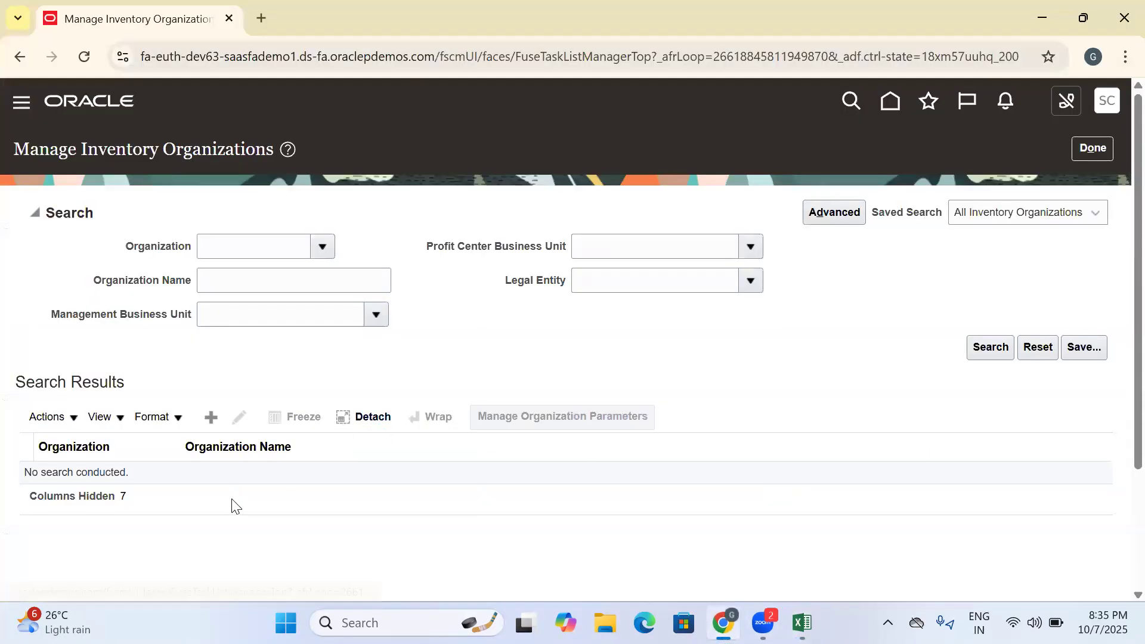
pyautogui.click(210, 416)
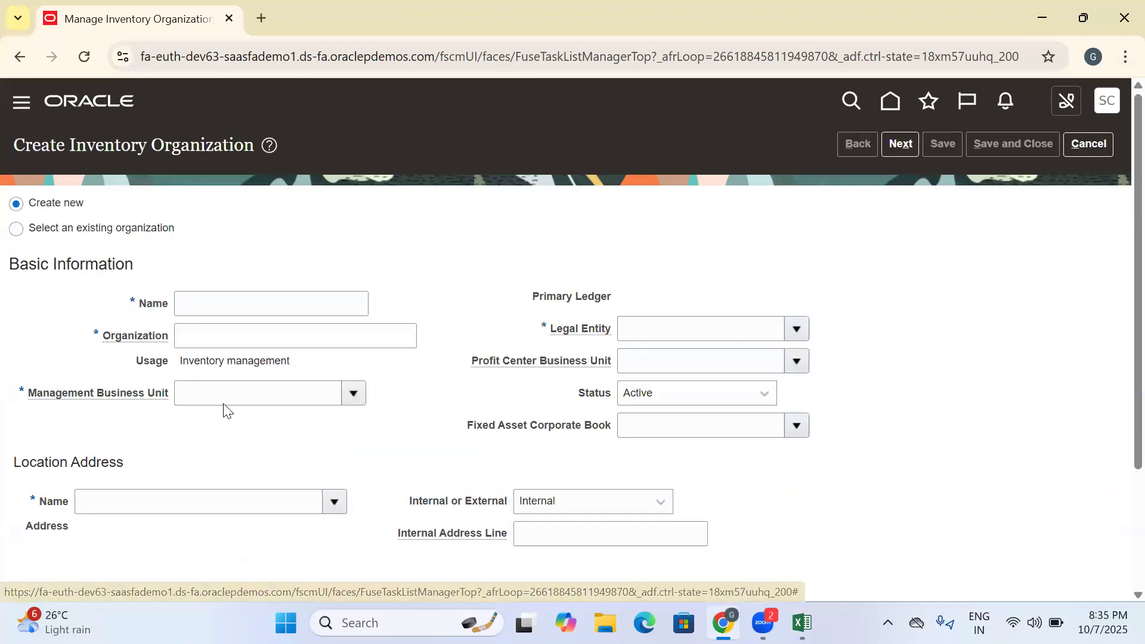
pyautogui.click(205, 303)
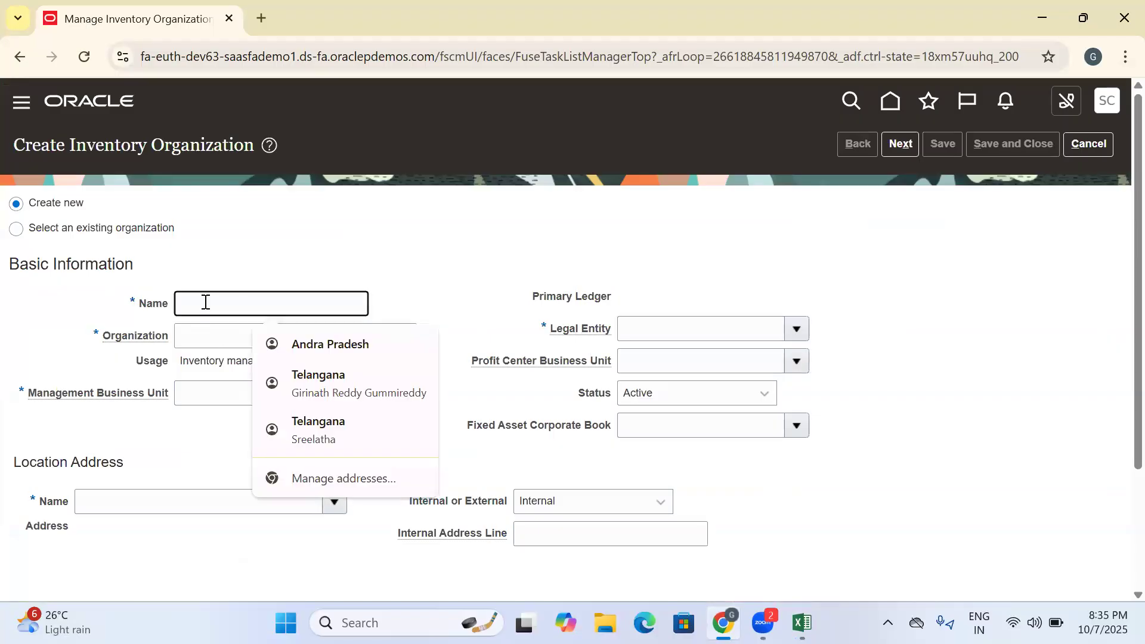
pyautogui.write('IKEA MUM INV')
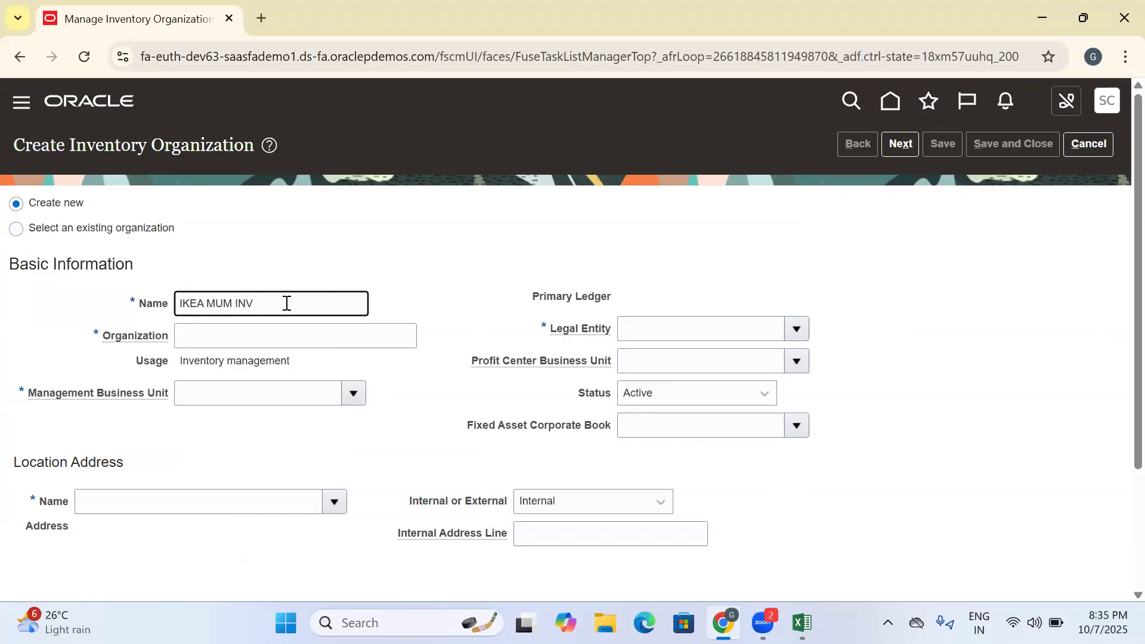
# - Copy the new organization's name, IKEA MUM INV, into cell D286 of the Excel training workbook
pyautogui.moveTo(286, 303); pyautogui.dragTo(145, 313)
pyautogui.hotkey('ctrl', 'c')
pyautogui.click(802, 622)
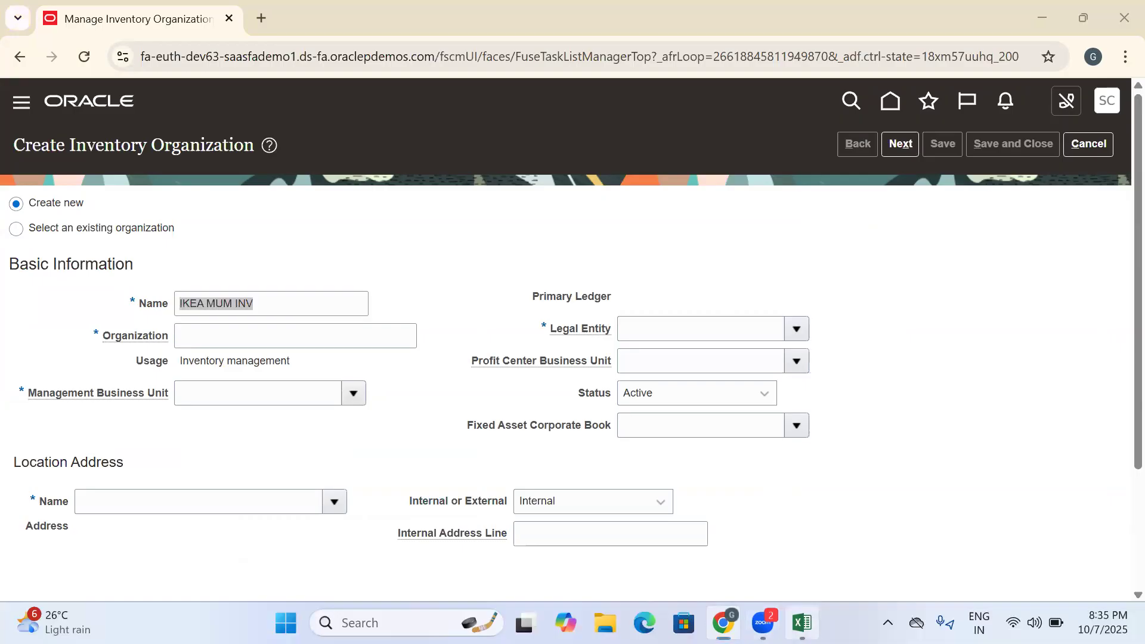
pyautogui.hotkey('ctrl', 'v')
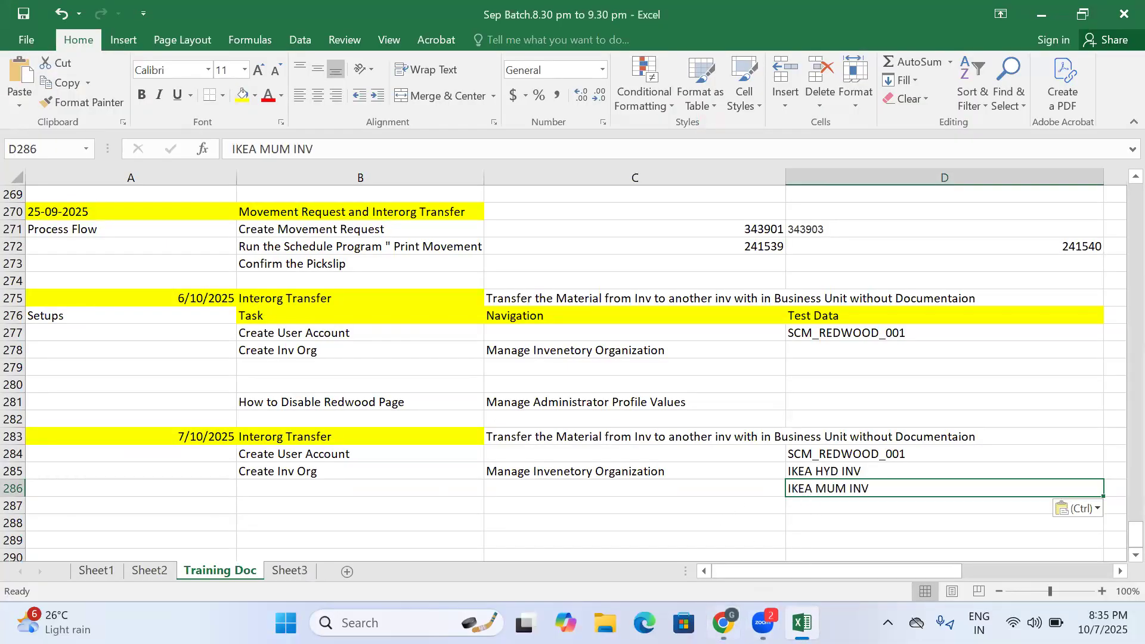
# - Return to the browser and set the new inventory organization's code to IKEA_MUM_INV
pyautogui.click(723, 622)
pyautogui.click(216, 336)
pyautogui.hotkey('ctrl', 'v')
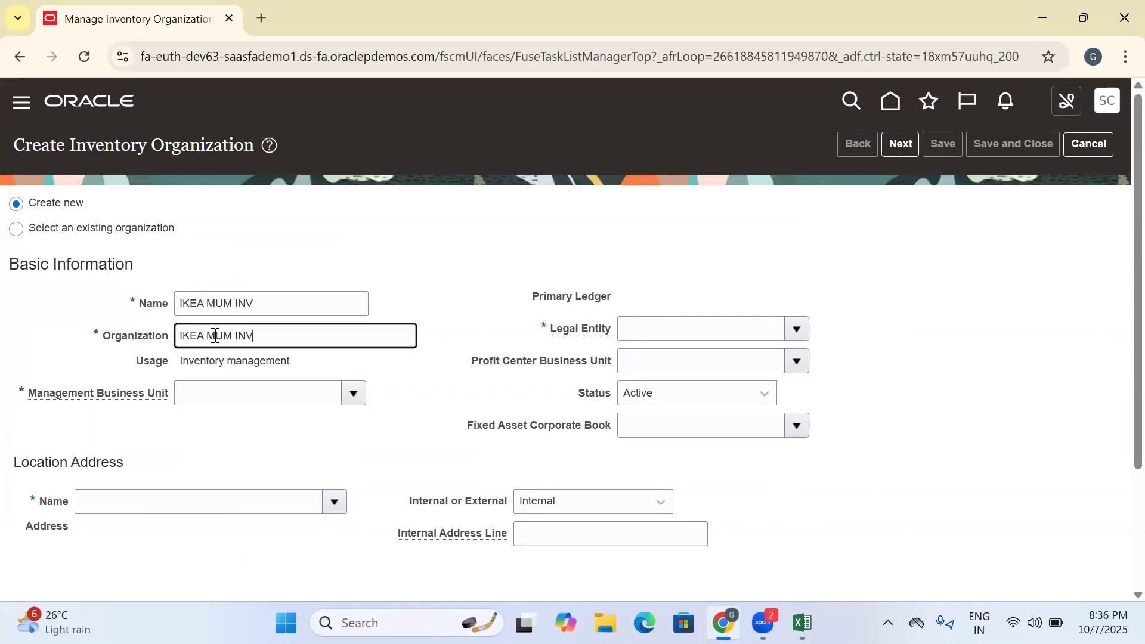
pyautogui.click(210, 335)
pyautogui.press('BackSpace')
pyautogui.write('_MUM_')
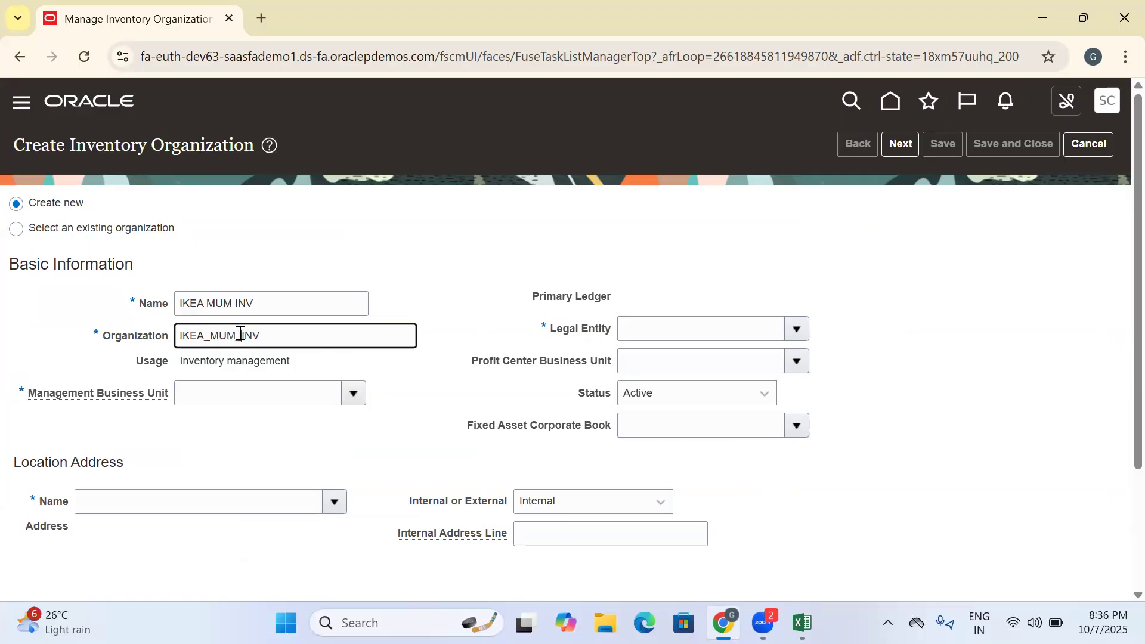
# - Search the business units for US1 and assign US1 Business Unit as the management business unit of IKEA MUM INV
pyautogui.click(353, 391)
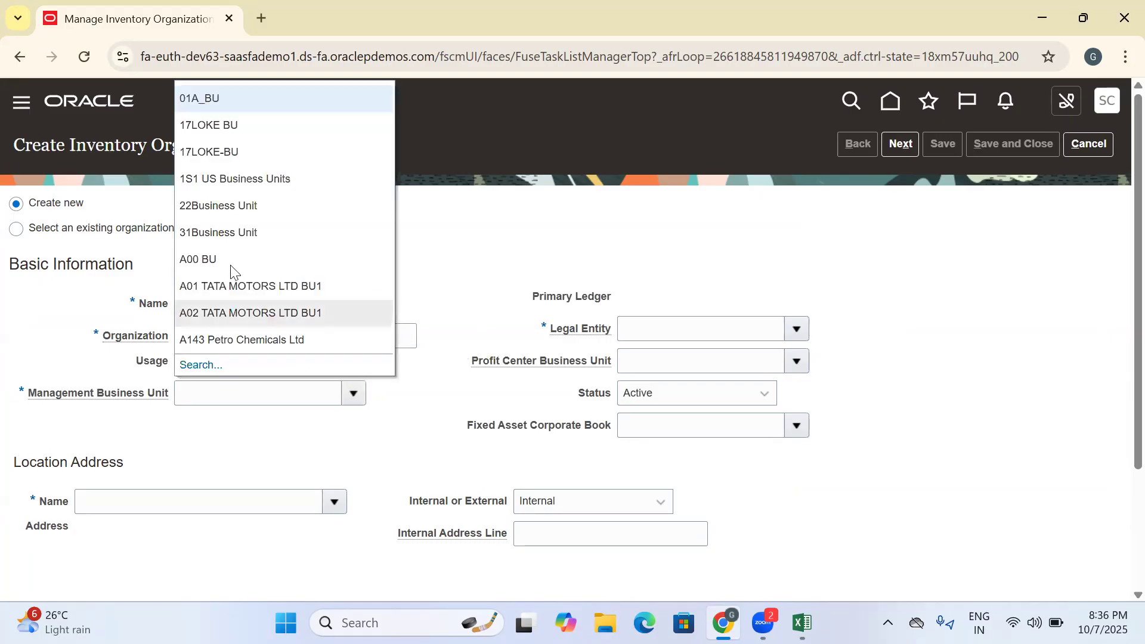
pyautogui.click(196, 365)
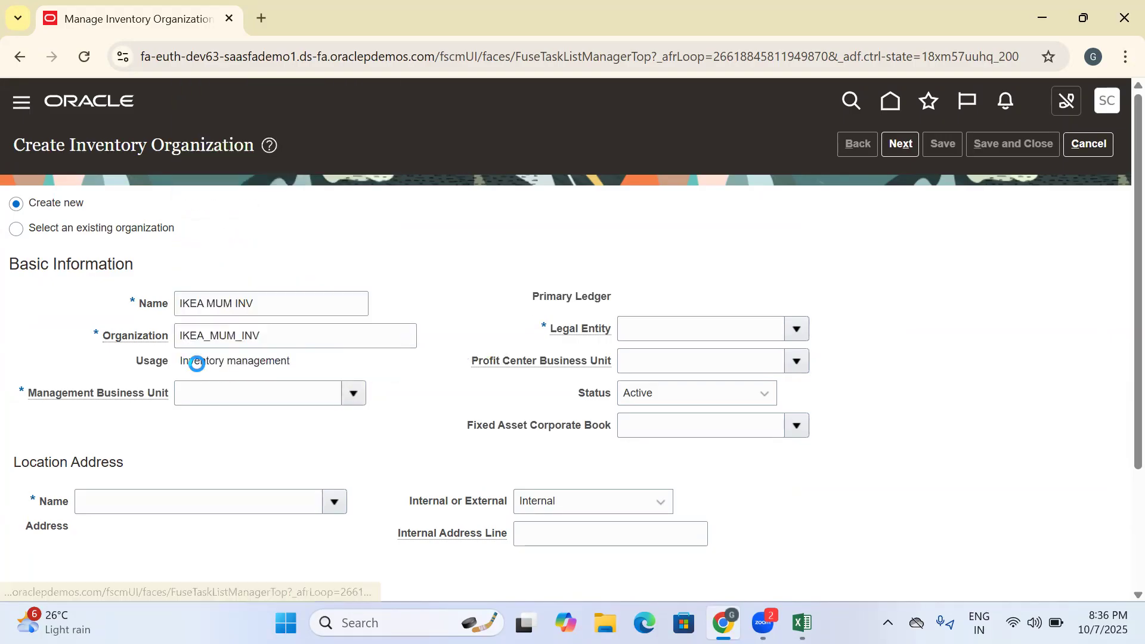
pyautogui.click(557, 304)
pyautogui.write('US1')
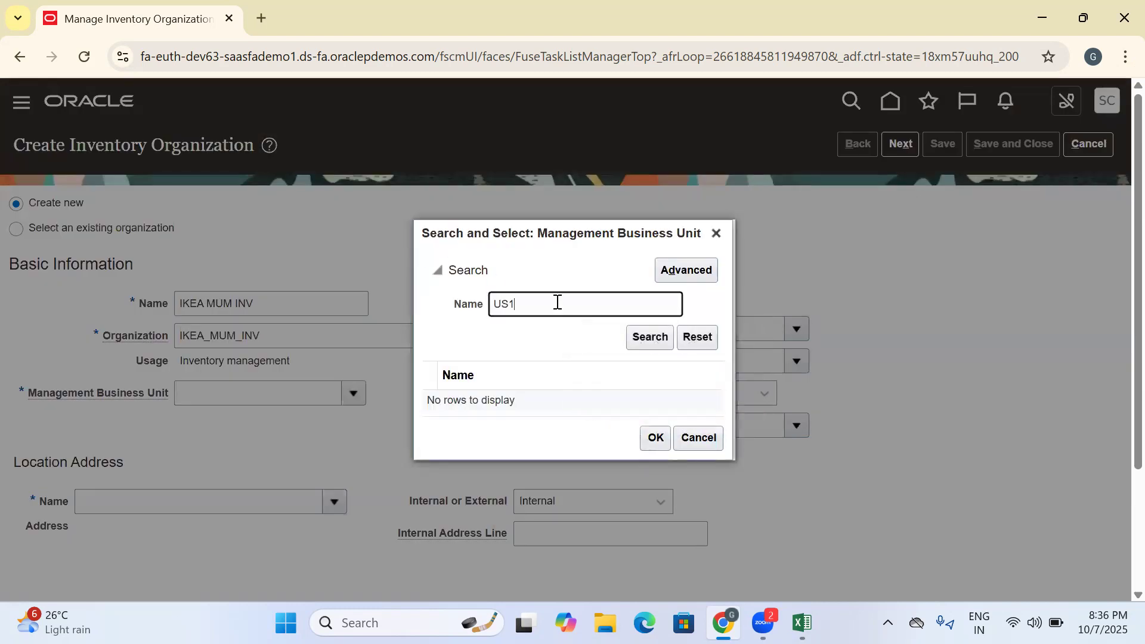
pyautogui.press('Return')
pyautogui.click(559, 401)
pyautogui.click(654, 440)
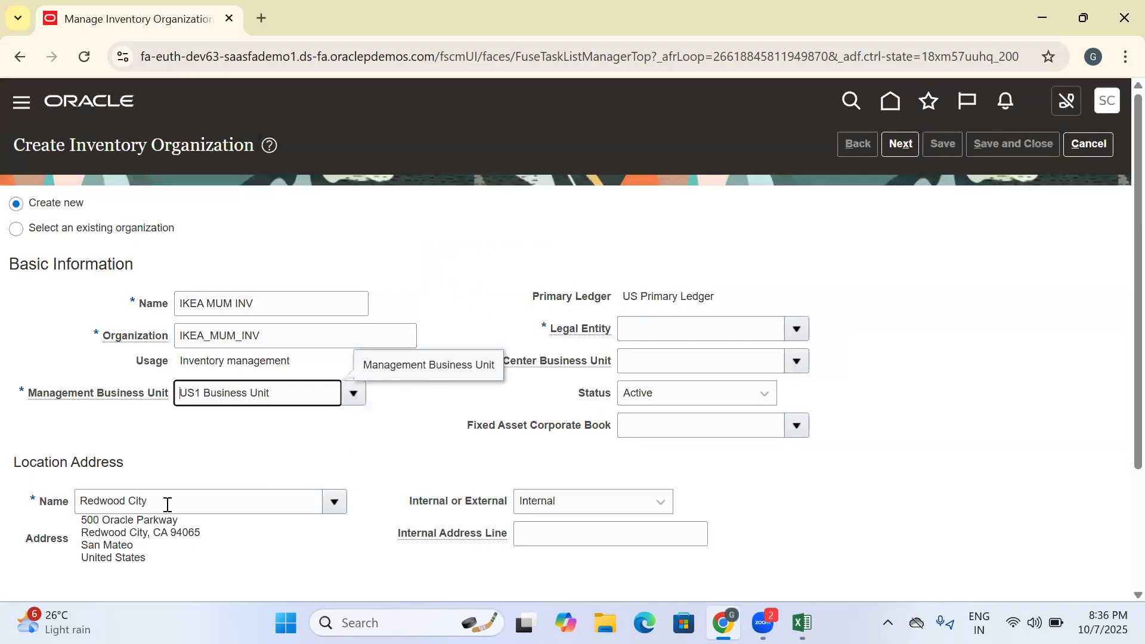
# - Change the location address of IKEA MUM INV to Mumbai and set its legal entity to US1 Legal Entity
pyautogui.moveTo(167, 503); pyautogui.dragTo(3, 512)
pyautogui.press('BackSpace')
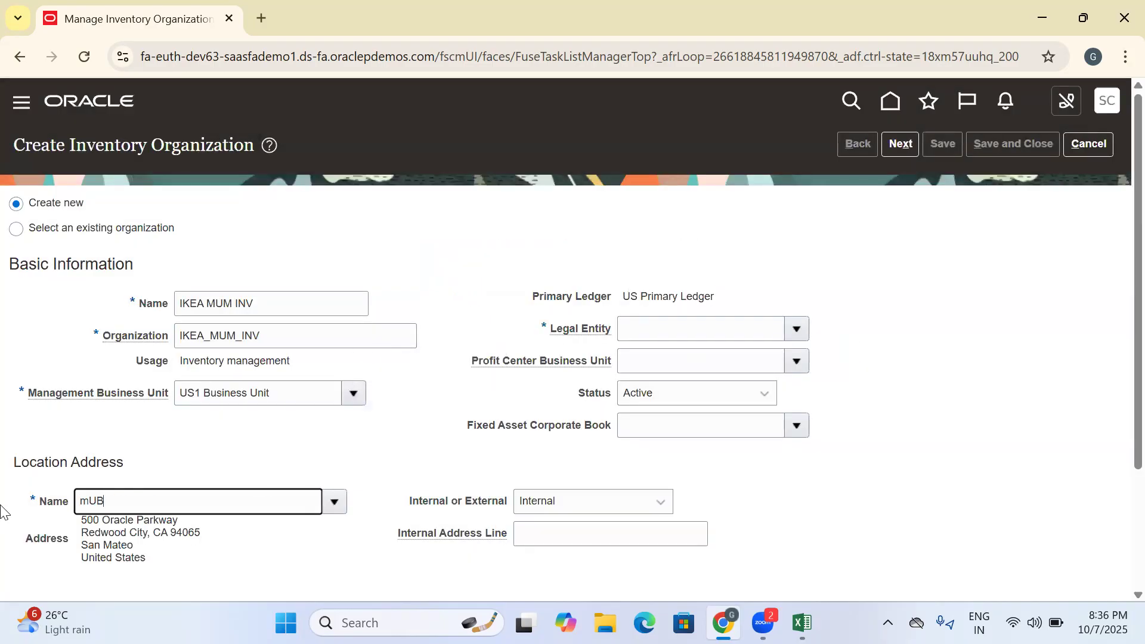
pyautogui.write('mUM')
pyautogui.press('Tab')
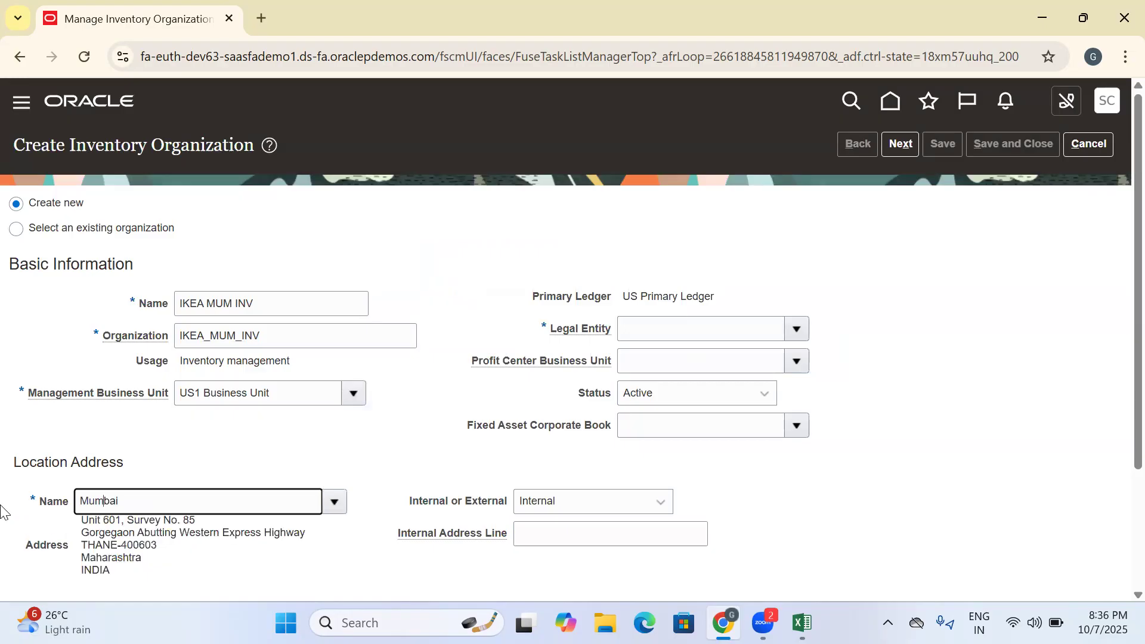
pyautogui.moveTo(150, 509); pyautogui.dragTo(16, 513)
pyautogui.click(796, 328)
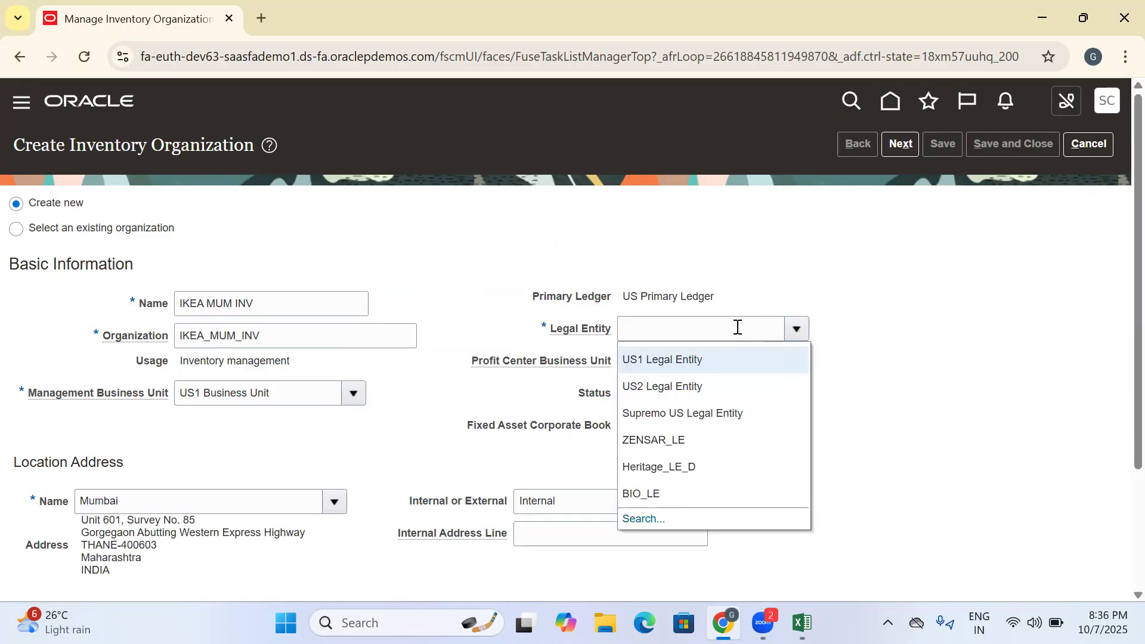
pyautogui.click(698, 357)
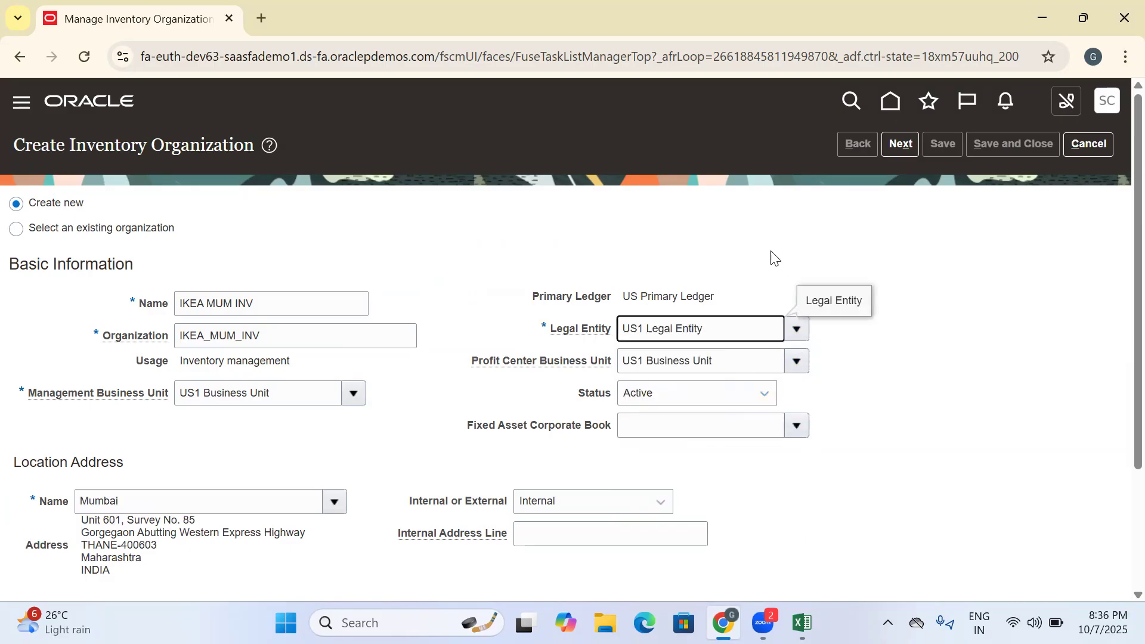
# - Switch to the Excel training workbook to check the recorded organization names, and return to the browser
pyautogui.moveTo(279, 298); pyautogui.dragTo(147, 317)
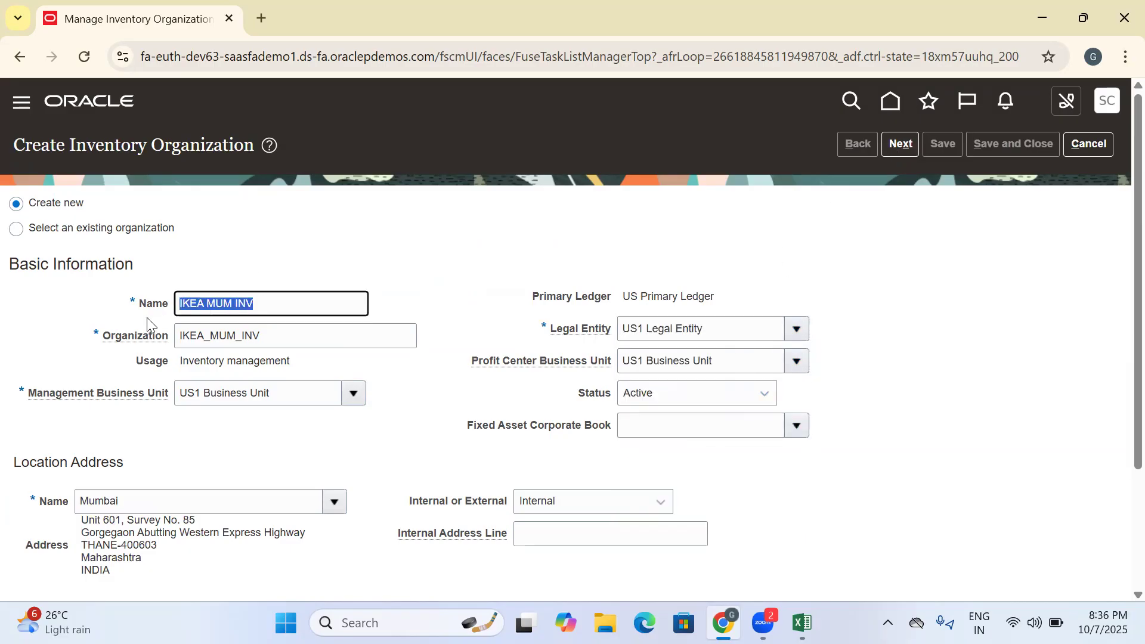
pyautogui.click(802, 623)
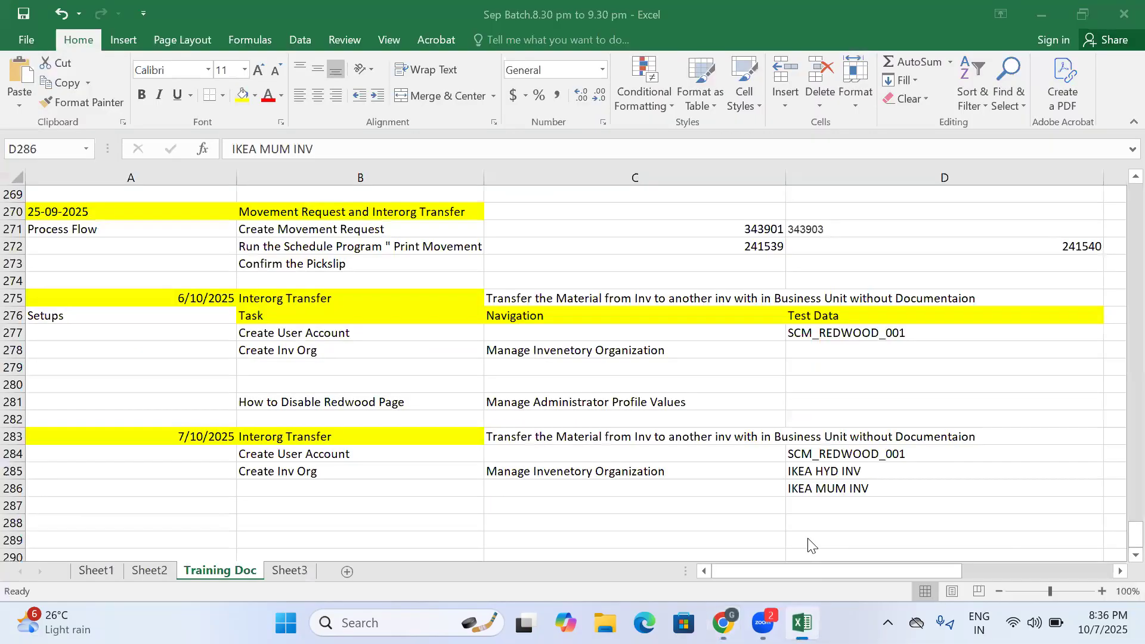
pyautogui.click(825, 504)
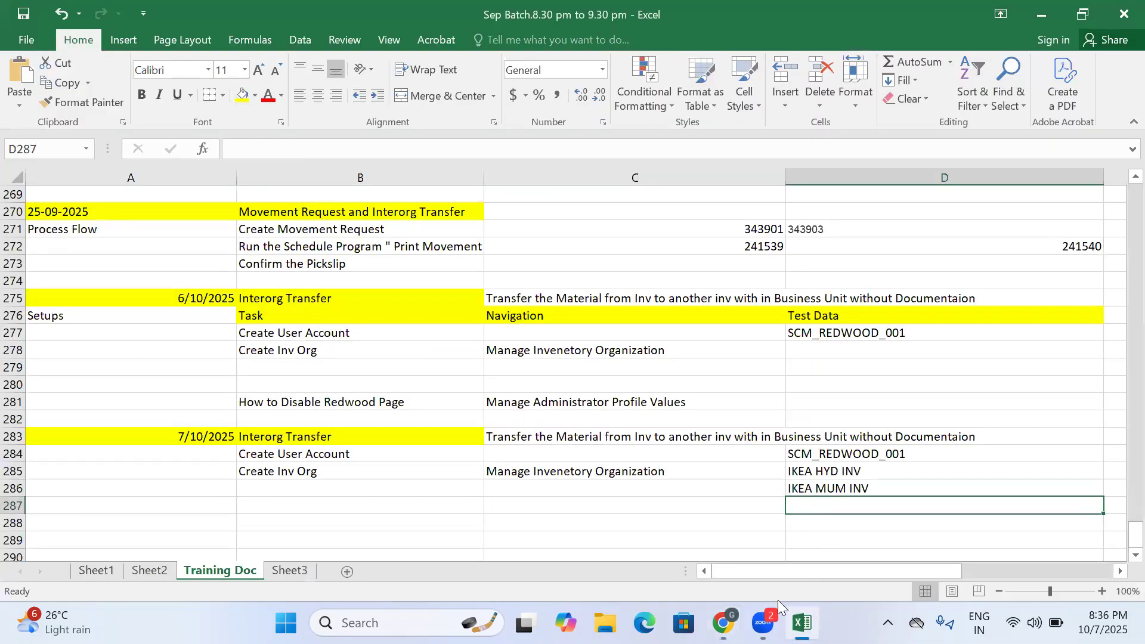
pyautogui.click(723, 623)
# - Continue to the parameters of IKEA MUM INV, set the item master organization to Operations, and find and assign the Operations schedule
pyautogui.click(903, 145)
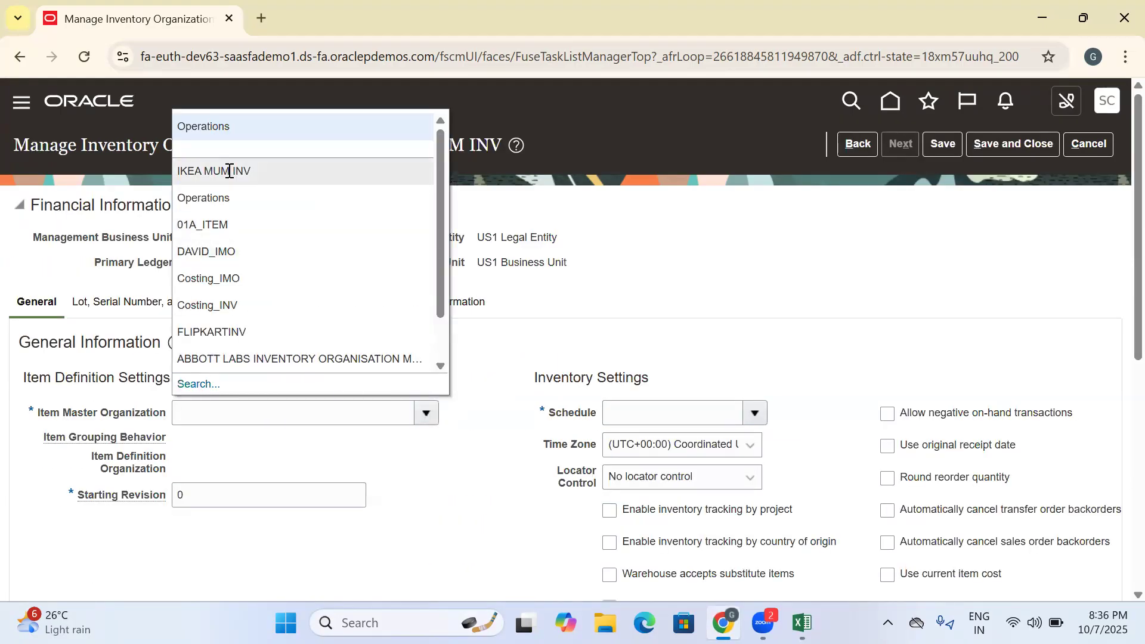
pyautogui.click(212, 137)
pyautogui.click(755, 413)
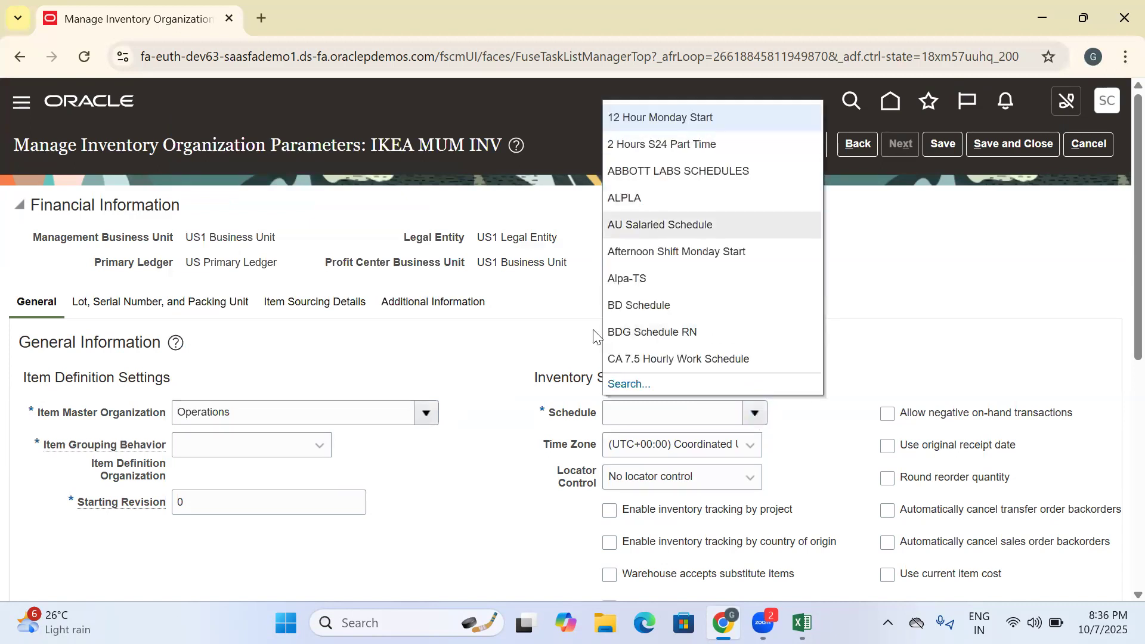
pyautogui.click(626, 383)
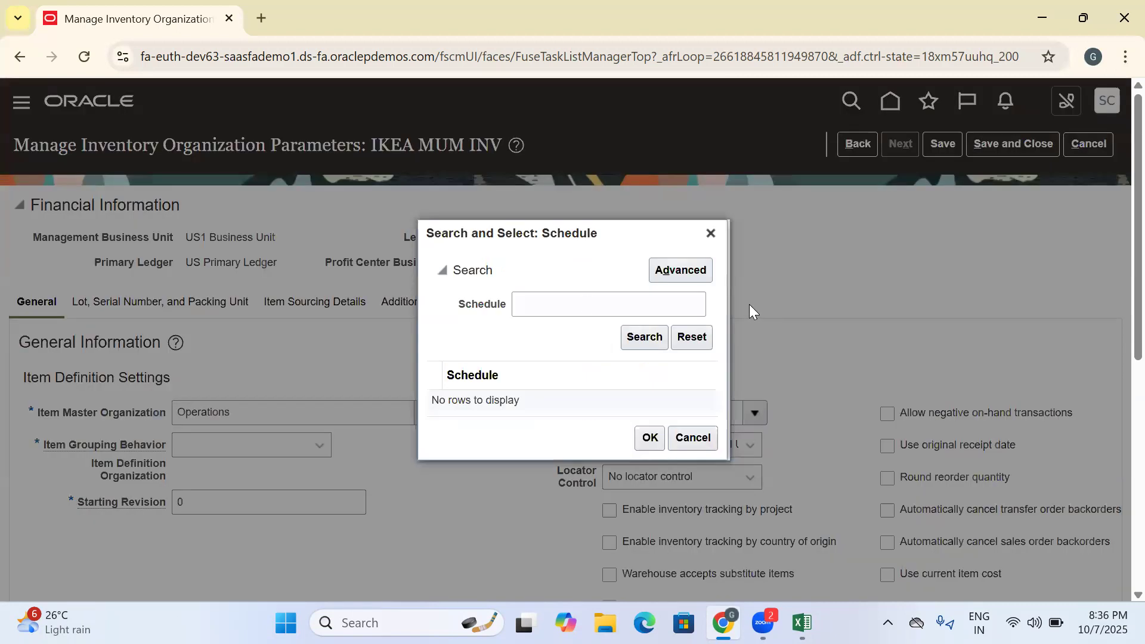
pyautogui.click(581, 305)
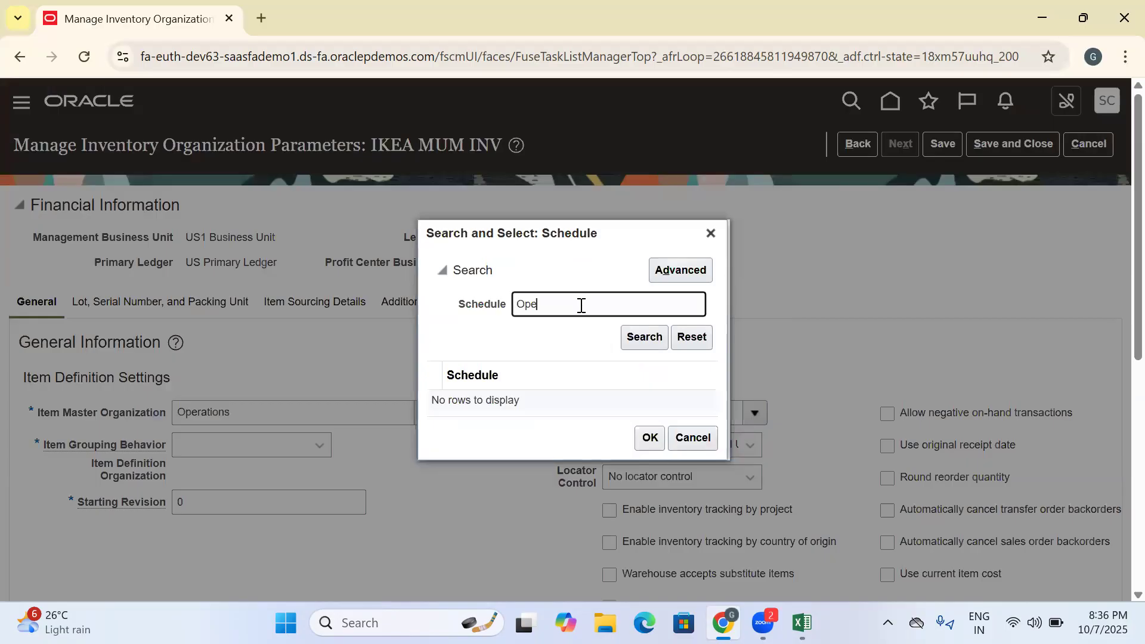
pyautogui.write('Ope')
pyautogui.press('Return')
pyautogui.click(508, 400)
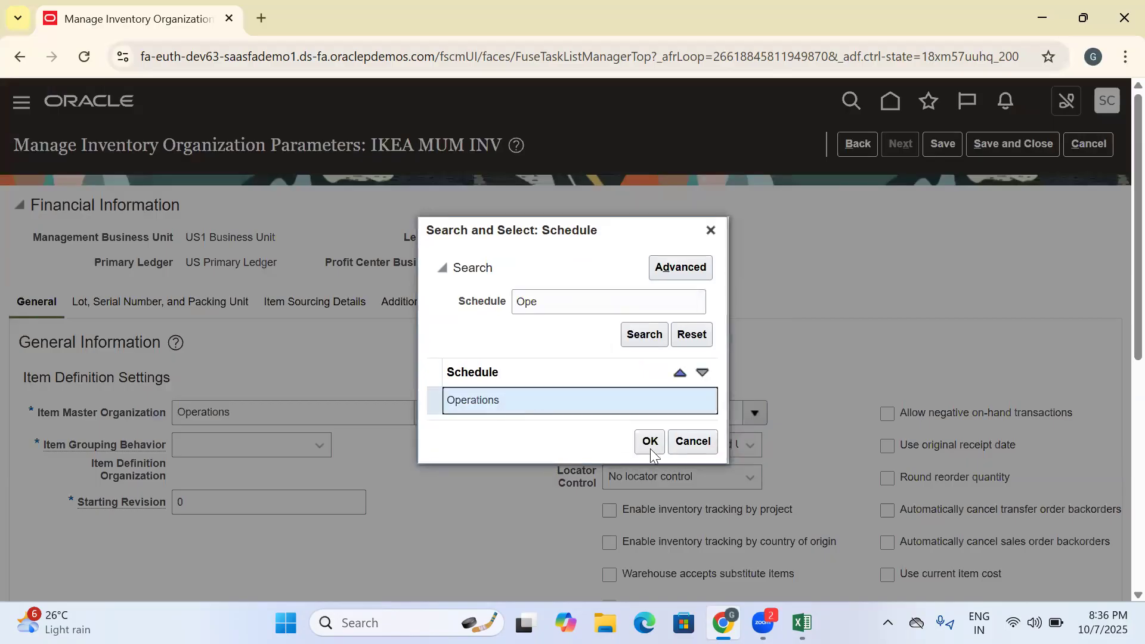
pyautogui.click(650, 440)
# - Set the item grouping behavior of IKEA MUM INV to Definition Organization, save and close its parameters, and return to the setup task list
pyautogui.click(274, 450)
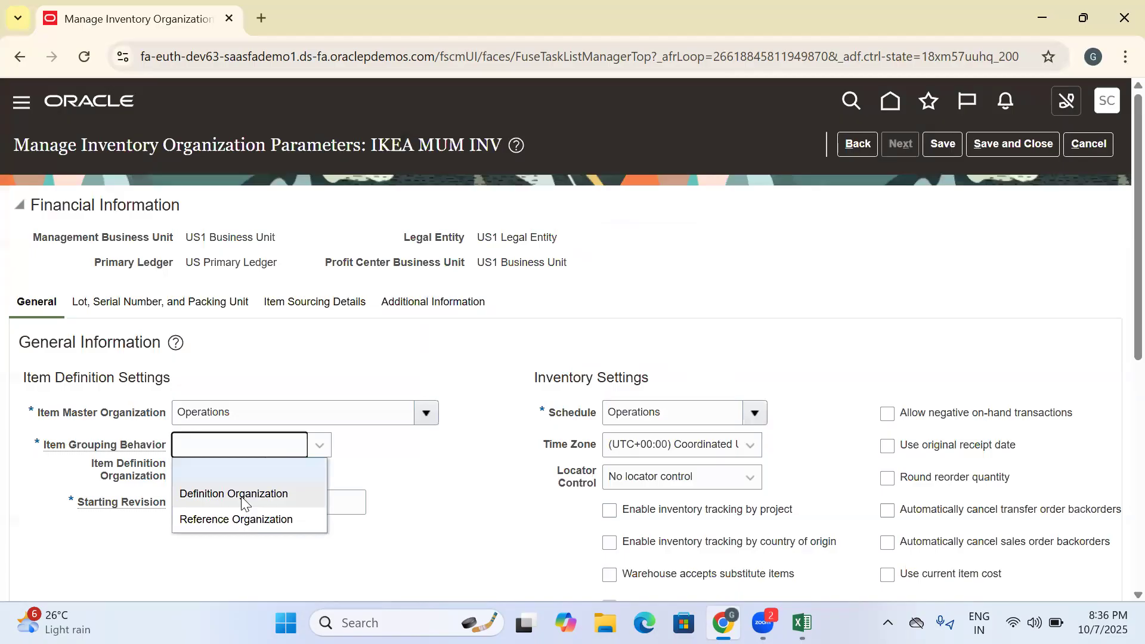
pyautogui.click(242, 494)
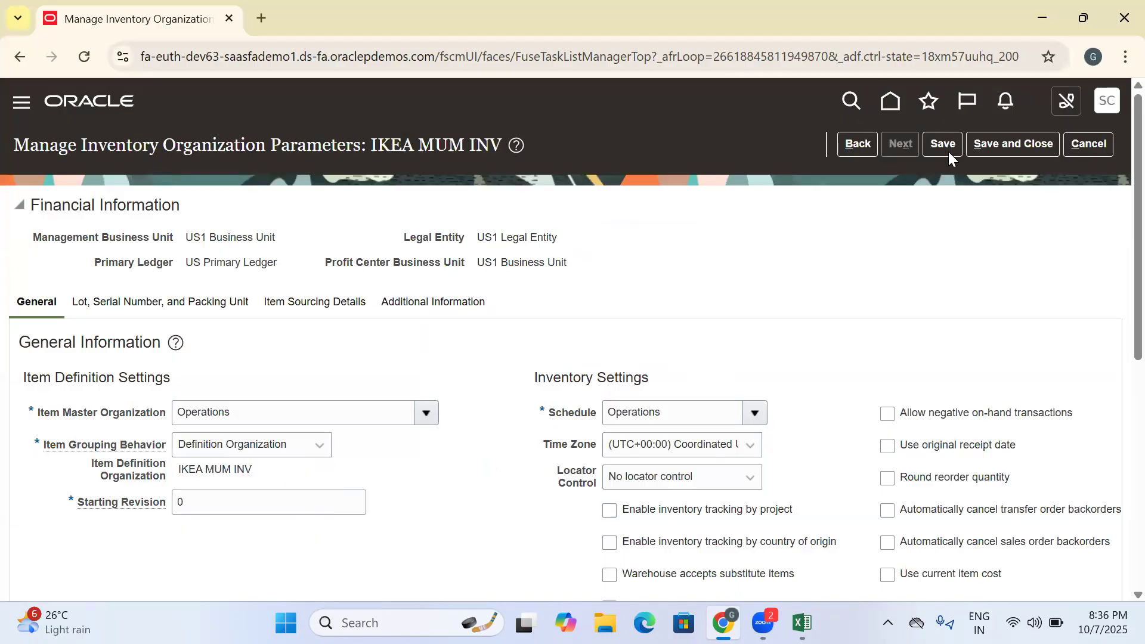
pyautogui.click(984, 148)
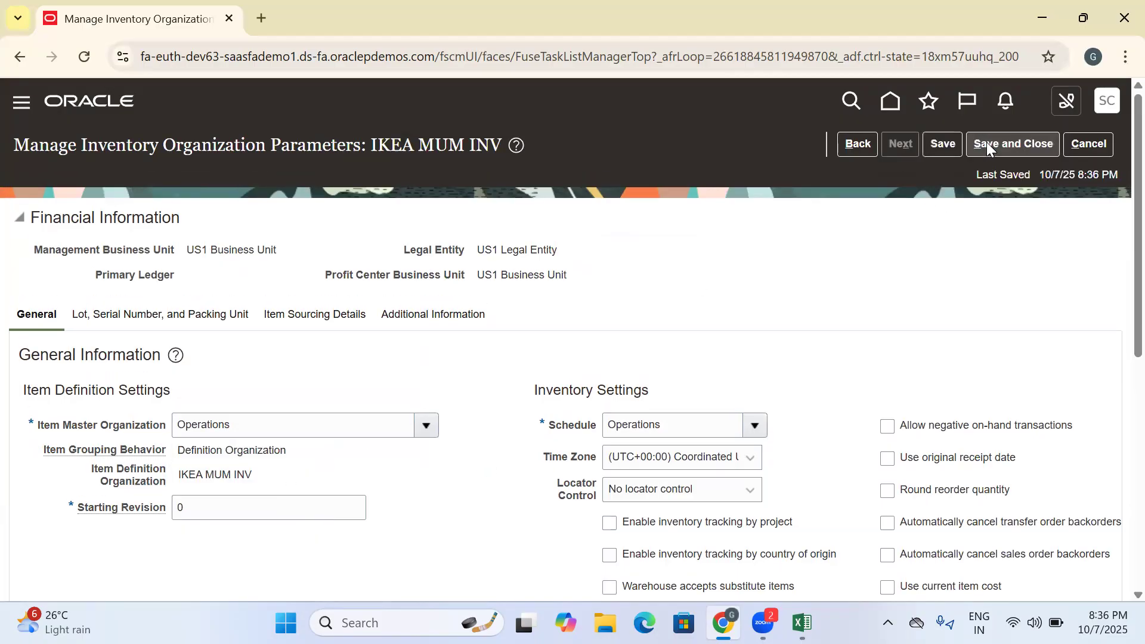
pyautogui.click(1099, 144)
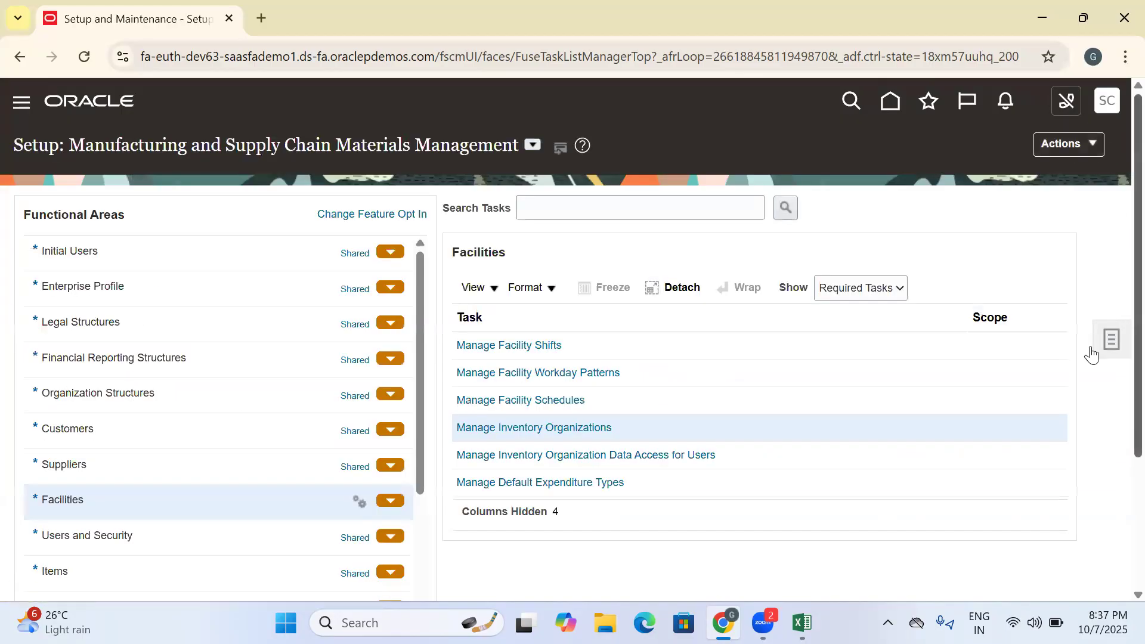
# - Open the setup task search and search for "Manage Subinv"
pyautogui.click(1110, 338)
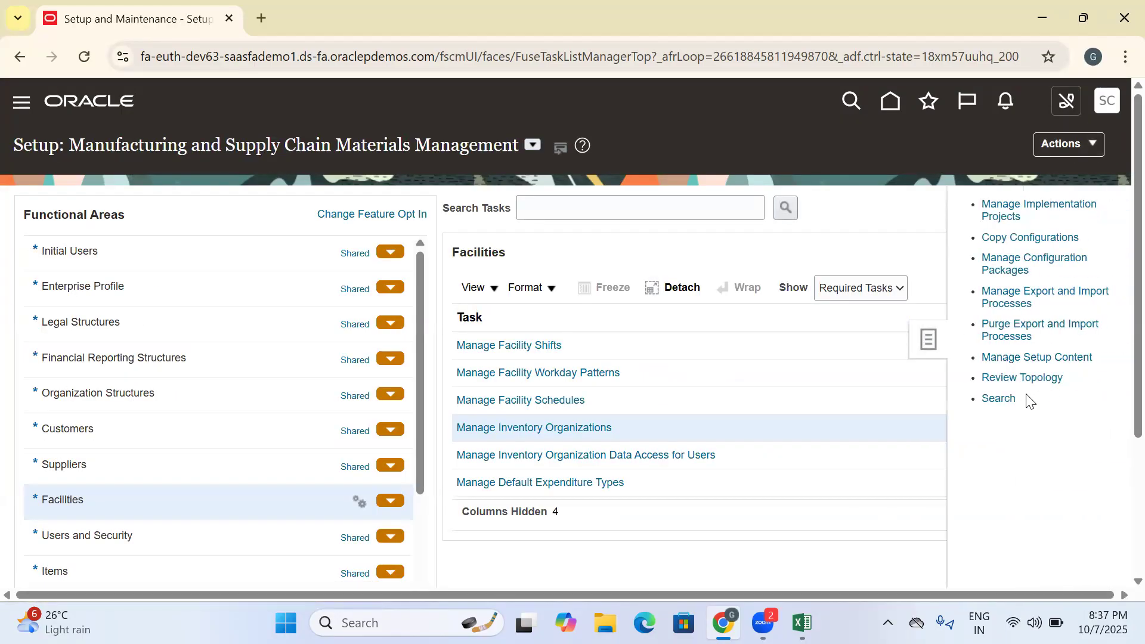
pyautogui.click(1009, 397)
pyautogui.click(271, 207)
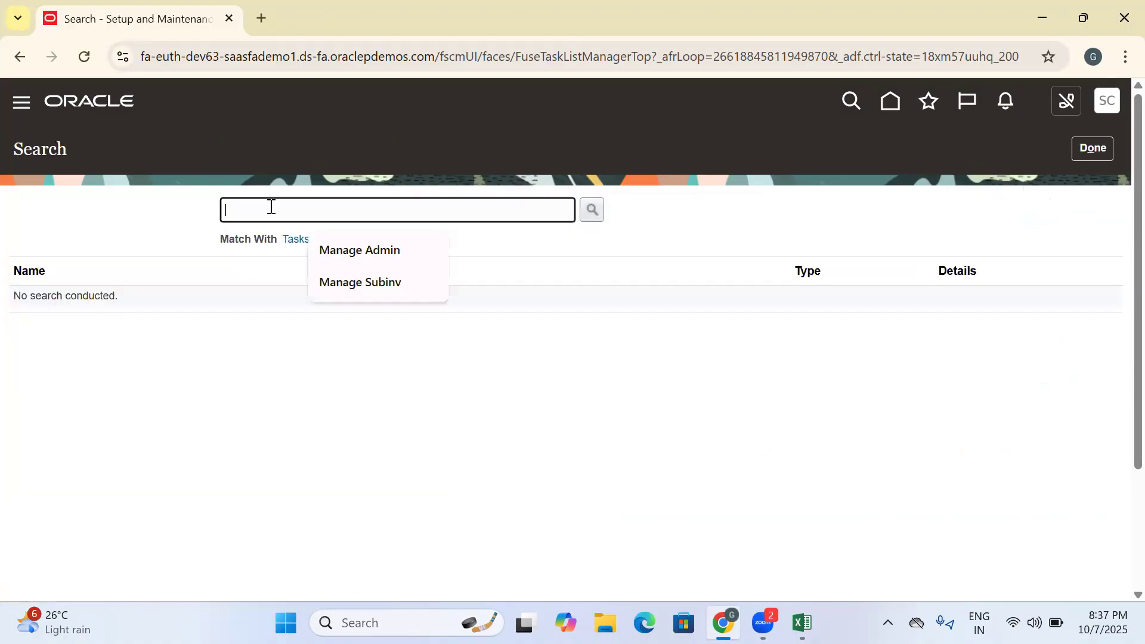
pyautogui.write('Manage S')
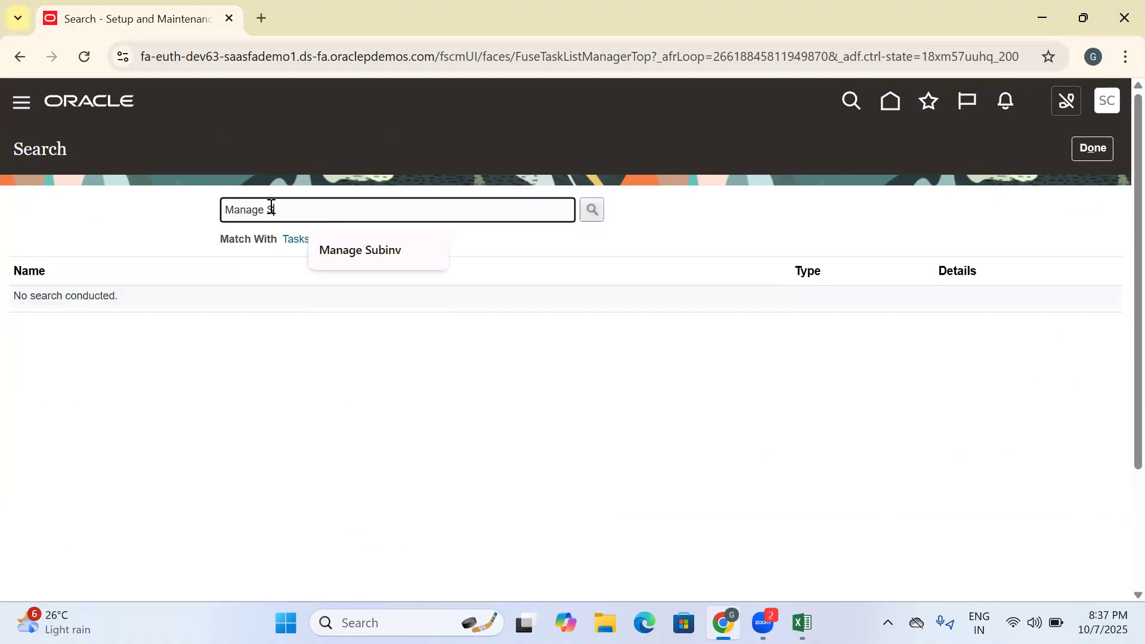
pyautogui.write('ubinv')
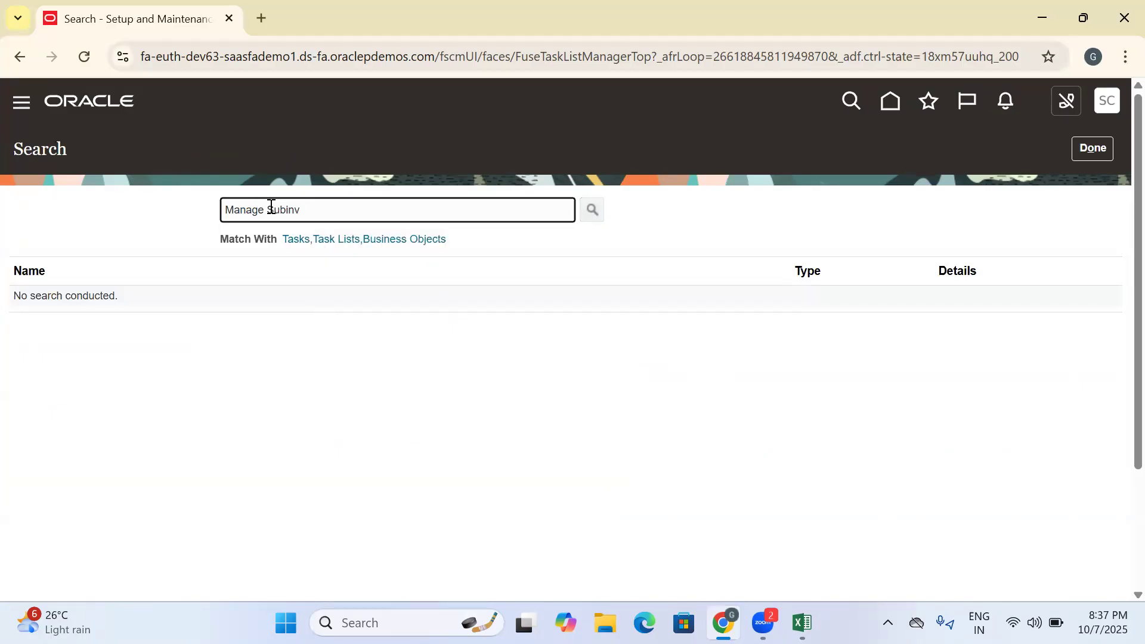
pyautogui.press('Return')
# - Copy the task name Manage Subinventories and Locators into cell C287 of the Excel training workbook and remove its hyperlink
pyautogui.moveTo(203, 298); pyautogui.dragTo(13, 302)
pyautogui.hotkey('ctrl', 'c')
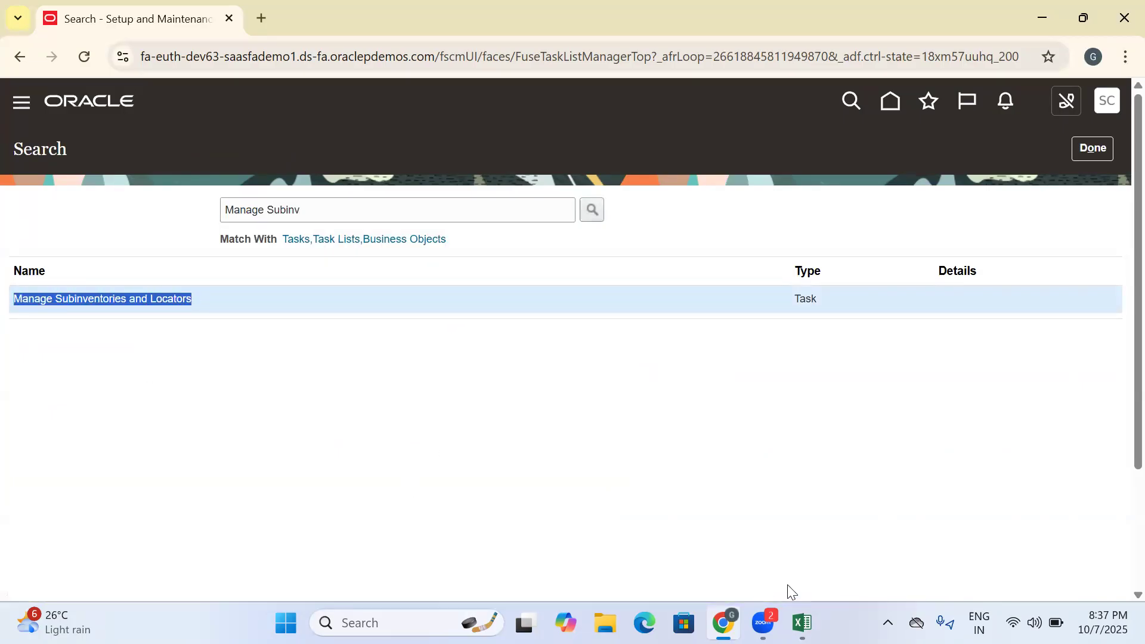
pyautogui.click(802, 623)
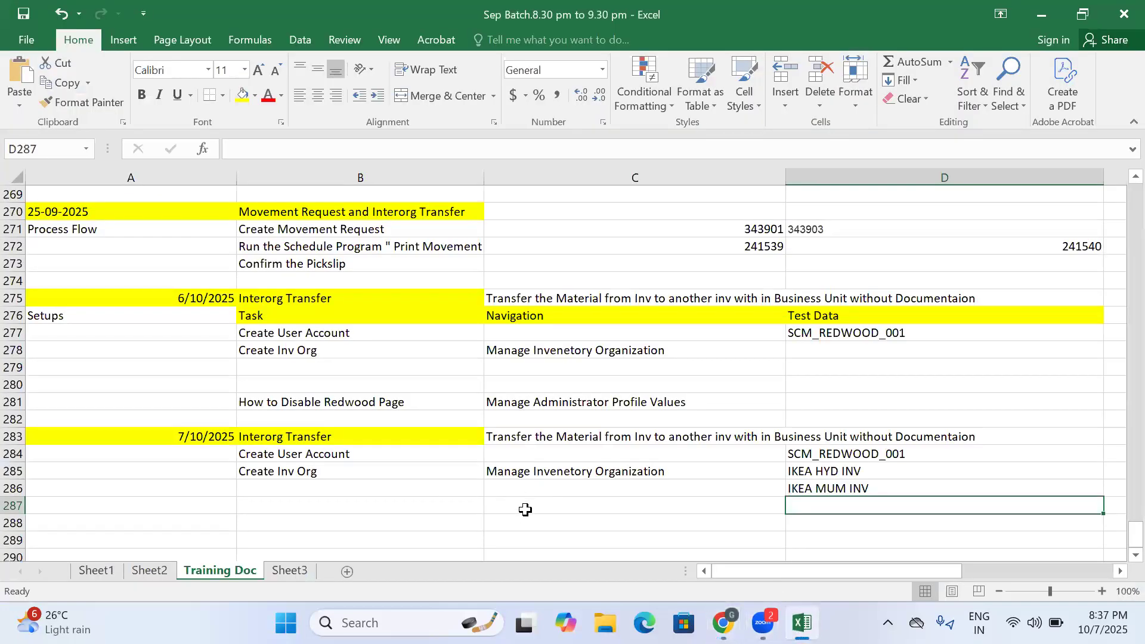
pyautogui.click(526, 508)
pyautogui.hotkey('ctrl', 'v')
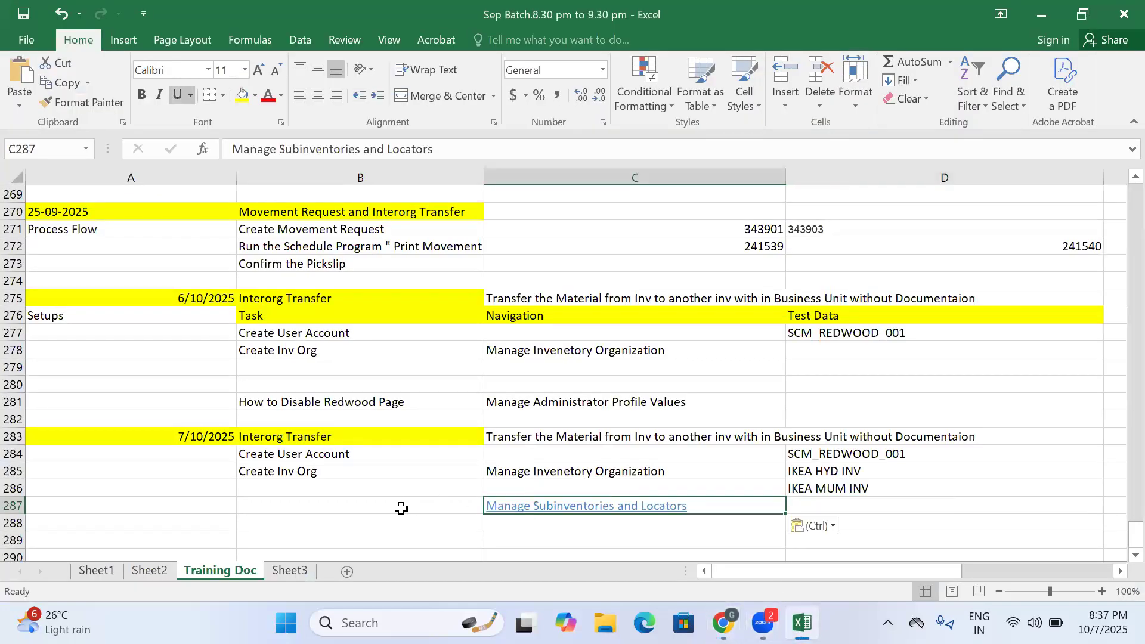
pyautogui.rightClick(515, 512)
pyautogui.click(557, 496)
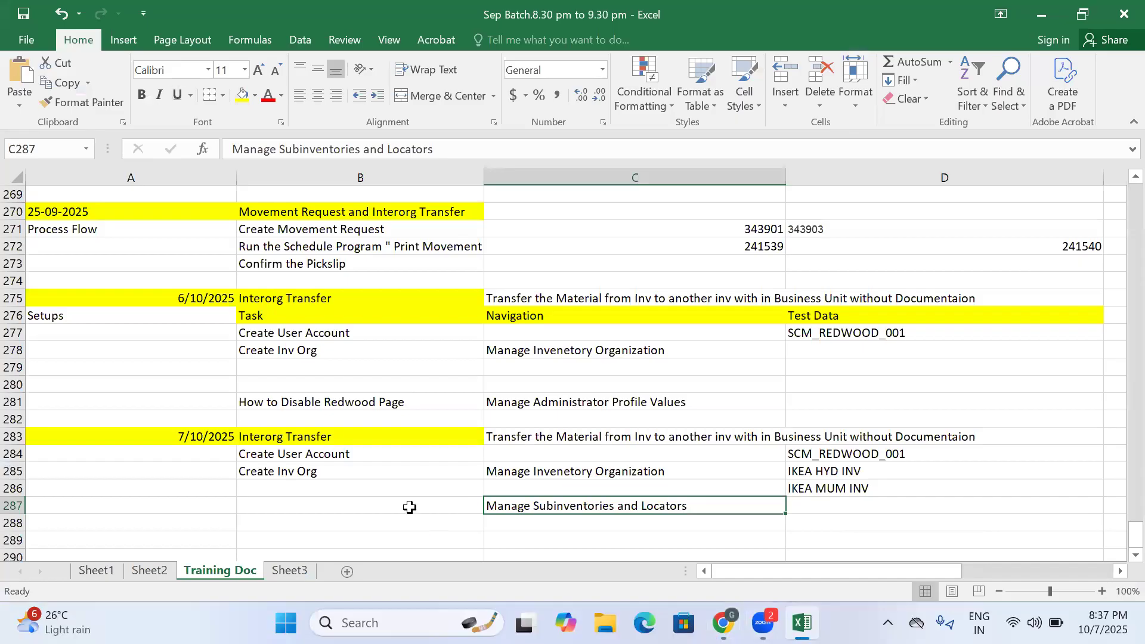
# - Enter "Create Subinvs" in cell B287 as the task description
pyautogui.click(413, 505)
pyautogui.write('Create ')
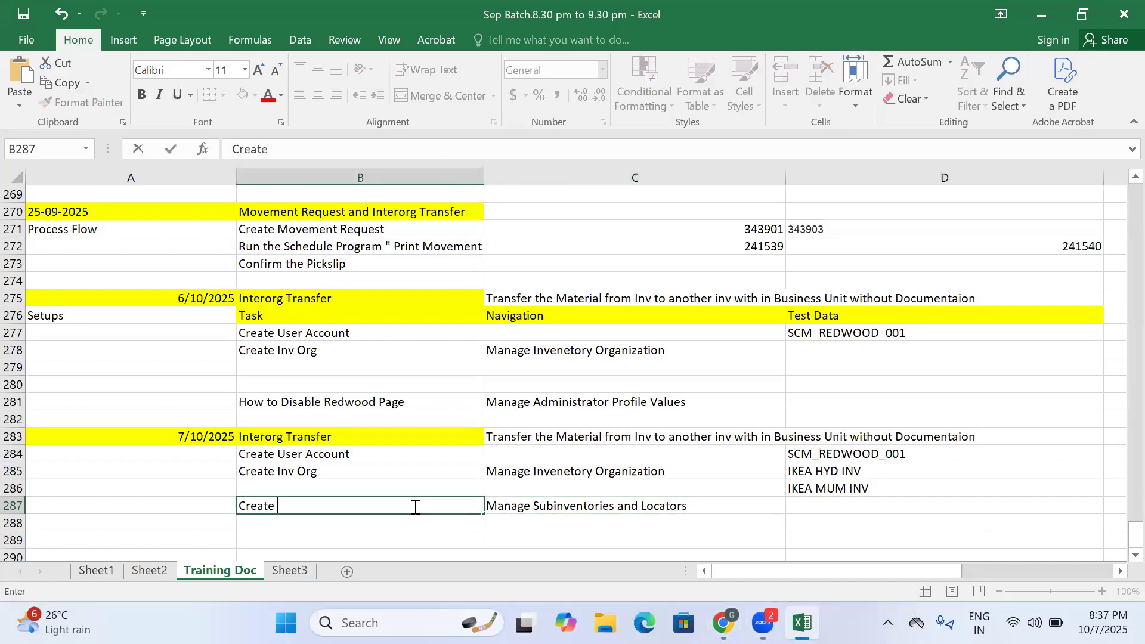
pyautogui.write('Subin')
pyautogui.press('Return')
pyautogui.click(557, 508)
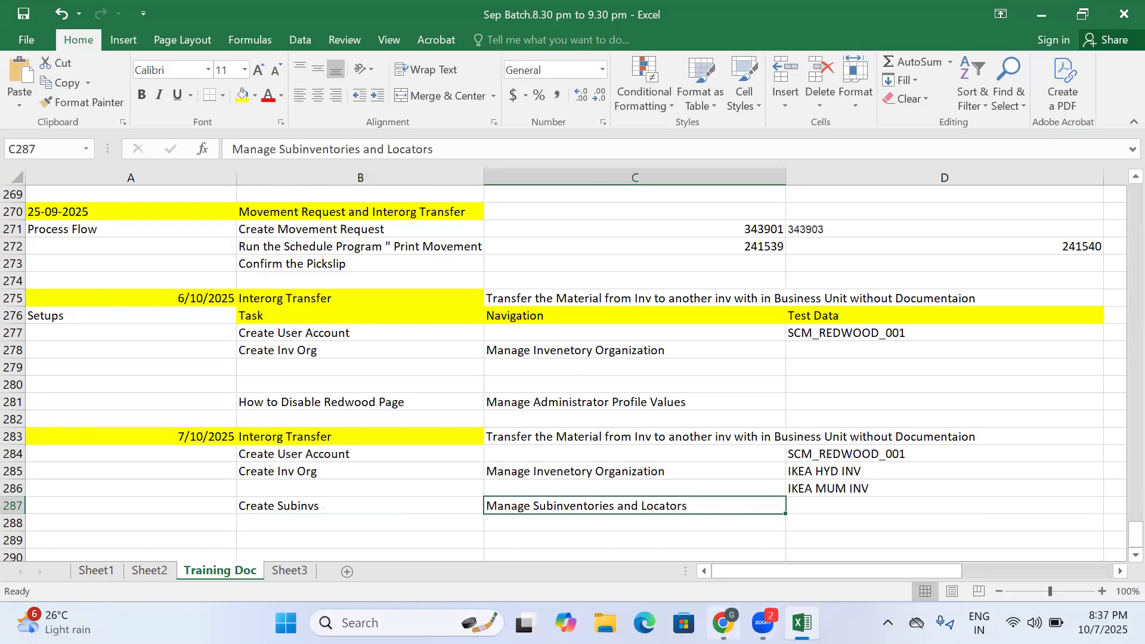
# - Switch to the browser, open the Manage Subinventories and Locators task, and bring up the organization search
pyautogui.hotkey('alt', 'Tab')
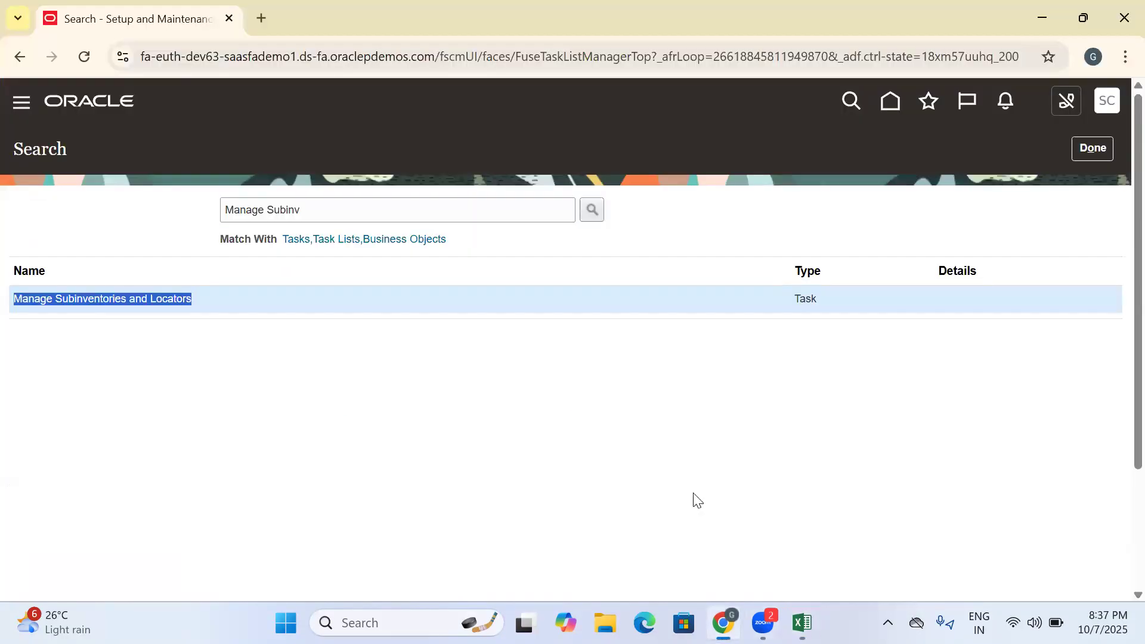
pyautogui.click(110, 296)
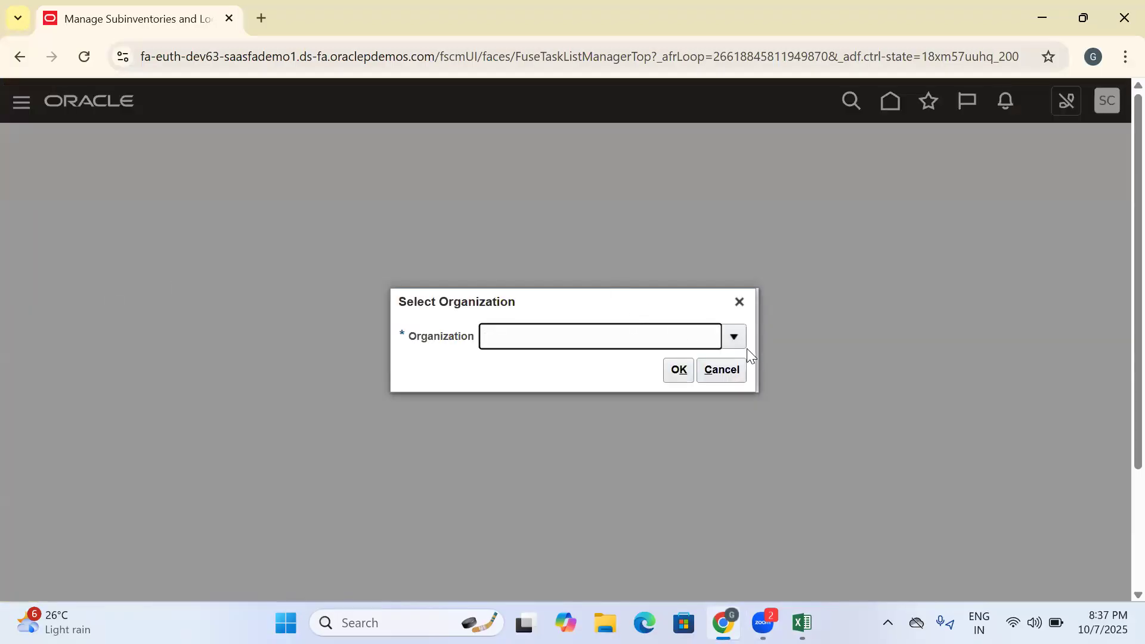
pyautogui.click(734, 337)
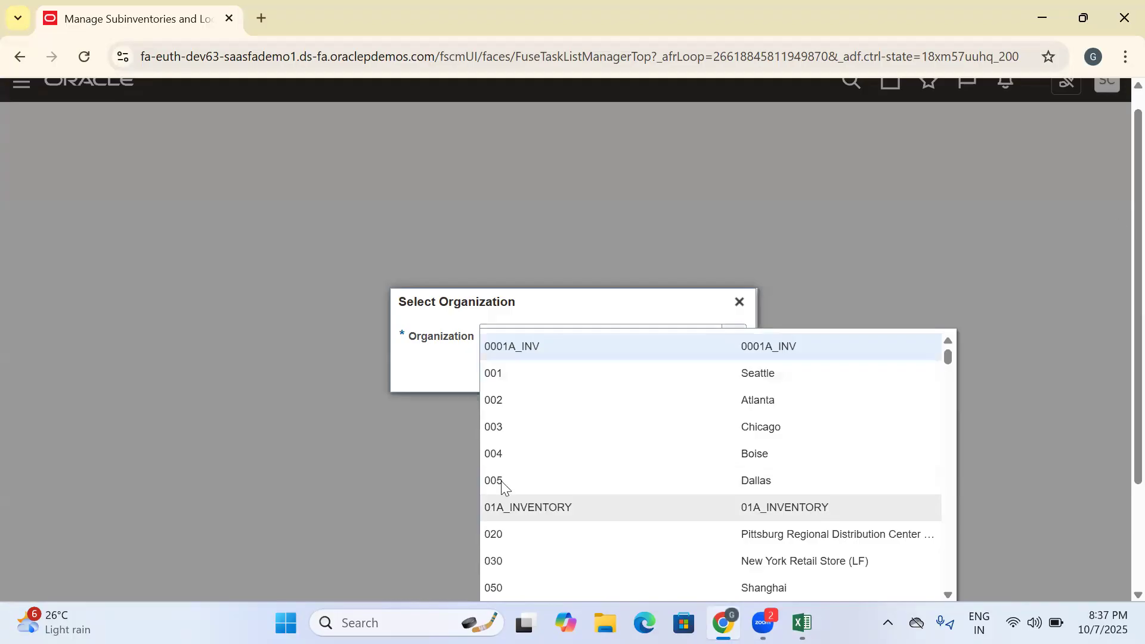
pyautogui.click(501, 496)
pyautogui.click(507, 294)
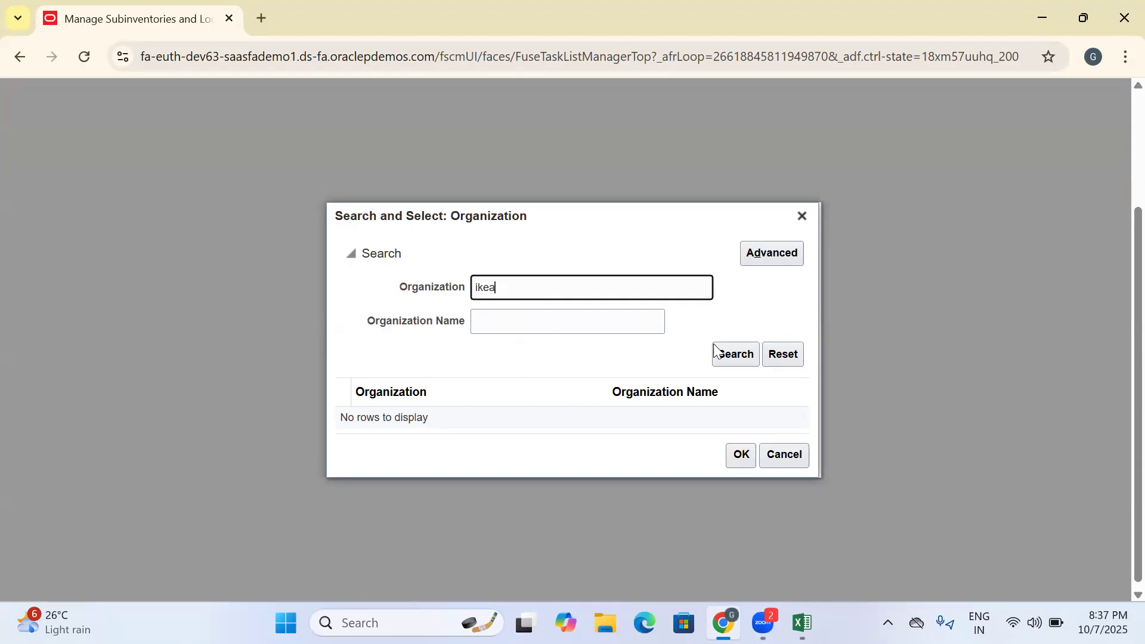
# - Search the organizations for IKEA and select IKEA_HYD_INV as the organization for managing subinventories
pyautogui.moveTo(545, 286); pyautogui.dragTo(399, 303)
pyautogui.write('IKEA')
pyautogui.click(724, 358)
pyautogui.click(442, 404)
pyautogui.click(738, 471)
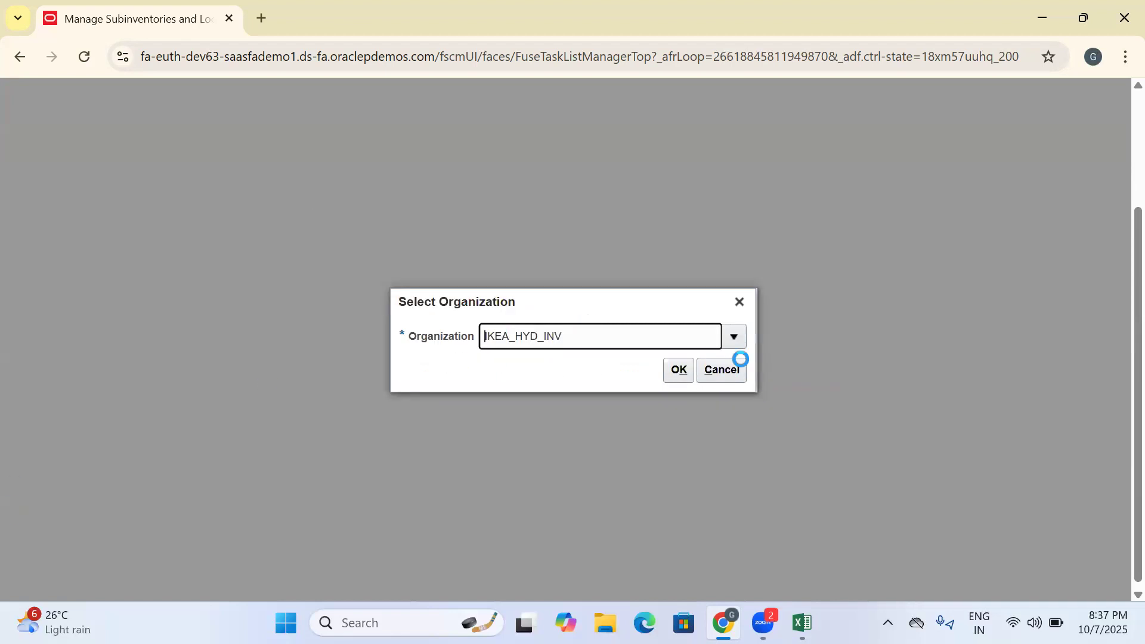
pyautogui.click(678, 369)
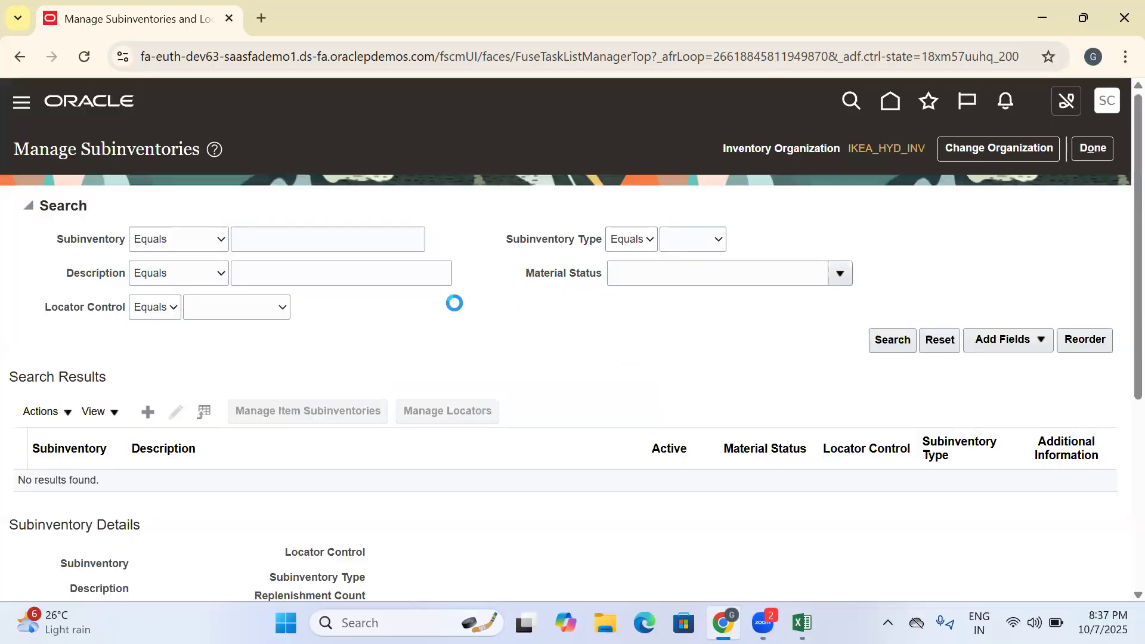
# - Create a subinventory named Stores with the description Stores in IKEA_HYD_INV, then save and close it
pyautogui.click(151, 418)
pyautogui.click(201, 250)
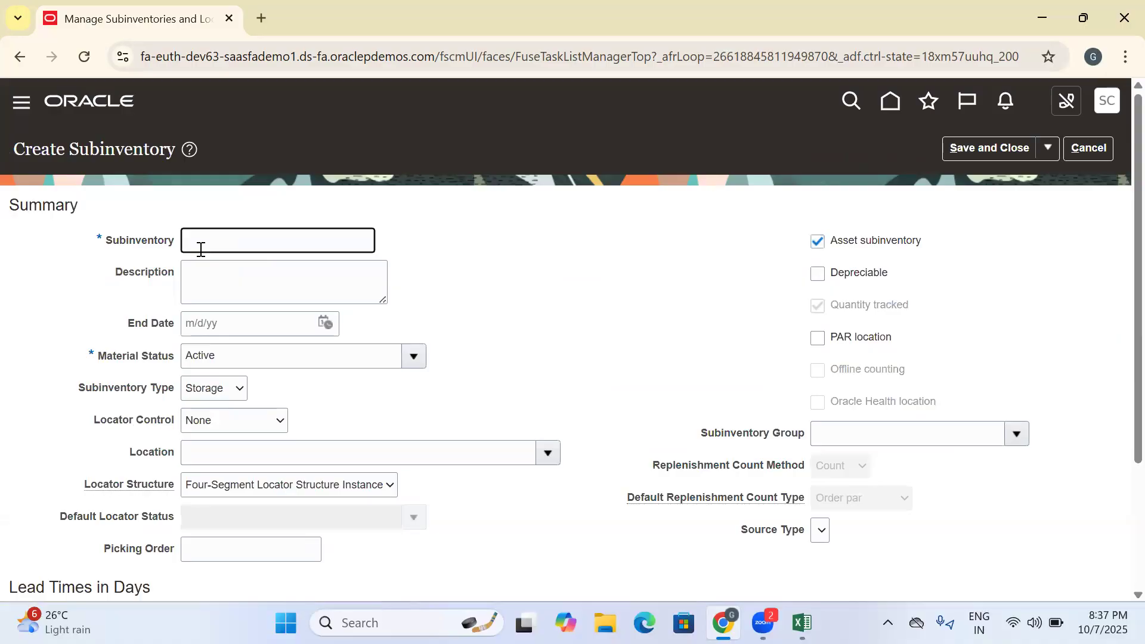
pyautogui.hotkey('ctrl', 'a')
pyautogui.hotkey('ctrl', 'c')
pyautogui.click(237, 277)
pyautogui.hotkey('ctrl', 'v')
pyautogui.scroll(-3, 488, 296)
pyautogui.scroll(3, 463, 309)
pyautogui.click(984, 153)
# - Switch to the Excel workbook and record Stores in cell D287 as test data
pyautogui.click(801, 623)
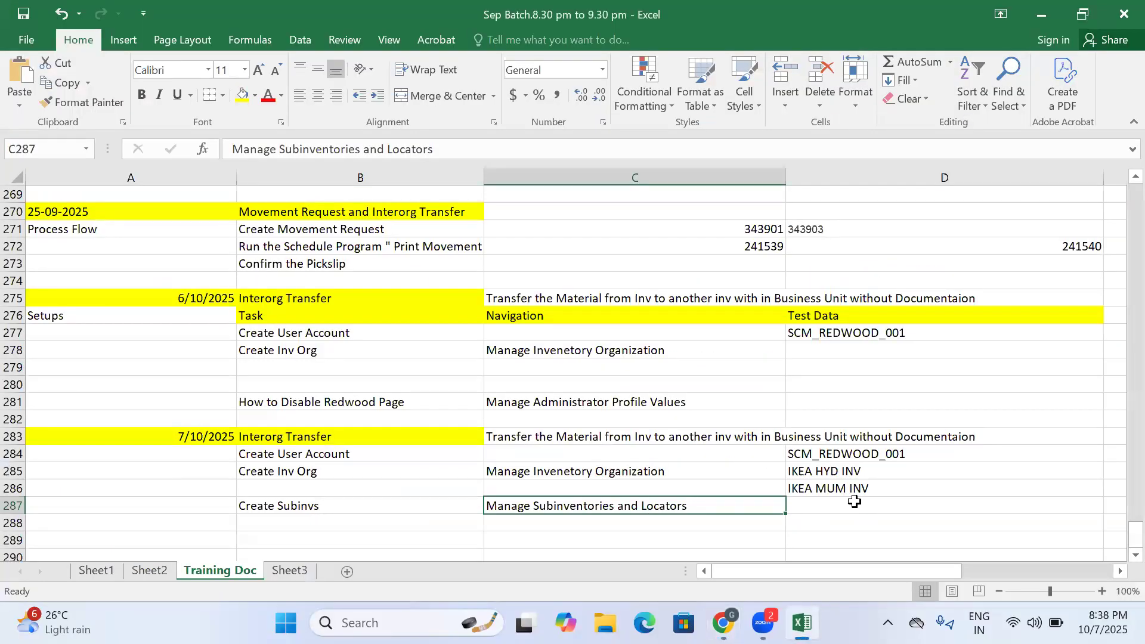
pyautogui.click(854, 502)
pyautogui.hotkey('ctrl', 'v')
pyautogui.press('Return')
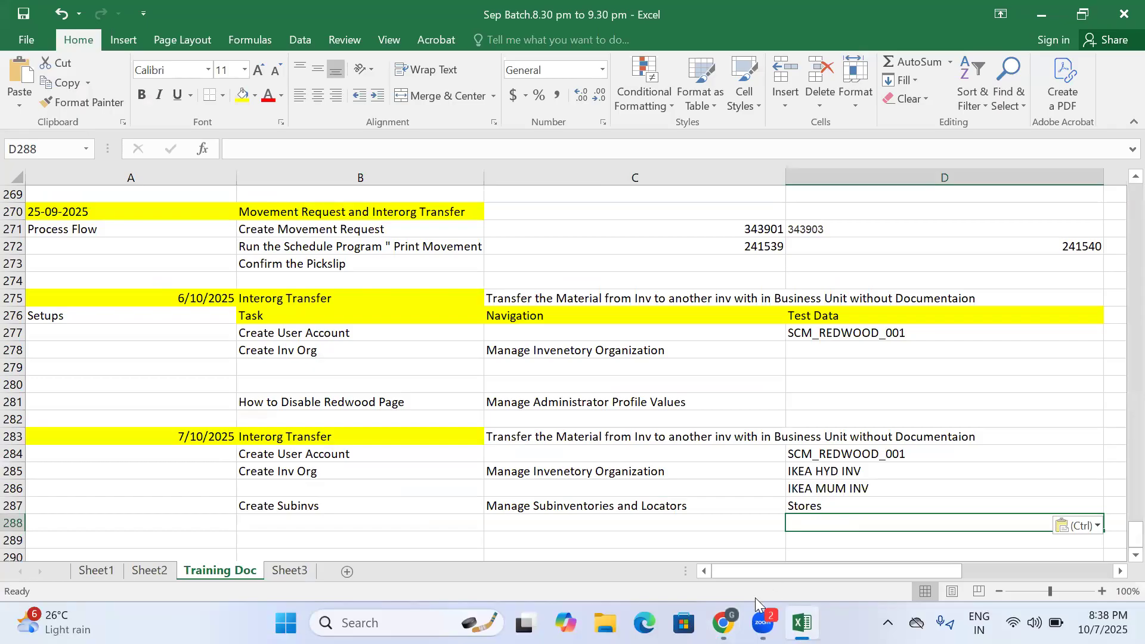
# - Return to the browser, create a second IKEA_HYD_INV subinventory with name and description Showroom, and save and close it
pyautogui.click(723, 623)
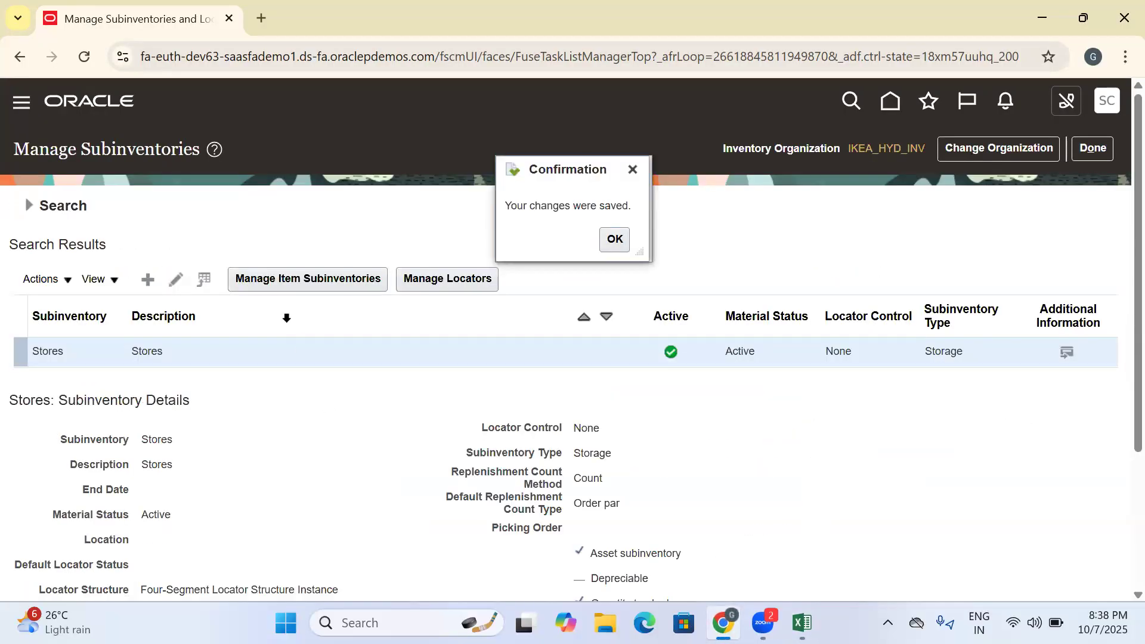
pyautogui.click(612, 239)
pyautogui.click(148, 280)
pyautogui.click(201, 240)
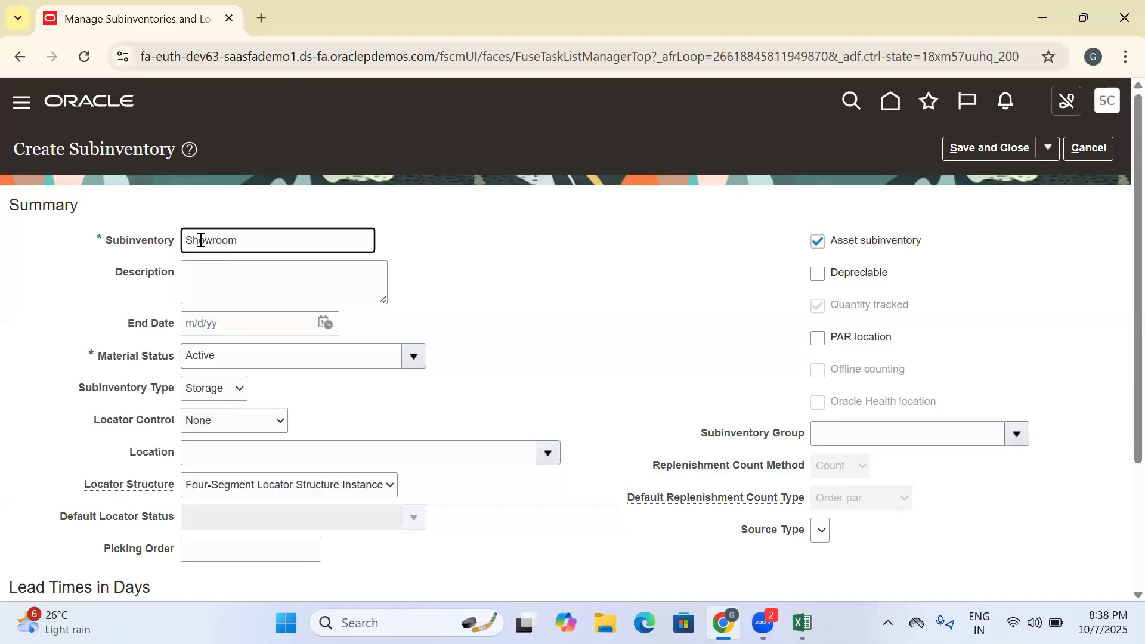
pyautogui.write('Showroom')
pyautogui.hotkey('ctrl', 'a')
pyautogui.hotkey('ctrl', 'c')
pyautogui.click(195, 270)
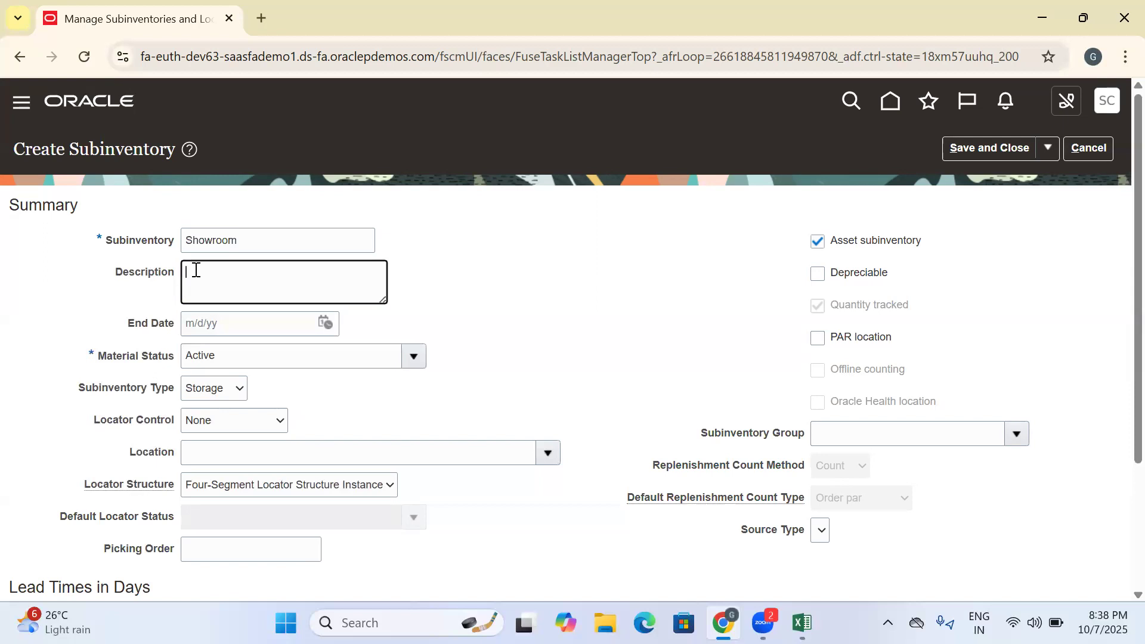
pyautogui.hotkey('ctrl', 'v')
pyautogui.click(1014, 148)
# - Switch to the Excel workbook and record Showroom in cell D288 below Stores
pyautogui.hotkey('alt', 'Tab')
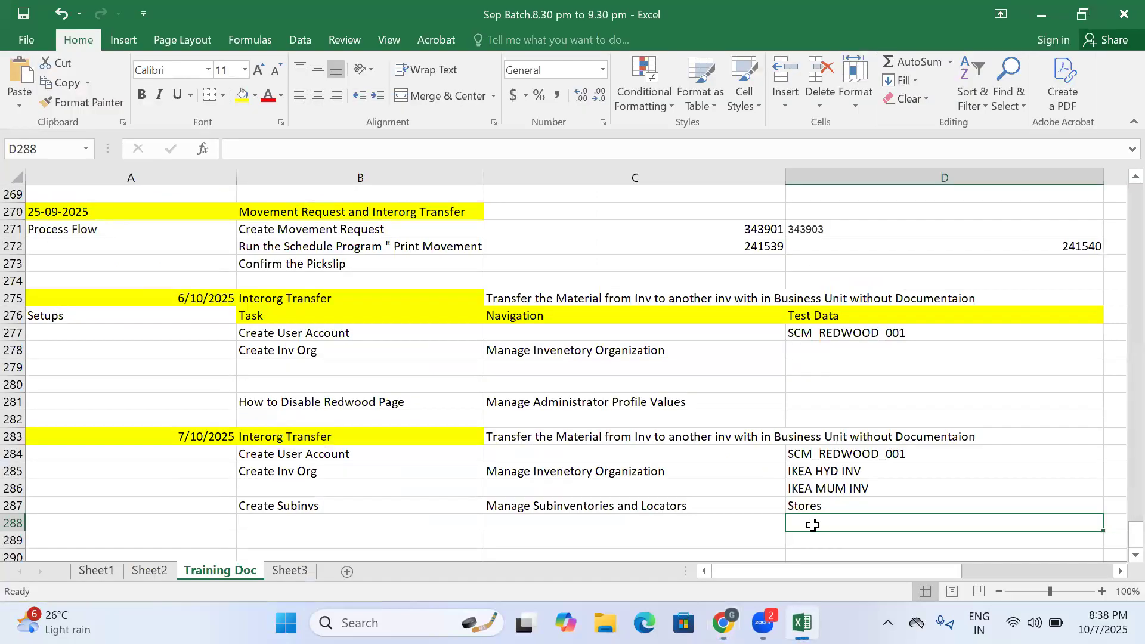
pyautogui.hotkey('ctrl', 'v')
pyautogui.click(717, 528)
pyautogui.click(763, 541)
pyautogui.click(797, 542)
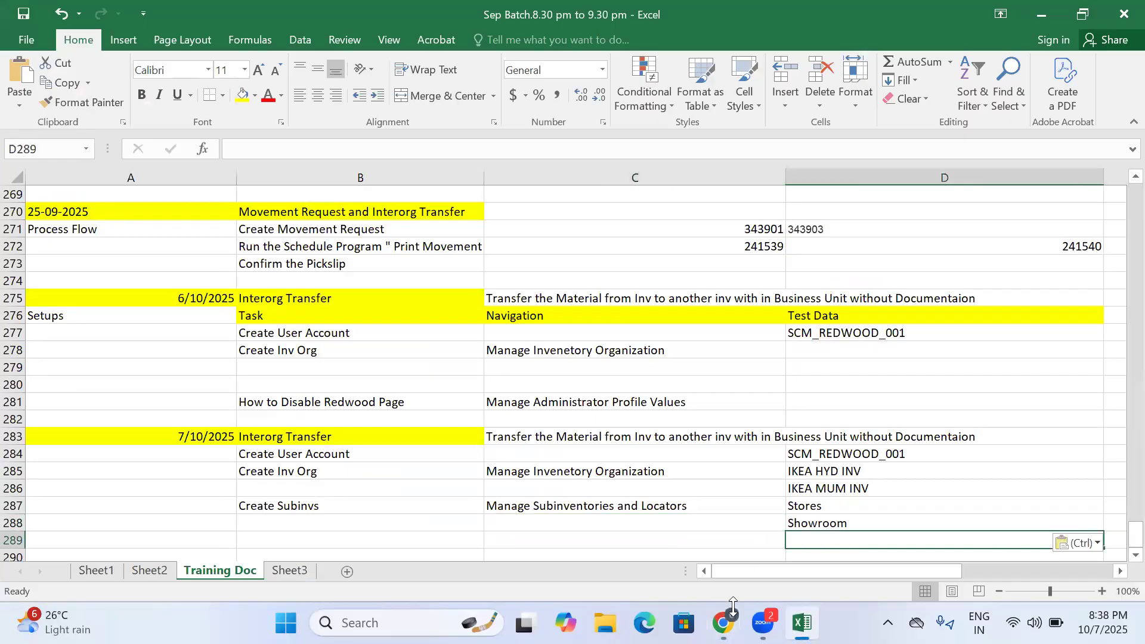
# - Return to the browser, dismiss the save confirmation, and open the organization search for changing the inventory organization
pyautogui.click(723, 623)
pyautogui.click(616, 239)
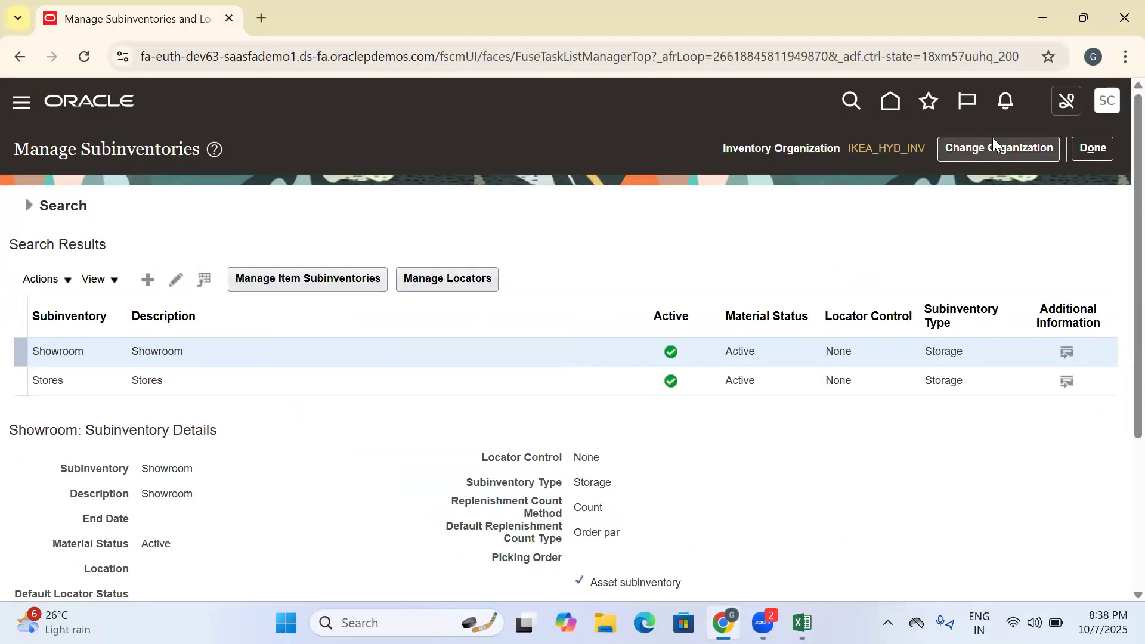
pyautogui.click(994, 148)
pyautogui.click(734, 337)
pyautogui.scroll(-3, 614, 497)
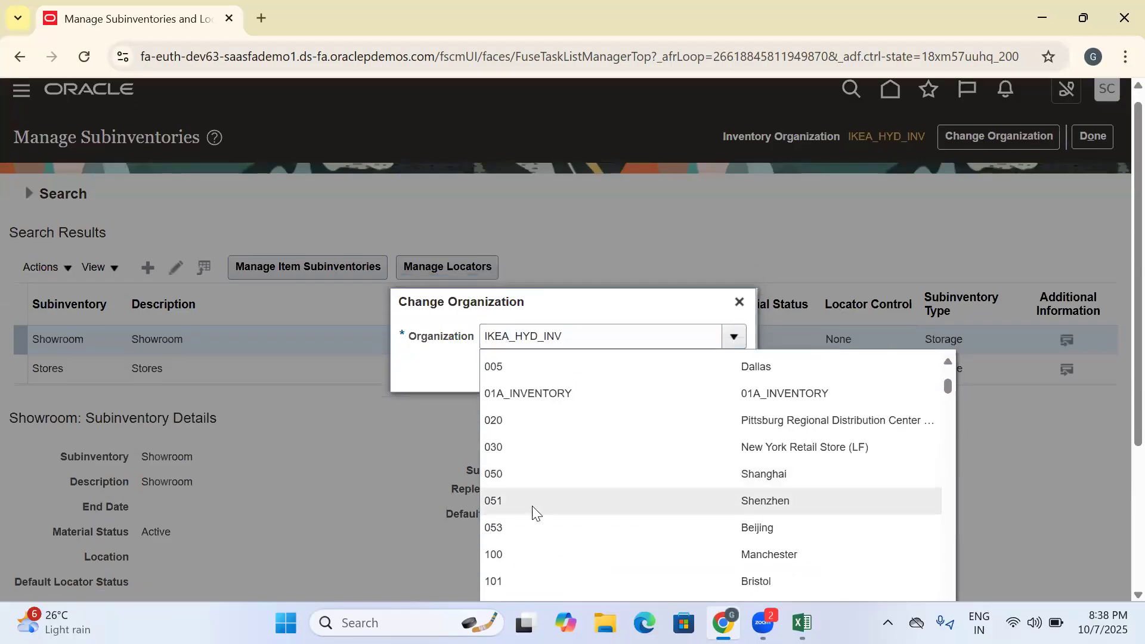
pyautogui.scroll(-2, 1116, 333)
pyautogui.click(498, 514)
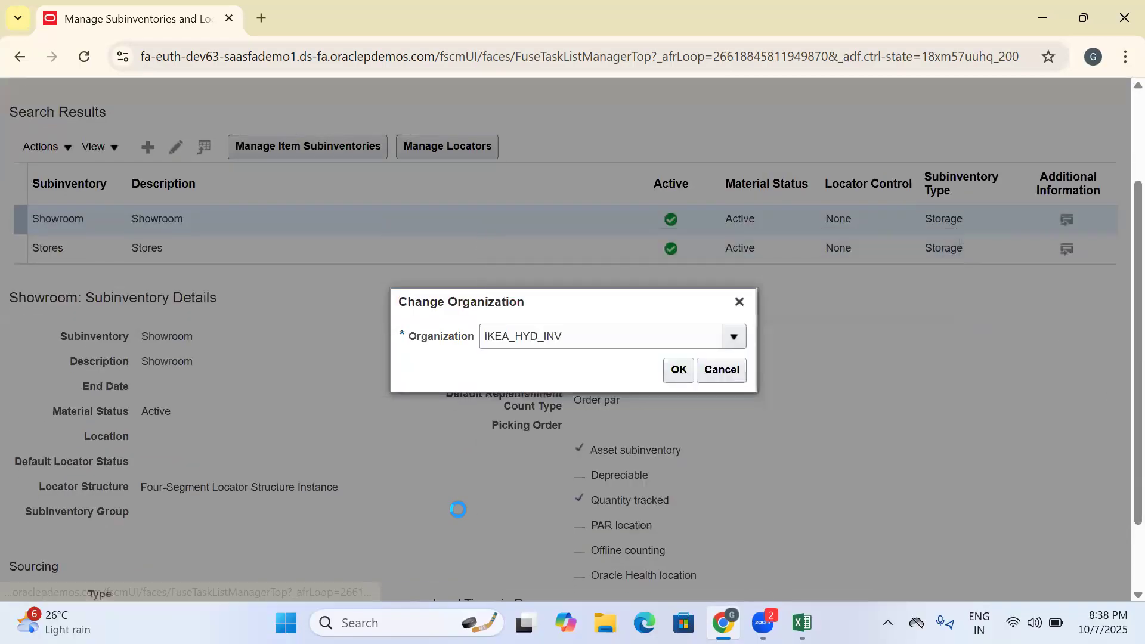
# - Search the organizations for IKEA and change the inventory organization to IKEA_MUM_INV
pyautogui.moveTo(555, 289); pyautogui.dragTo(504, 298)
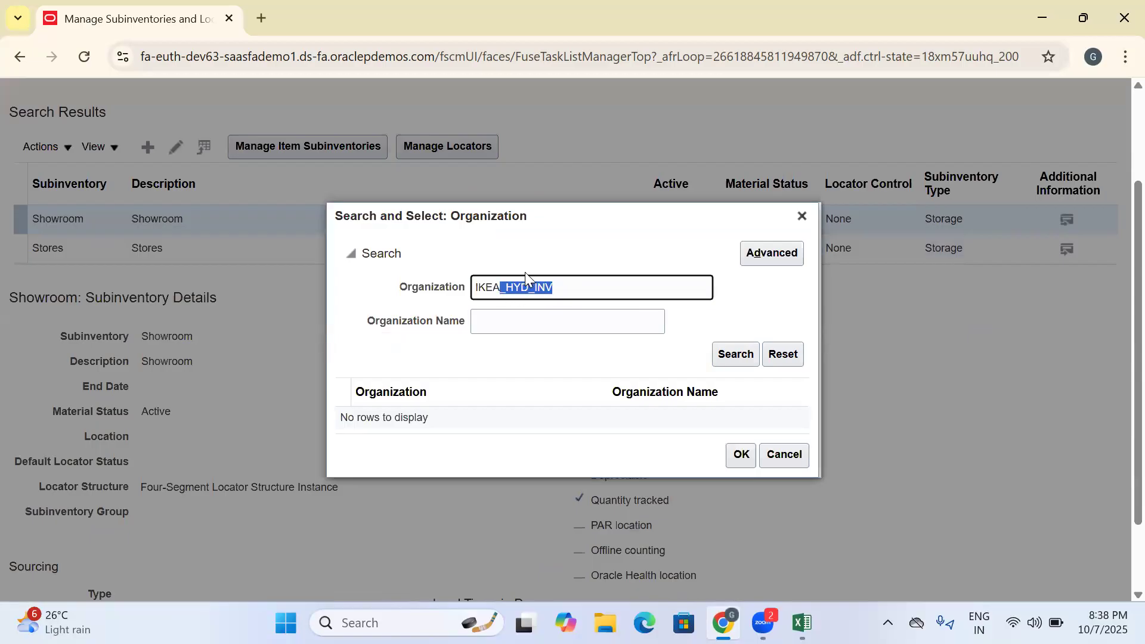
pyautogui.press('BackSpace')
pyautogui.press('Return')
pyautogui.click(515, 430)
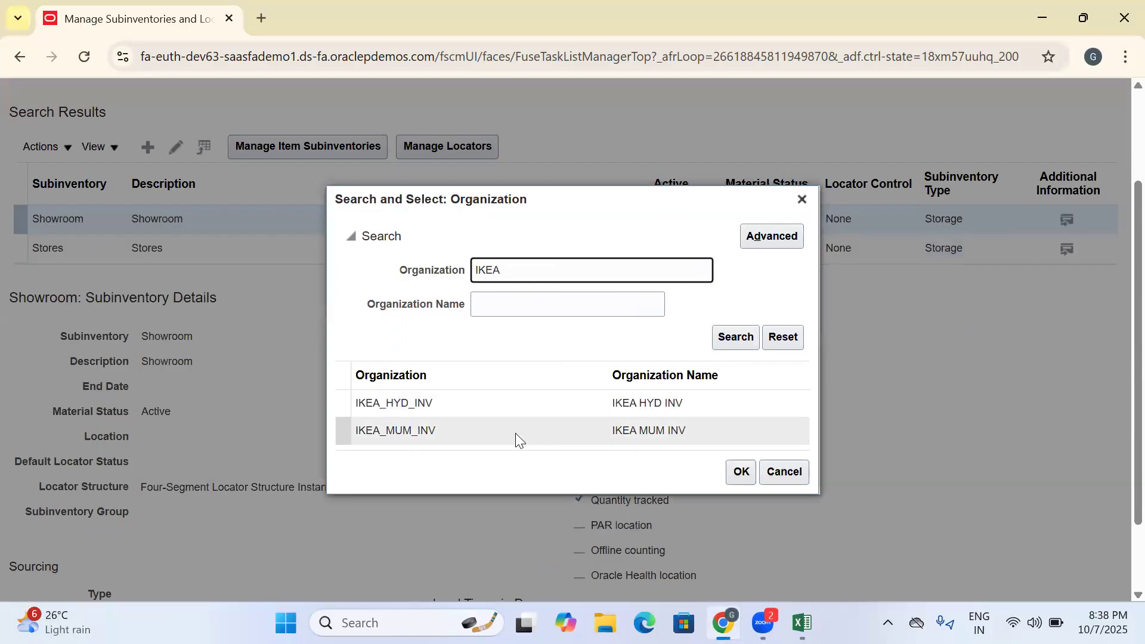
pyautogui.click(750, 476)
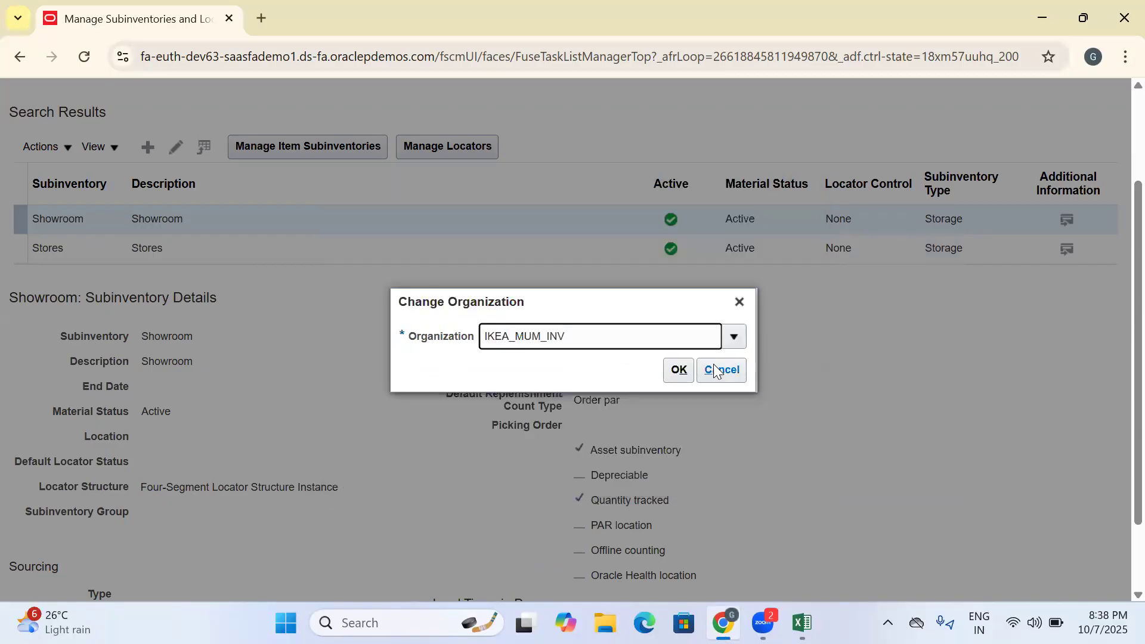
pyautogui.click(691, 372)
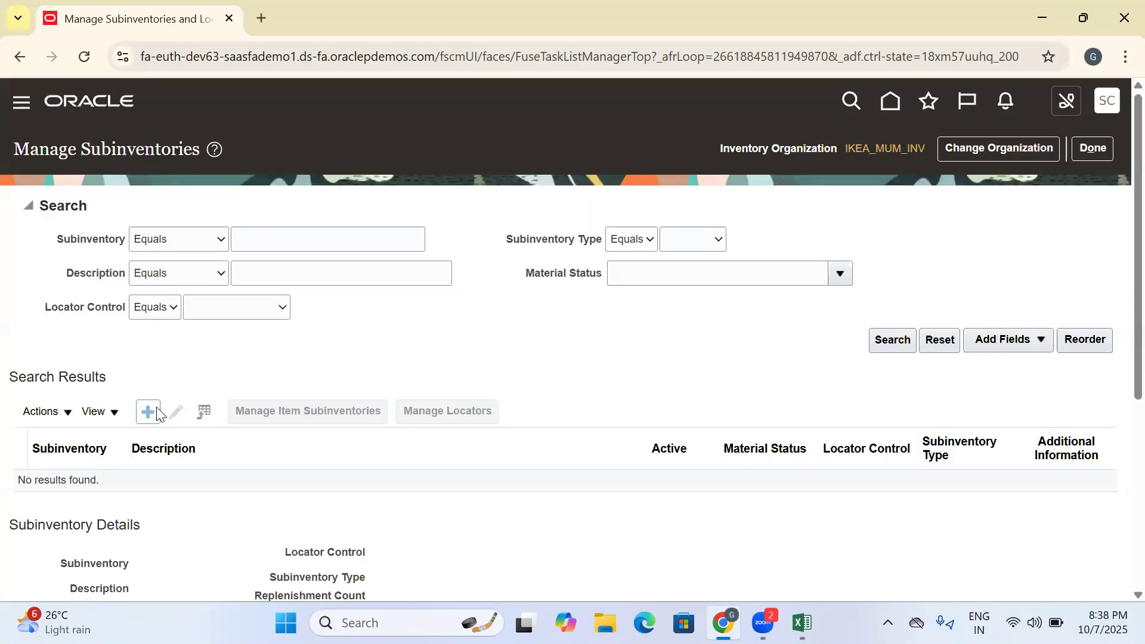
# - Create a subinventory with name and description Stores in IKEA_MUM_INV, save and close it, and dismiss the confirmation
pyautogui.click(147, 409)
pyautogui.click(237, 241)
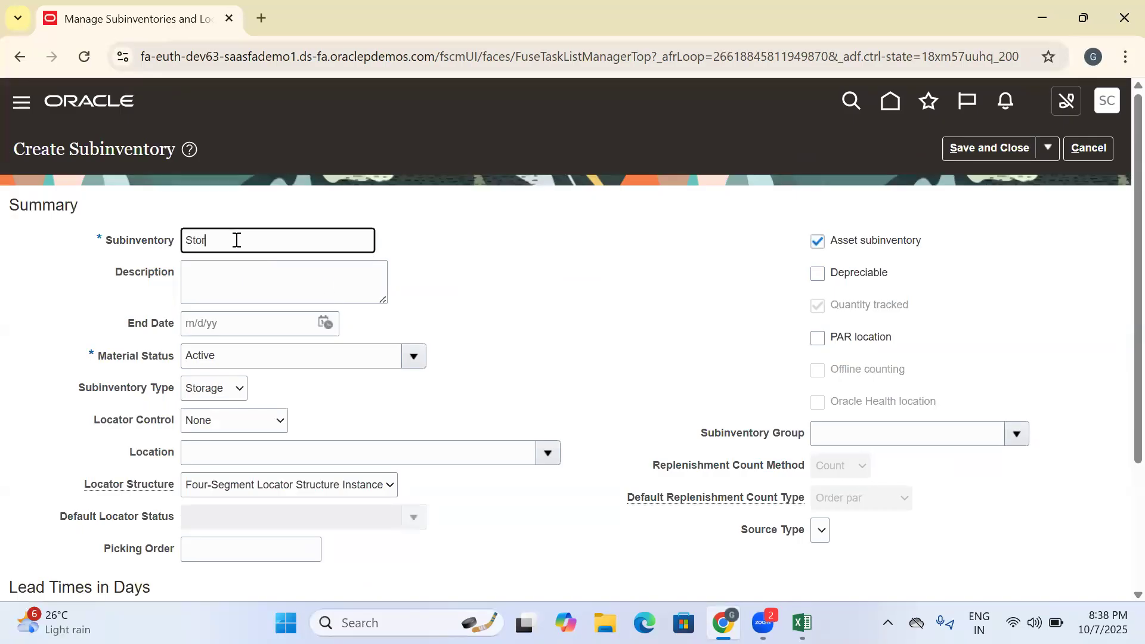
pyautogui.hotkey('ctrl', 'a')
pyautogui.hotkey('ctrl', 'c')
pyautogui.click(198, 276)
pyautogui.hotkey('ctrl', 'v')
pyautogui.click(870, 222)
pyautogui.click(993, 147)
pyautogui.click(614, 239)
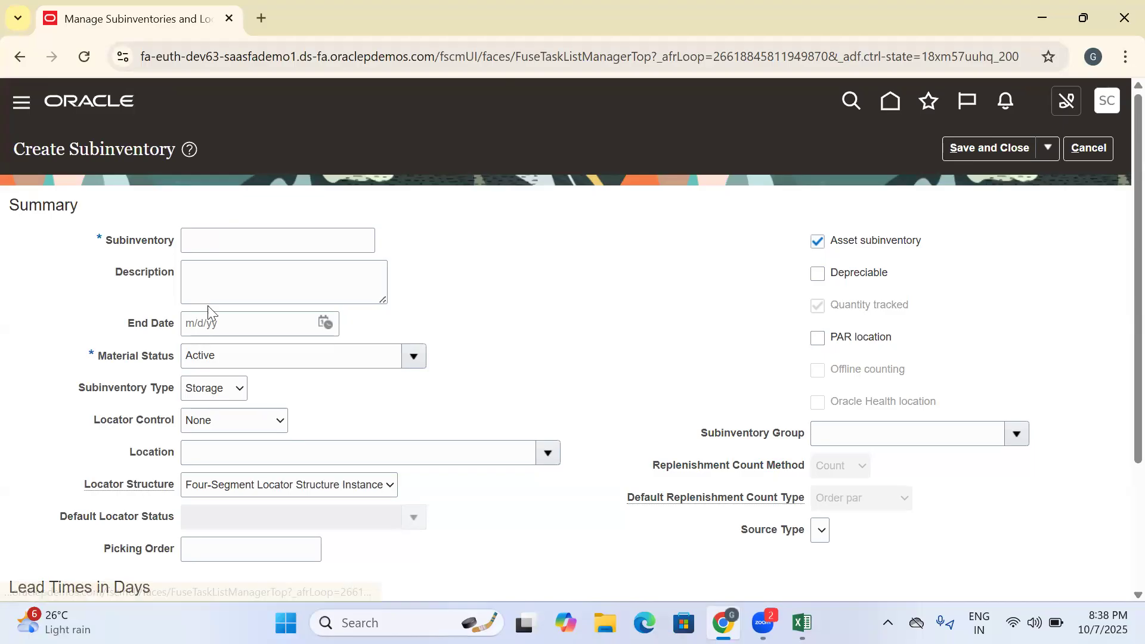
# - Create a second IKEA_MUM_INV subinventory with name and description Showroom, save and close it, and dismiss the confirmation
pyautogui.click(210, 245)
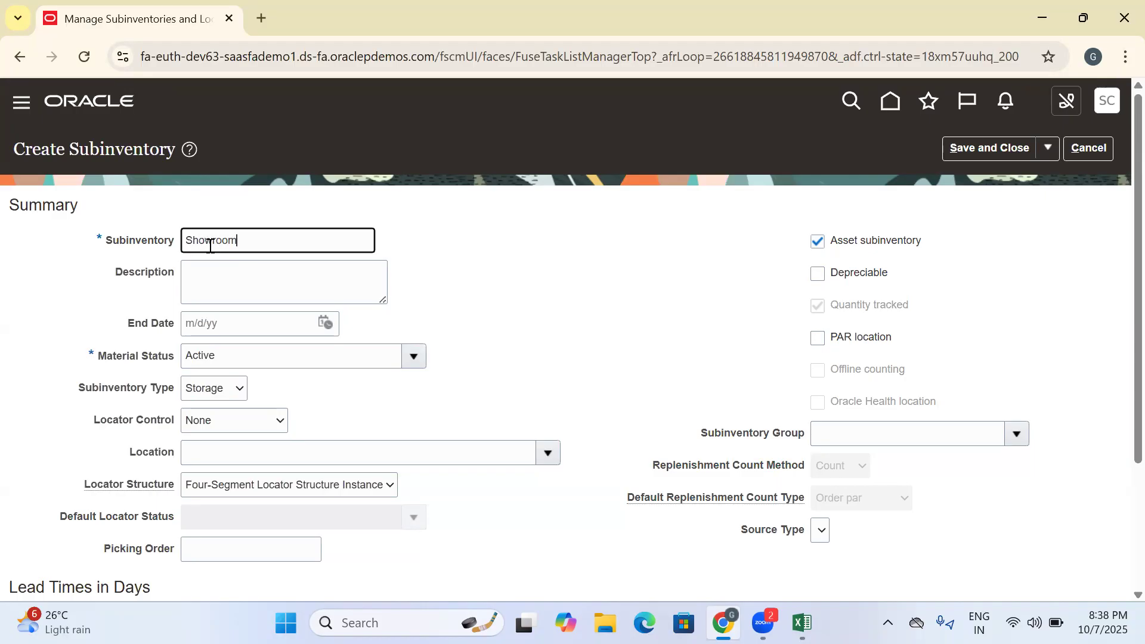
pyautogui.moveTo(271, 246); pyautogui.dragTo(88, 254)
pyautogui.hotkey('ctrl', 'c')
pyautogui.click(192, 262)
pyautogui.hotkey('ctrl', 'v')
pyautogui.click(1090, 212)
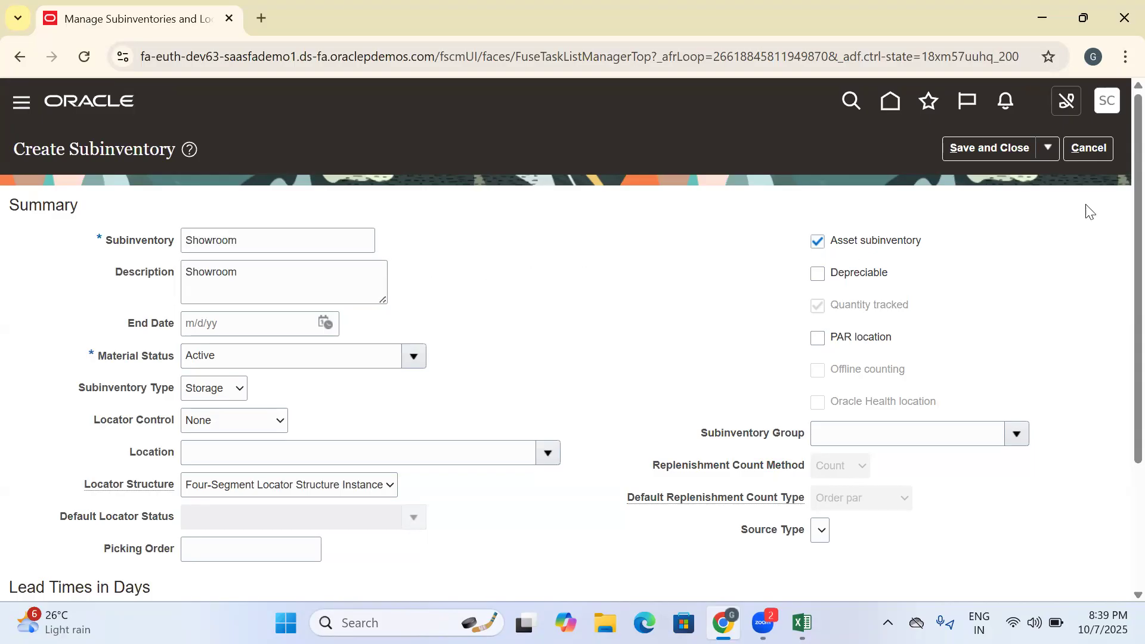
pyautogui.click(975, 151)
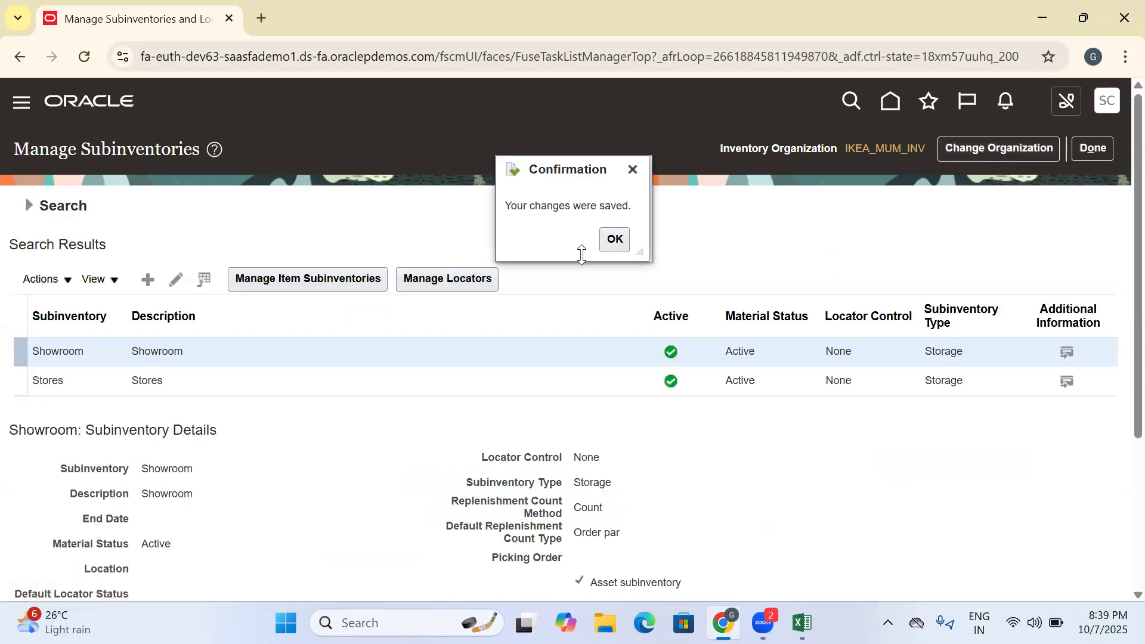
pyautogui.click(615, 239)
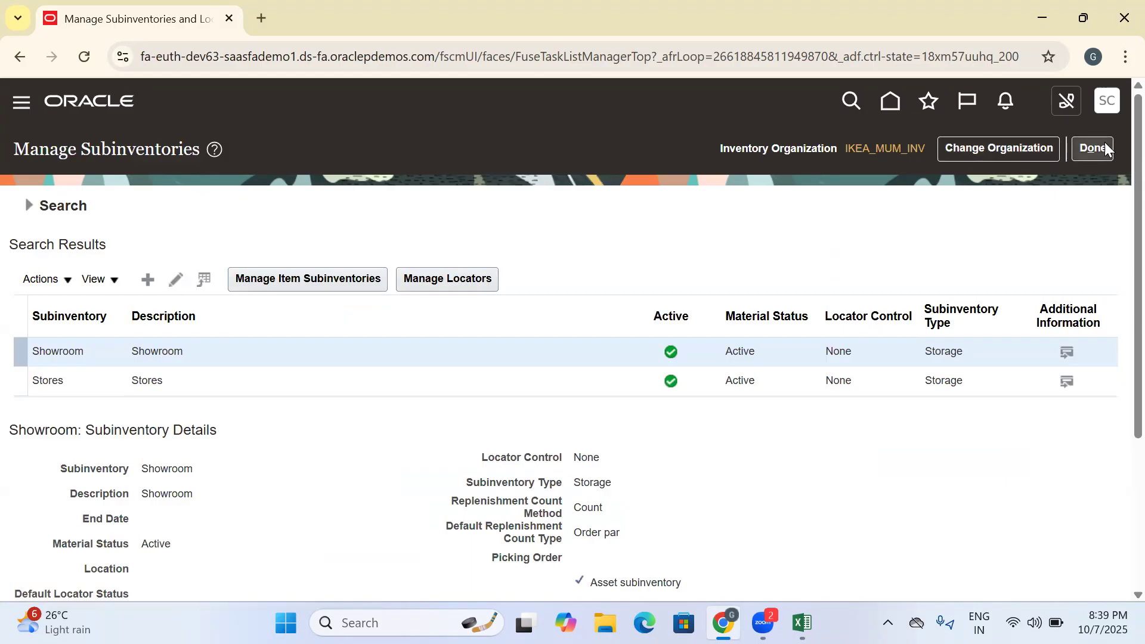
# - Switch to the Excel workbook and review the recorded subinventory entries and the empty row 289 below them
pyautogui.click(802, 623)
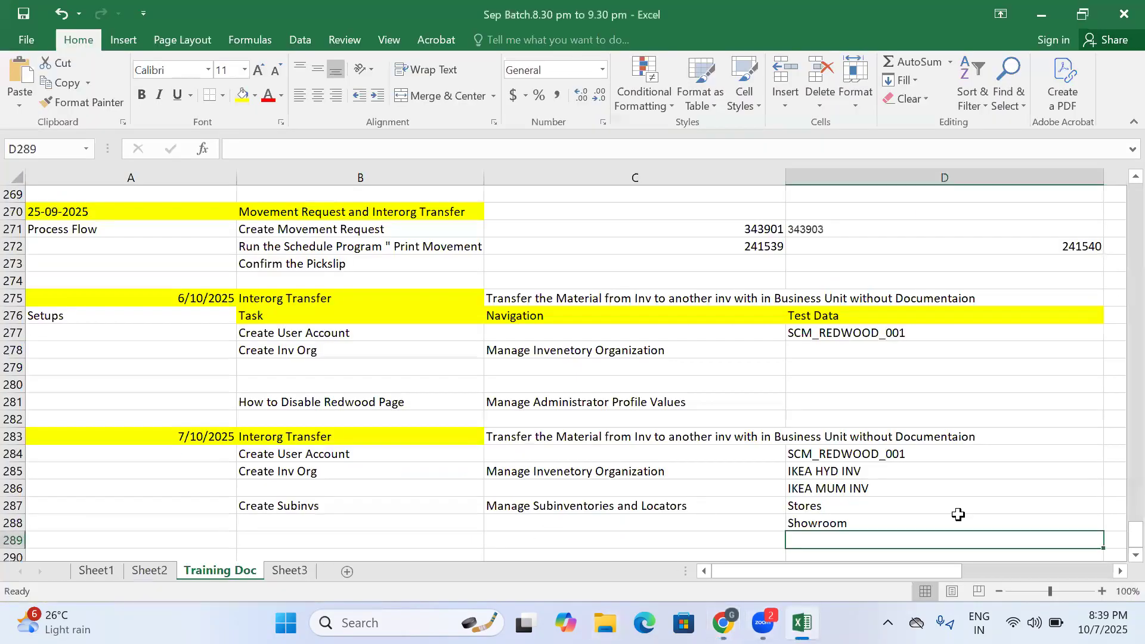
pyautogui.click(826, 521)
pyautogui.click(523, 538)
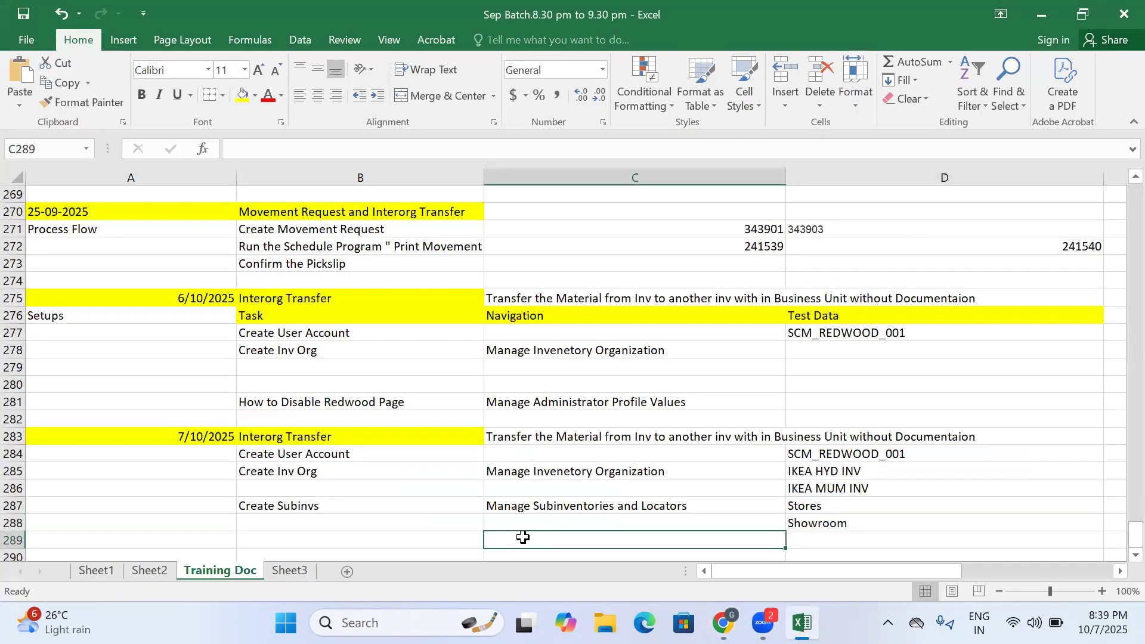
pyautogui.click(397, 548)
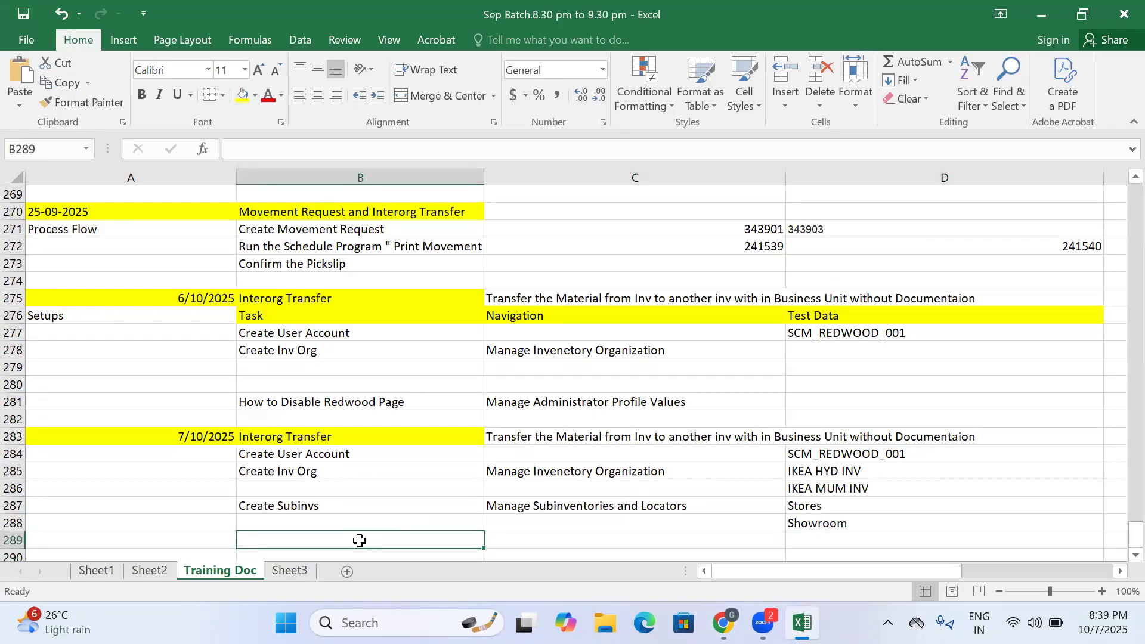
pyautogui.scroll(-2, 359, 540)
pyautogui.click(358, 466)
pyautogui.click(352, 441)
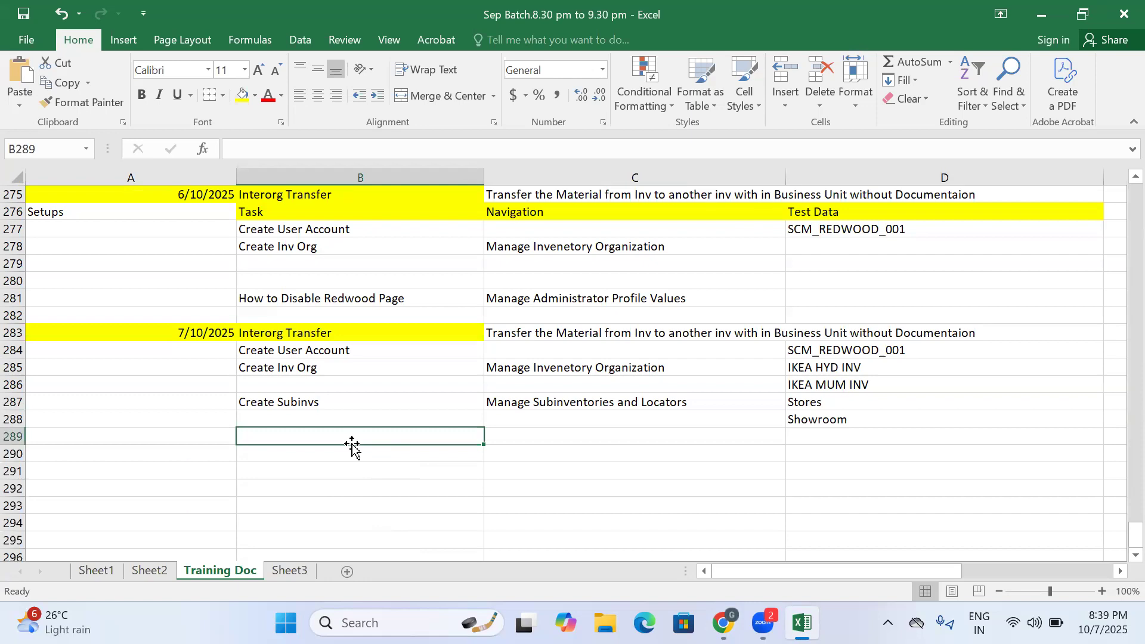
pyautogui.click(352, 454)
pyautogui.click(348, 434)
# - Return to the browser, leave the subinventory task, and open Manage Item Classes from the Items area of the Product Management setup
pyautogui.moveTo(723, 622)
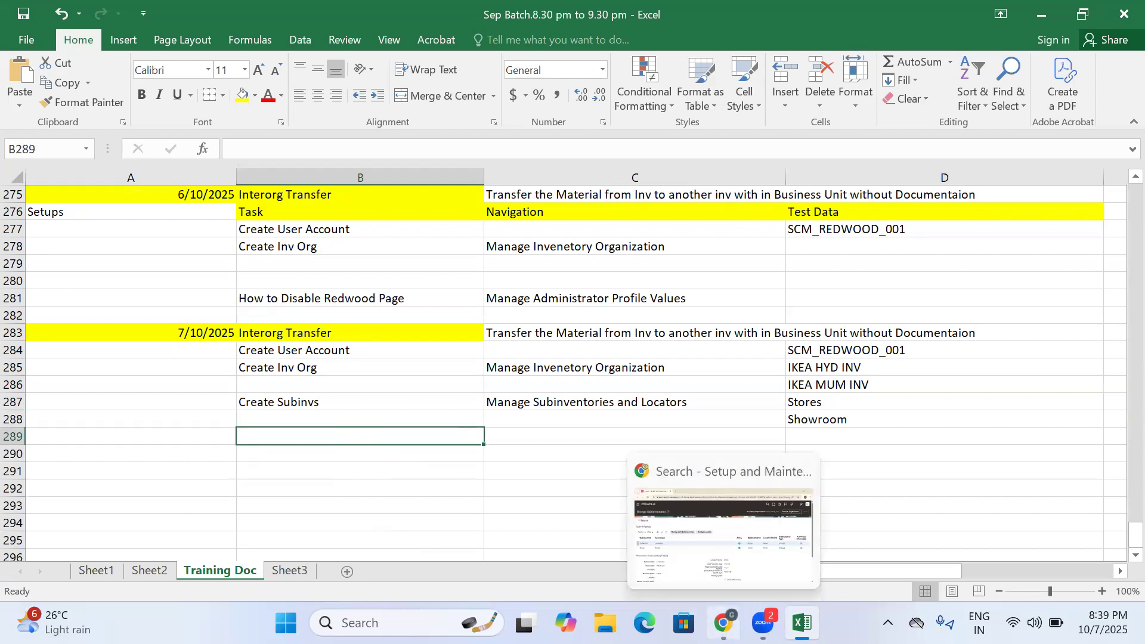
pyautogui.click(721, 536)
pyautogui.click(1069, 151)
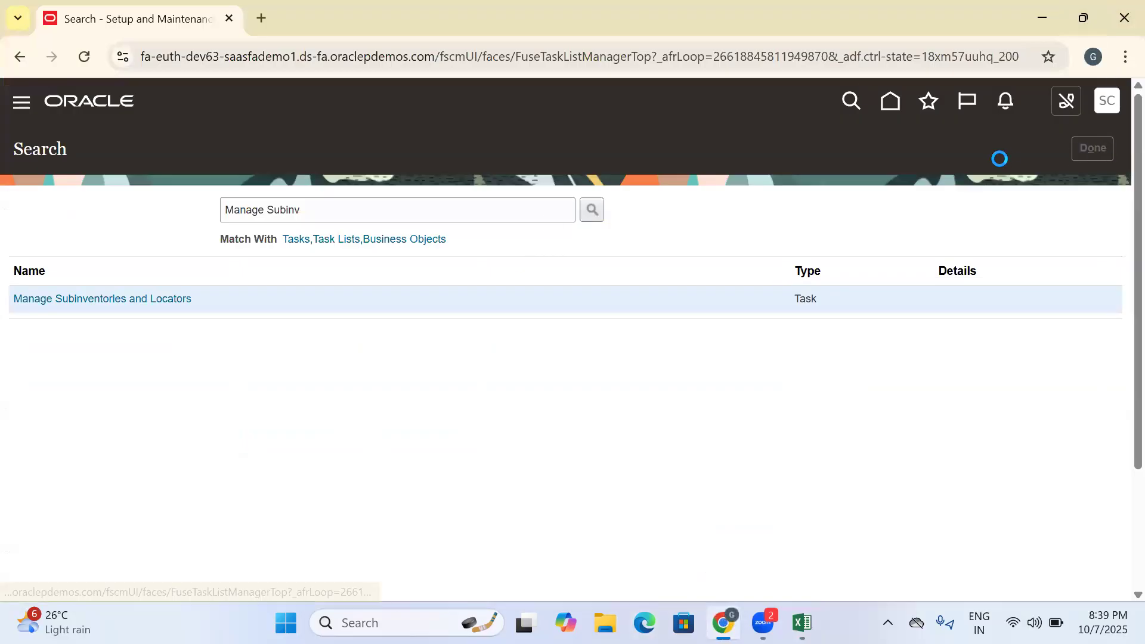
pyautogui.moveTo(1137, 258); pyautogui.dragTo(1137, 271)
pyautogui.click(531, 129)
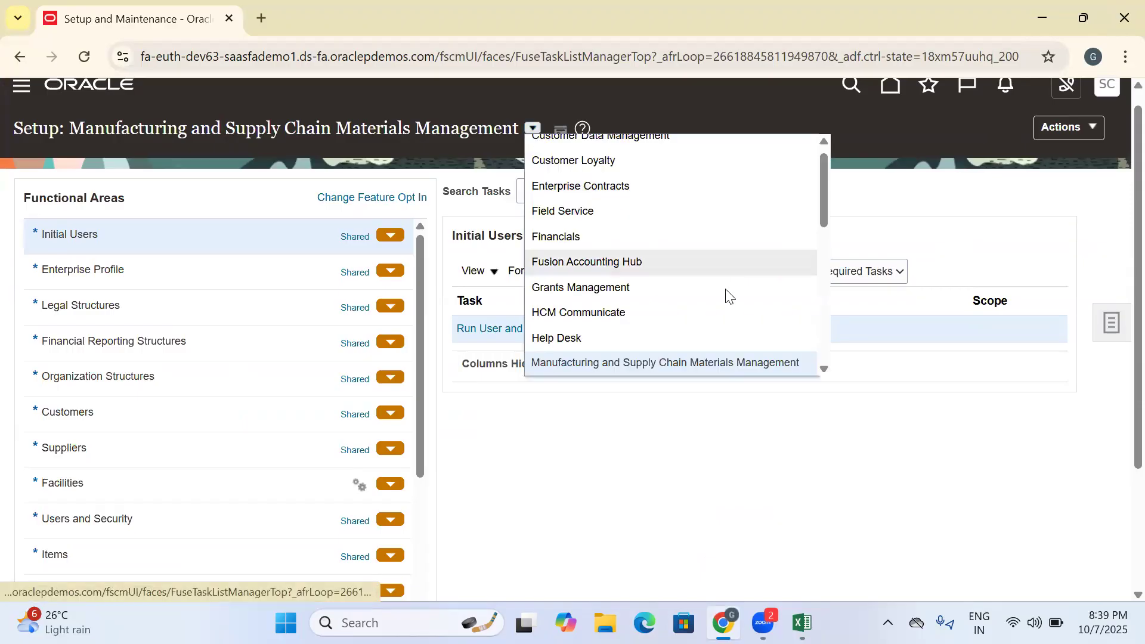
pyautogui.moveTo(825, 196); pyautogui.dragTo(825, 235)
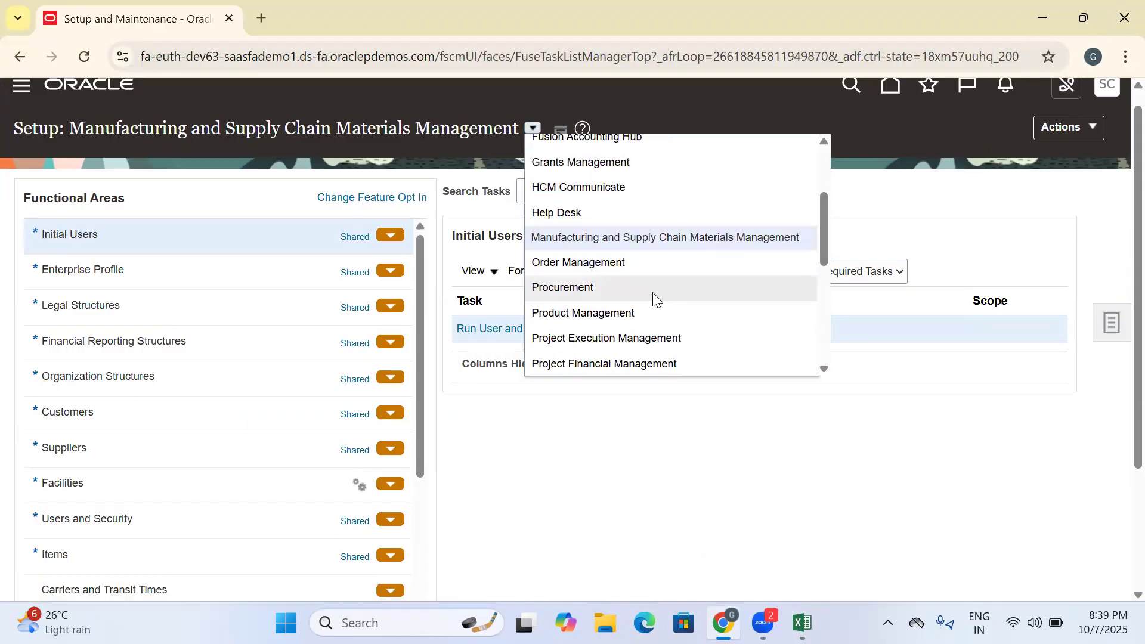
pyautogui.click(637, 309)
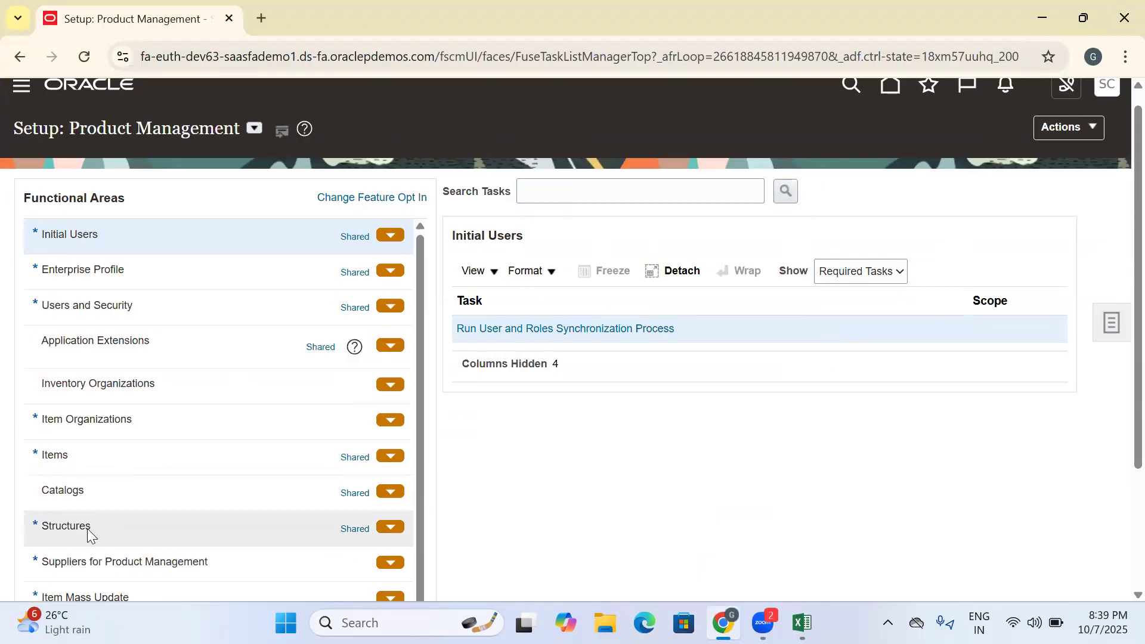
pyautogui.click(82, 462)
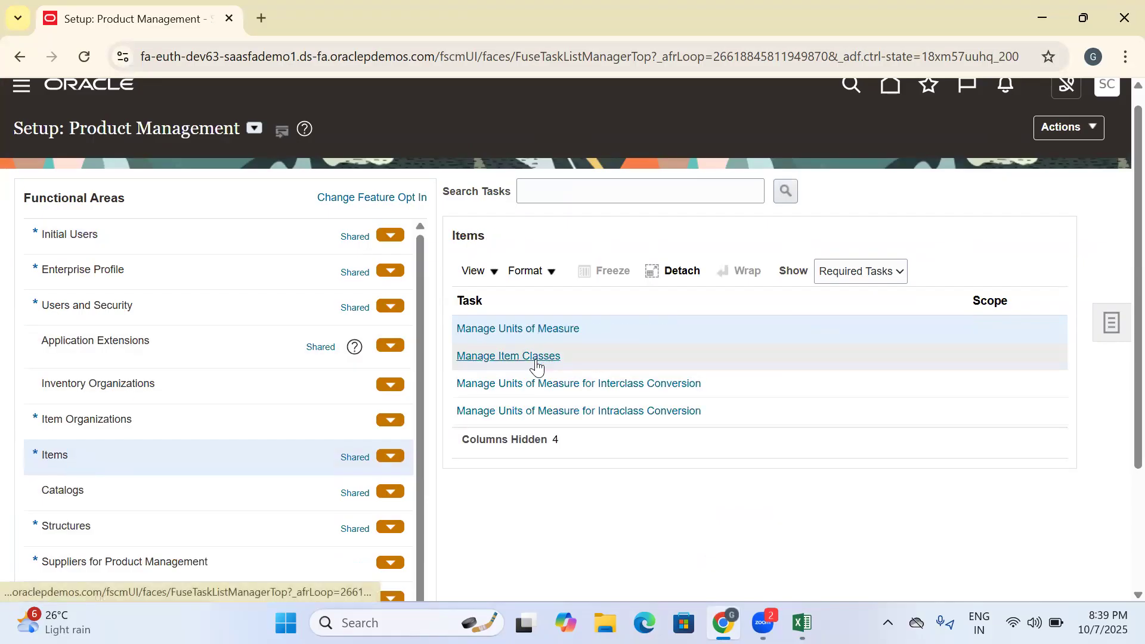
pyautogui.click(534, 358)
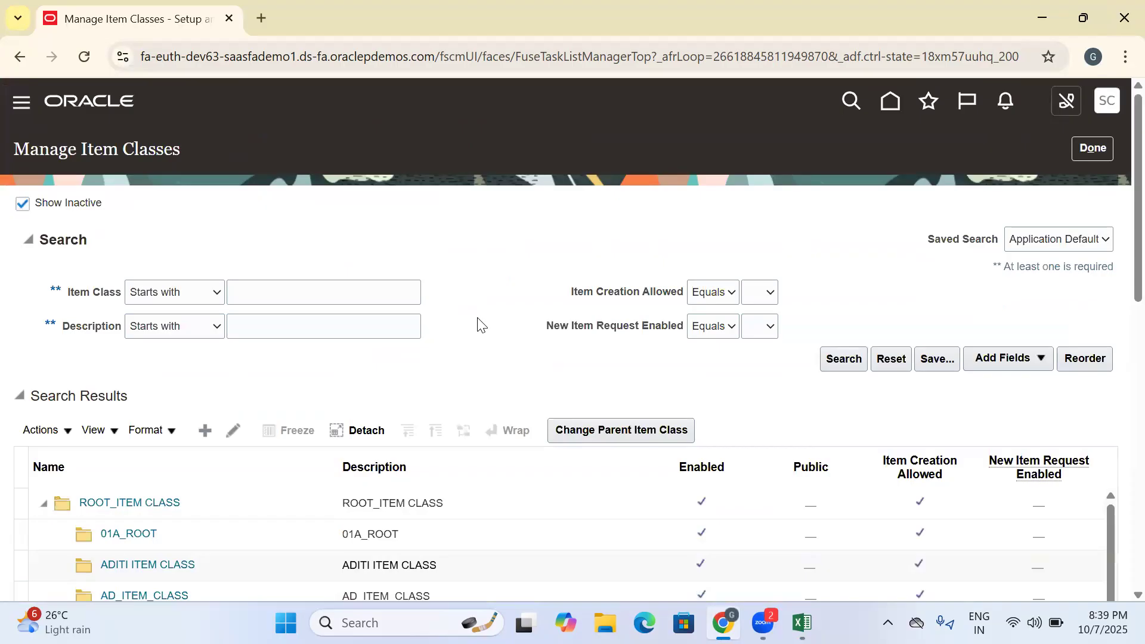
# - Start a new item class under ROOT_ITEM CLASS with name and description IKEA Root Item Class and internal name IKEA_Root_Item_Class
pyautogui.scroll(-2, 481, 325)
pyautogui.click(266, 411)
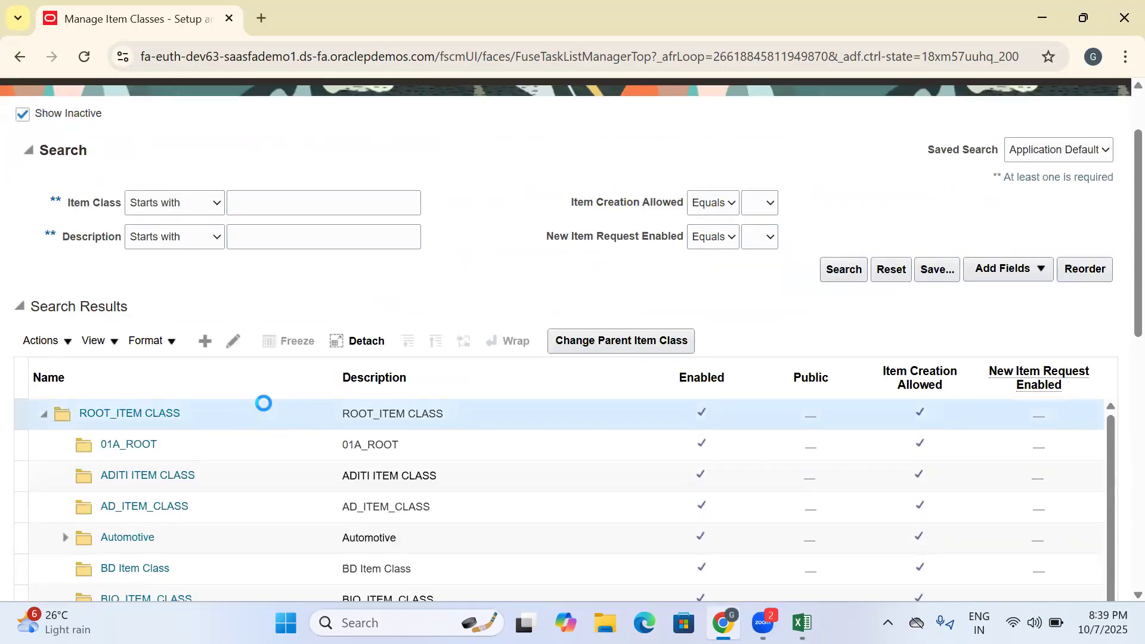
pyautogui.scroll(2, 263, 406)
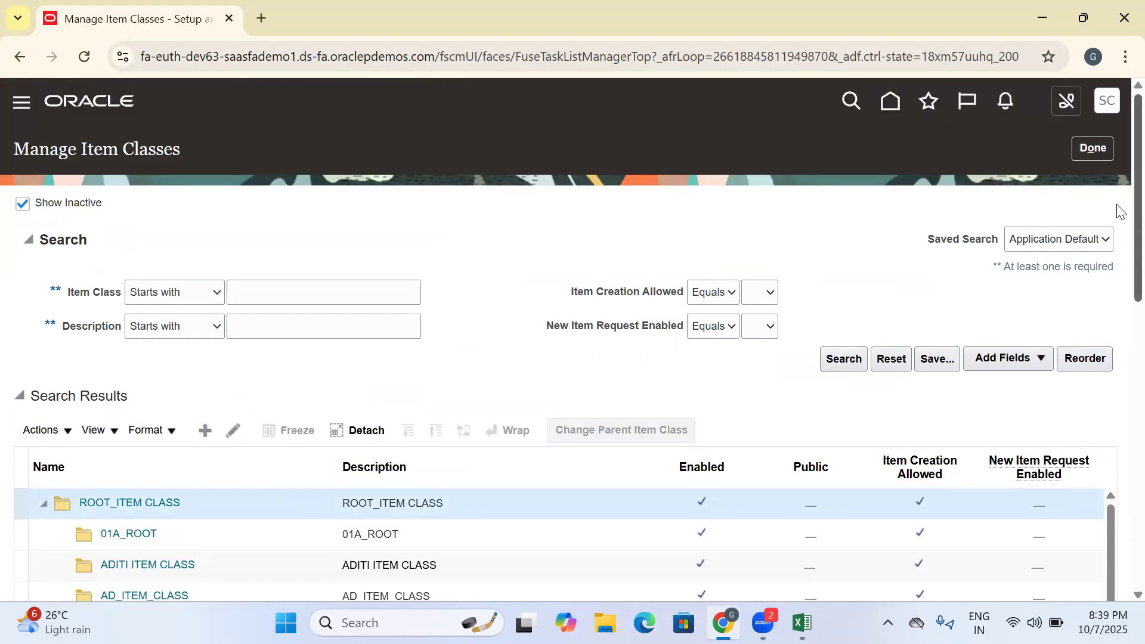
pyautogui.scroll(-4, 1116, 250)
pyautogui.click(206, 270)
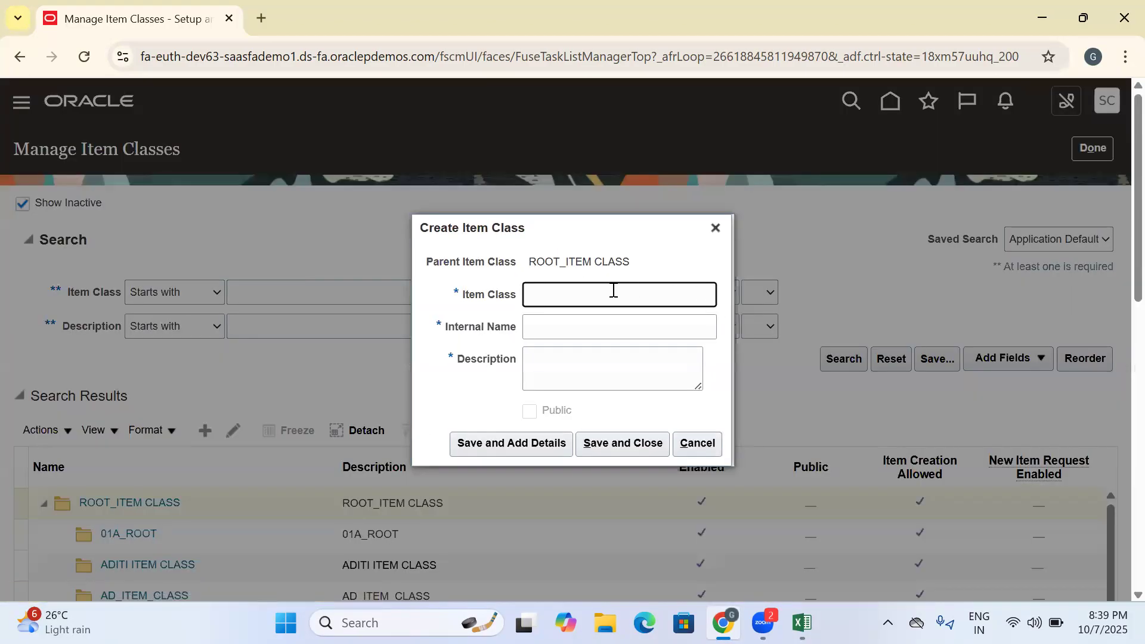
pyautogui.click(611, 291)
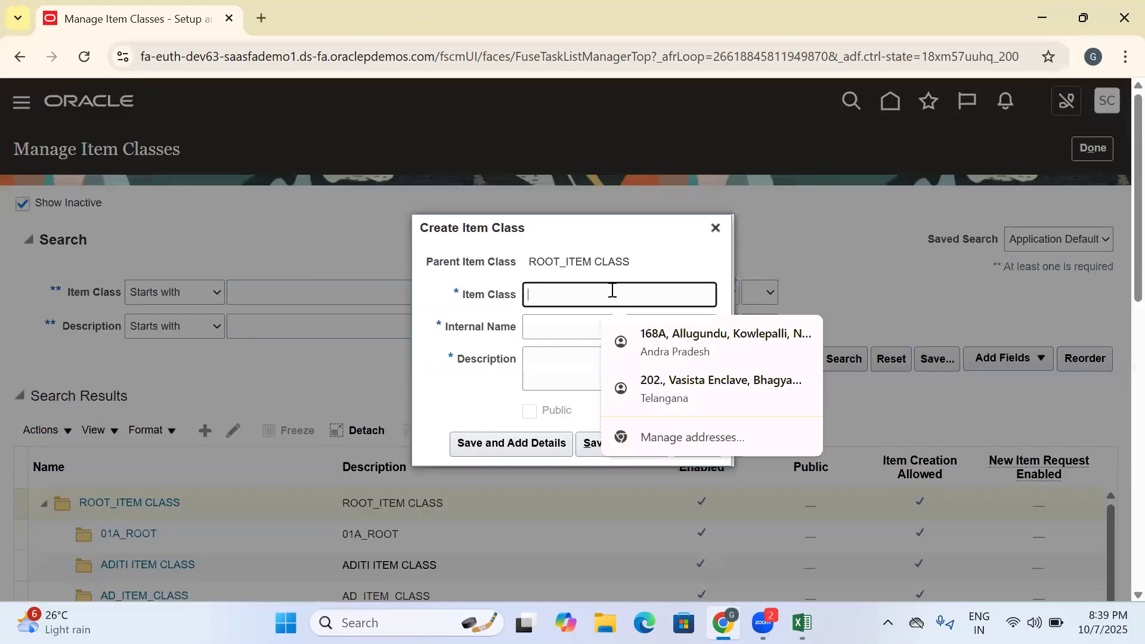
pyautogui.write('IKEA Root Item Class')
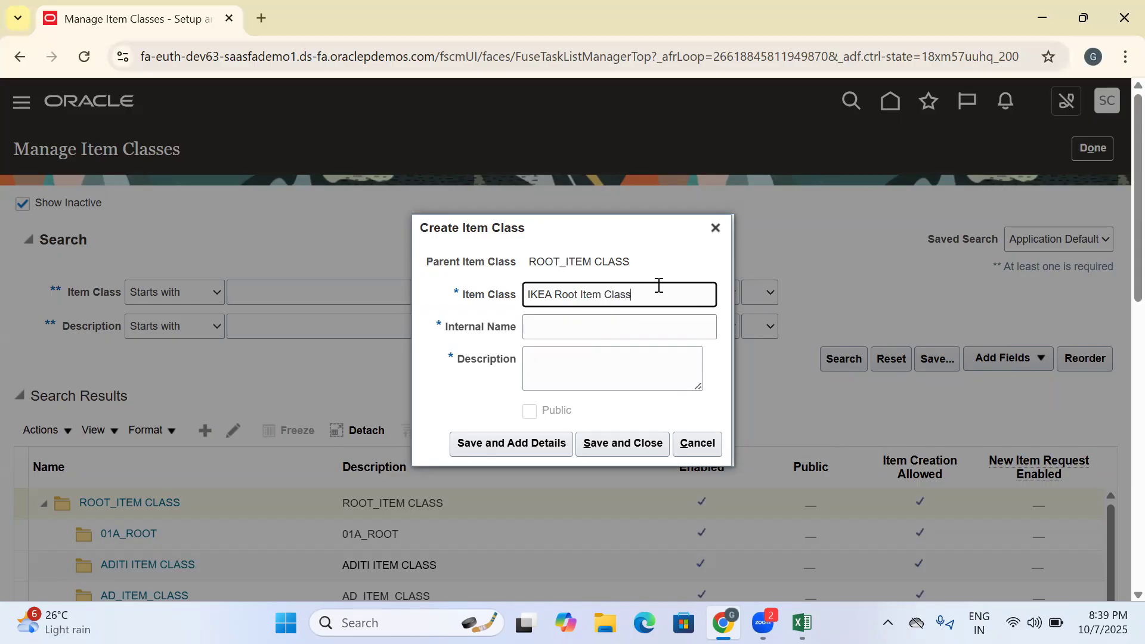
pyautogui.moveTo(658, 285); pyautogui.dragTo(480, 310)
pyautogui.hotkey('ctrl', 'c')
pyautogui.click(588, 326)
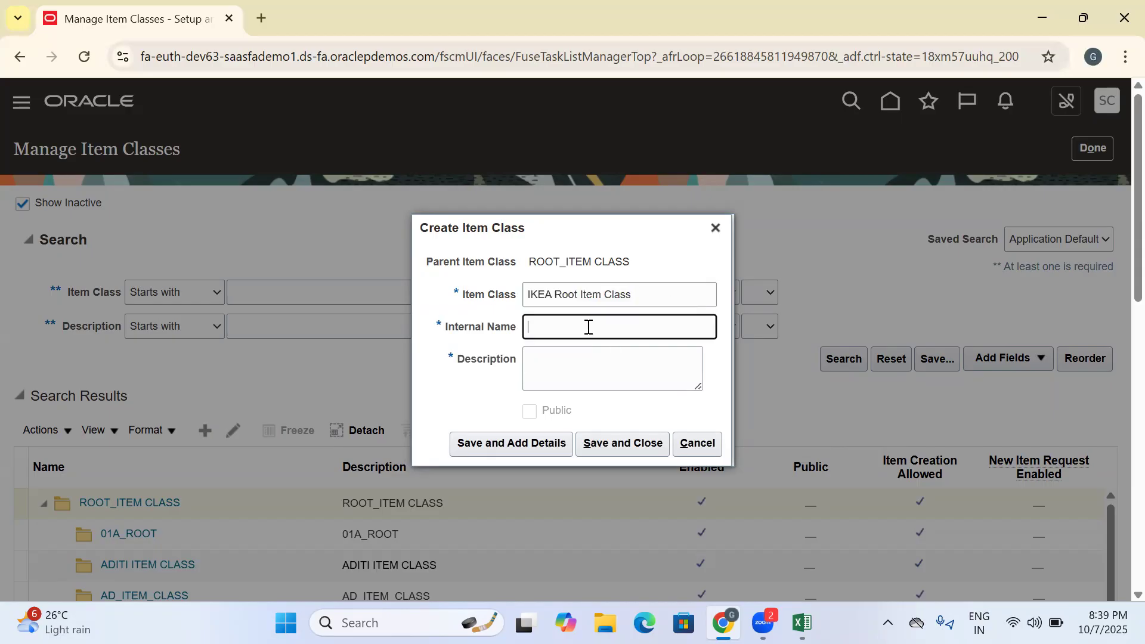
pyautogui.click(573, 369)
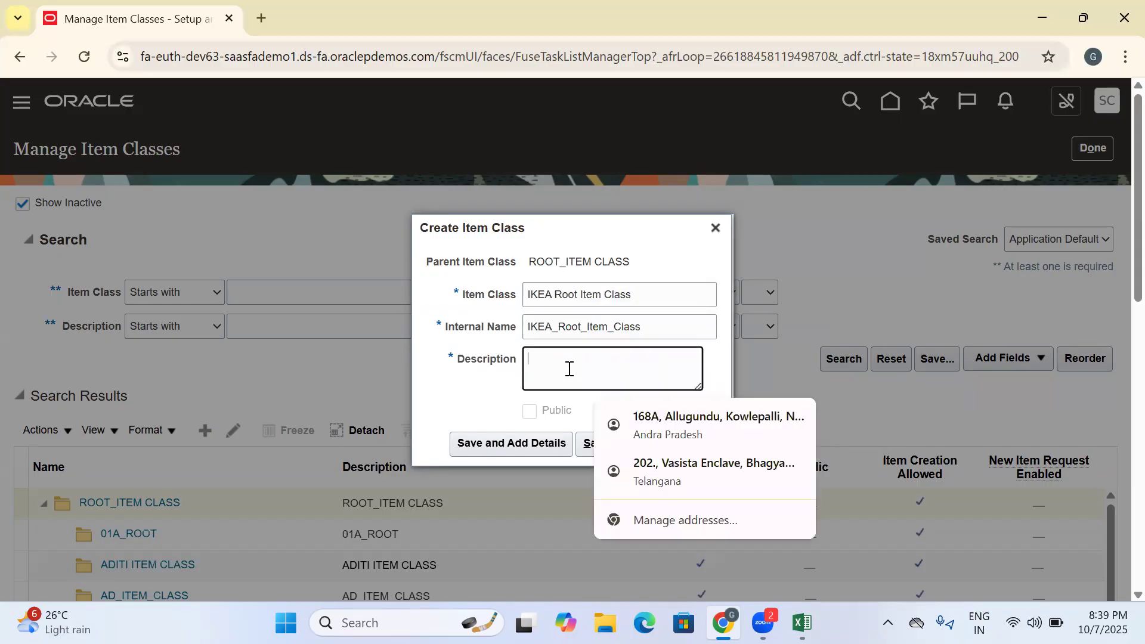
pyautogui.hotkey('ctrl', 'v')
# - Switch to the Excel workbook and record IKEA Root Item Class in cell D289 below Showroom
pyautogui.click(802, 622)
pyautogui.click(567, 436)
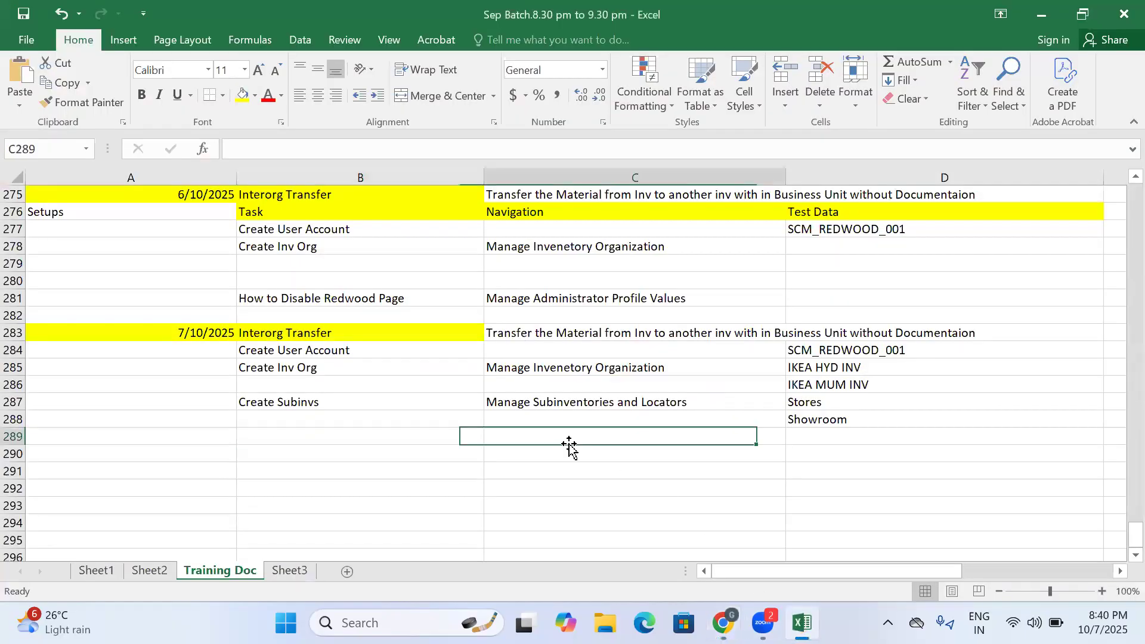
pyautogui.click(832, 440)
pyautogui.hotkey('ctrl', 'v')
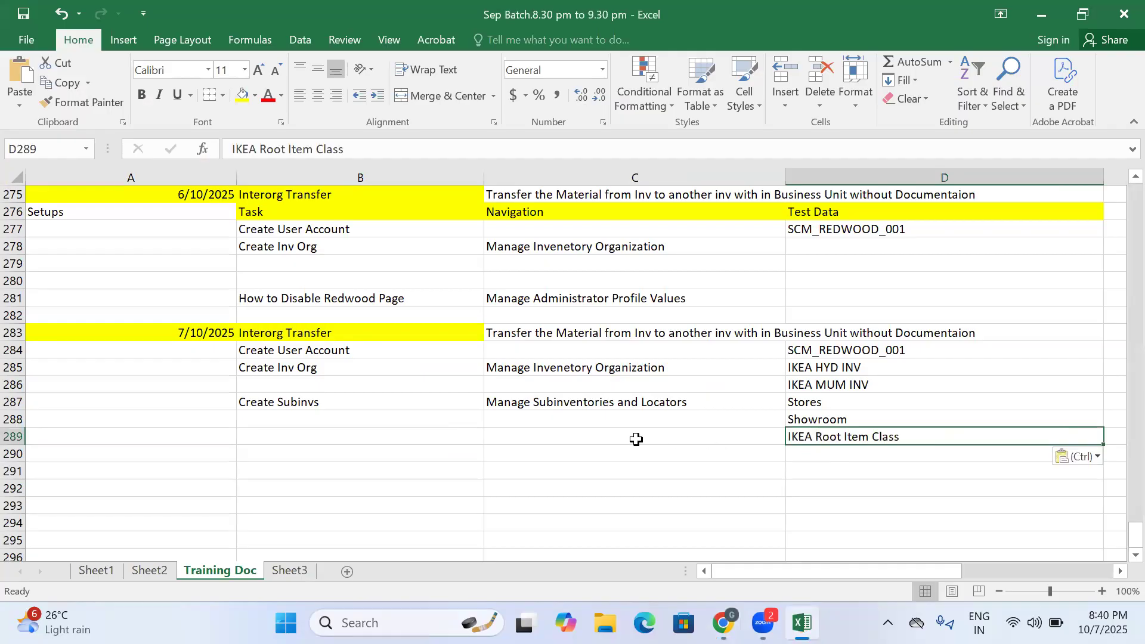
# - Record the task Create Item Class in cell B289 and its navigation Manage Item Class in cell C289
pyautogui.click(322, 438)
pyautogui.write('Crea')
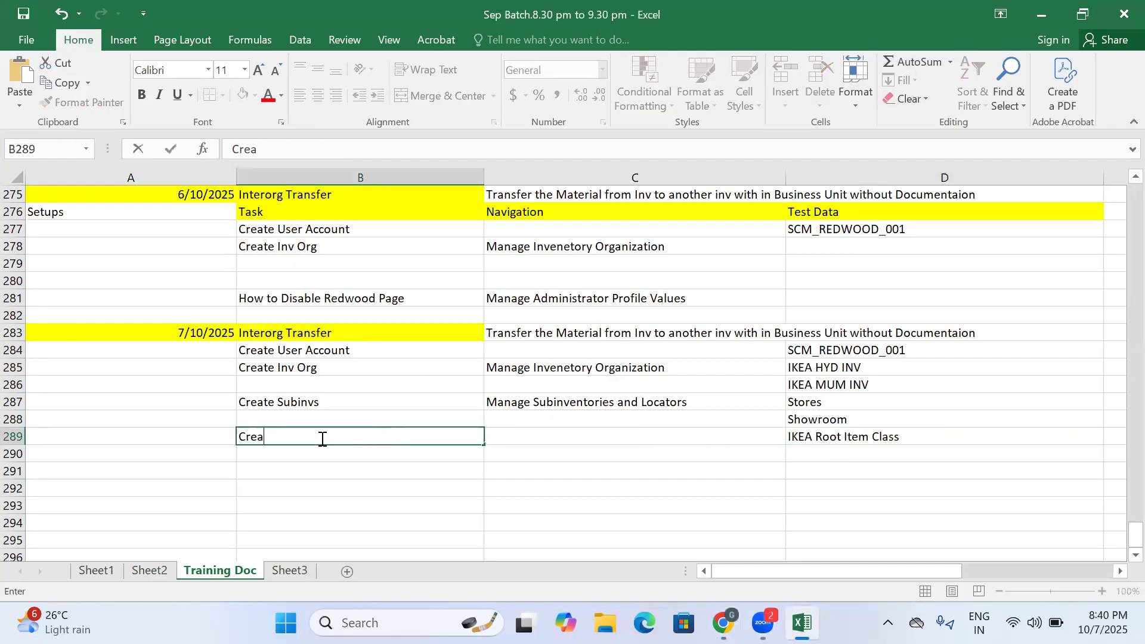
pyautogui.write('te Item Class')
pyautogui.click(531, 440)
pyautogui.write('M')
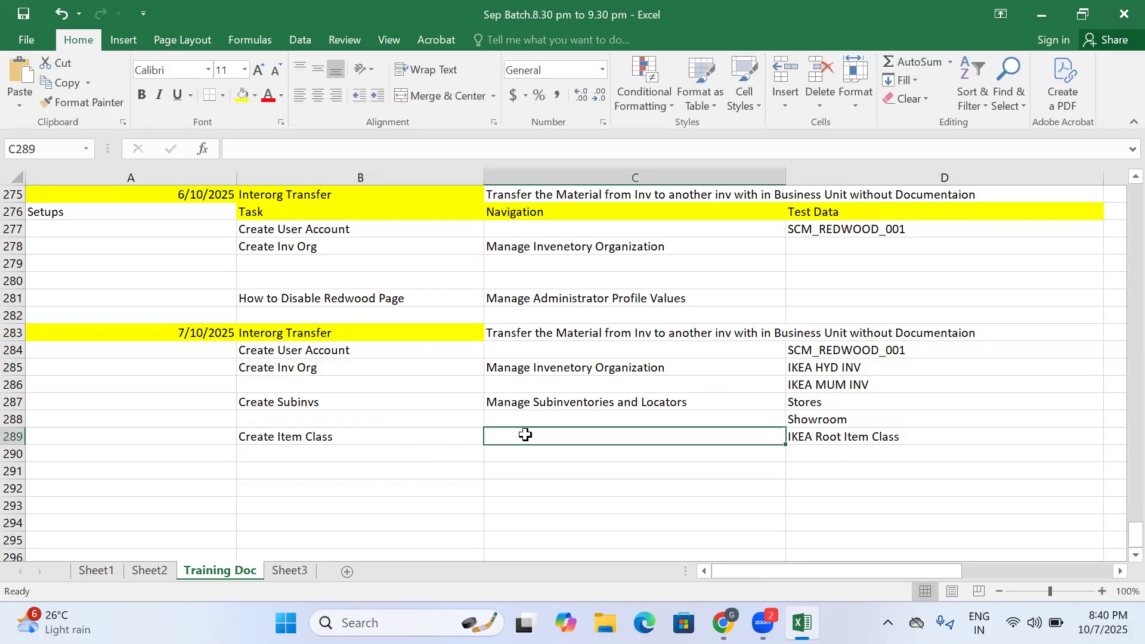
pyautogui.write('anage Item ')
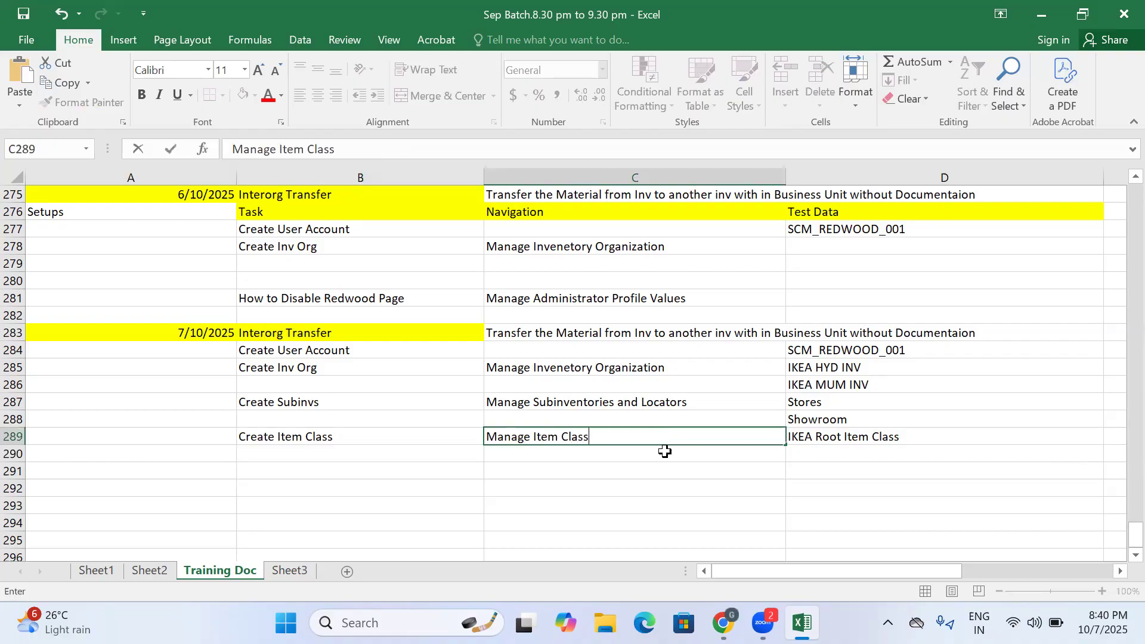
pyautogui.write('Class')
pyautogui.press('Return')
pyautogui.click(815, 439)
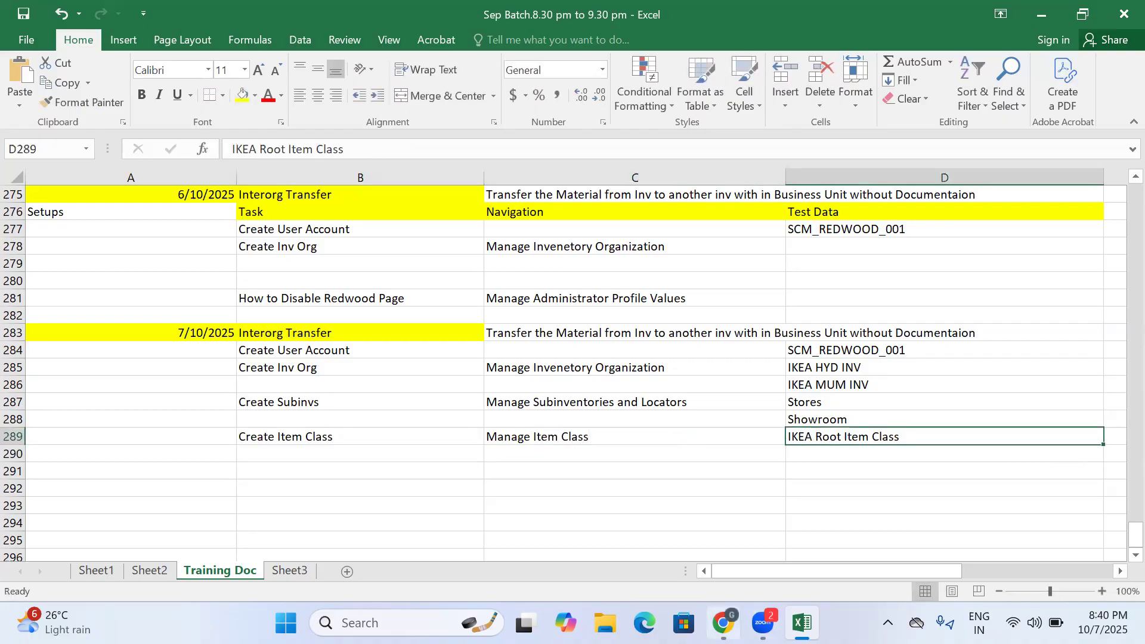
# - Return to the browser, save the IKEA Root Item Class for adding details, and open its Security settings
pyautogui.hotkey('alt', 'Tab')
pyautogui.click(535, 446)
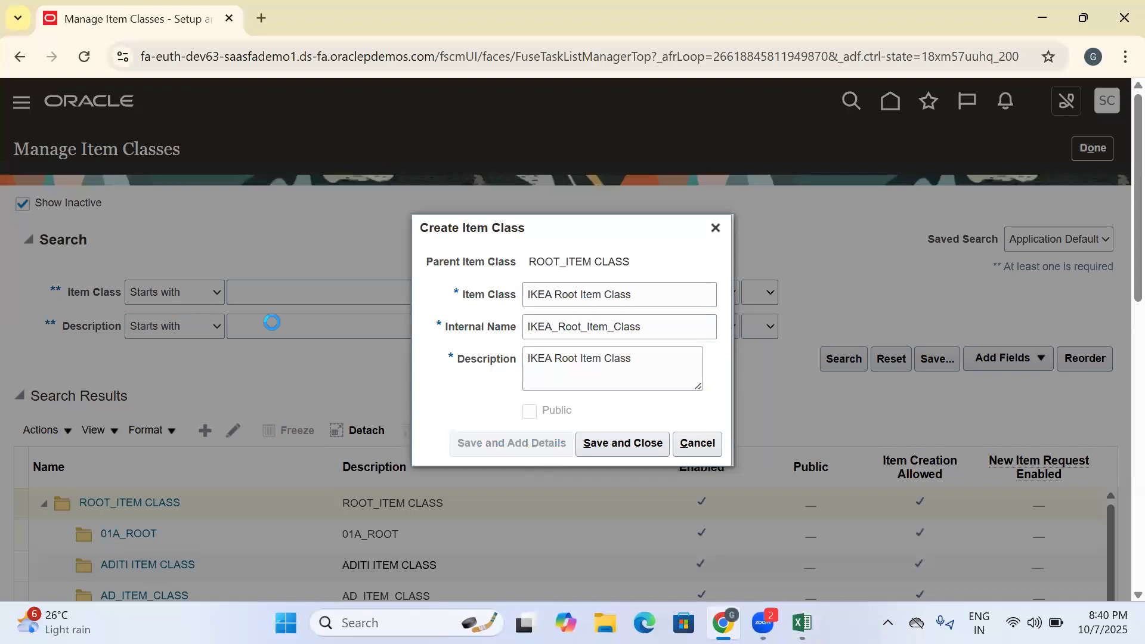
pyautogui.scroll(-1, 527, 315)
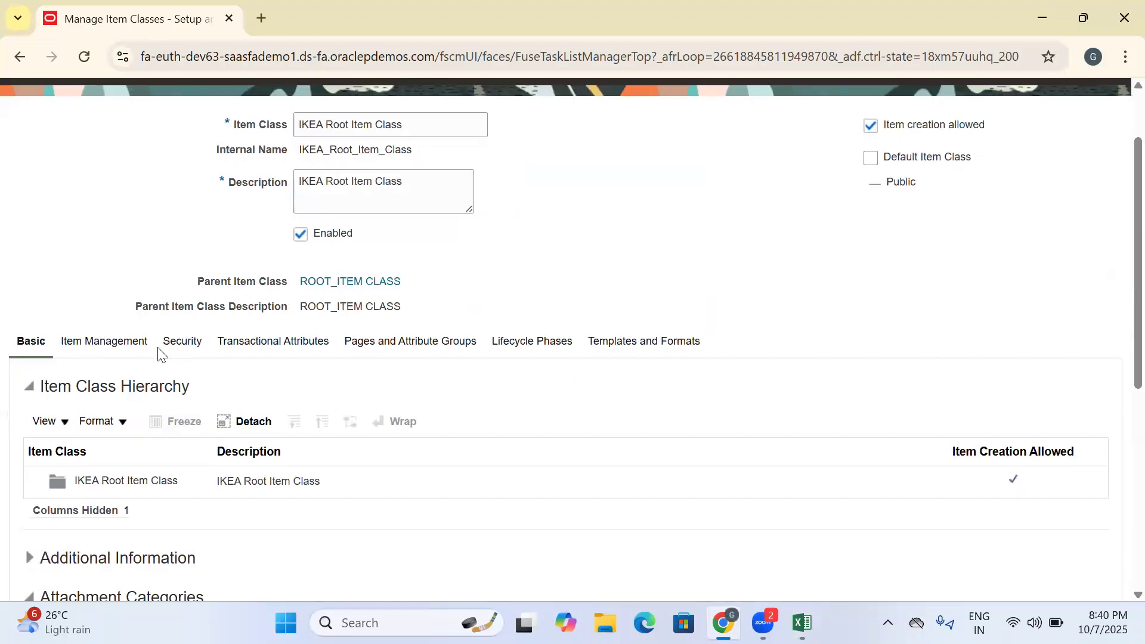
pyautogui.click(181, 340)
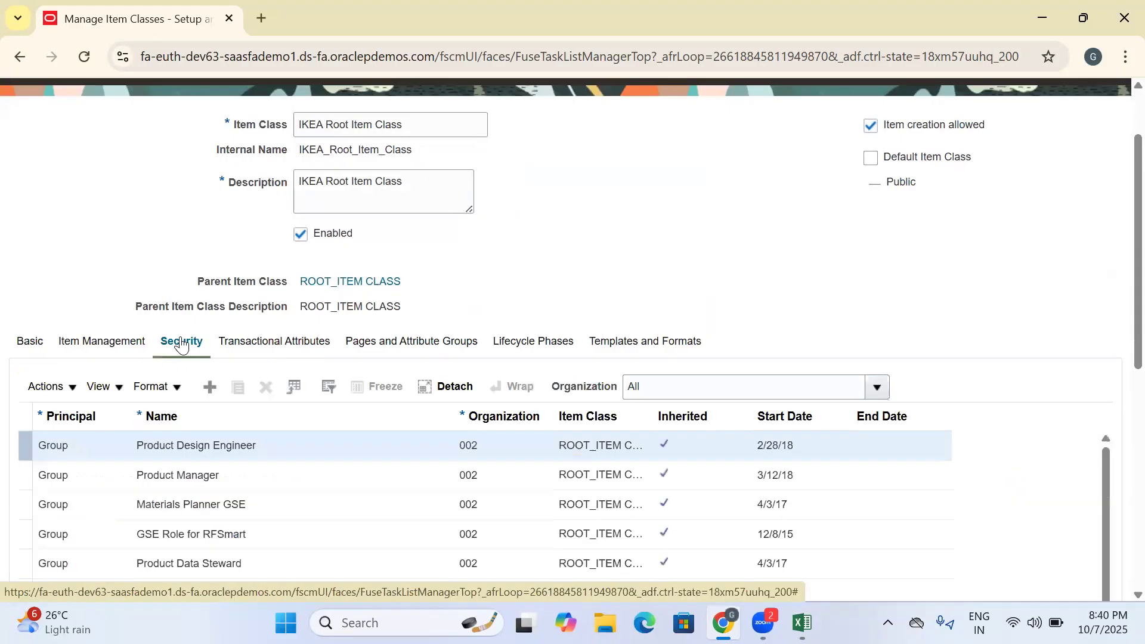
pyautogui.scroll(-4, 547, 296)
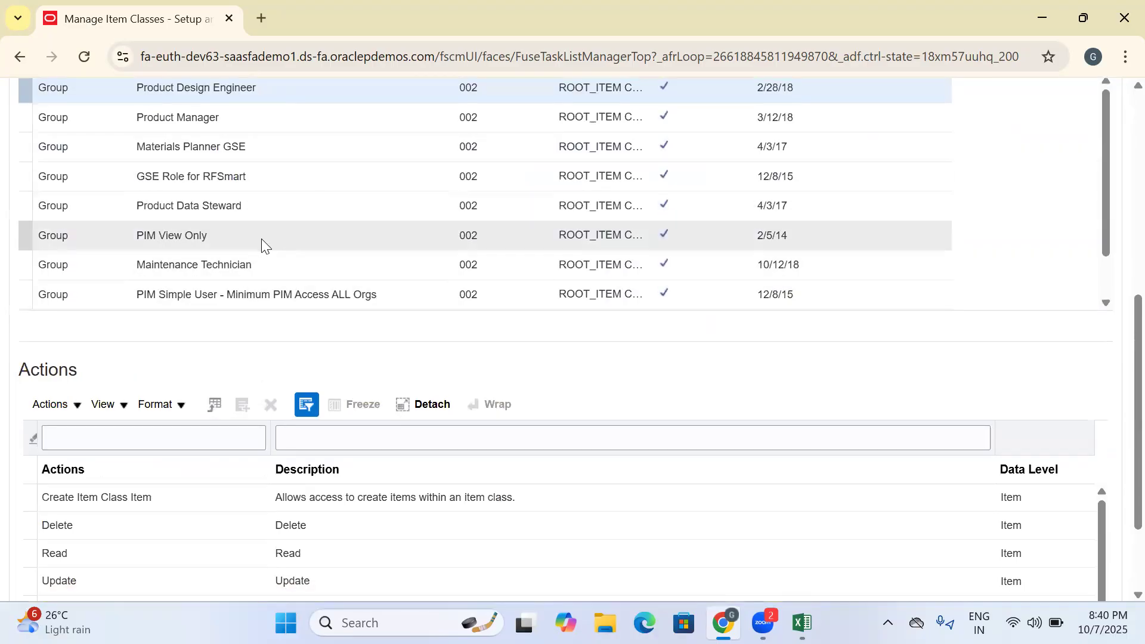
pyautogui.scroll(4, 292, 275)
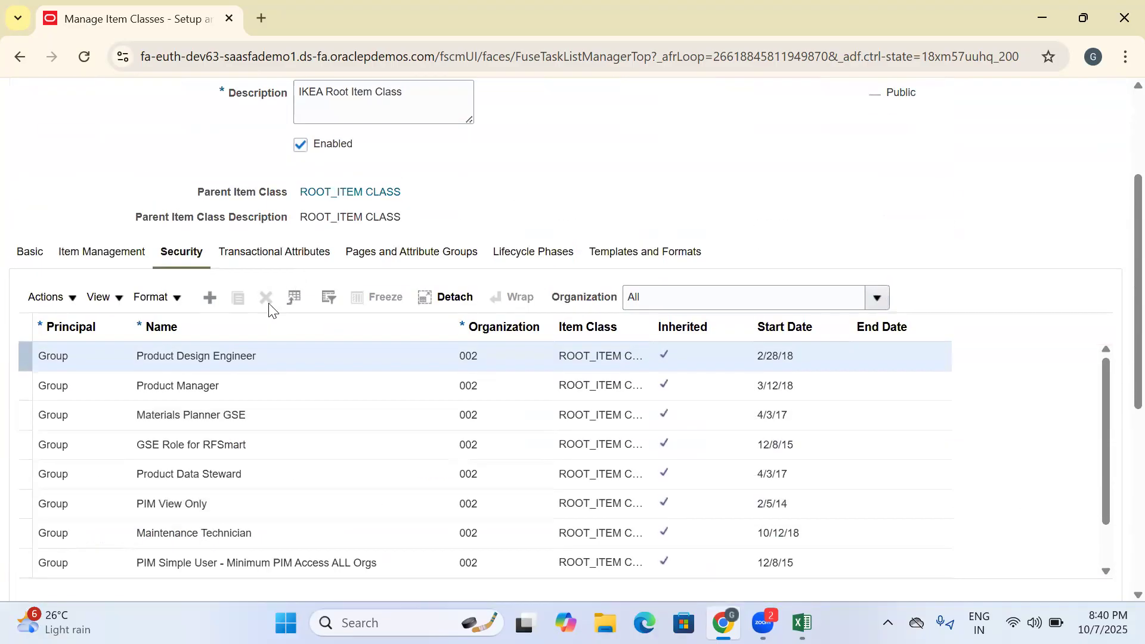
# - Add a Group security entry for the Product Manager role, found by searching role names for Produc
pyautogui.click(208, 297)
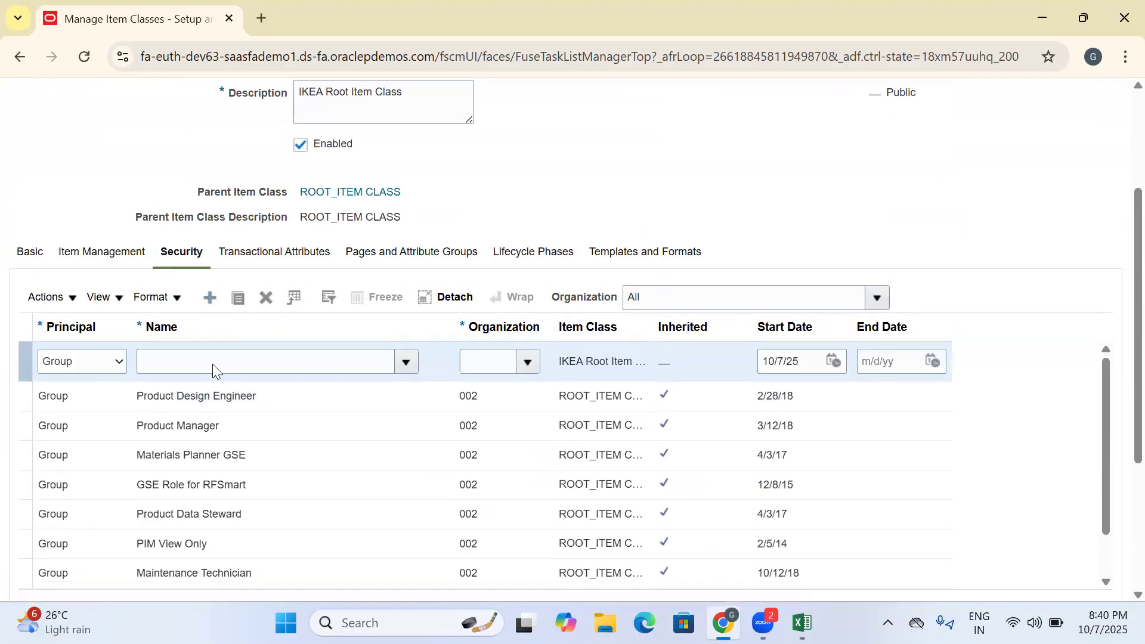
pyautogui.click(416, 369)
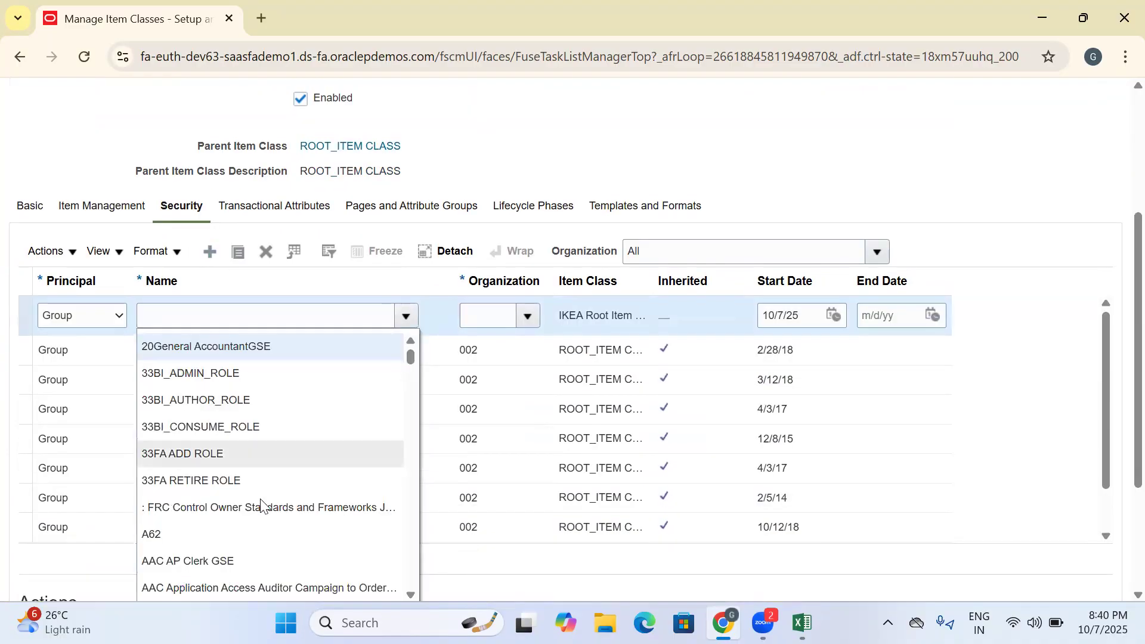
pyautogui.scroll(-2, 1121, 250)
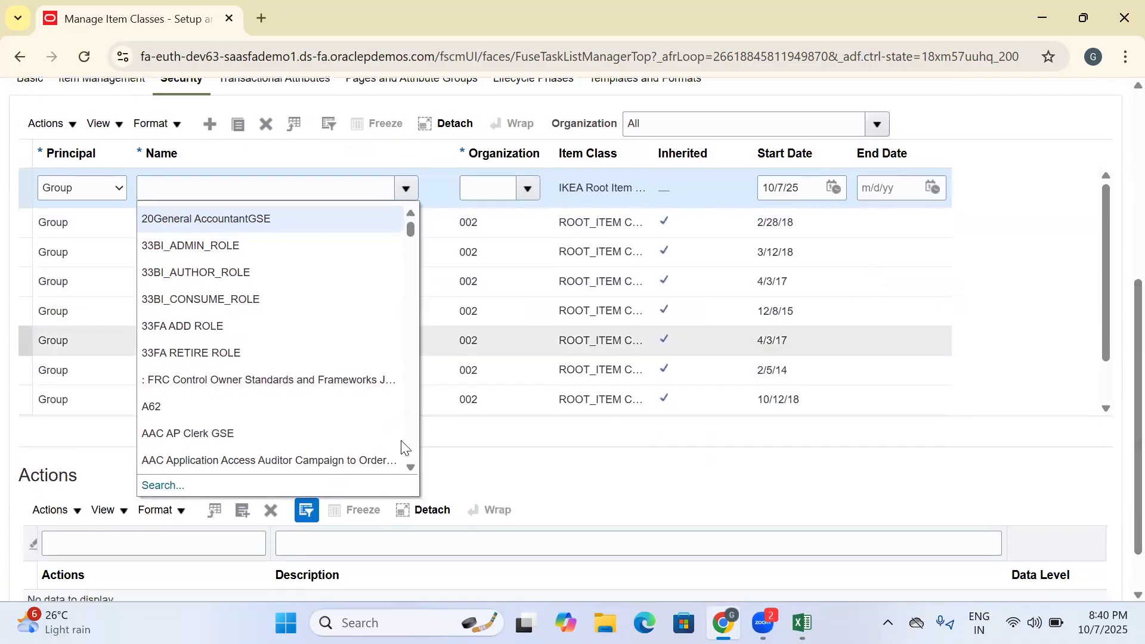
pyautogui.click(159, 485)
pyautogui.click(369, 300)
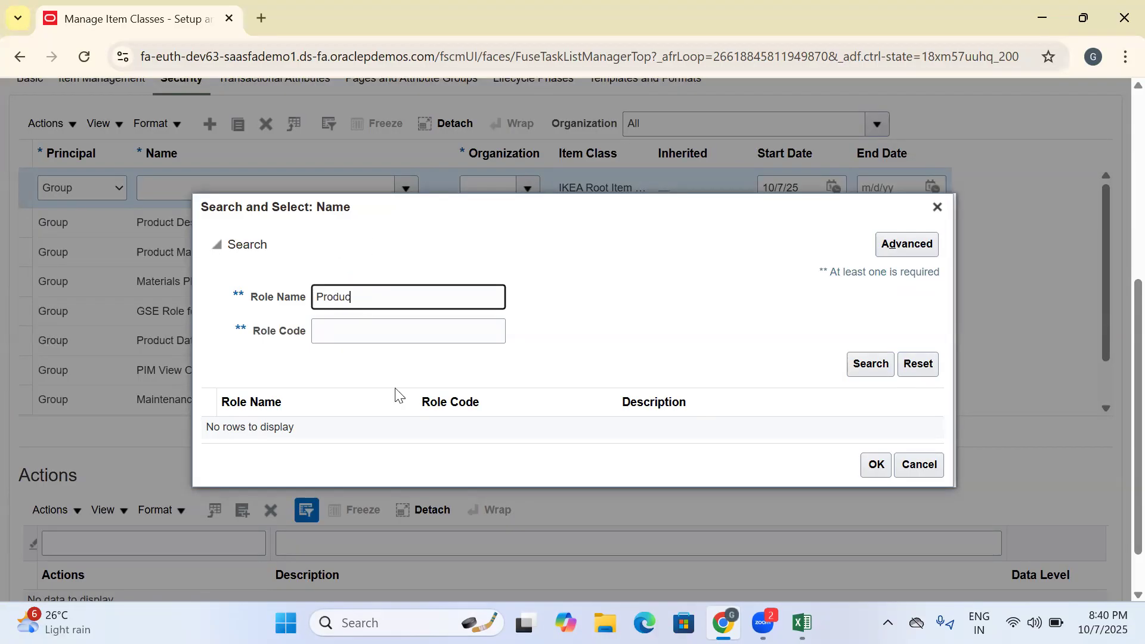
pyautogui.press('Return')
pyautogui.scroll(-5, 387, 489)
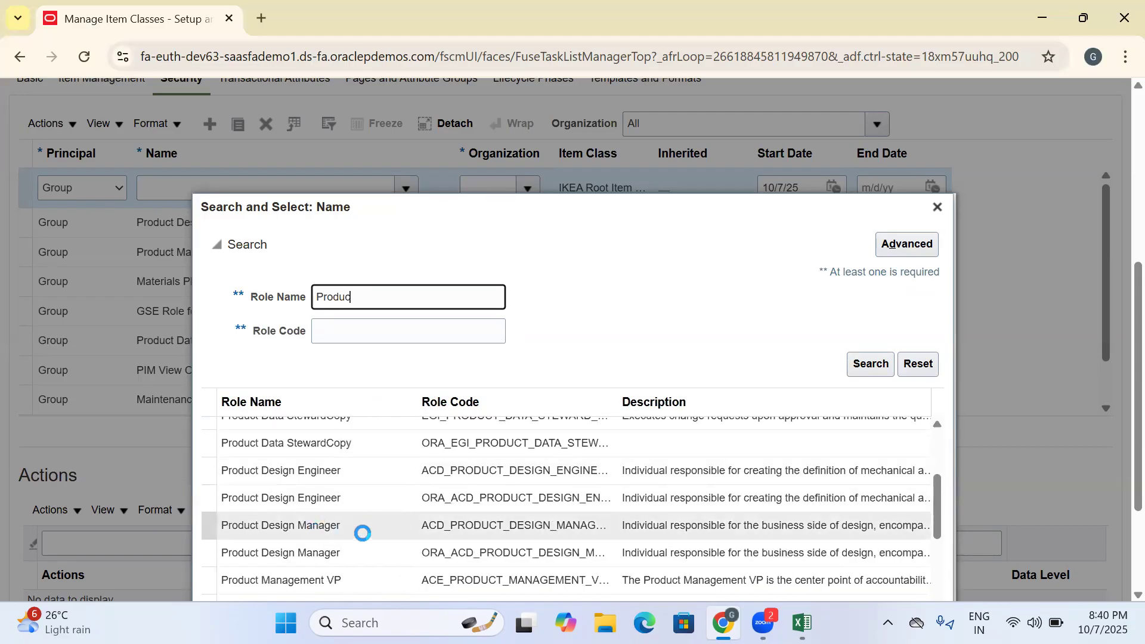
pyautogui.scroll(-3, 734, 337)
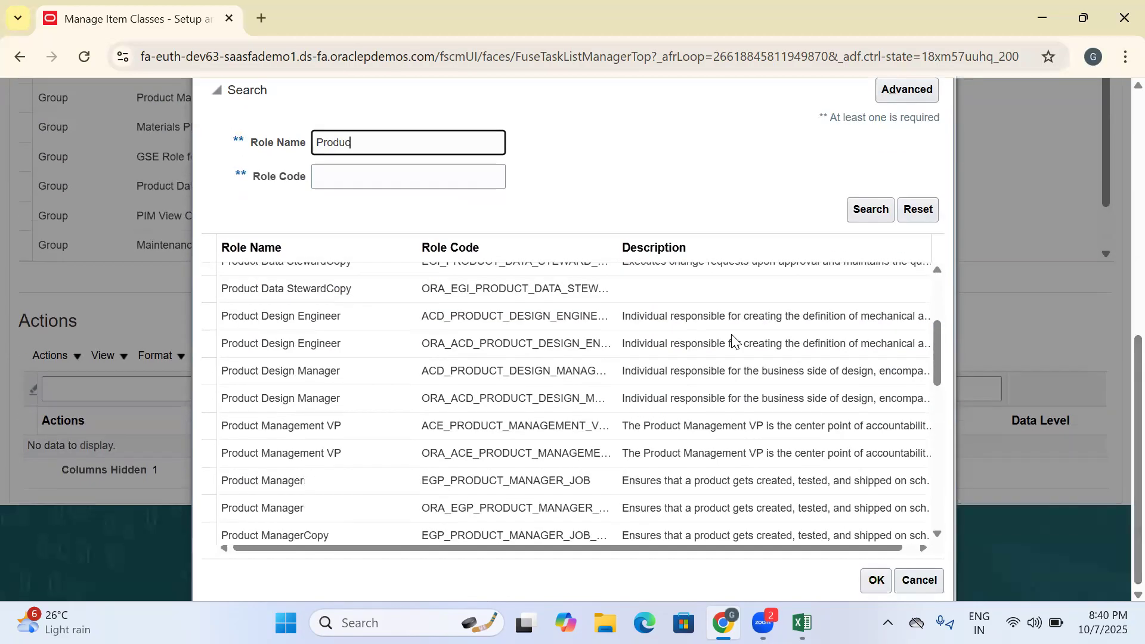
pyautogui.click(358, 508)
pyautogui.click(875, 580)
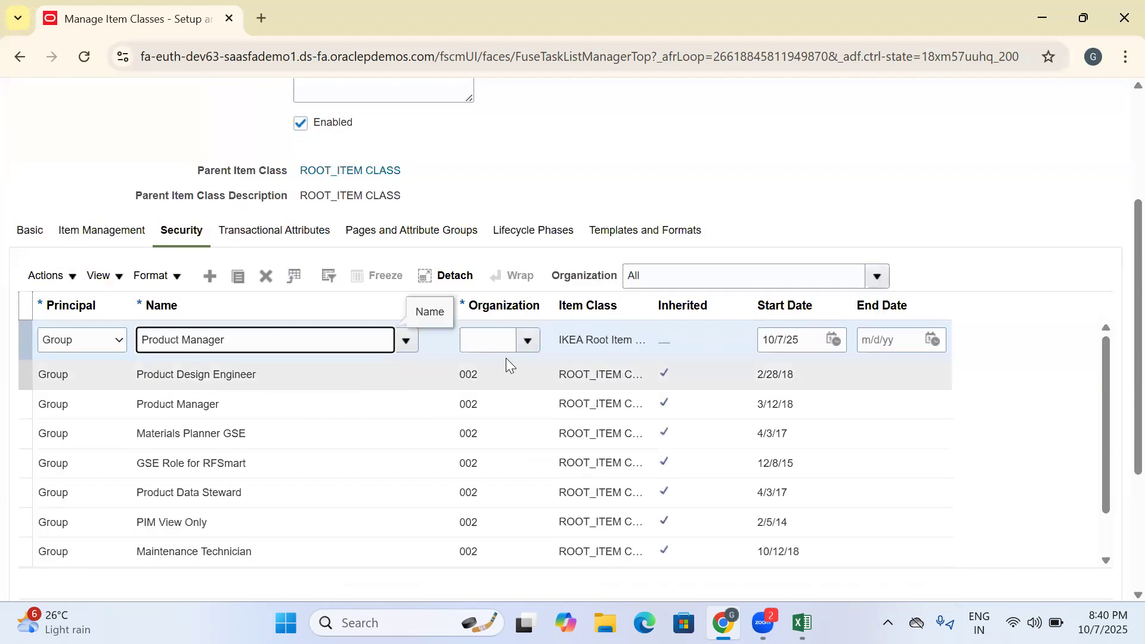
# - Set the organization of the new Product Manager security entry to 000
pyautogui.click(527, 340)
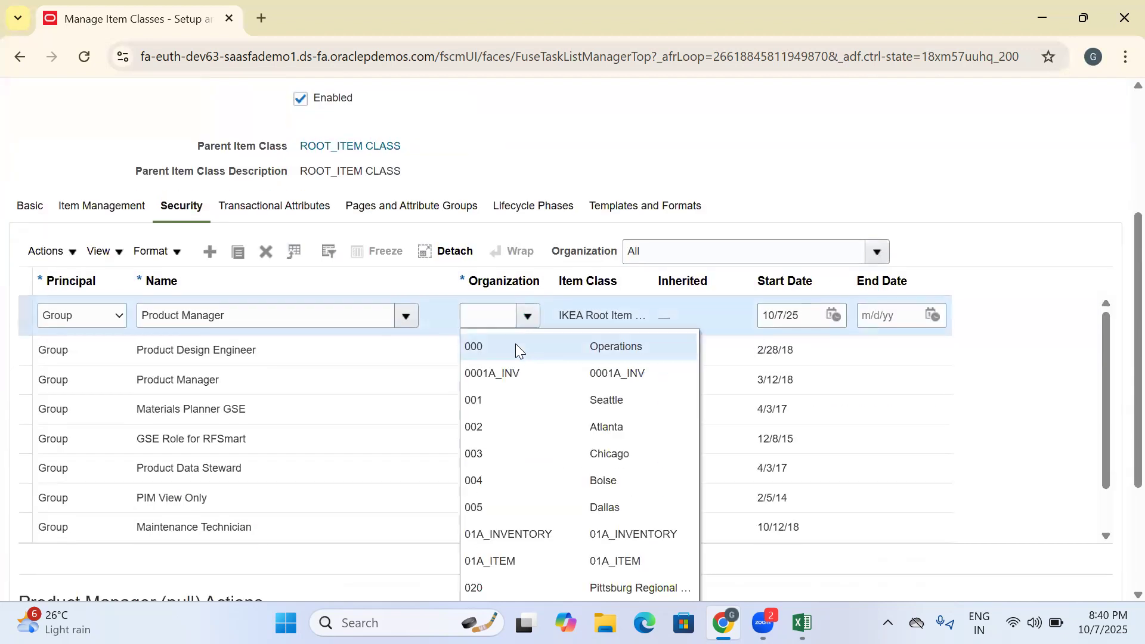
pyautogui.click(496, 316)
pyautogui.write('000')
pyautogui.moveTo(496, 317); pyautogui.dragTo(447, 323)
pyautogui.scroll(1, 1120, 298)
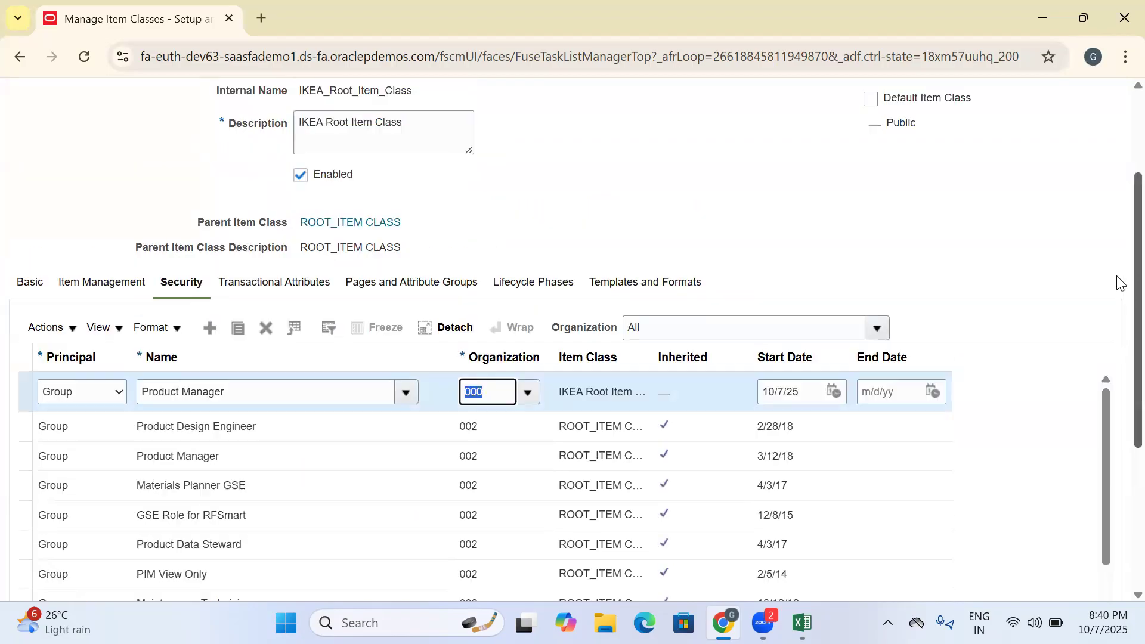
pyautogui.scroll(1, 1121, 283)
pyautogui.moveTo(434, 224); pyautogui.dragTo(248, 233)
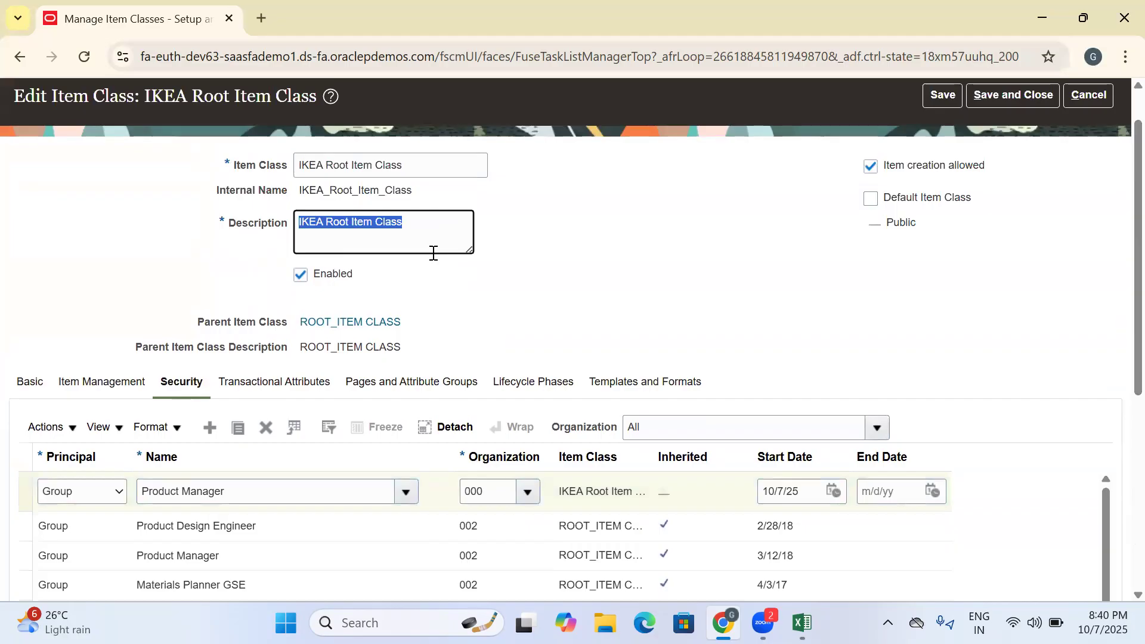
pyautogui.scroll(-1, 1117, 263)
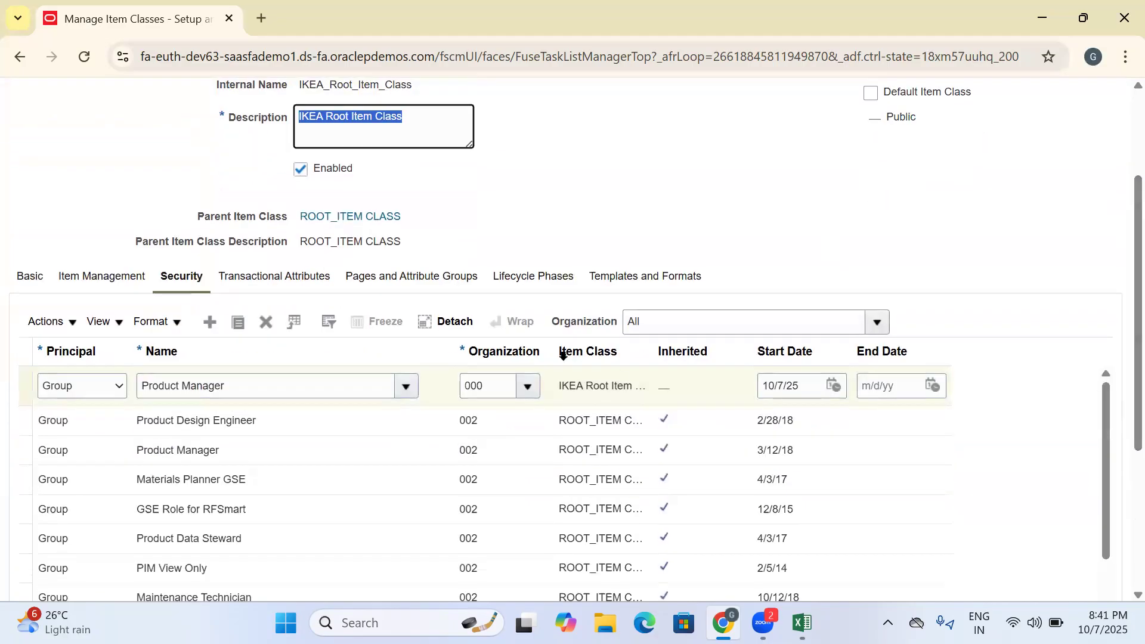
pyautogui.moveTo(493, 386); pyautogui.dragTo(449, 399)
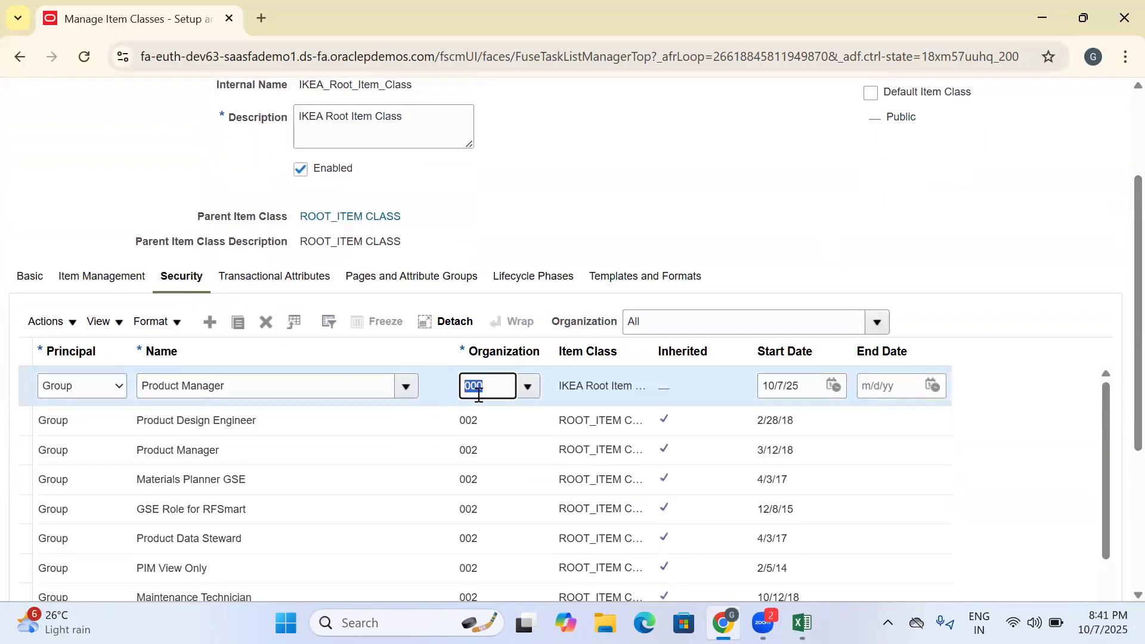
# - Duplicate the Product Manager (000) entry and add all listed actions to the copy
pyautogui.click(242, 323)
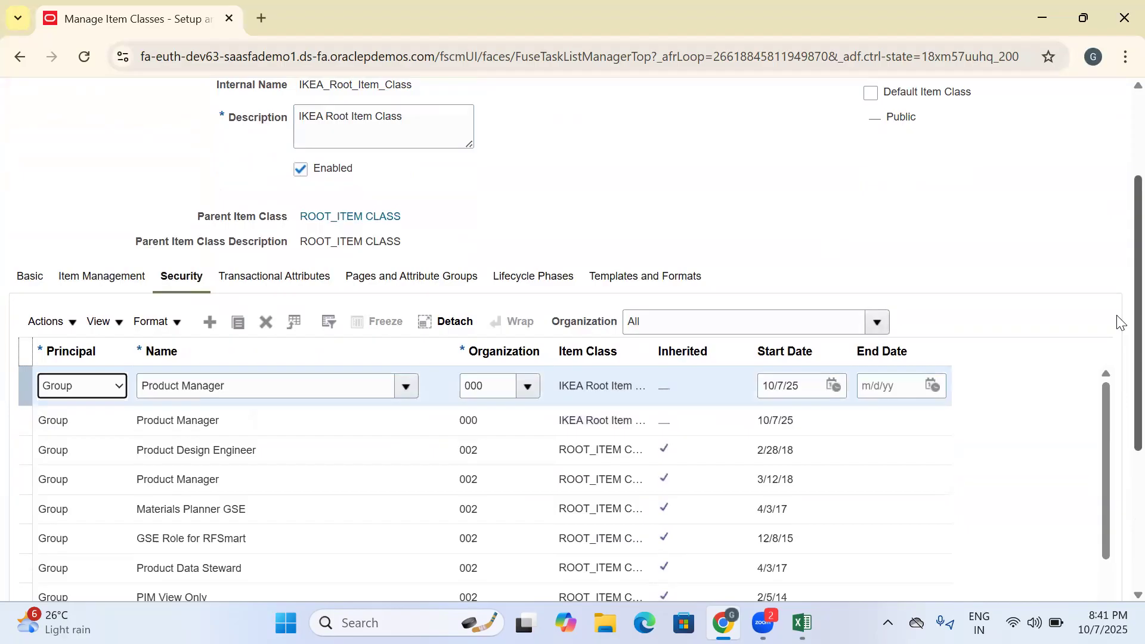
pyautogui.scroll(-4, 1121, 276)
pyautogui.click(243, 456)
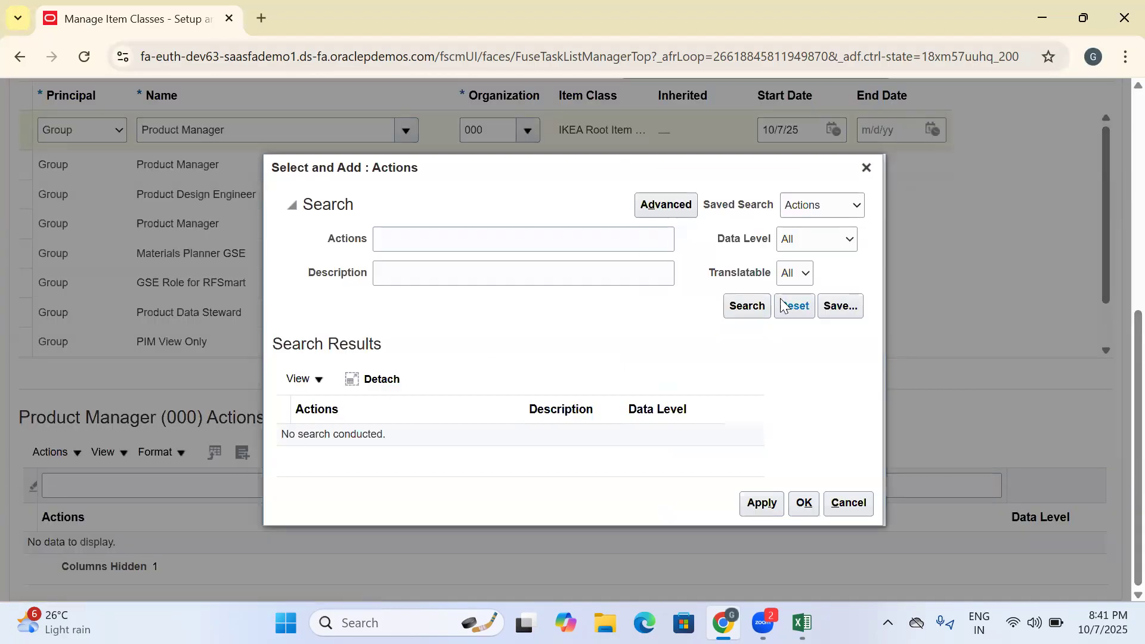
pyautogui.click(745, 305)
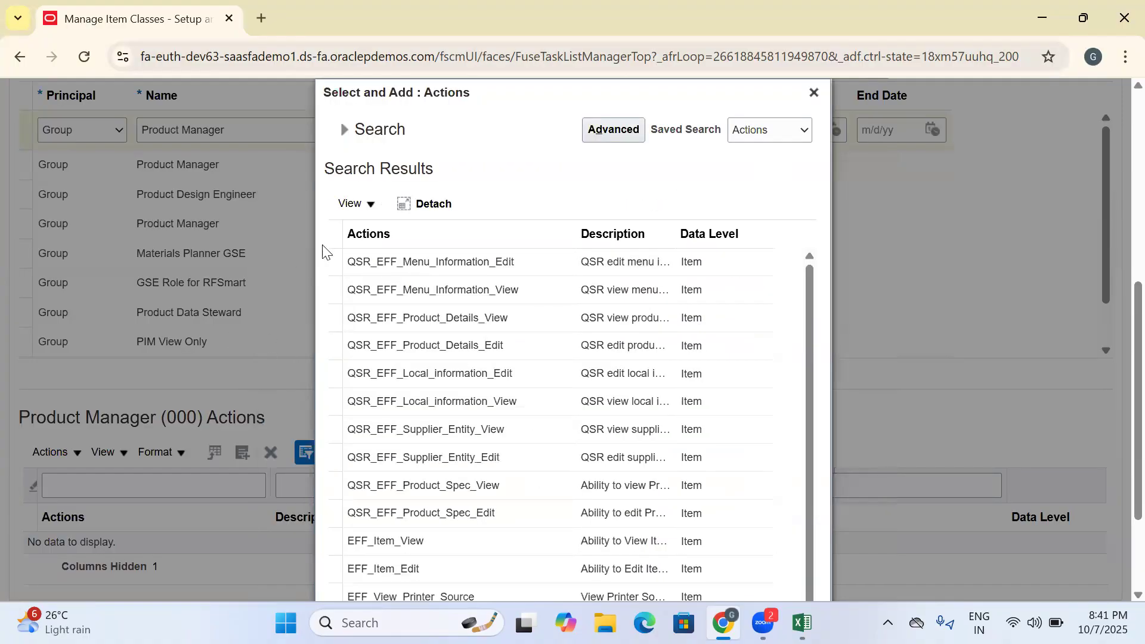
pyautogui.click(332, 231)
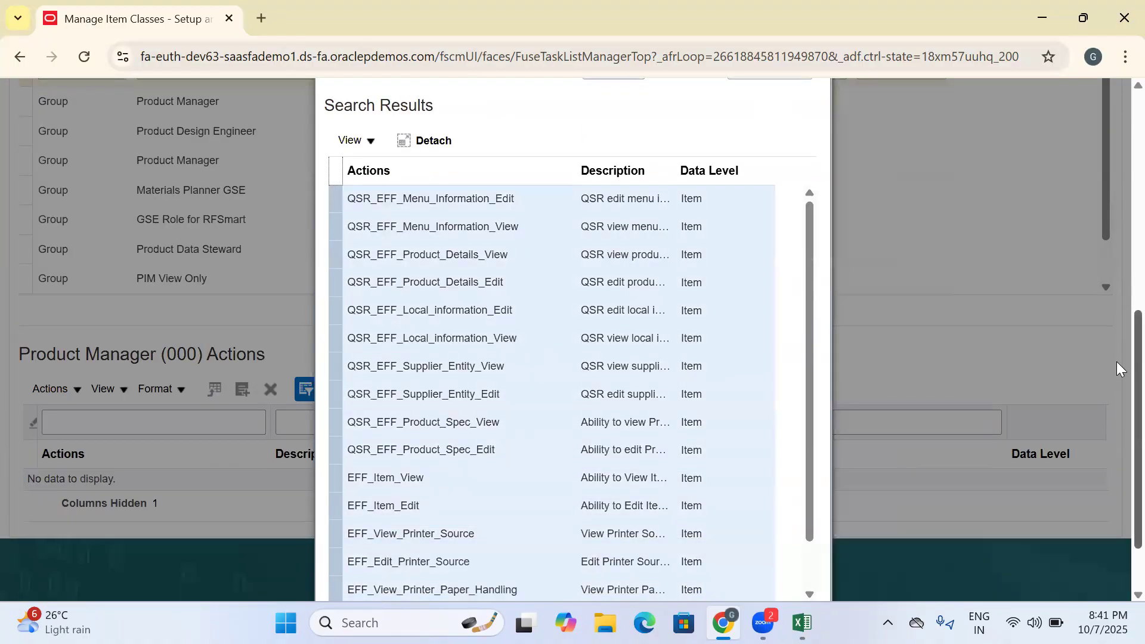
pyautogui.scroll(-2, 763, 530)
pyautogui.click(709, 577)
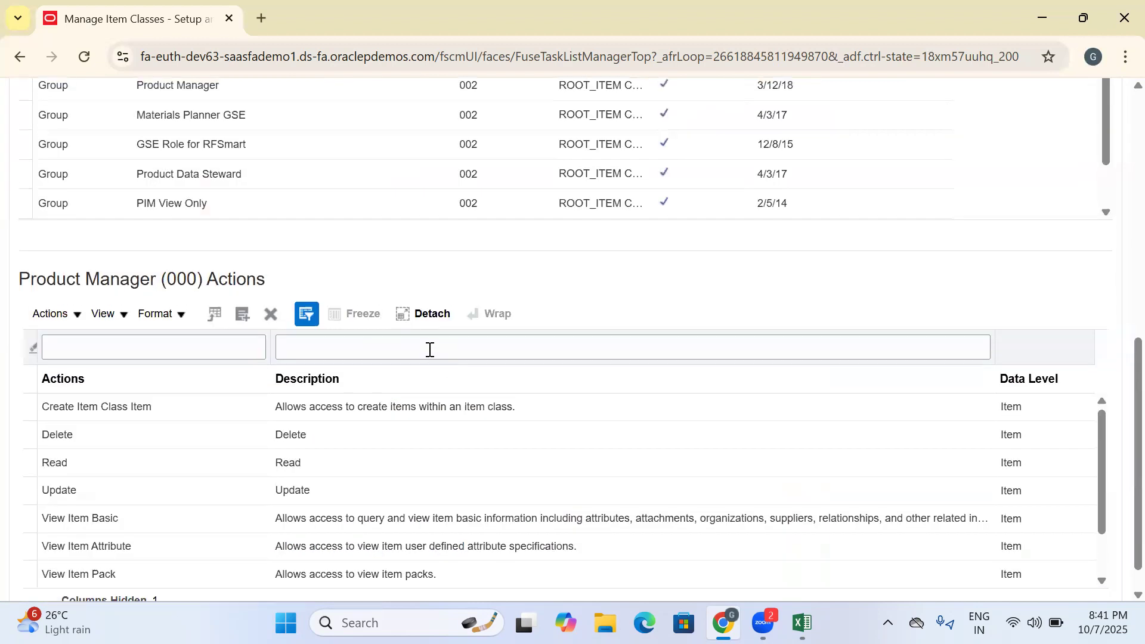
# - Duplicate the Product Manager (000) entry that has the actions assigned
pyautogui.scroll(5, 430, 351)
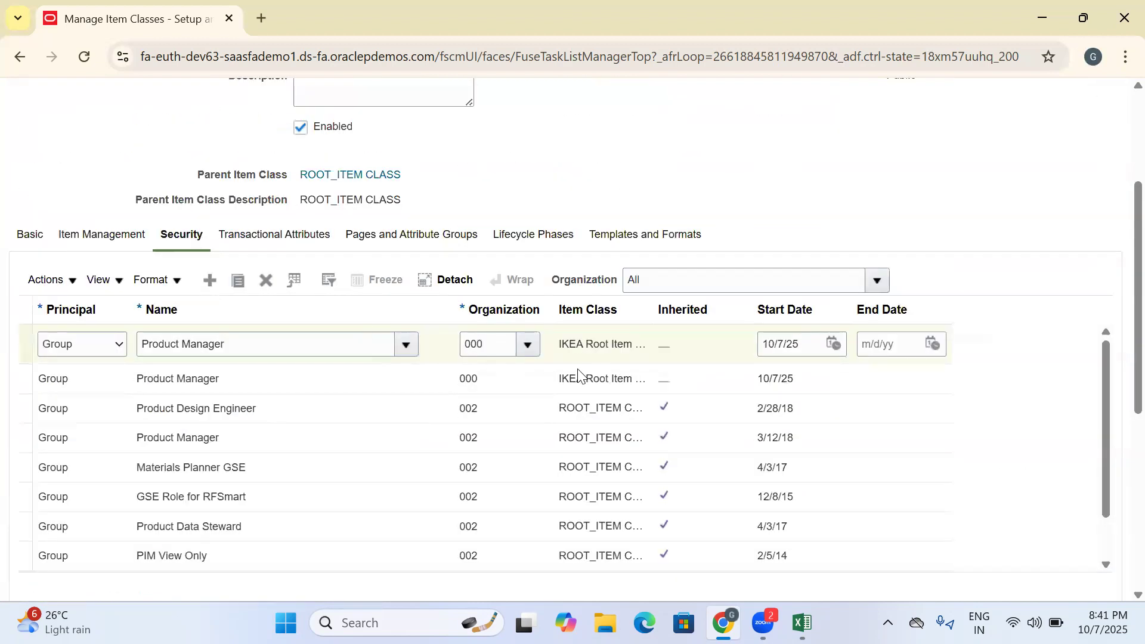
pyautogui.click(241, 285)
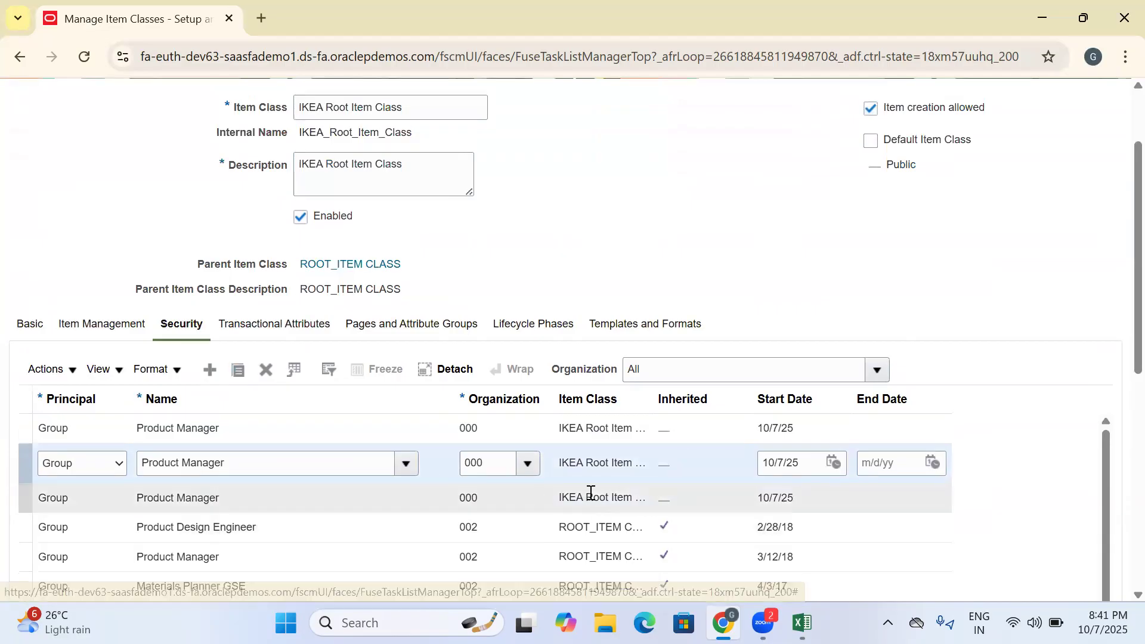
pyautogui.moveTo(1138, 179); pyautogui.dragTo(1135, 391)
pyautogui.scroll(10, 417, 435)
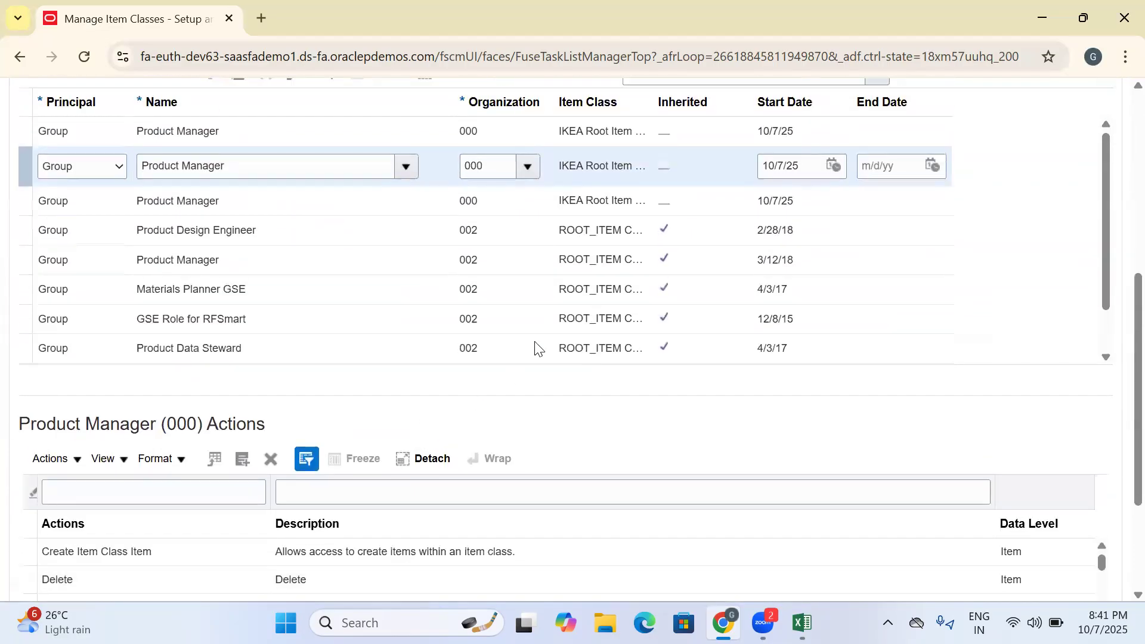
pyautogui.scroll(3, 567, 506)
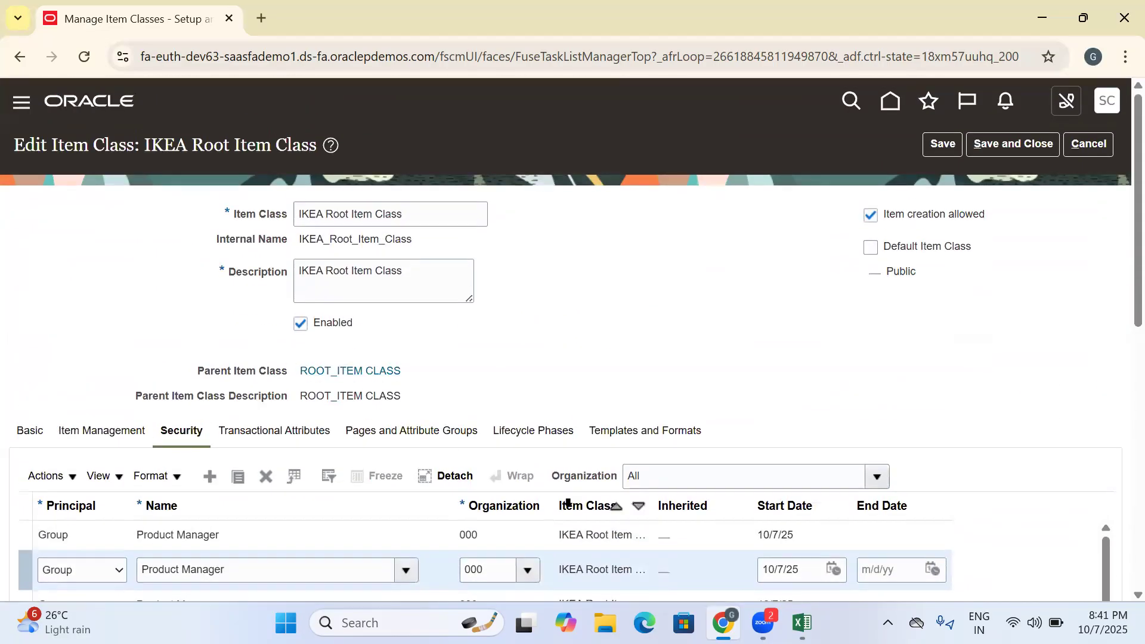
pyautogui.scroll(-5, 536, 358)
pyautogui.scroll(-5, 437, 425)
pyautogui.scroll(6, 252, 412)
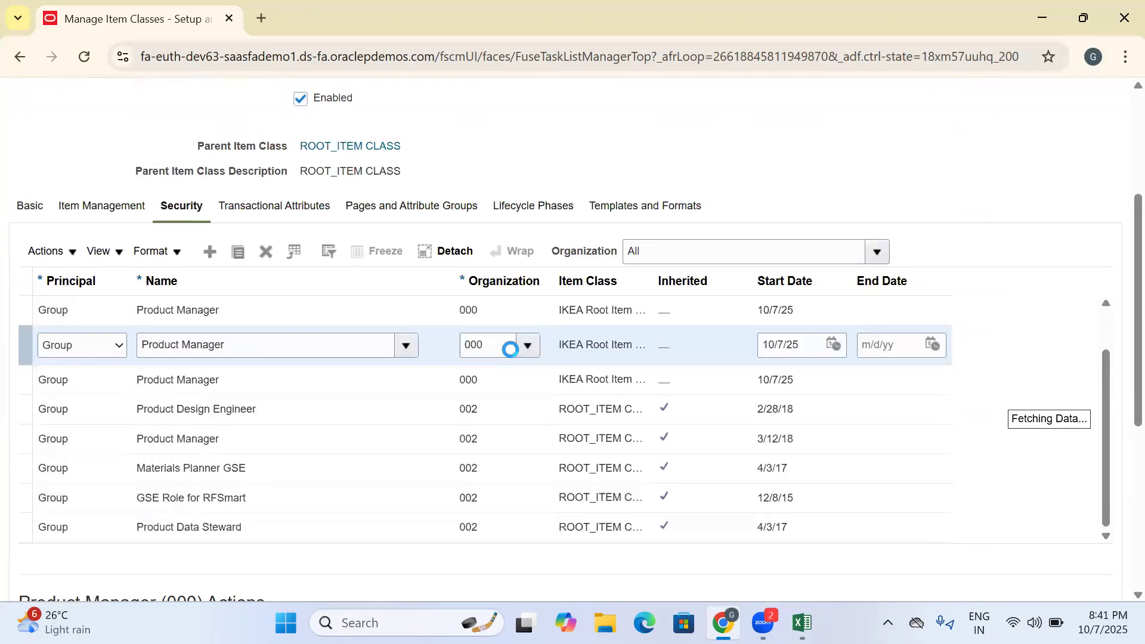
pyautogui.scroll(-1, 525, 352)
# - Search organizations for ikea and assign IKEA_HYD_INV to the second Product Manager entry
pyautogui.click(526, 347)
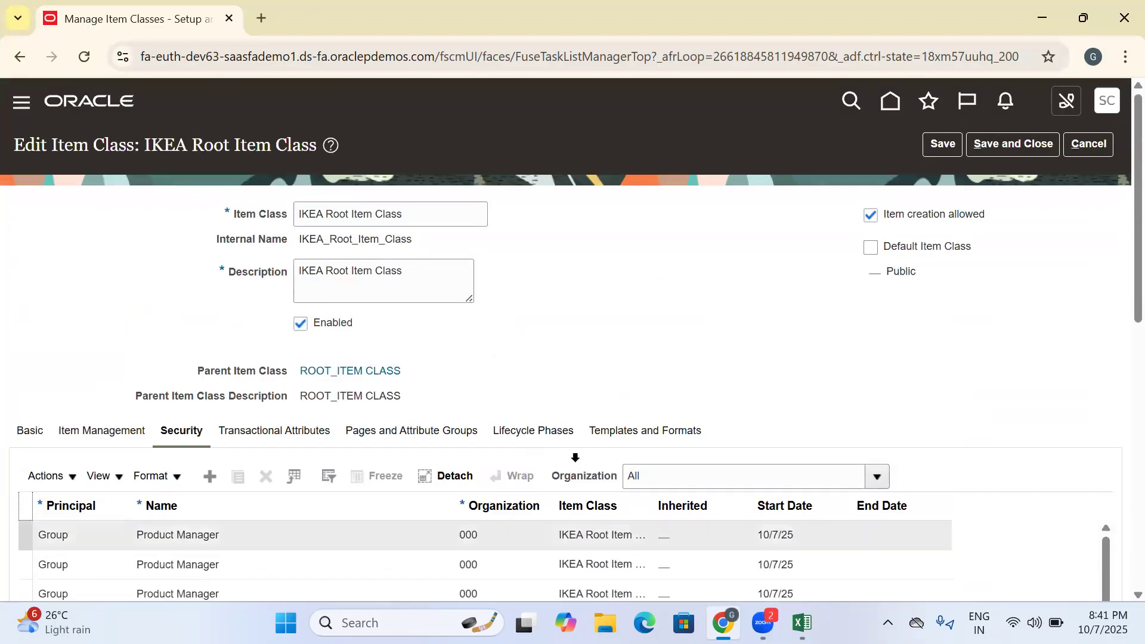
pyautogui.scroll(-5, 1118, 274)
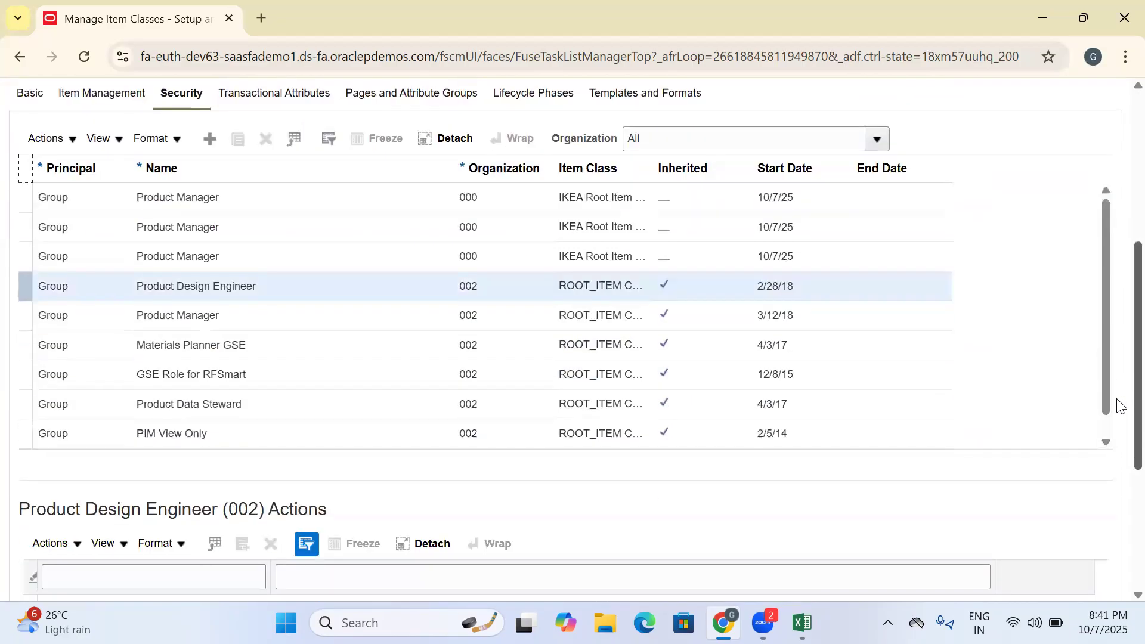
pyautogui.click(520, 217)
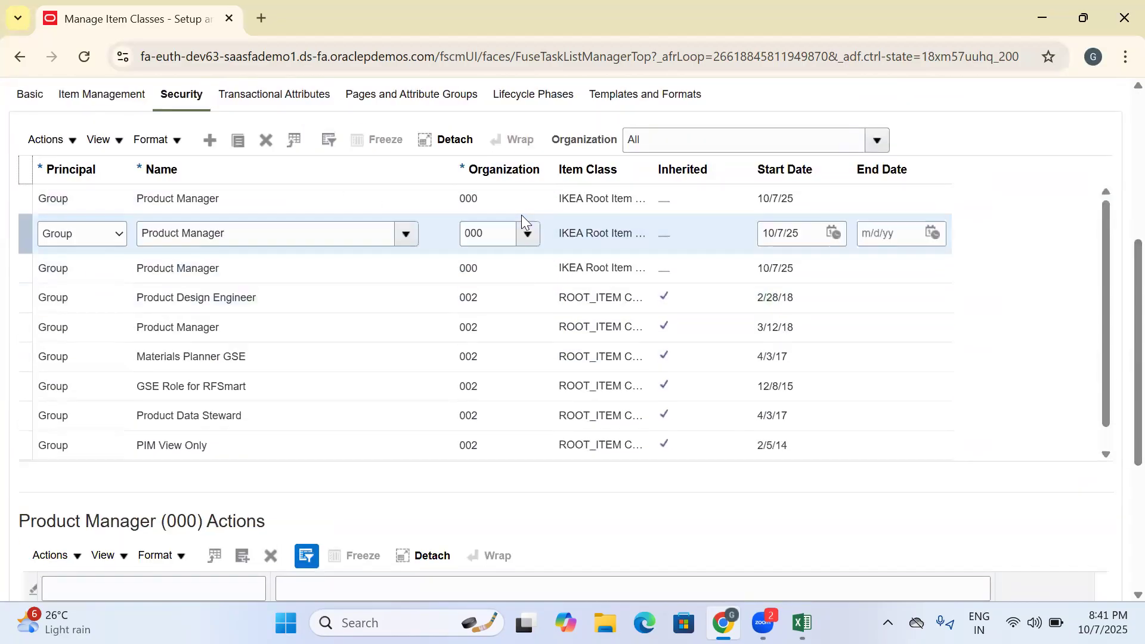
pyautogui.click(527, 234)
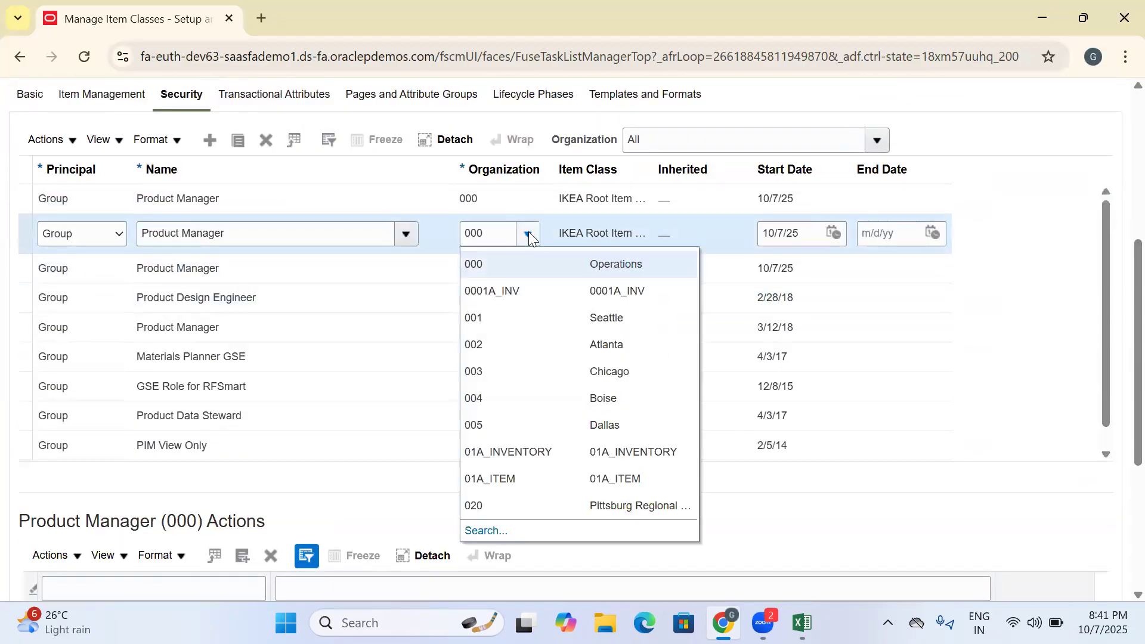
pyautogui.click(477, 531)
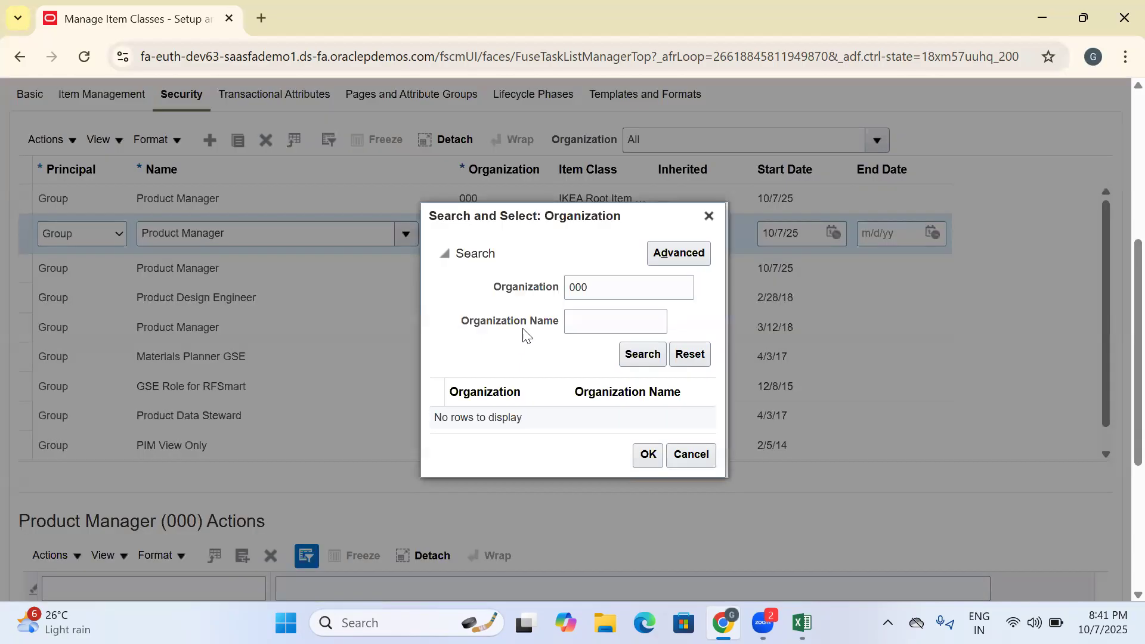
pyautogui.moveTo(608, 286); pyautogui.dragTo(545, 297)
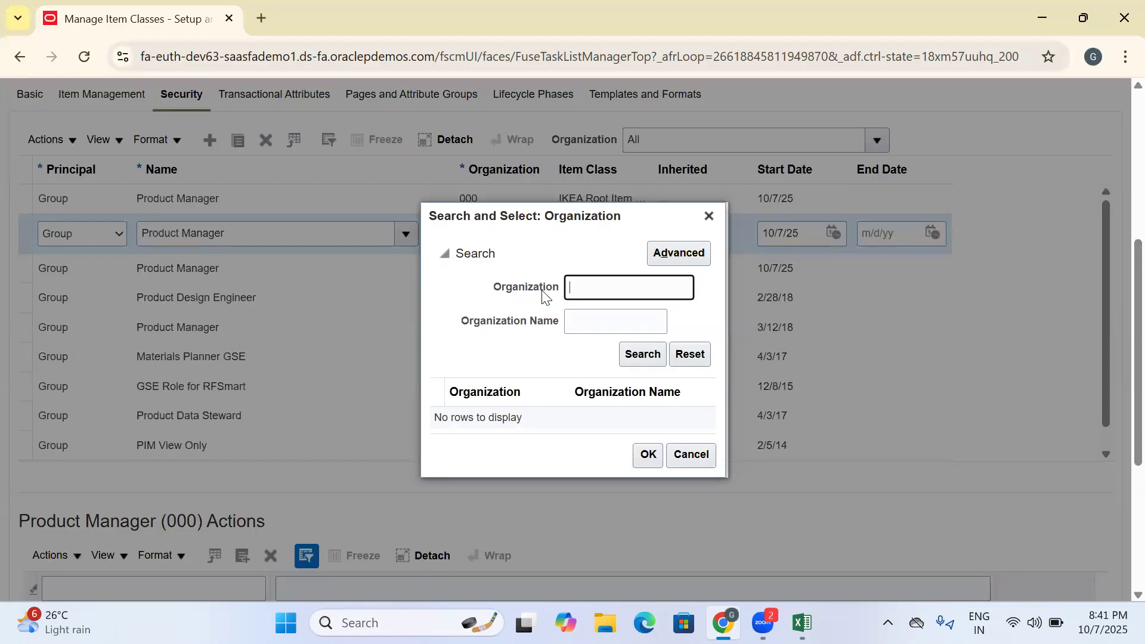
pyautogui.press('Return')
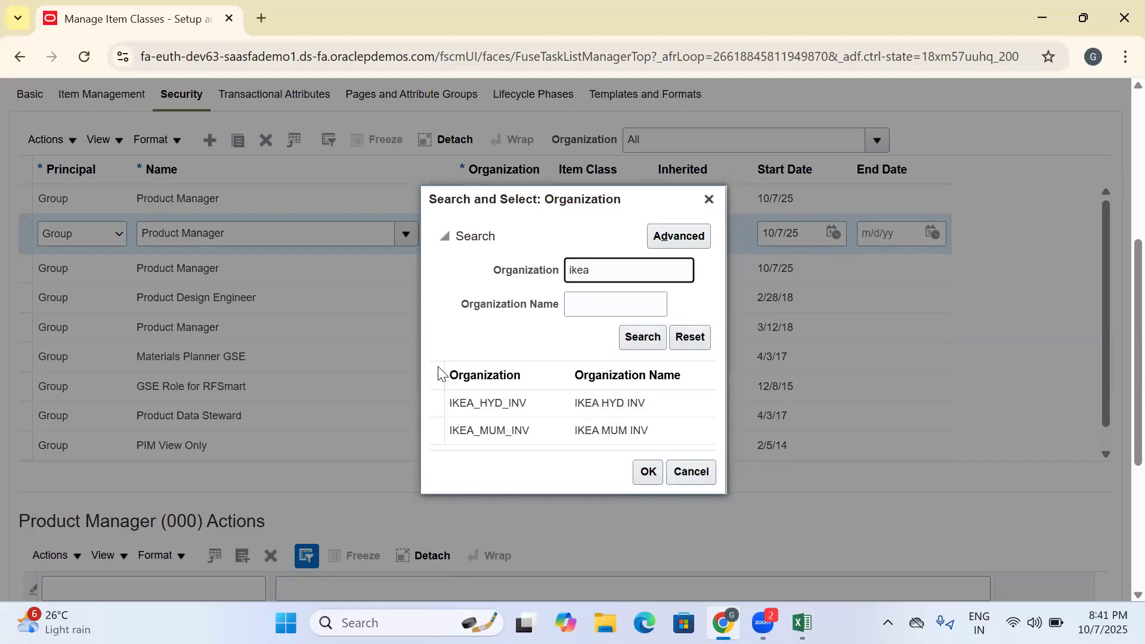
pyautogui.click(451, 403)
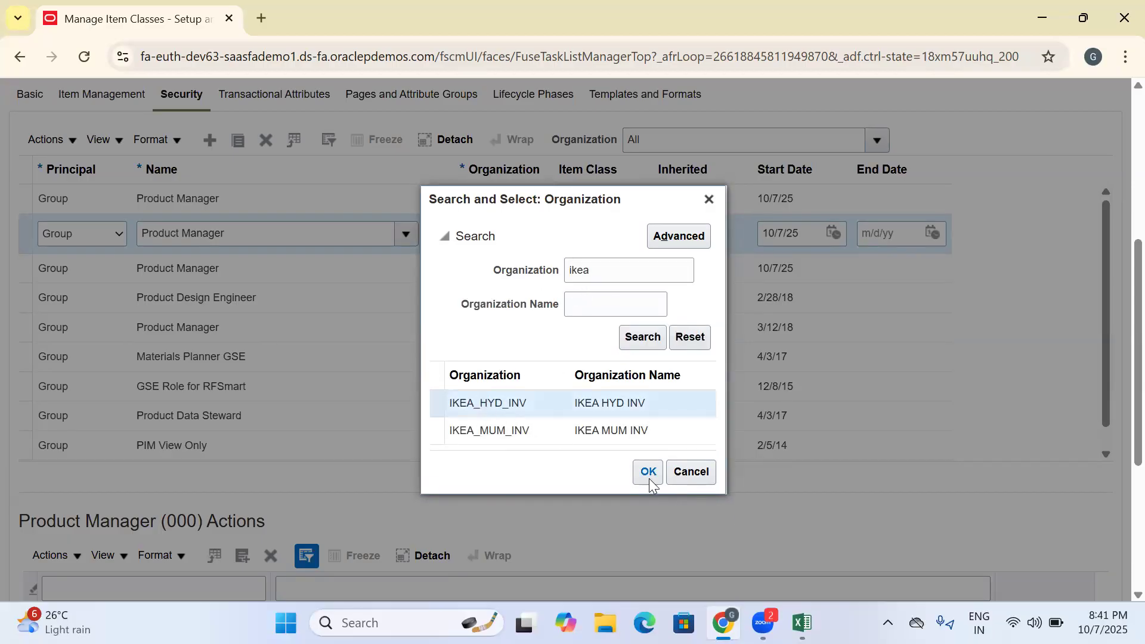
pyautogui.click(648, 472)
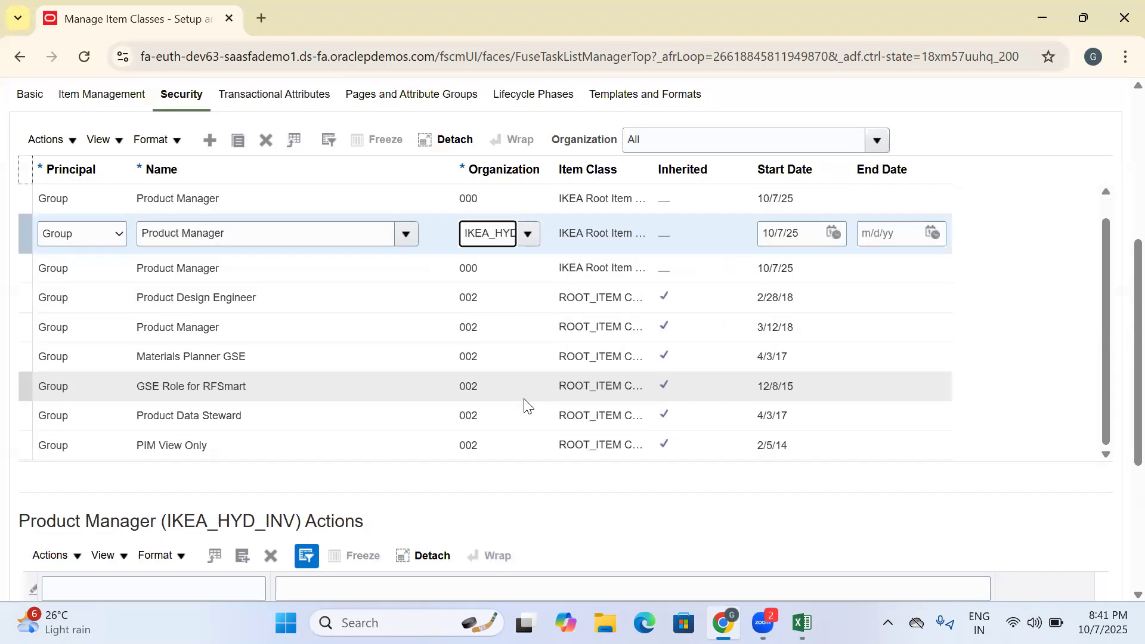
# - Duplicate the Product Manager entry for IKEA_HYD_INV and set the copy's organization to IKEA_MUM_INV
pyautogui.scroll(-5, 417, 453)
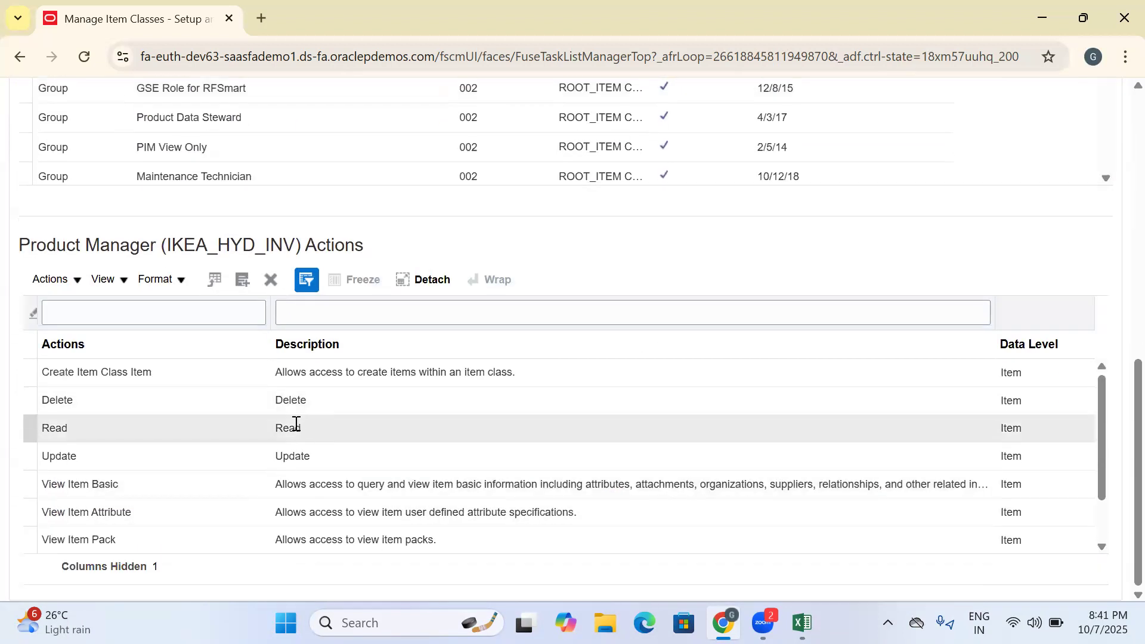
pyautogui.scroll(8, 327, 441)
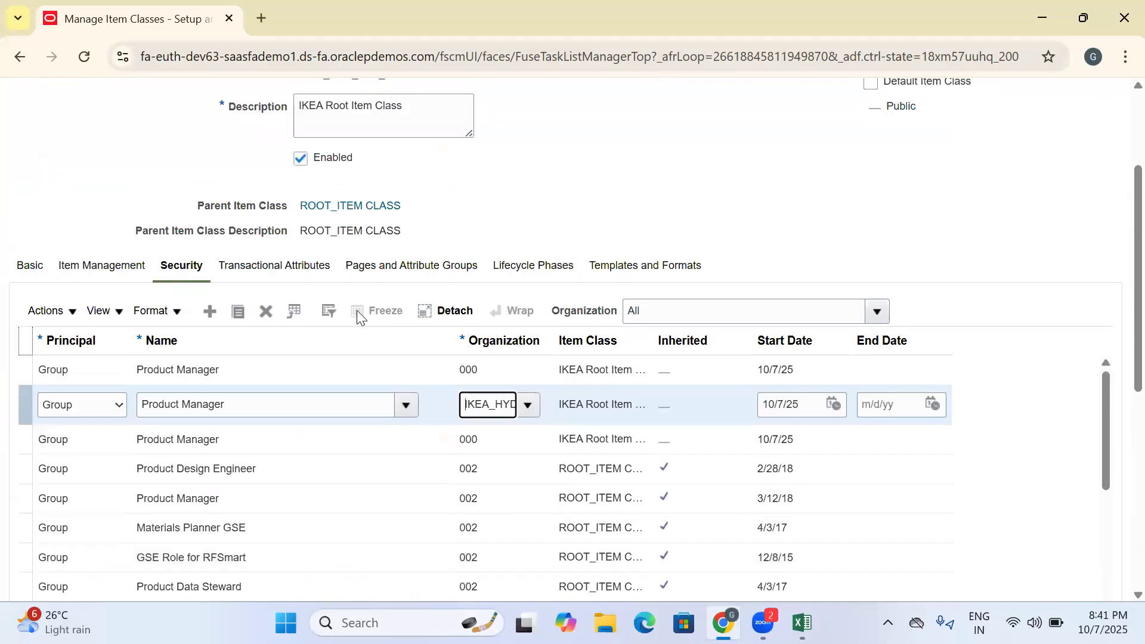
pyautogui.click(240, 321)
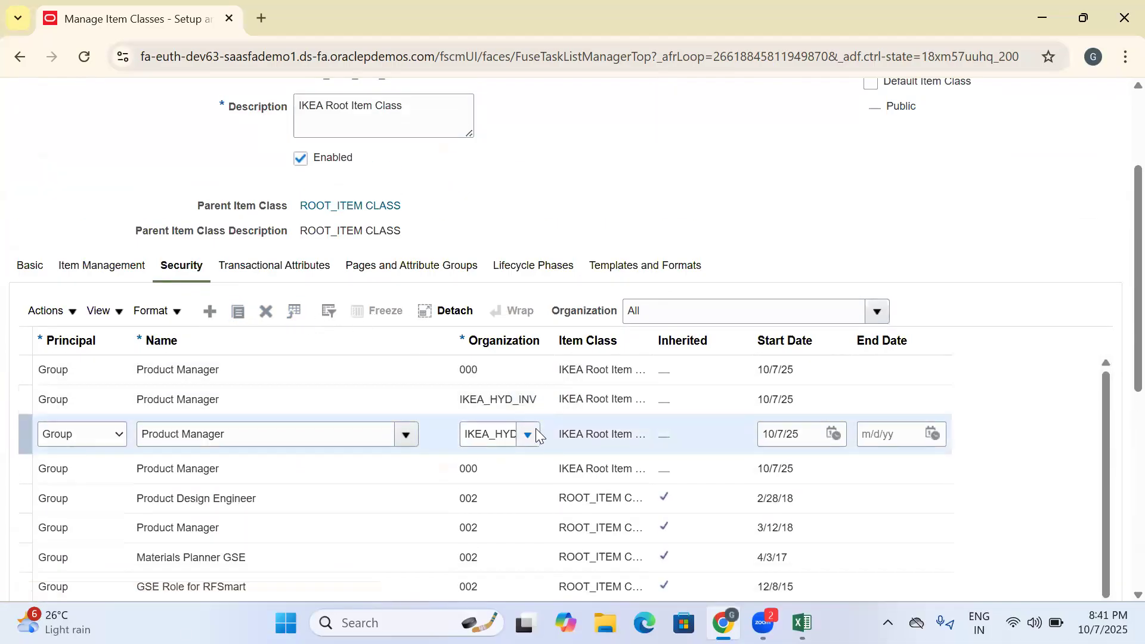
pyautogui.click(525, 432)
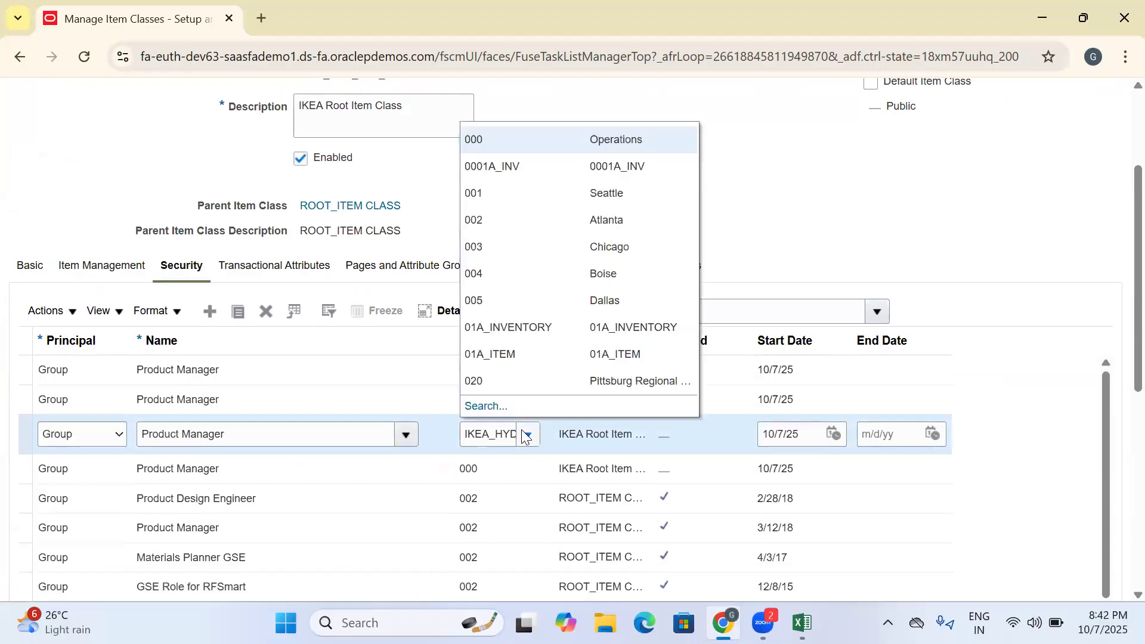
pyautogui.click(471, 406)
pyautogui.moveTo(648, 289); pyautogui.dragTo(598, 294)
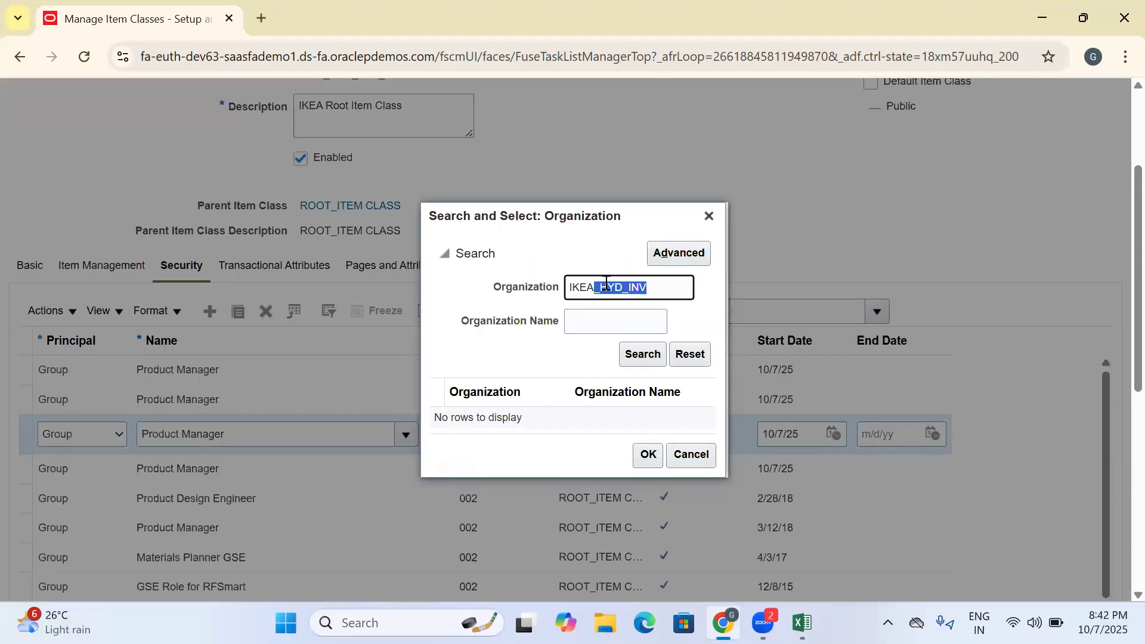
pyautogui.press('BackSpace')
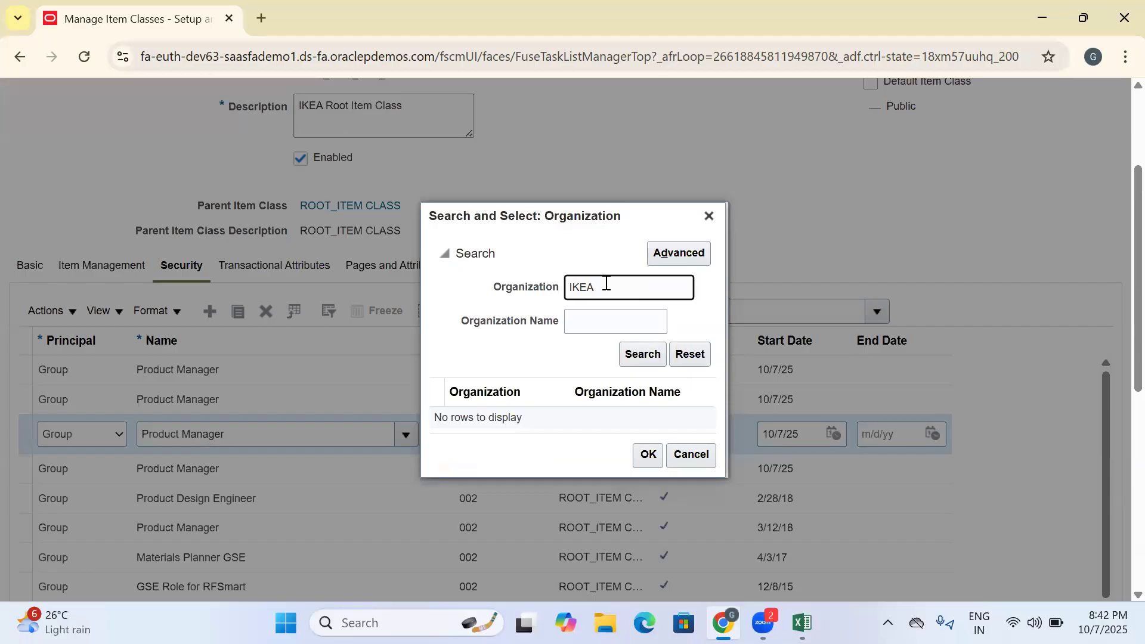
pyautogui.press('Return')
pyautogui.click(573, 430)
pyautogui.click(648, 473)
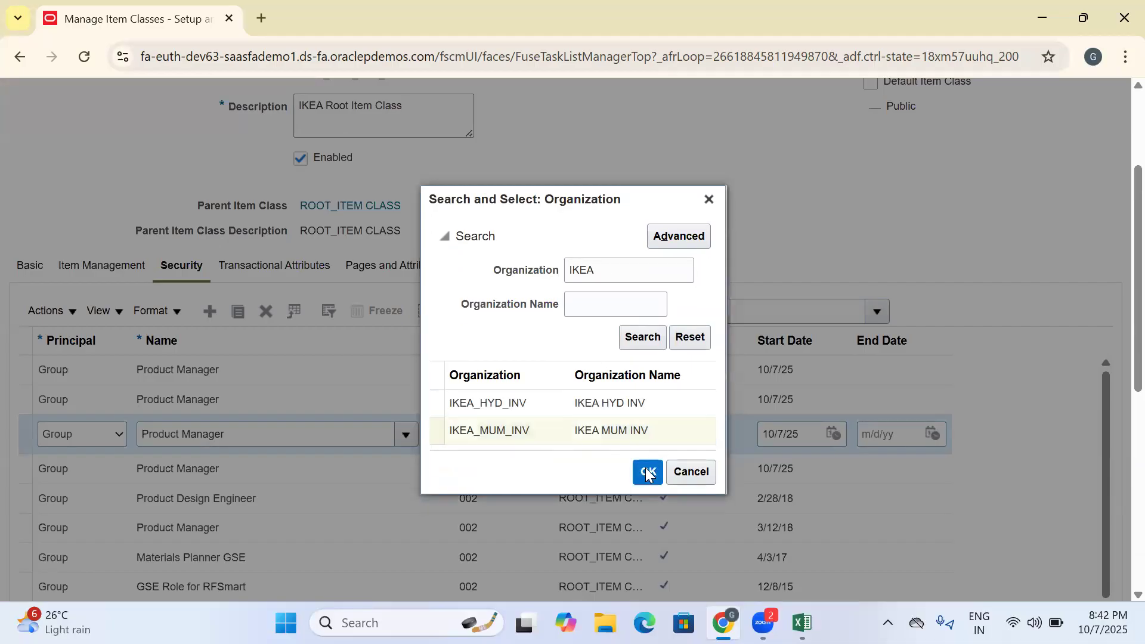
# - Review the actions of the Product Manager (IKEA_MUM_INV) entry and try to save the item class
pyautogui.scroll(-6, 1119, 442)
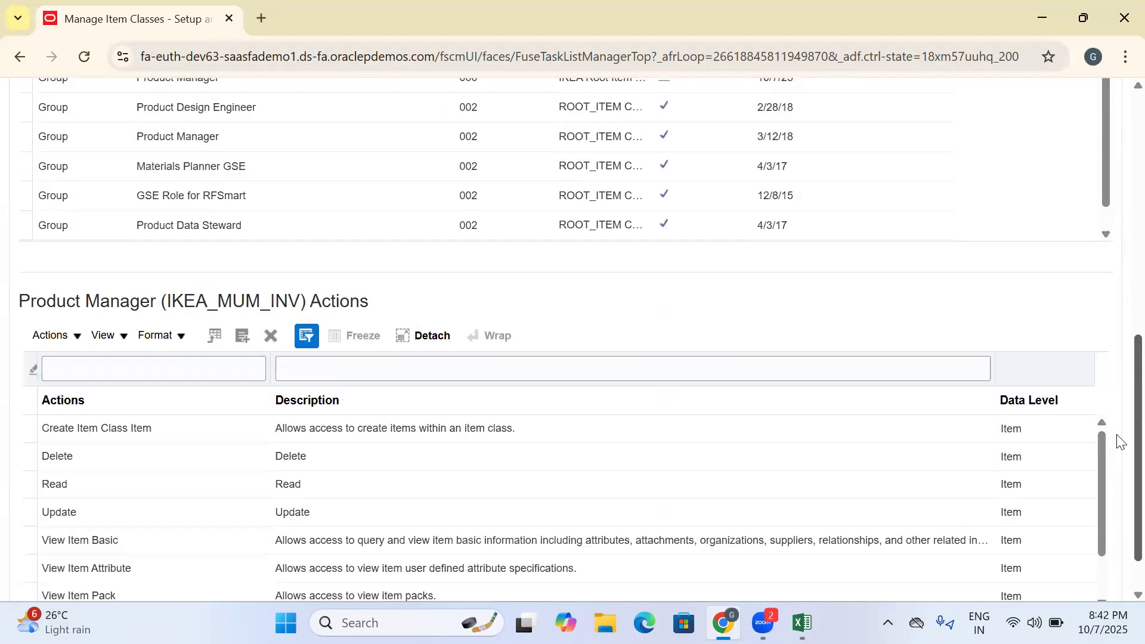
pyautogui.scroll(-1, 1119, 442)
pyautogui.scroll(10, 922, 198)
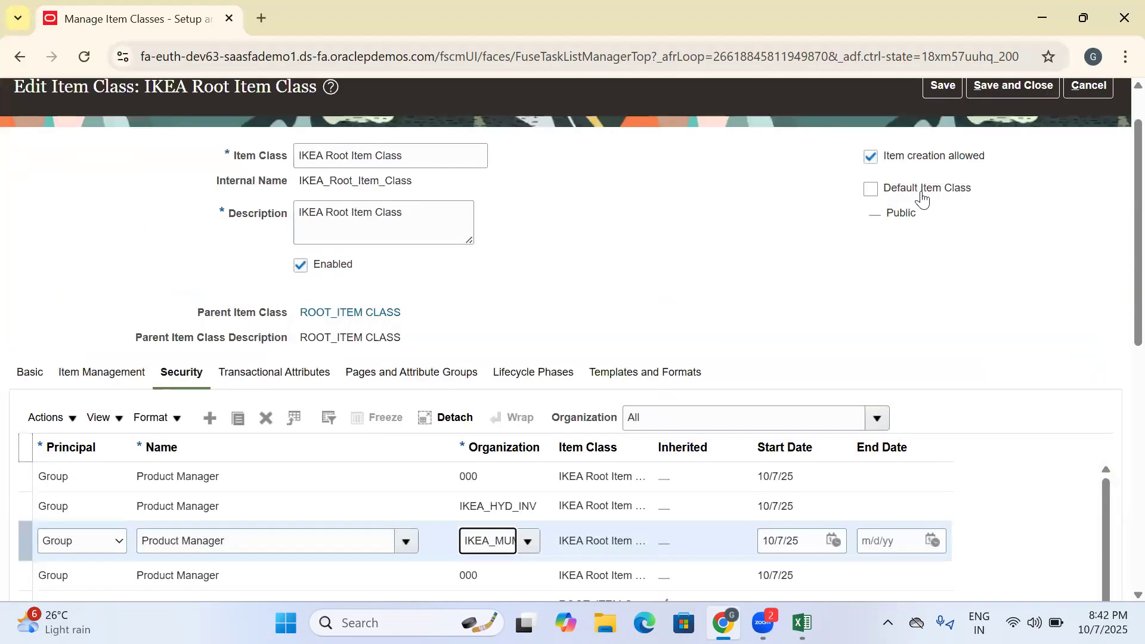
pyautogui.click(933, 94)
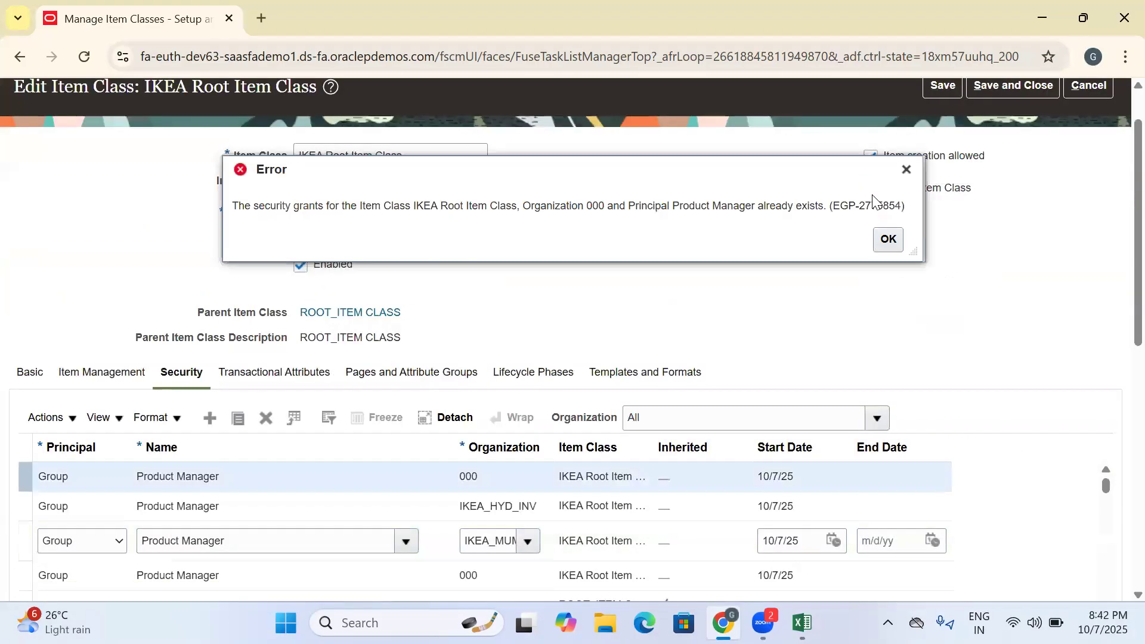
pyautogui.click(882, 245)
# - Mark IKEA Root Item Class as the default item class and try to save it again
pyautogui.click(870, 248)
pyautogui.click(957, 150)
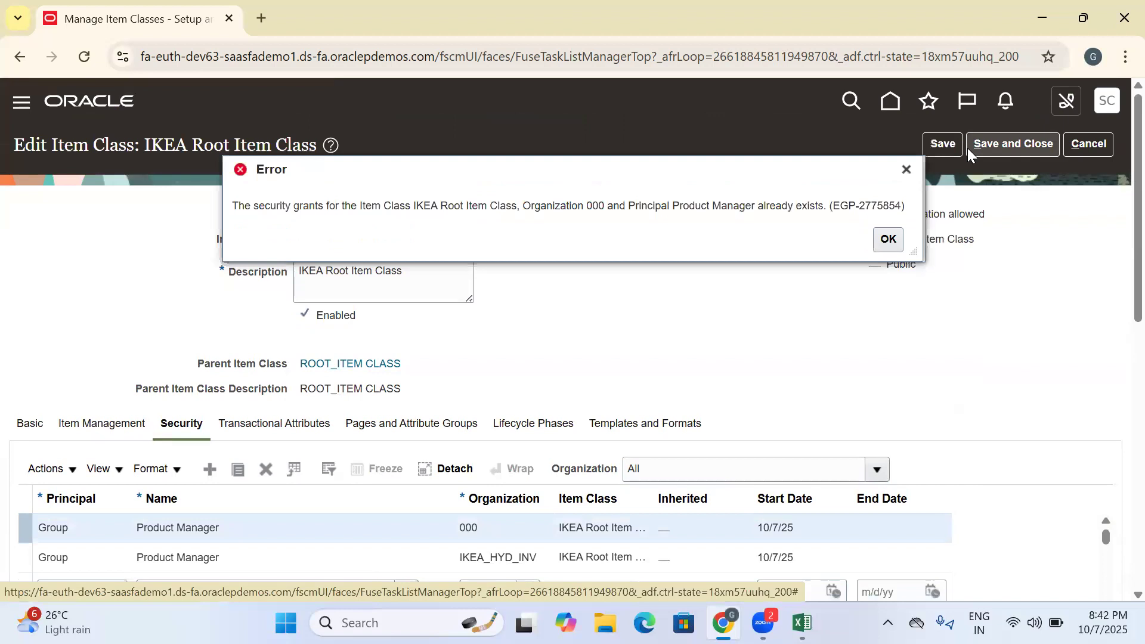
pyautogui.click(889, 240)
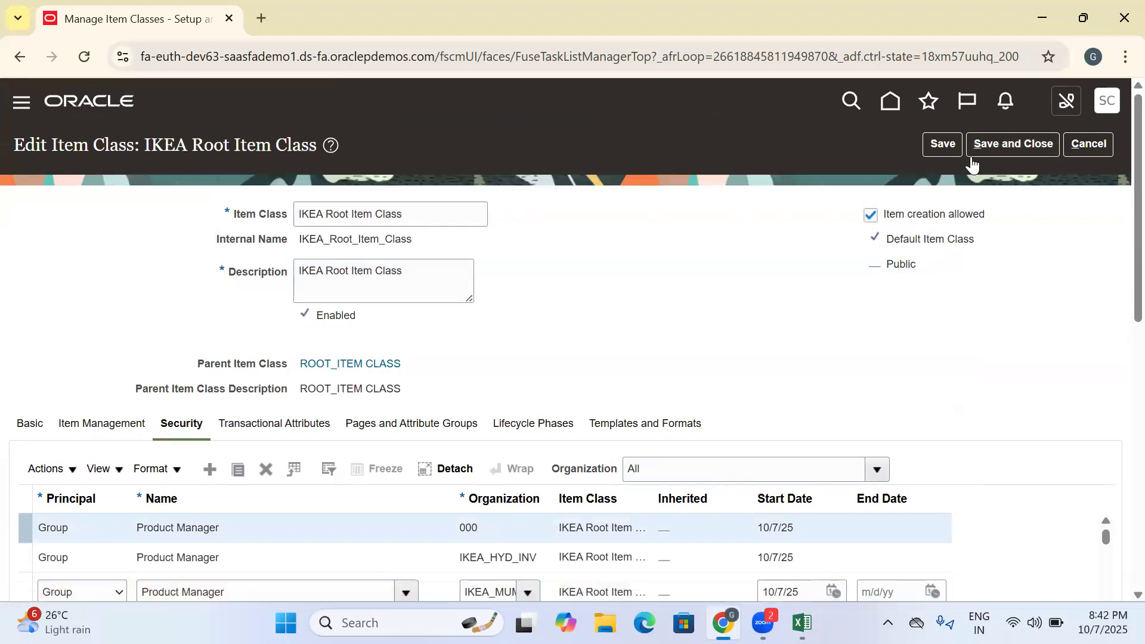
pyautogui.click(971, 152)
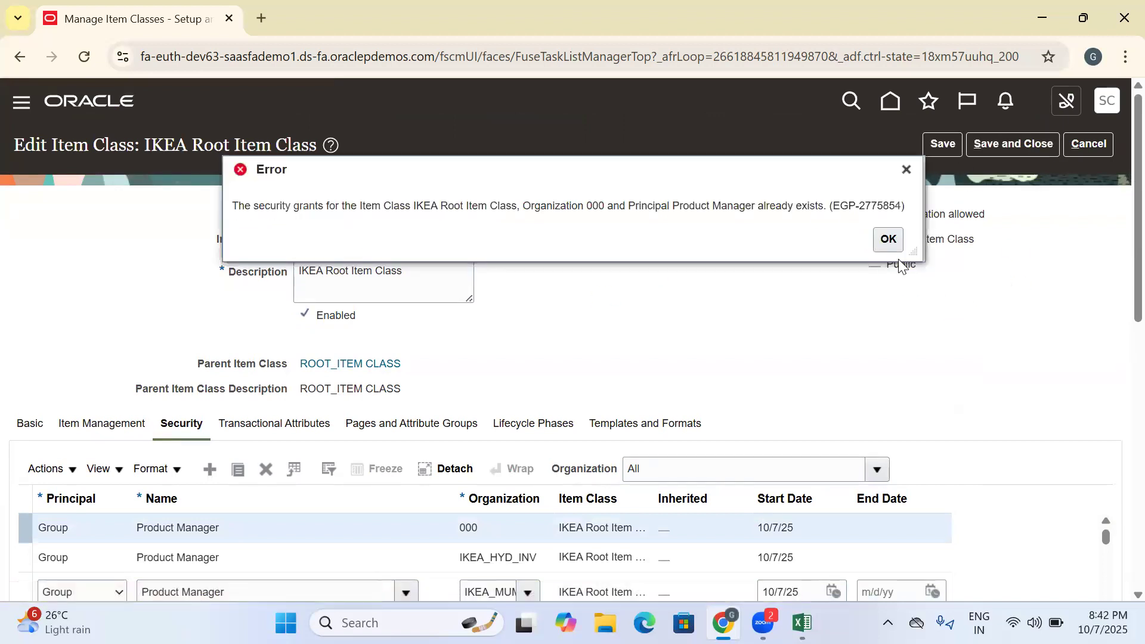
pyautogui.click(889, 240)
# - Delete the selected duplicate Product Manager entry for organization 000, and save and close the item class
pyautogui.scroll(-6, 670, 319)
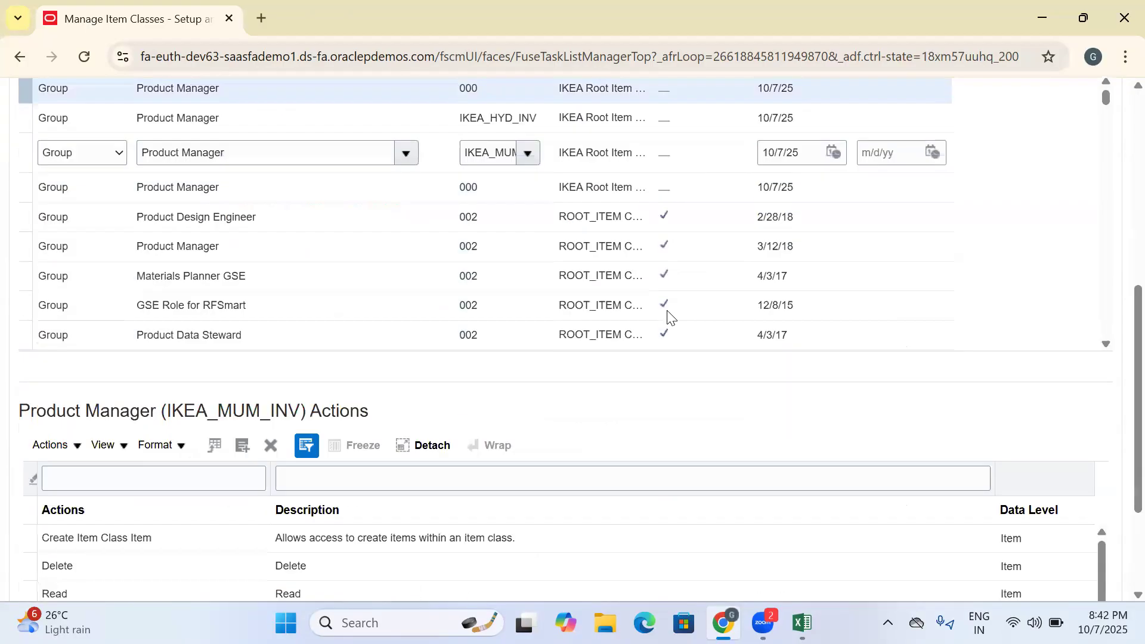
pyautogui.scroll(3, 426, 233)
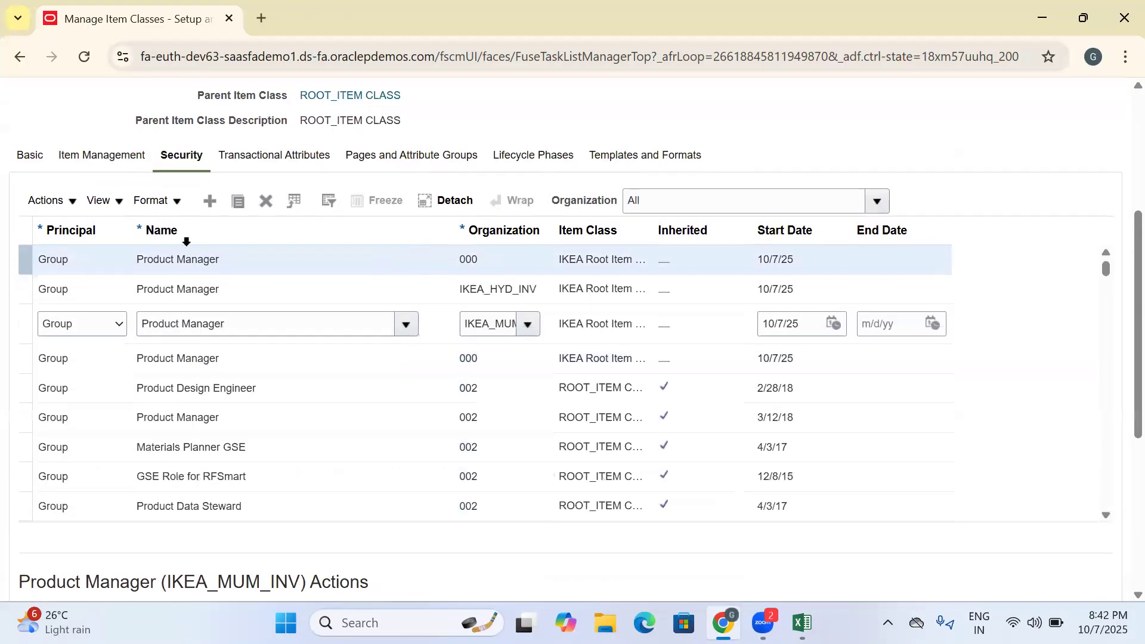
pyautogui.click(268, 203)
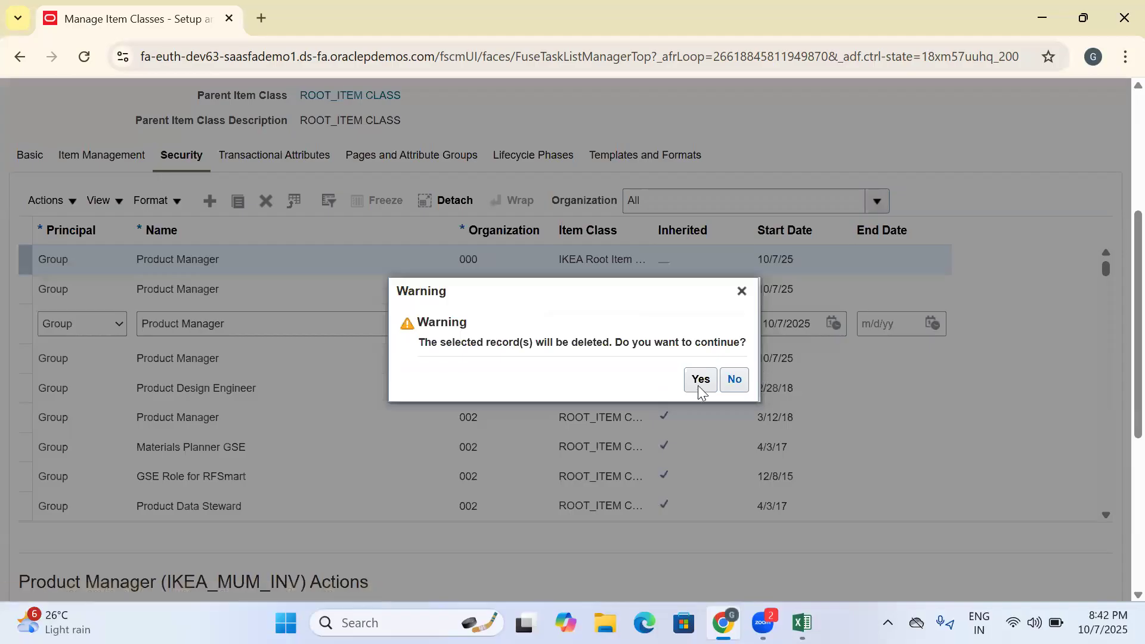
pyautogui.click(705, 386)
pyautogui.scroll(5, 945, 202)
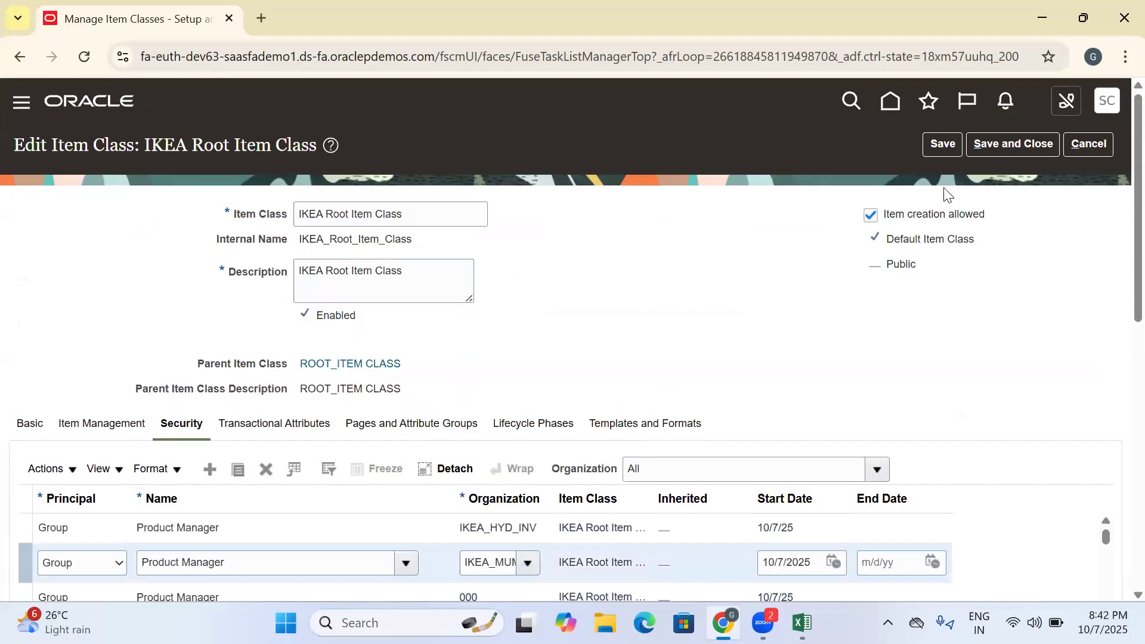
pyautogui.click(943, 146)
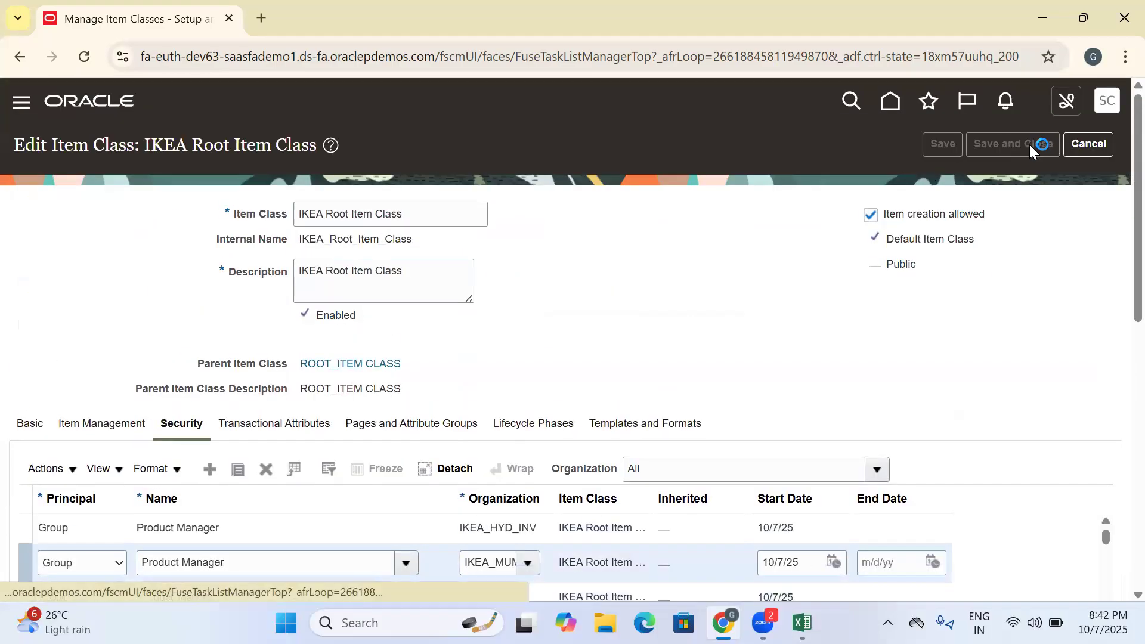
pyautogui.click(1023, 145)
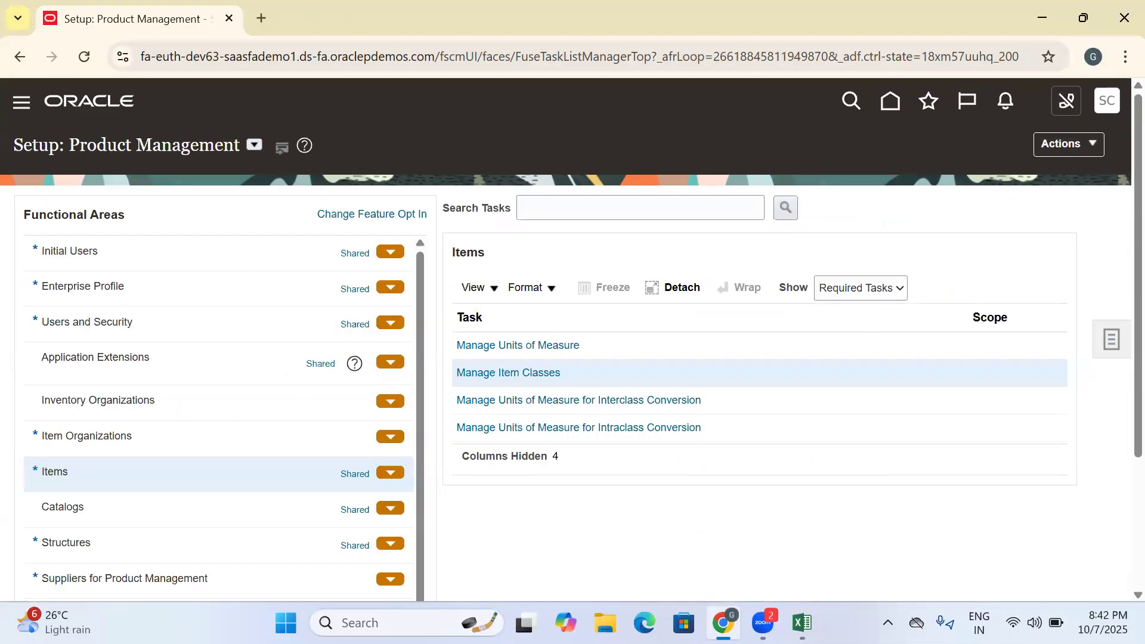
# - Switch to Excel and enter the task "Provide user account to Inv Roles" in cell B290 of the Training Doc sheet
pyautogui.click(802, 622)
pyautogui.click(336, 451)
pyautogui.press('Down')
pyautogui.press('Down')
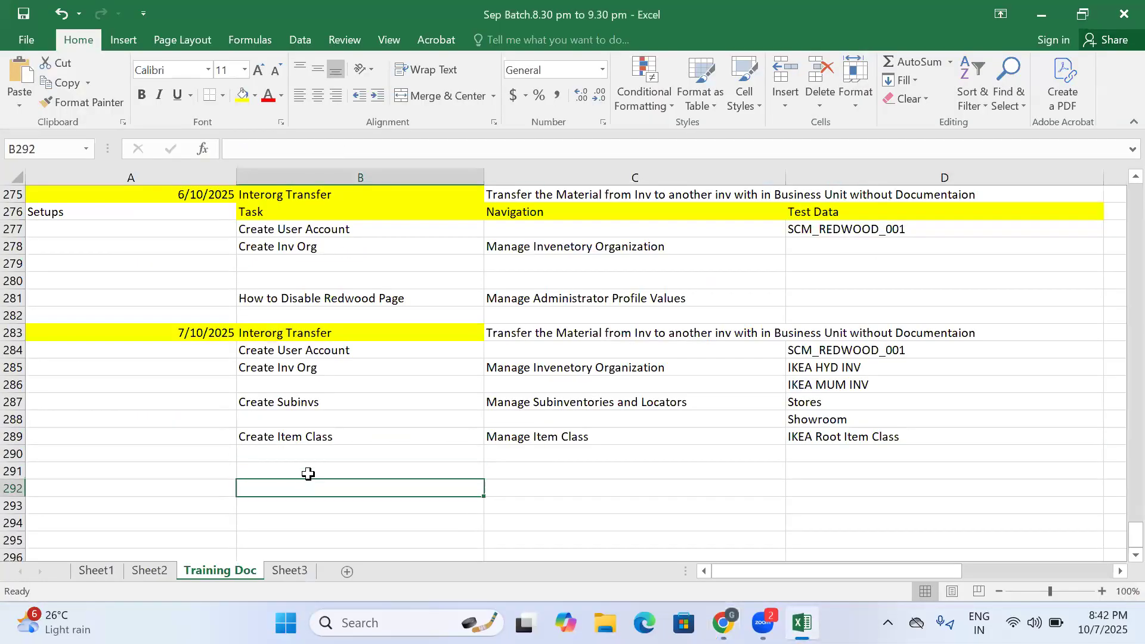
pyautogui.click(310, 450)
pyautogui.click(345, 471)
pyautogui.click(338, 454)
pyautogui.click(362, 463)
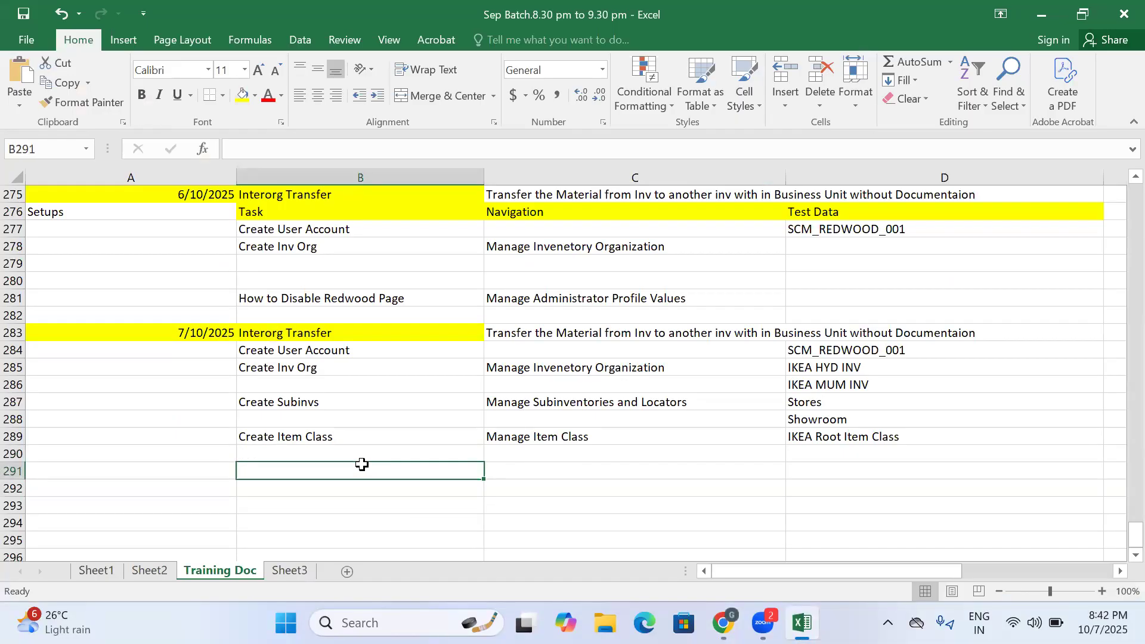
pyautogui.click(351, 454)
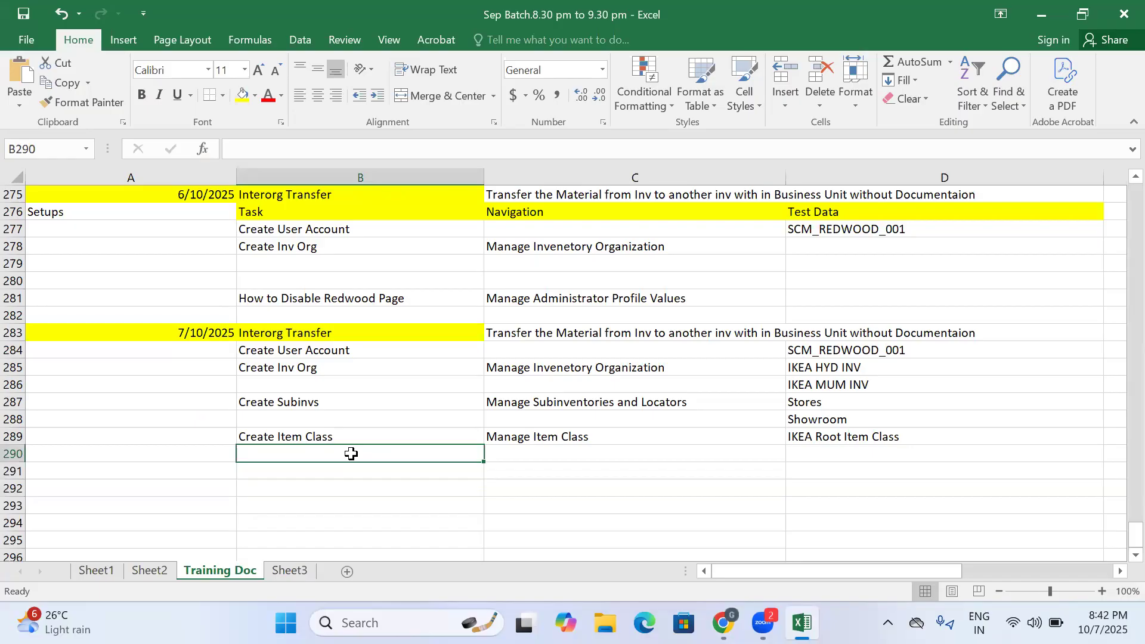
pyautogui.write('Provide')
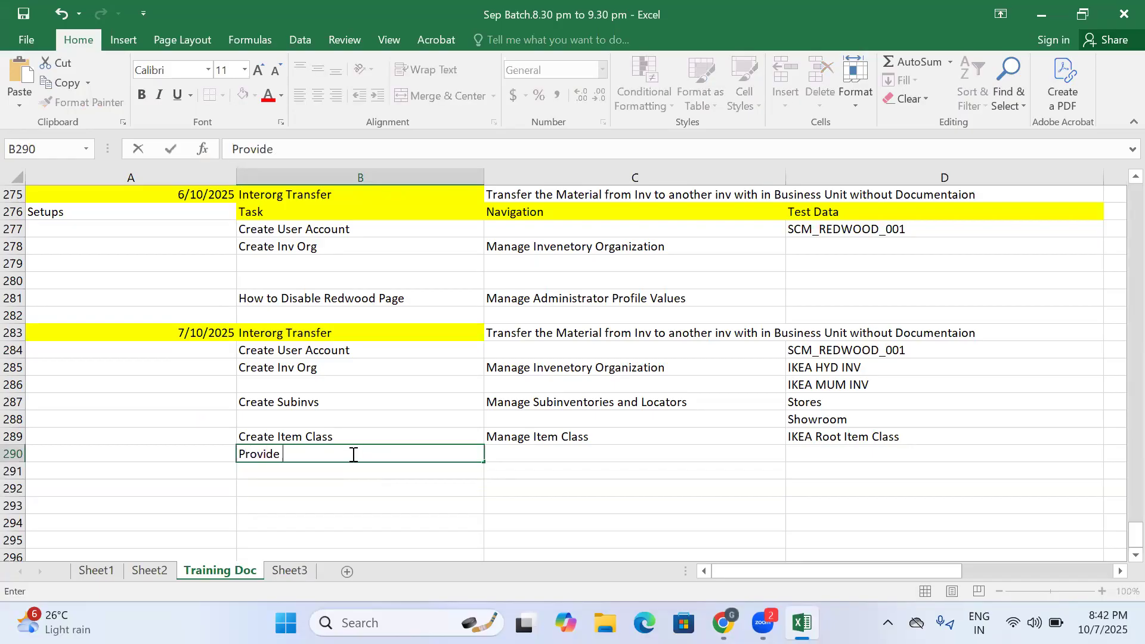
pyautogui.write(' user account to ')
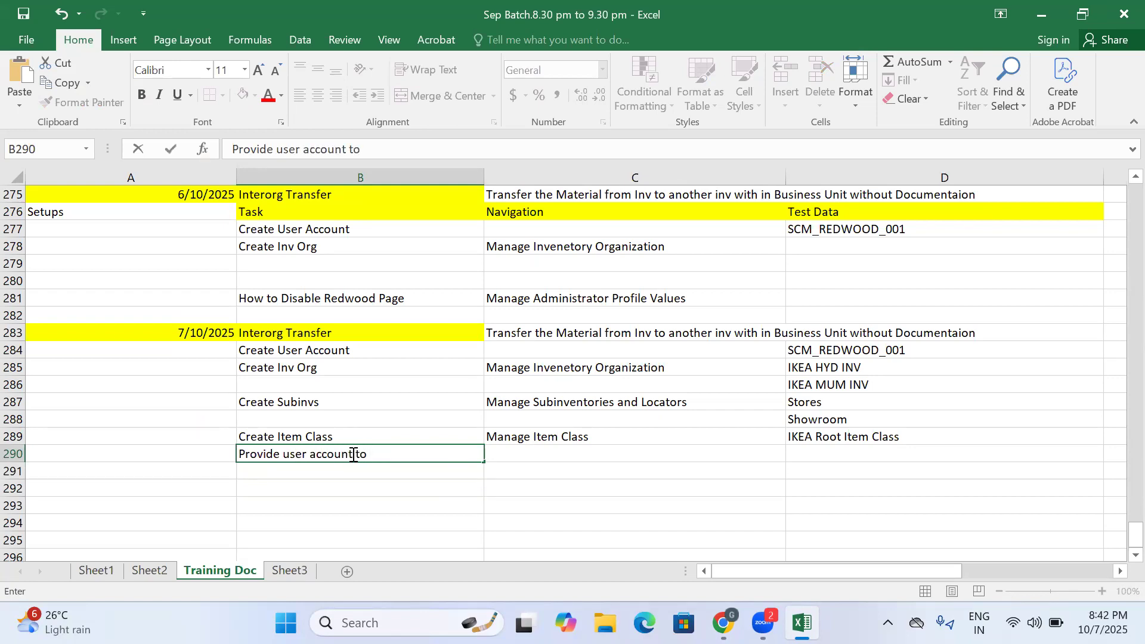
pyautogui.write('Inv Roles')
pyautogui.click(357, 486)
pyautogui.click(357, 470)
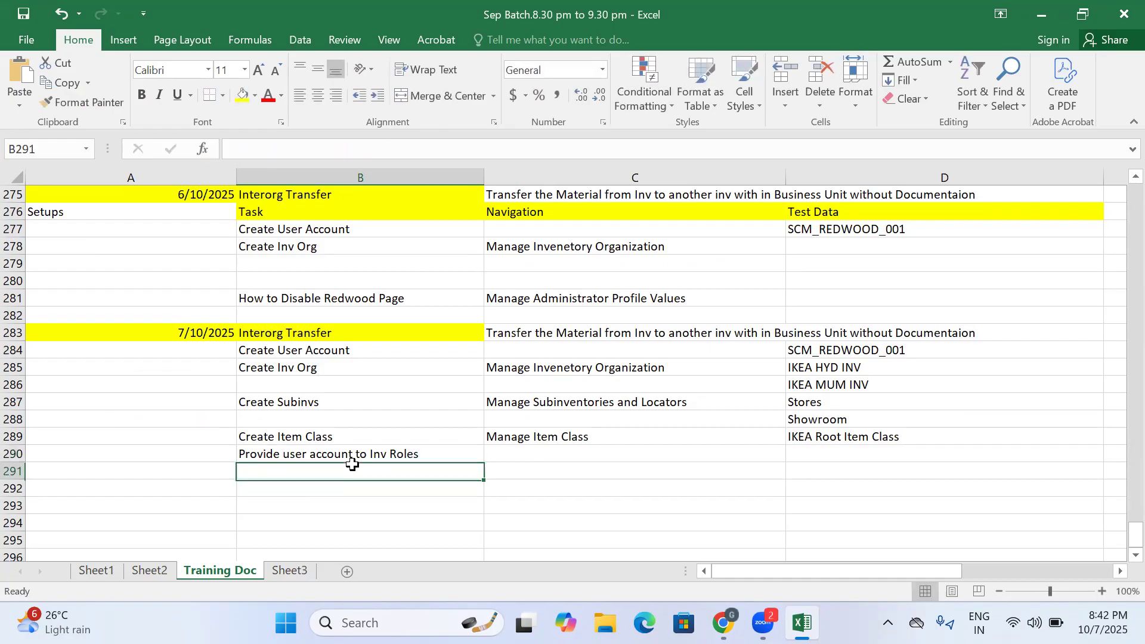
# - Remove the word "to" from the task text in cell B290
pyautogui.click(360, 456)
pyautogui.moveTo(360, 154); pyautogui.dragTo(345, 155)
pyautogui.press('BackSpace')
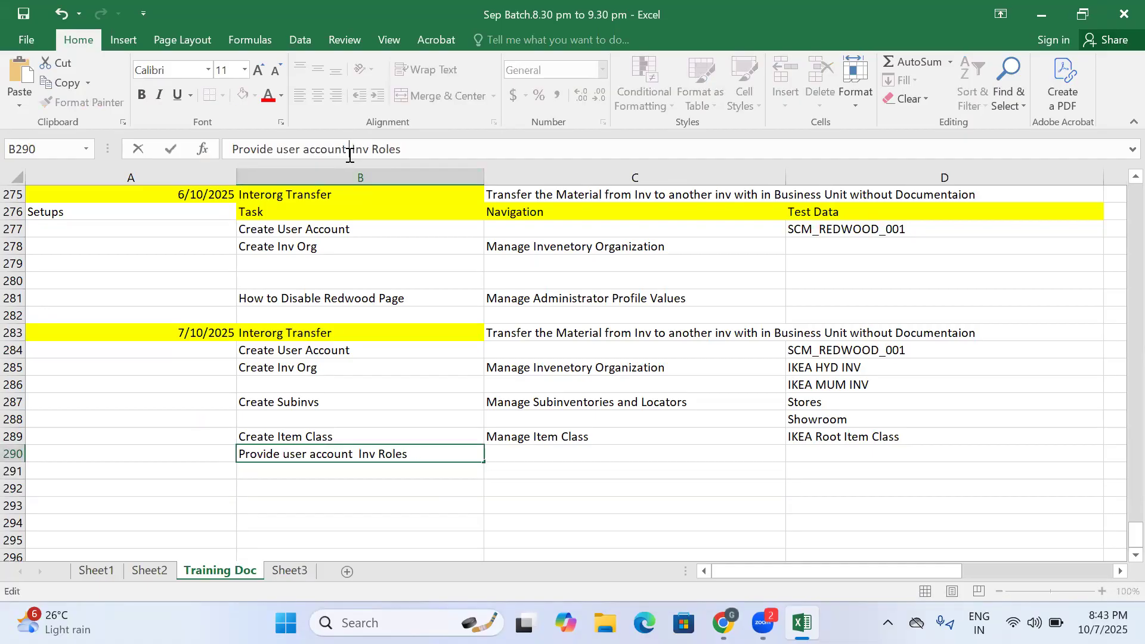
pyautogui.click(391, 474)
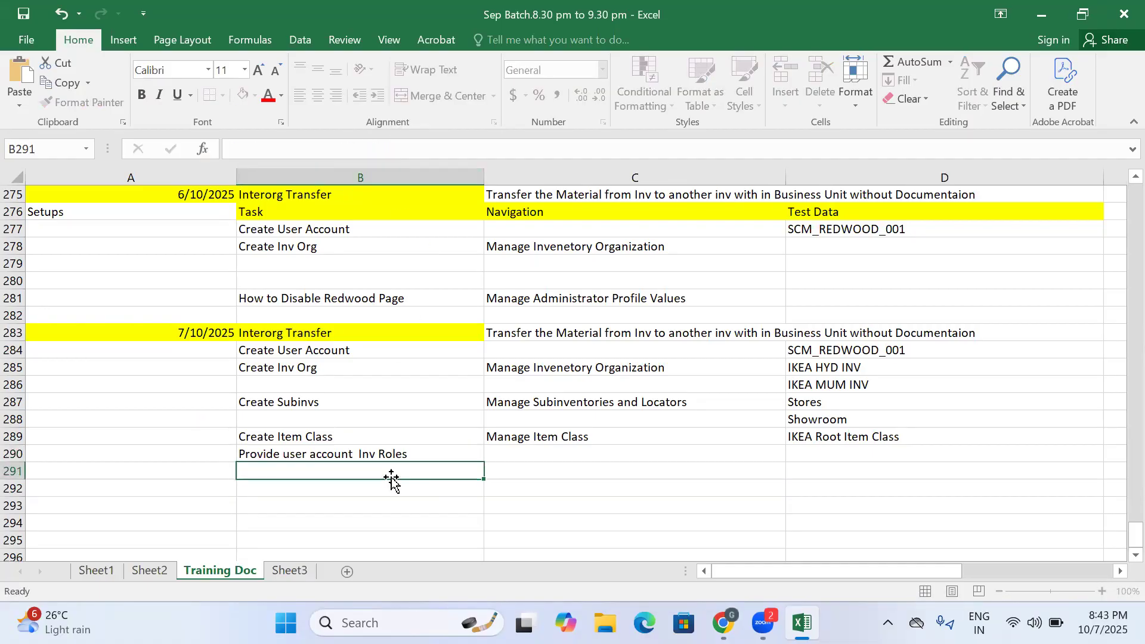
# - Enter "Security Console" in cell C290 as the navigation for the Inv Roles task
pyautogui.click(391, 455)
pyautogui.click(494, 451)
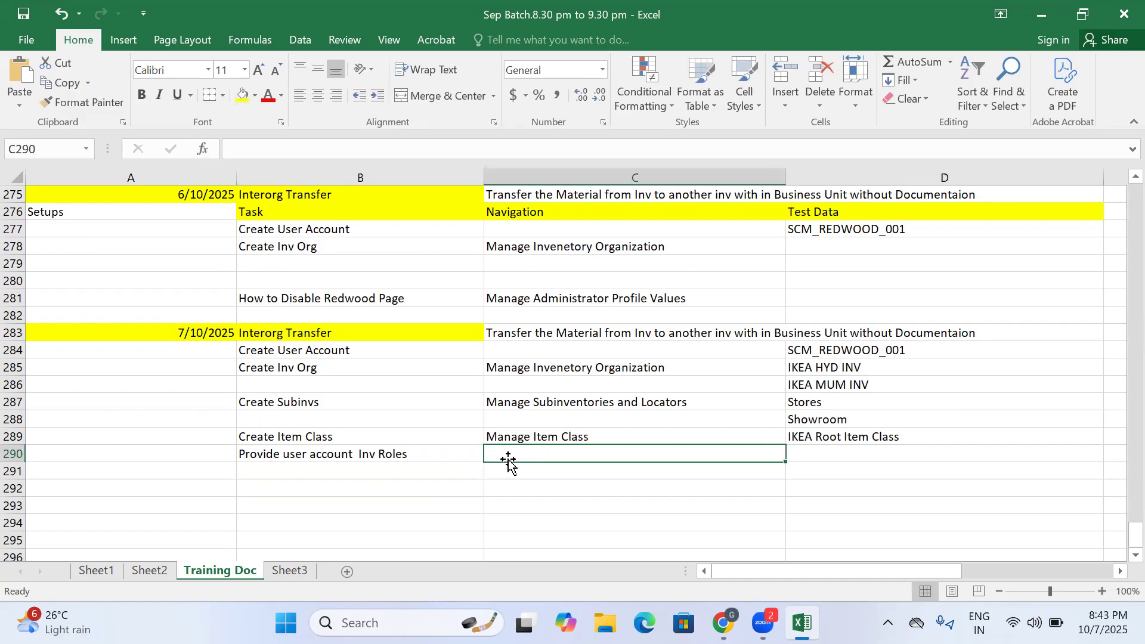
pyautogui.write('Secu')
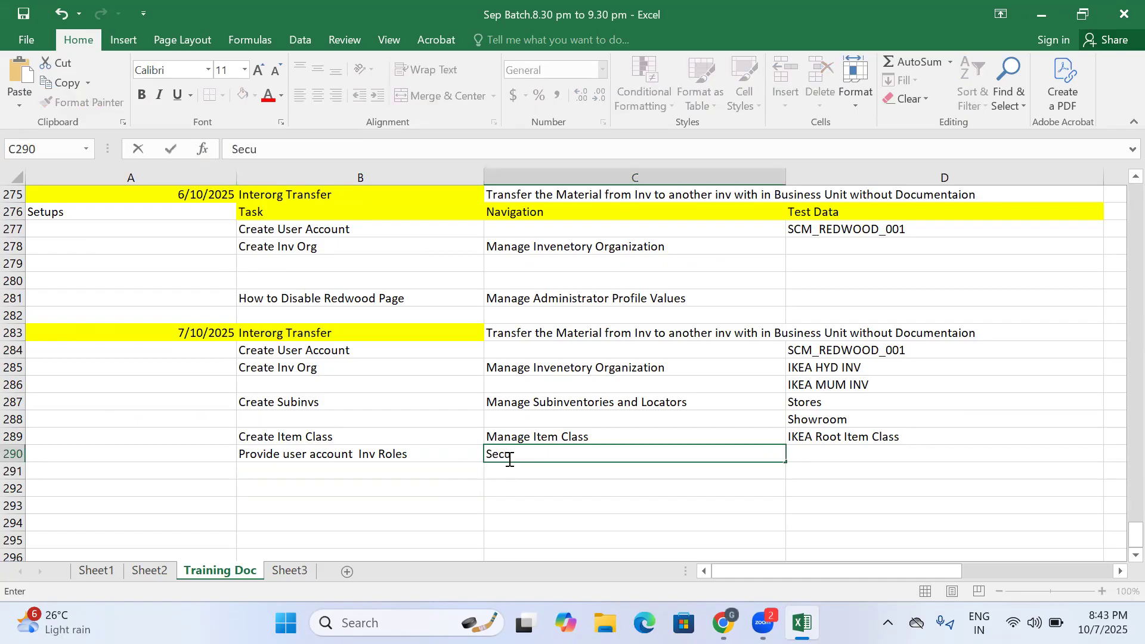
pyautogui.write('rity Console')
pyautogui.press('Return')
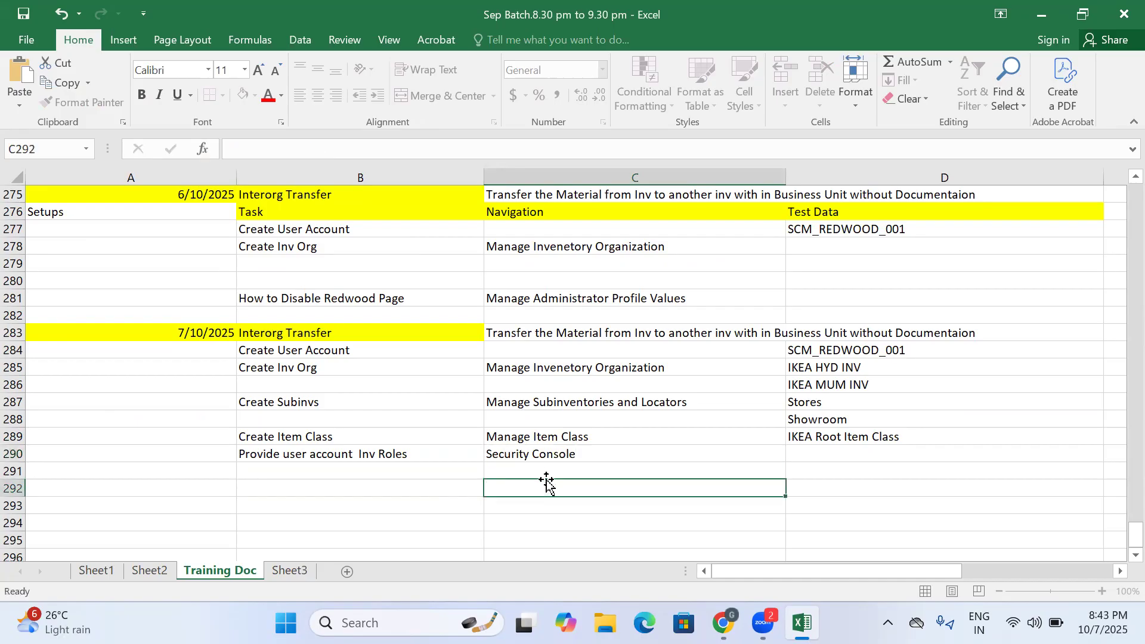
# - Switch to Oracle Fusion in Chrome and open the Security Console from the home page
pyautogui.click(723, 623)
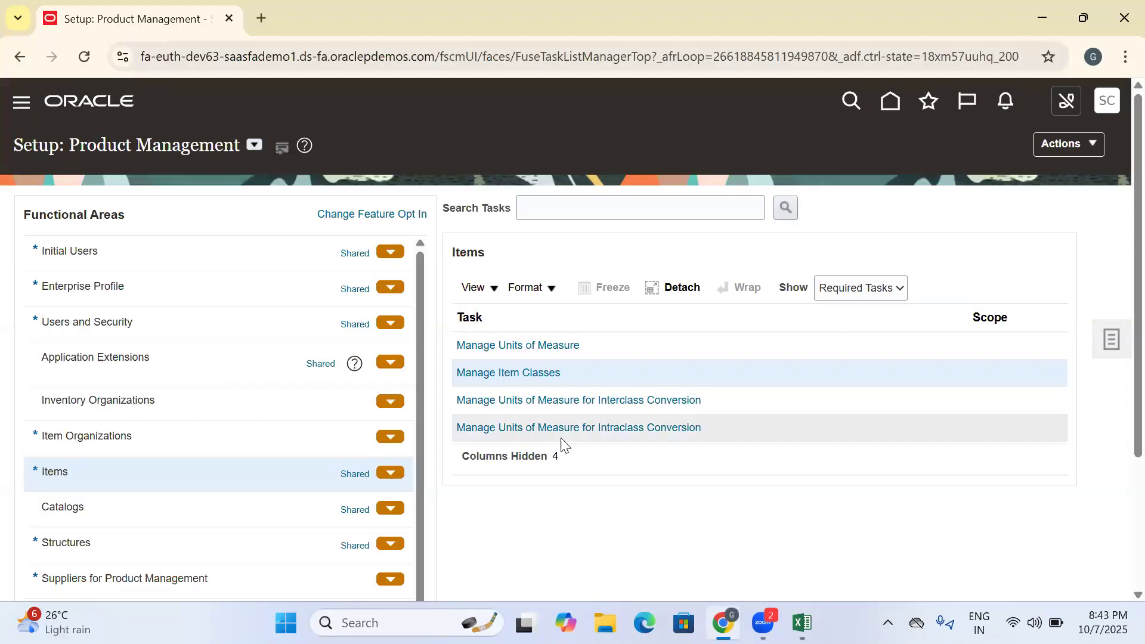
pyautogui.click(899, 99)
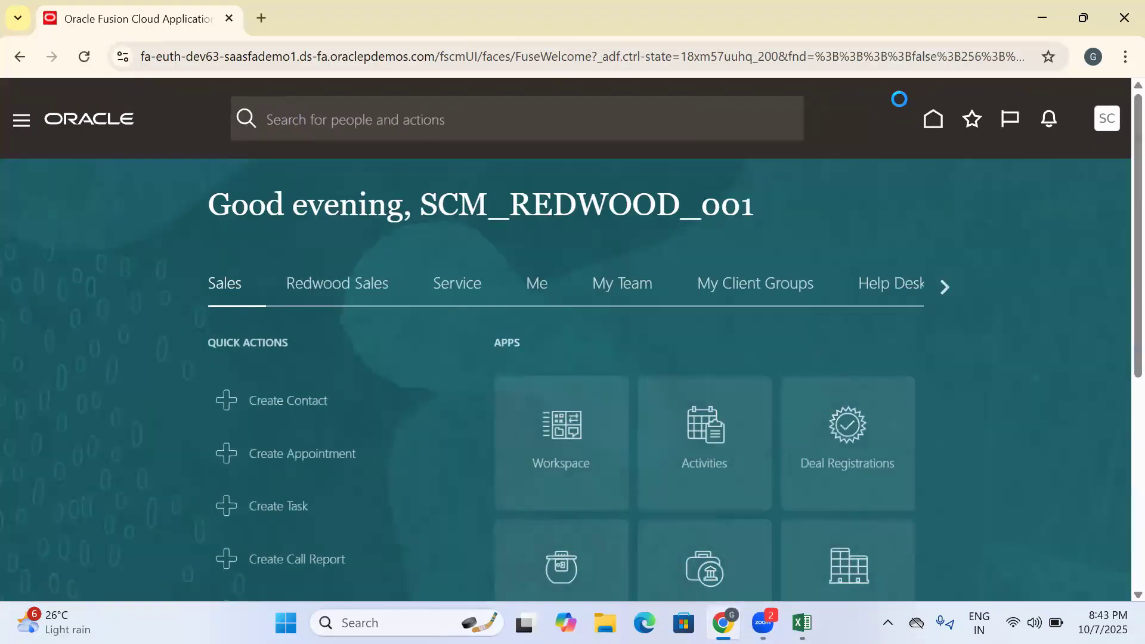
pyautogui.click(944, 287)
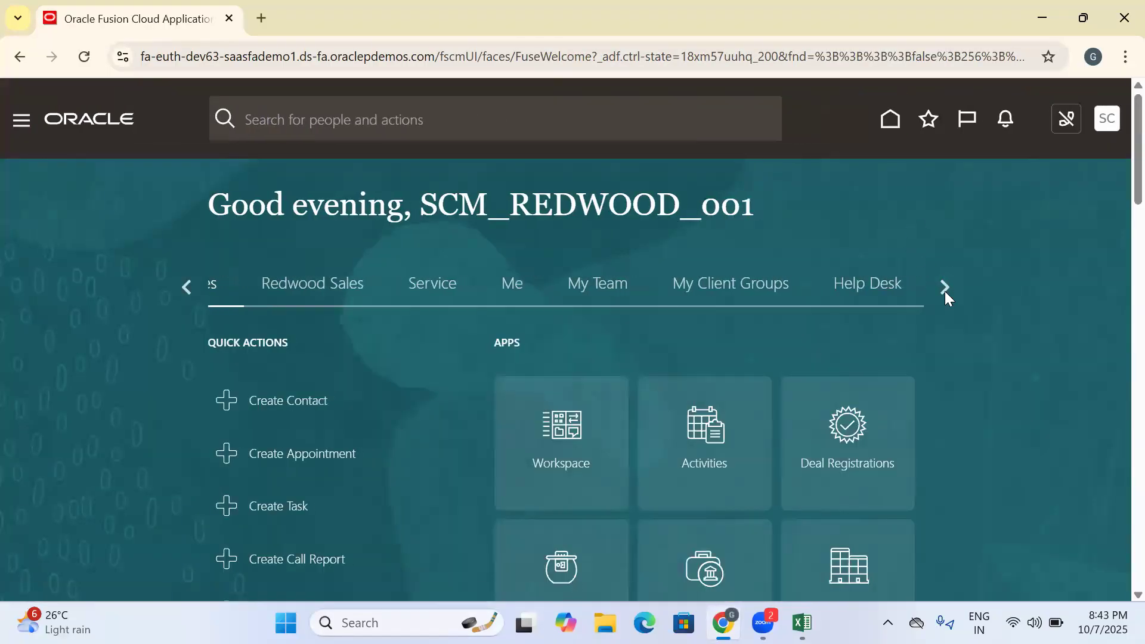
pyautogui.click(943, 287)
pyautogui.click(942, 287)
pyautogui.click(942, 287)
pyautogui.click(942, 289)
pyautogui.click(942, 289)
pyautogui.click(942, 289)
pyautogui.click(358, 288)
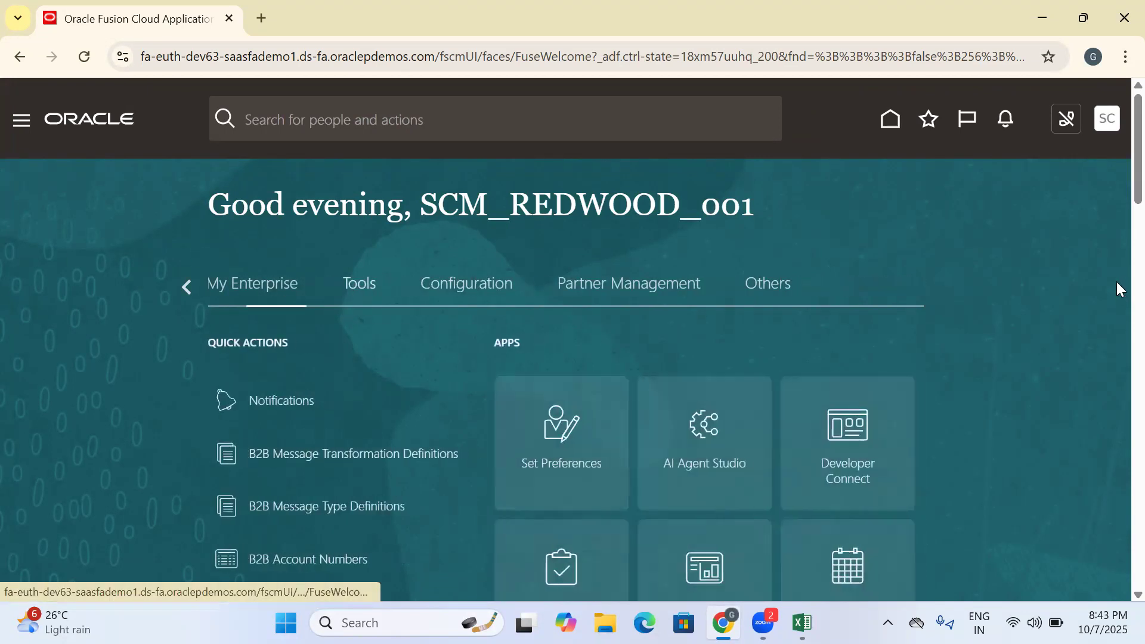
pyautogui.scroll(-3, 1116, 203)
pyautogui.scroll(-3, 1118, 221)
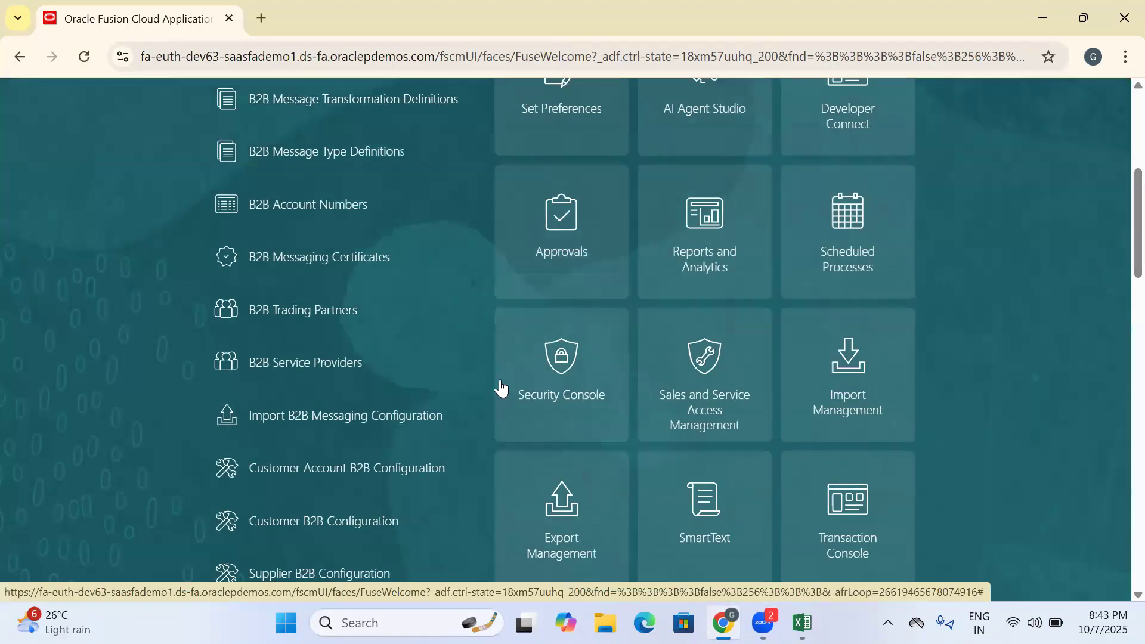
pyautogui.click(529, 388)
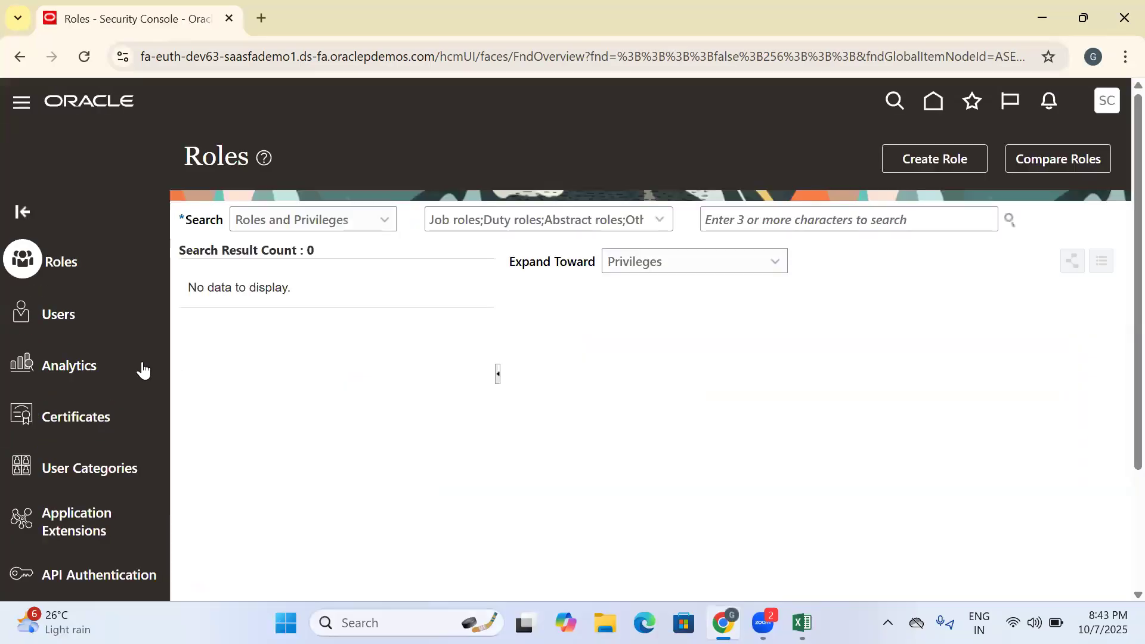
# - Search the user accounts for SCM_RED, review the roles assigned to SCM_REDWOOD_001, and return to the user list
pyautogui.click(50, 309)
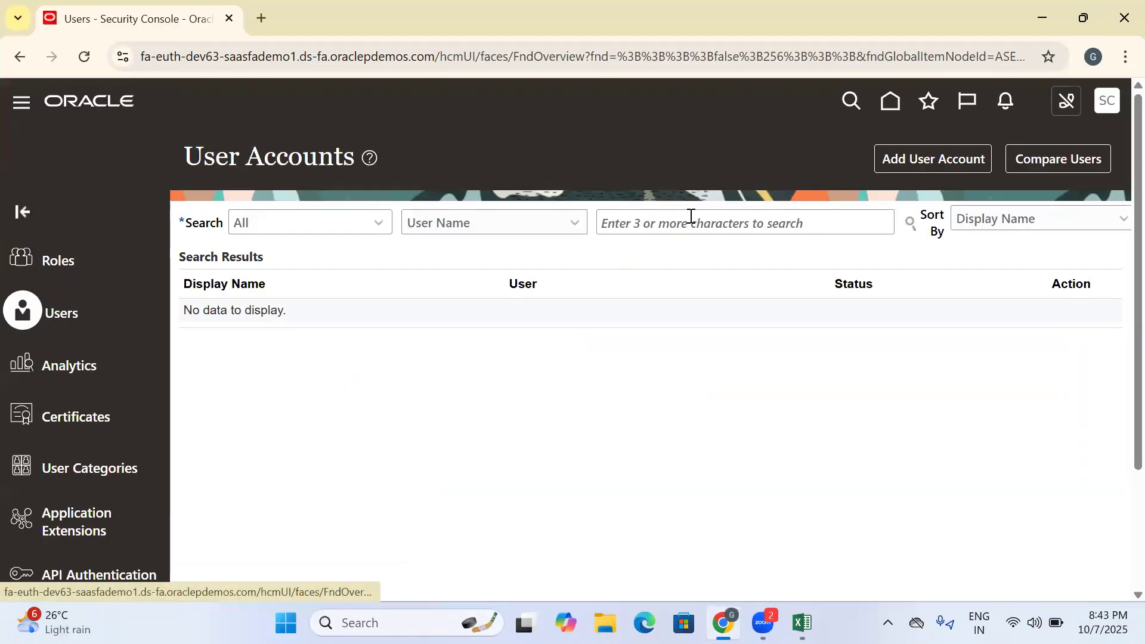
pyautogui.click(651, 226)
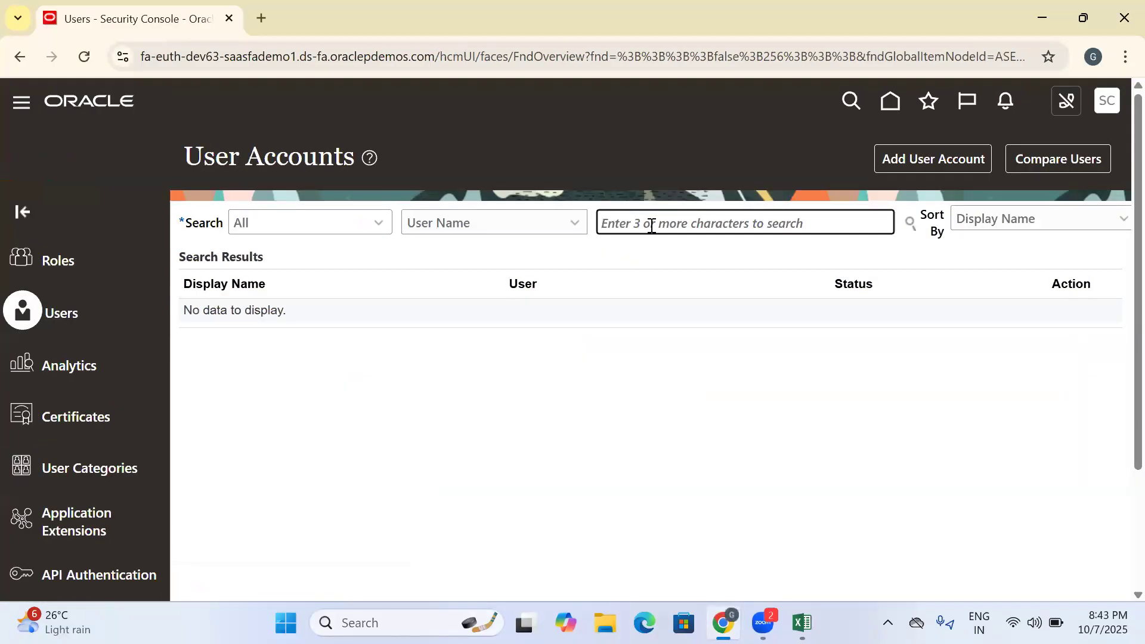
pyautogui.write('SCM_RED')
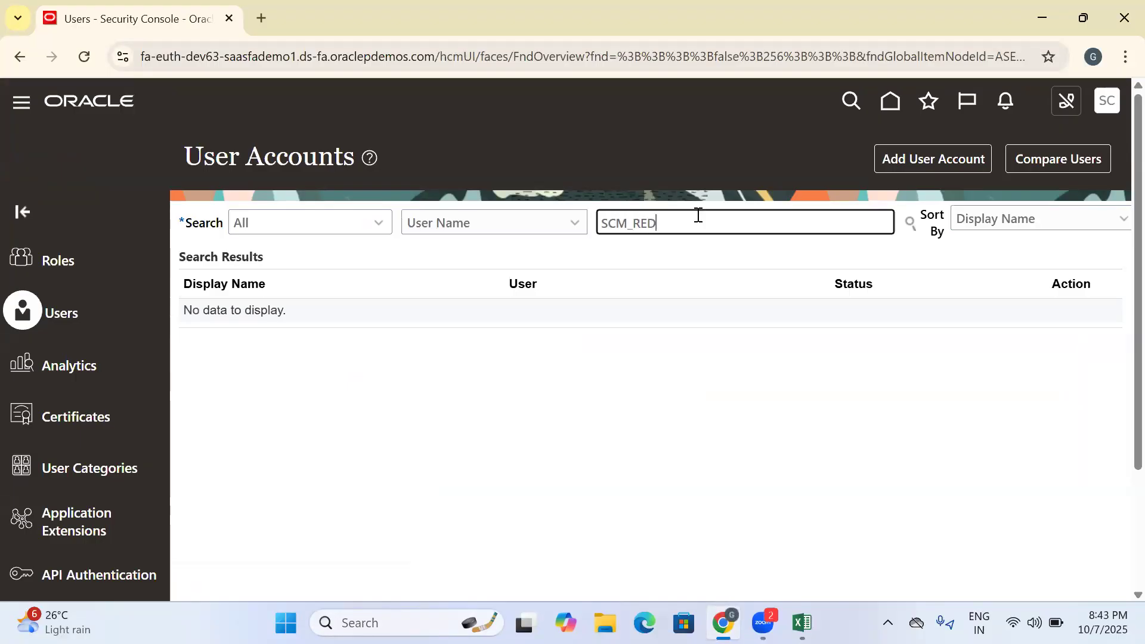
pyautogui.press('Return')
pyautogui.click(631, 326)
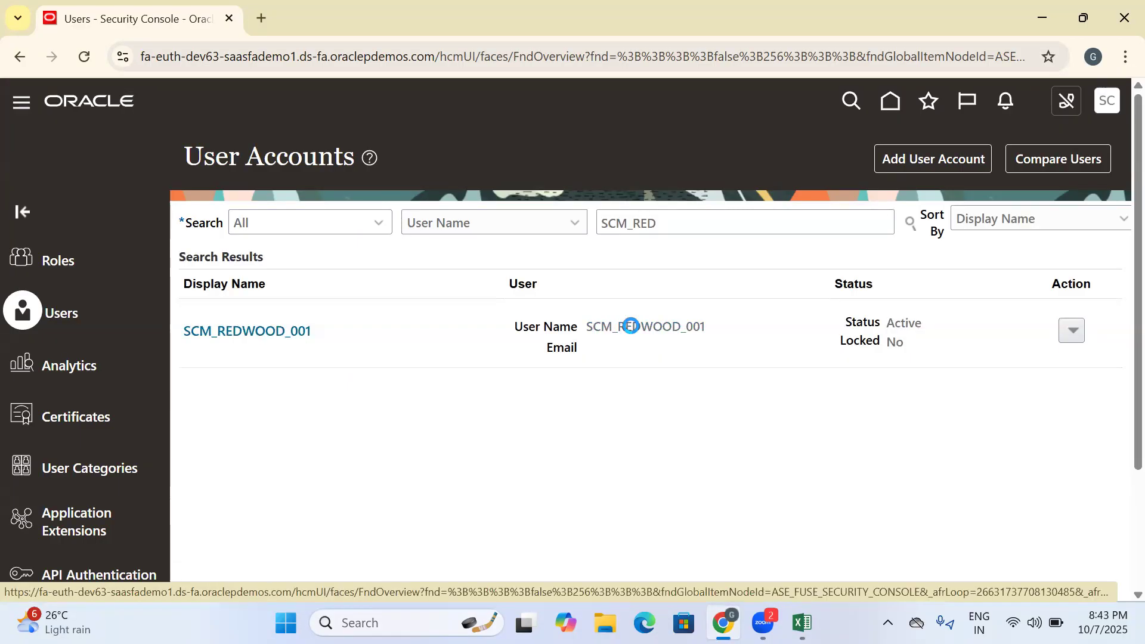
pyautogui.scroll(-3, 281, 392)
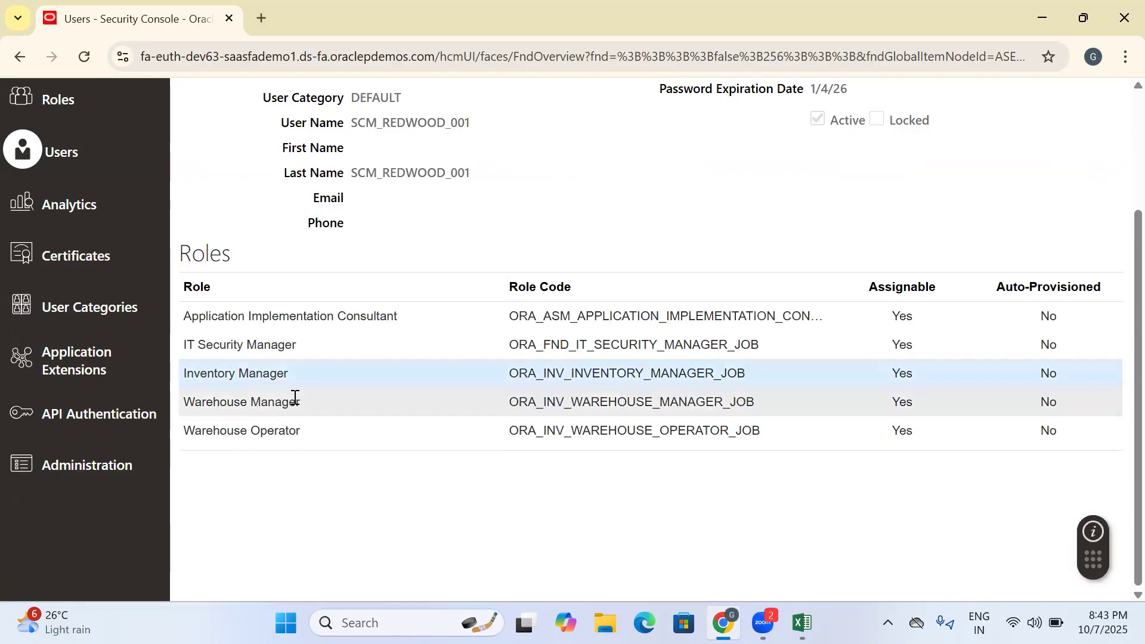
pyautogui.scroll(3, 749, 297)
pyautogui.click(1058, 159)
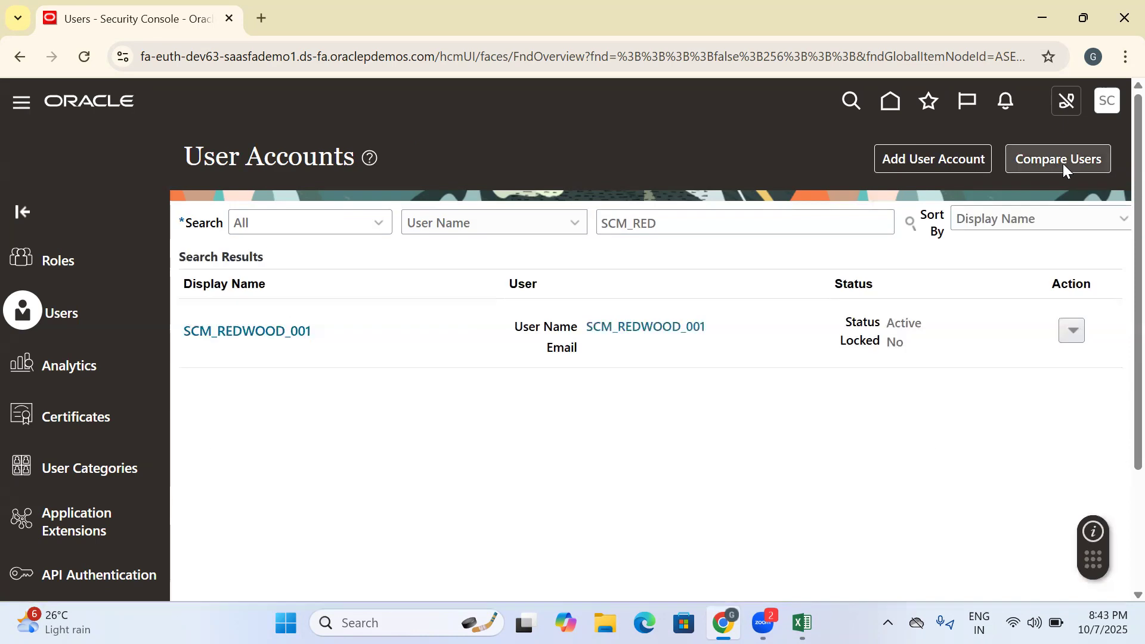
# - Open the Manage Users task for Users and Security in the Manufacturing and Supply Chain Materials Management setup
pyautogui.click(1107, 103)
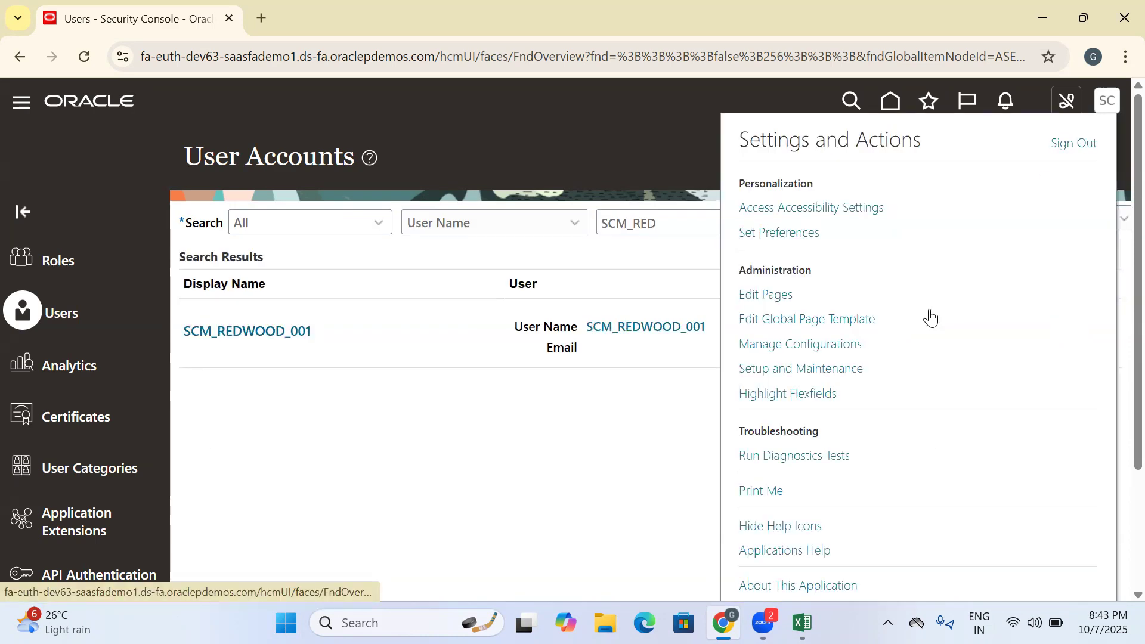
pyautogui.click(841, 370)
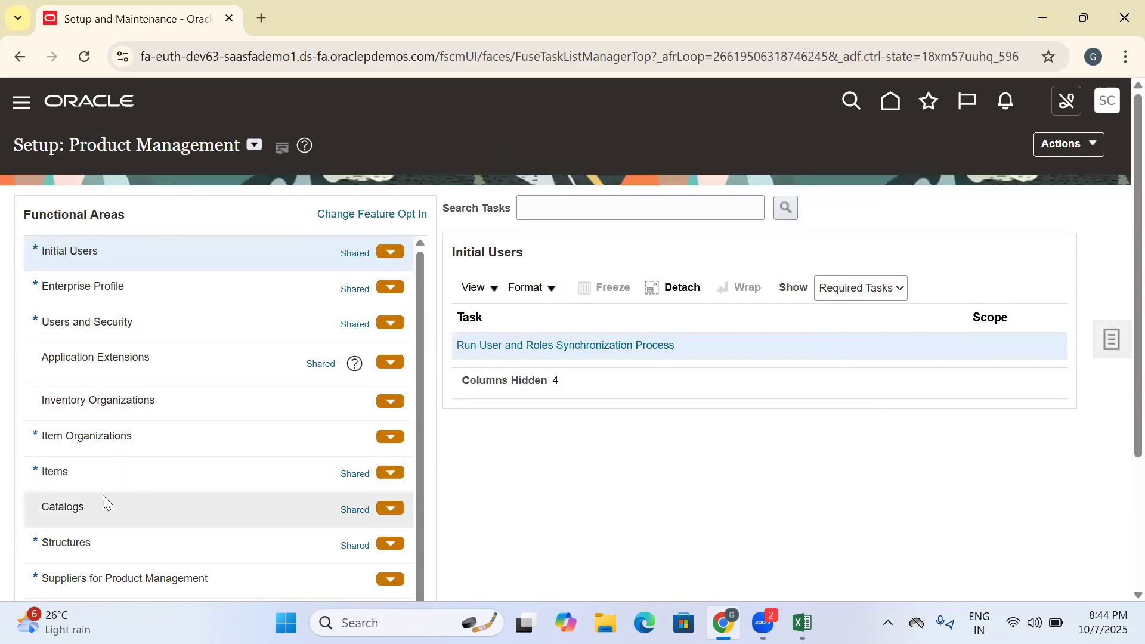
pyautogui.click(254, 149)
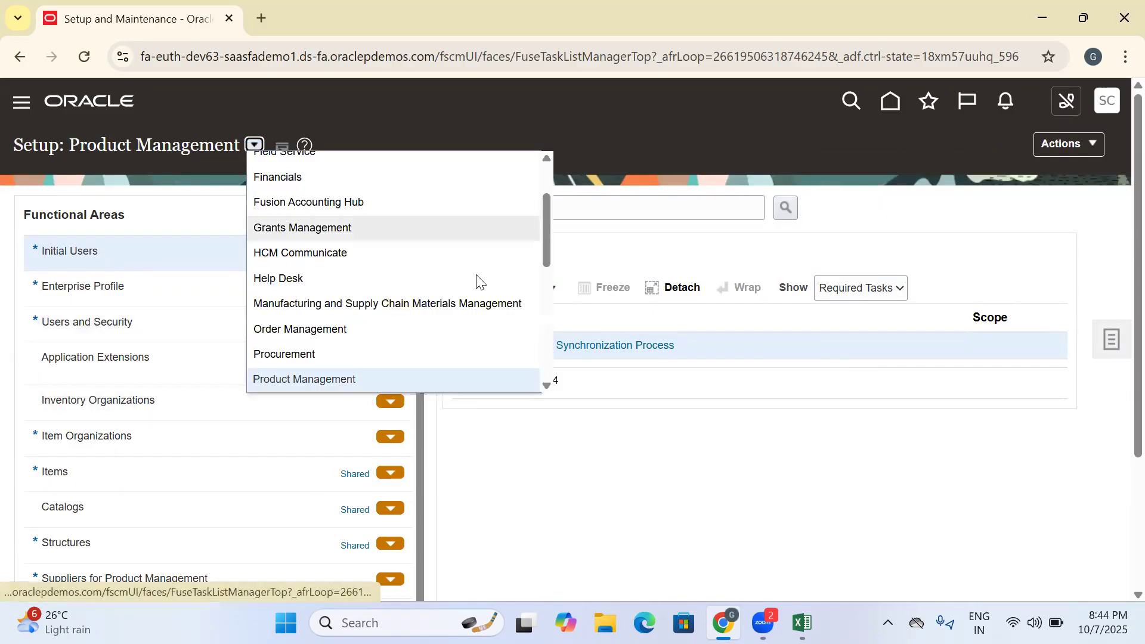
pyautogui.click(419, 309)
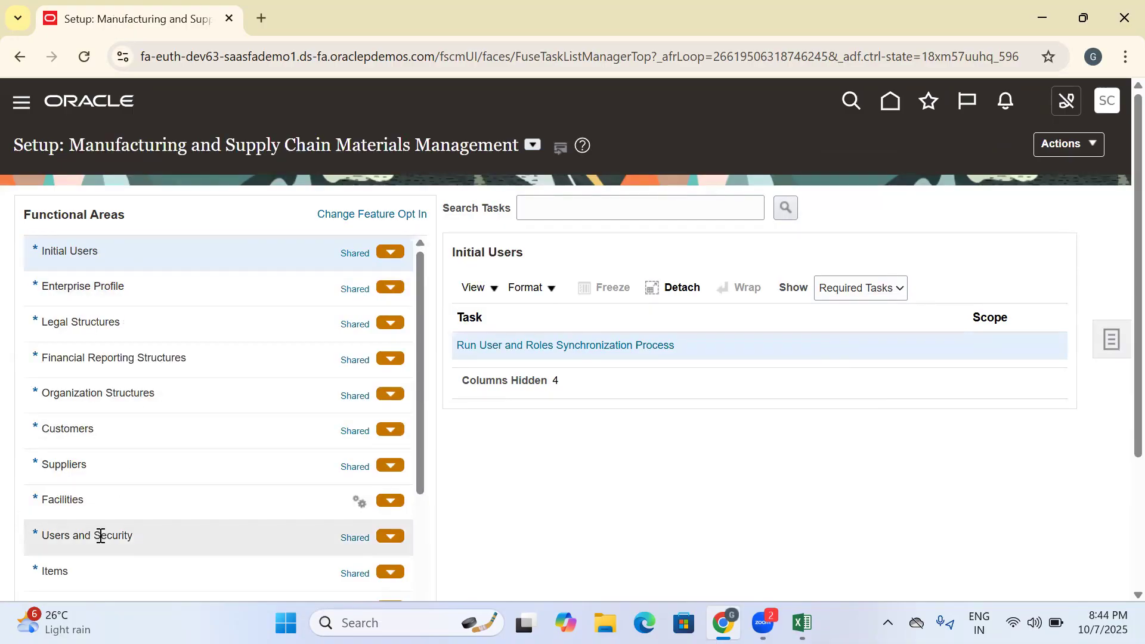
pyautogui.click(91, 539)
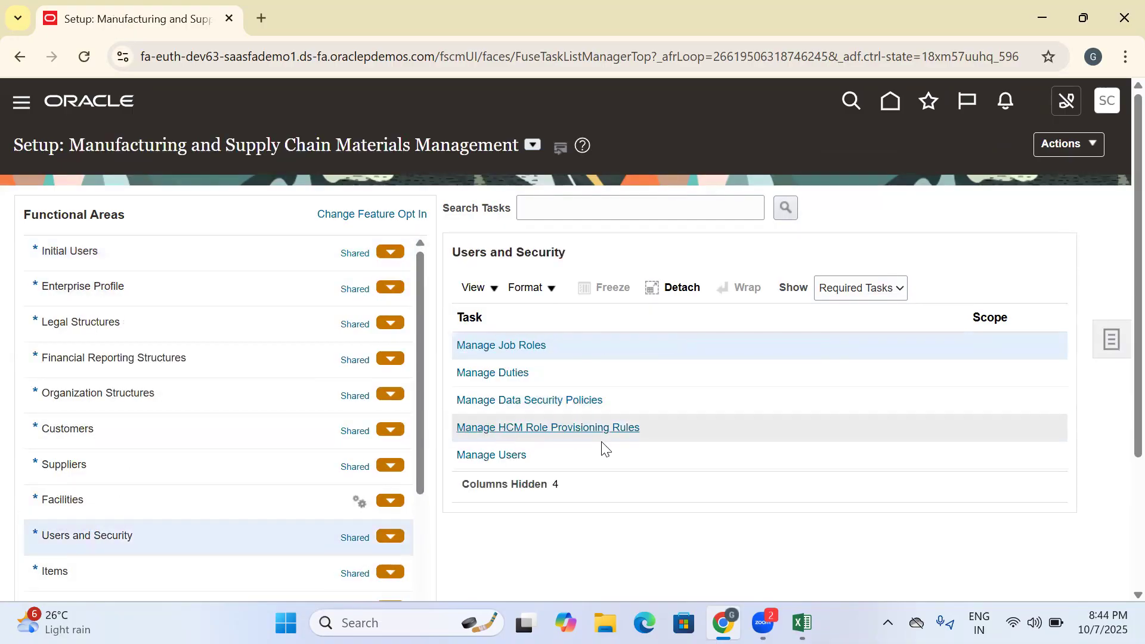
pyautogui.click(510, 455)
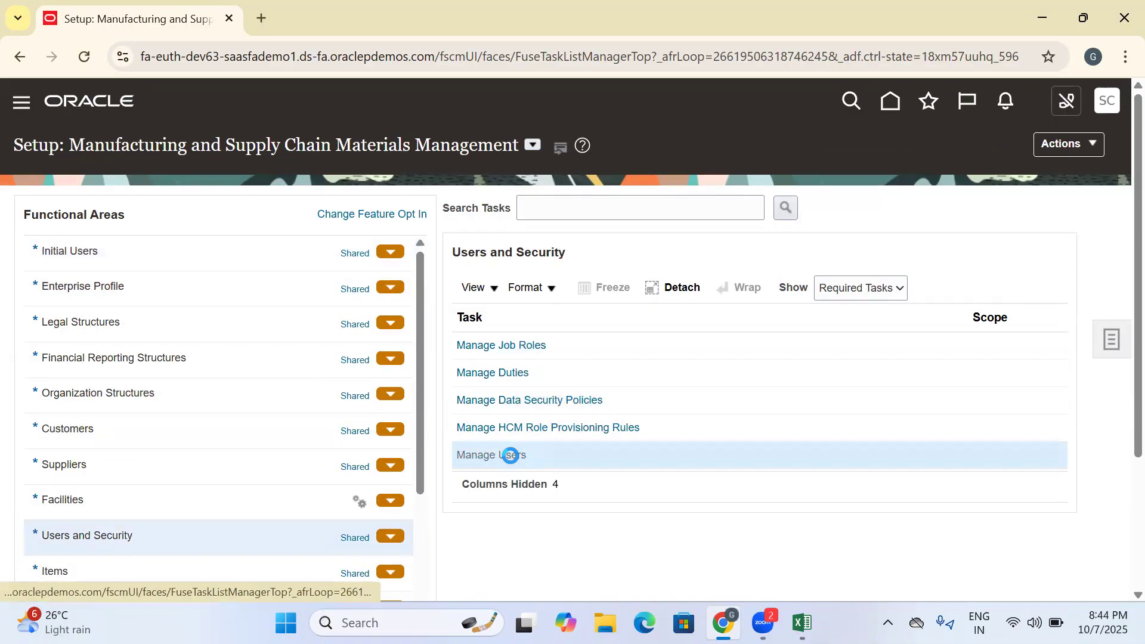
# - Start a new user with the last name SCM_REDWOOD_001 and fill in the user's email
pyautogui.click(103, 259)
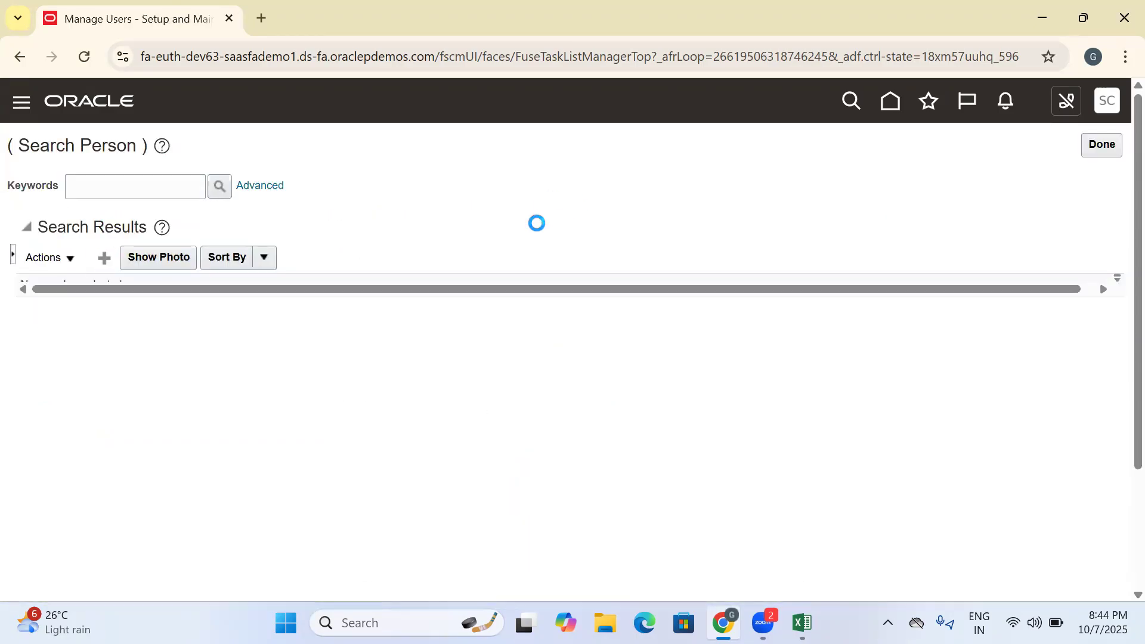
pyautogui.click(199, 252)
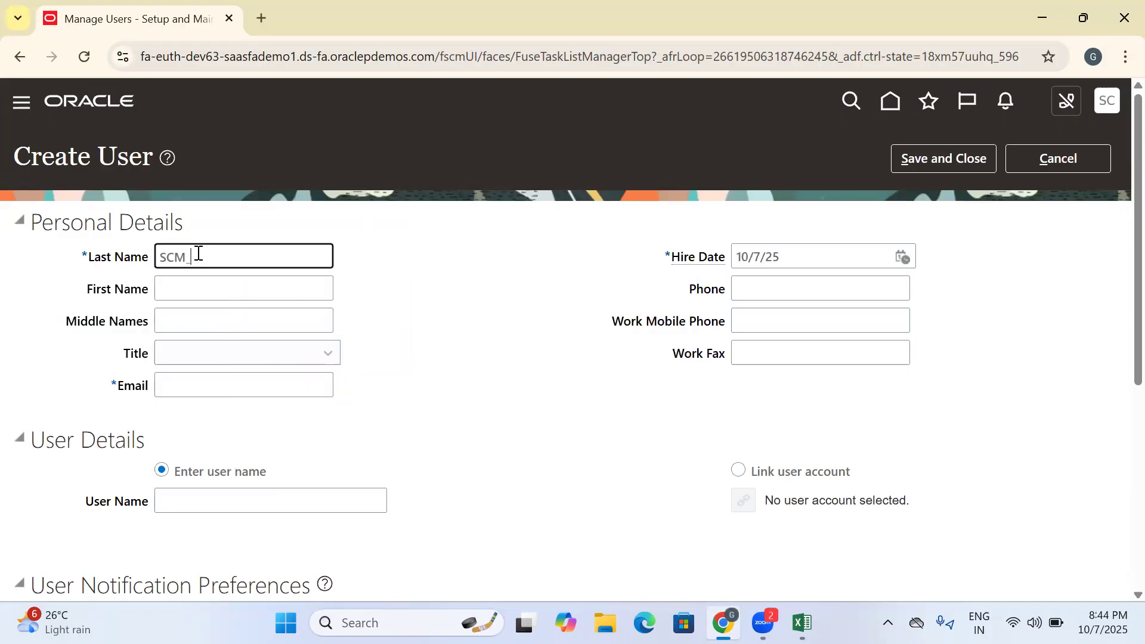
pyautogui.moveTo(321, 266); pyautogui.dragTo(92, 271)
pyautogui.hotkey('ctrl', 'c')
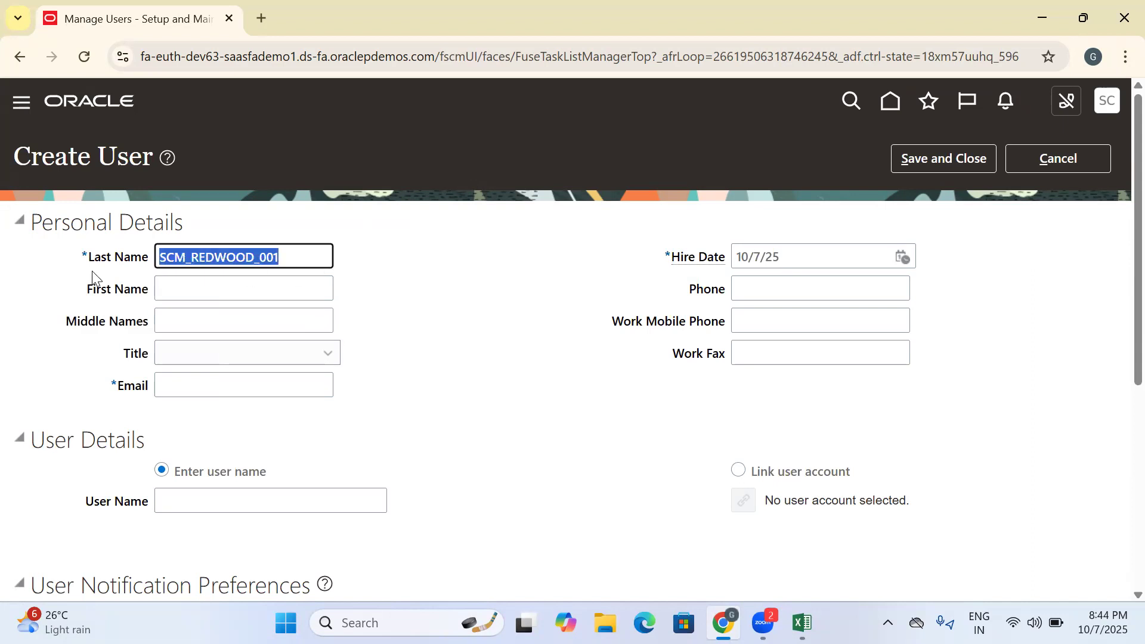
pyautogui.click(194, 387)
pyautogui.hotkey('ctrl', 'v')
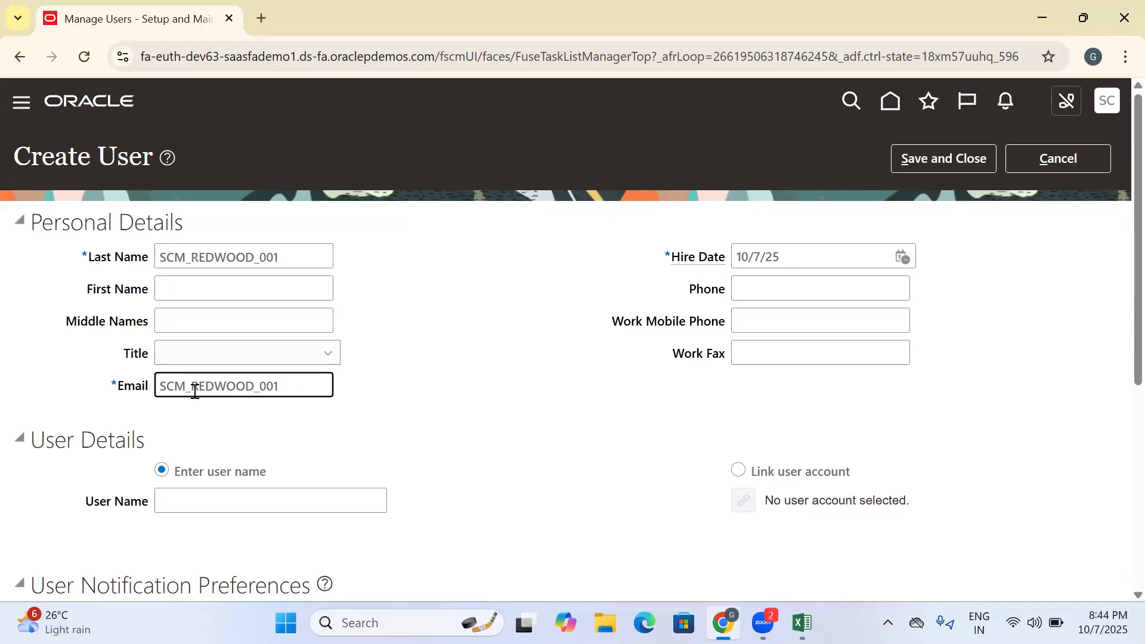
pyautogui.write('@GMAIL.COM')
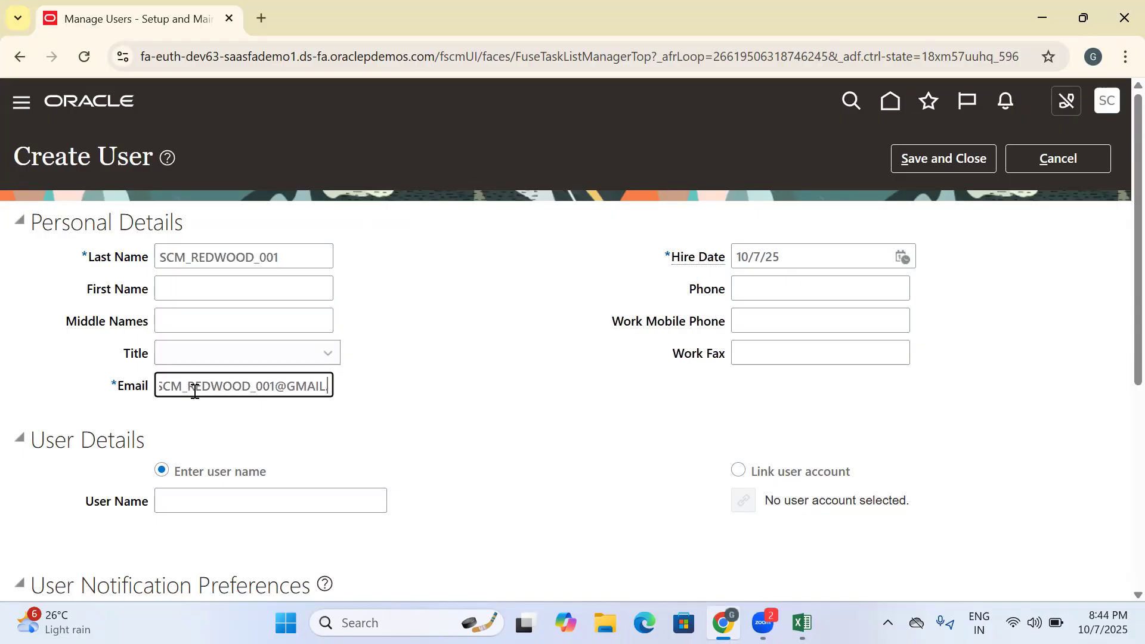
pyautogui.click(421, 422)
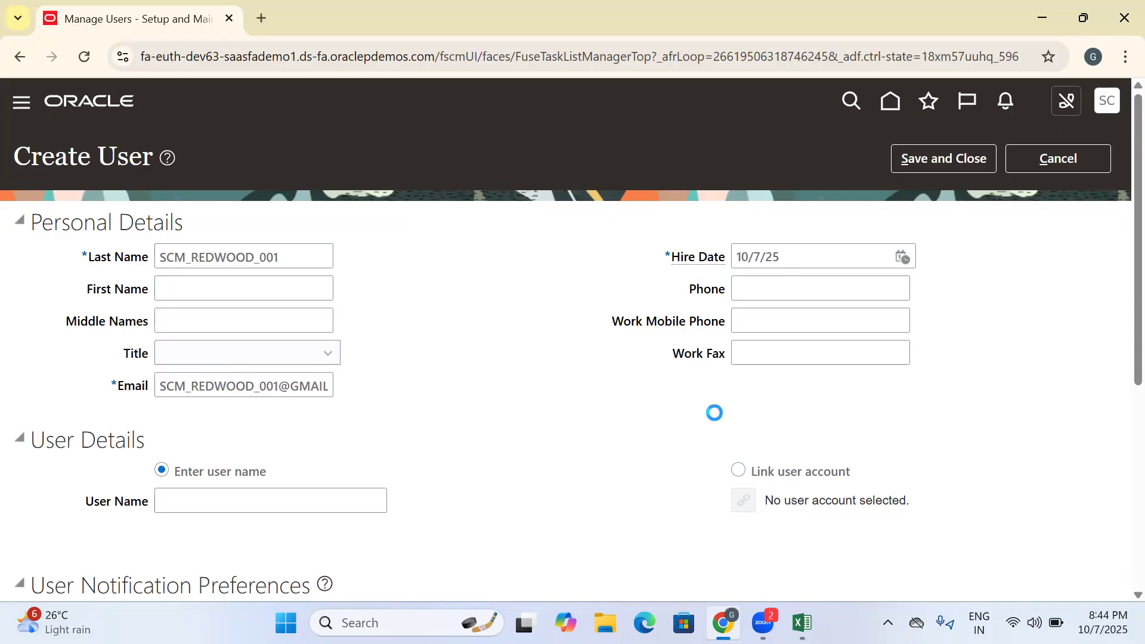
# - Link the new user to the existing user account SCM_REDWOOD_001
pyautogui.click(738, 470)
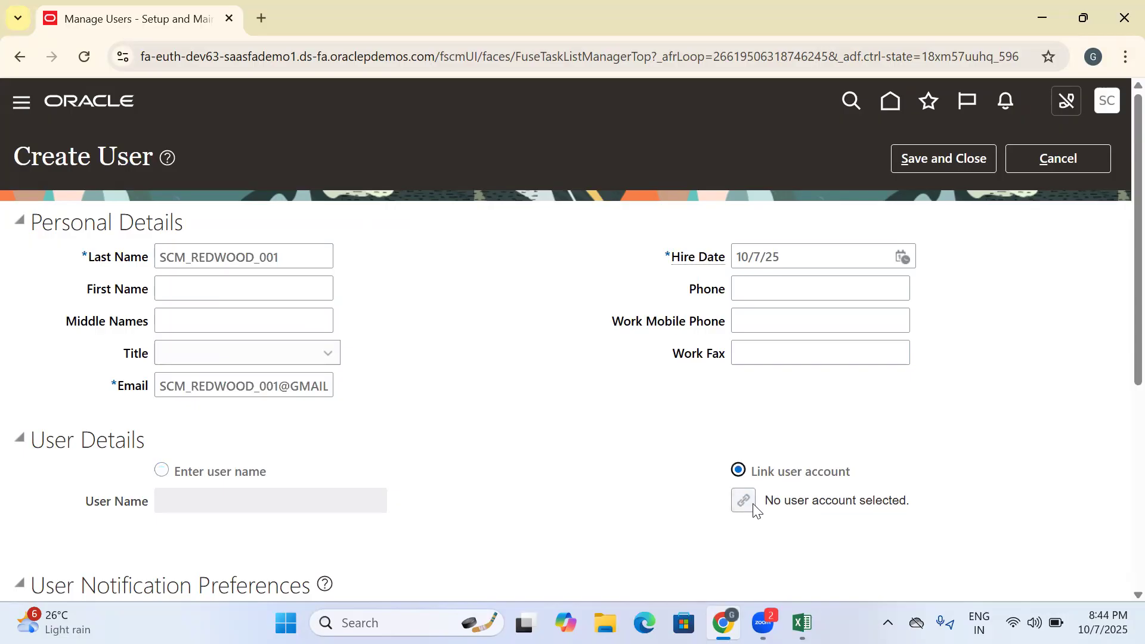
pyautogui.click(744, 501)
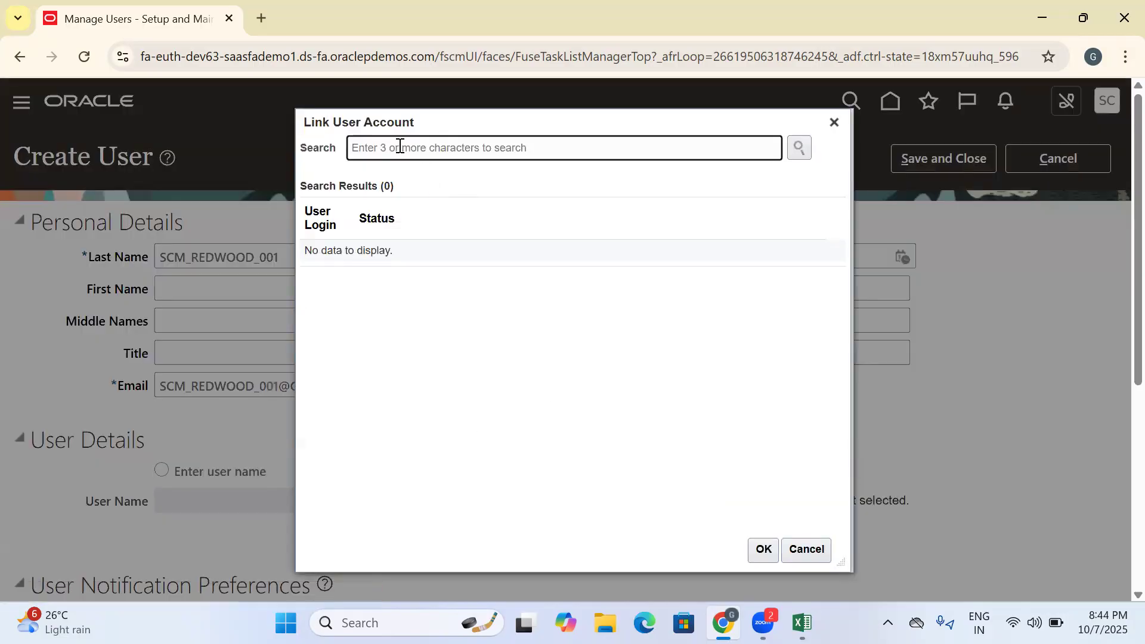
pyautogui.hotkey('ctrl', 'v')
pyautogui.click(799, 148)
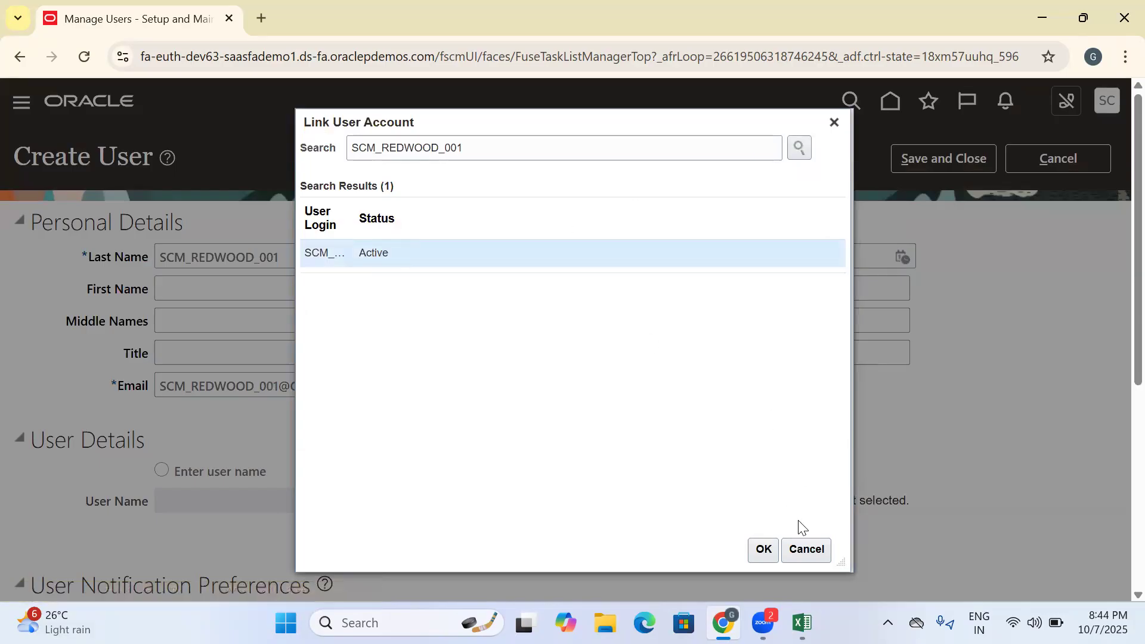
pyautogui.click(769, 552)
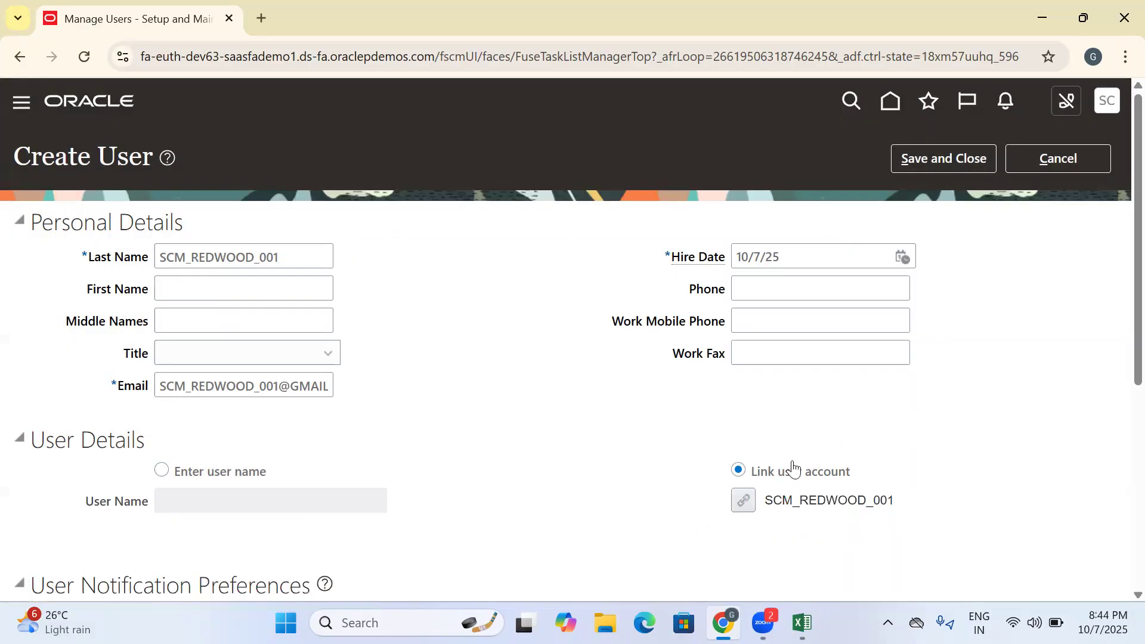
pyautogui.scroll(-6, 823, 274)
pyautogui.moveTo(875, 117); pyautogui.dragTo(747, 119)
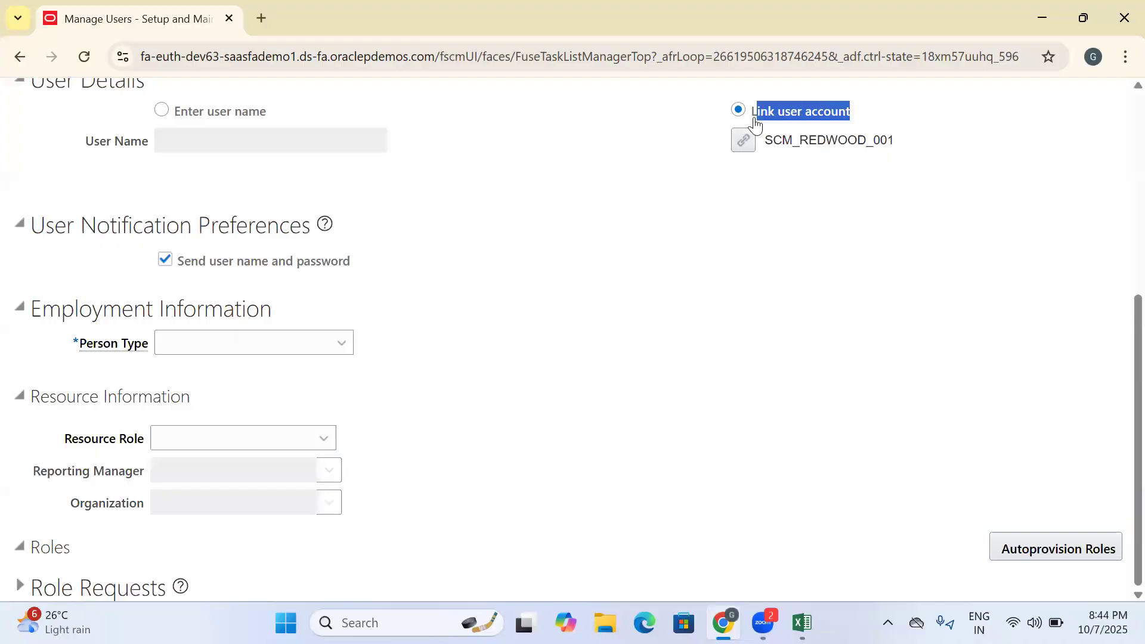
pyautogui.click(513, 222)
# - Turn off sending the user name and password, and set the person type to Employee
pyautogui.click(165, 260)
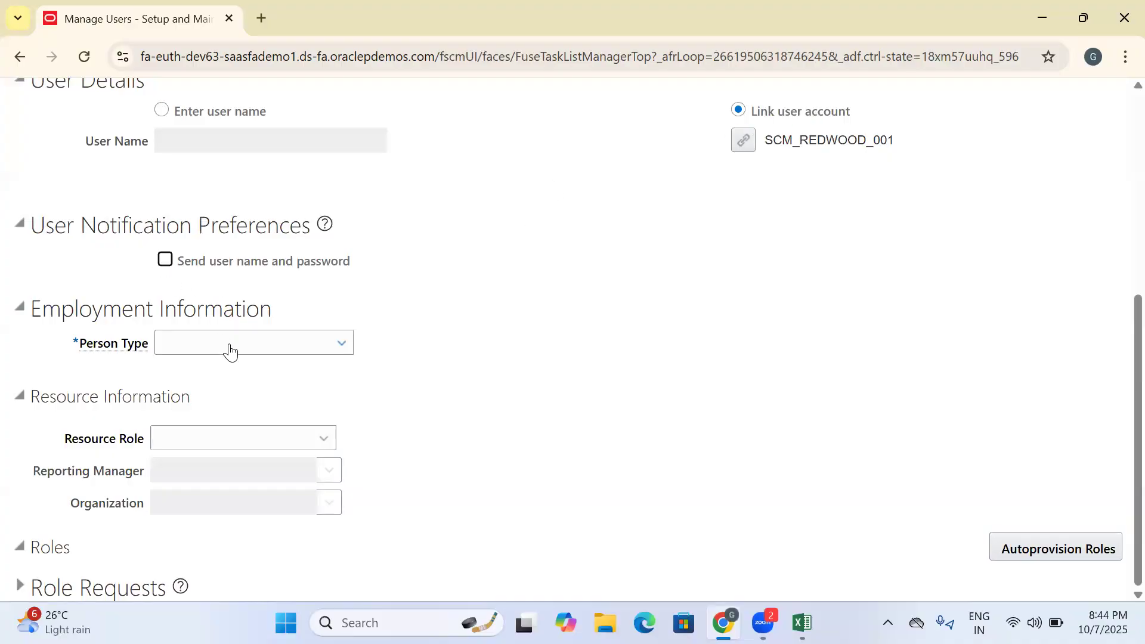
pyautogui.click(232, 349)
pyautogui.click(161, 265)
pyautogui.click(161, 265)
pyautogui.click(272, 352)
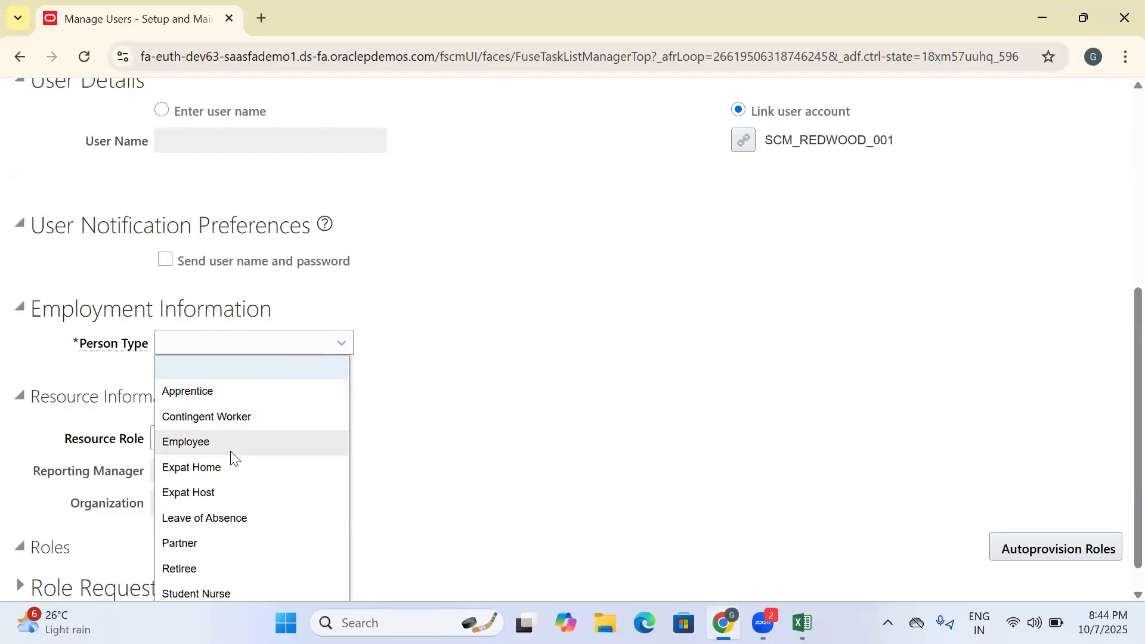
pyautogui.click(233, 445)
# - Set the legal employer to US1 Legal Entity and the business unit to US1 Business Unit
pyautogui.click(203, 375)
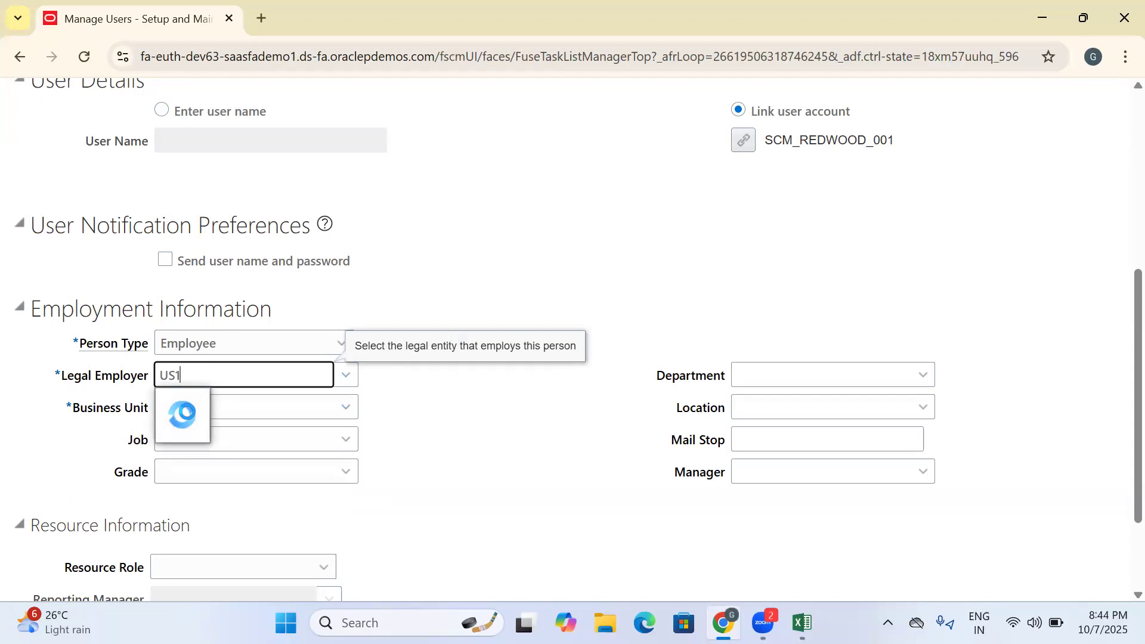
pyautogui.click(192, 401)
pyautogui.click(196, 404)
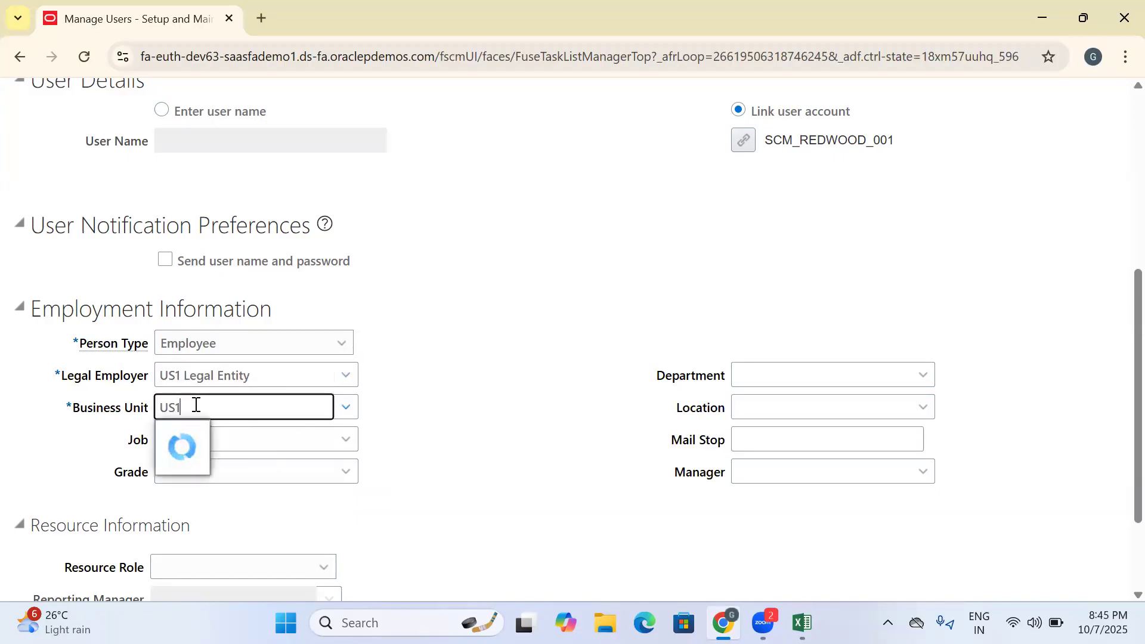
pyautogui.click(226, 432)
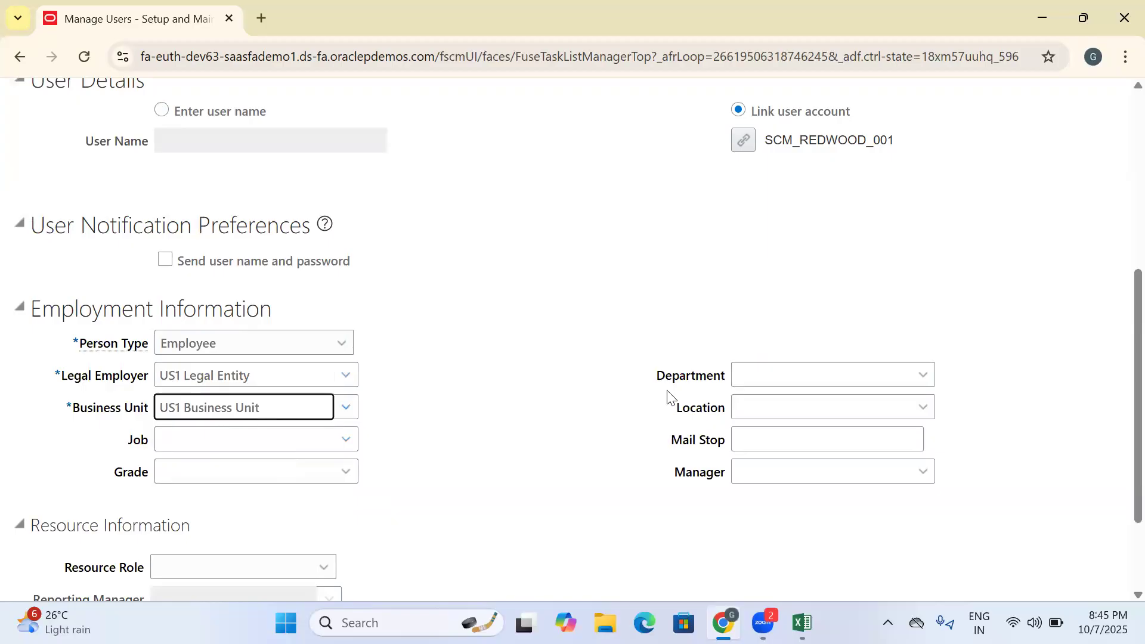
pyautogui.scroll(-2, 620, 390)
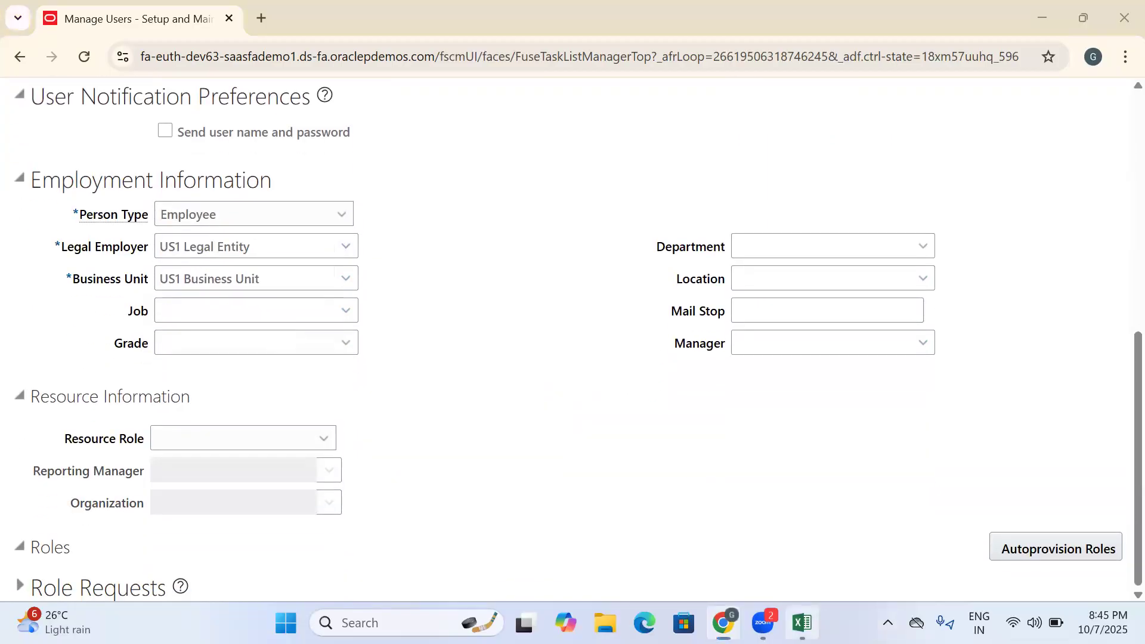
# - Switch to Excel and review the recorded Interorg Transfer setup tasks and earlier entries in the Training Doc sheet
pyautogui.hotkey('alt', 'Tab')
pyautogui.scroll(2, 858, 460)
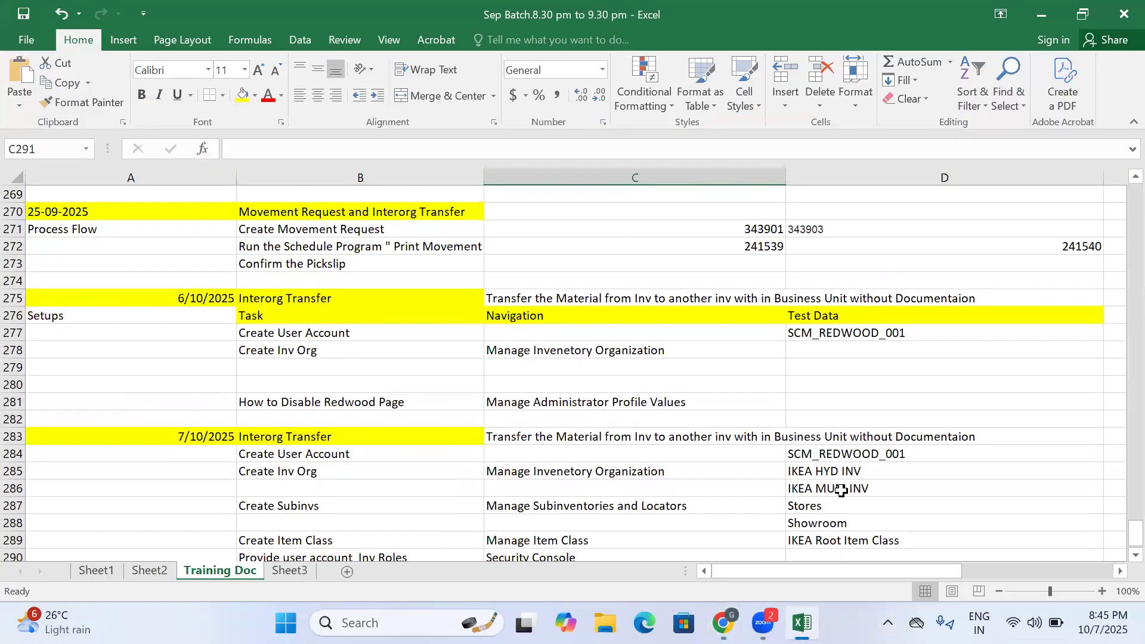
pyautogui.scroll(2, 841, 490)
pyautogui.scroll(1, 826, 430)
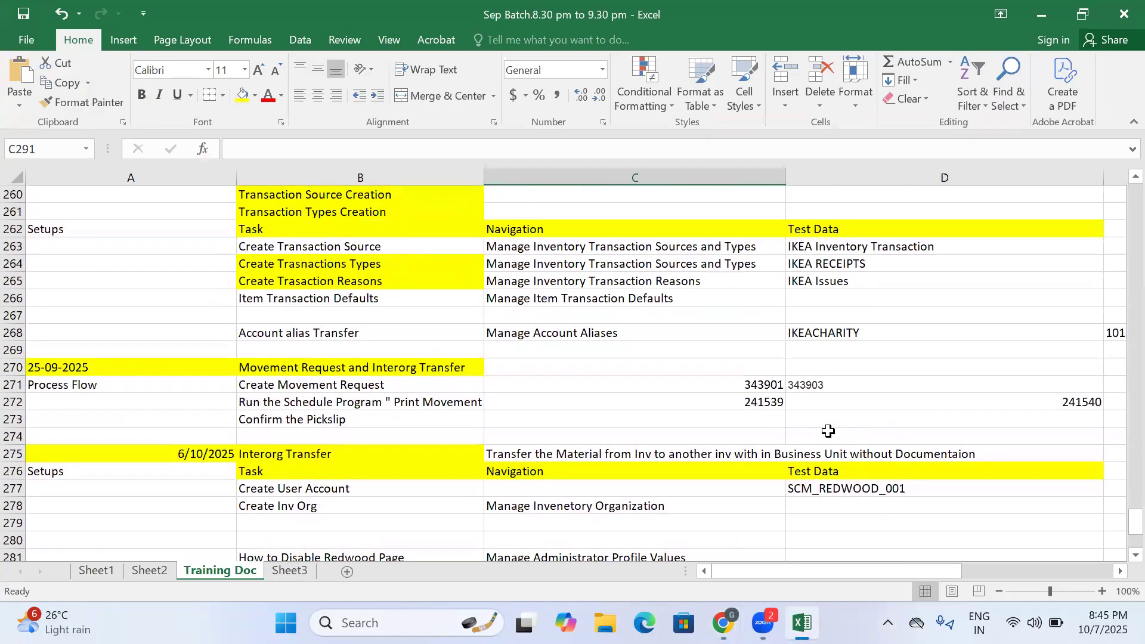
pyautogui.scroll(-5, 483, 454)
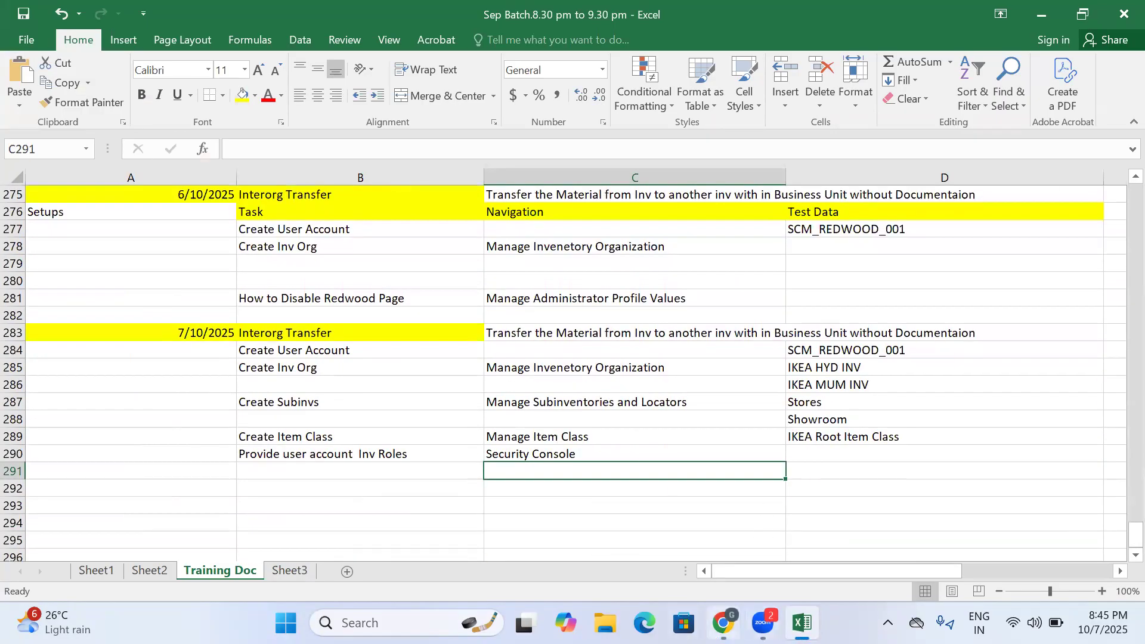
# - Switch back to Oracle Fusion in Chrome, and save and close the new user
pyautogui.hotkey('alt', 'Tab')
pyautogui.scroll(10, 584, 382)
pyautogui.click(930, 116)
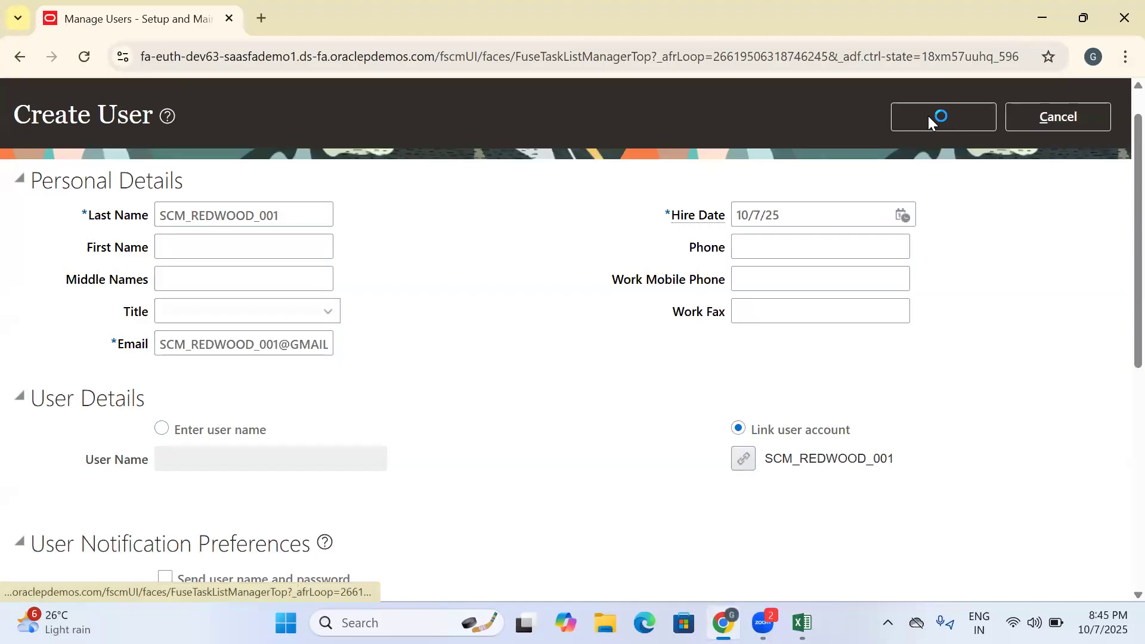
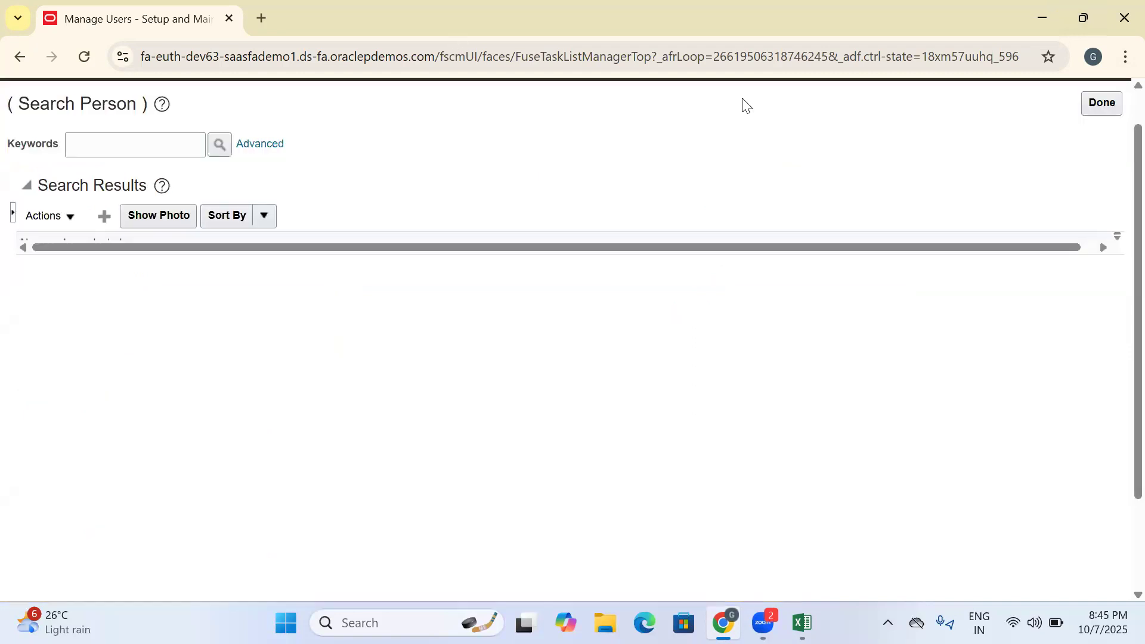
# - Leave the user search, return to the home page and open the Product Management area
pyautogui.click(1109, 103)
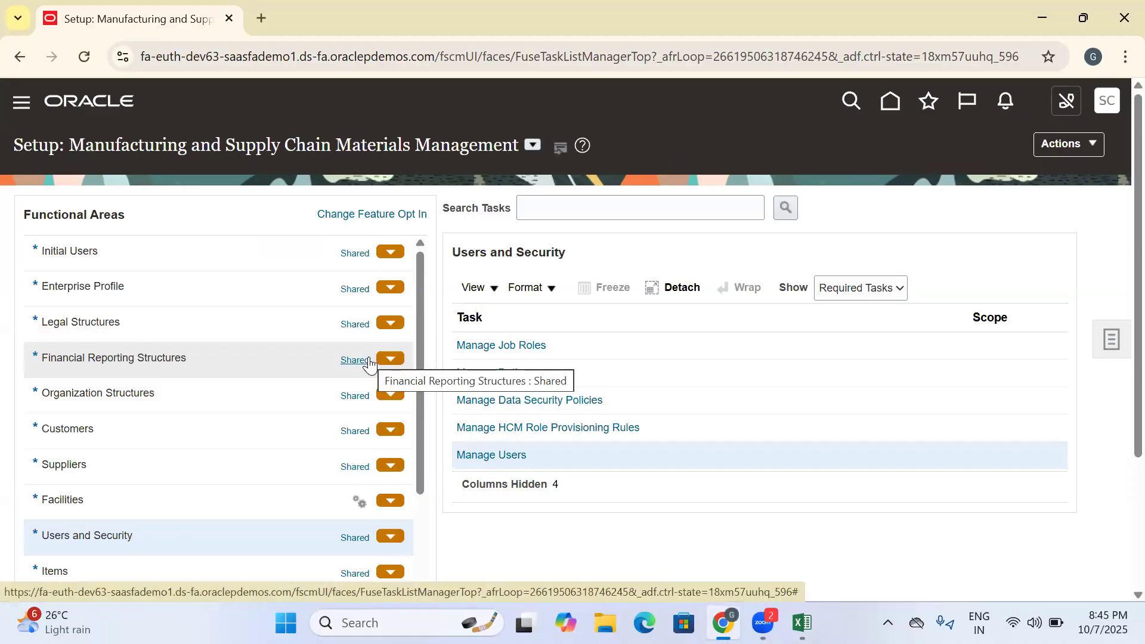
pyautogui.click(890, 102)
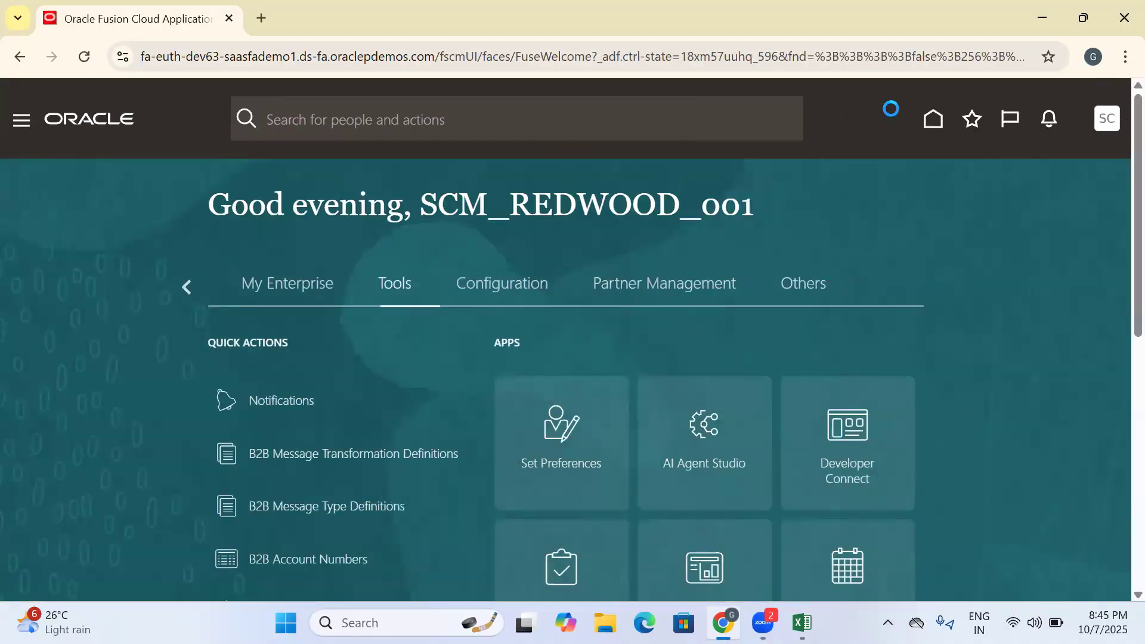
pyautogui.click(188, 286)
pyautogui.click(189, 287)
pyautogui.click(188, 286)
pyautogui.click(188, 286)
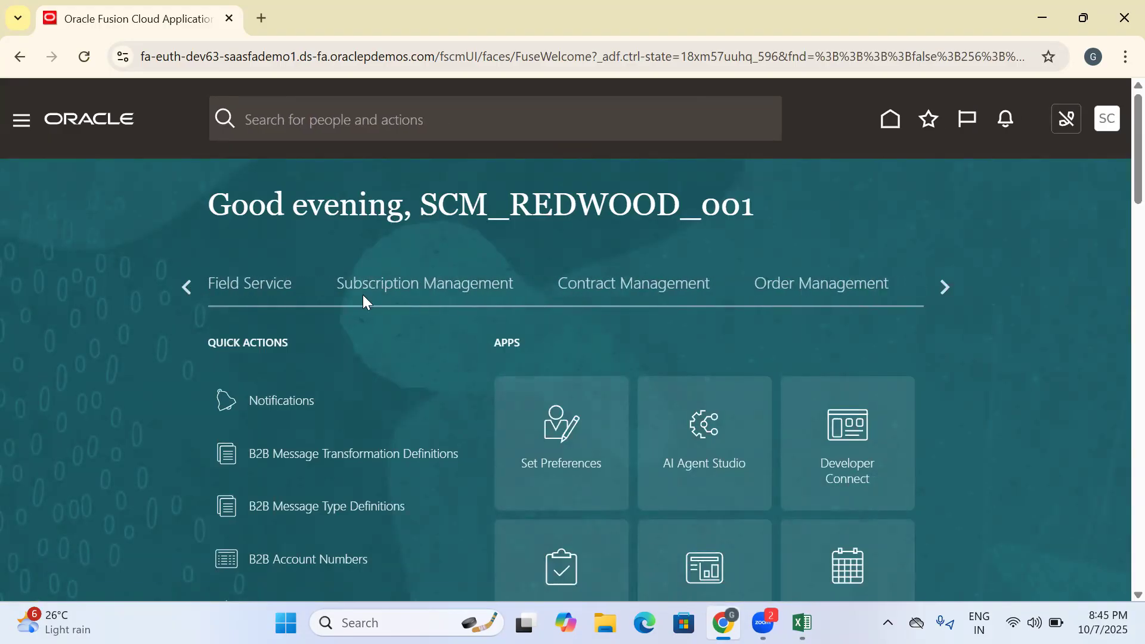
pyautogui.click(185, 288)
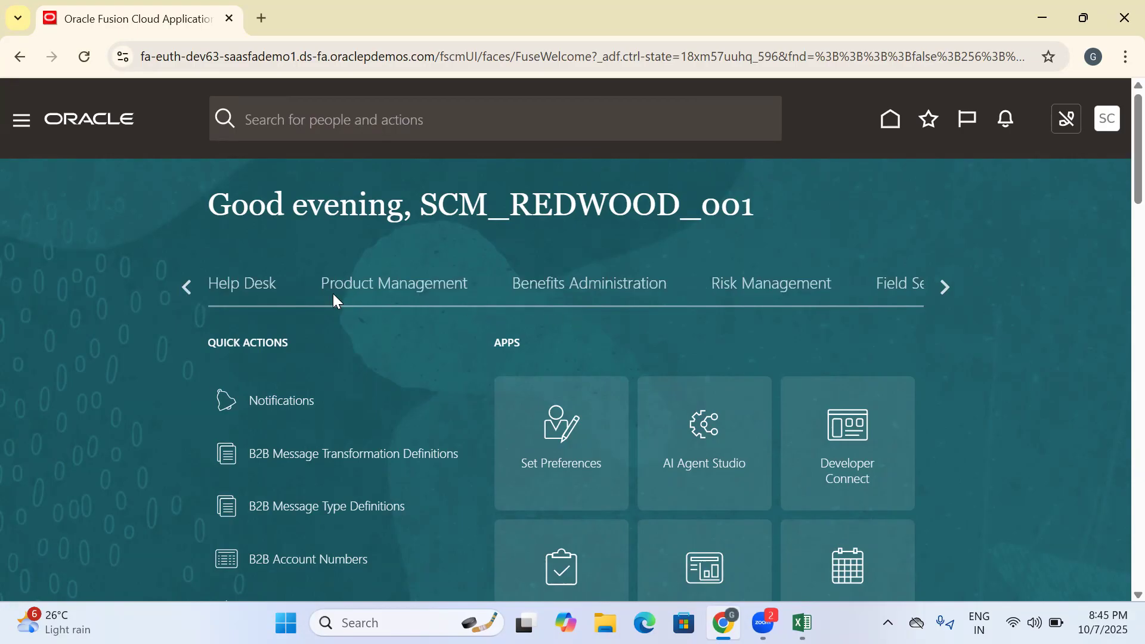
pyautogui.click(368, 285)
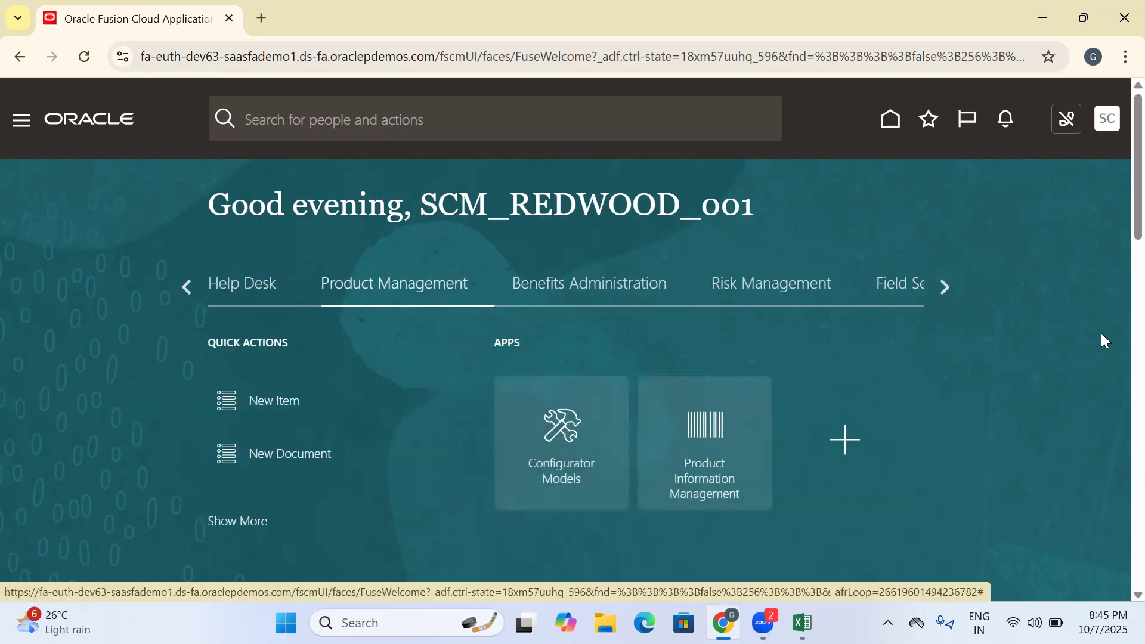
# - Switch to Excel and record the task Create Item in cell B291 of the Training Doc sheet
pyautogui.click(802, 623)
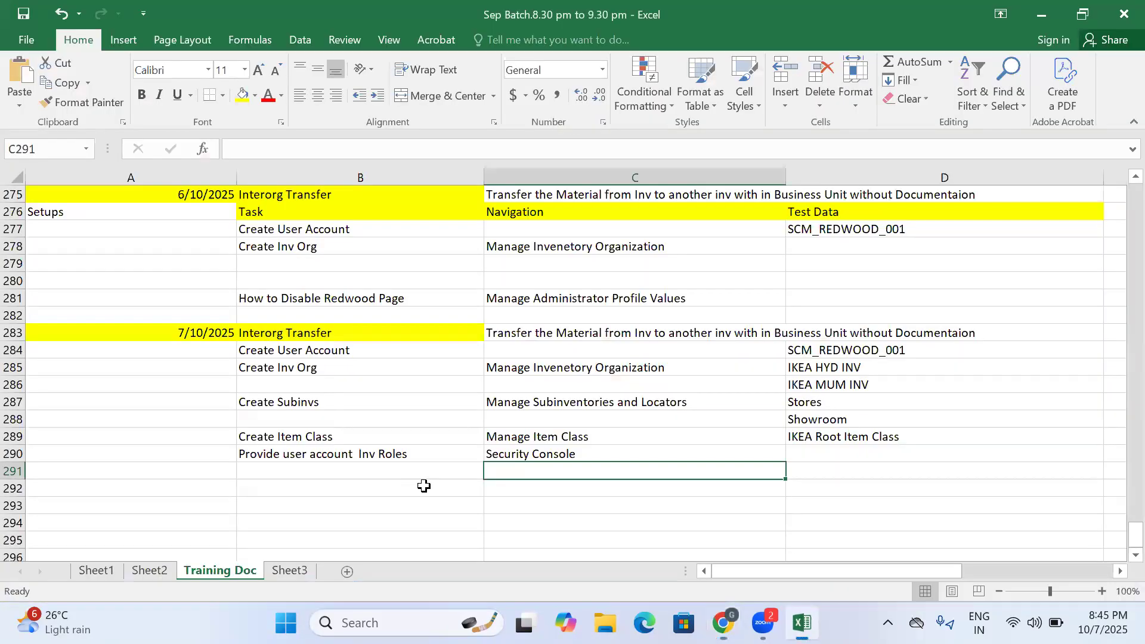
pyautogui.click(335, 470)
pyautogui.click(276, 485)
pyautogui.click(300, 471)
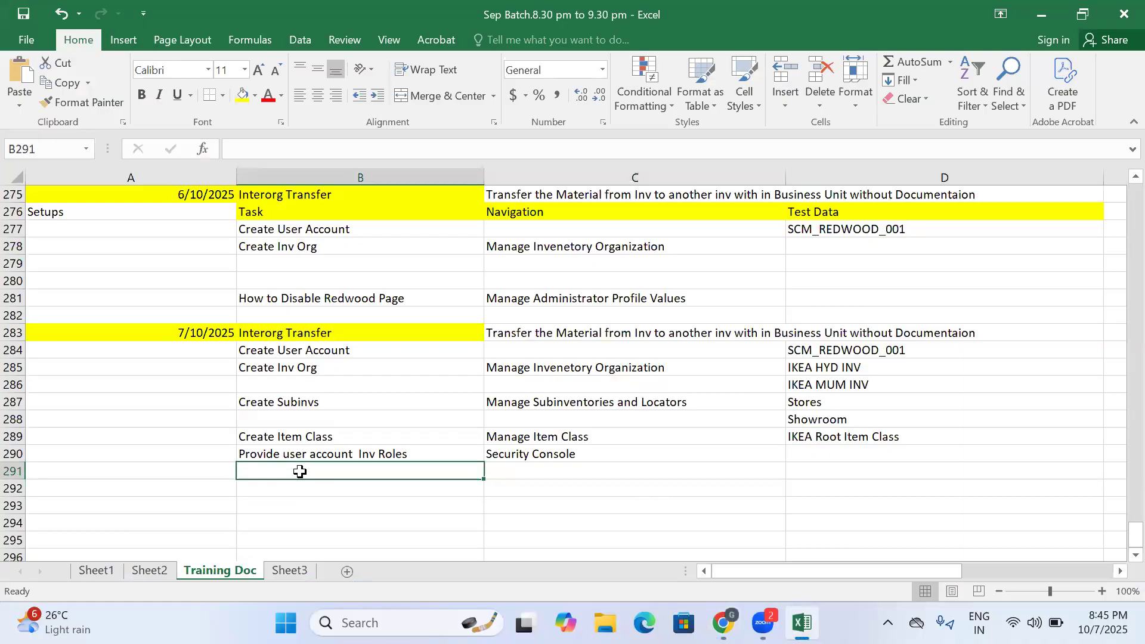
pyautogui.write('Create Item')
pyautogui.press('BackSpace')
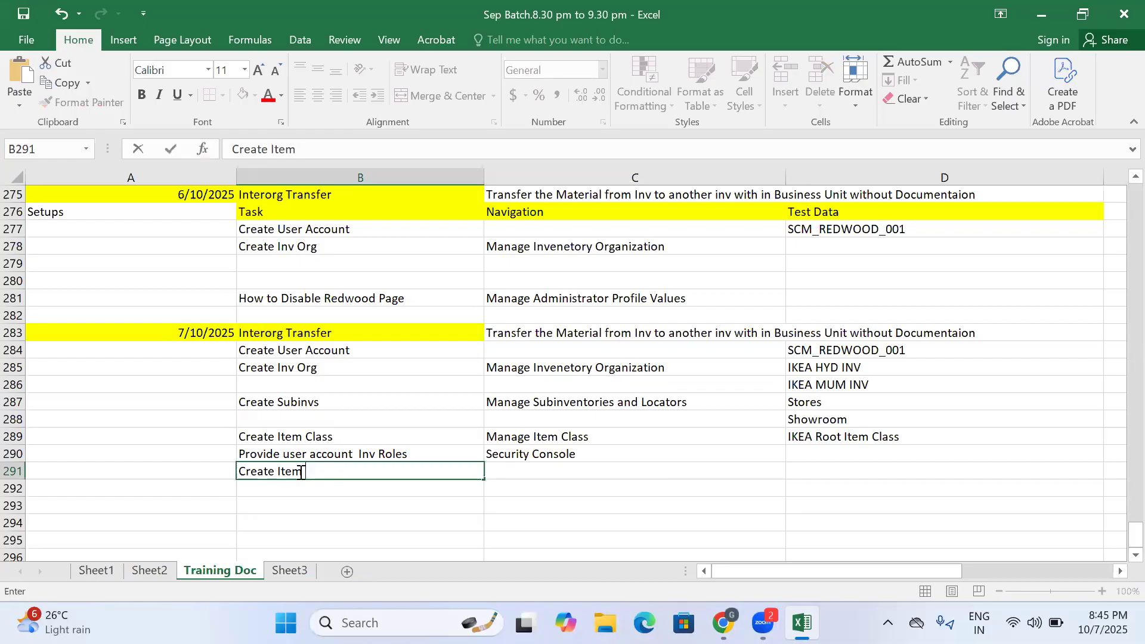
# - Enter Product Information Management as the navigation for the Create Item task in cell C291
pyautogui.click(596, 468)
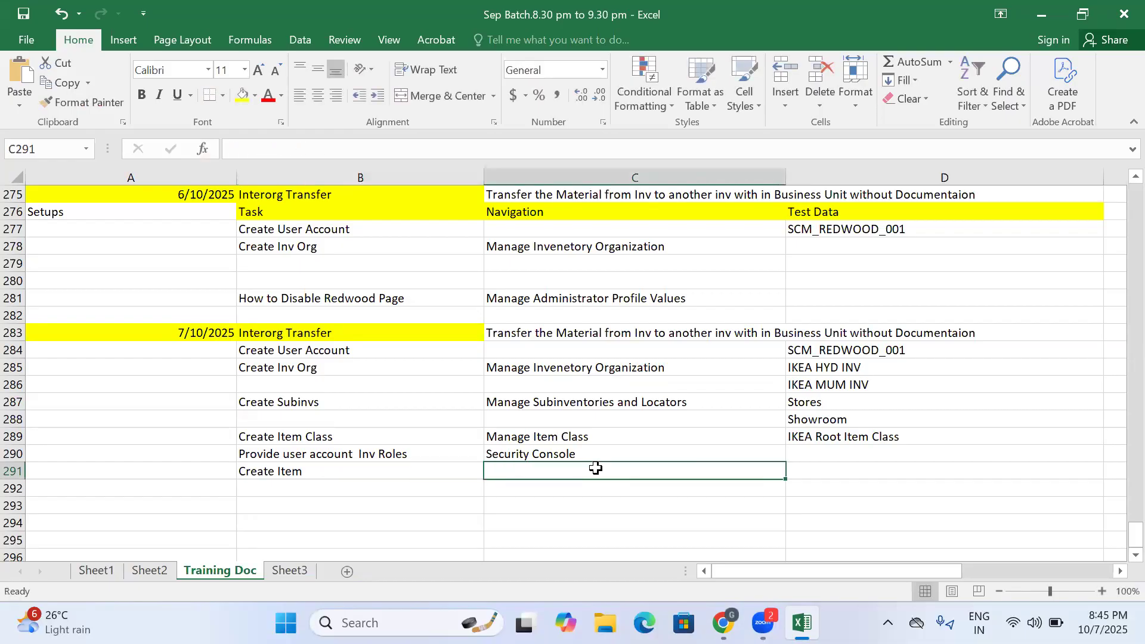
pyautogui.write('Produc')
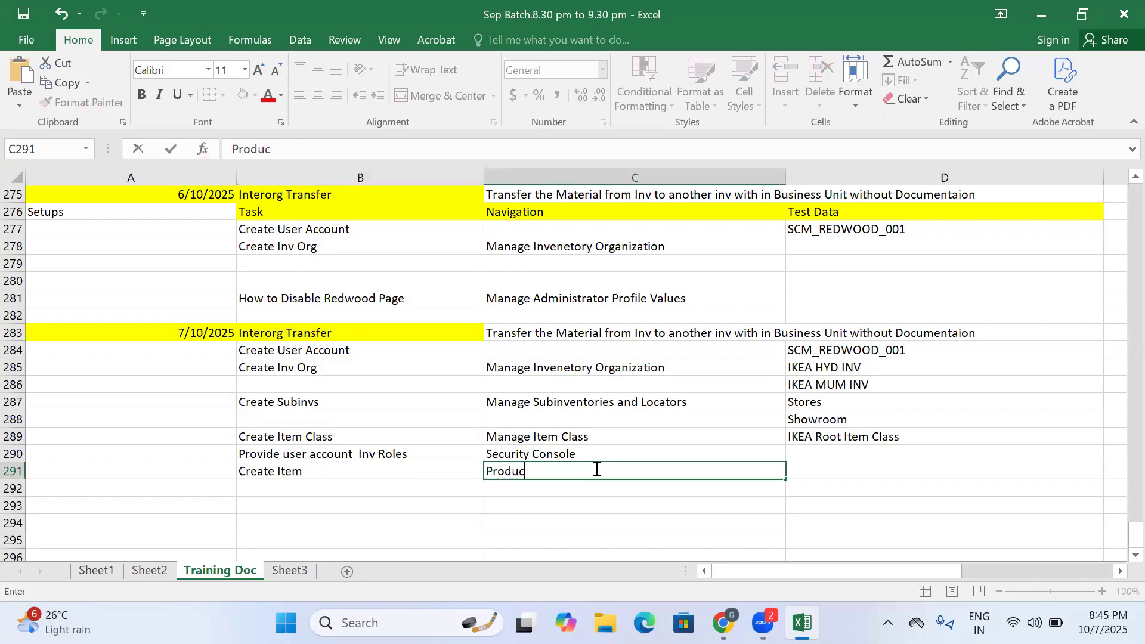
pyautogui.write('t Informat')
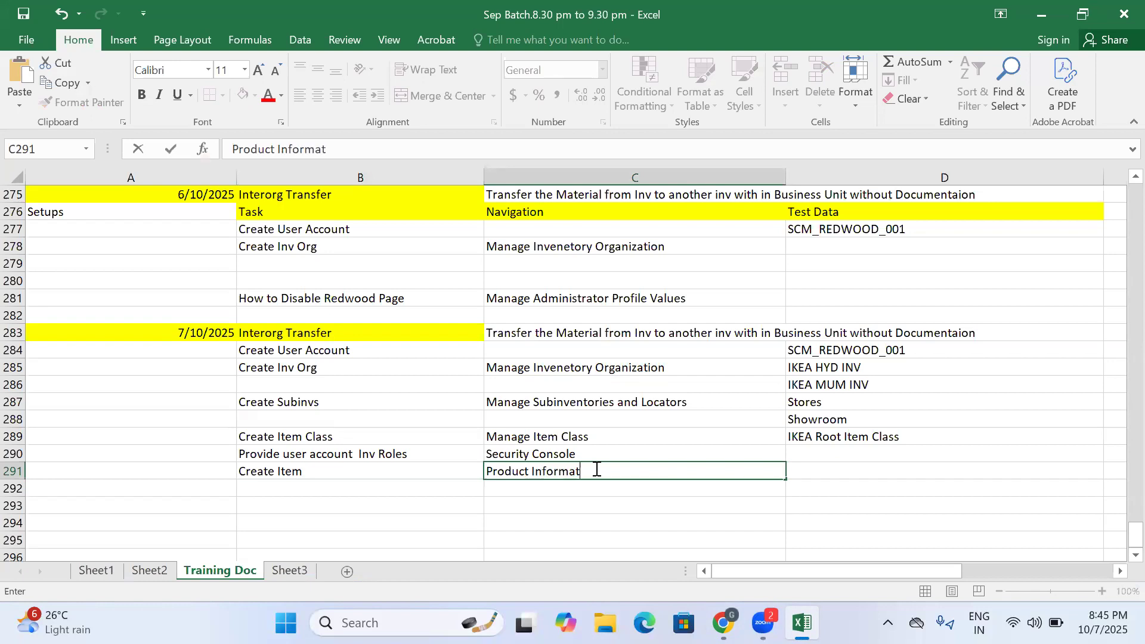
pyautogui.write('ion Management')
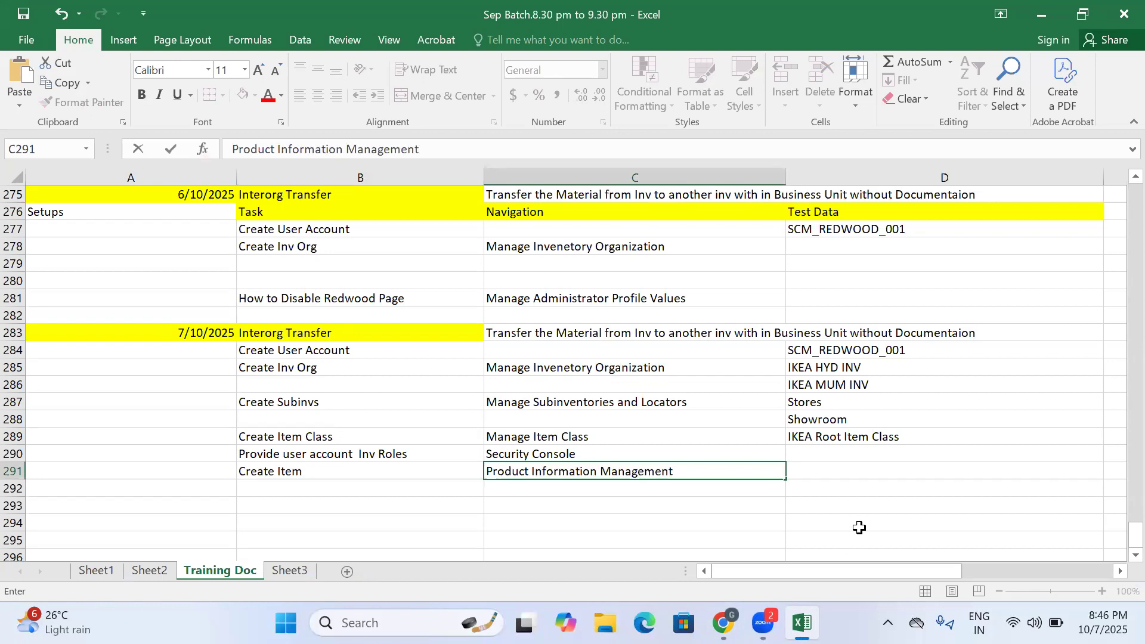
pyautogui.click(806, 469)
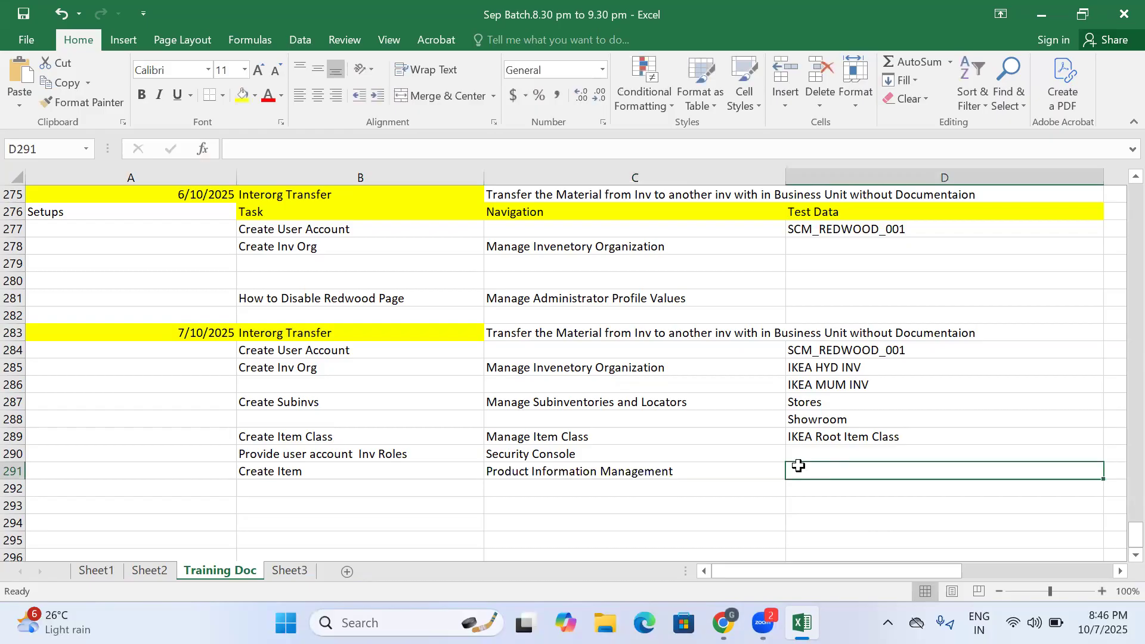
# - Switch back to Oracle Fusion in Chrome and start a new item in organization 000 with the IKEA Root Item Class
pyautogui.click(722, 622)
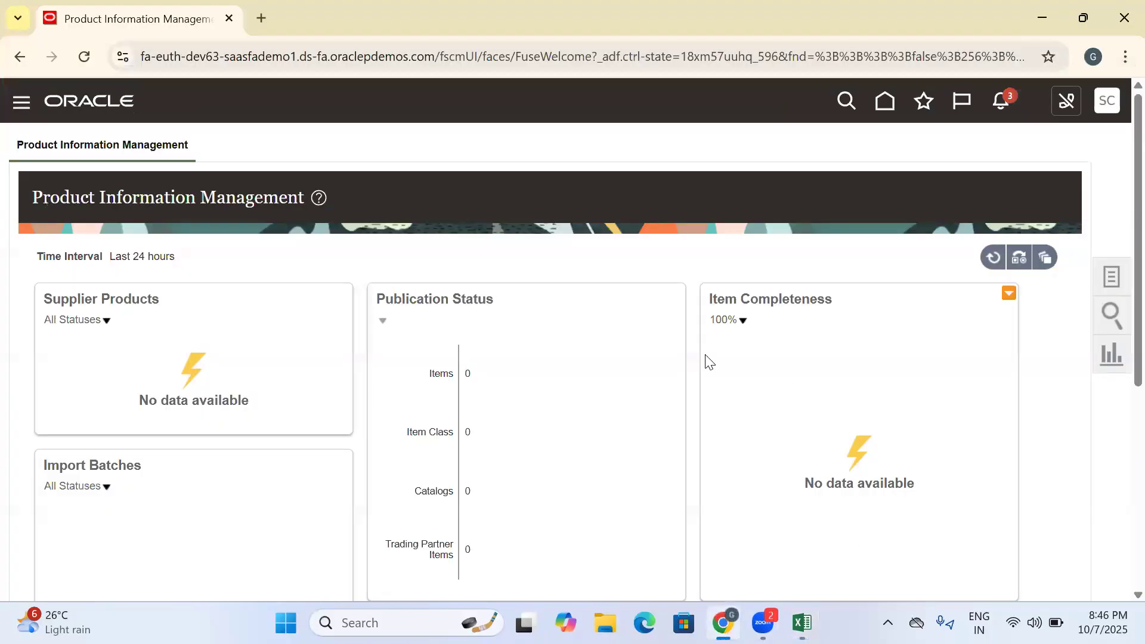
pyautogui.click(1108, 281)
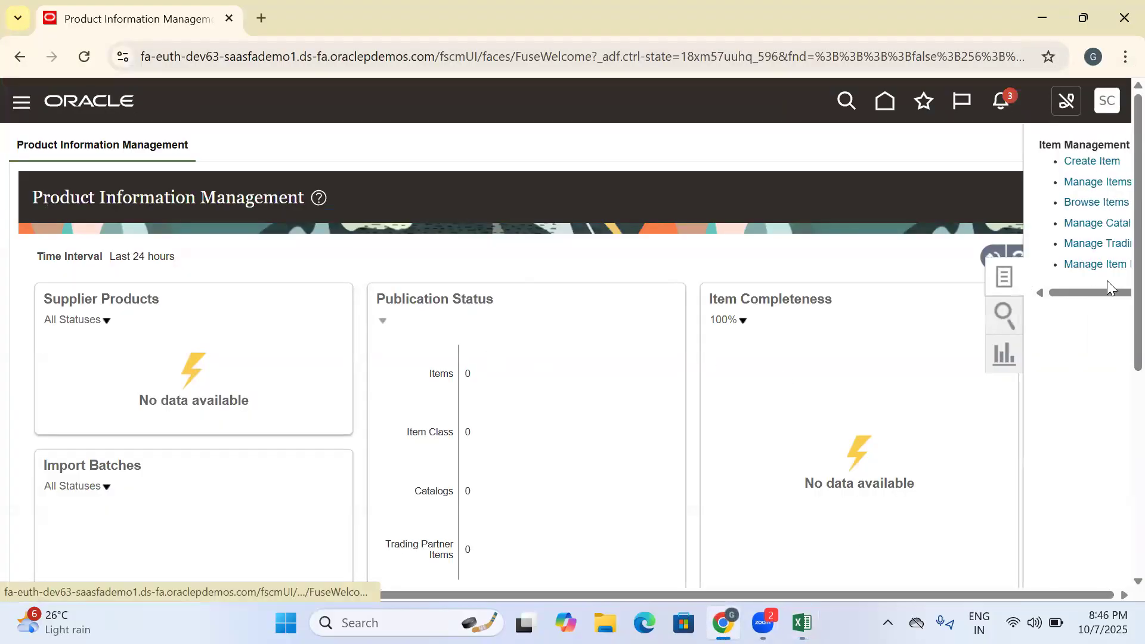
pyautogui.click(1011, 159)
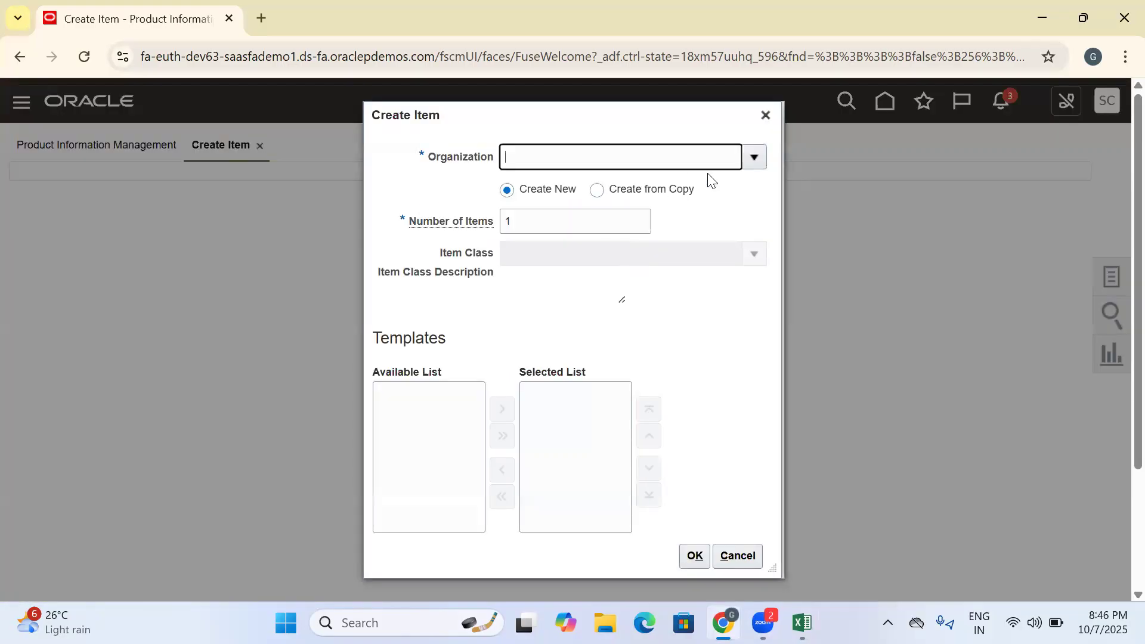
pyautogui.click(754, 159)
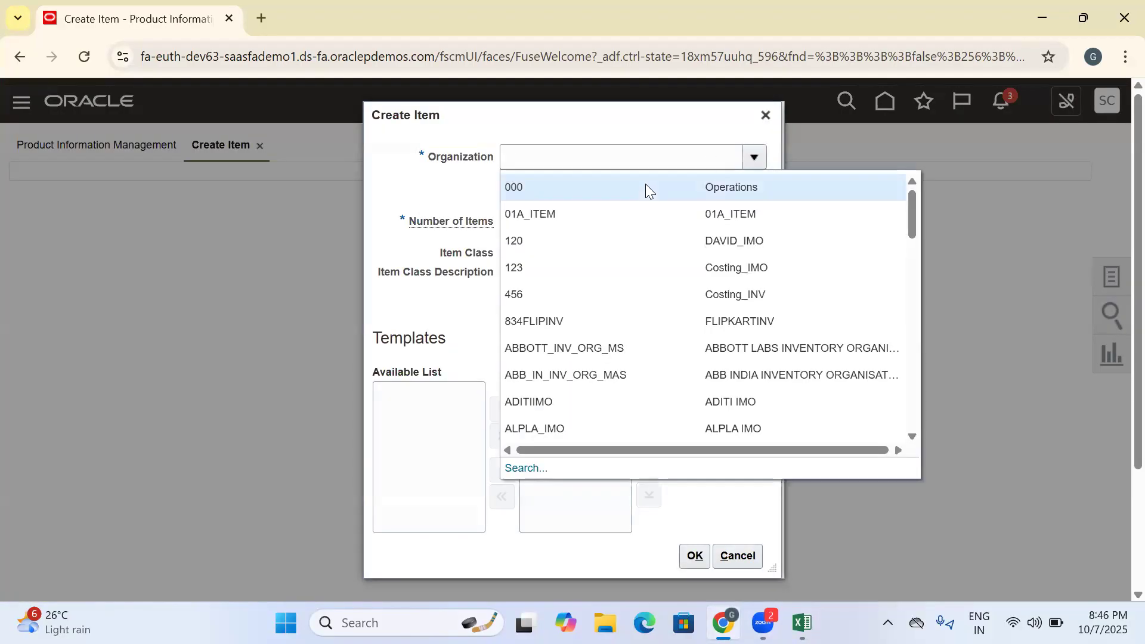
pyautogui.click(646, 185)
pyautogui.moveTo(646, 260); pyautogui.dragTo(454, 253)
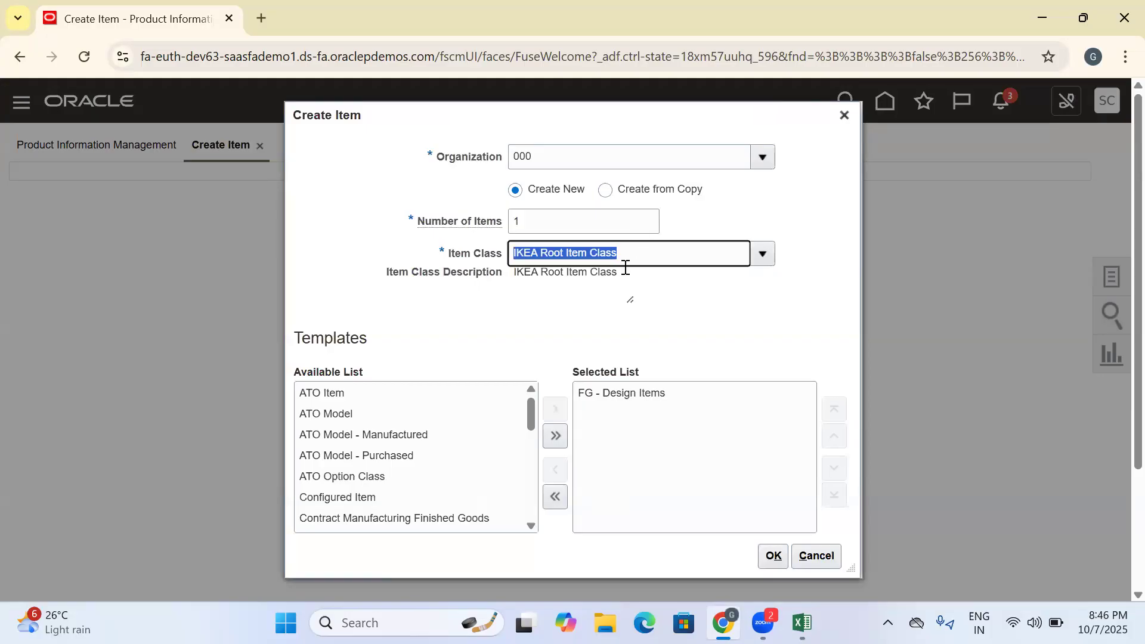
pyautogui.click(489, 253)
# - Replace the FG - Design Items template with Finished Goods and confirm the new item's setup
pyautogui.click(616, 395)
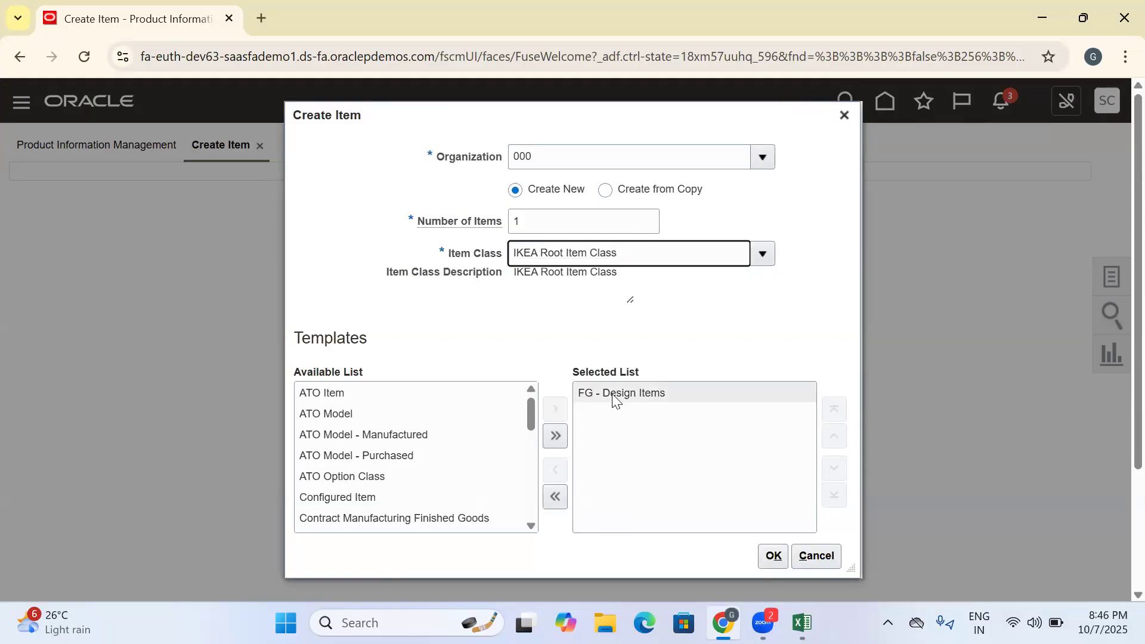
pyautogui.click(555, 469)
pyautogui.moveTo(531, 500); pyautogui.dragTo(532, 440)
pyautogui.click(442, 431)
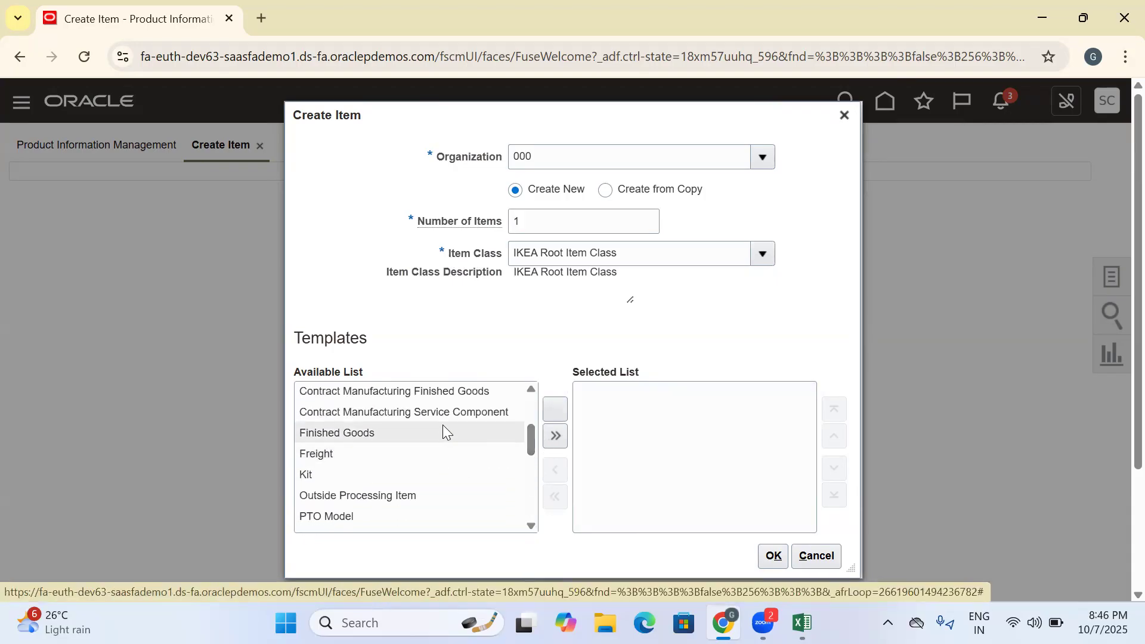
pyautogui.click(555, 409)
pyautogui.click(772, 555)
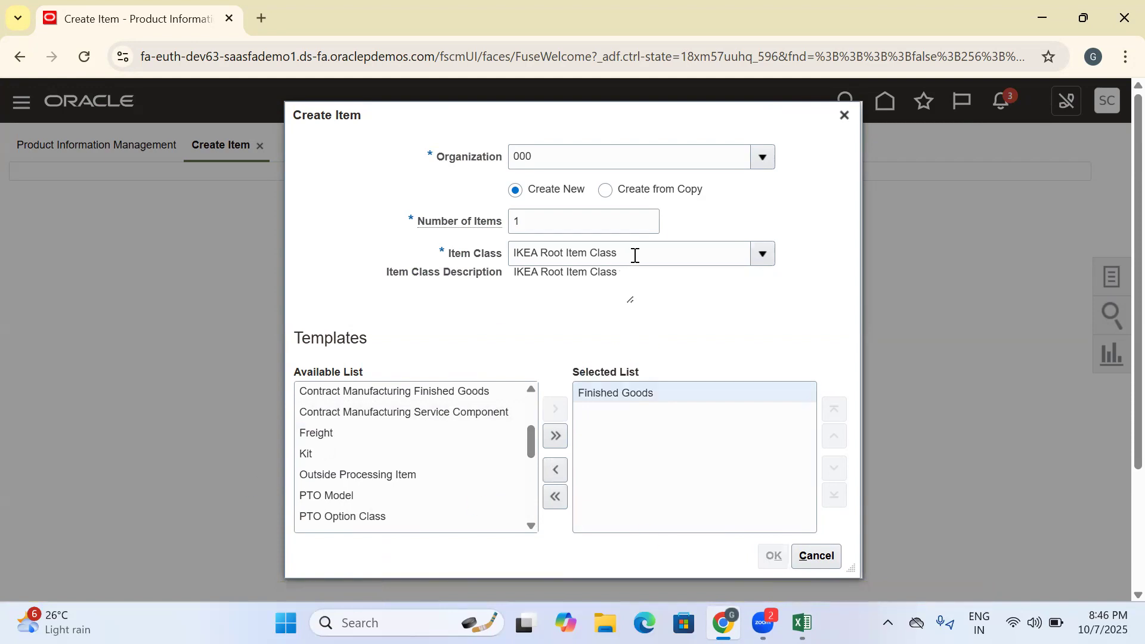
pyautogui.moveTo(636, 255); pyautogui.dragTo(473, 260)
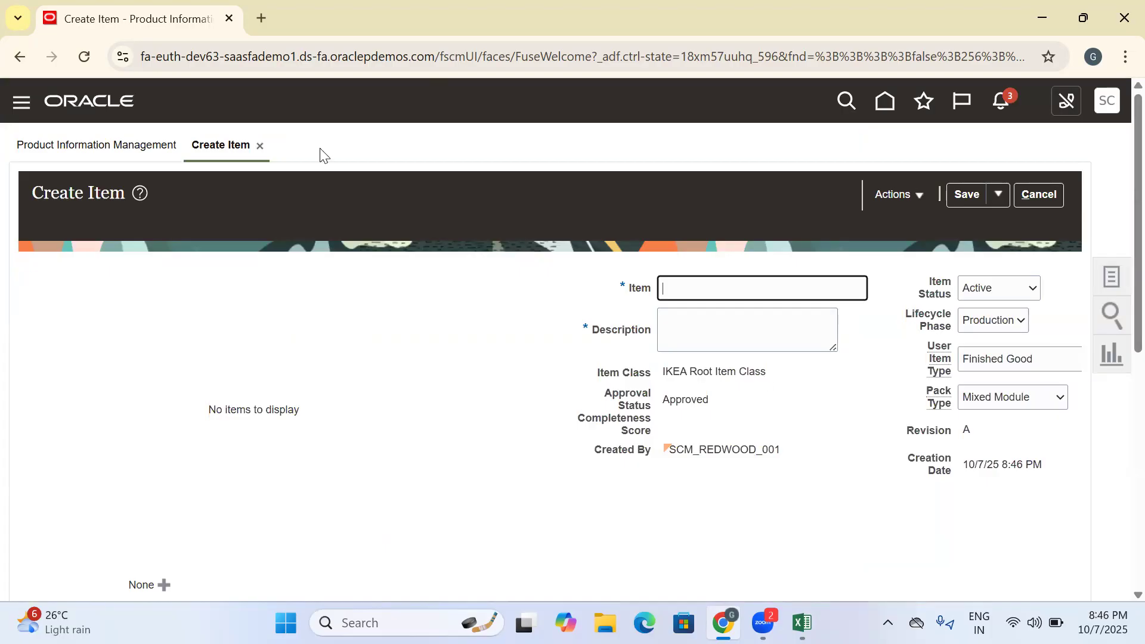
# - Search Google in a new browser tab for "ikea furnature images" and show the image results
pyautogui.hotkey('ctrl', 't')
pyautogui.write('ikea ')
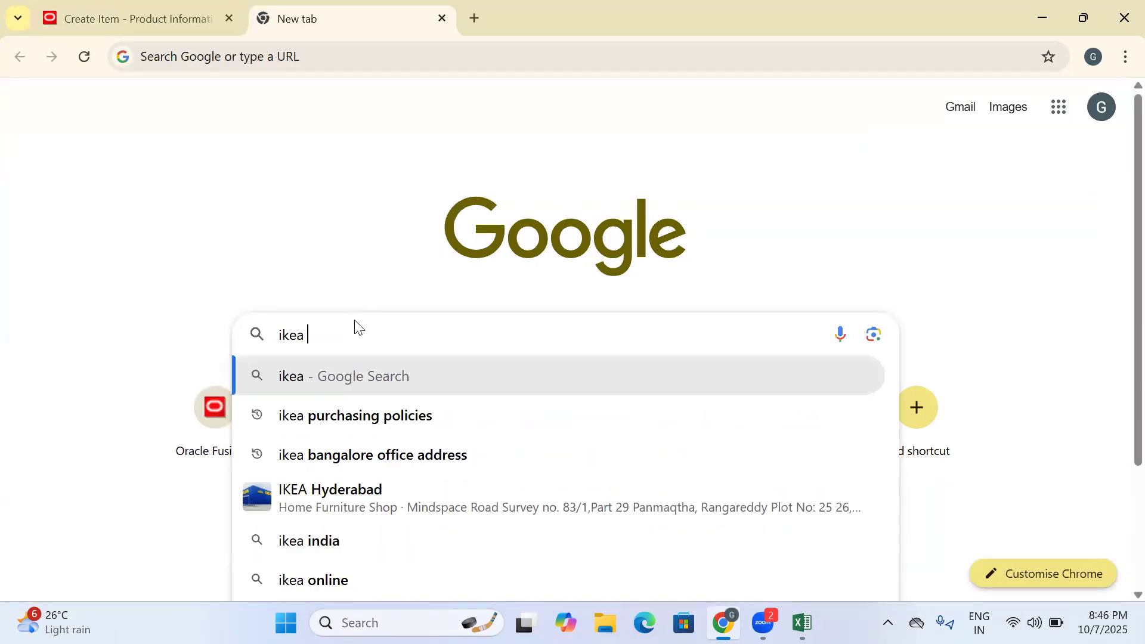
pyautogui.write('fuc')
pyautogui.press('BackSpace')
pyautogui.write('rnature ')
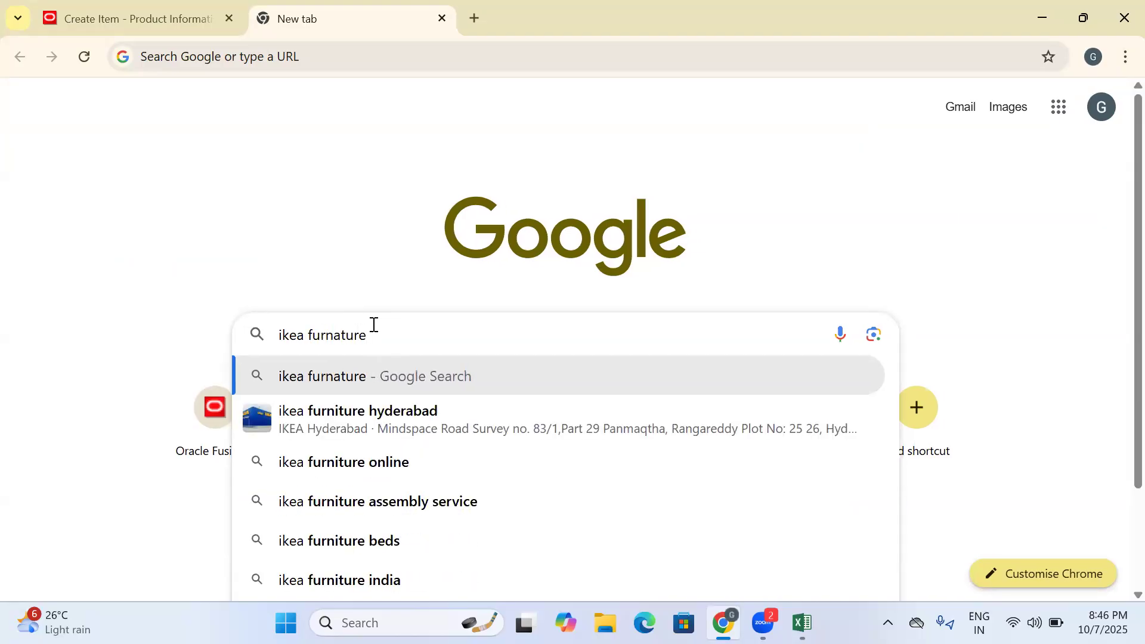
pyautogui.write('images')
pyautogui.press('Return')
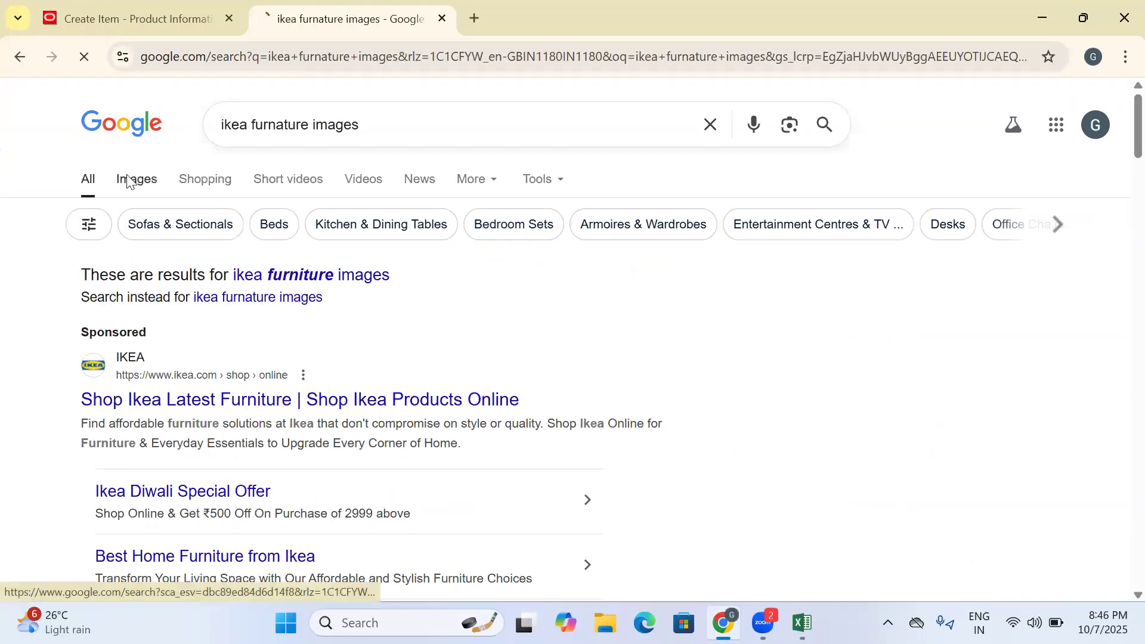
pyautogui.click(128, 180)
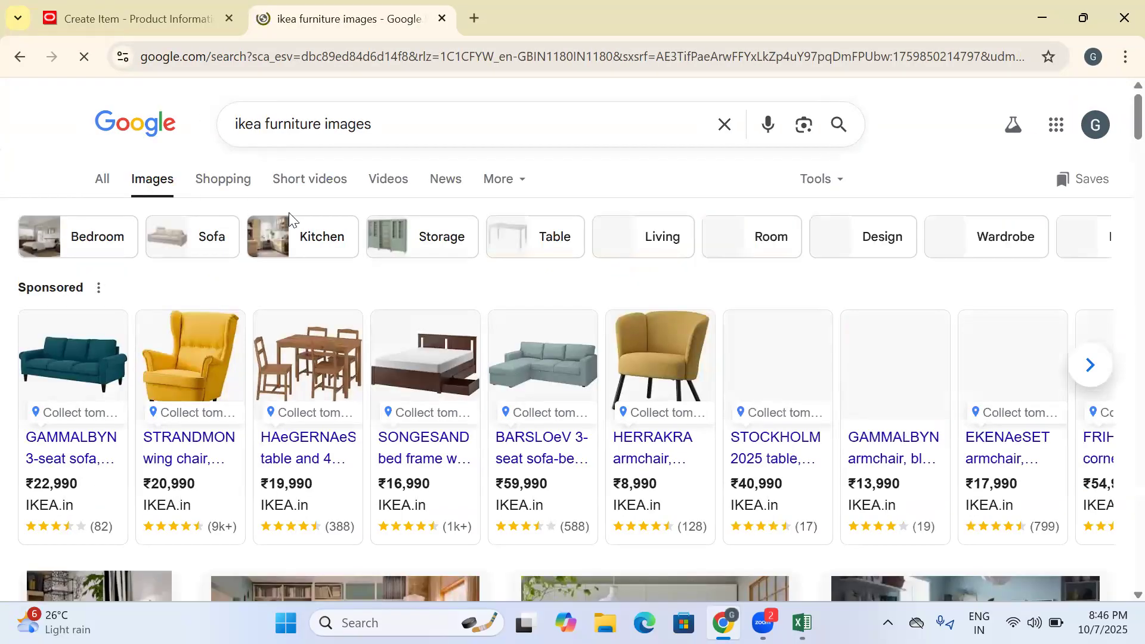
# - Open the HÄGERNÄS table and 4 chairs product page and save its product image to the Desktop
pyautogui.moveTo(338, 343)
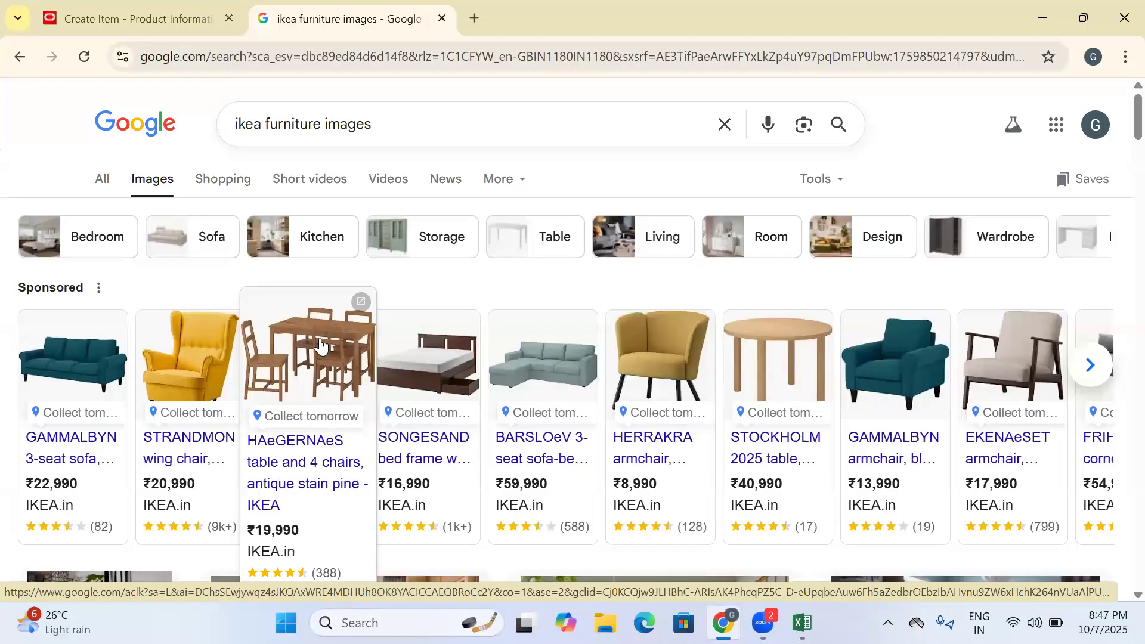
pyautogui.click(294, 361)
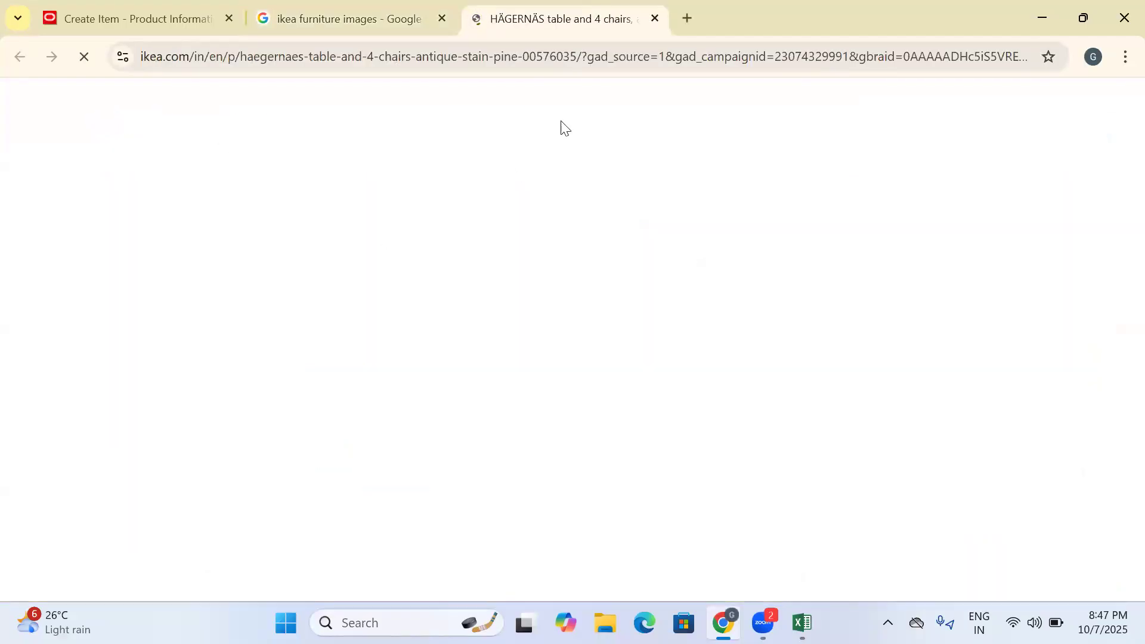
pyautogui.rightClick(314, 379)
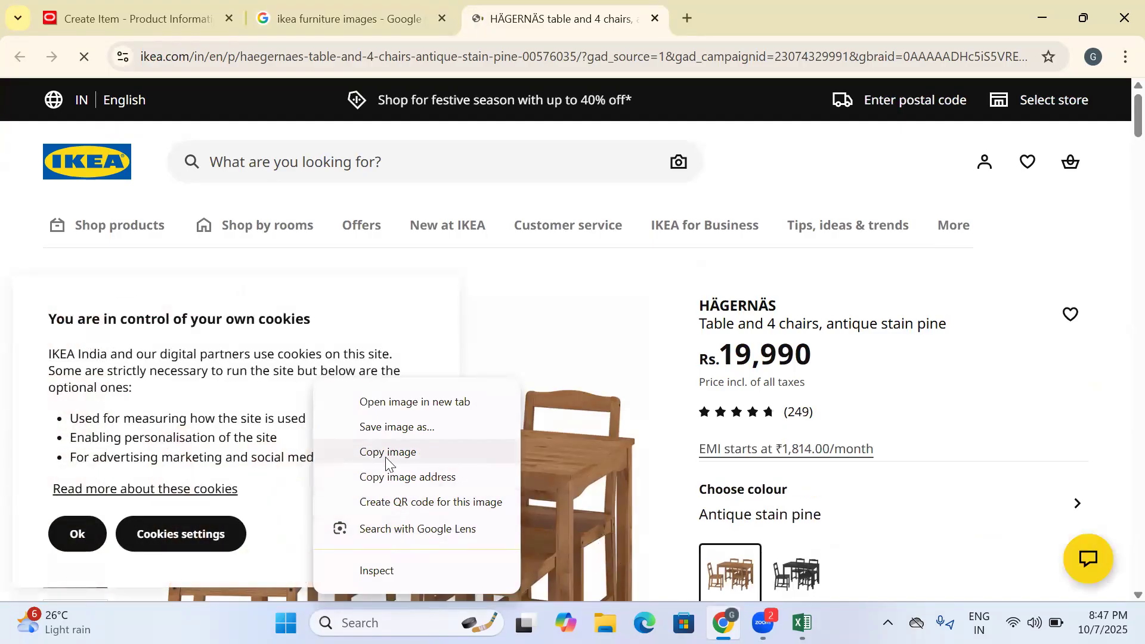
pyautogui.click(386, 429)
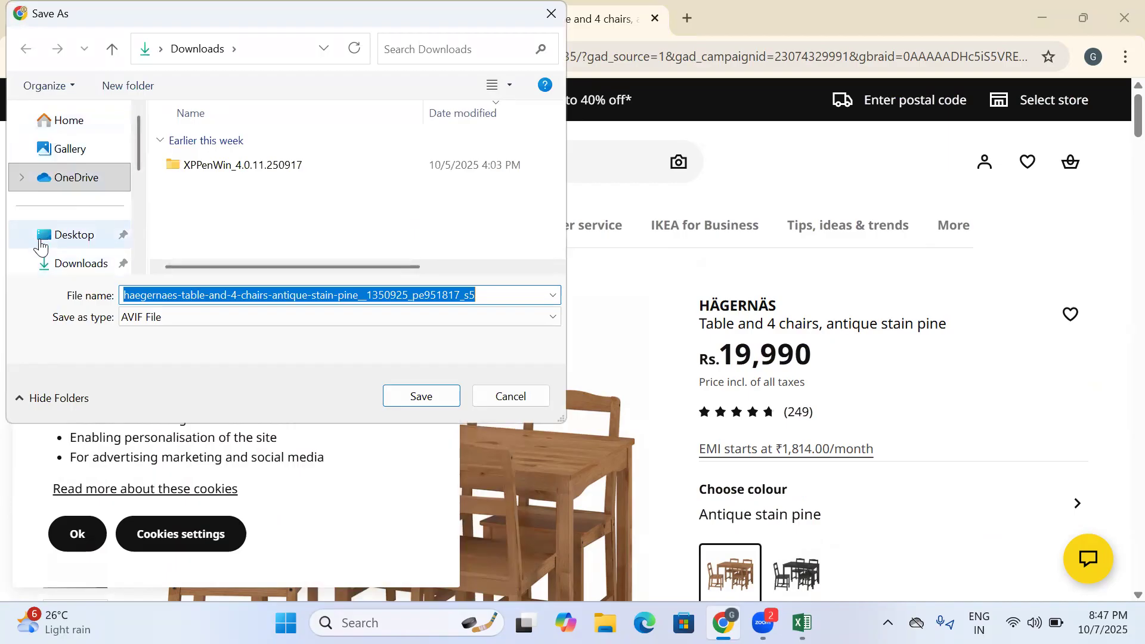
pyautogui.click(40, 243)
pyautogui.click(416, 396)
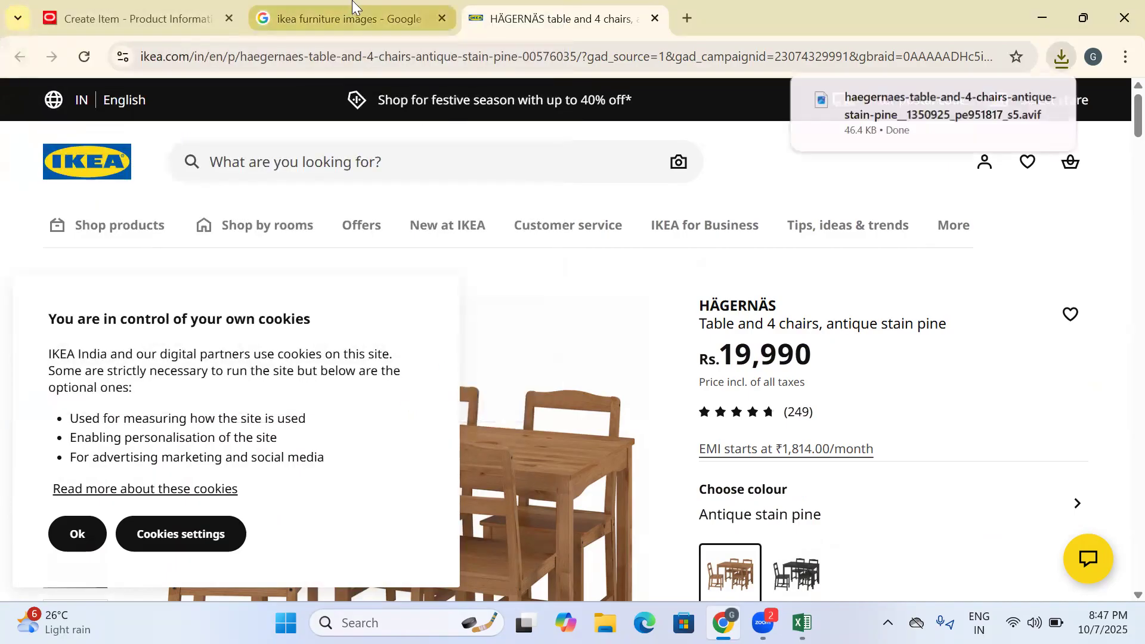
# - Copy the product name HÄGERNÄS from the IKEA page and name the new item "IKEA DINNING HÄGERNÄS"
pyautogui.click(85, 5)
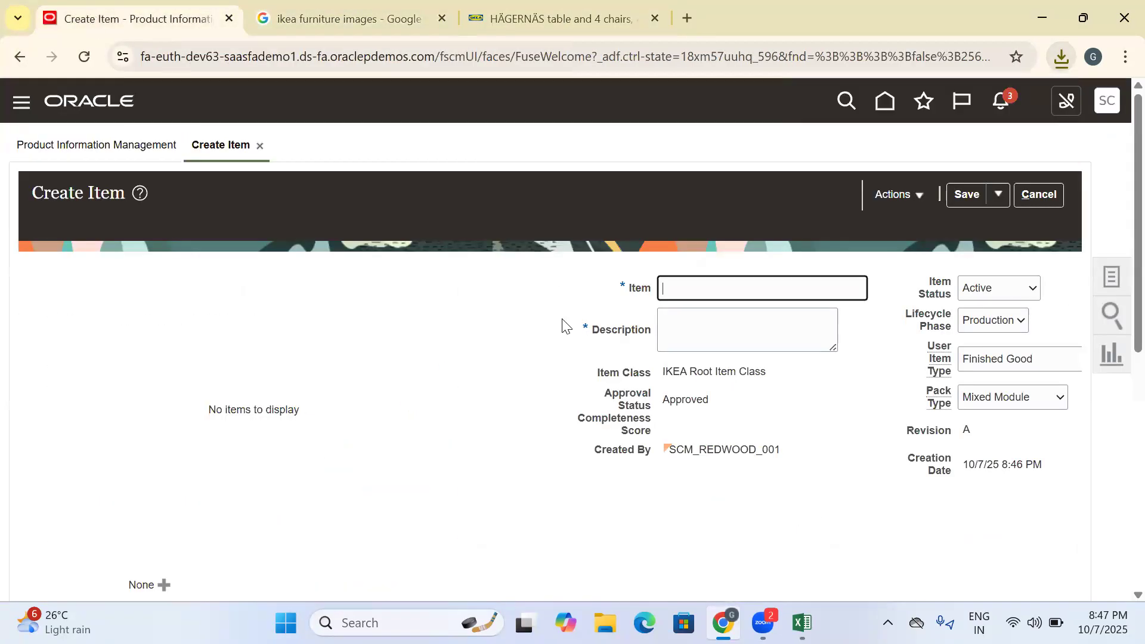
pyautogui.click(538, 18)
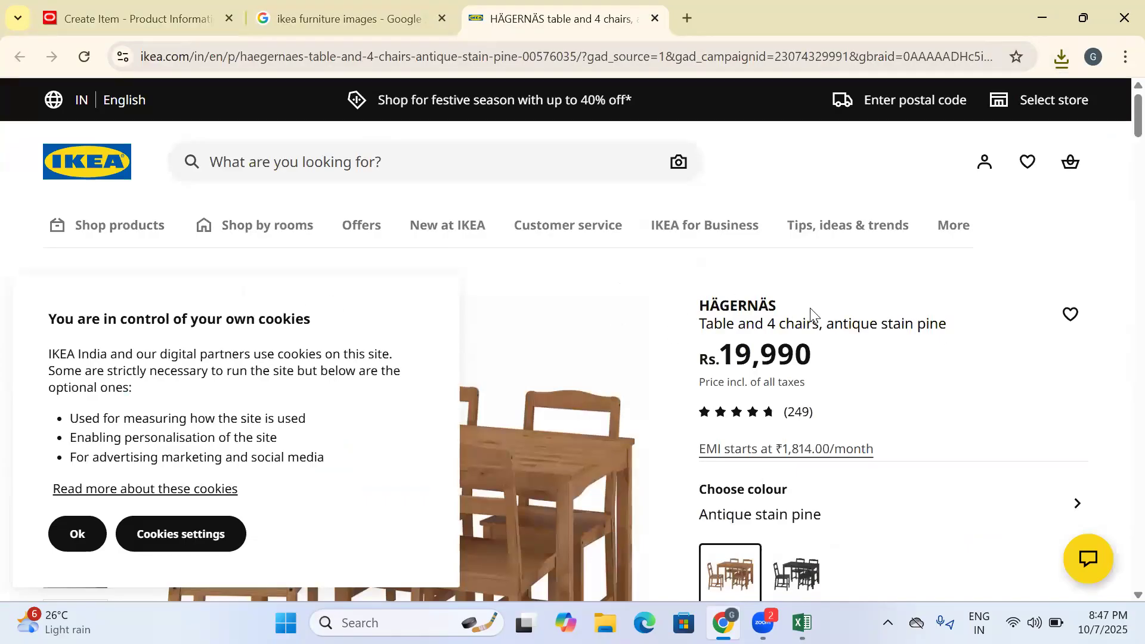
pyautogui.moveTo(777, 315); pyautogui.dragTo(692, 289)
pyautogui.hotkey('ctrl', 'c')
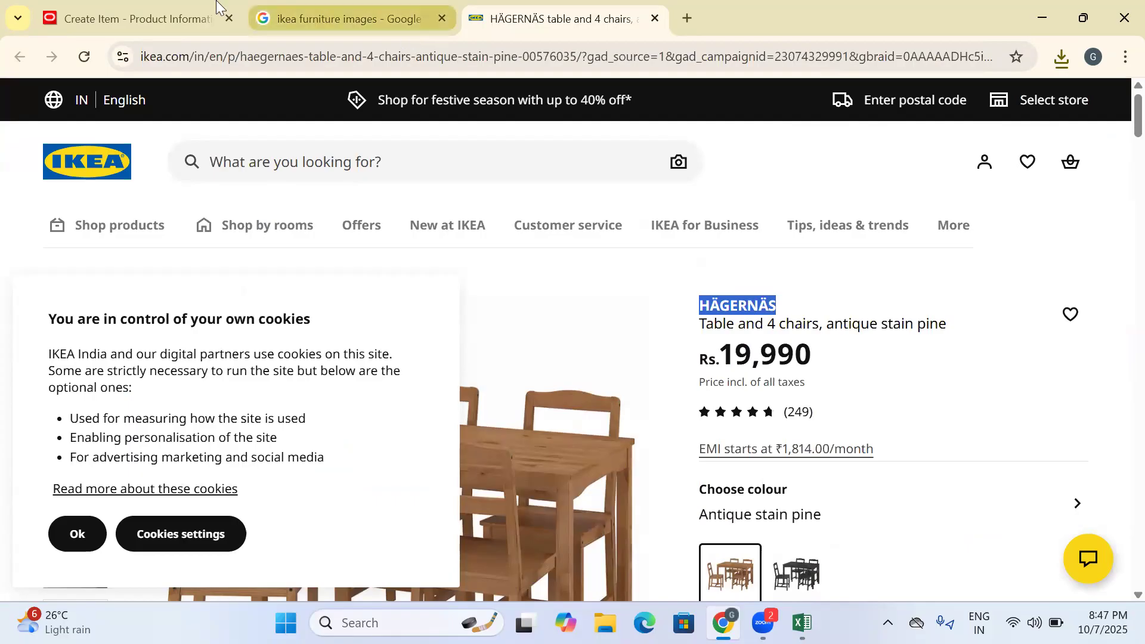
pyautogui.click(179, 19)
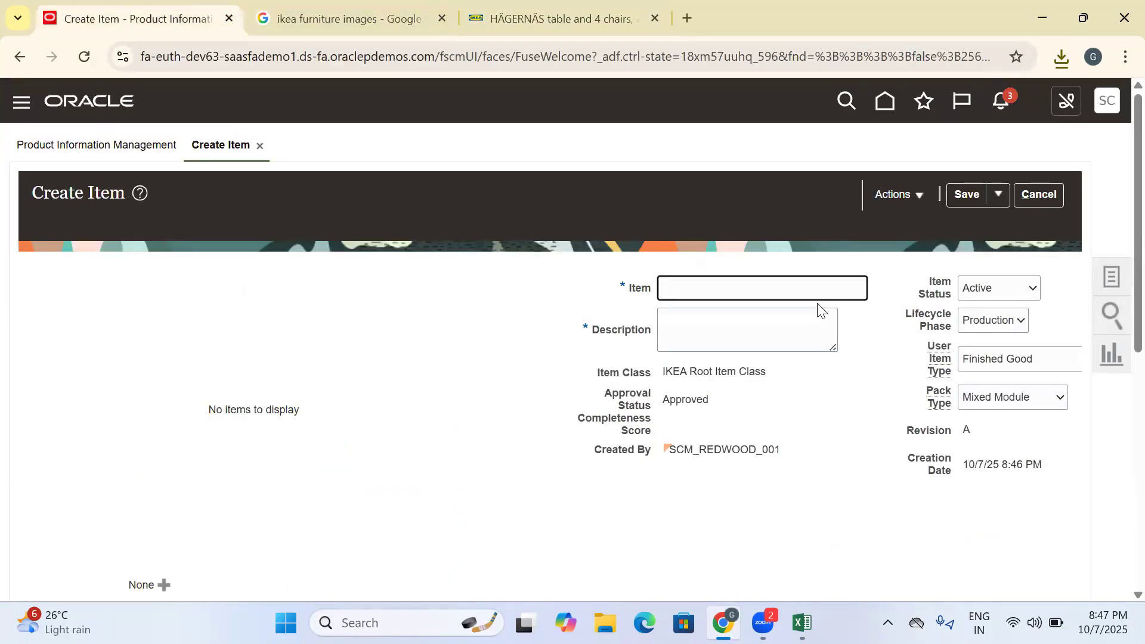
pyautogui.hotkey('ctrl', 'v')
pyautogui.write('IKEA DINNING')
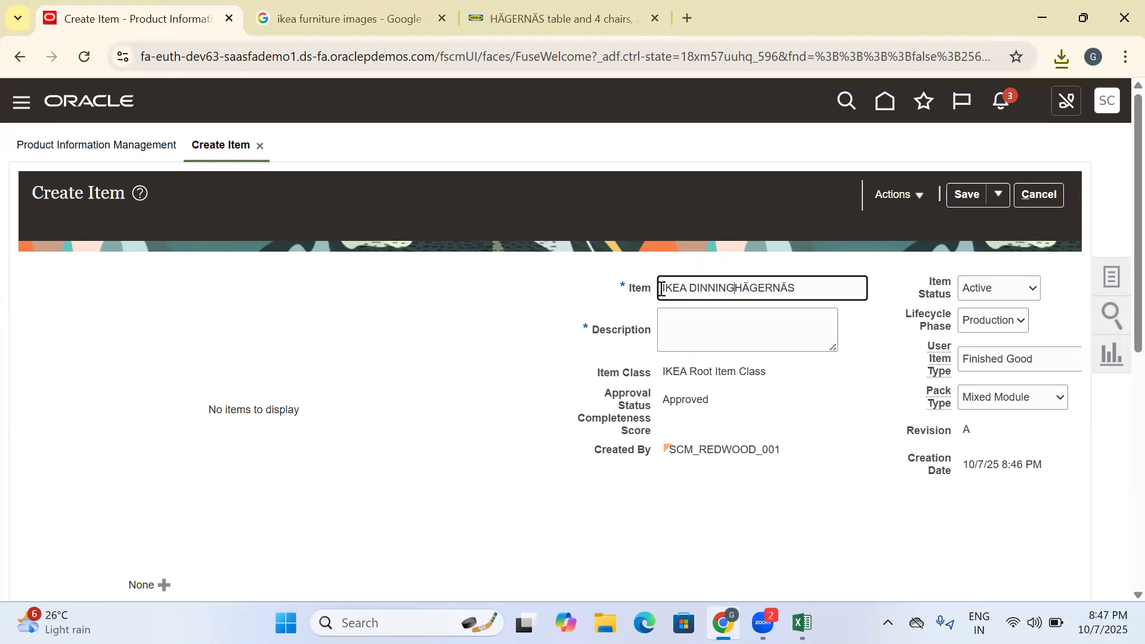
# - Copy the full item name into the item's description
pyautogui.moveTo(810, 298); pyautogui.dragTo(602, 298)
pyautogui.hotkey('ctrl', 'c')
pyautogui.click(716, 320)
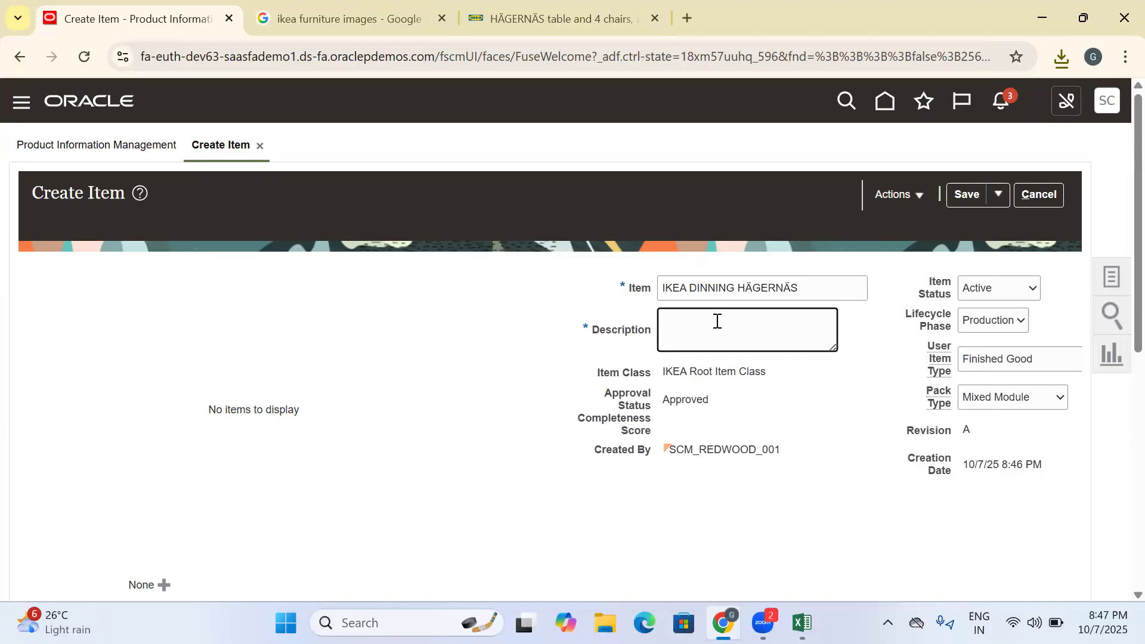
pyautogui.hotkey('ctrl', 'v')
pyautogui.click(184, 279)
# - Review the item's manufacturing specifications, including its Item Structure attributes
pyautogui.scroll(-5, 184, 279)
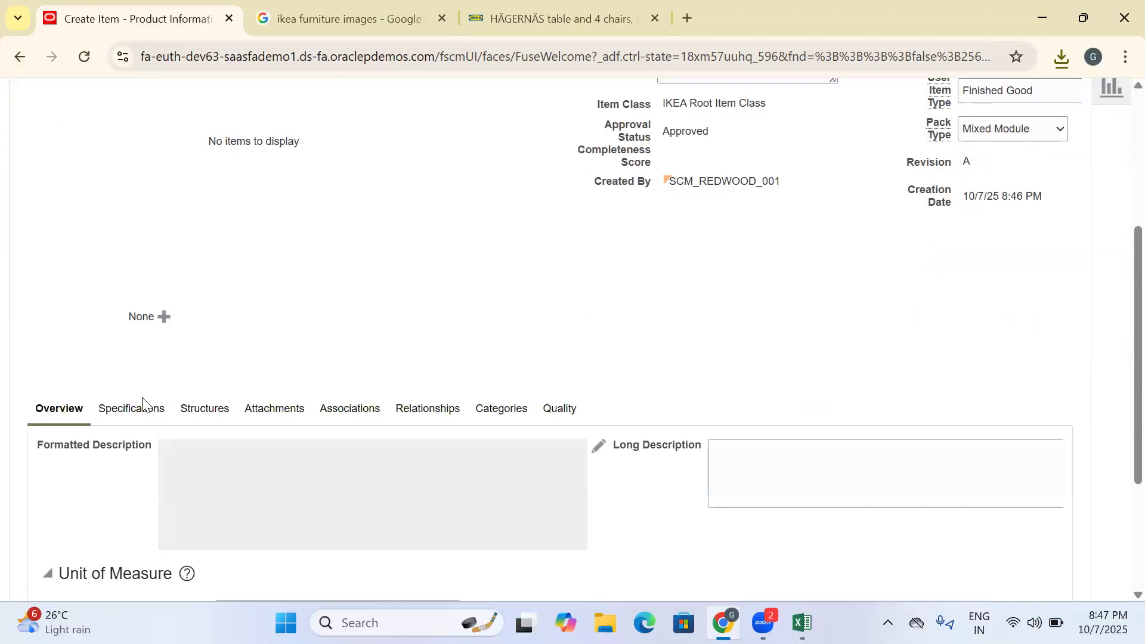
pyautogui.click(128, 412)
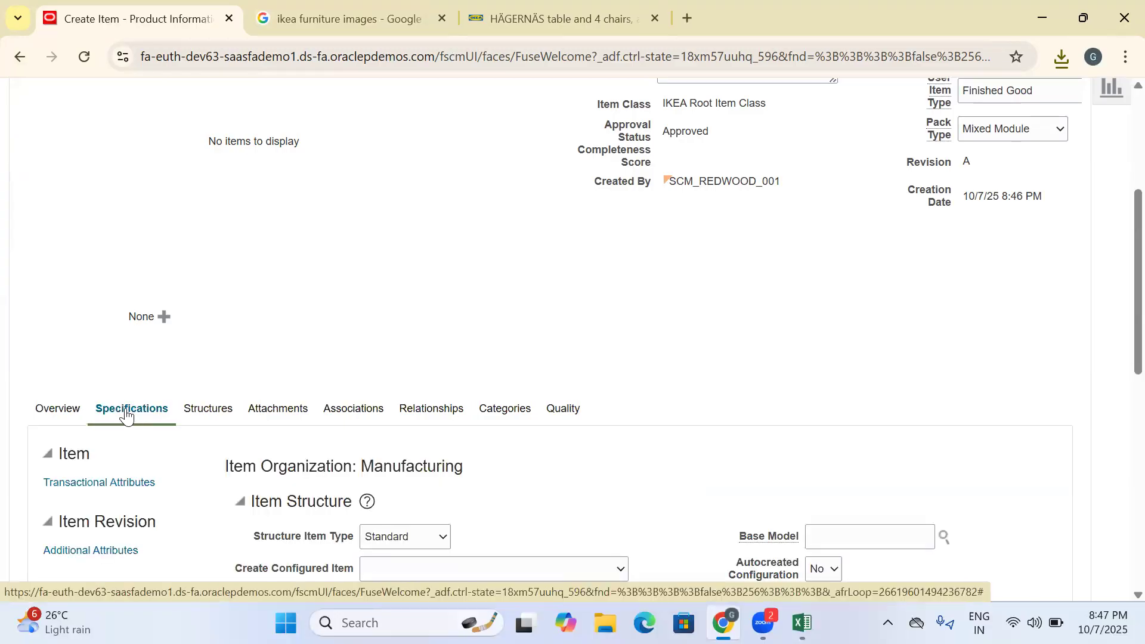
pyautogui.scroll(-5, 345, 370)
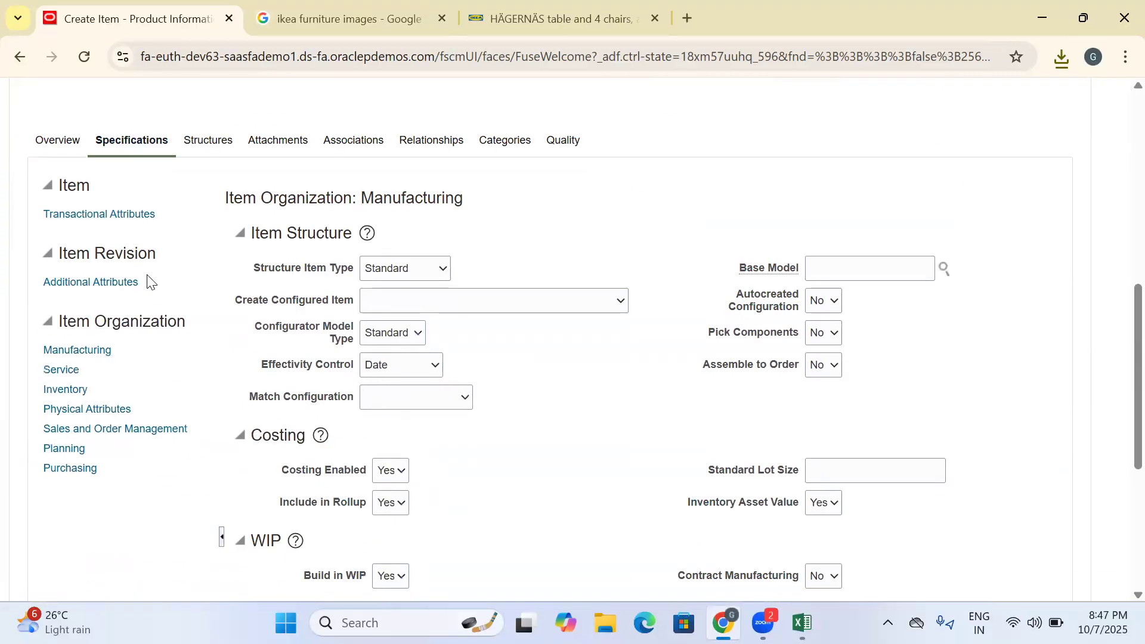
pyautogui.moveTo(241, 269); pyautogui.dragTo(576, 436)
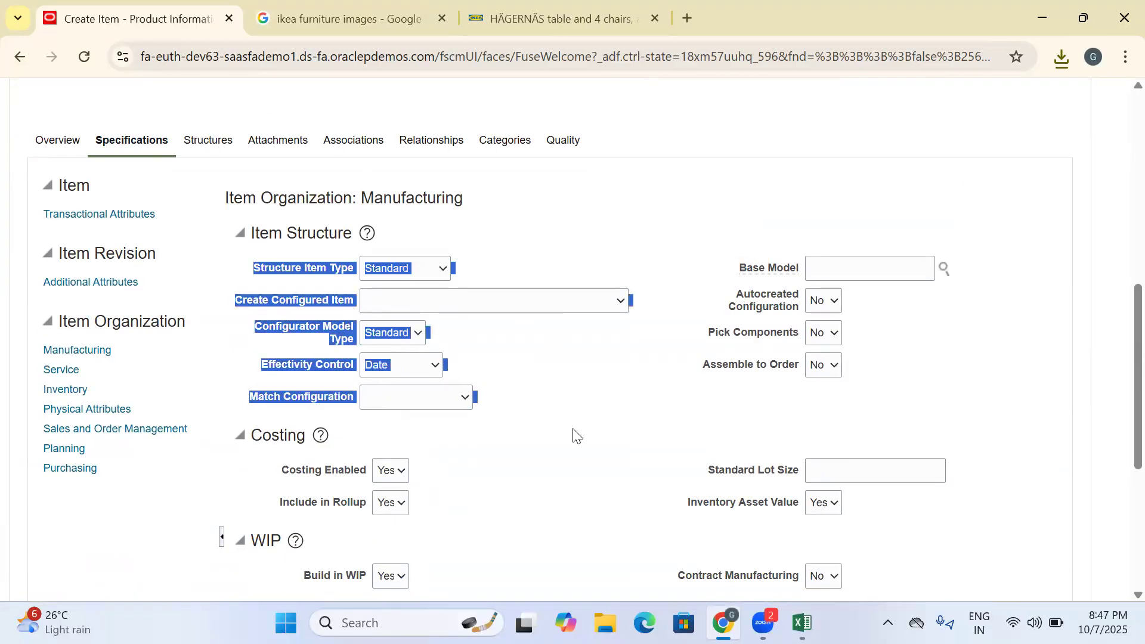
pyautogui.click(125, 489)
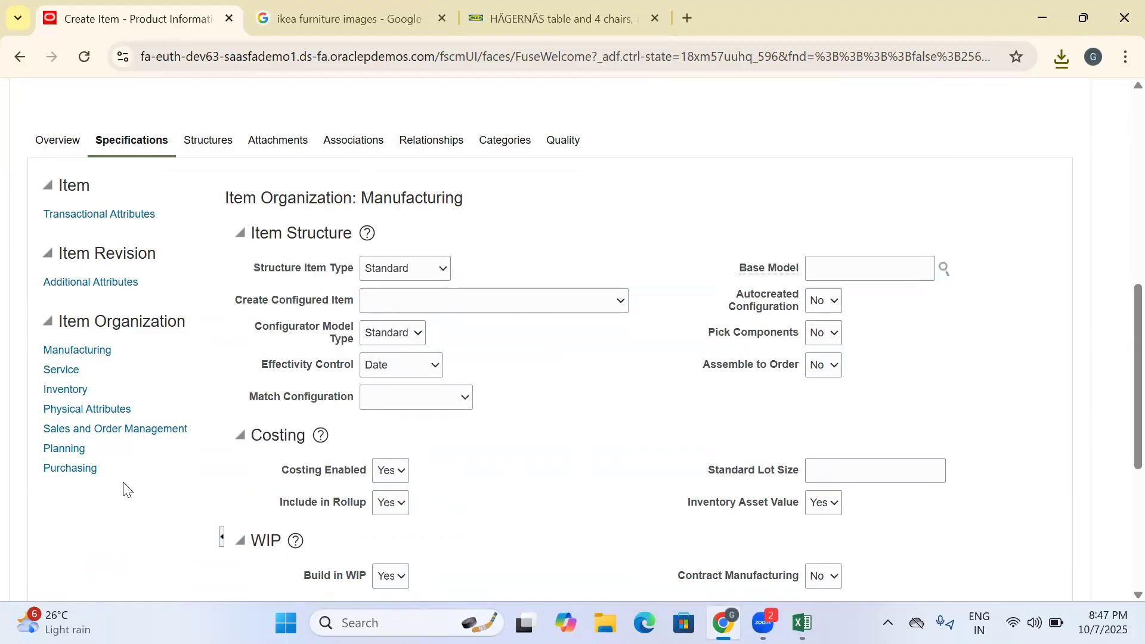
# - Search the organizations for "IKEA" and associate the item with IKEA_HYD_INV and IKEA_MUM_INV
pyautogui.click(372, 144)
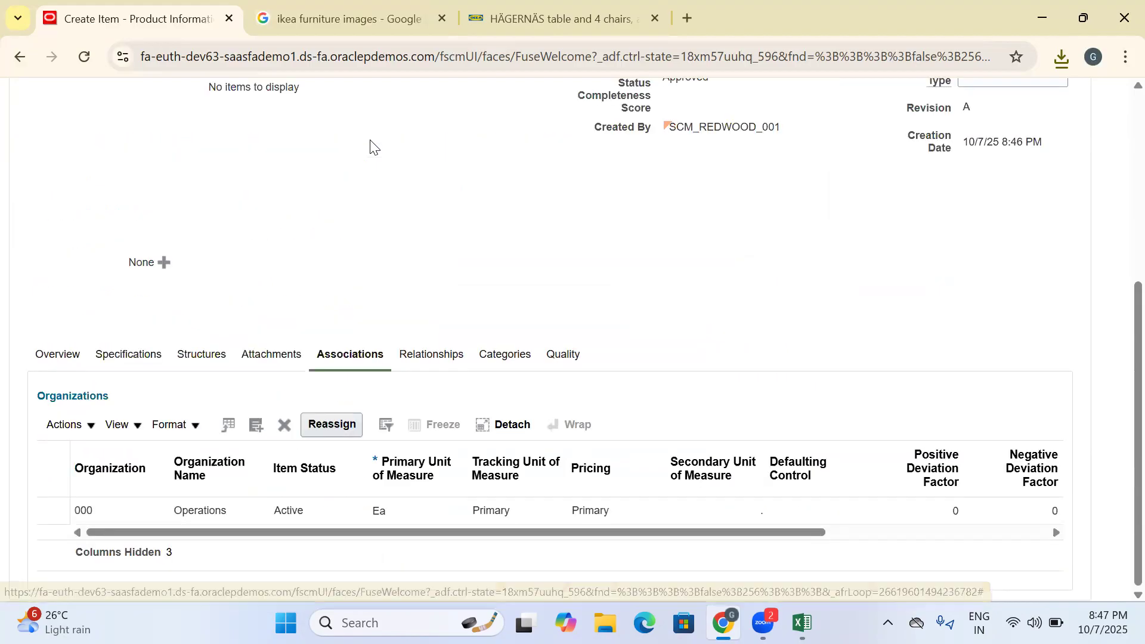
pyautogui.click(257, 425)
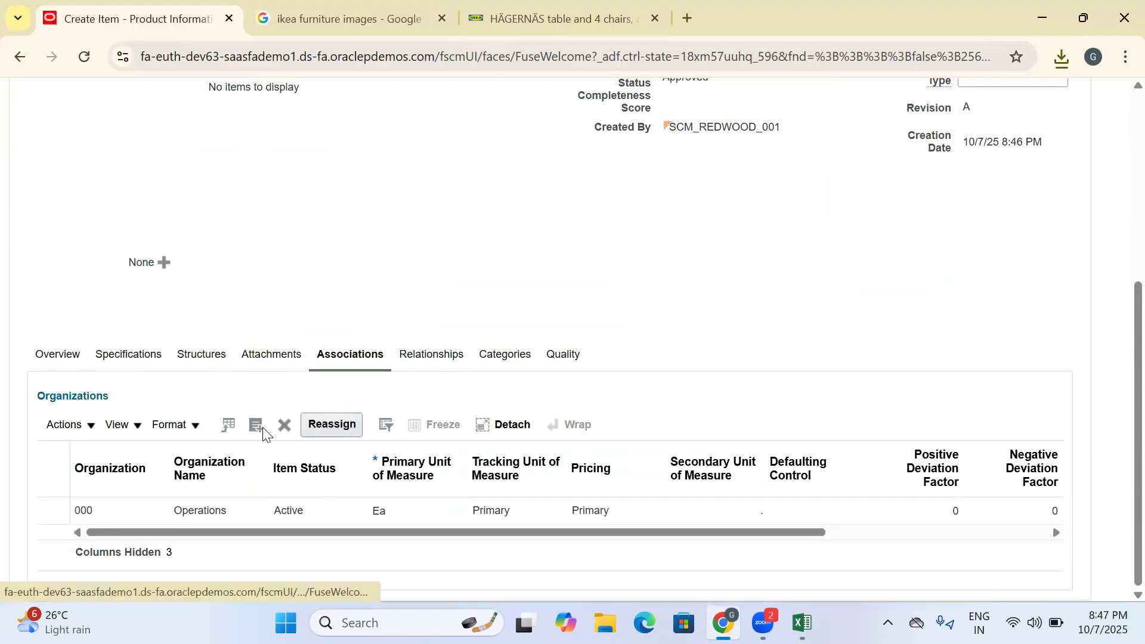
pyautogui.click(599, 190)
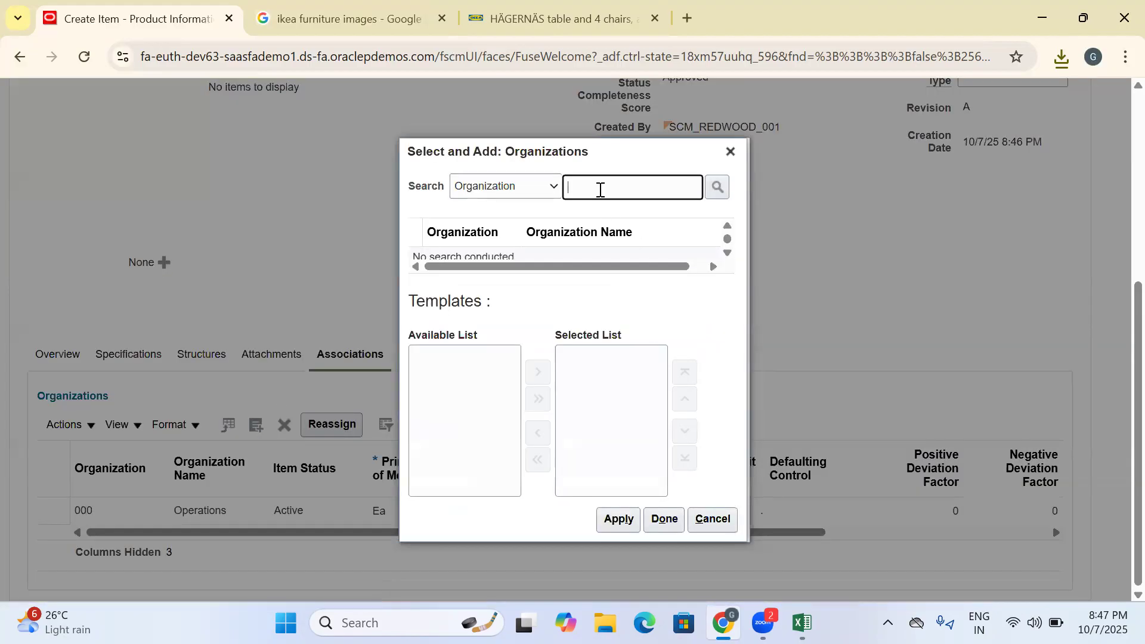
pyautogui.write('IKEA')
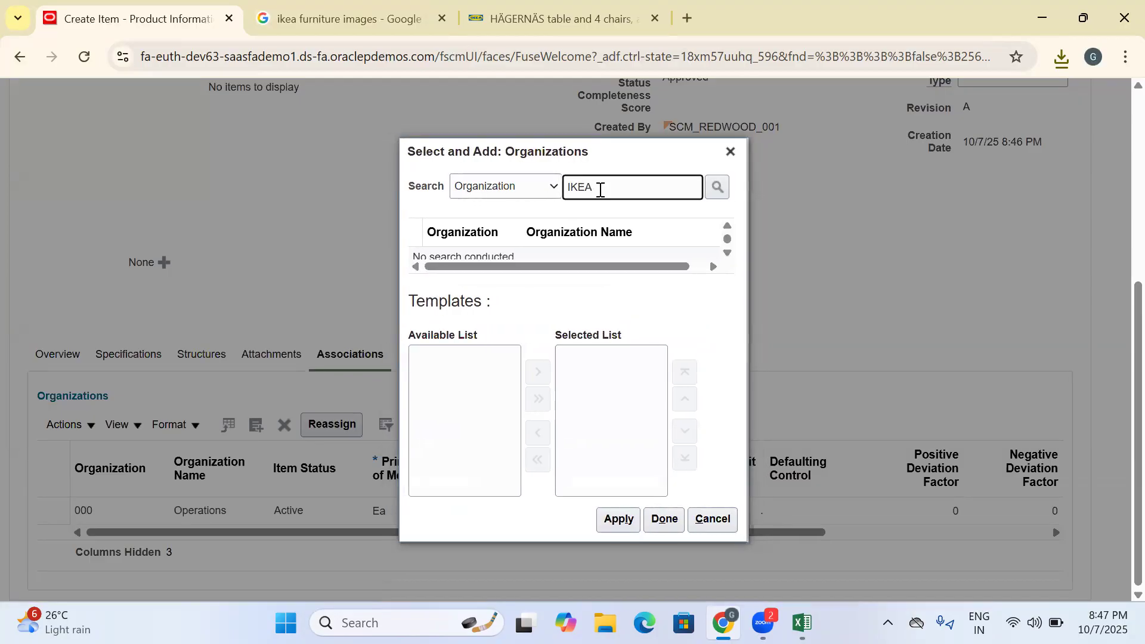
pyautogui.press('Return')
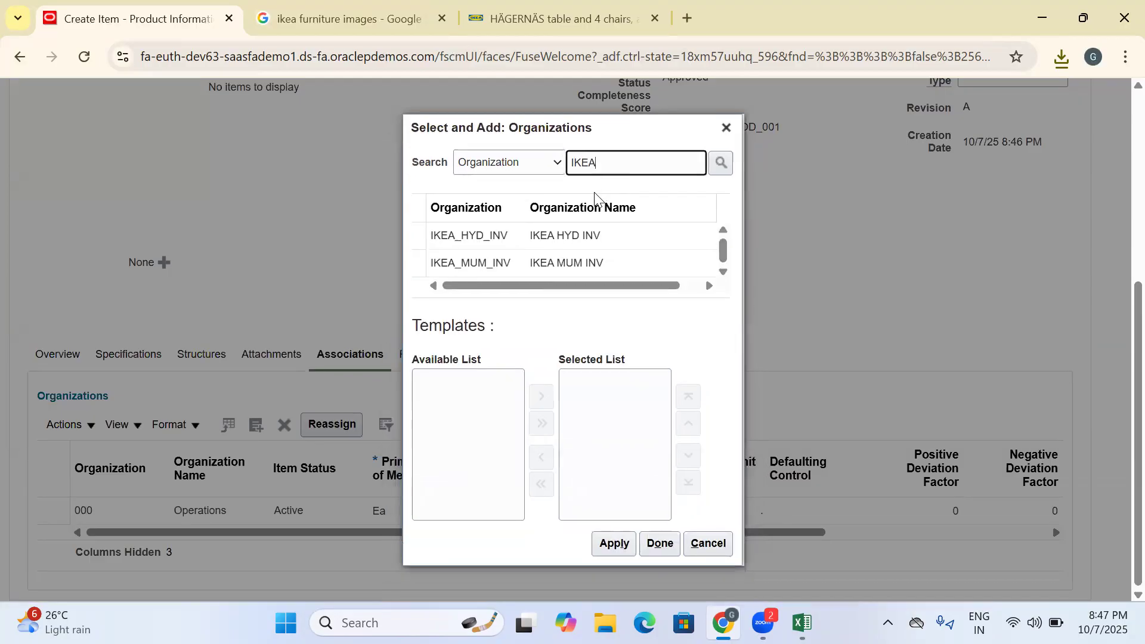
pyautogui.click(421, 208)
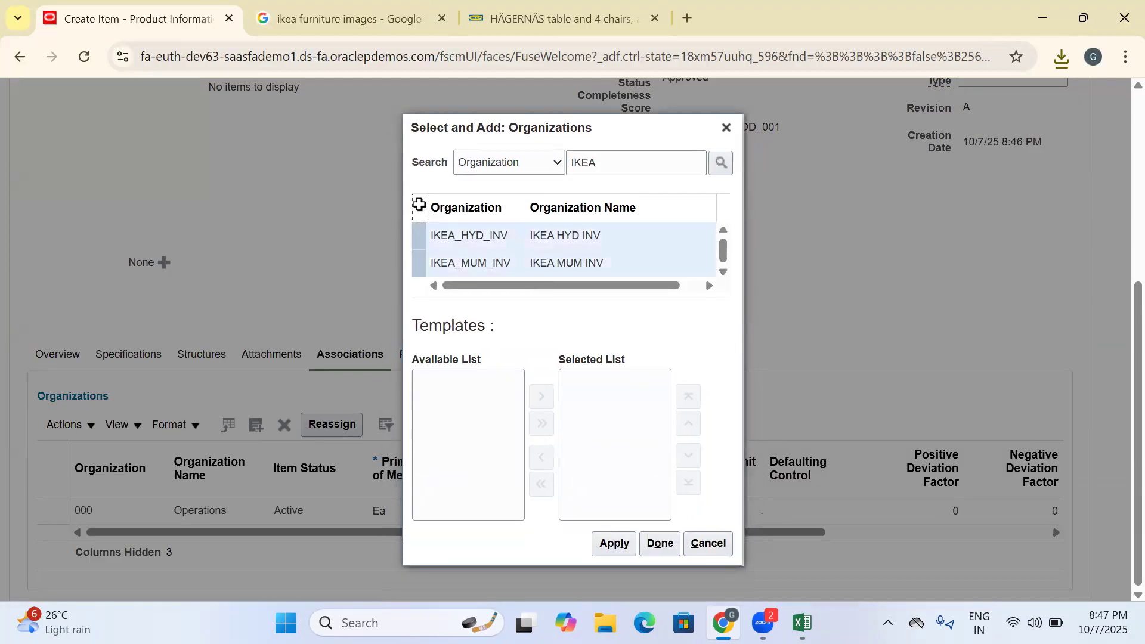
pyautogui.click(603, 544)
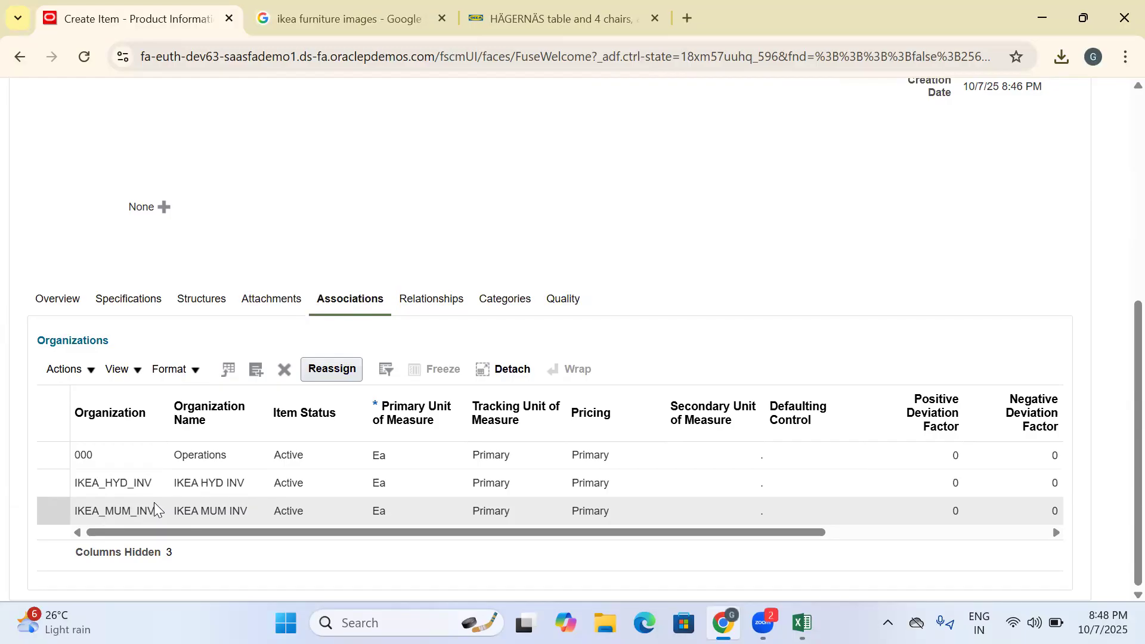
pyautogui.scroll(6, 504, 248)
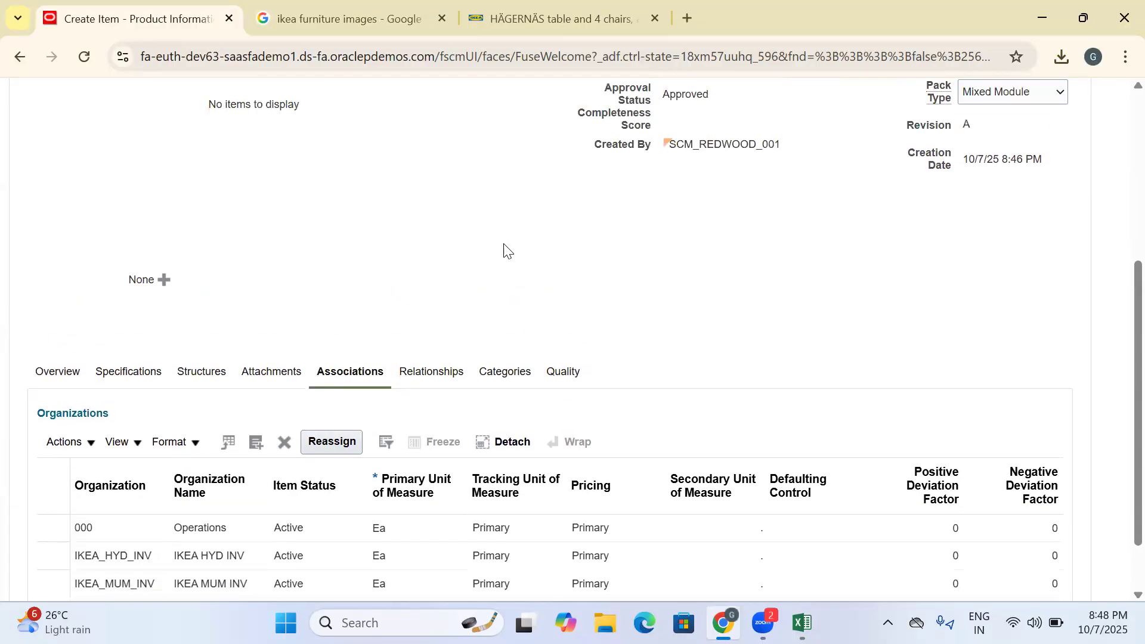
pyautogui.click(822, 267)
pyautogui.hotkey('ctrl', 'a')
pyautogui.scroll(-6, 310, 405)
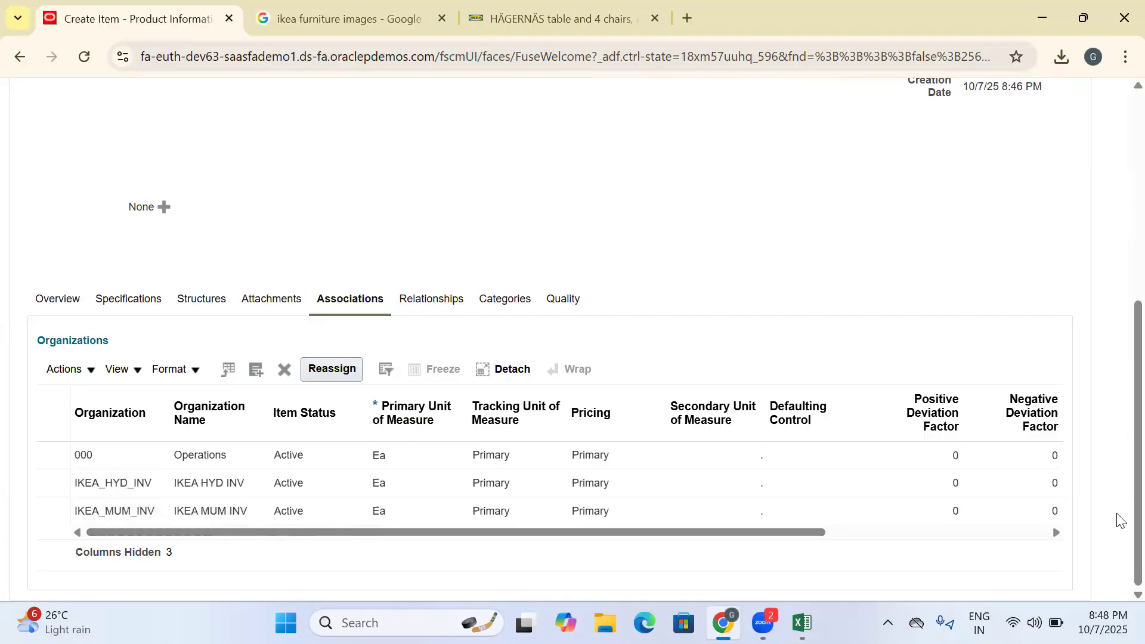
# - Start a File-type image attachment for the item and open its file chooser
pyautogui.scroll(5, 54, 283)
pyautogui.click(160, 475)
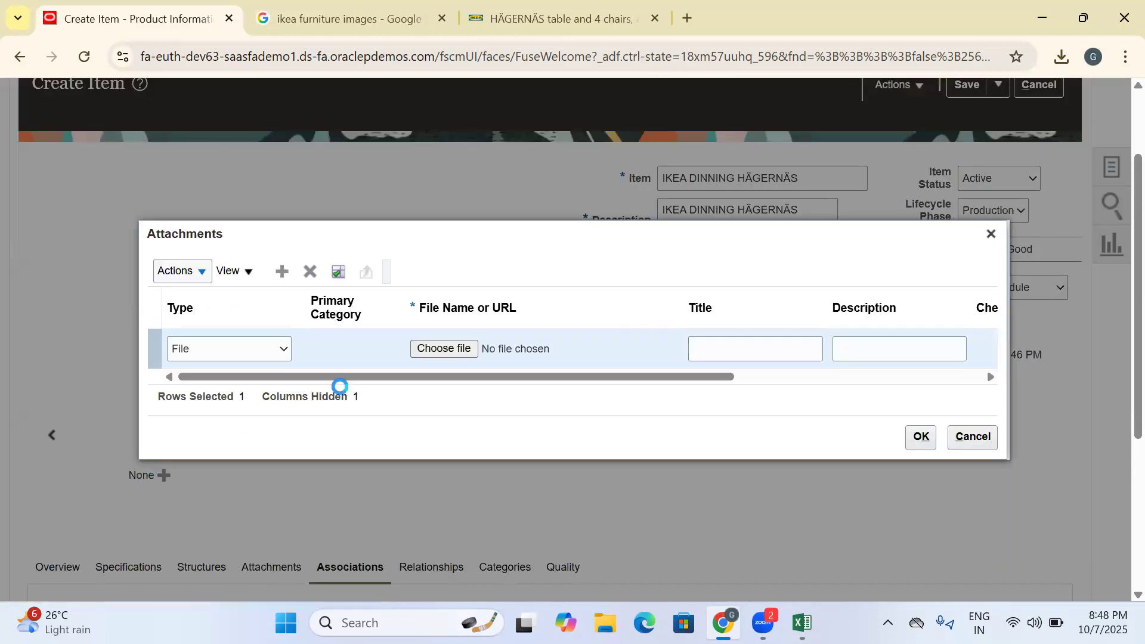
pyautogui.click(451, 350)
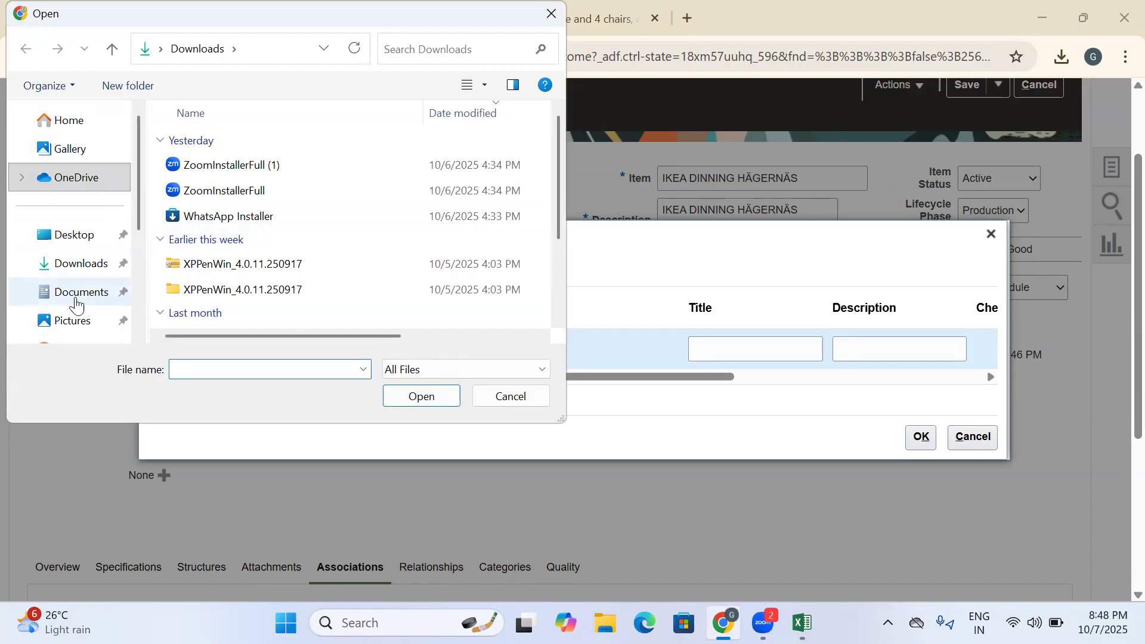
# - Look through the Pictures, Desktop, Downloads and Gallery folders for the saved product image
pyautogui.click(66, 322)
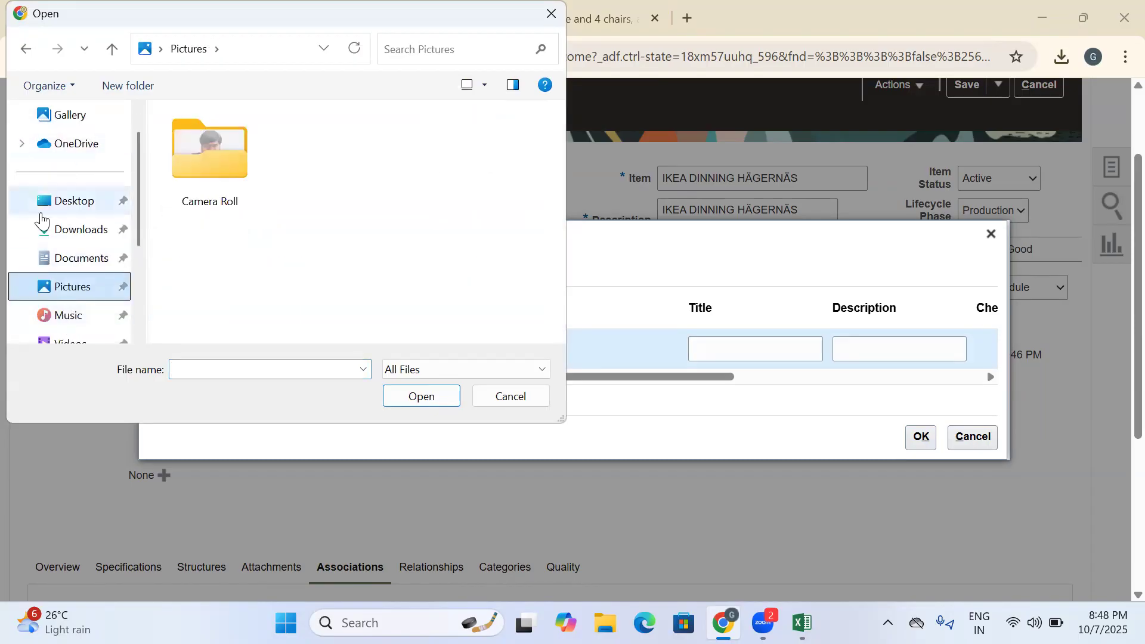
pyautogui.scroll(1, 48, 227)
pyautogui.click(60, 236)
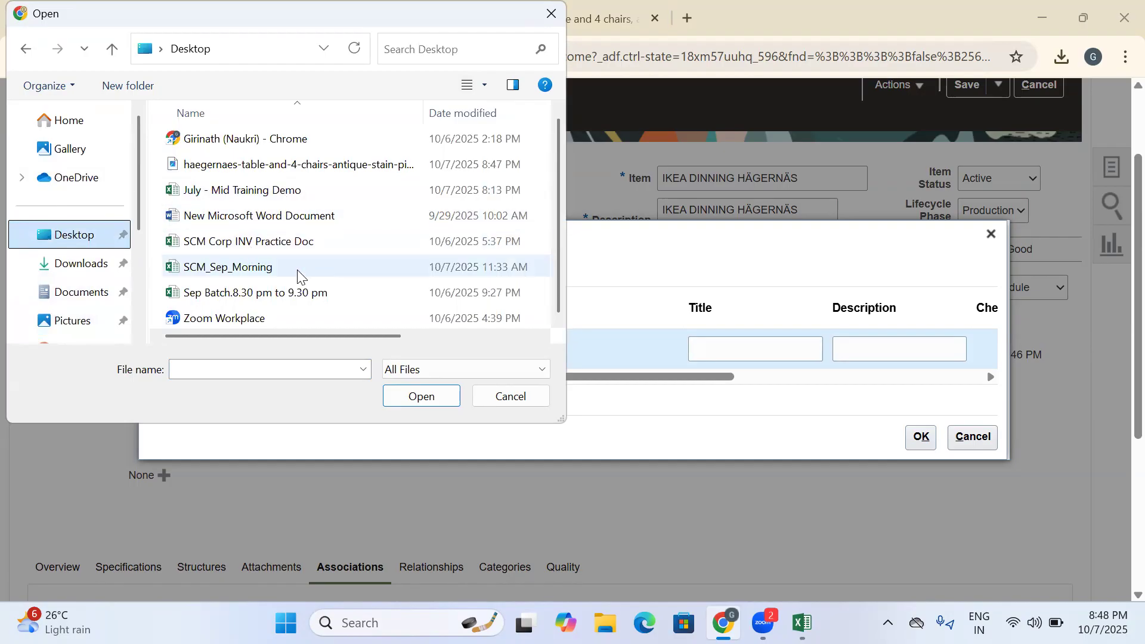
pyautogui.scroll(-3, 88, 205)
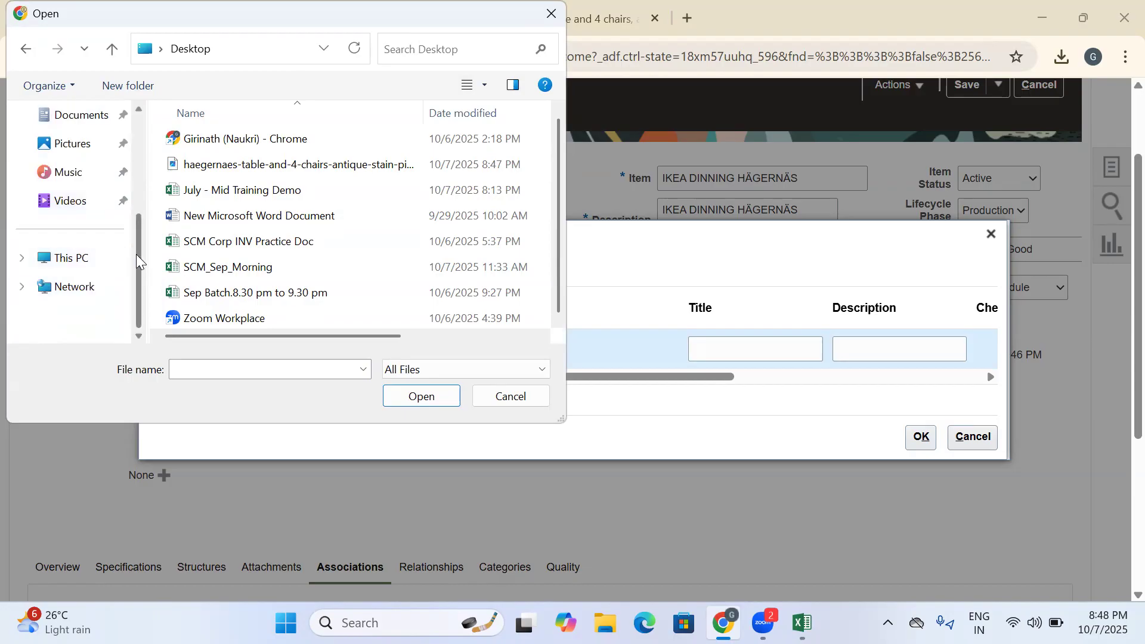
pyautogui.scroll(3, 136, 254)
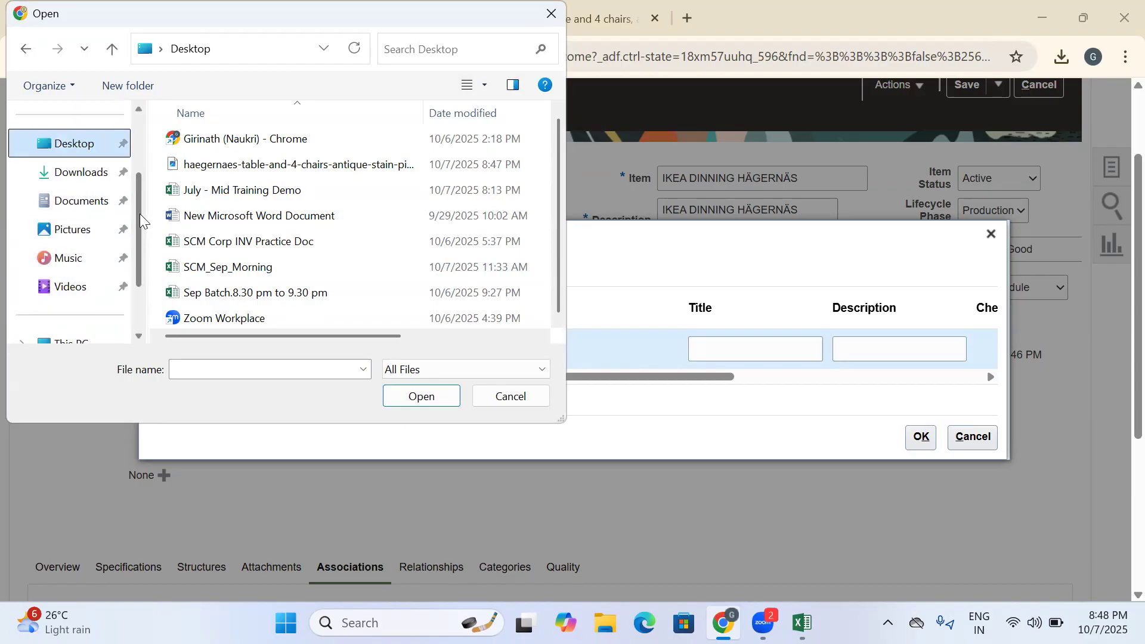
pyautogui.click(70, 174)
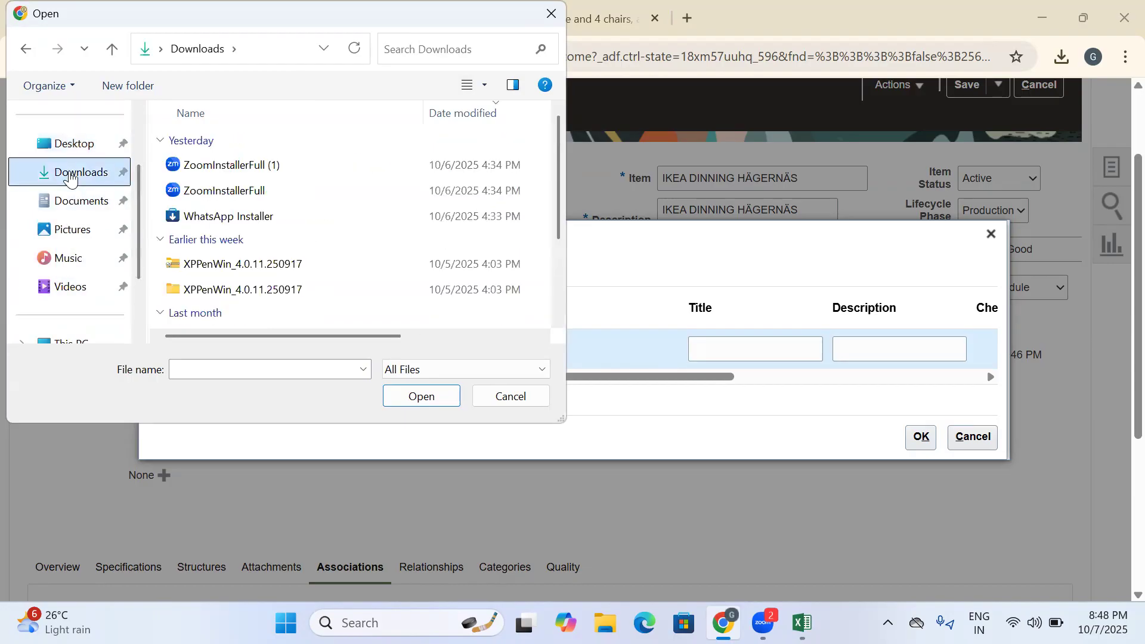
pyautogui.scroll(3, 70, 174)
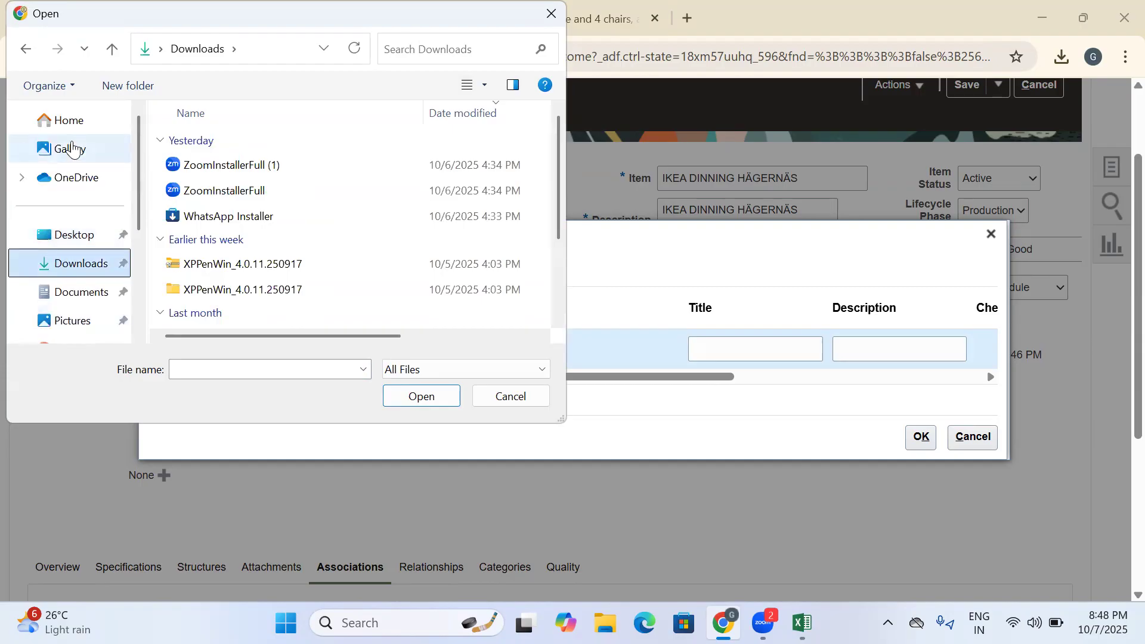
pyautogui.click(71, 149)
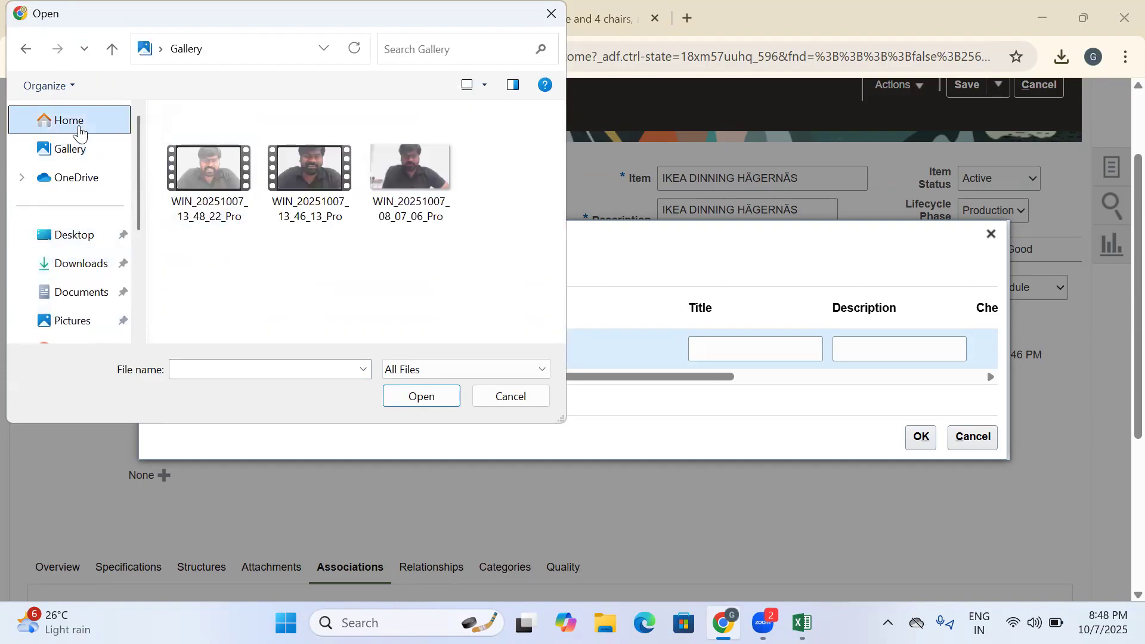
# - Choose the haegernaes-table-and-4-chairs image from the Desktop folder and confirm it as the item's attachment
pyautogui.click(81, 133)
pyautogui.doubleClick(237, 171)
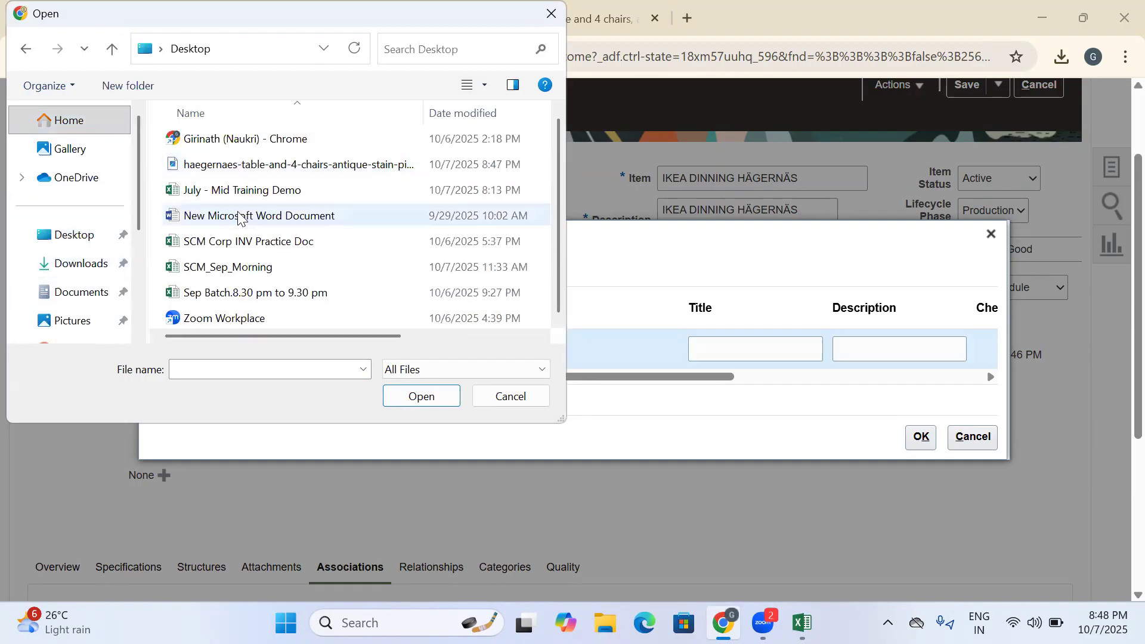
pyautogui.click(233, 172)
pyautogui.click(435, 407)
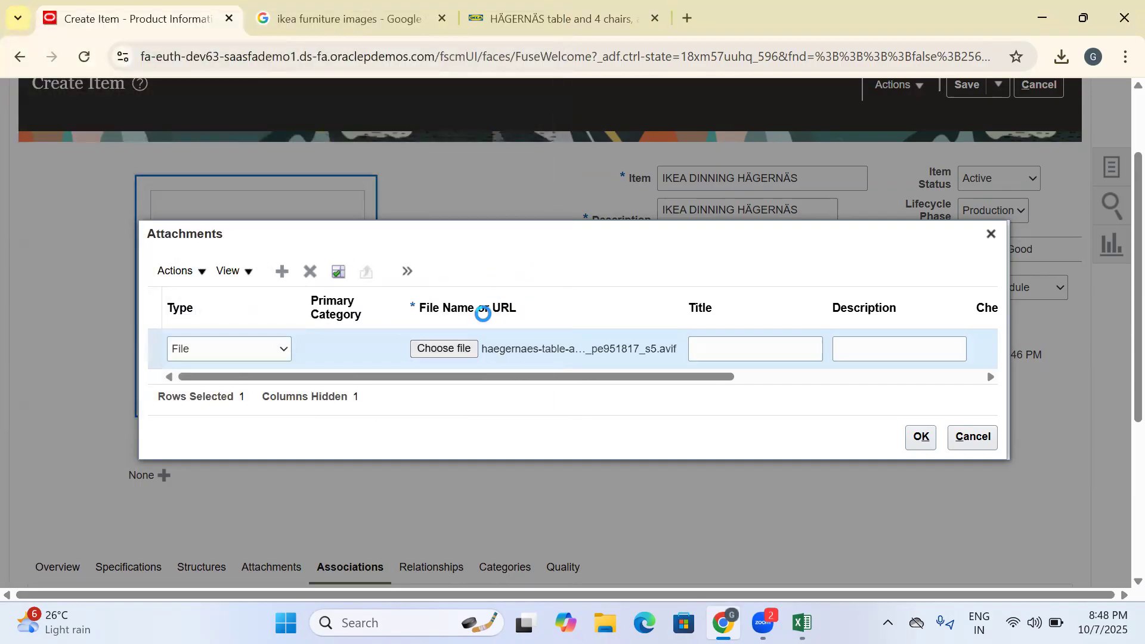
pyautogui.moveTo(674, 378); pyautogui.dragTo(912, 394)
pyautogui.click(921, 438)
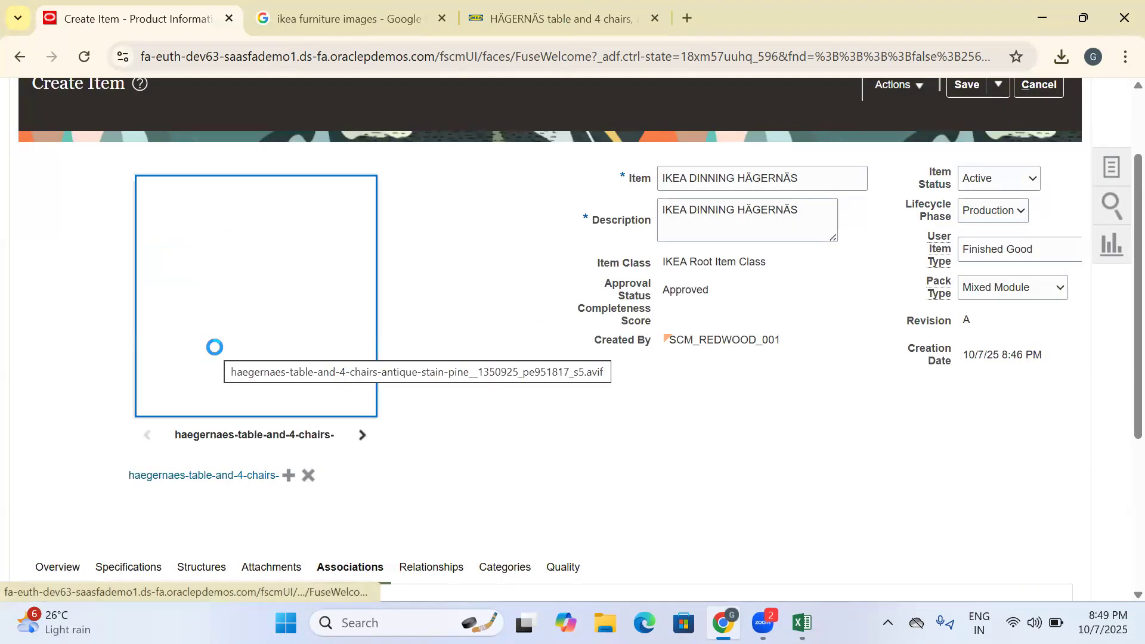
# - Save and close the new item, and return to the Oracle Fusion home page
pyautogui.scroll(-4, 538, 473)
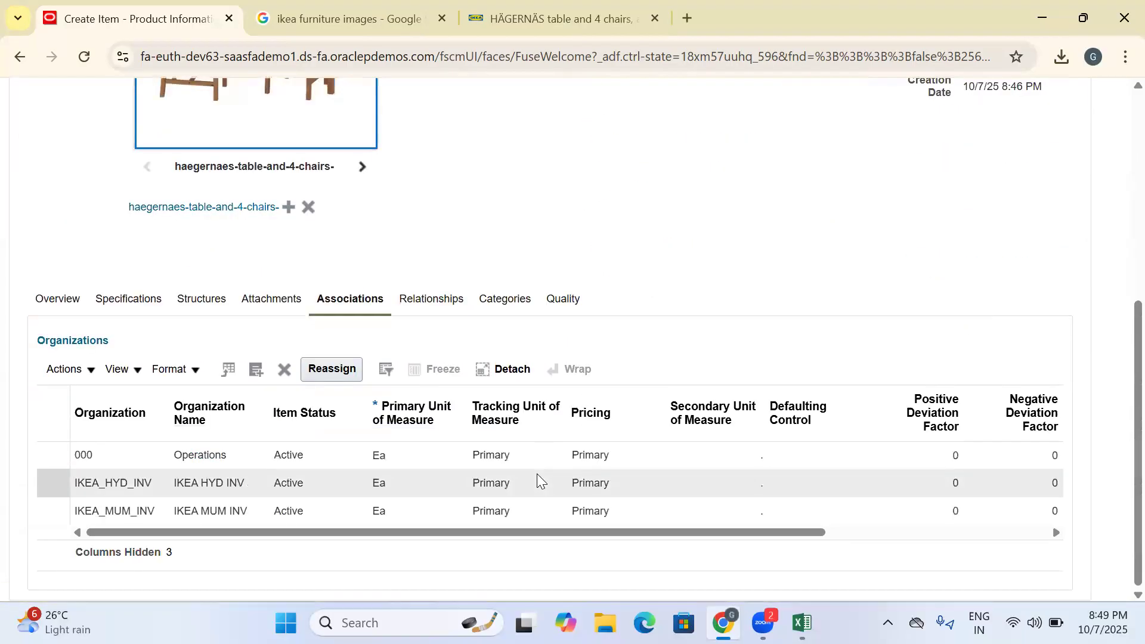
pyautogui.scroll(6, 543, 459)
pyautogui.click(999, 194)
pyautogui.click(984, 220)
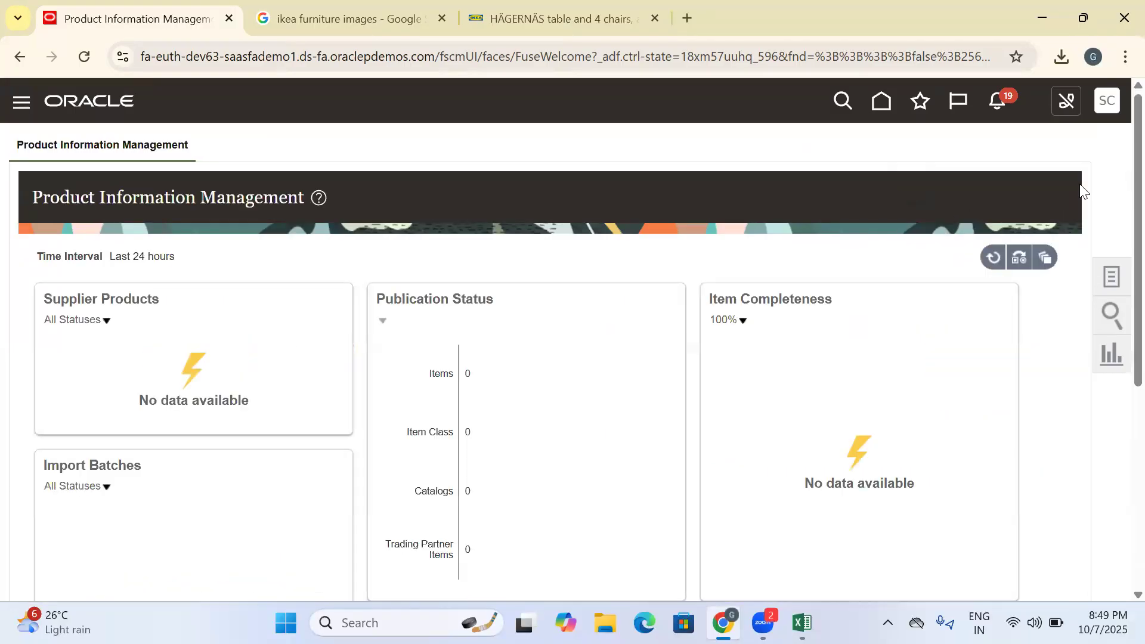
pyautogui.click(887, 104)
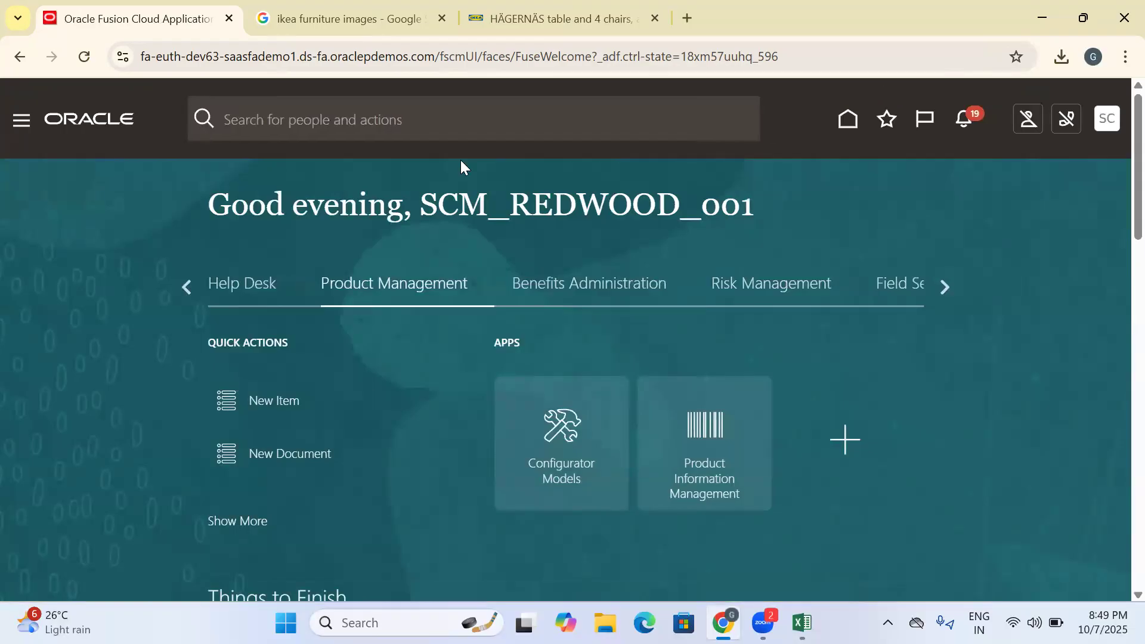
# - Open Setup and Maintenance and show the Facilities tasks of Manufacturing and Supply Chain Materials Management
pyautogui.click(172, 282)
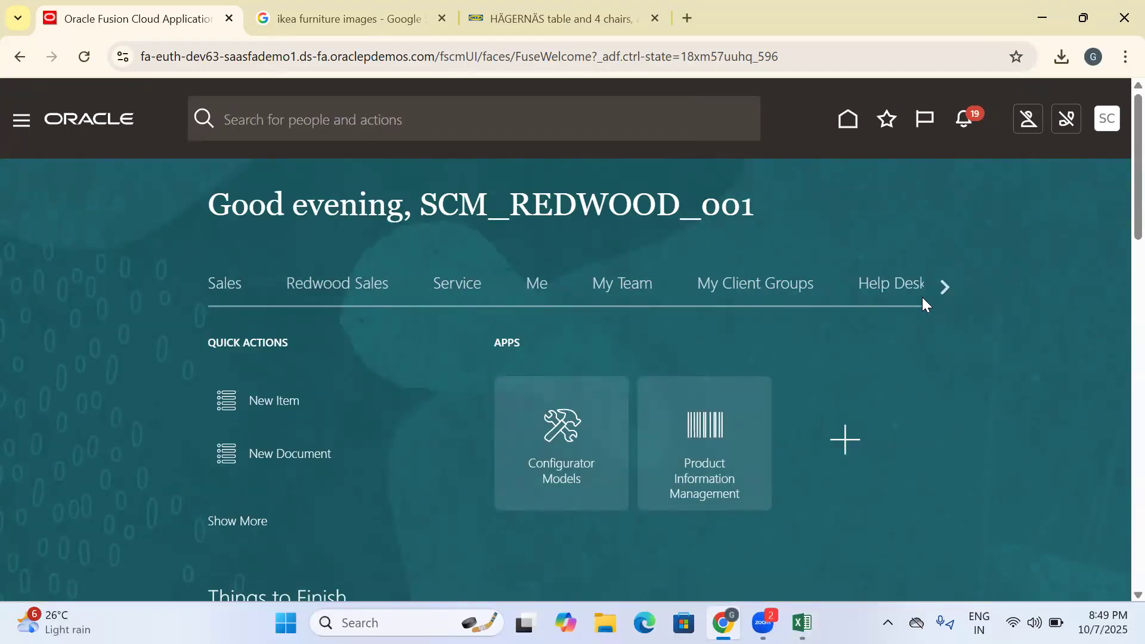
pyautogui.click(944, 286)
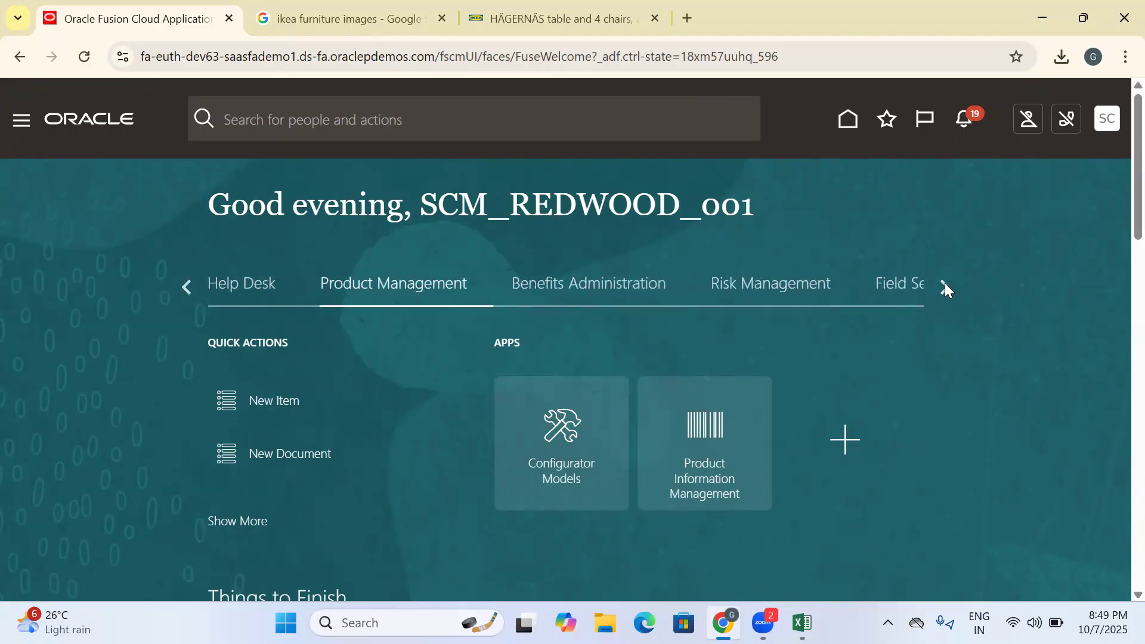
pyautogui.click(944, 286)
pyautogui.click(1107, 119)
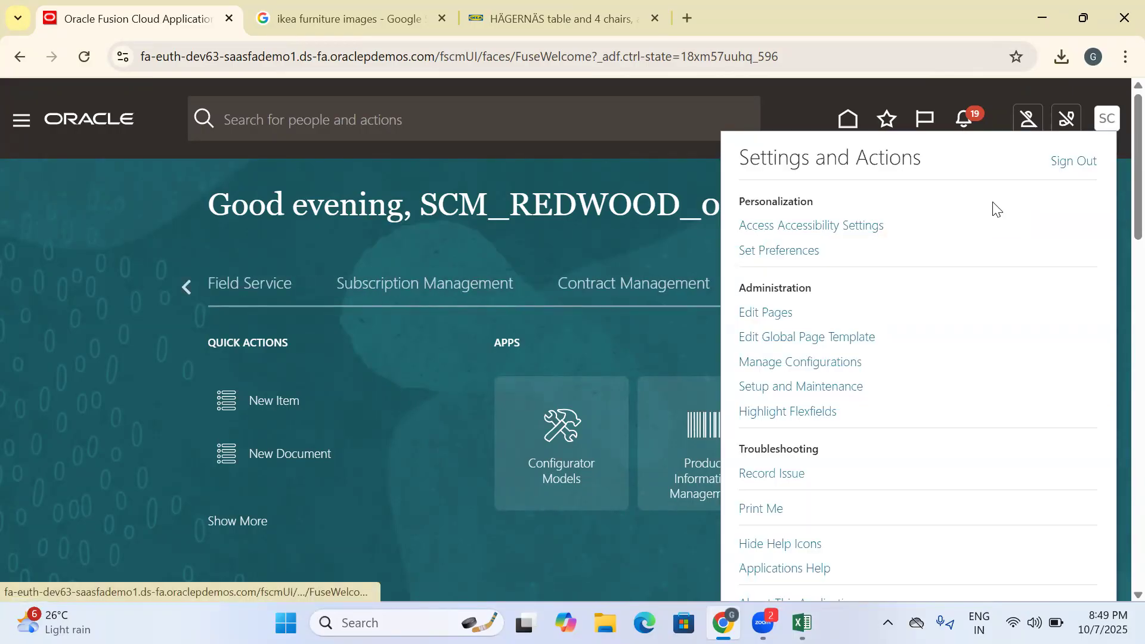
pyautogui.click(828, 393)
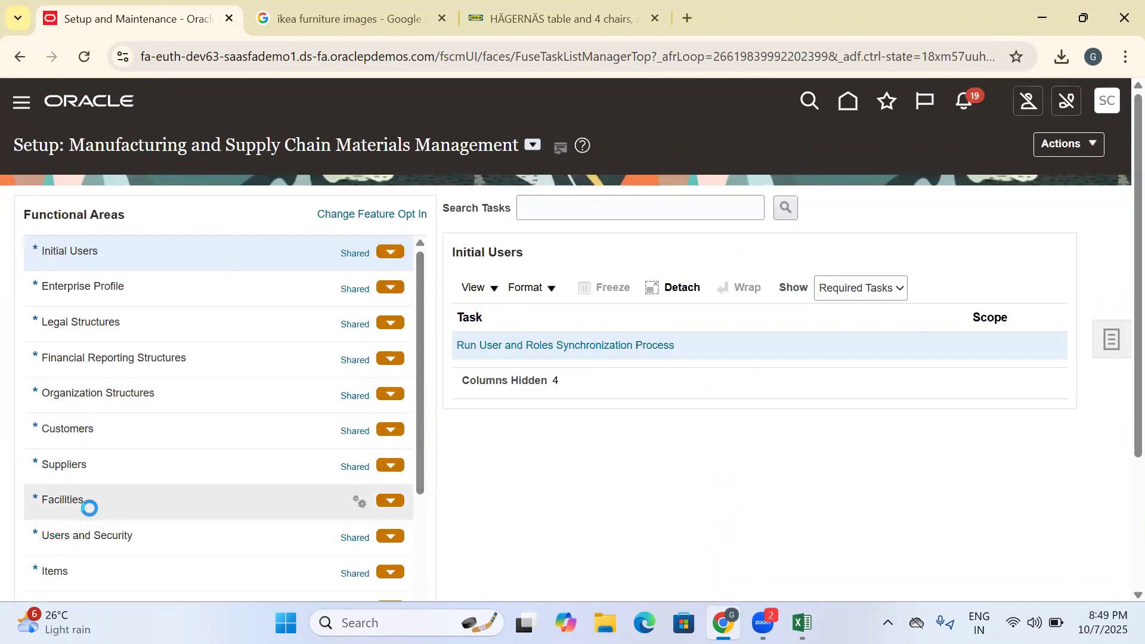
pyautogui.click(89, 508)
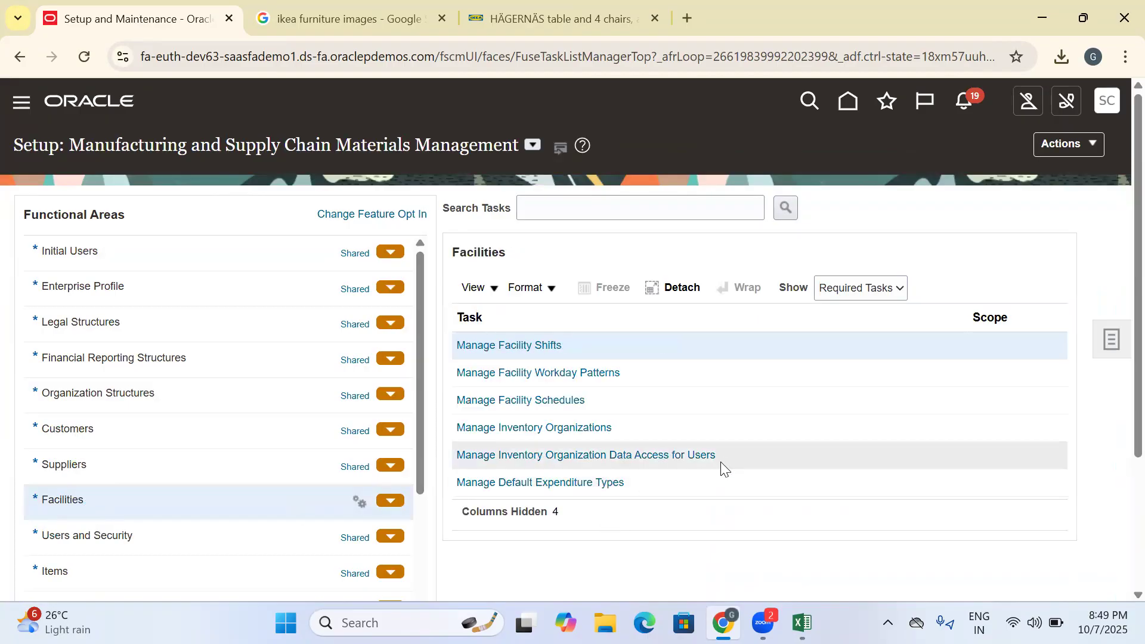
# - Copy the task name "Manage Inventory Organization Data Access for Users" into cell C292 of the Excel training sheet and remove its hyperlink
pyautogui.click(723, 460)
pyautogui.moveTo(736, 457); pyautogui.dragTo(454, 455)
pyautogui.hotkey('ctrl', 'c')
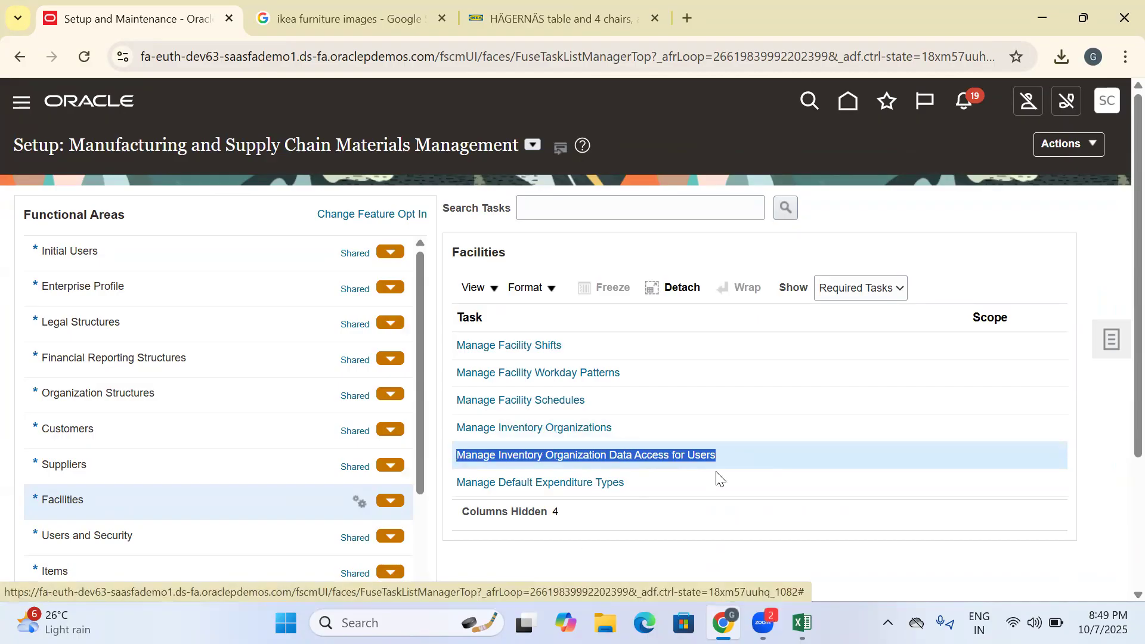
pyautogui.hotkey('alt', 'Tab')
pyautogui.click(530, 492)
pyautogui.hotkey('ctrl', 'v')
pyautogui.rightClick(543, 496)
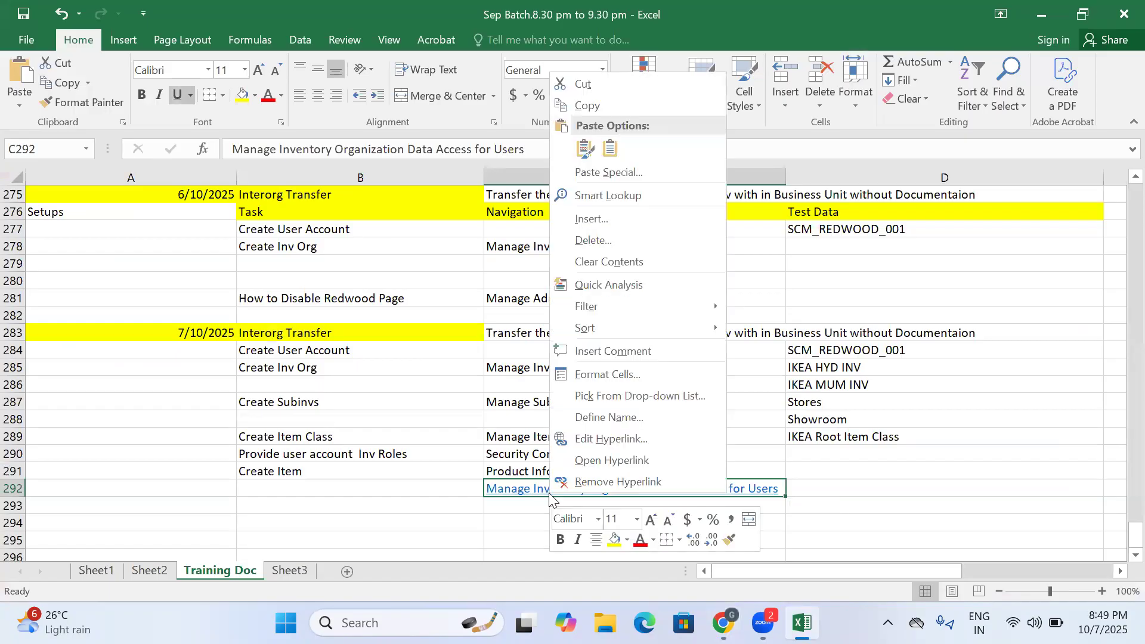
pyautogui.click(566, 490)
# - Enter "Create Data Access" as the task in cell B292
pyautogui.click(427, 492)
pyautogui.write('Create Data Access')
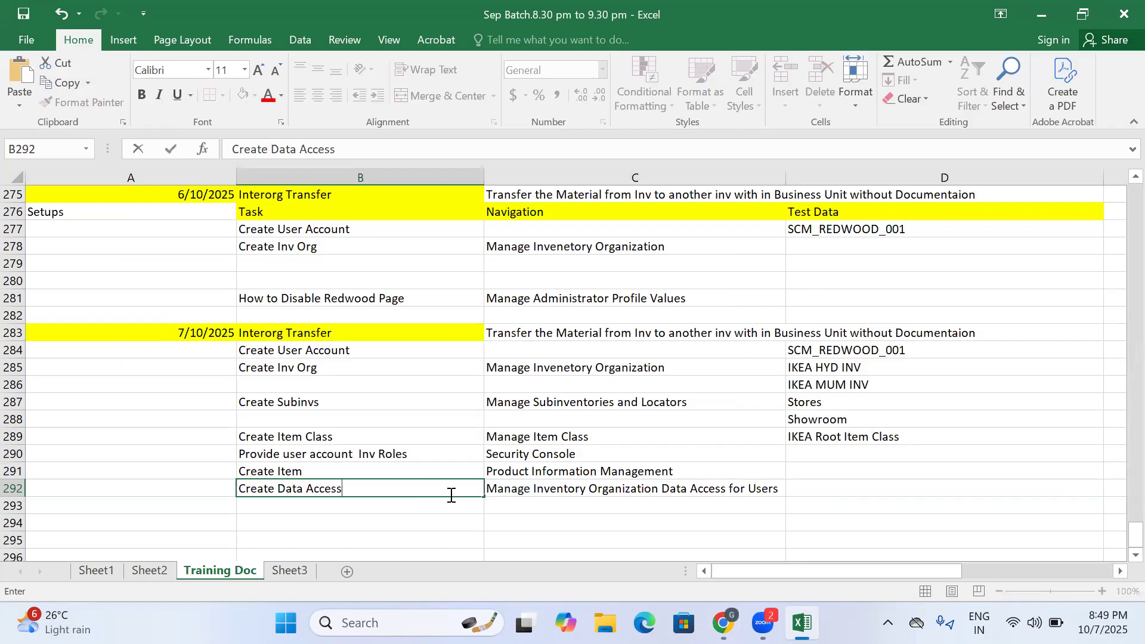
pyautogui.click(517, 494)
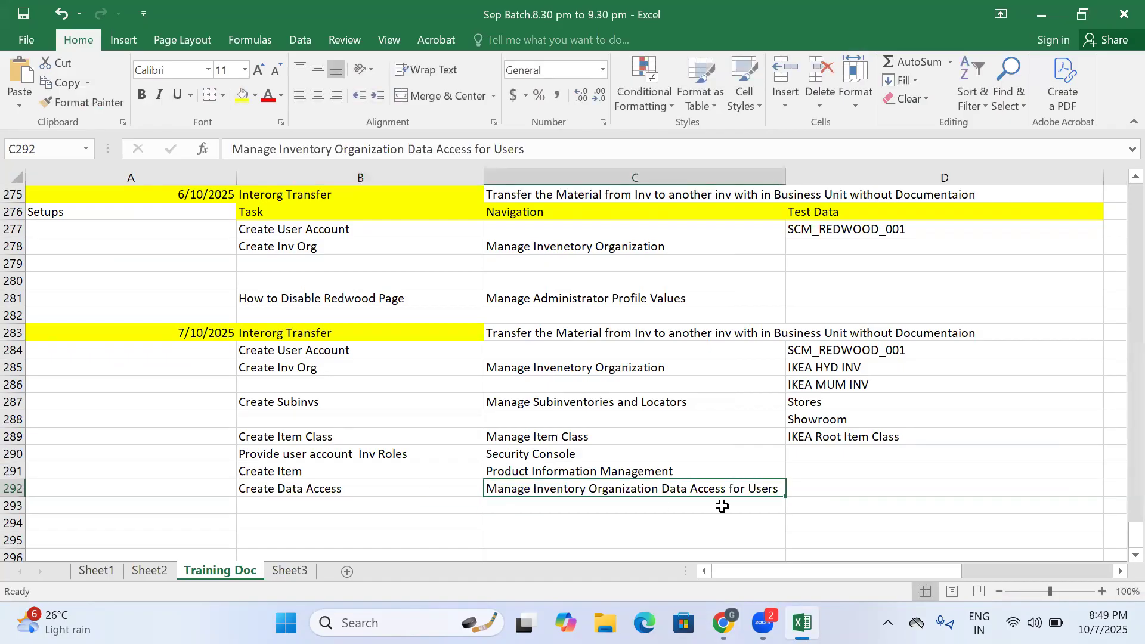
pyautogui.click(806, 490)
# - Back in Oracle Fusion, open Manage Inventory Organization Data Access for Users and create a data access entry for user SCM_REDWOOD_001
pyautogui.click(723, 622)
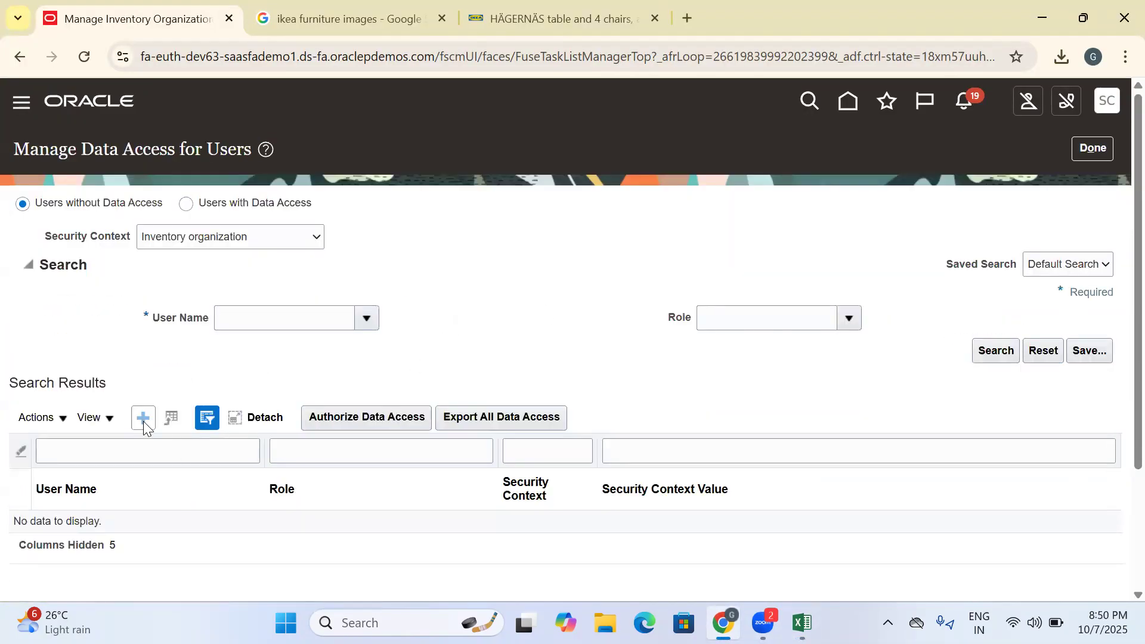
pyautogui.click(143, 421)
pyautogui.click(246, 356)
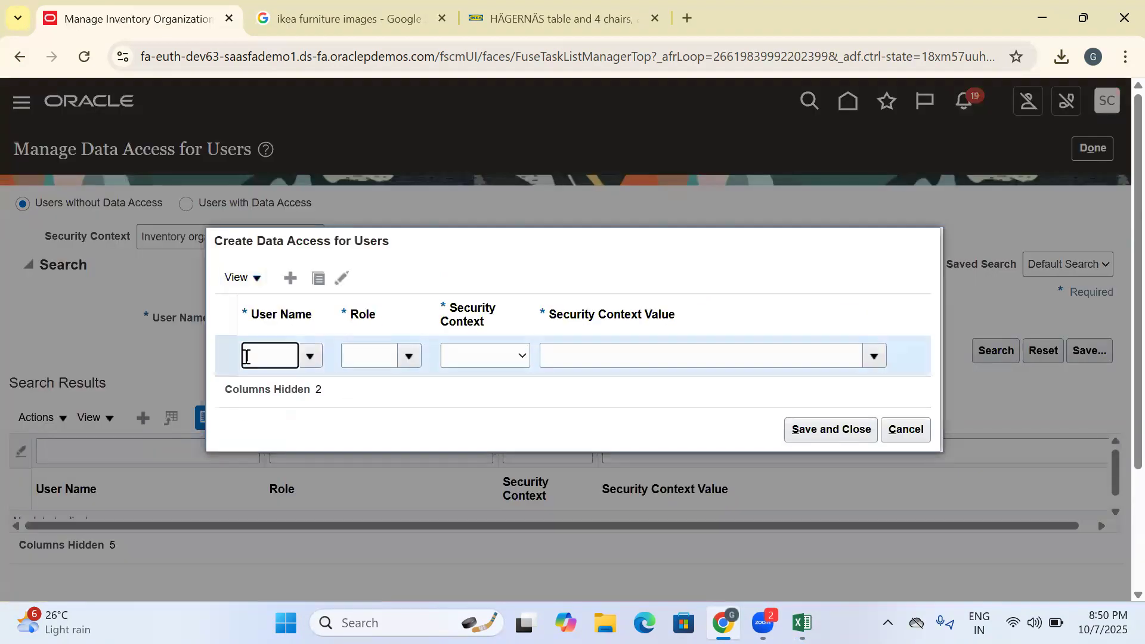
pyautogui.write('SCM_RED')
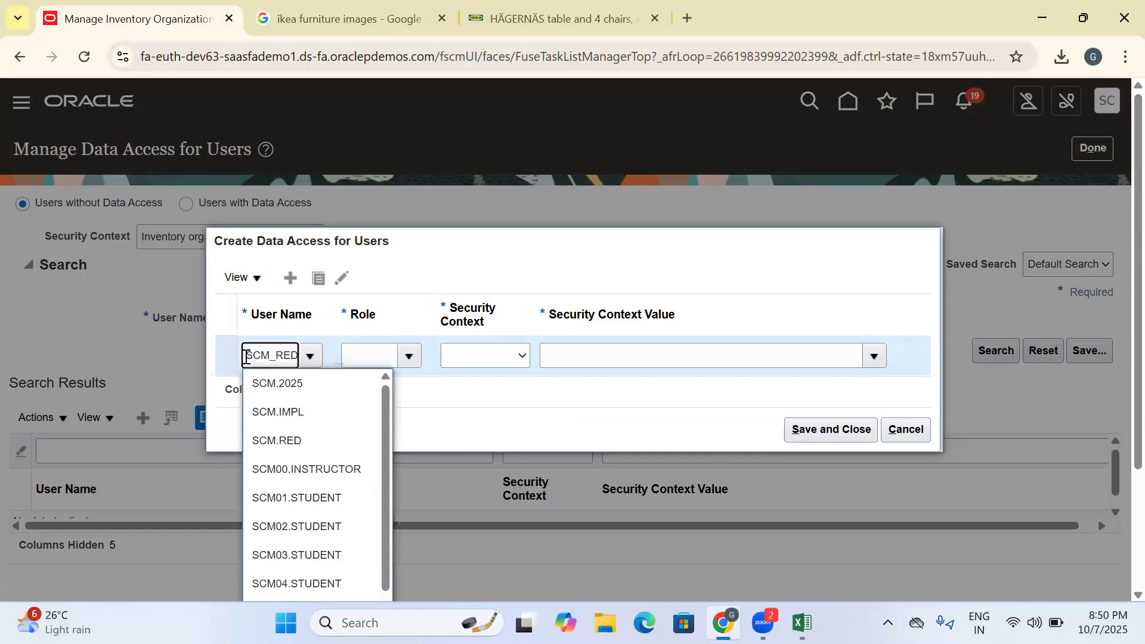
pyautogui.click(307, 384)
# - Give the entry the Inventory Manager role, the Inventory organization security context and the context value IKEA_HYD_INV
pyautogui.click(389, 353)
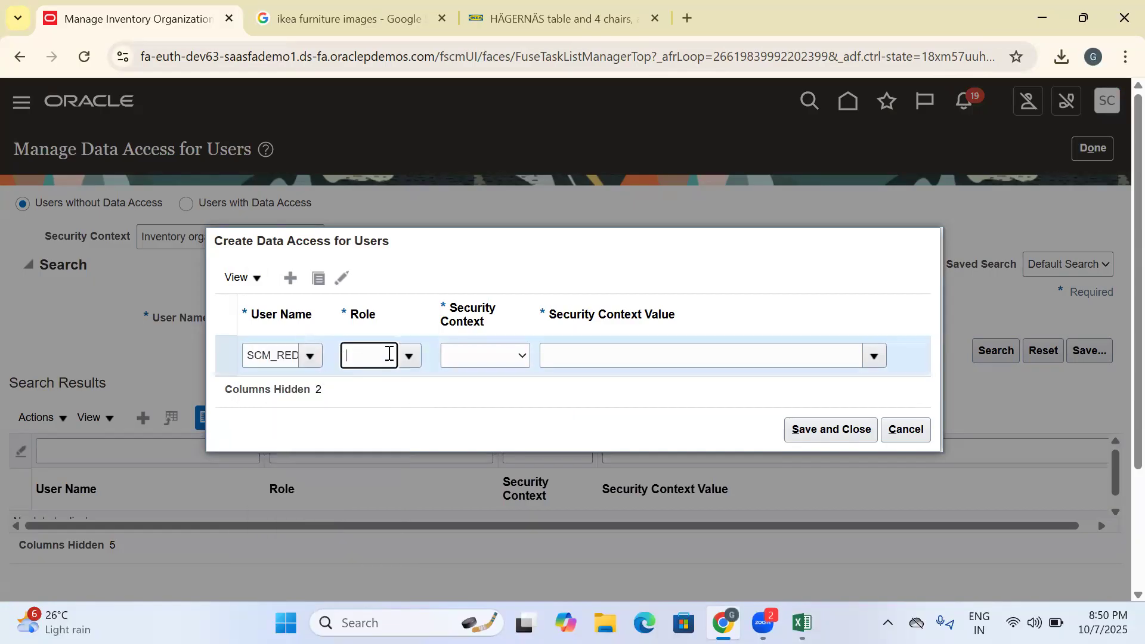
pyautogui.write('INV')
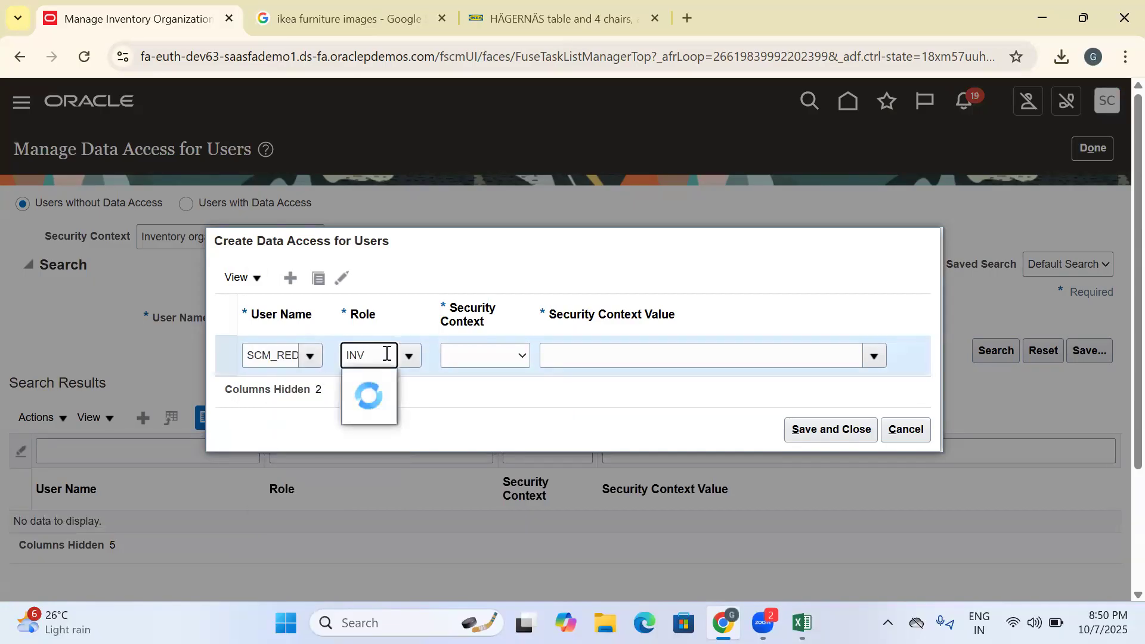
pyautogui.click(389, 387)
pyautogui.click(479, 355)
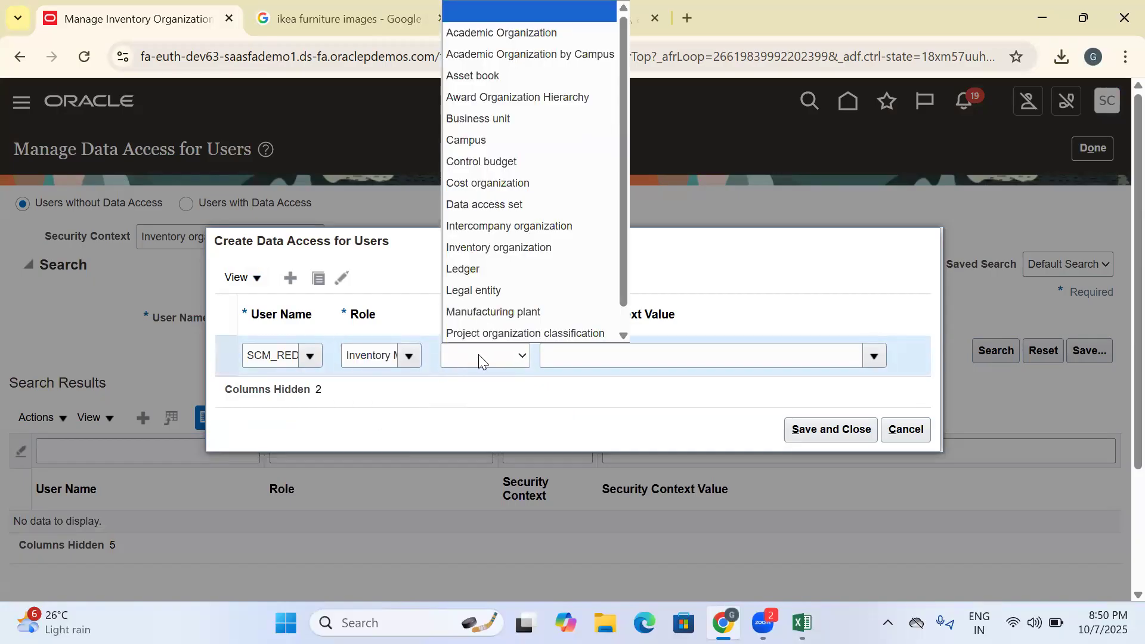
pyautogui.click(476, 399)
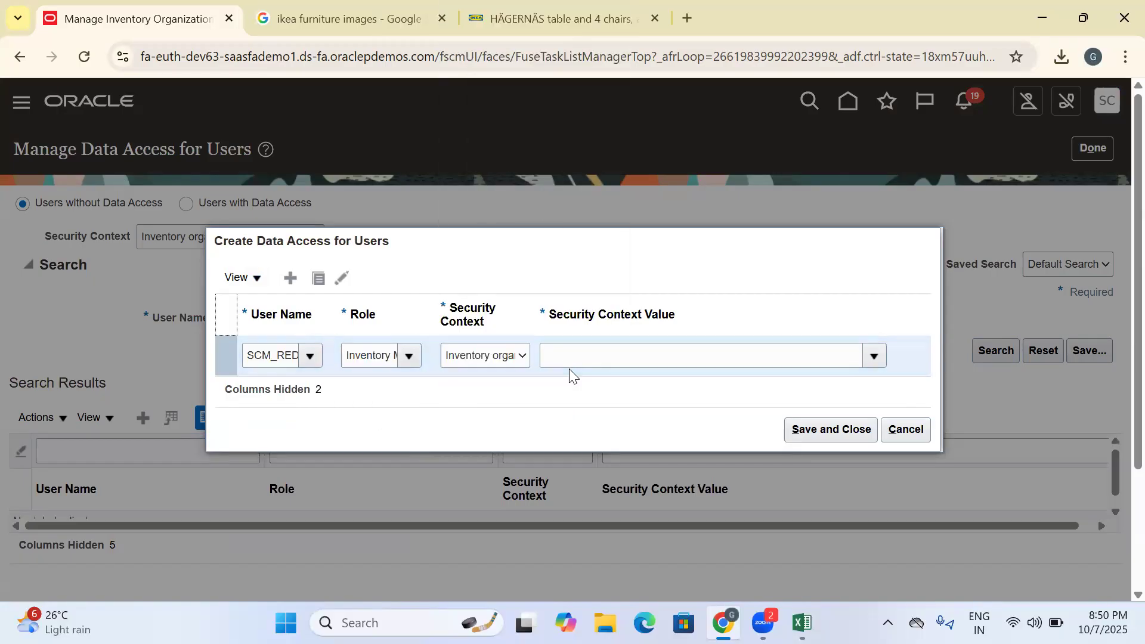
pyautogui.click(576, 364)
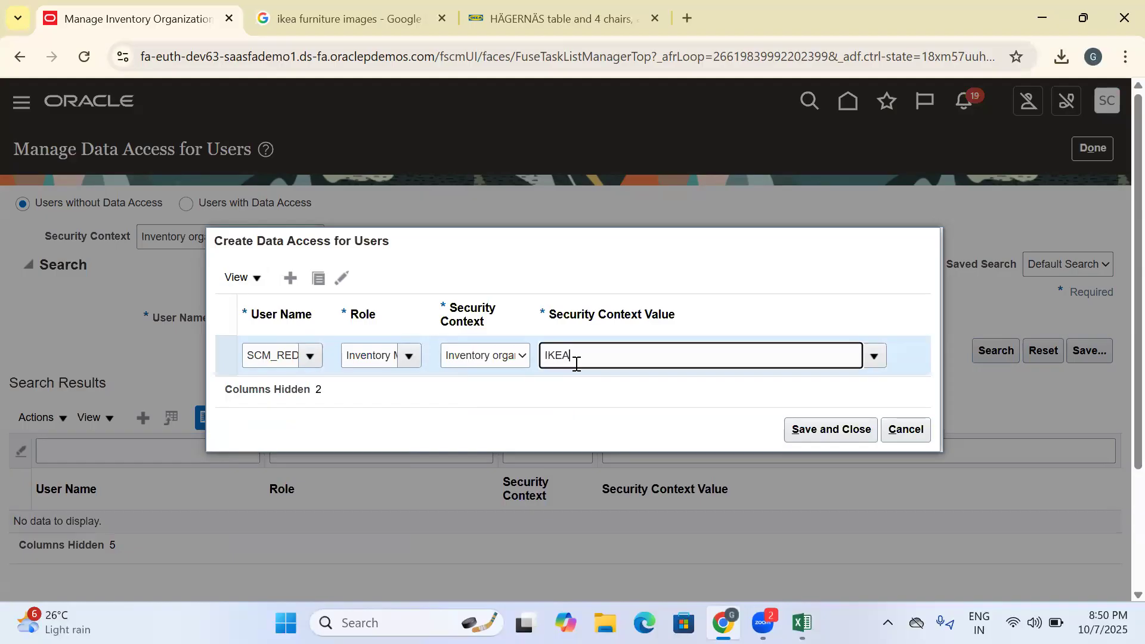
pyautogui.click(586, 384)
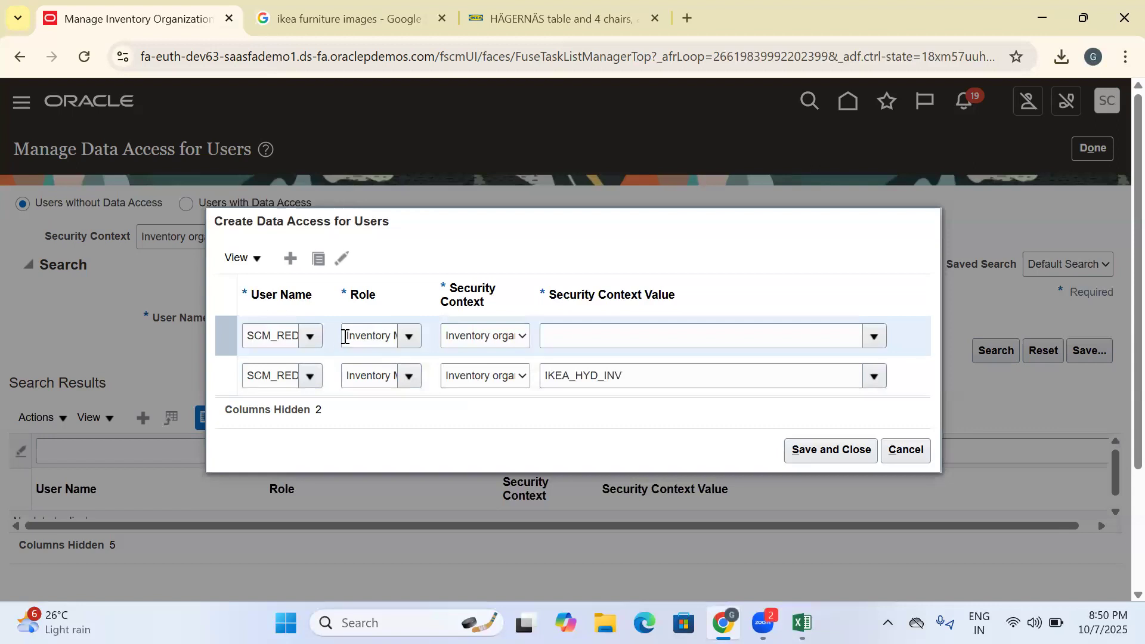
# - Set the second data access row to the Warehouse Manager role with Inventory organization context and value IKEA_HYD_INV
pyautogui.click(345, 337)
pyautogui.press('BackSpace')
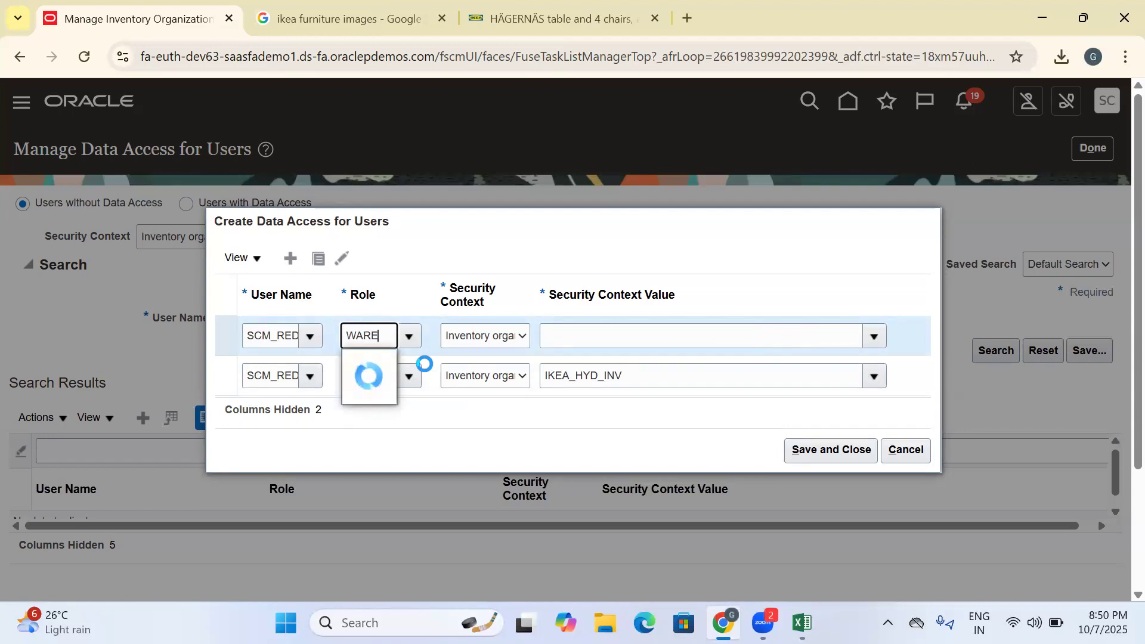
pyautogui.click(391, 360)
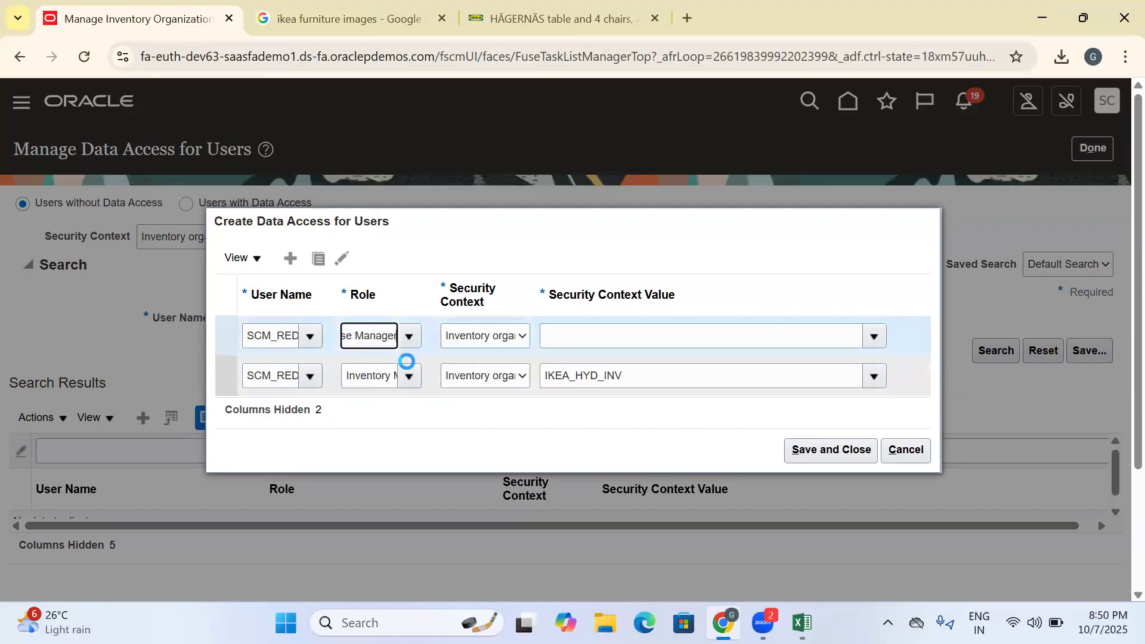
pyautogui.click(477, 336)
pyautogui.click(494, 373)
pyautogui.click(581, 334)
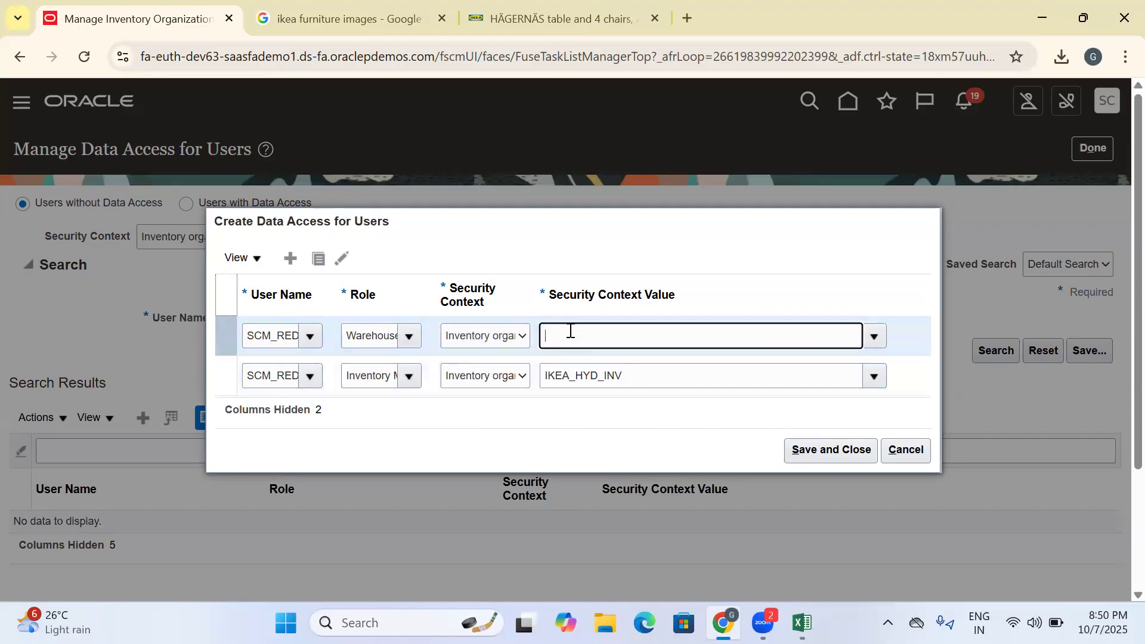
pyautogui.write('IKEA')
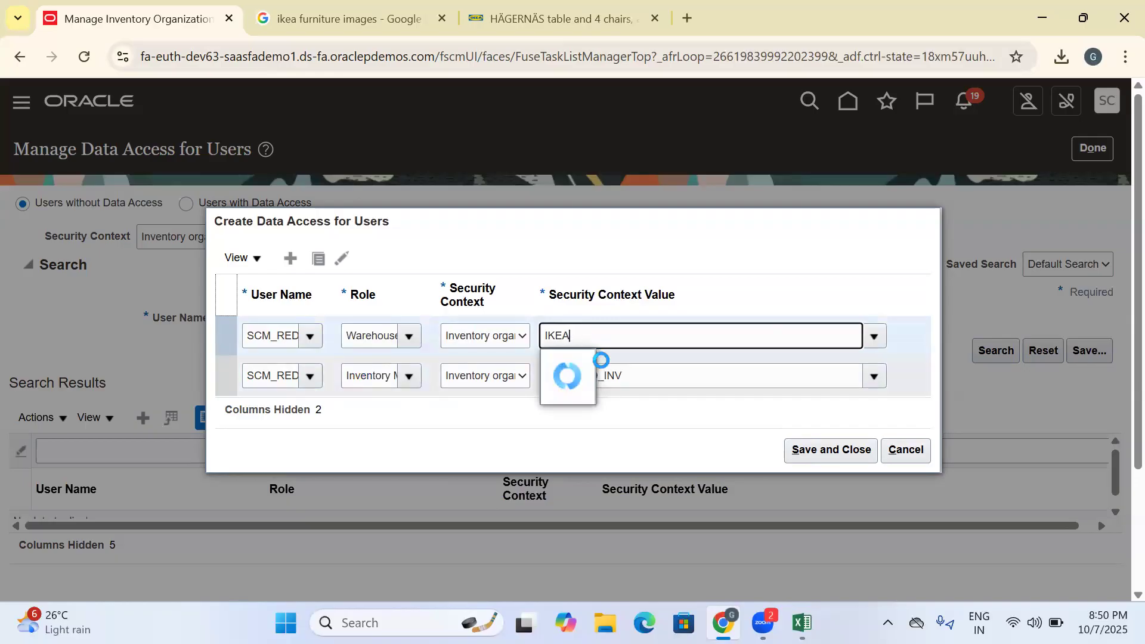
pyautogui.click(602, 364)
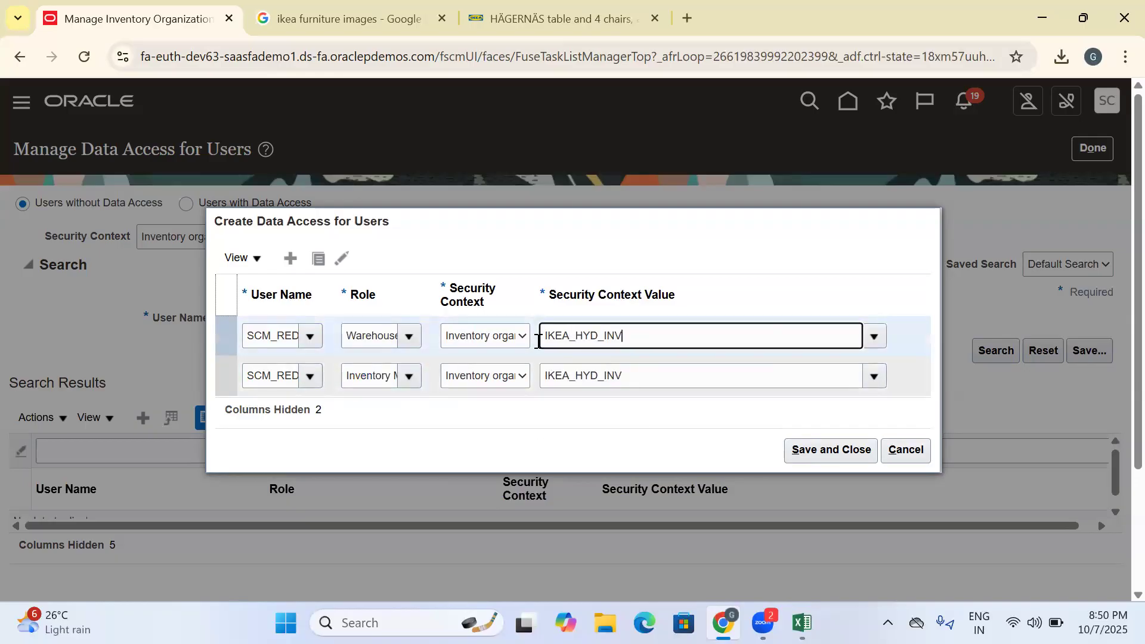
# - Duplicate the Warehouse Manager row and choose the second suggested warehouse role for the copy
pyautogui.click(320, 257)
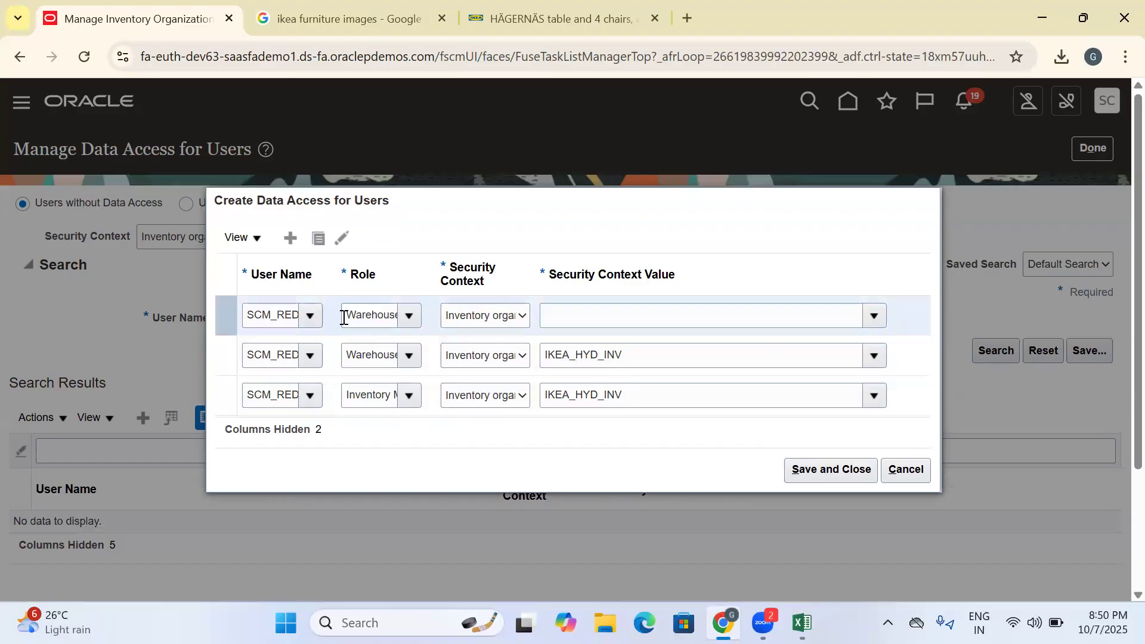
pyautogui.moveTo(345, 318); pyautogui.dragTo(542, 326)
pyautogui.press('BackSpace')
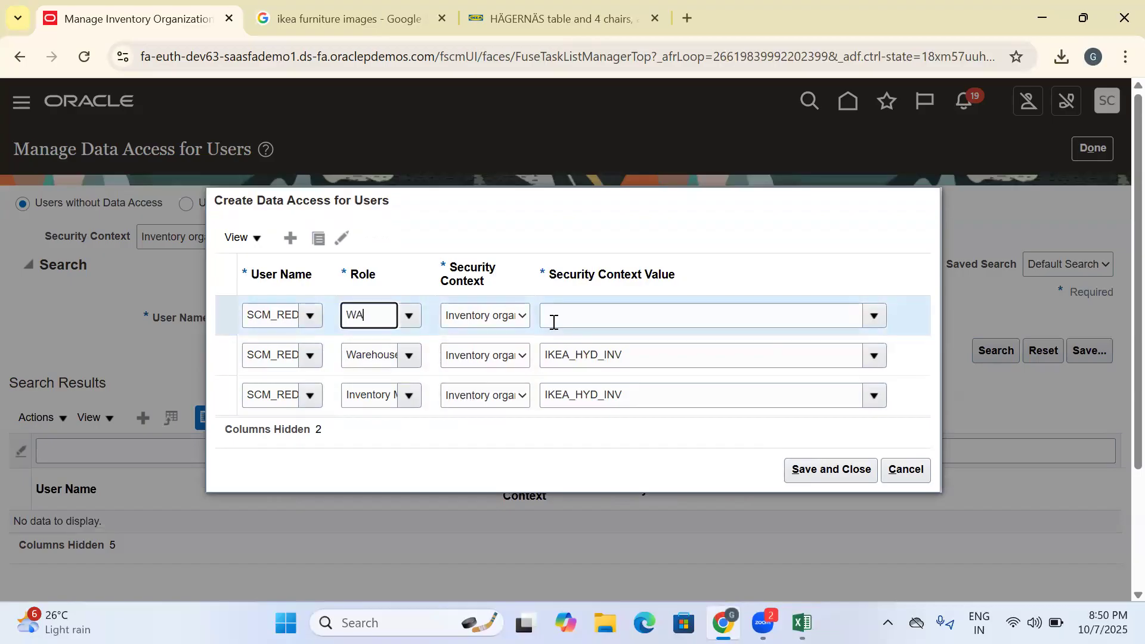
pyautogui.click(409, 369)
# - Set the third row's security context to Inventory organization with value IKEA_HYD_INV, and save and close the data access entries
pyautogui.click(492, 319)
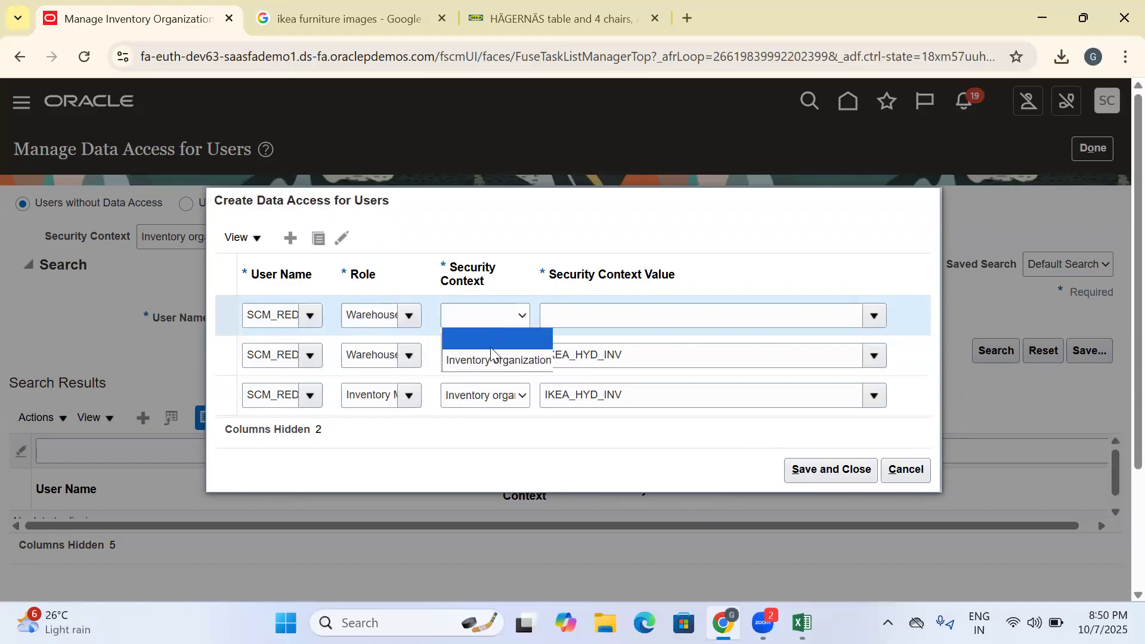
pyautogui.click(491, 356)
pyautogui.click(492, 325)
pyautogui.click(487, 364)
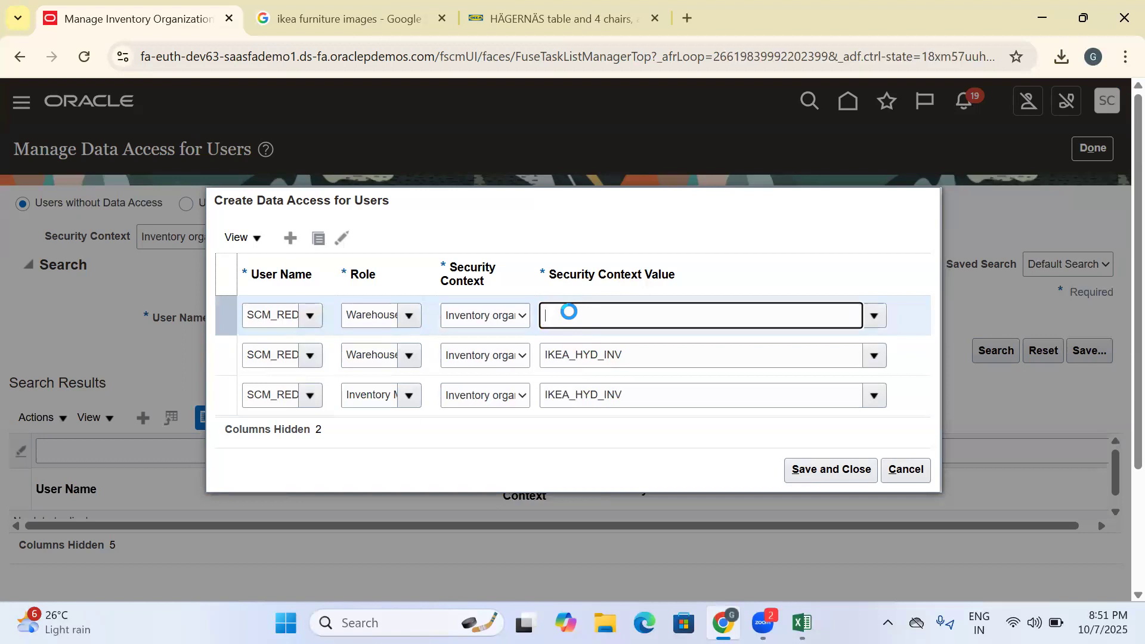
pyautogui.write('IKEA')
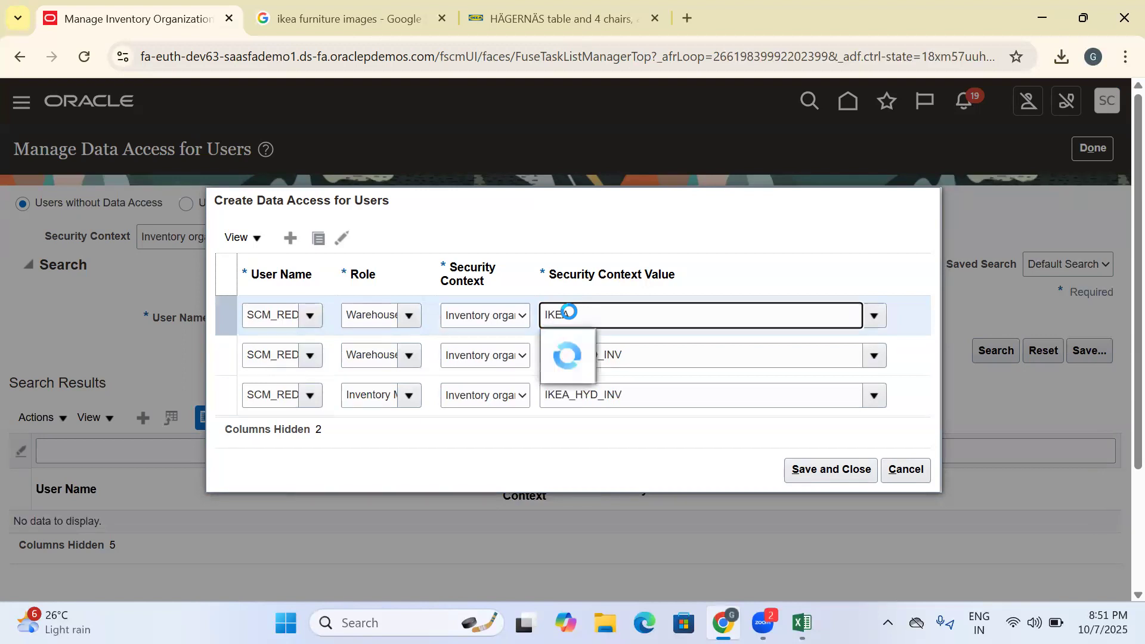
pyautogui.click(594, 343)
pyautogui.click(840, 473)
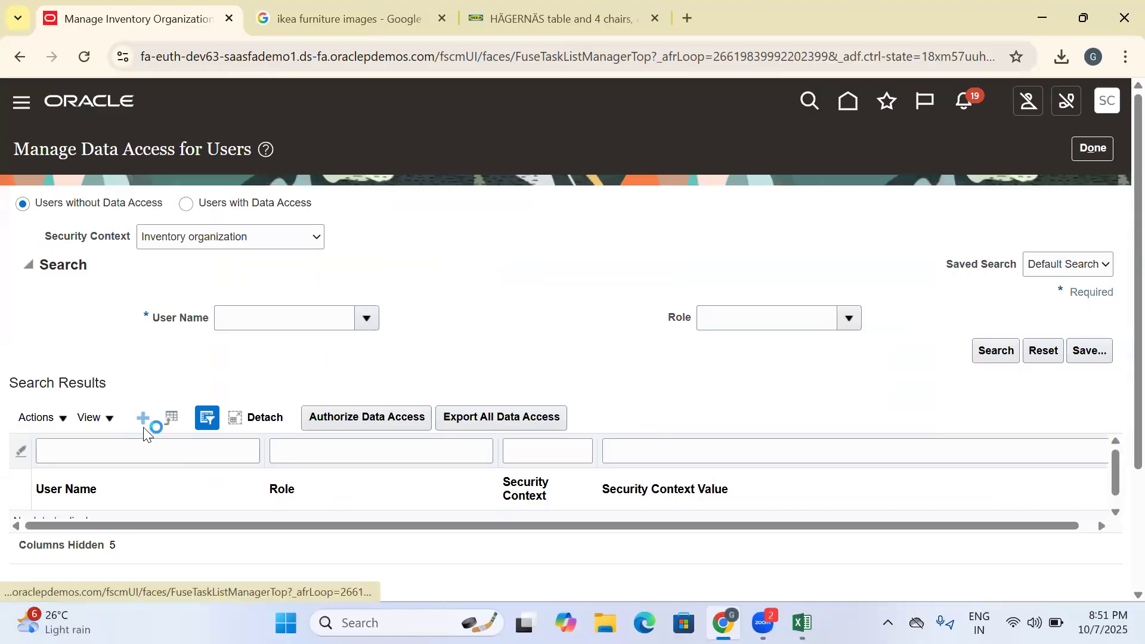
# - Start another data access entry and set its user name to SCM_REDWOOD_001
pyautogui.click(143, 419)
pyautogui.click(275, 355)
pyautogui.write('S')
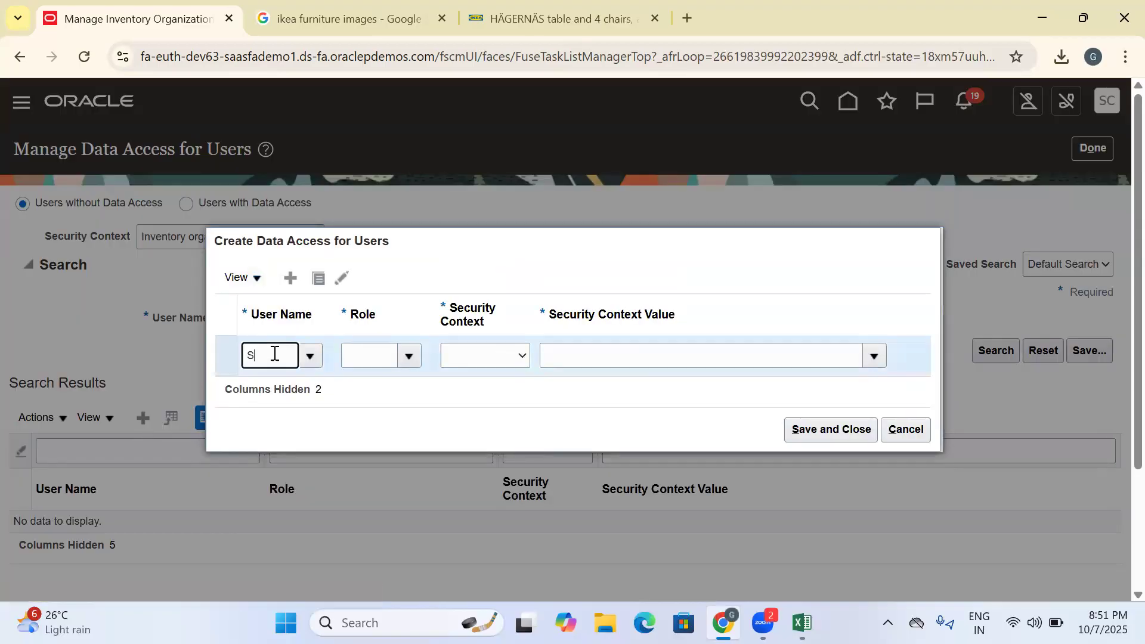
pyautogui.write('C')
pyautogui.press('Return')
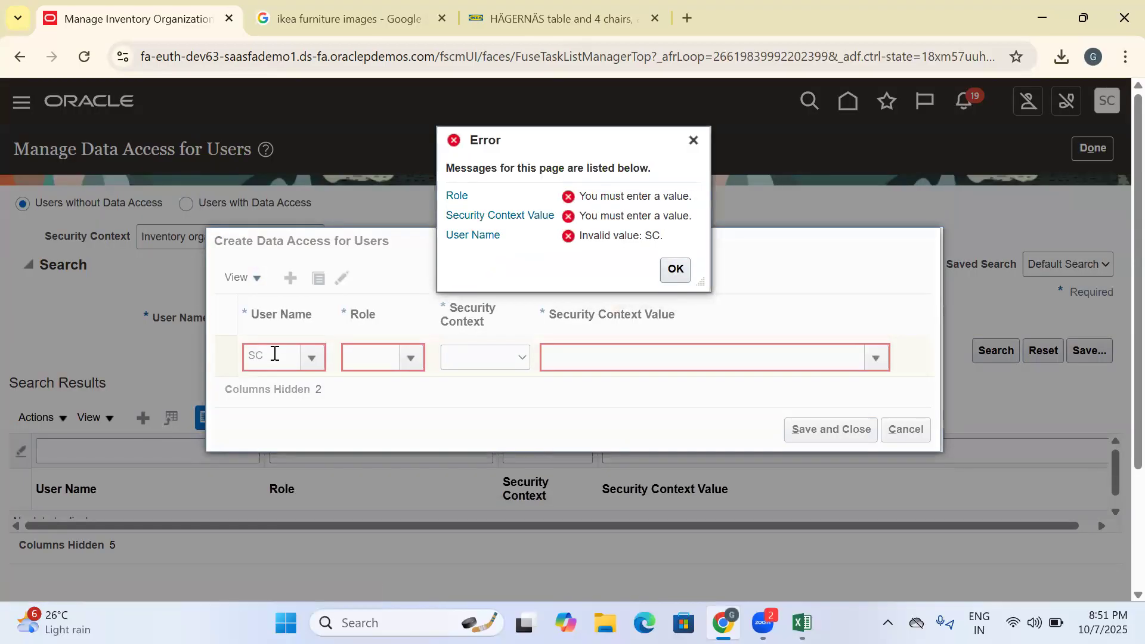
pyautogui.click(676, 270)
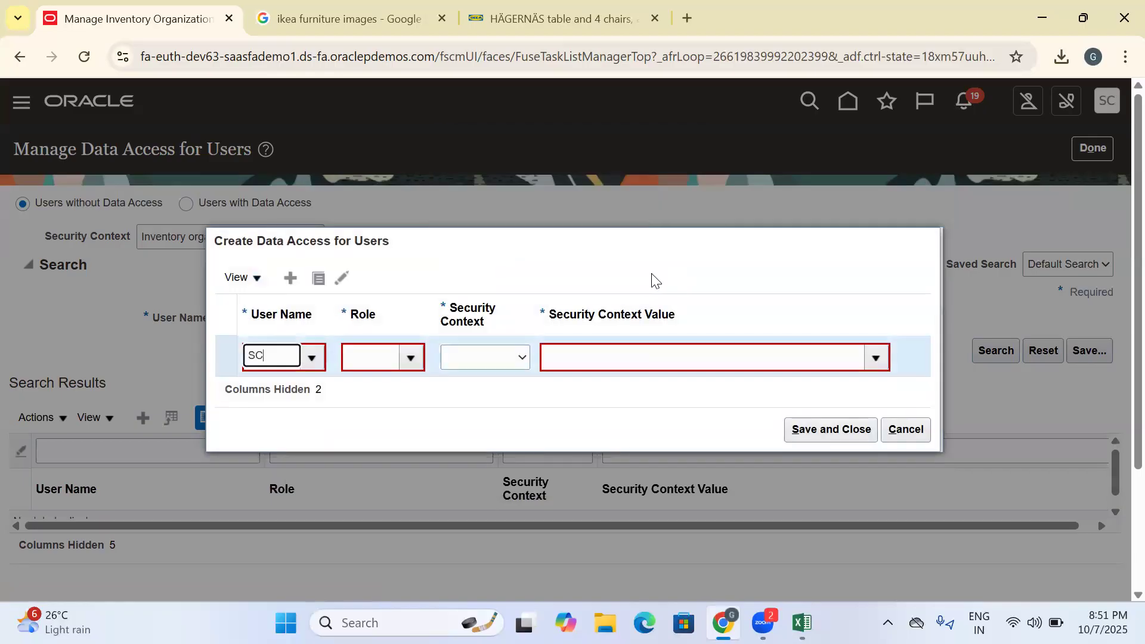
pyautogui.write('M_RED')
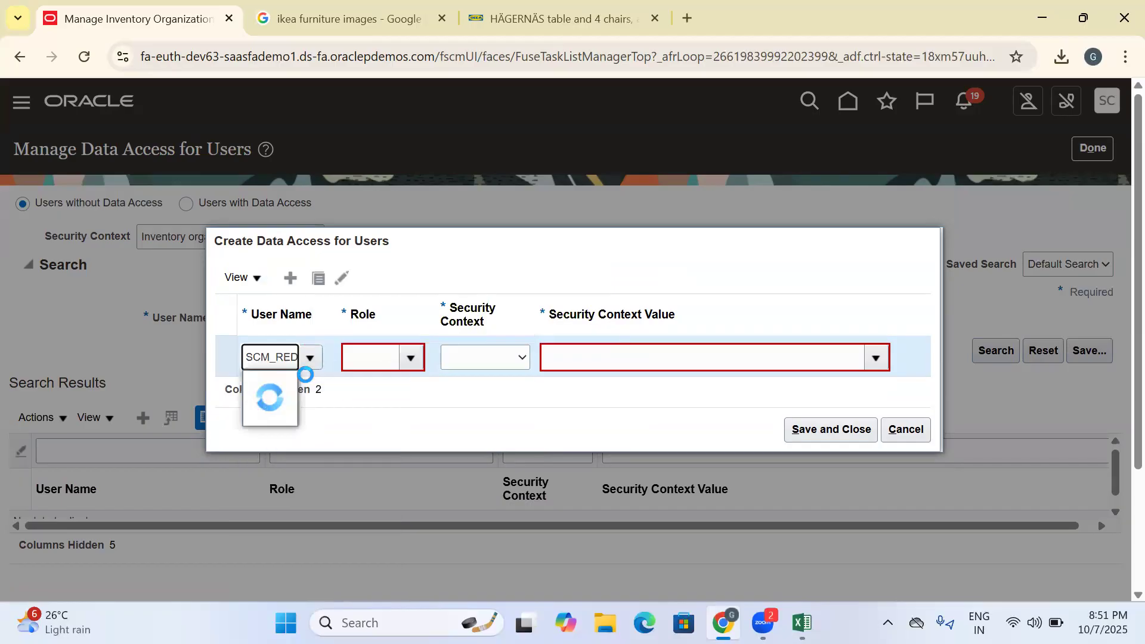
pyautogui.click(278, 390)
# - Set the new data access row to the Inventory Manager role with Inventory organization context and value IKEA_MUM_INV
pyautogui.click(378, 360)
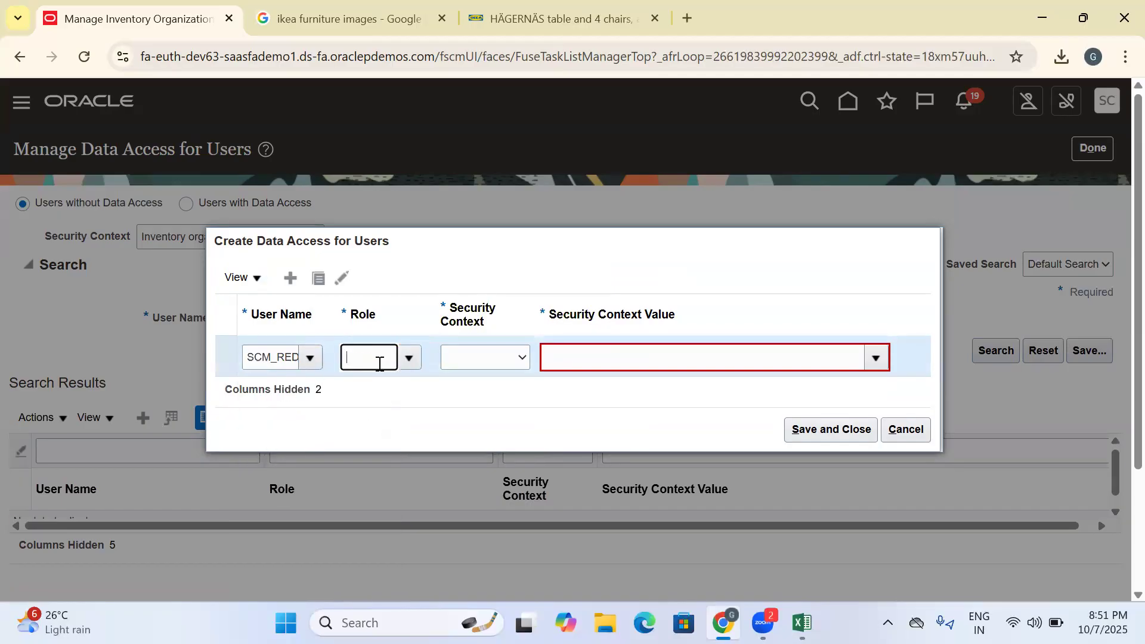
pyautogui.write('INV')
pyautogui.click(411, 387)
pyautogui.click(457, 360)
pyautogui.click(500, 398)
pyautogui.click(571, 356)
pyautogui.write('IKEA')
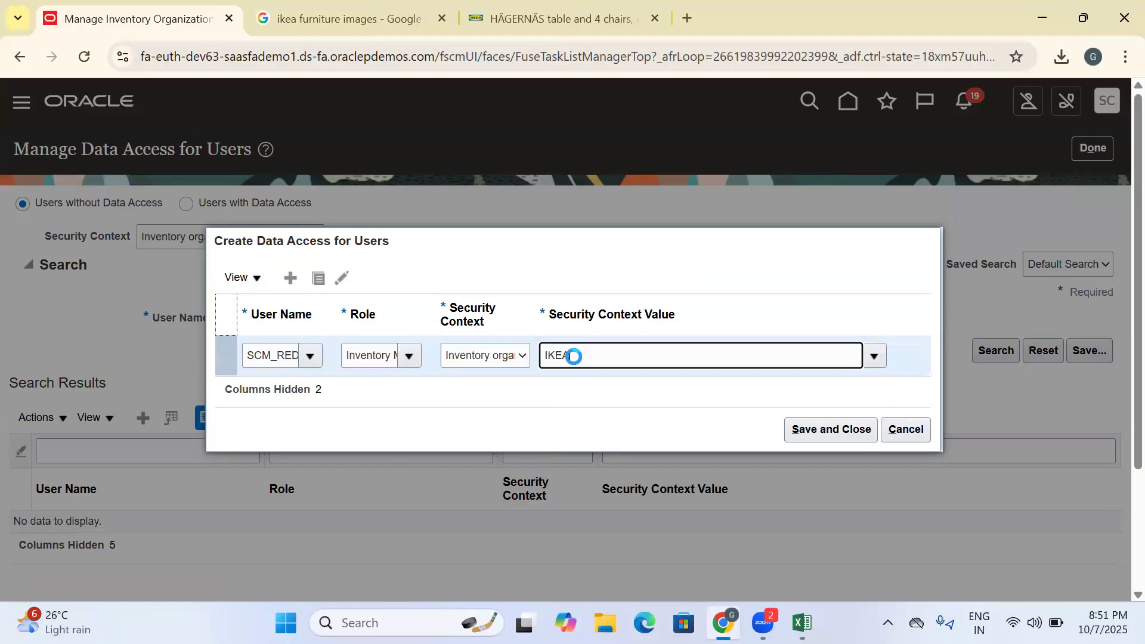
pyautogui.click(596, 412)
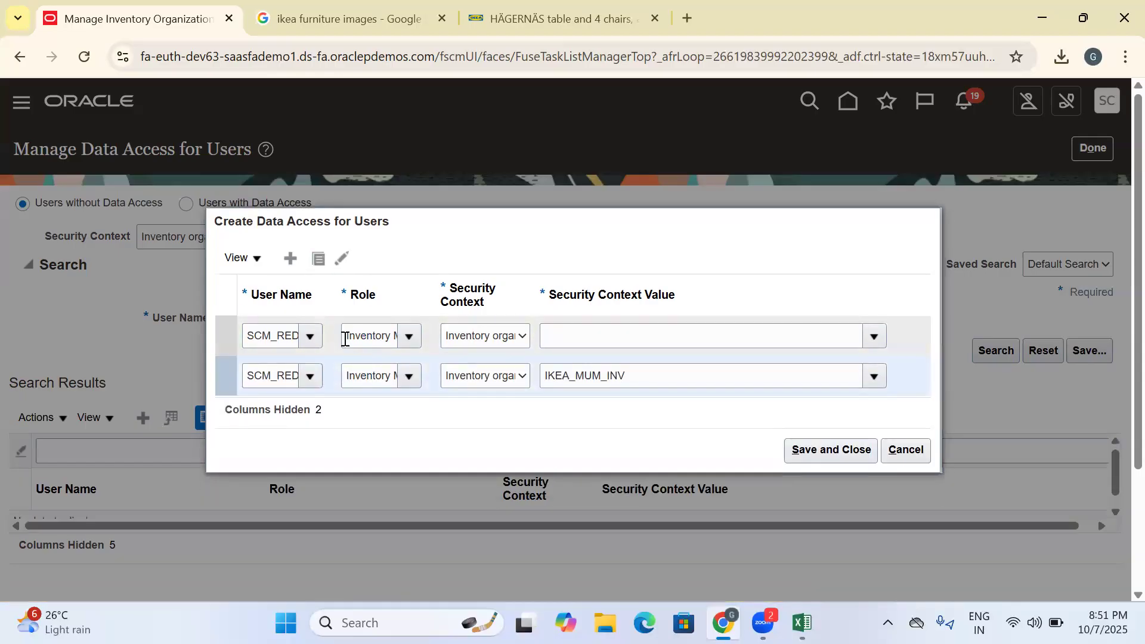
# - Change the role of the copied data access row to Warehouse Manager
pyautogui.click(345, 339)
pyautogui.click(539, 339)
pyautogui.write('WARE')
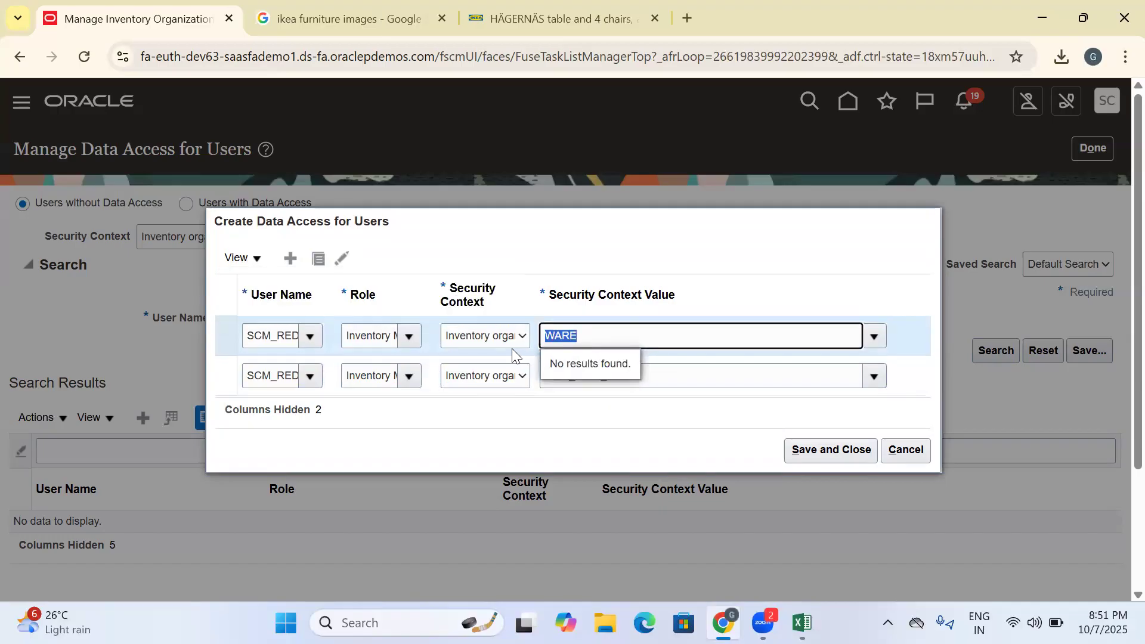
pyautogui.press('BackSpace')
pyautogui.click(344, 336)
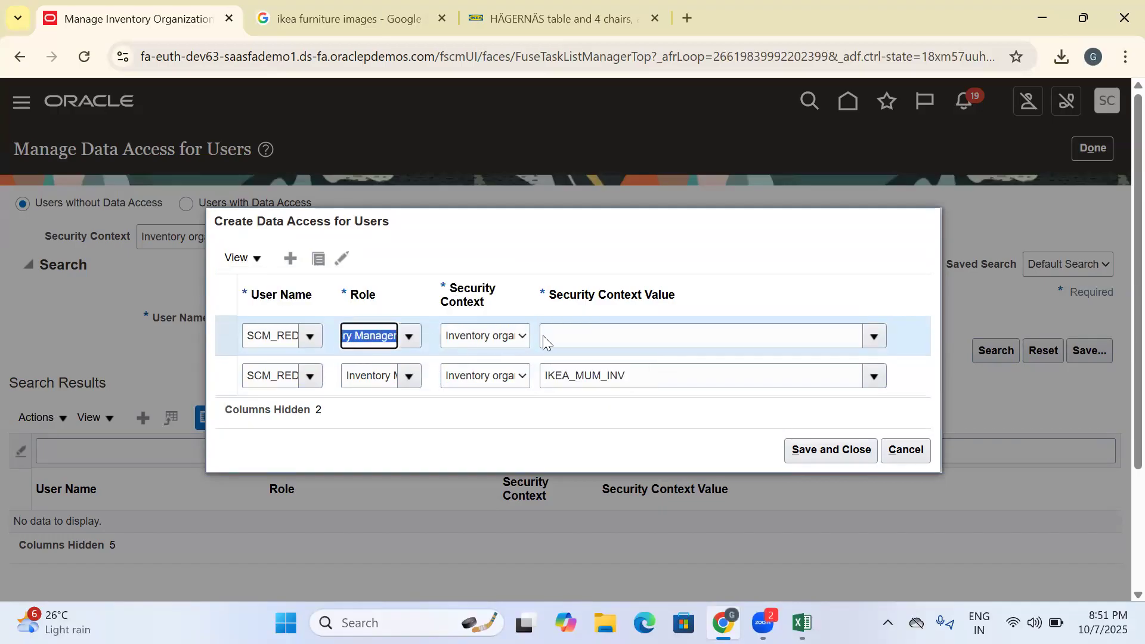
pyautogui.press('BackSpace')
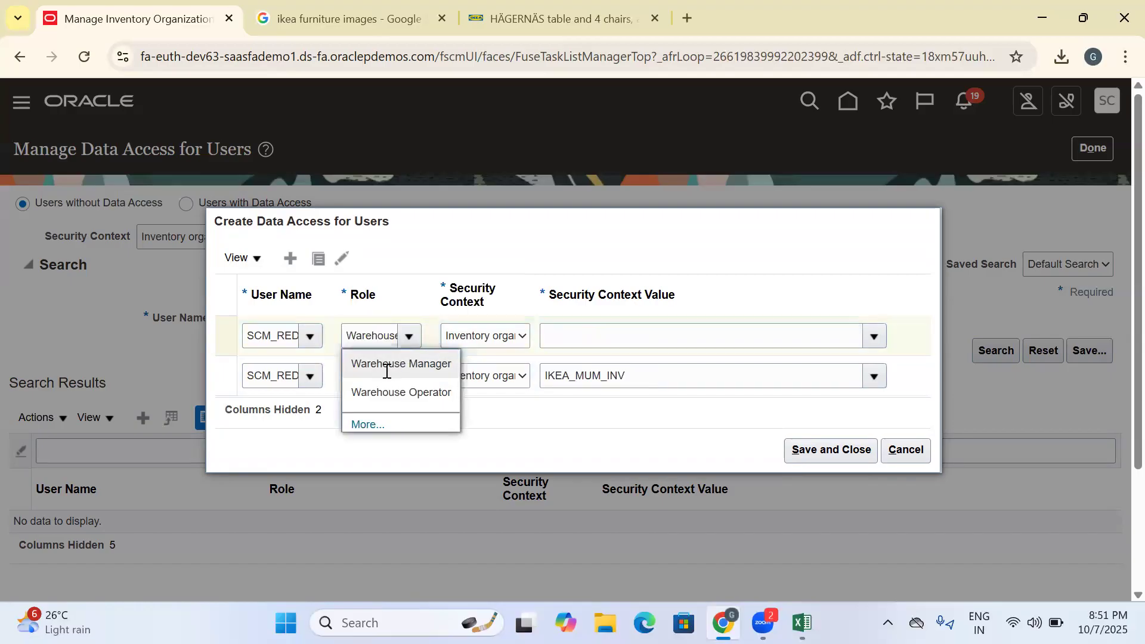
pyautogui.click(386, 365)
# - Set the Warehouse Manager row's security context to Inventory organization with value IKEA_MUM_INV
pyautogui.click(497, 345)
pyautogui.click(507, 381)
pyautogui.click(565, 341)
pyautogui.write('WARE')
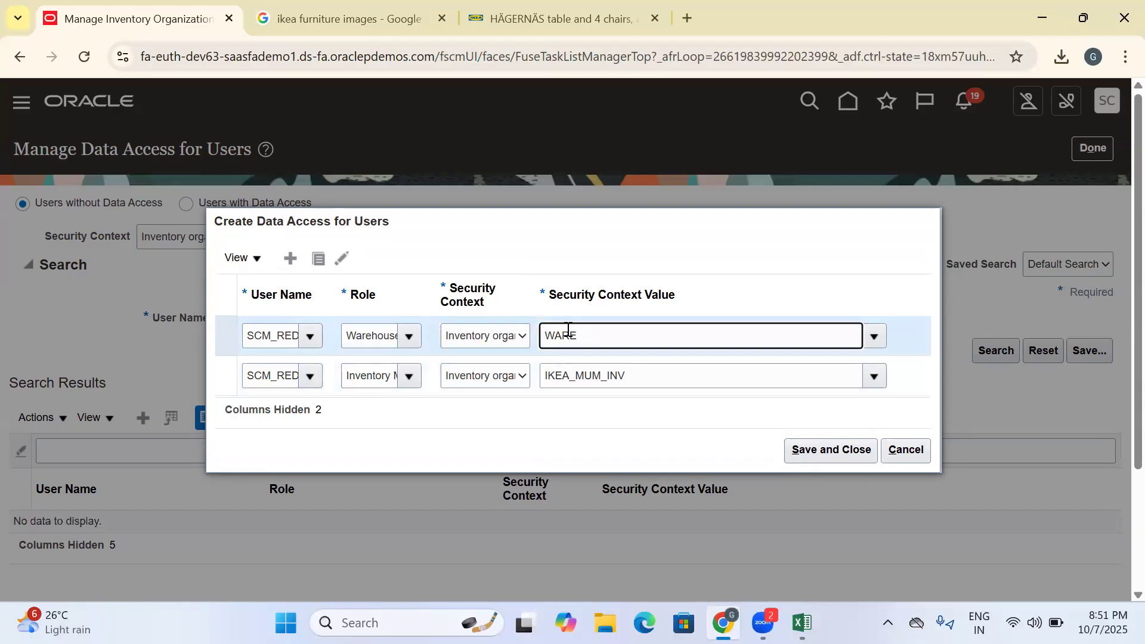
pyautogui.hotkey('ctrl', 'a')
pyautogui.press('BackSpace')
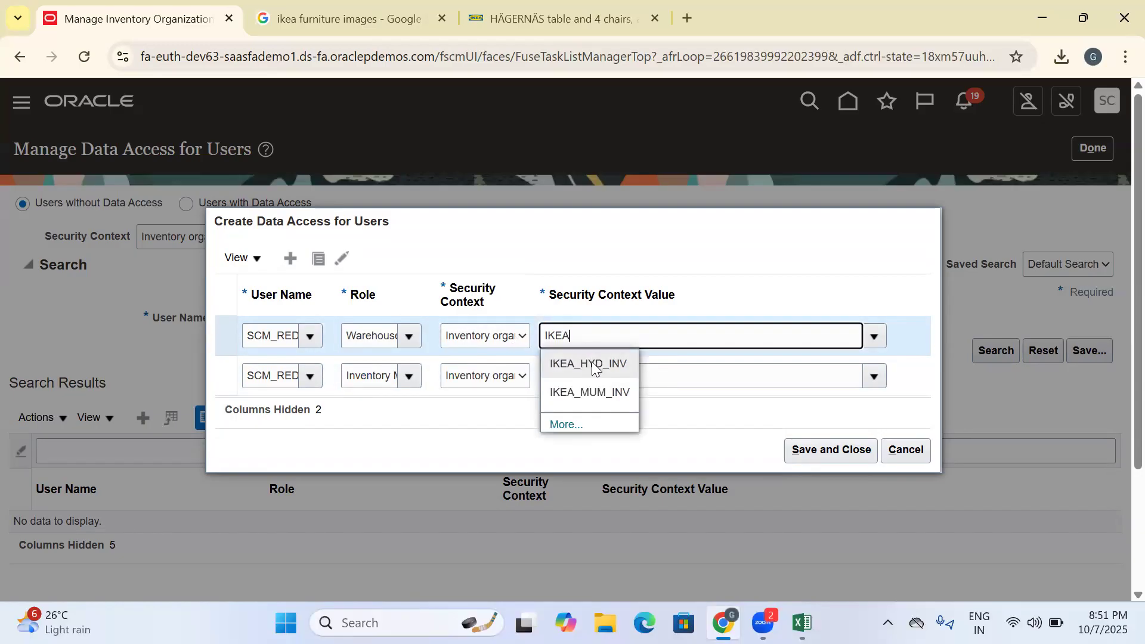
pyautogui.click(583, 393)
# - Duplicate the Warehouse Manager row and change the copy's role to Warehouse Operator
pyautogui.click(320, 259)
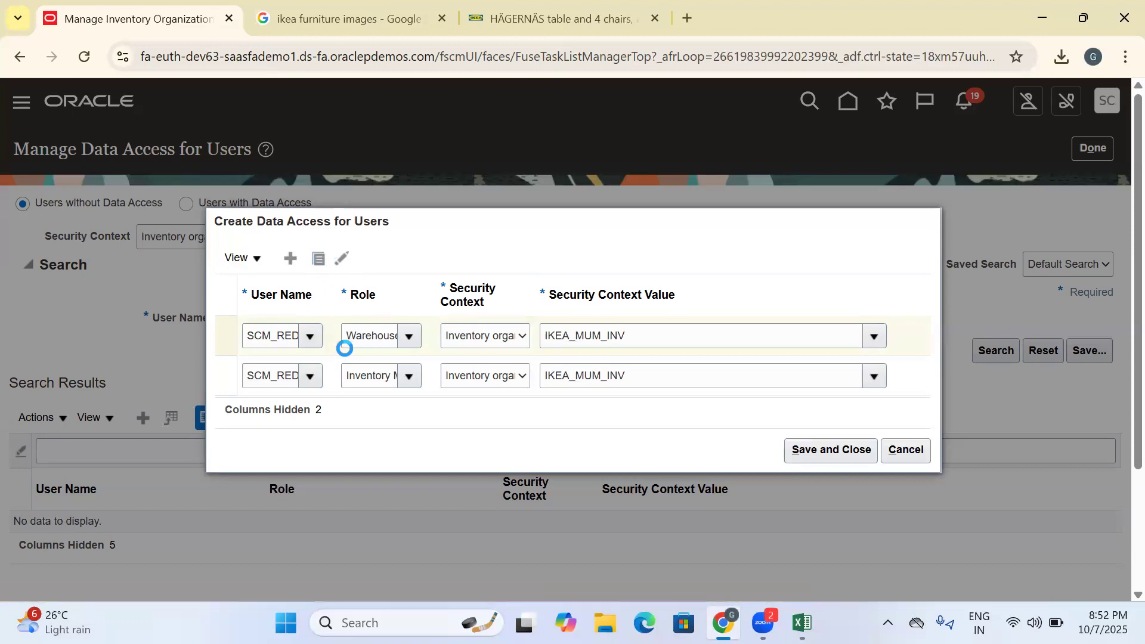
pyautogui.moveTo(347, 317); pyautogui.dragTo(500, 321)
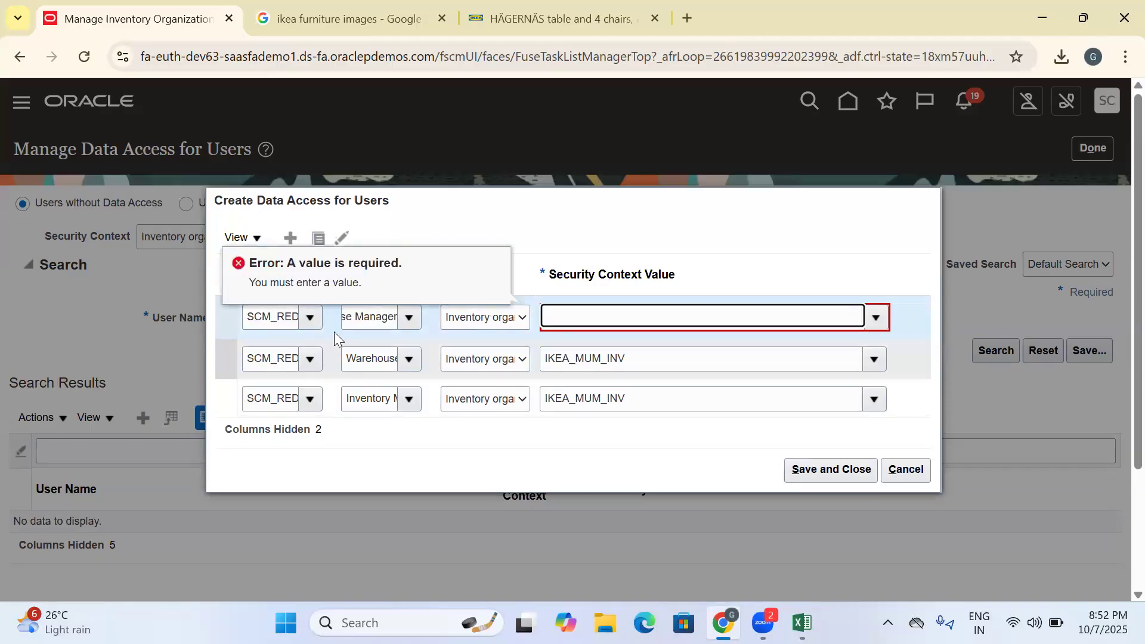
pyautogui.click(373, 316)
pyautogui.press('Home')
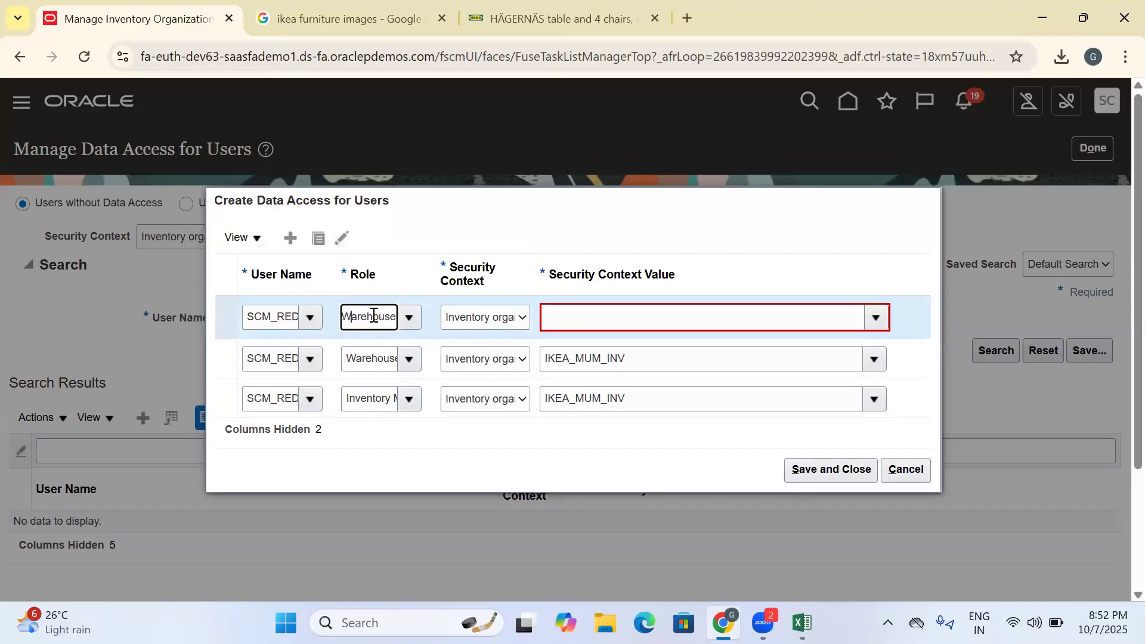
pyautogui.click(373, 315)
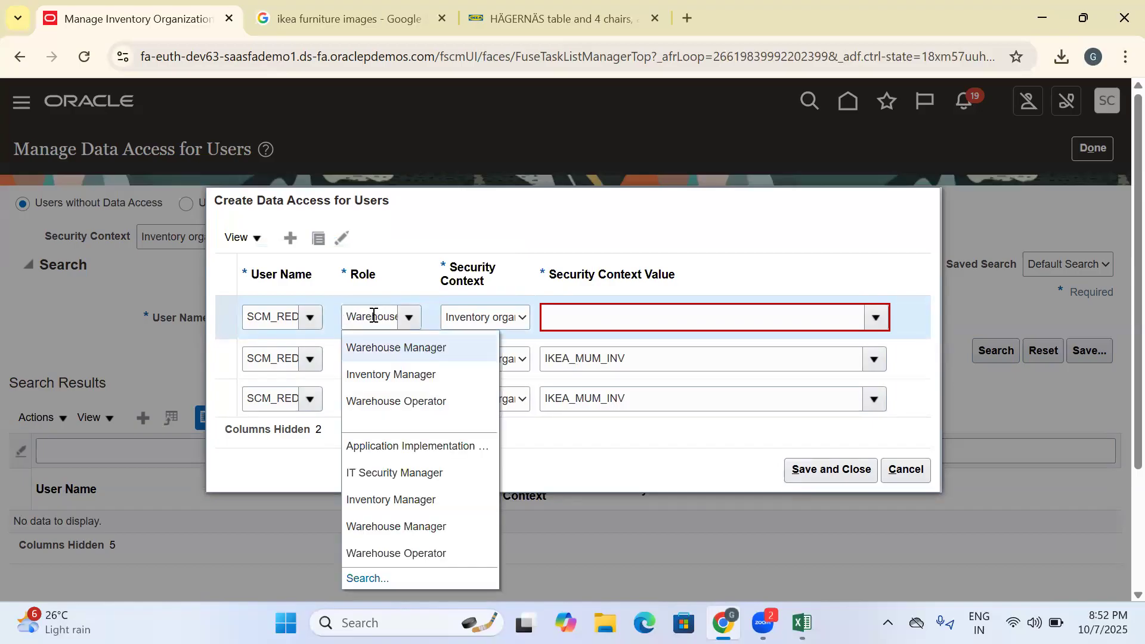
pyautogui.moveTo(346, 314); pyautogui.dragTo(657, 341)
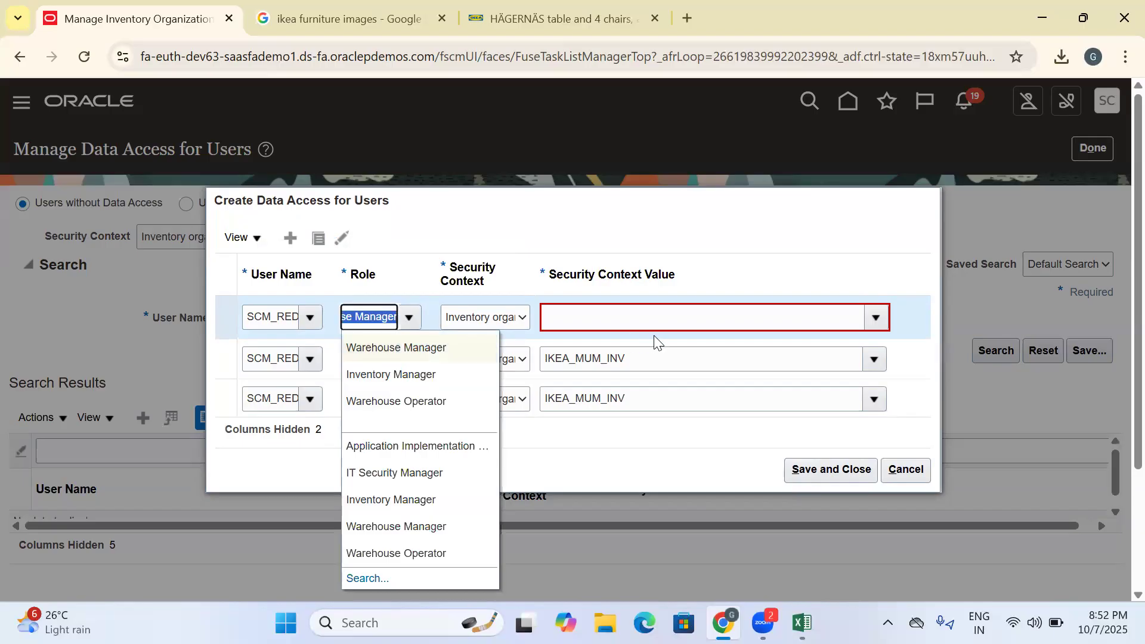
pyautogui.write('ware')
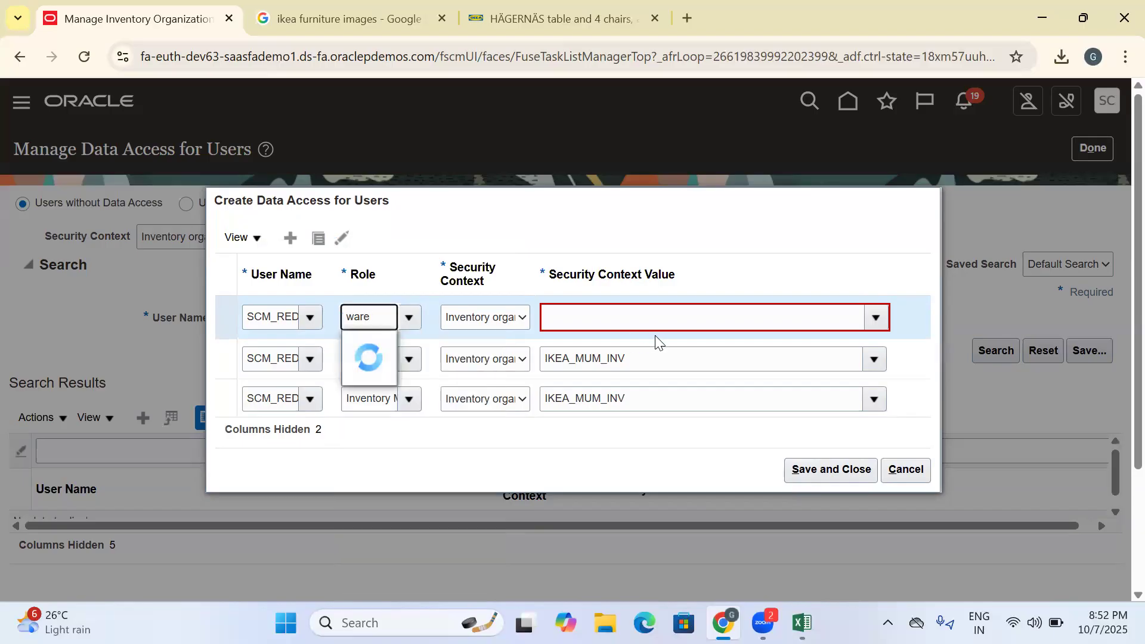
pyautogui.click(379, 341)
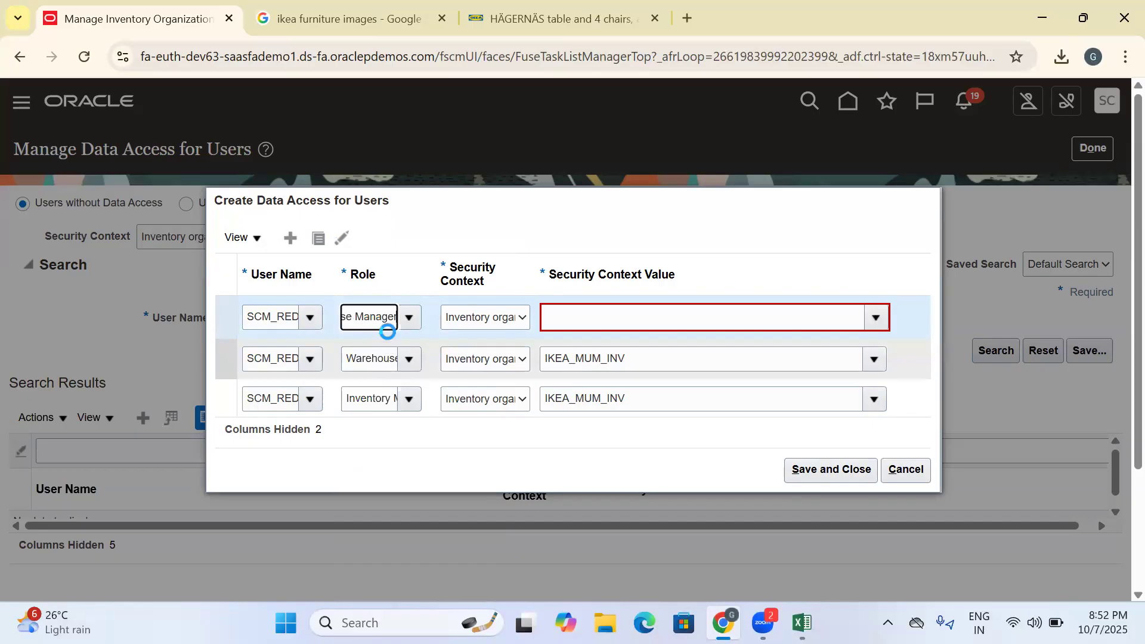
pyautogui.moveTo(353, 318); pyautogui.dragTo(636, 322)
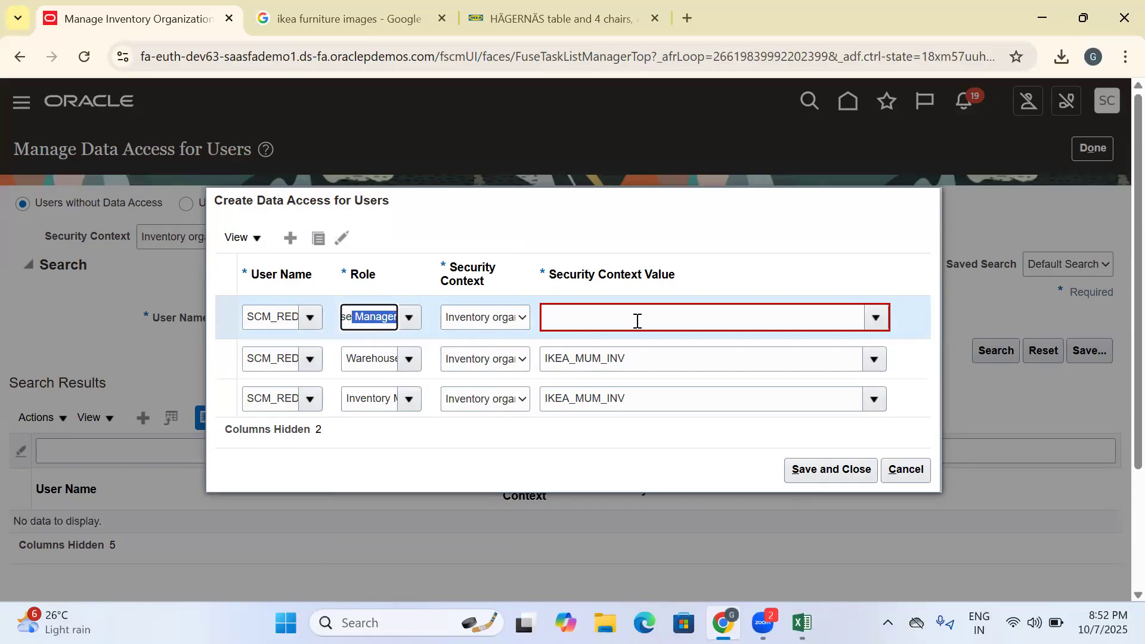
pyautogui.press('BackSpace')
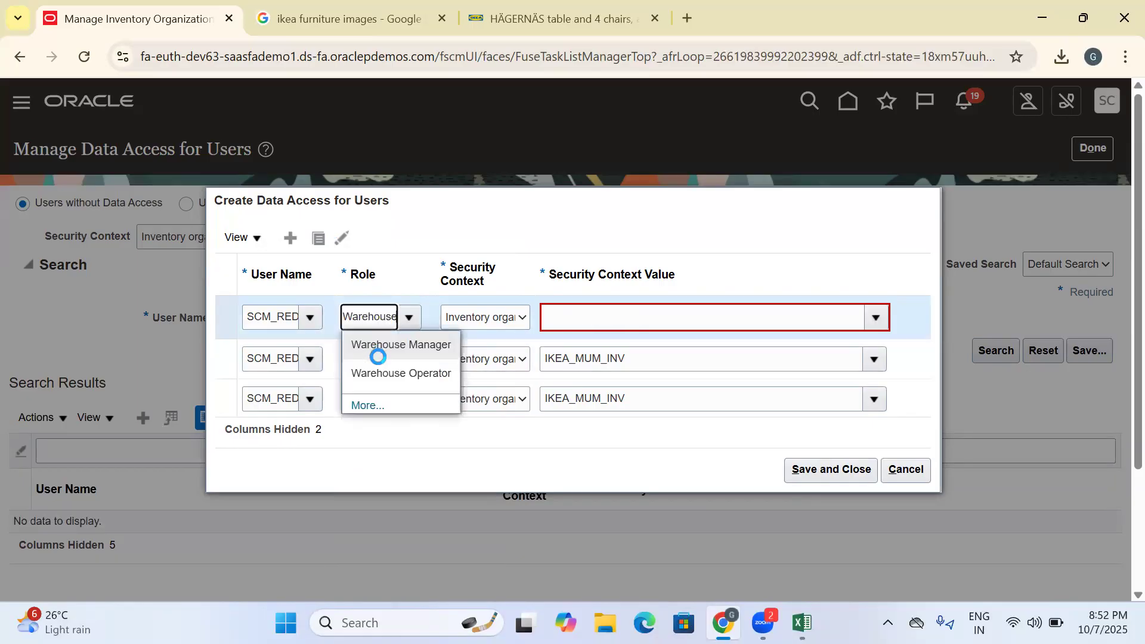
pyautogui.click(389, 376)
# - Set the Warehouse Operator row's context to Inventory organization with value IKEA_MUM_INV, and save and close the data access entries
pyautogui.click(490, 315)
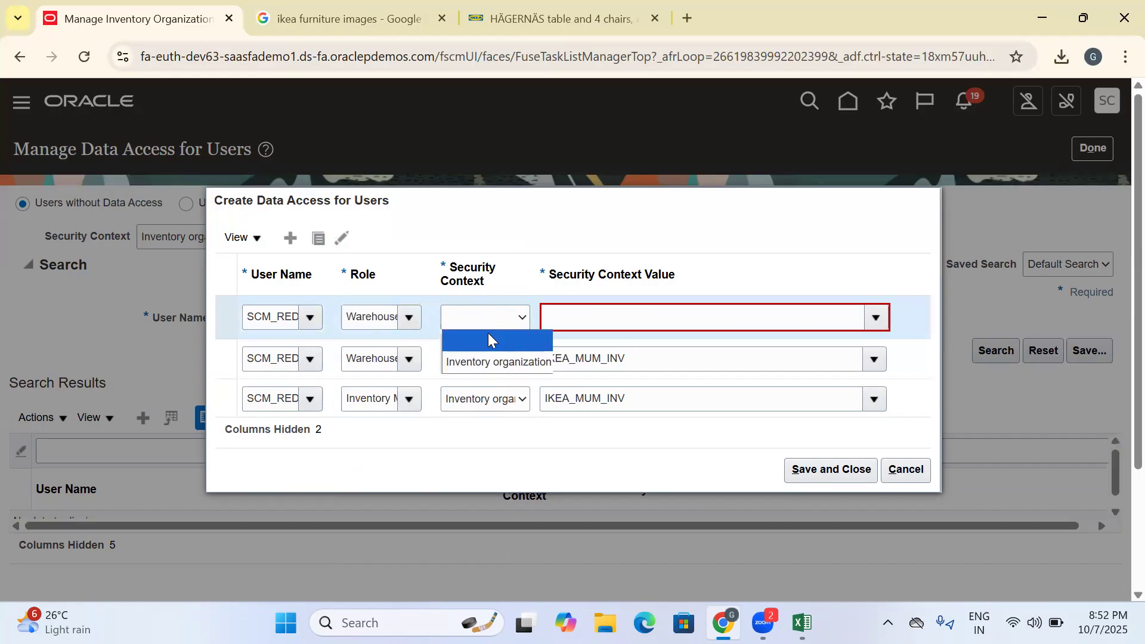
pyautogui.click(494, 361)
pyautogui.click(578, 316)
pyautogui.write('ikea')
pyautogui.click(595, 373)
pyautogui.click(828, 471)
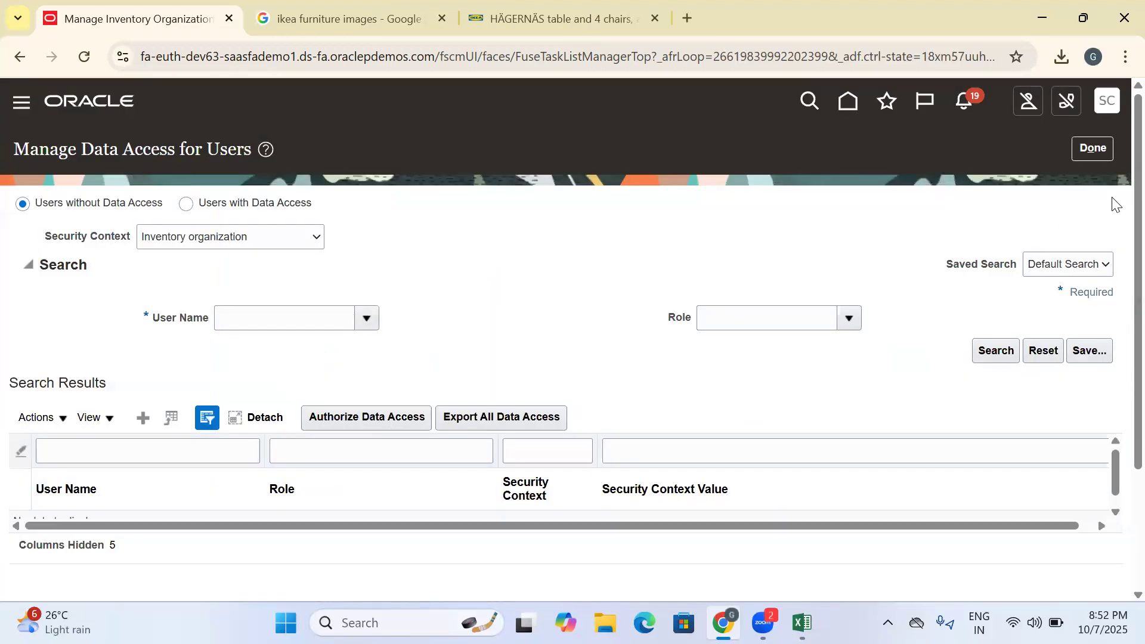
# - Finish managing user data access and reopen Setup and Maintenance from the home page
pyautogui.click(1092, 148)
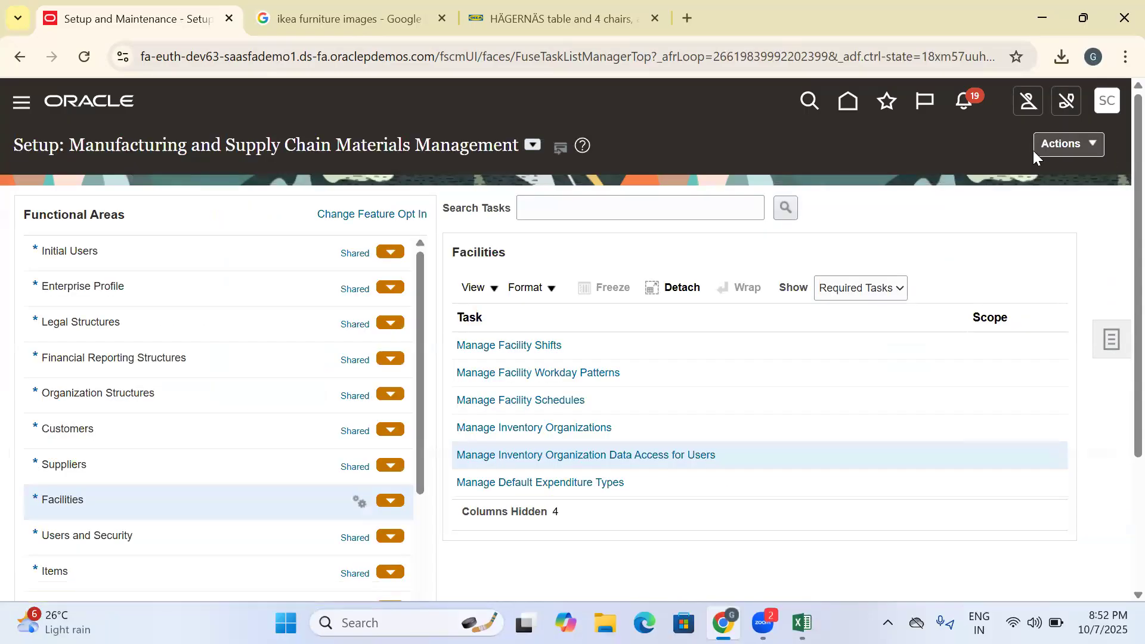
pyautogui.click(856, 102)
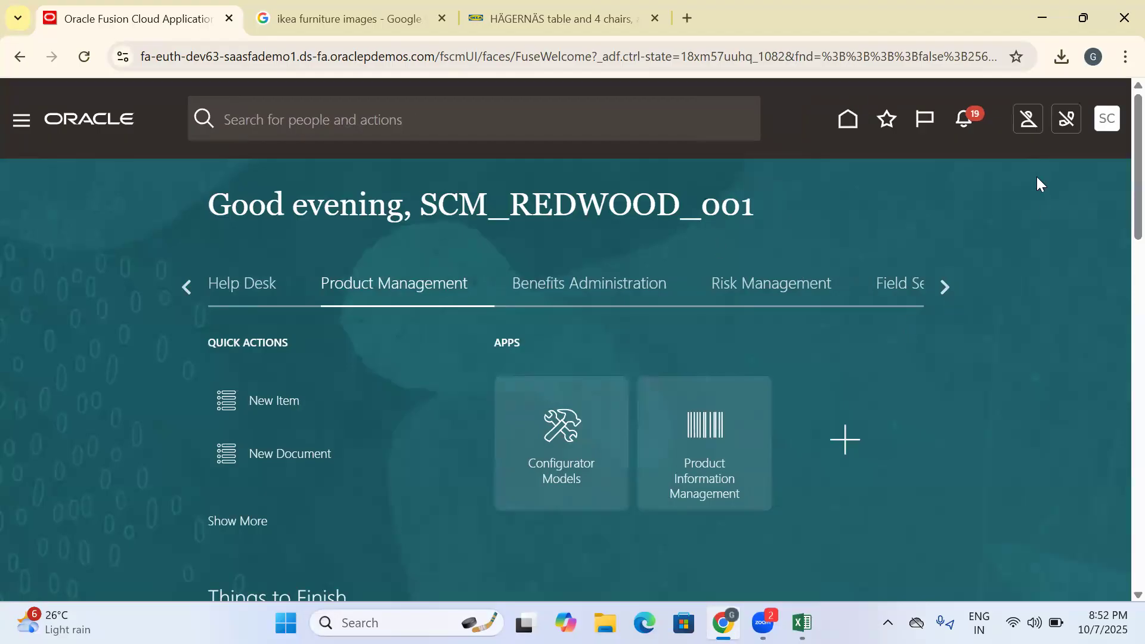
pyautogui.click(825, 388)
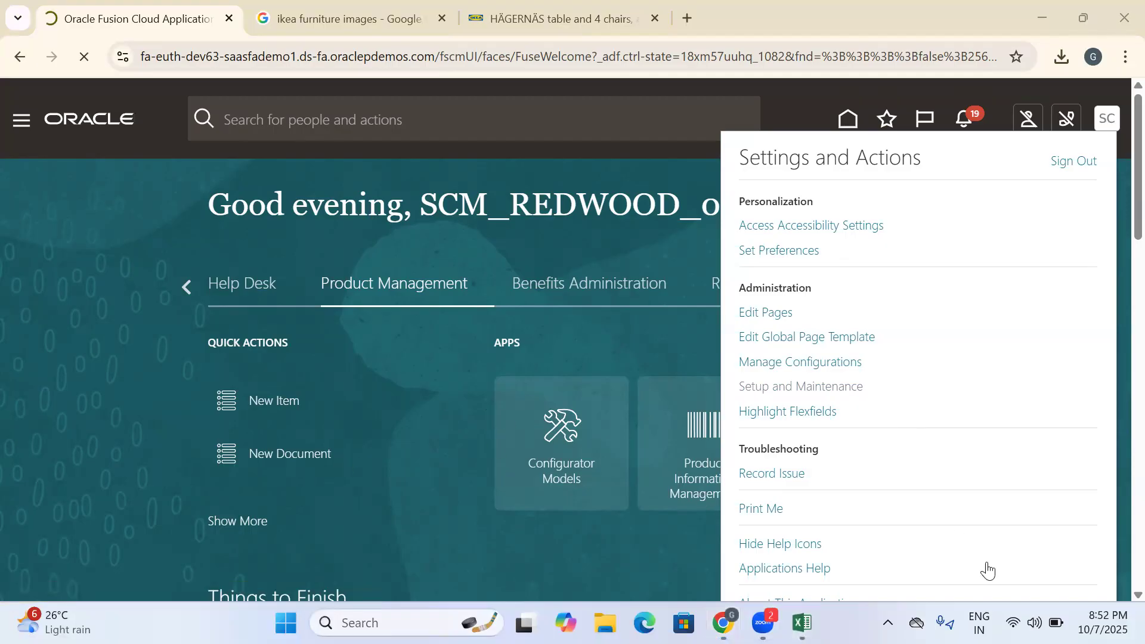
# - Switch to the Excel training document and enter the task "Run the LADF Program" in cell B293
pyautogui.hotkey('alt', 'Tab')
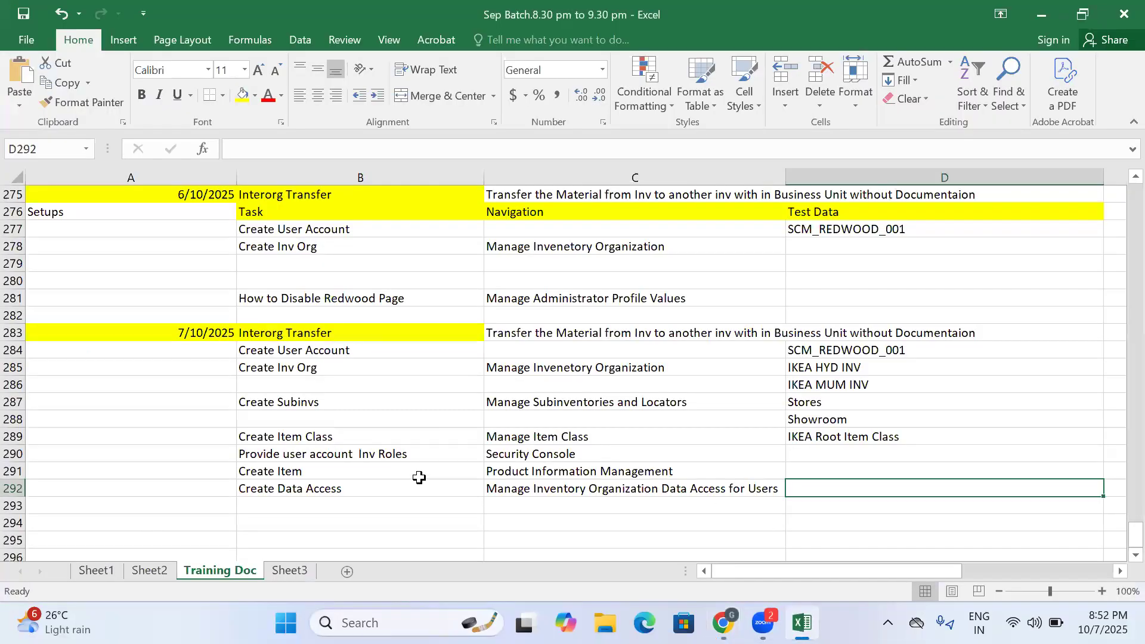
pyautogui.click(325, 508)
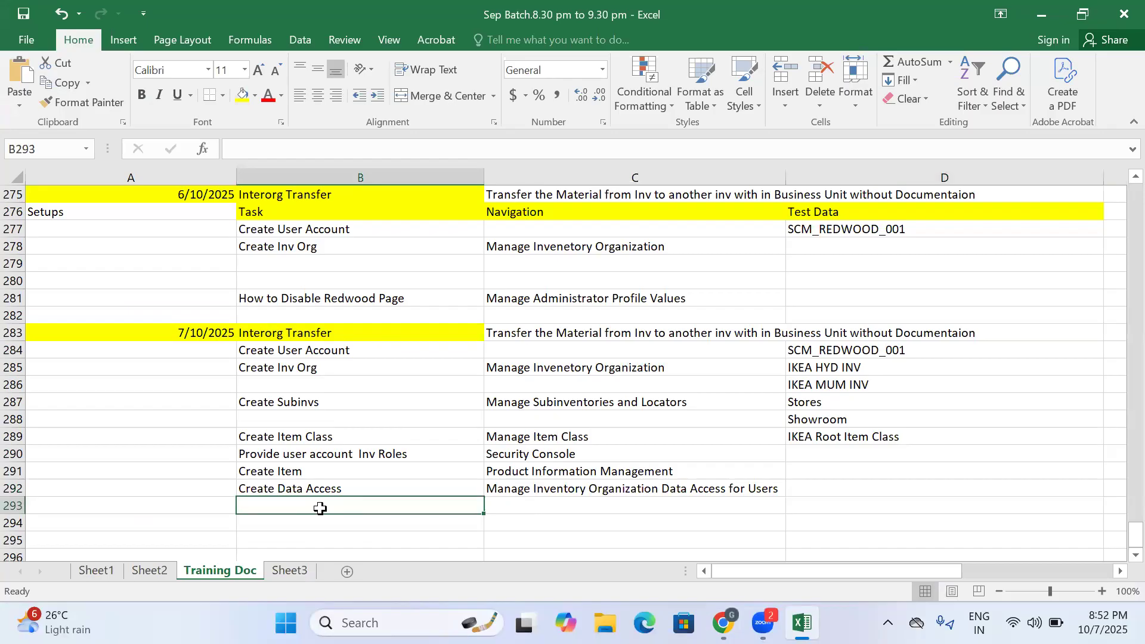
pyautogui.write('Runt th')
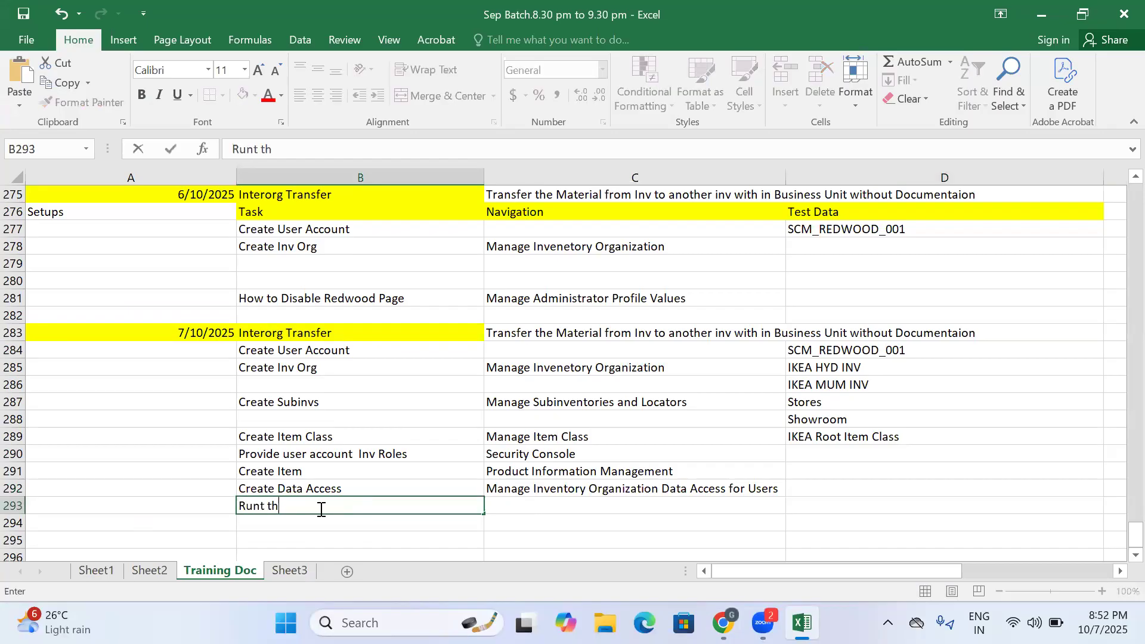
pyautogui.press('BackSpace')
pyautogui.press('BackSpace')
pyautogui.press('BackSpace')
pyautogui.write('the LADF Program')
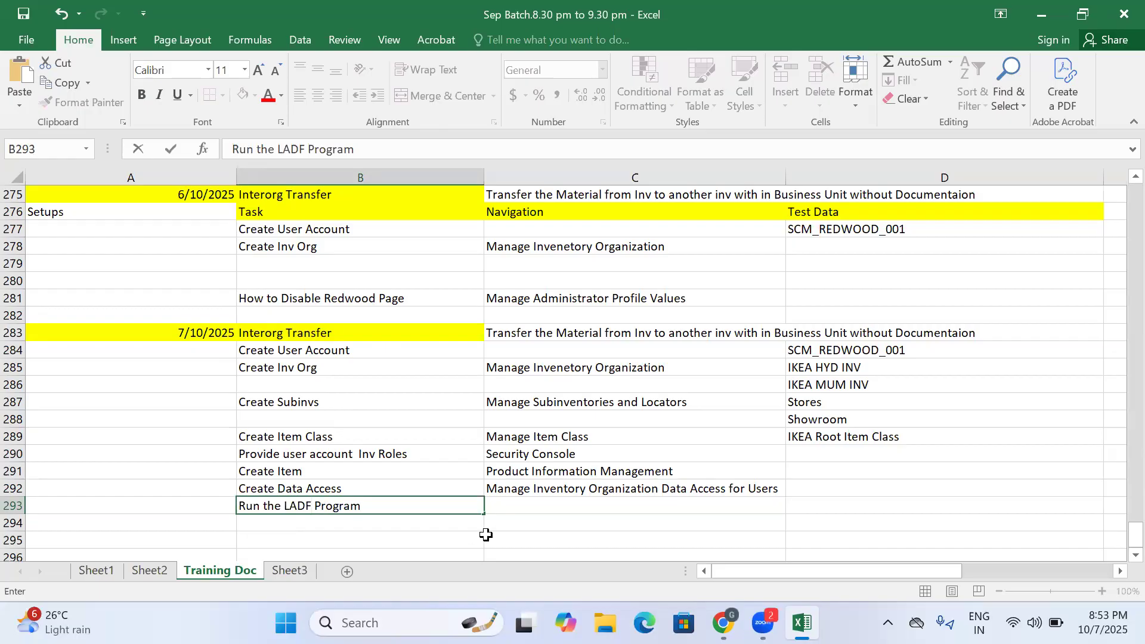
# - Copy the Run User and Roles Synchronization Process task name, open that task, and paste the name into C293 without its link formatting
pyautogui.click(533, 518)
pyautogui.click(528, 506)
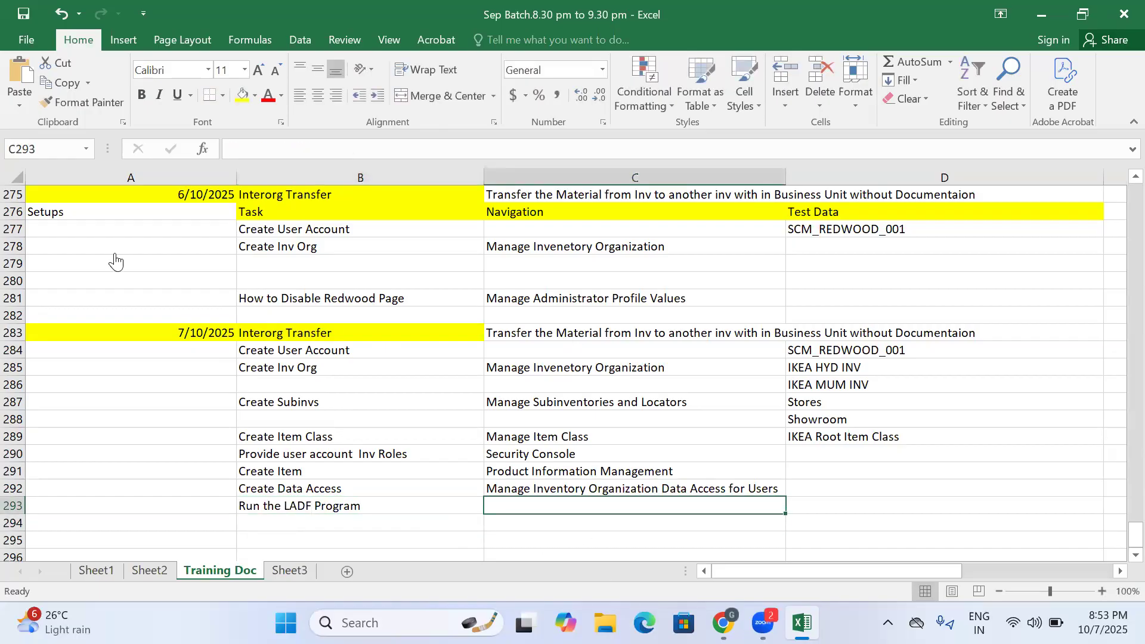
pyautogui.hotkey('alt', 'Tab')
pyautogui.moveTo(681, 347); pyautogui.dragTo(473, 335)
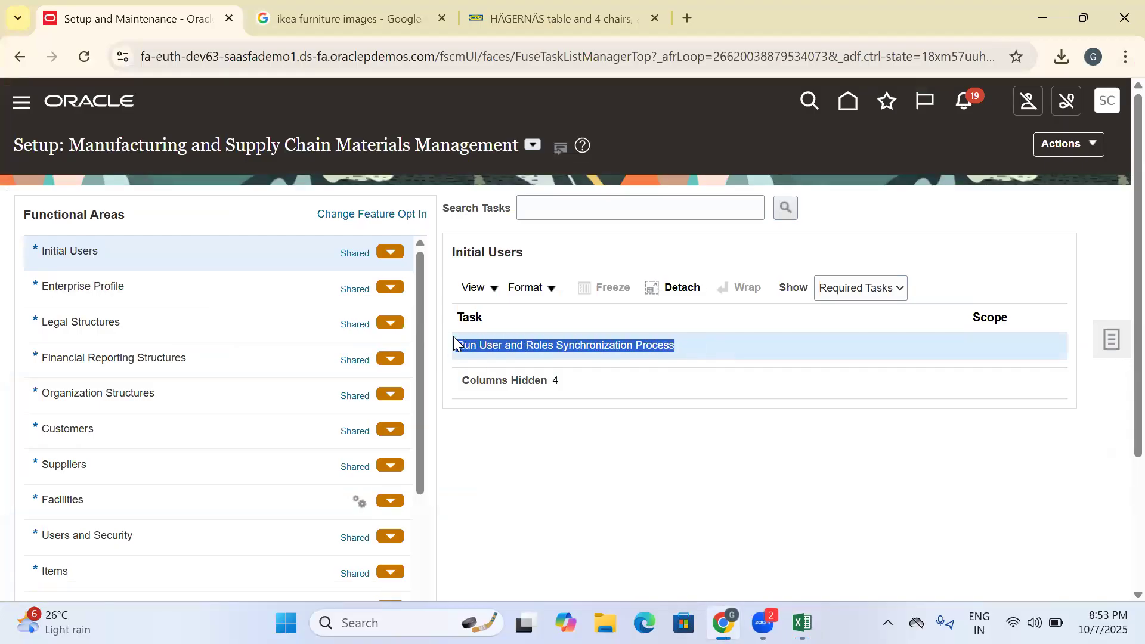
pyautogui.click(567, 347)
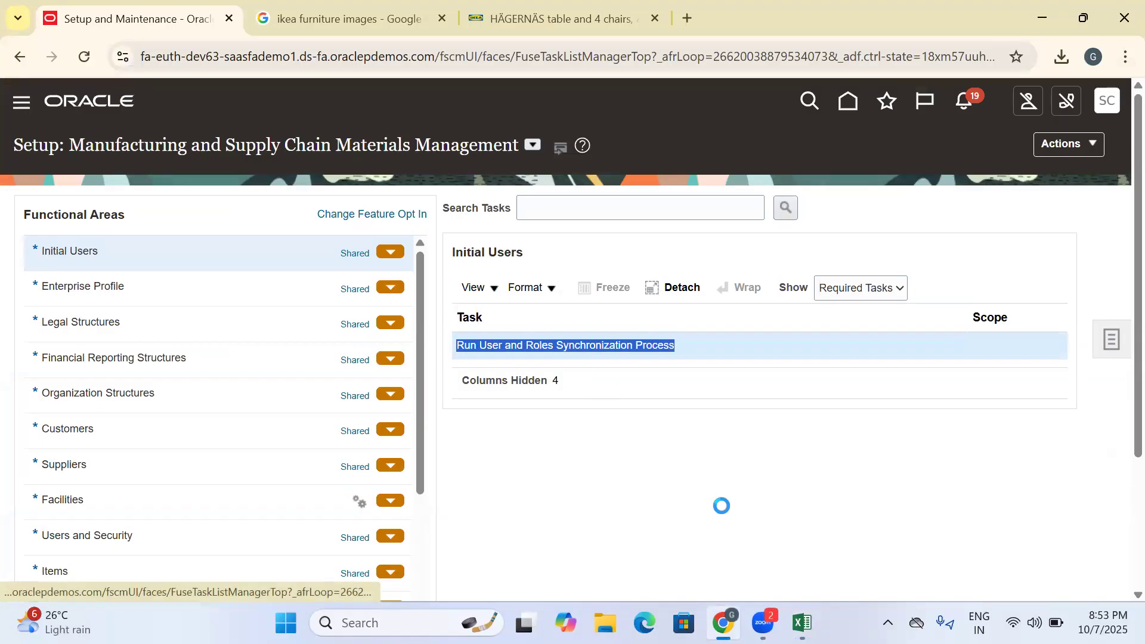
pyautogui.hotkey('alt', 'Tab')
pyautogui.write('Run User and Roles Synchronization Process')
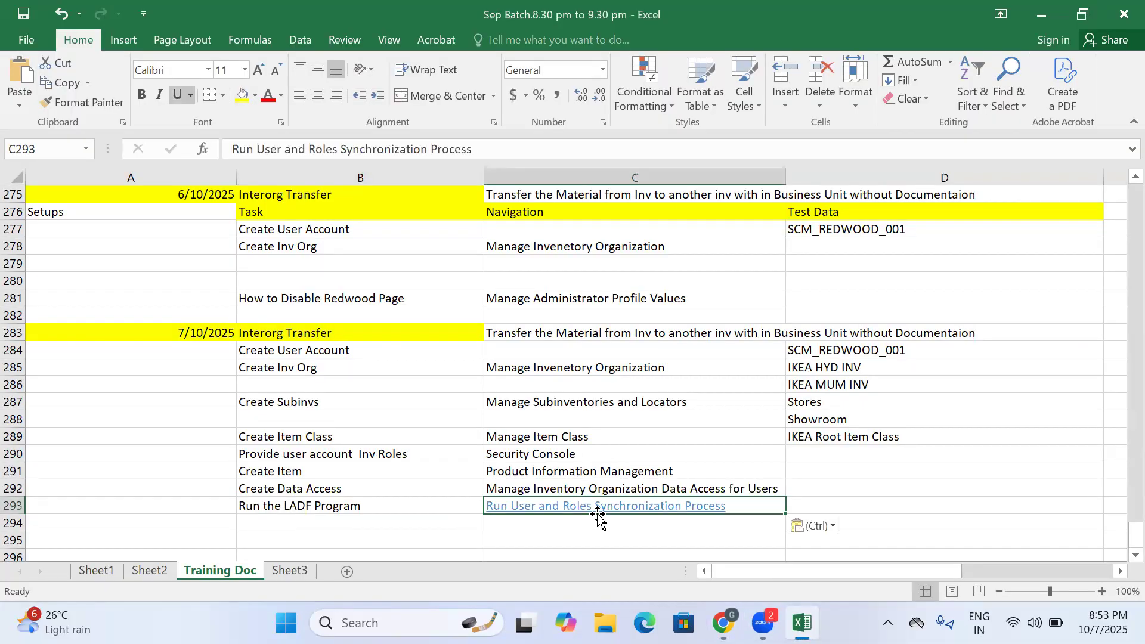
pyautogui.rightClick(572, 514)
pyautogui.click(632, 567)
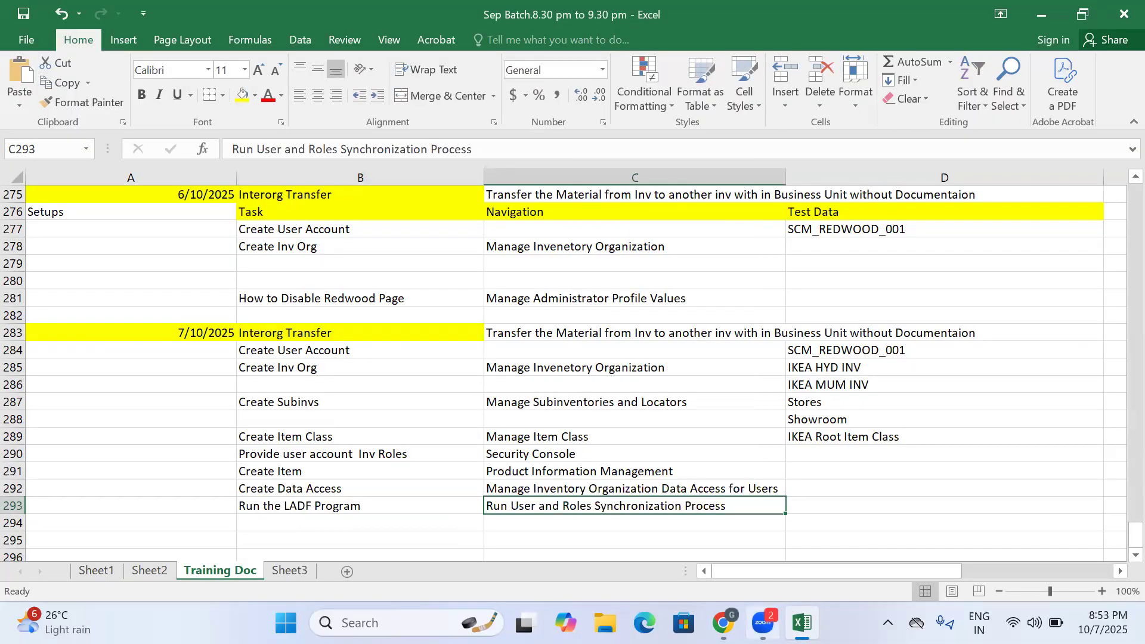
# - Switch back to Oracle, try to submit the Retrieve Latest LDAP Changes process, and leave the submission page
pyautogui.click(722, 623)
pyautogui.click(1021, 162)
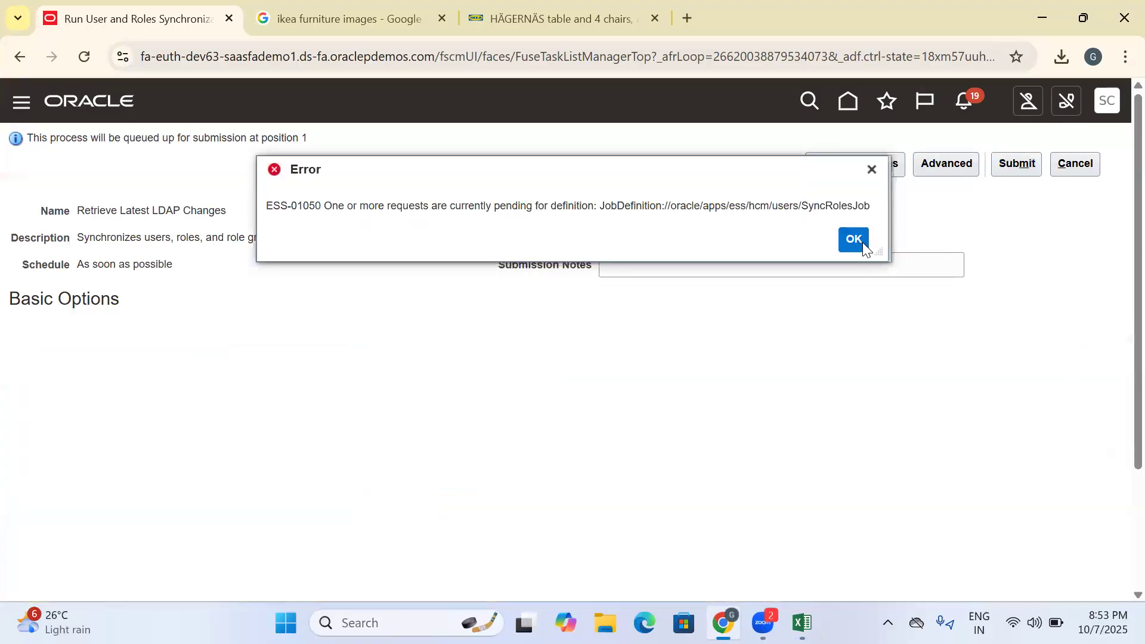
pyautogui.click(863, 243)
pyautogui.click(1016, 162)
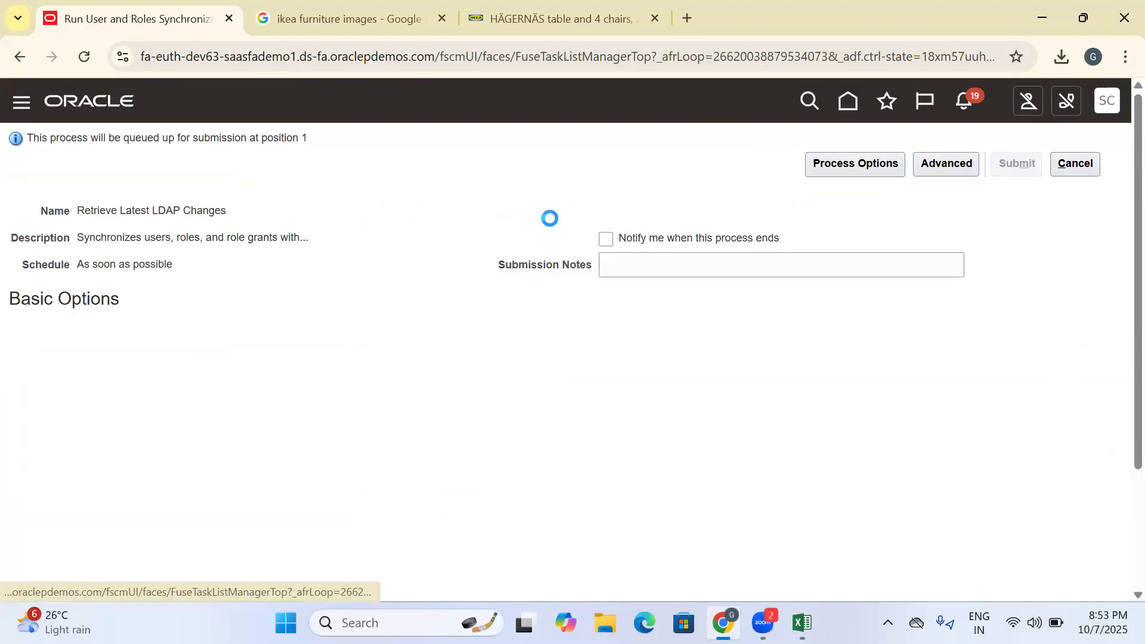
pyautogui.click(857, 242)
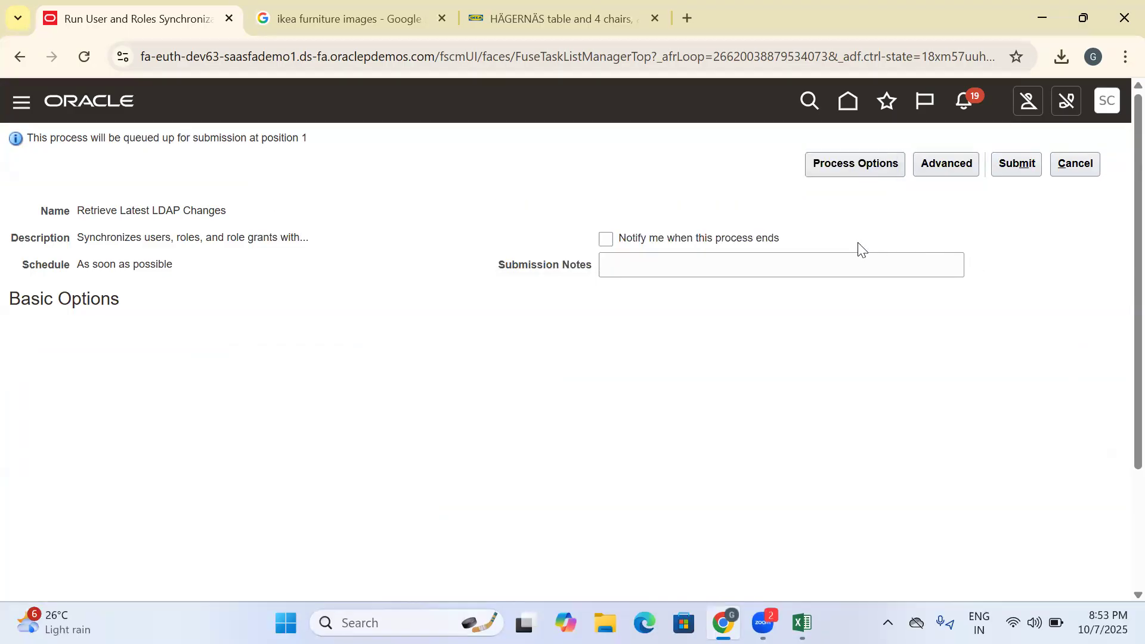
pyautogui.click(1076, 161)
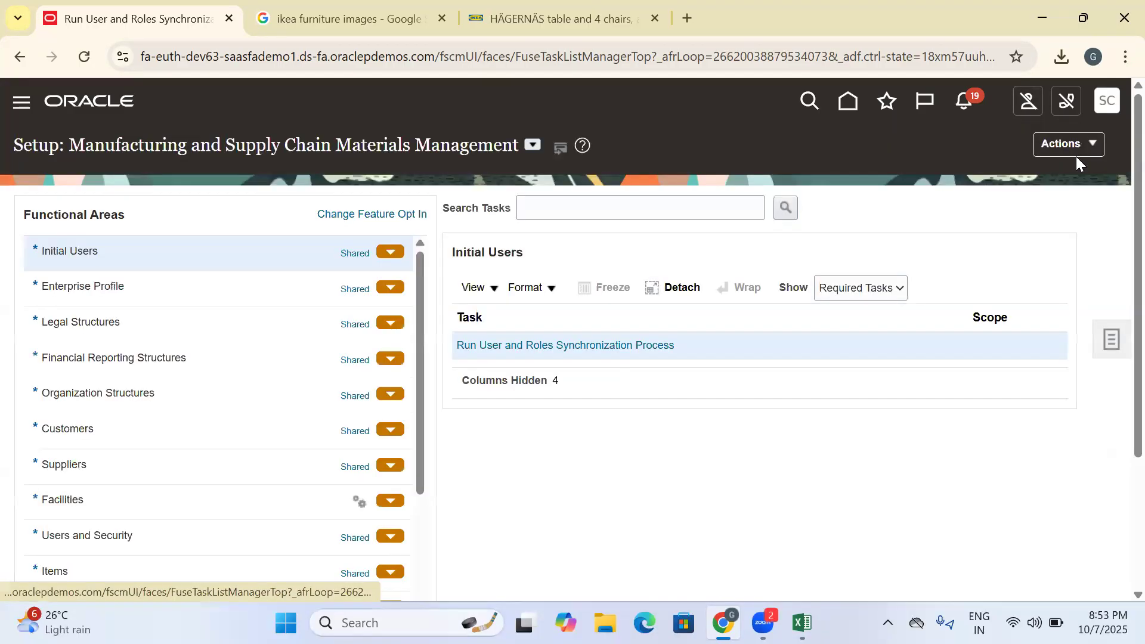
# - Sign out of the Oracle application and switch to the Excel training document
pyautogui.click(1107, 102)
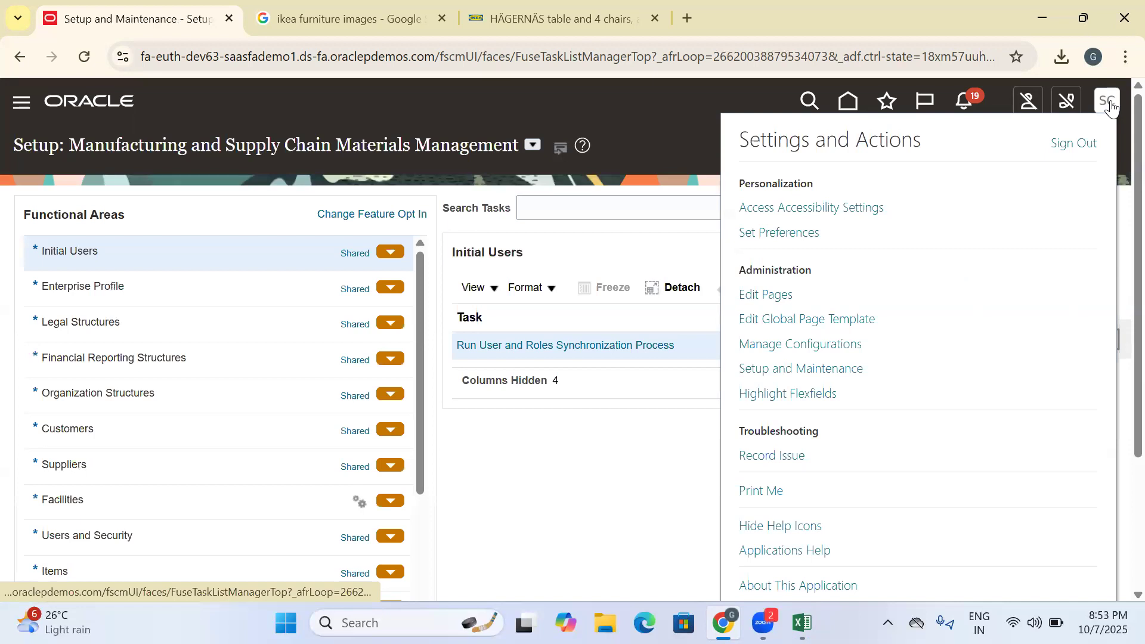
pyautogui.click(1080, 146)
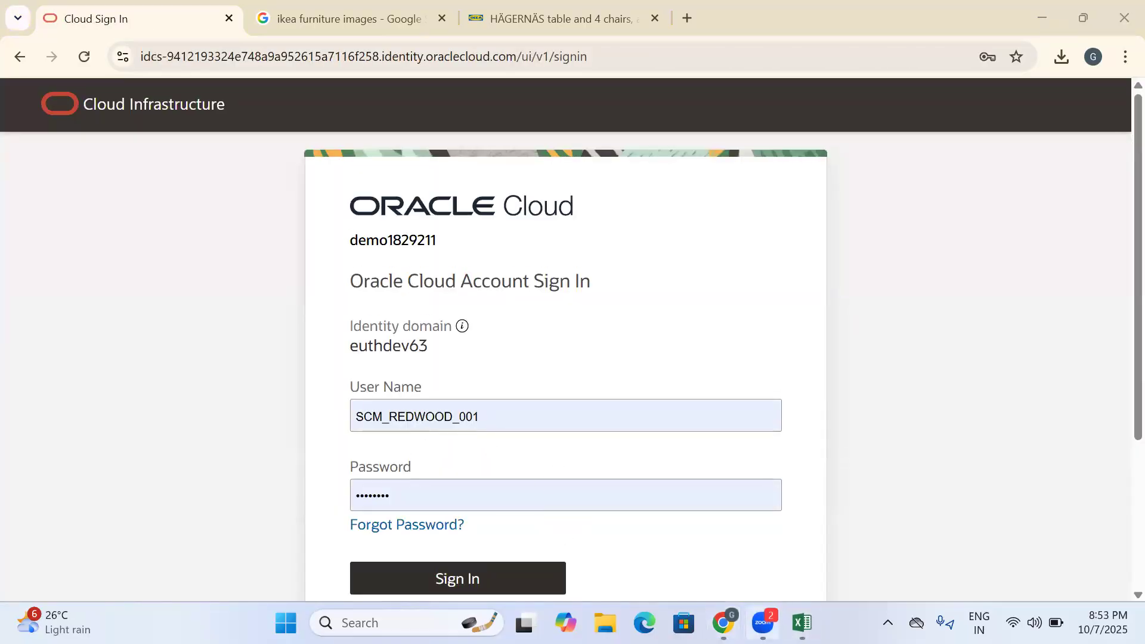
pyautogui.click(802, 622)
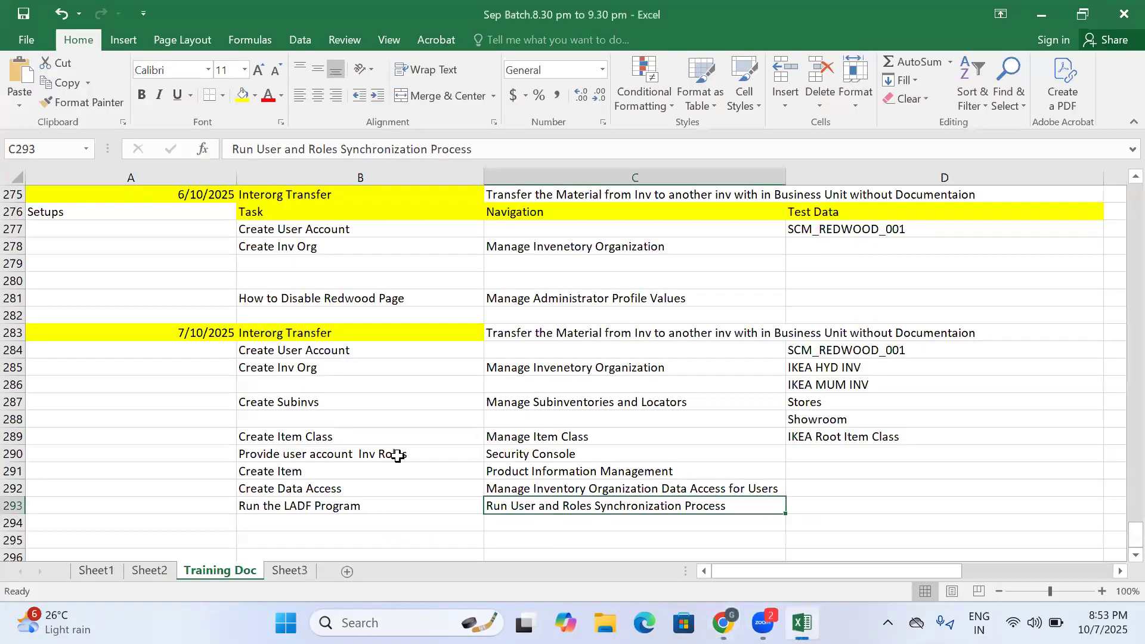
# - Enter "Process Flow" in cell A295 of the Training Doc sheet and right-align it
pyautogui.click(256, 527)
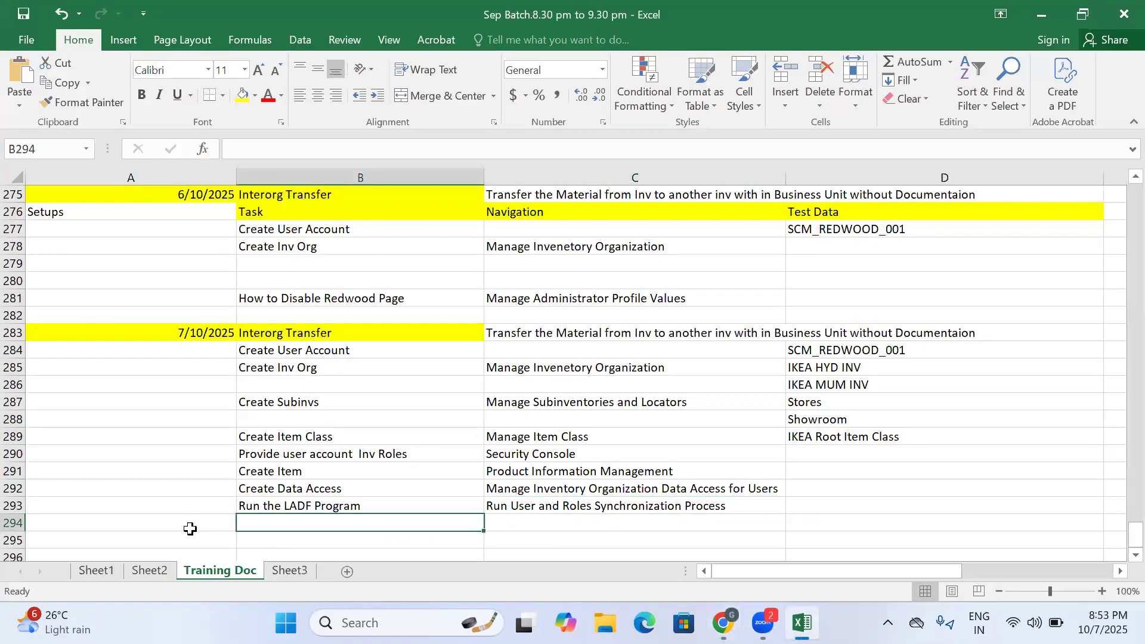
pyautogui.click(190, 529)
pyautogui.click(193, 538)
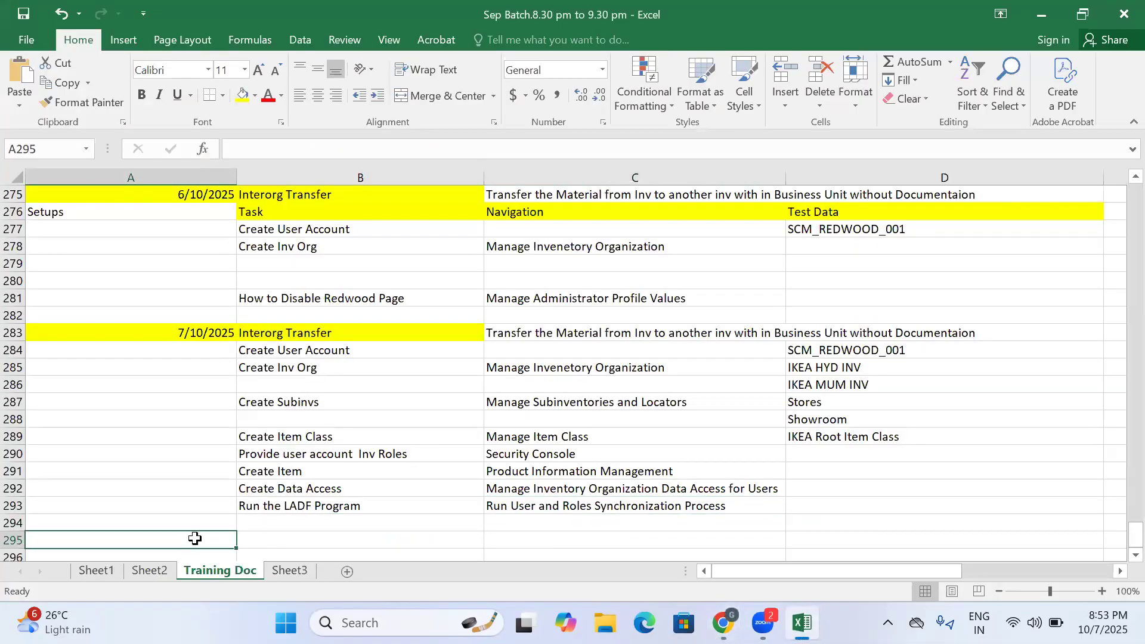
pyautogui.write('Proc')
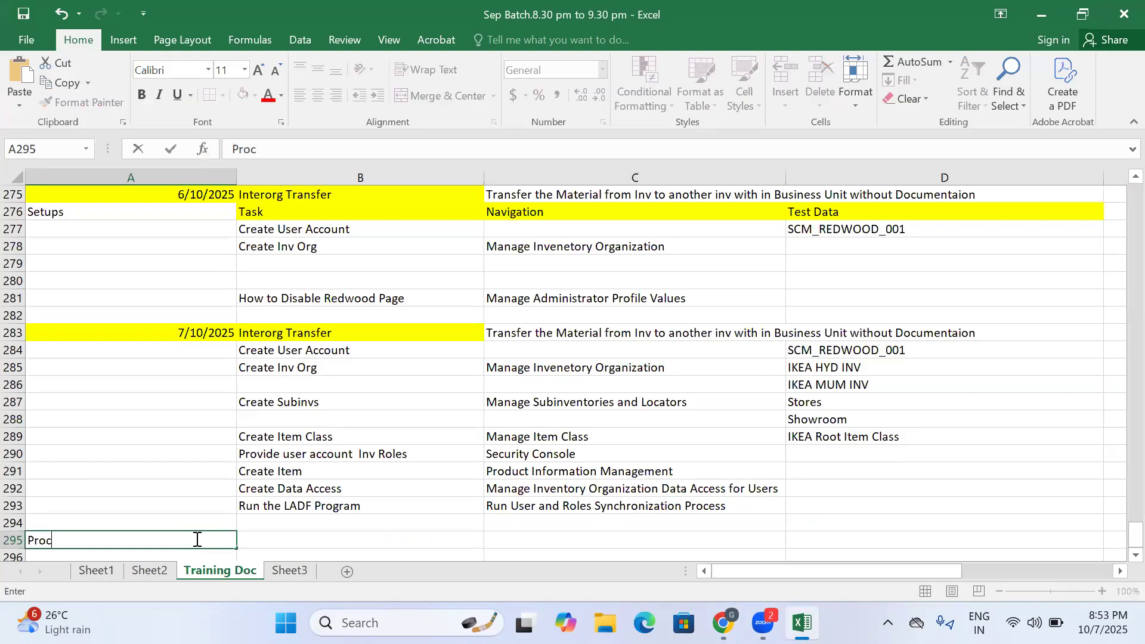
pyautogui.write('ess Flow')
pyautogui.click(296, 539)
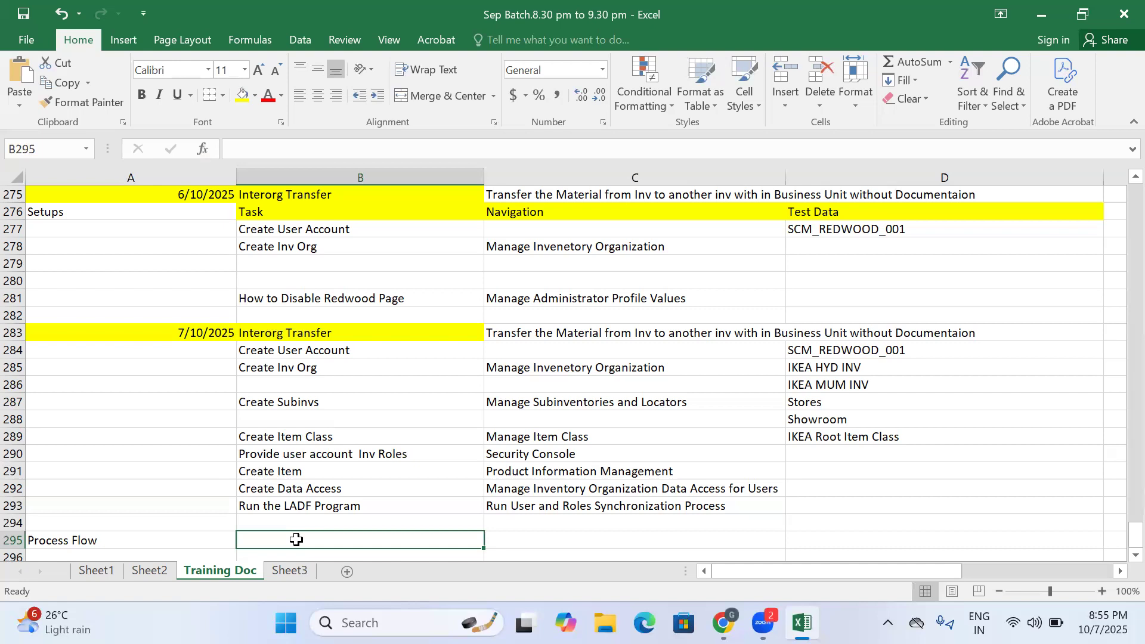
pyautogui.click(109, 540)
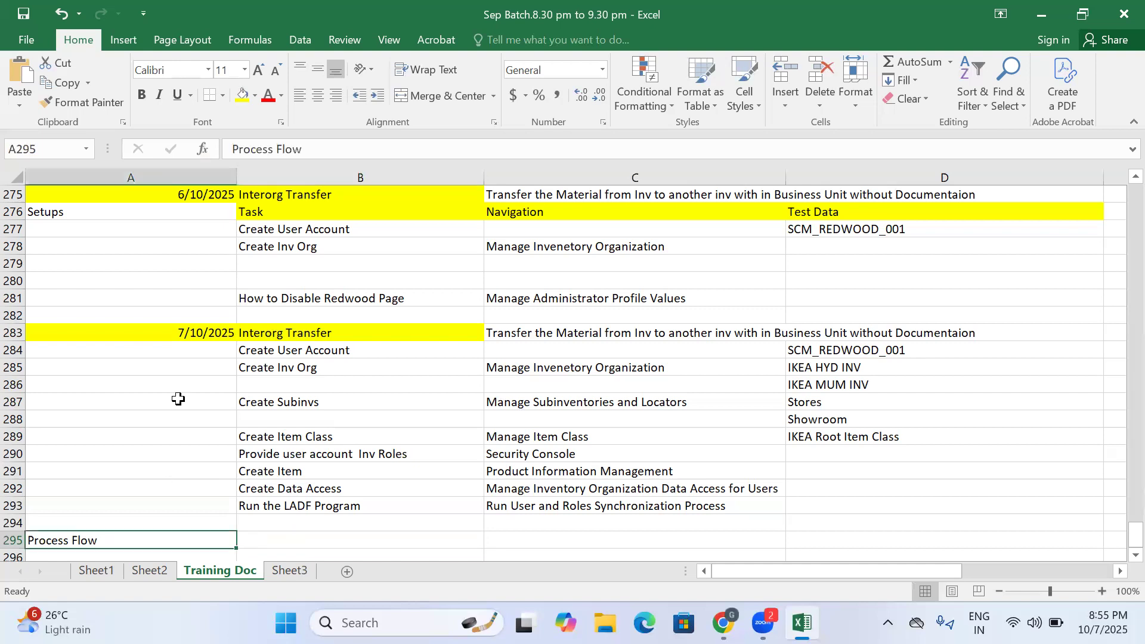
pyautogui.click(337, 95)
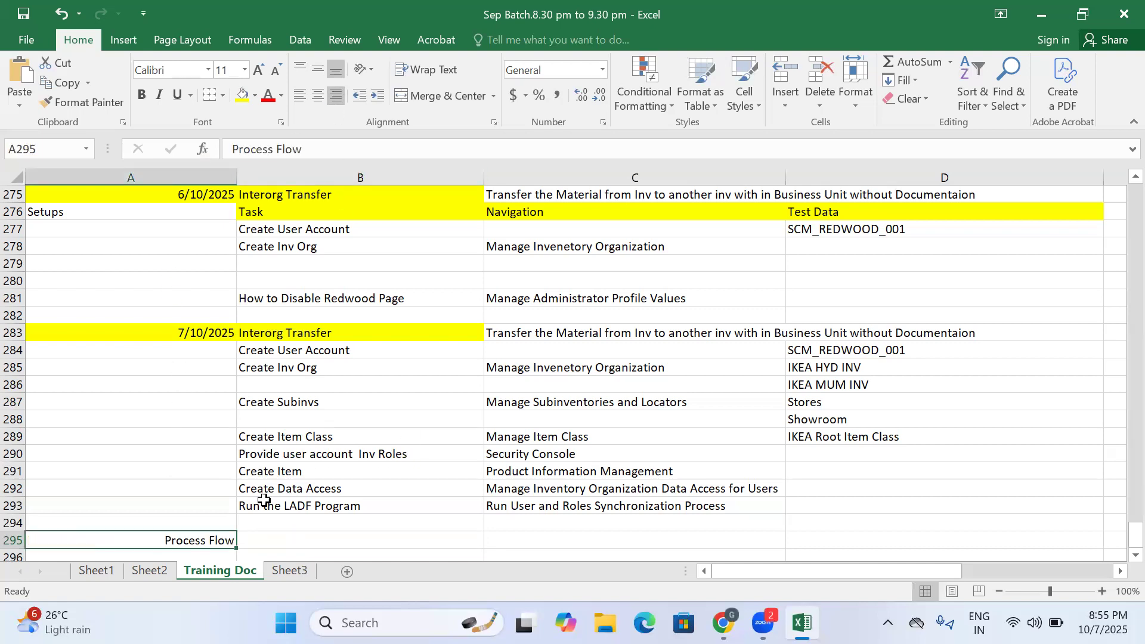
# - Enter the task "Create Misc Transaction(Receipts)" in cell B295, beside the Process Flow label
pyautogui.click(283, 536)
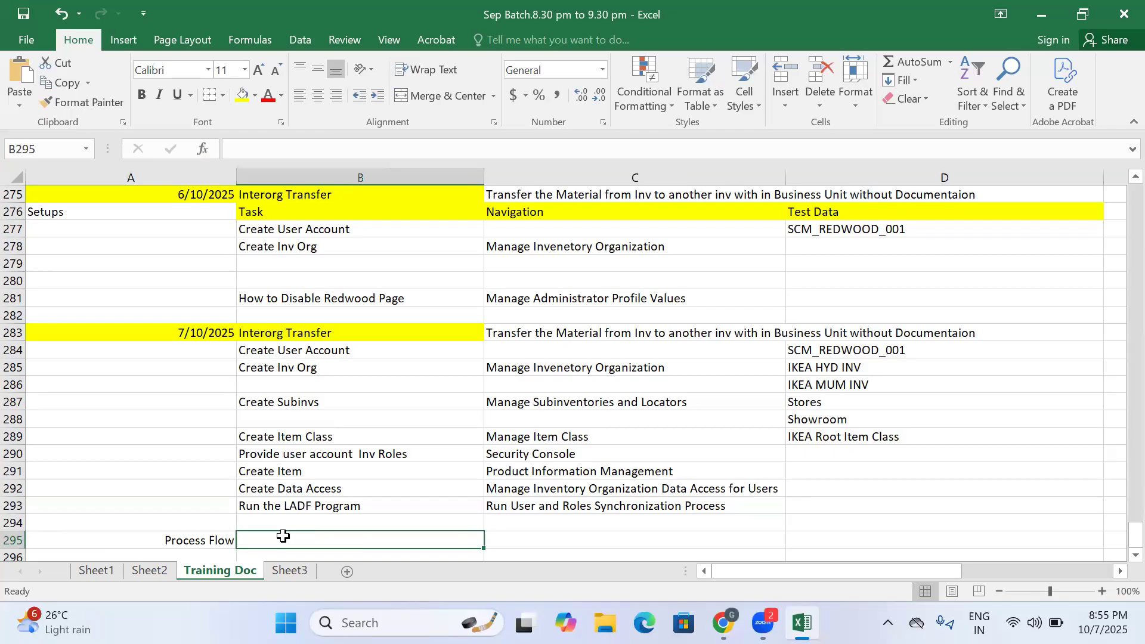
pyautogui.write('Create Misc Transaction')
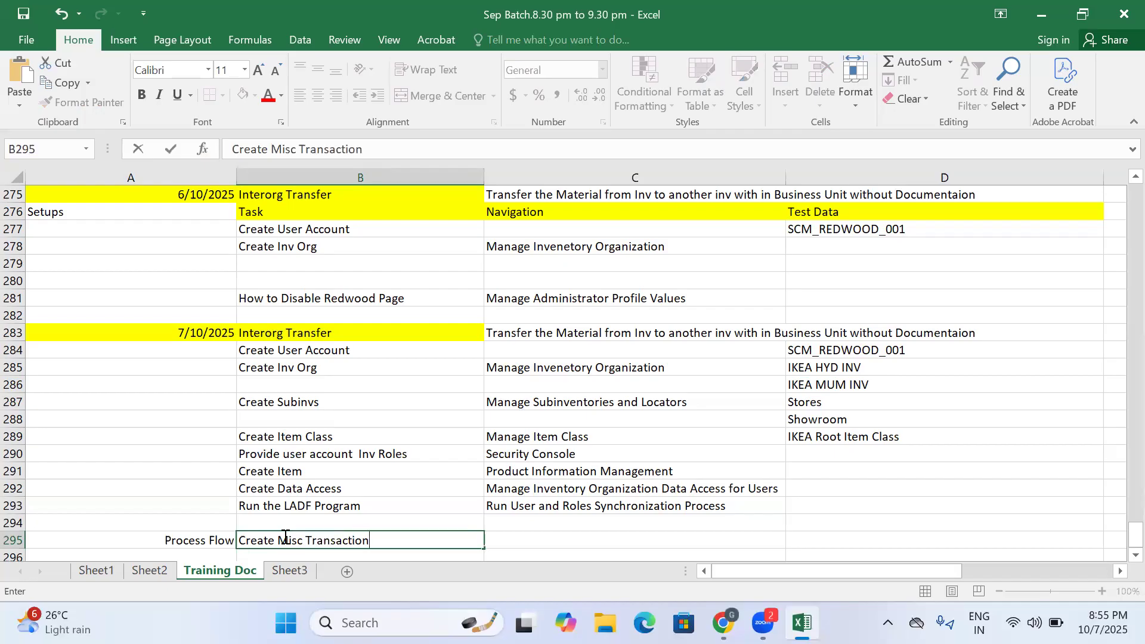
pyautogui.write('(Receipts)')
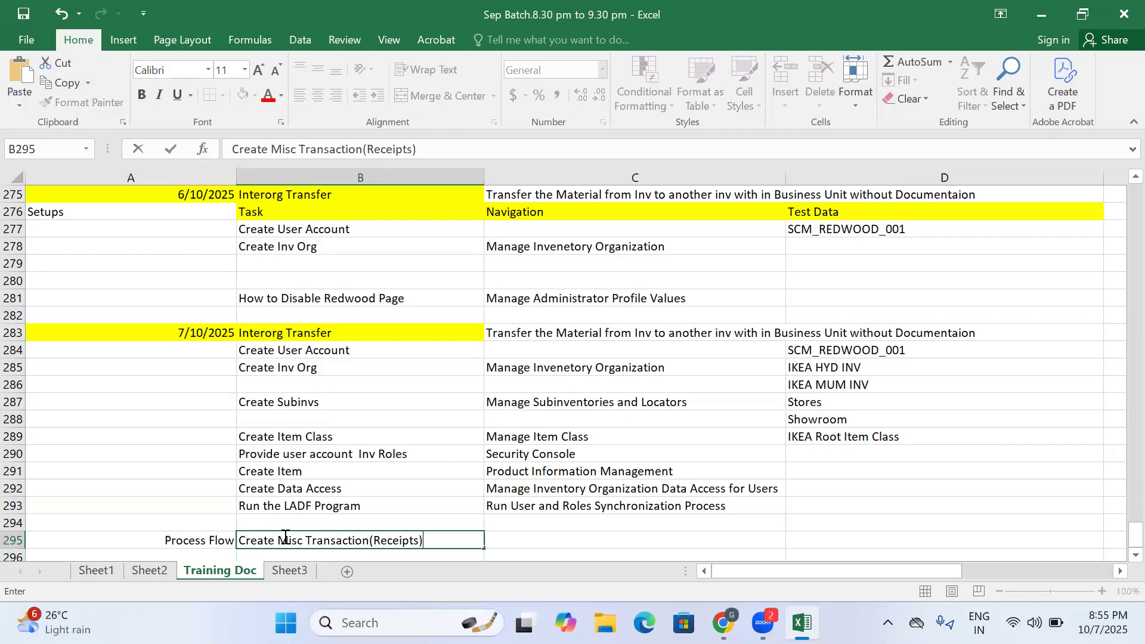
pyautogui.click(527, 543)
pyautogui.click(352, 543)
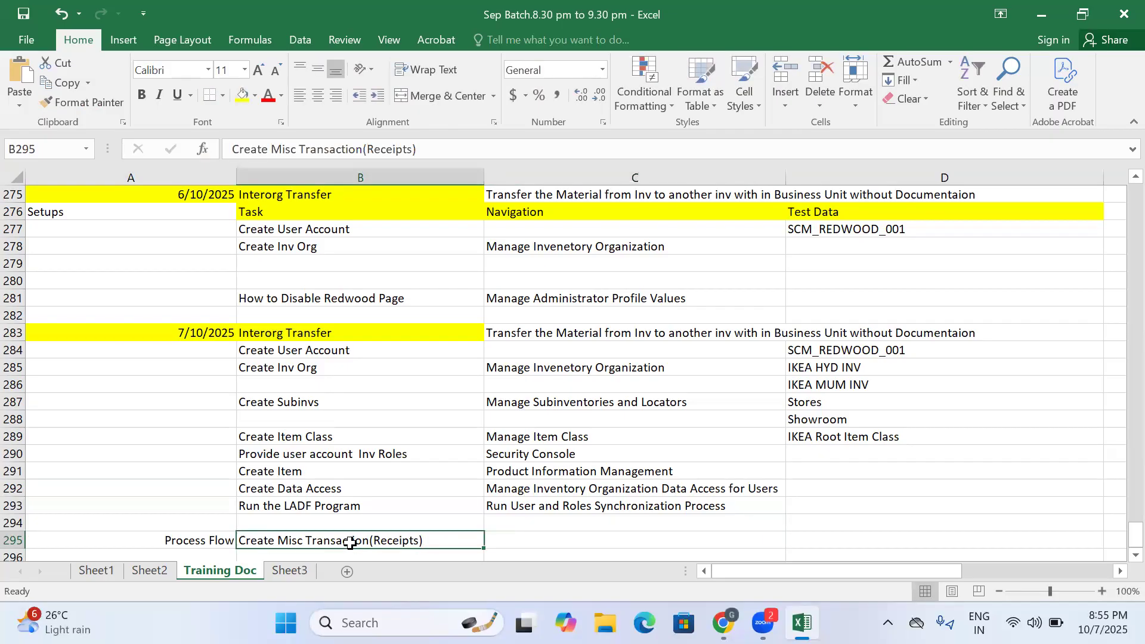
# - Switch back to Chrome and sign in to Oracle Cloud with the prefilled SCM_REDWOOD_001 credentials
pyautogui.moveTo(723, 622)
pyautogui.click(633, 565)
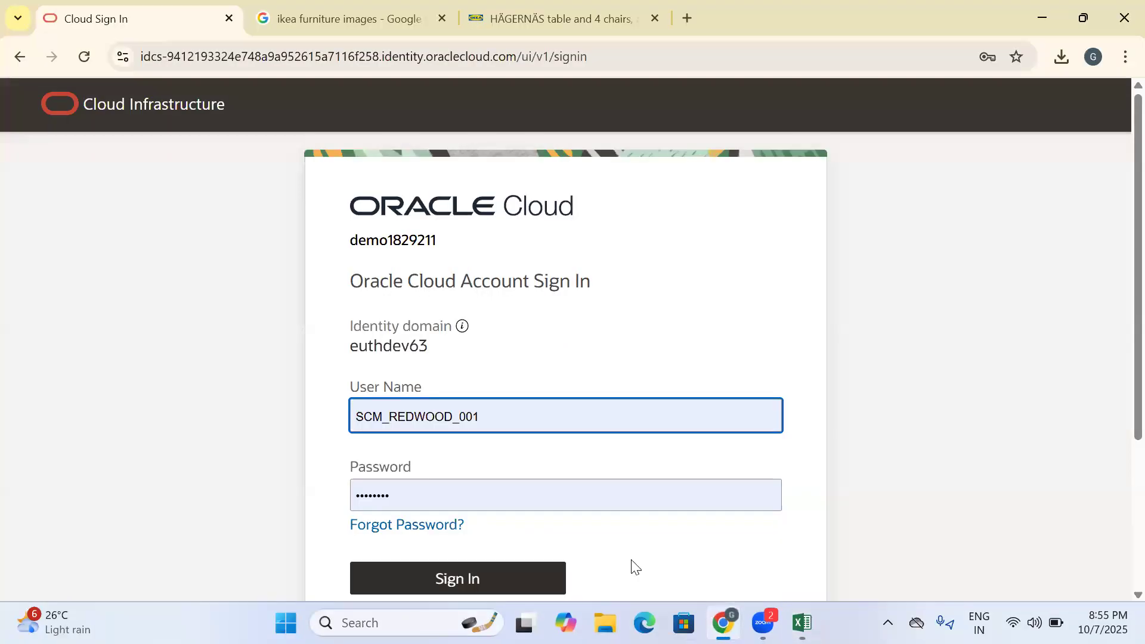
pyautogui.scroll(-3, 567, 476)
pyautogui.click(485, 393)
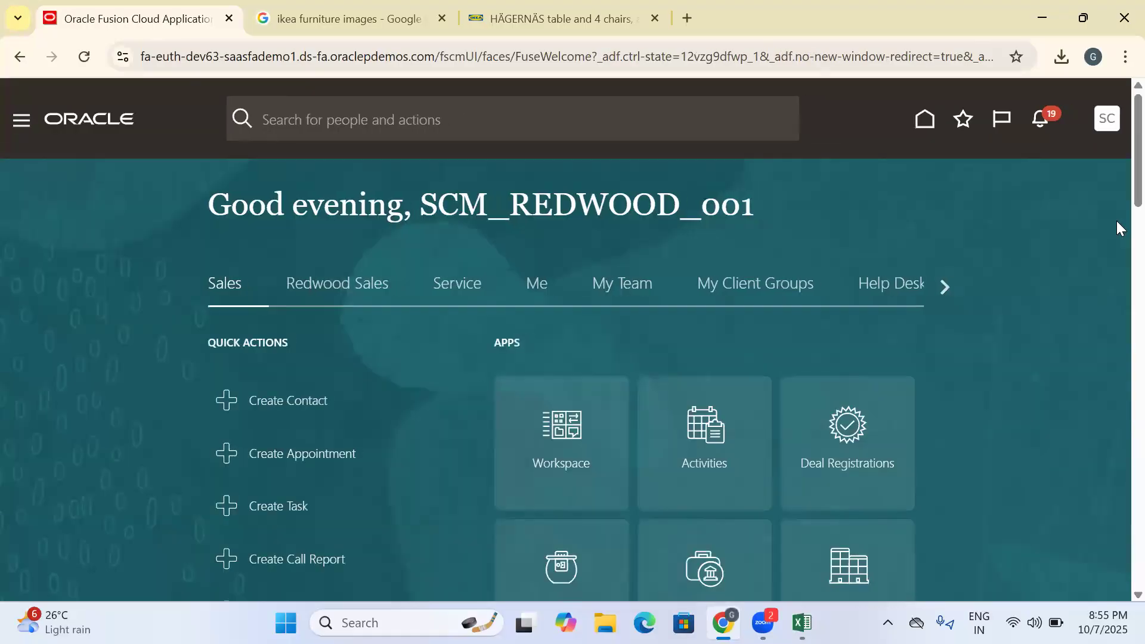
# - Open Inventory Management (Classic) from the Supply Chain Execution apps on the home page
pyautogui.scroll(-1, 982, 248)
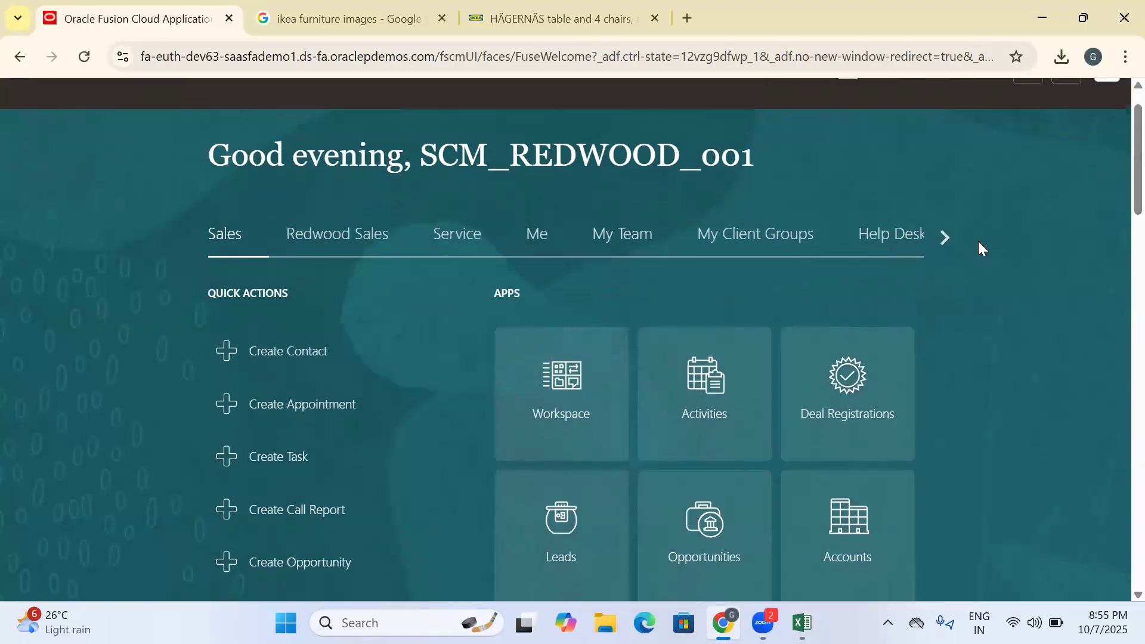
pyautogui.click(946, 237)
pyautogui.click(945, 237)
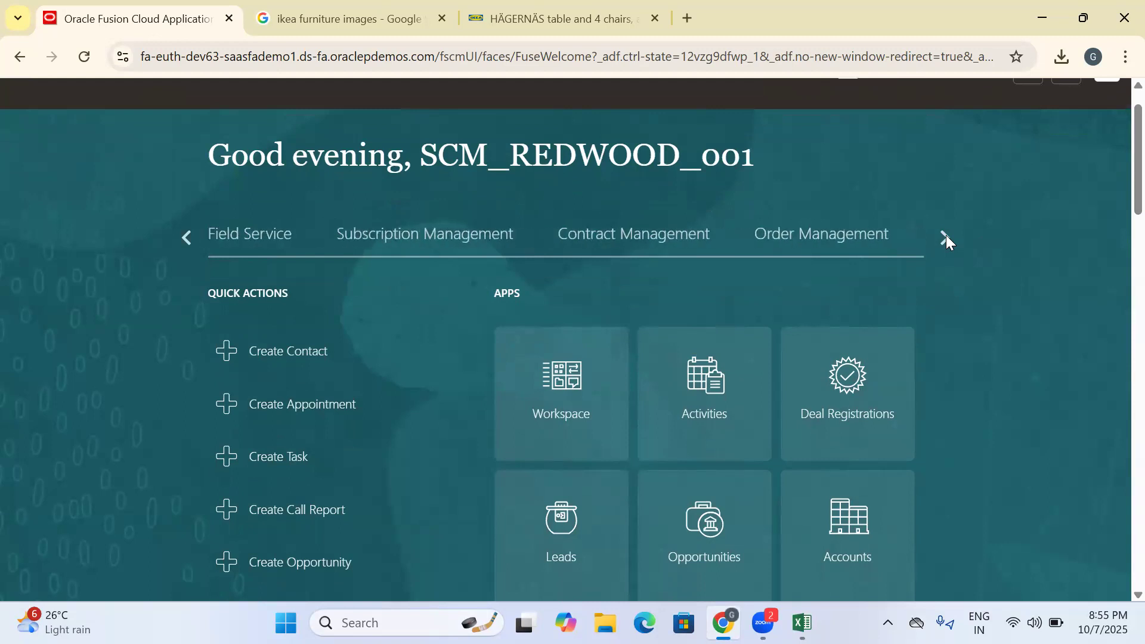
pyautogui.click(945, 236)
pyautogui.click(463, 236)
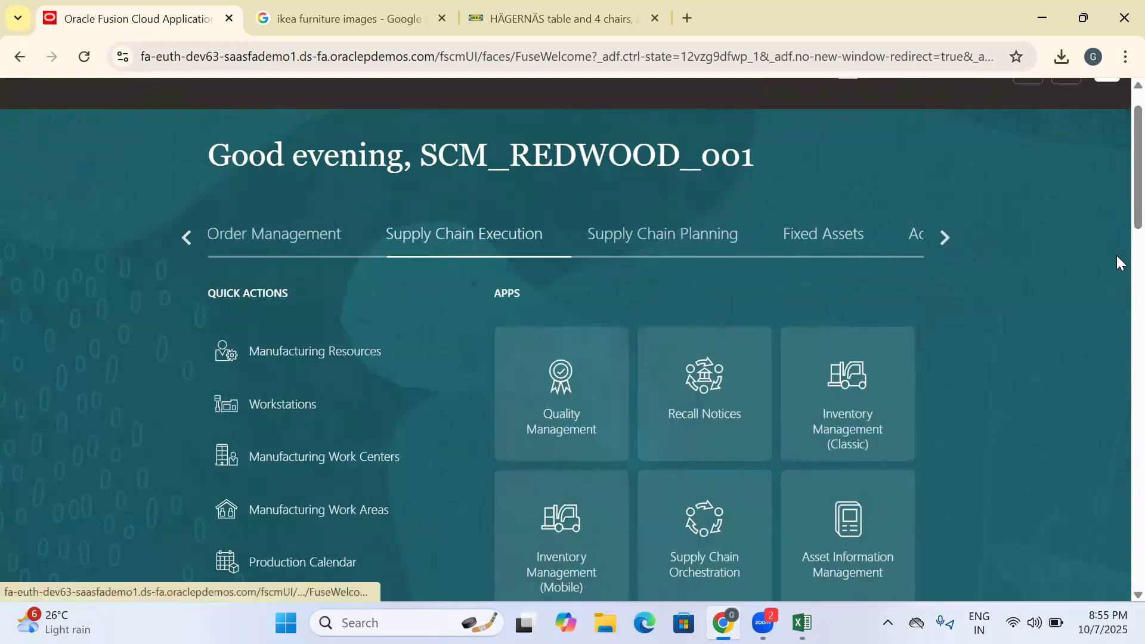
pyautogui.scroll(-2, 1117, 197)
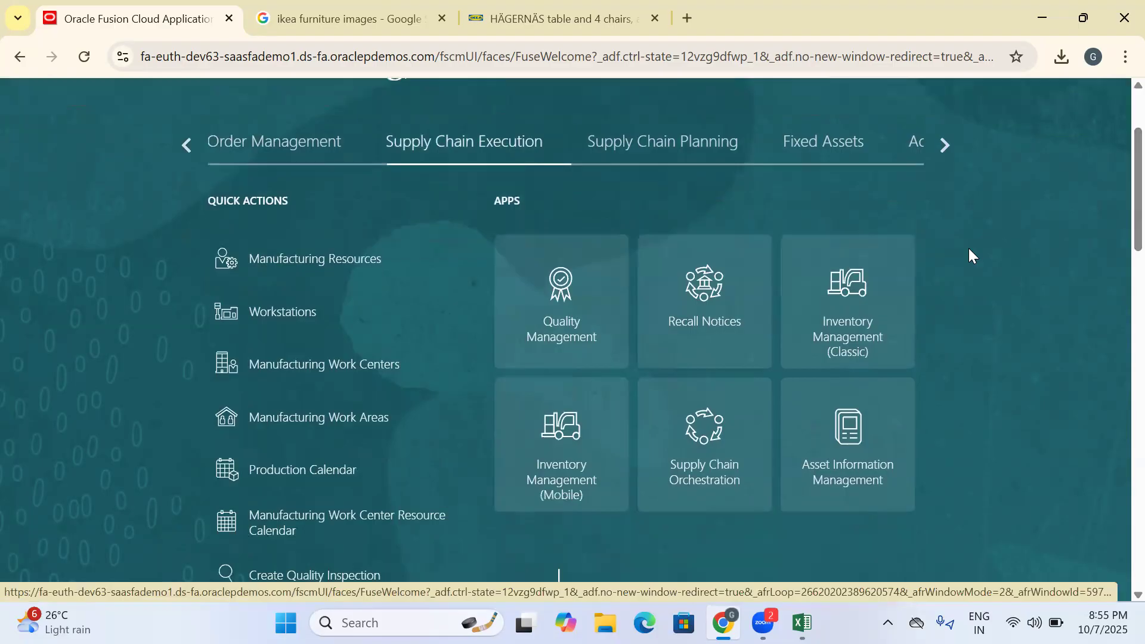
pyautogui.click(847, 320)
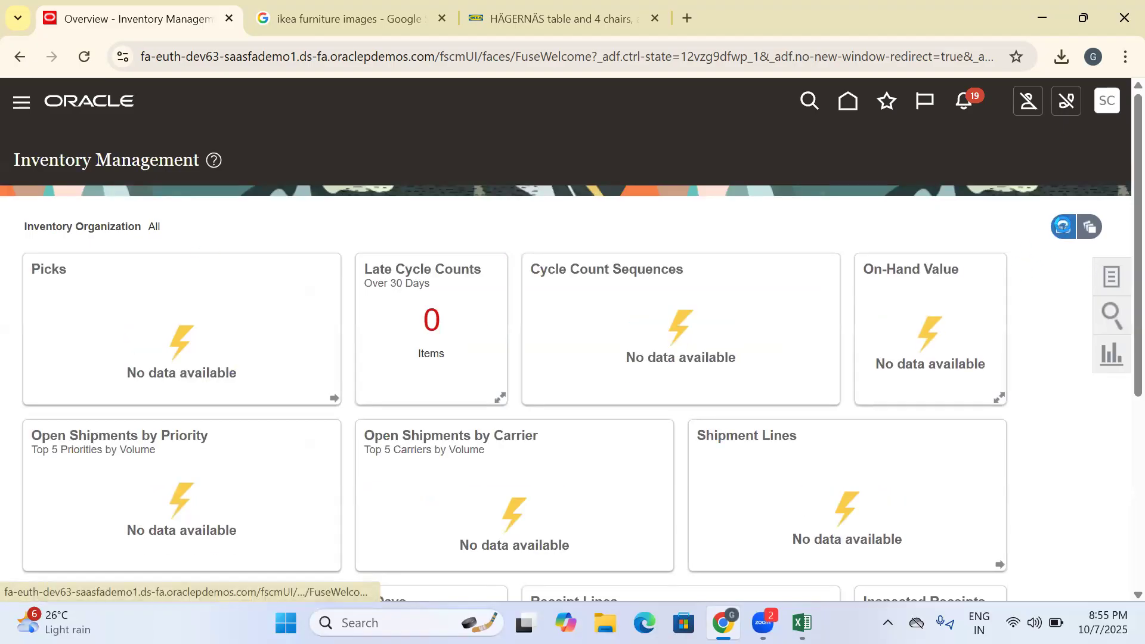
# - Try to find the inventory organization by "ikea" in the organization selector, clear the entry, and reload the page
pyautogui.click(1063, 230)
pyautogui.click(1059, 312)
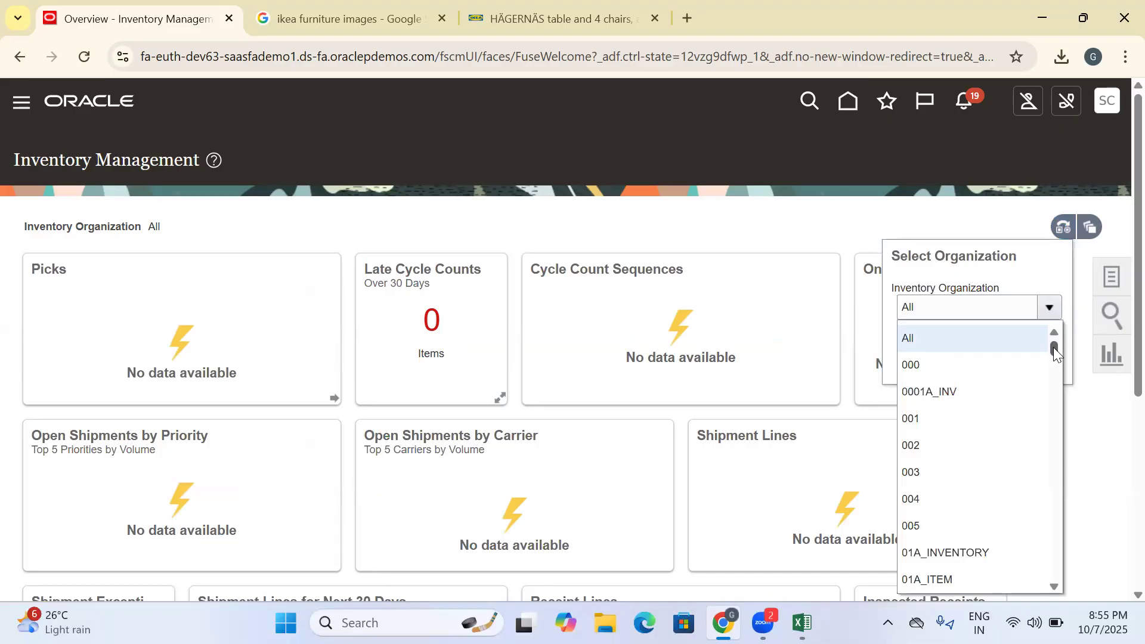
pyautogui.click(955, 301)
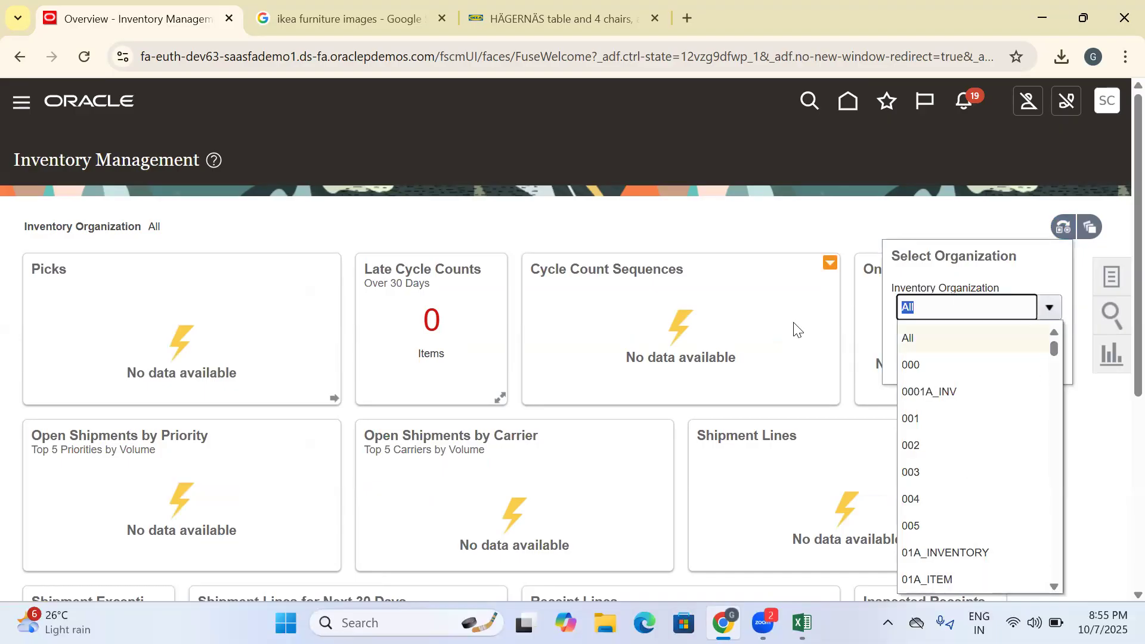
pyautogui.write('ikea')
pyautogui.doubleClick(932, 309)
pyautogui.press('BackSpace')
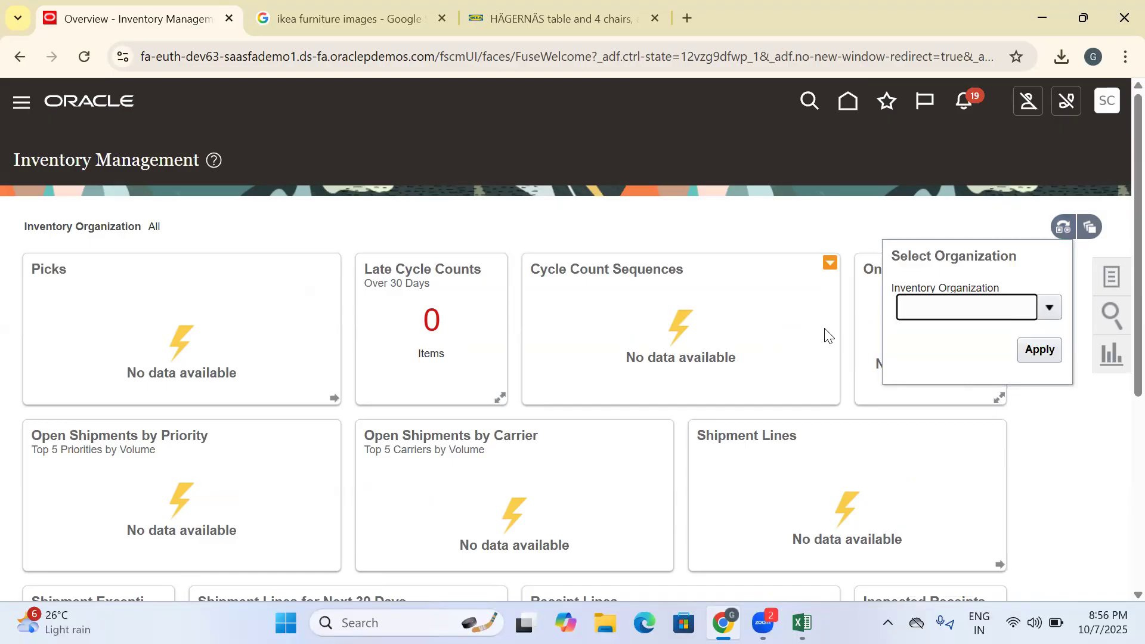
pyautogui.click(85, 57)
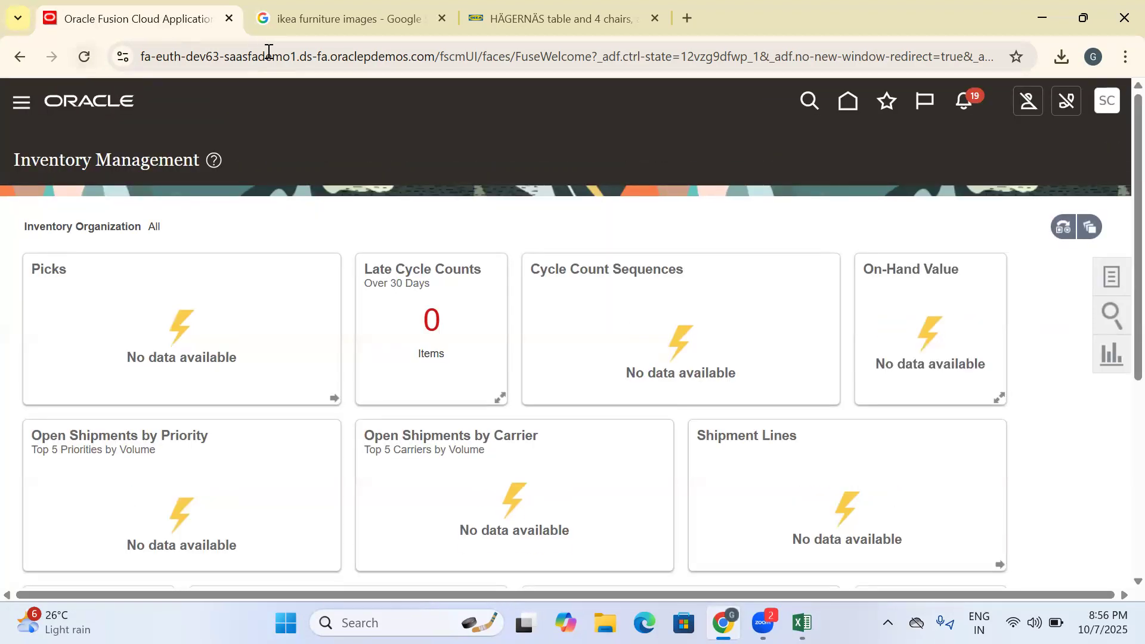
pyautogui.moveTo(435, 57); pyautogui.dragTo(138, 61)
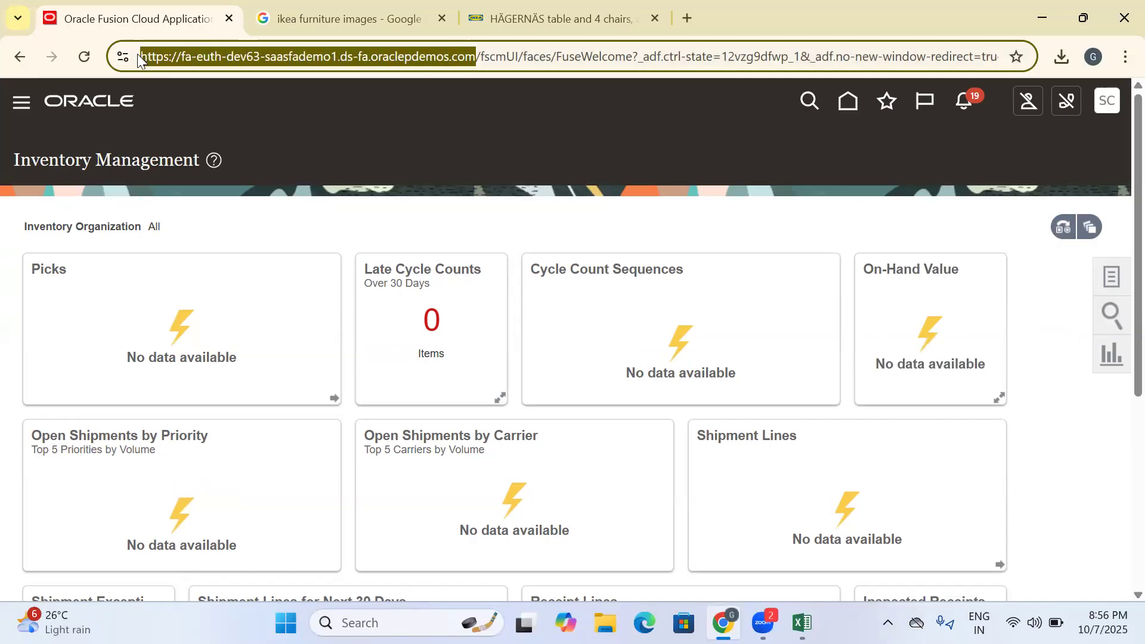
pyautogui.click(479, 56)
pyautogui.moveTo(476, 57); pyautogui.dragTo(123, 53)
pyautogui.hotkey('ctrl', 'c')
pyautogui.click(1123, 59)
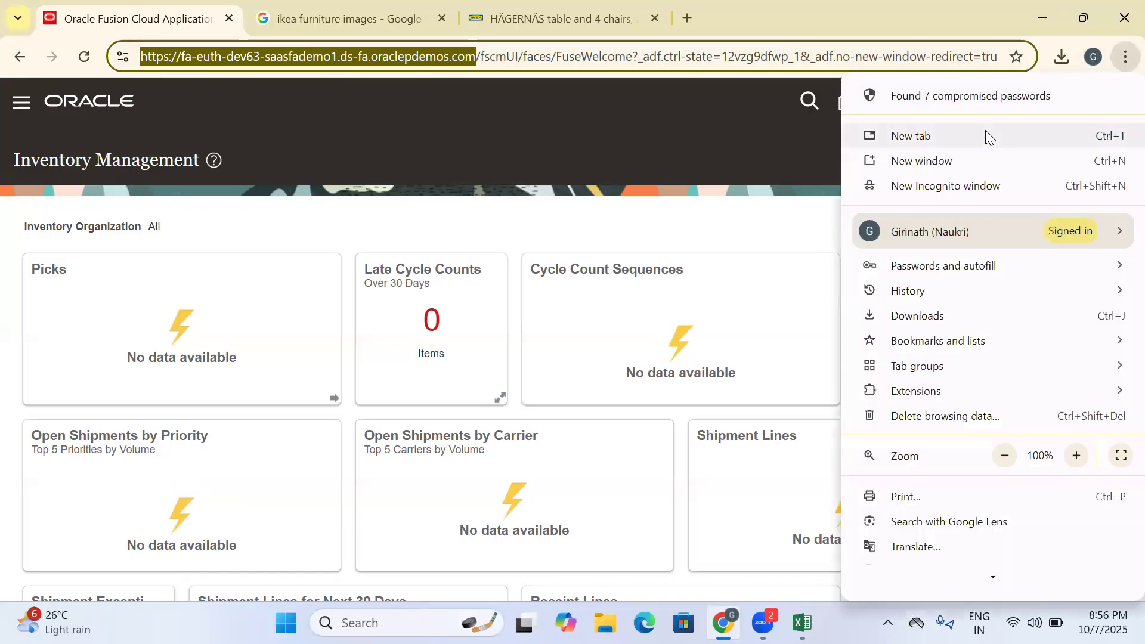
pyautogui.click(927, 186)
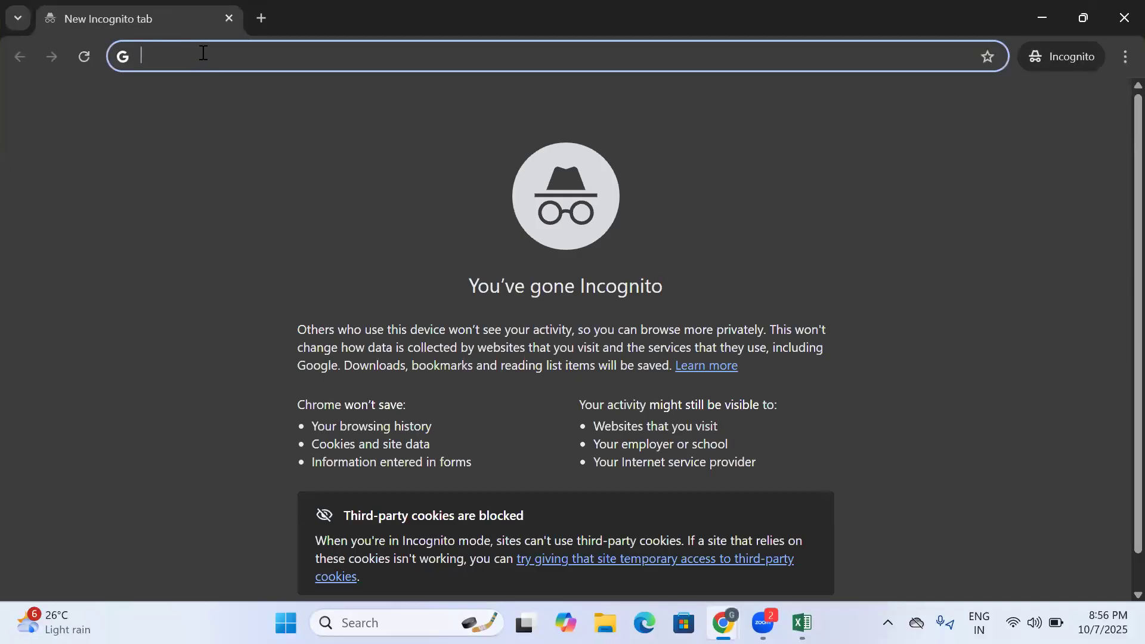
pyautogui.hotkey('ctrl', 'v')
pyautogui.press('Return')
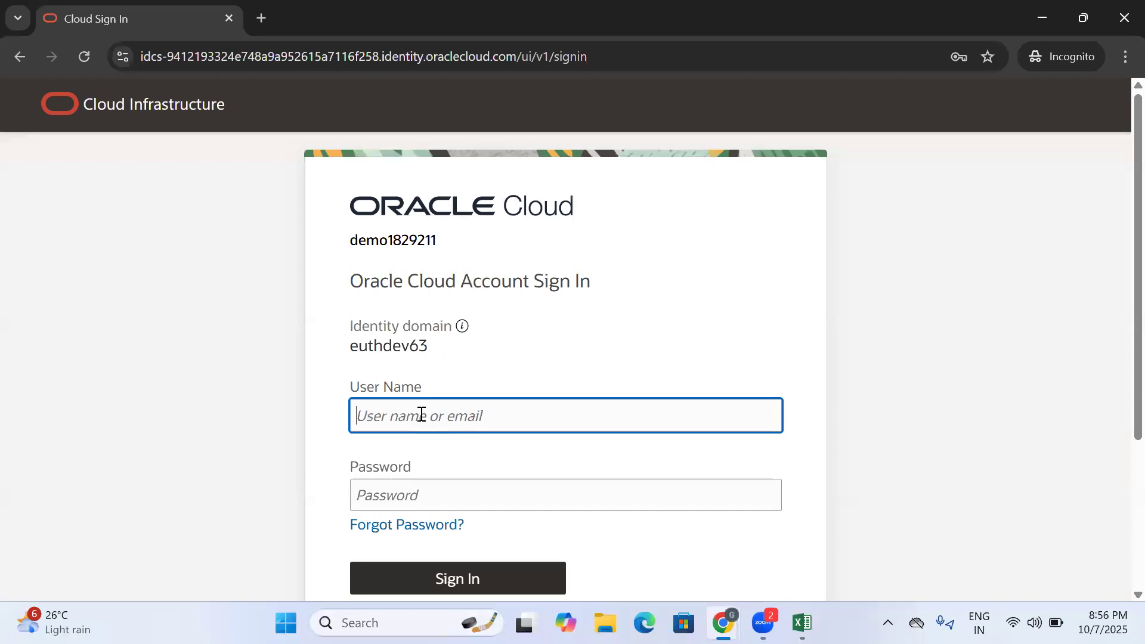
# - Fill in the saved SCM_REDWOOD_001 user name and account password, and sign in to Oracle Cloud
pyautogui.click(417, 413)
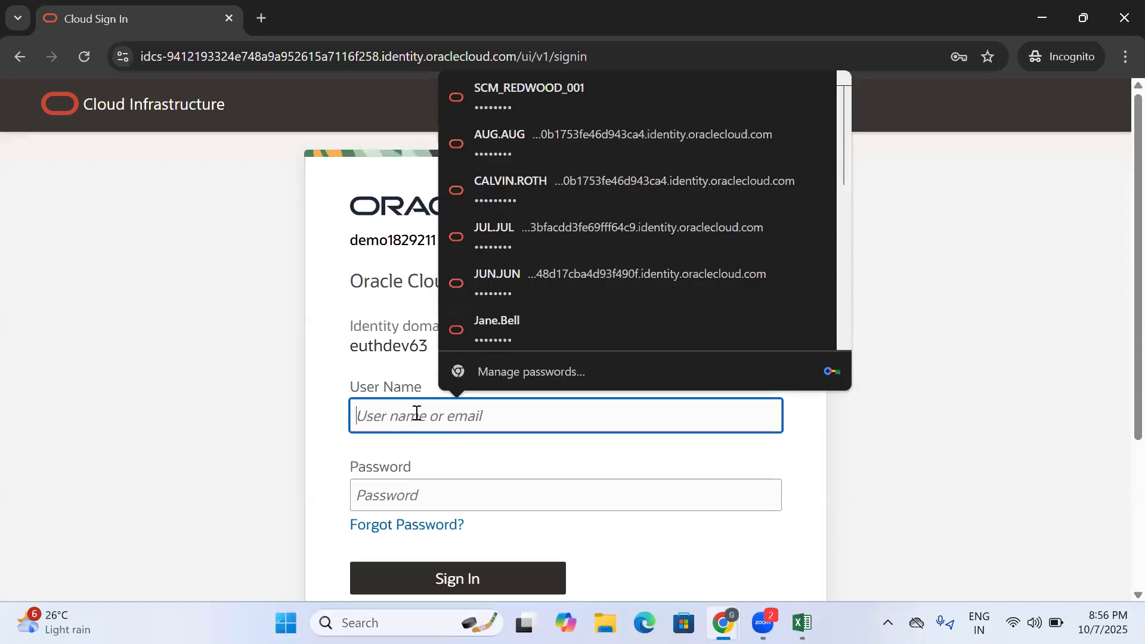
pyautogui.click(496, 107)
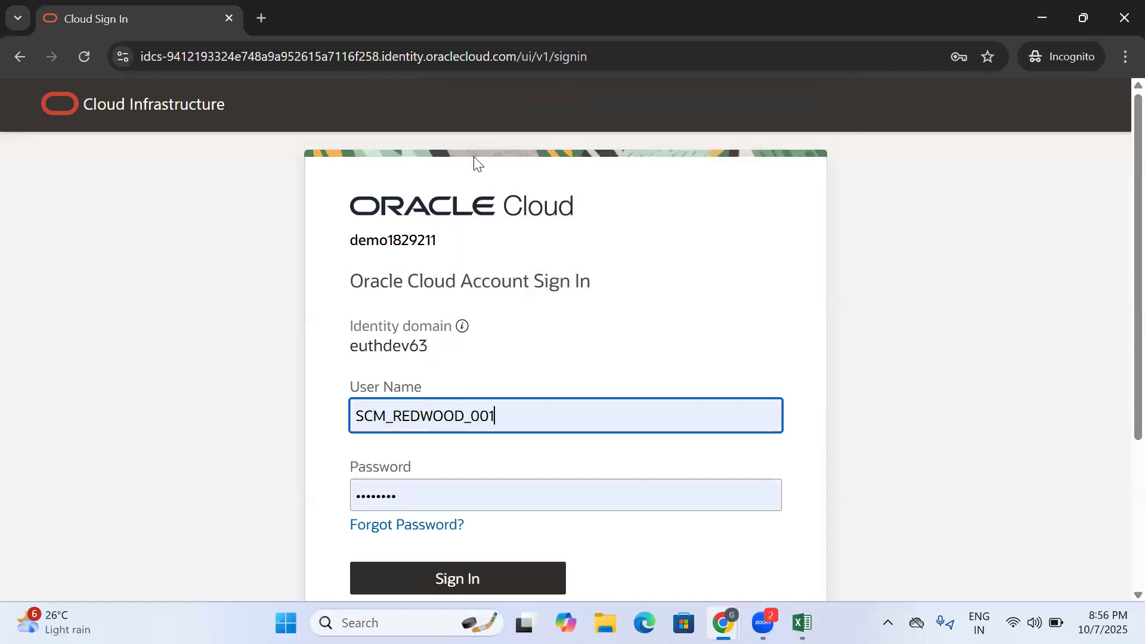
pyautogui.scroll(-2, 620, 440)
pyautogui.scroll(-2, 596, 417)
pyautogui.click(477, 357)
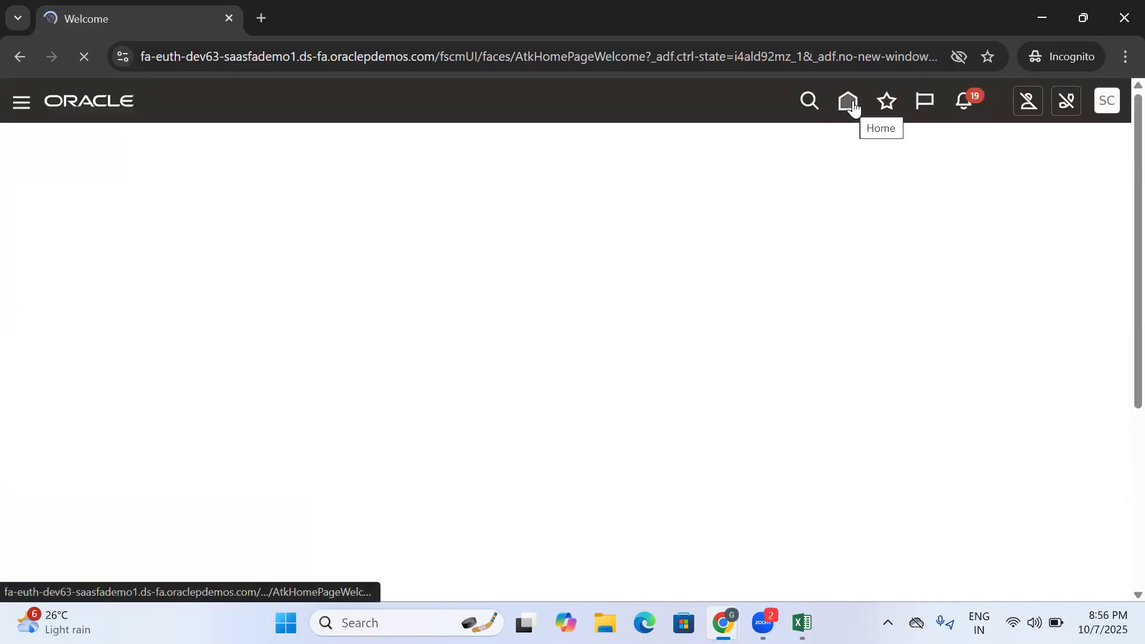
# - Leave the loyalty program page for the home page and open Inventory Management (Classic) from the Supply Chain Execution apps
pyautogui.click(852, 102)
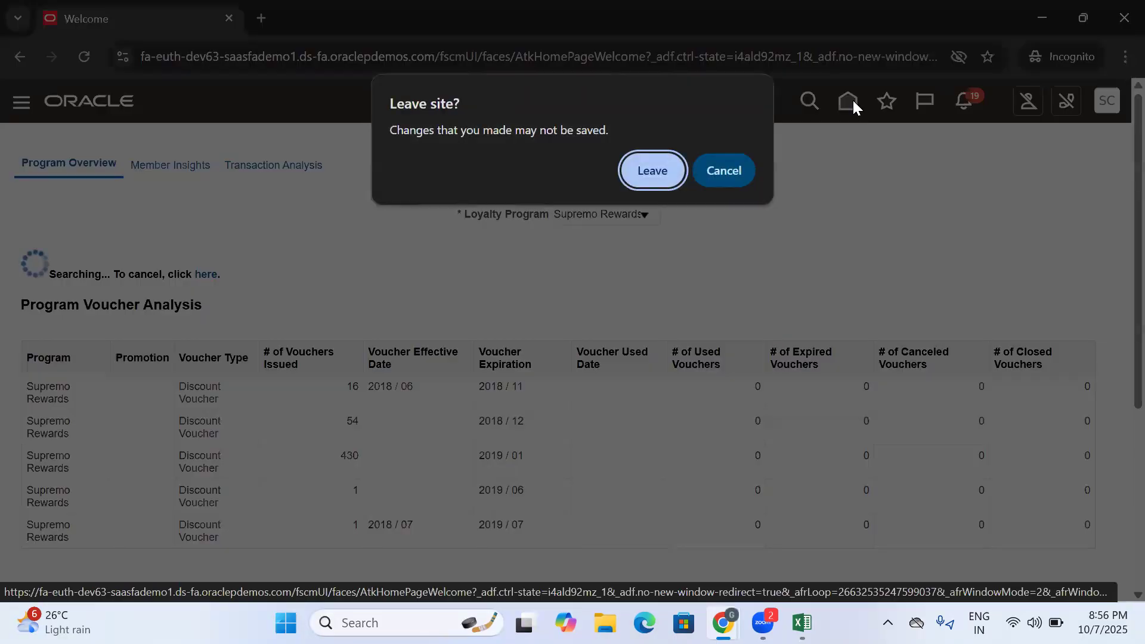
pyautogui.click(645, 167)
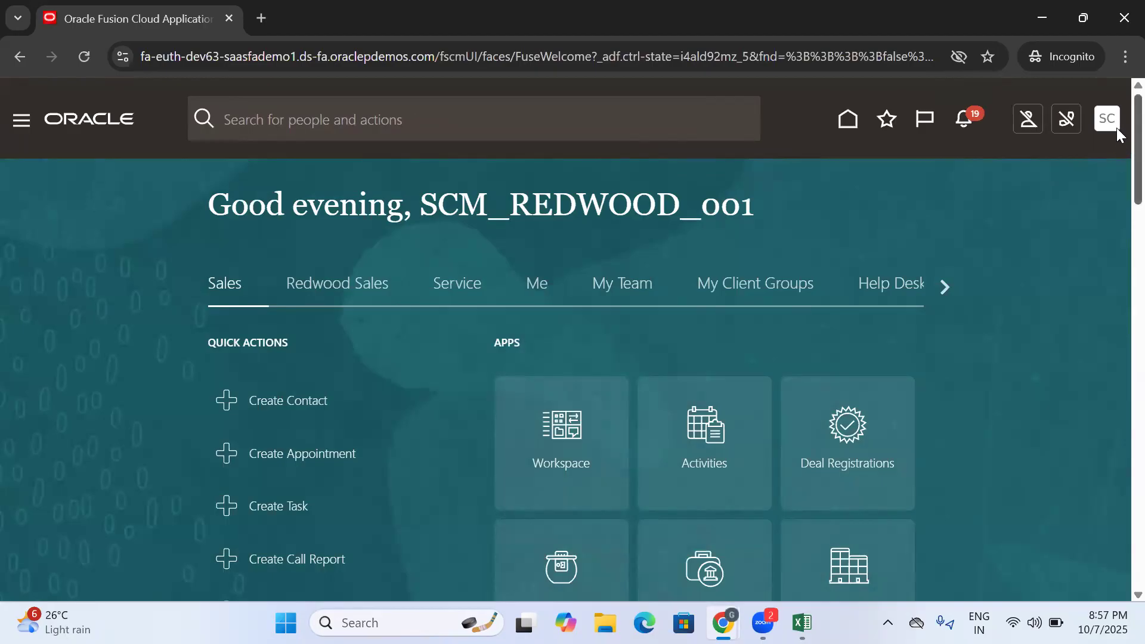
pyautogui.scroll(-1, 1116, 134)
pyautogui.click(952, 237)
pyautogui.click(953, 236)
pyautogui.click(944, 237)
pyautogui.click(467, 233)
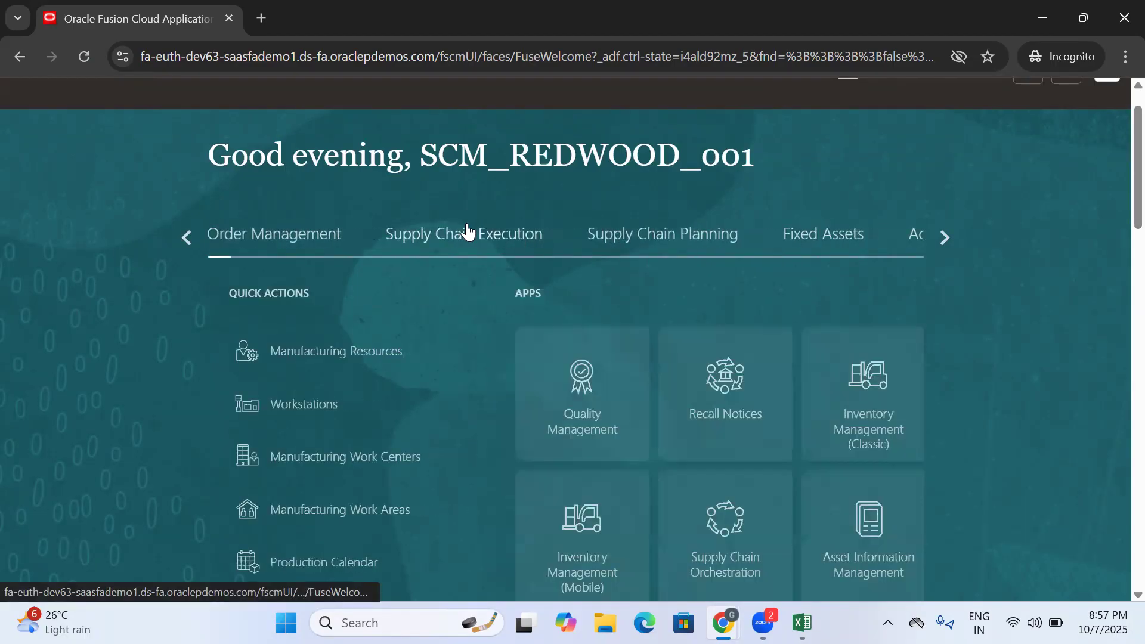
pyautogui.scroll(-3, 1117, 199)
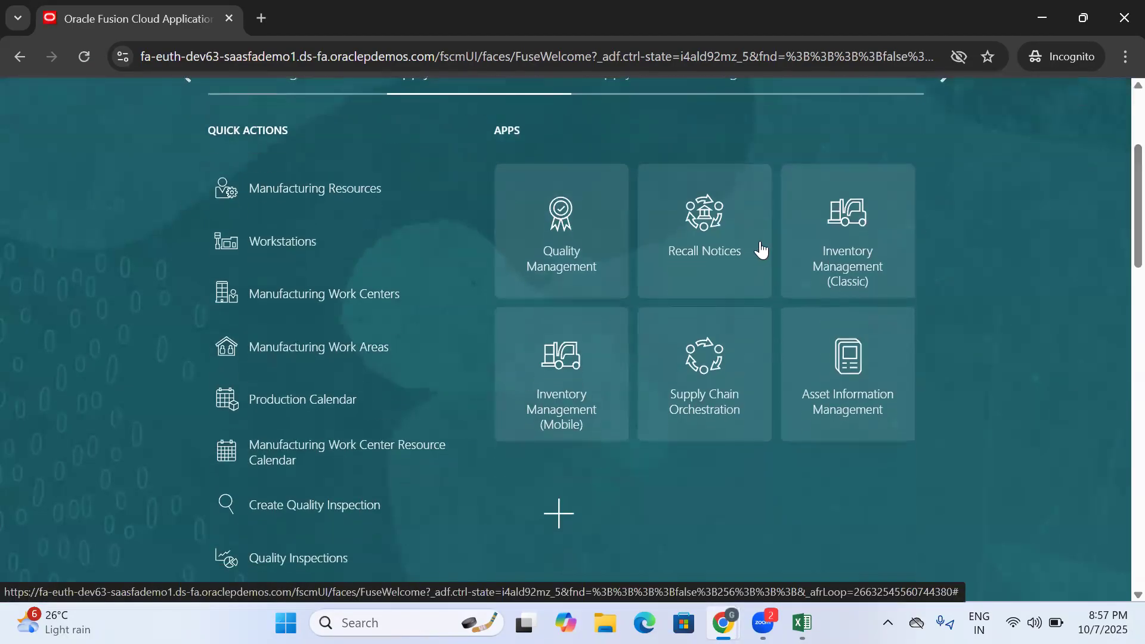
pyautogui.click(869, 235)
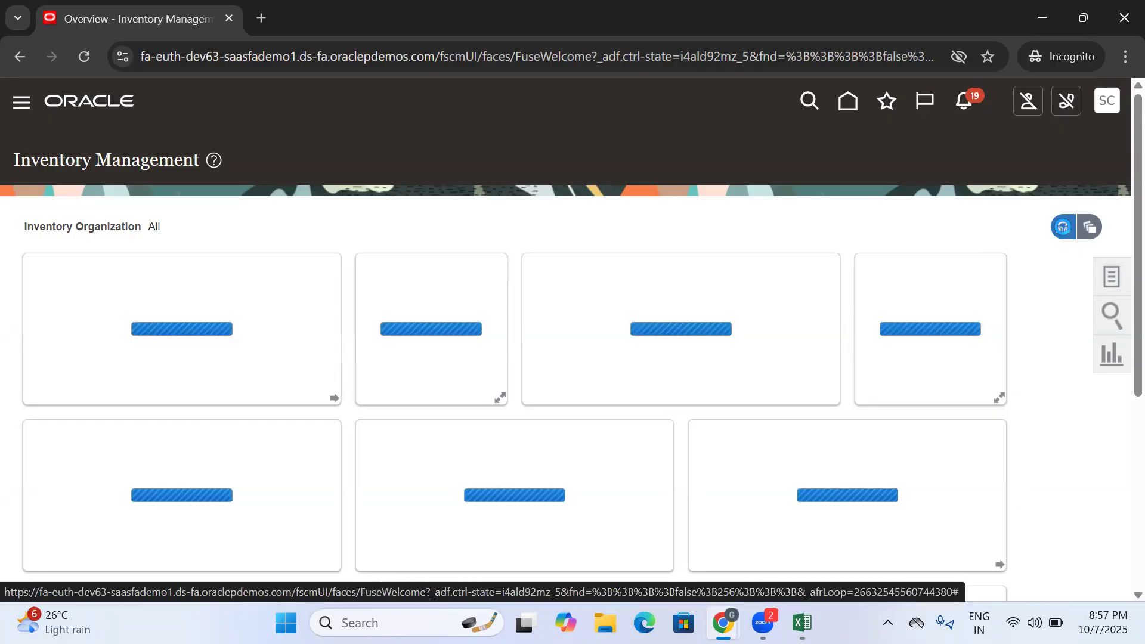
# - Set the inventory organization to IKEA_HYD_INV for the Inventory Management overview
pyautogui.click(1062, 226)
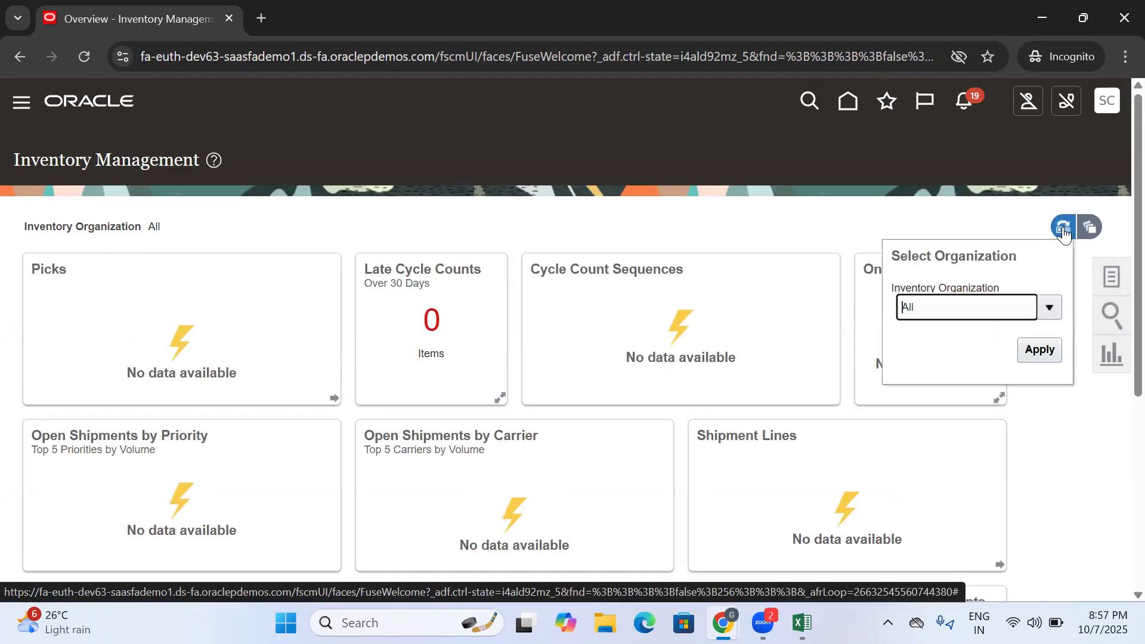
pyautogui.click(966, 309)
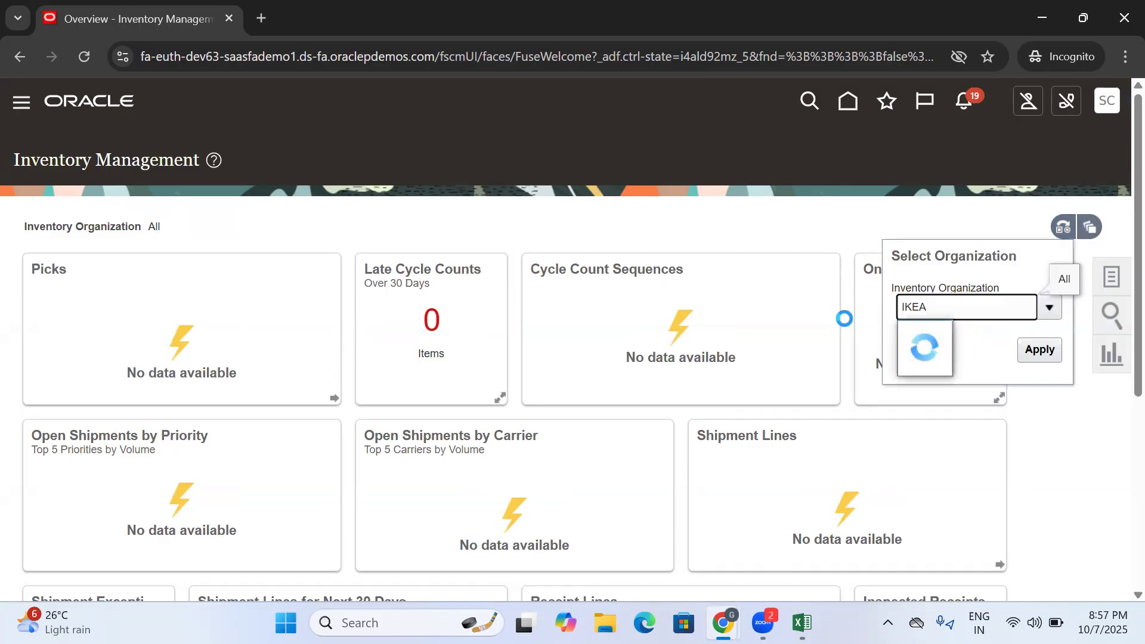
pyautogui.click(948, 337)
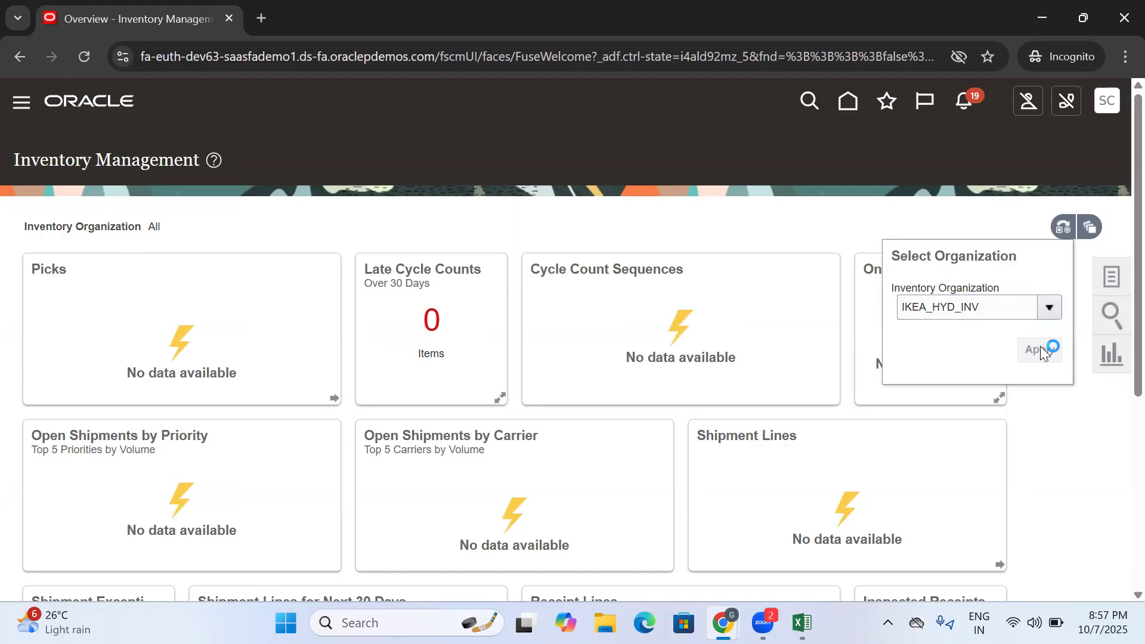
pyautogui.moveTo(246, 229); pyautogui.dragTo(146, 235)
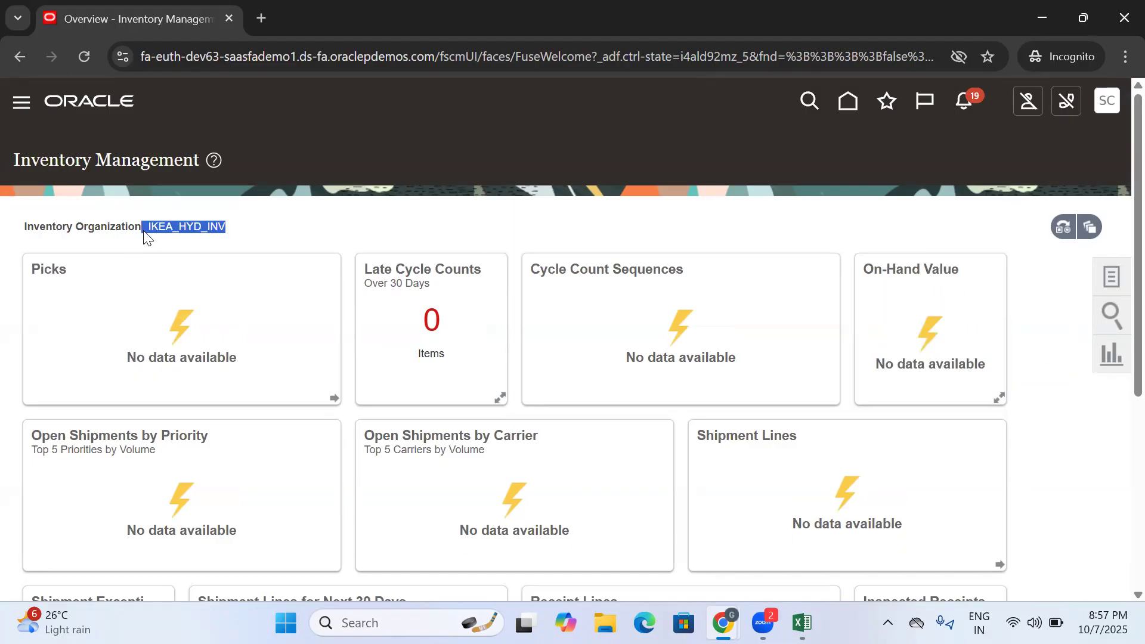
# - Open the Create Miscellaneous Transaction task for the selected organization
pyautogui.click(1117, 279)
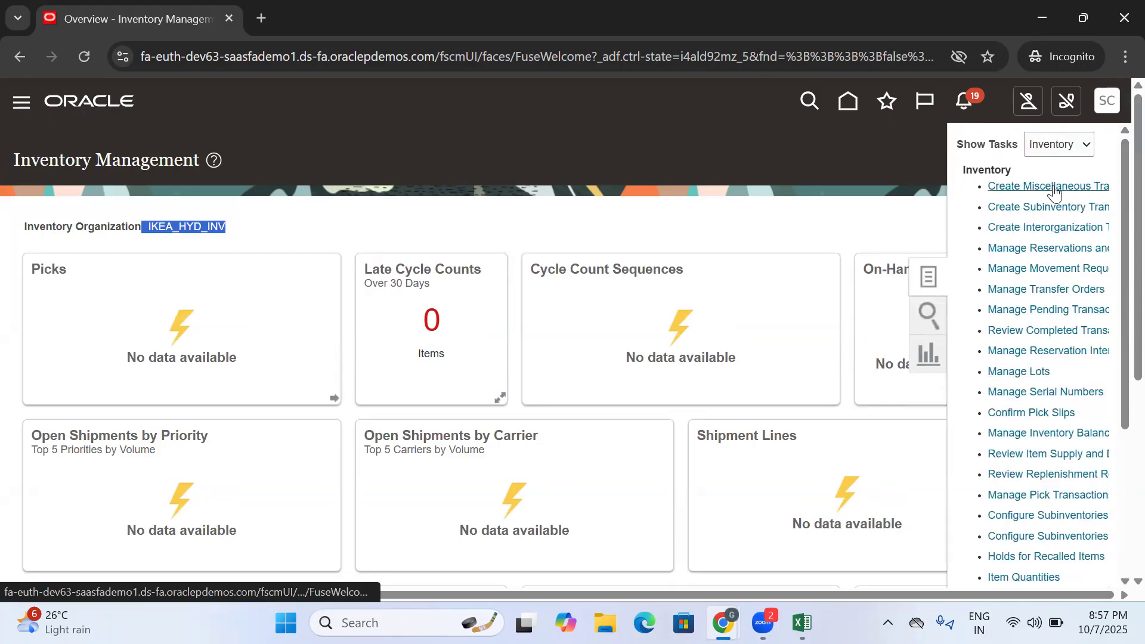
pyautogui.moveTo(985, 186); pyautogui.dragTo(1036, 184)
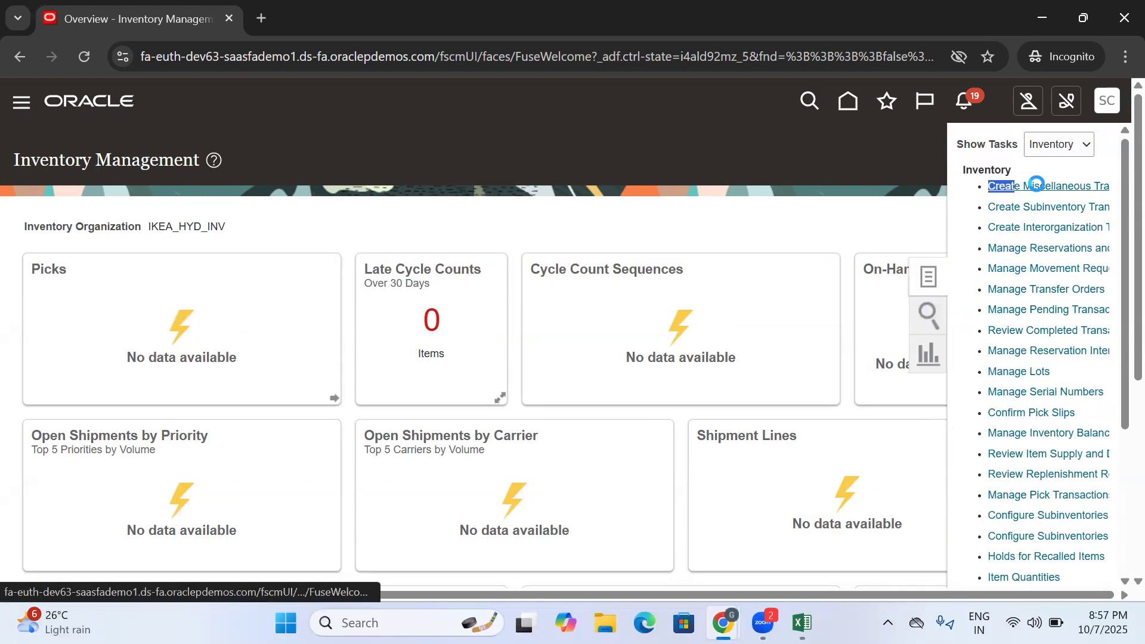
pyautogui.click(1033, 184)
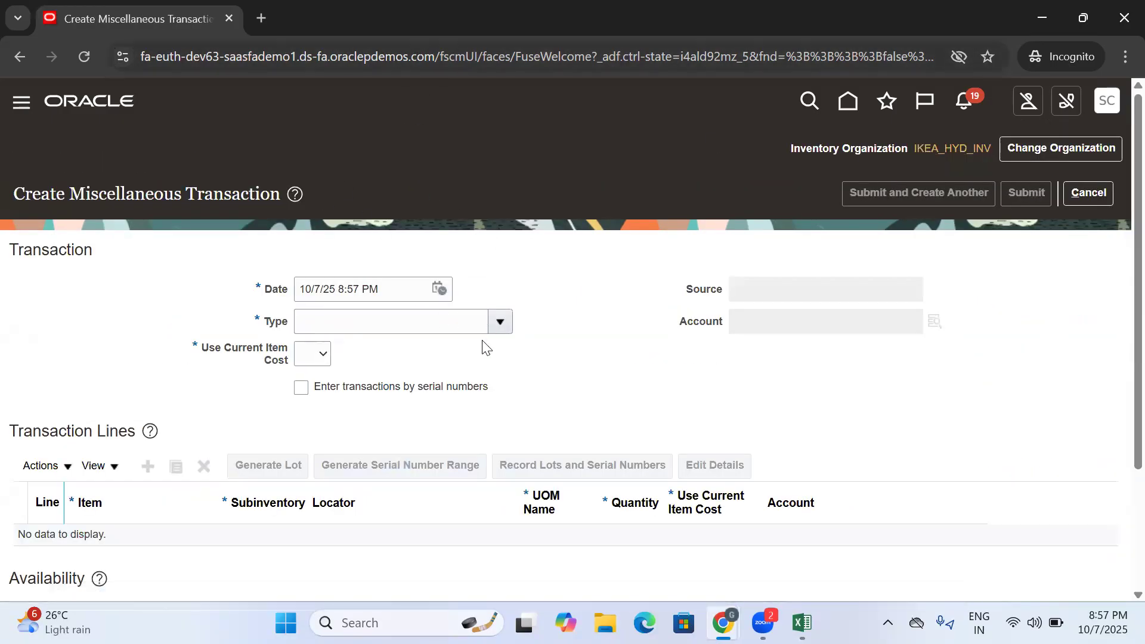
# - Set the transaction type to Miscellaneous Receipt and Use Current Item Cost to Yes
pyautogui.click(498, 322)
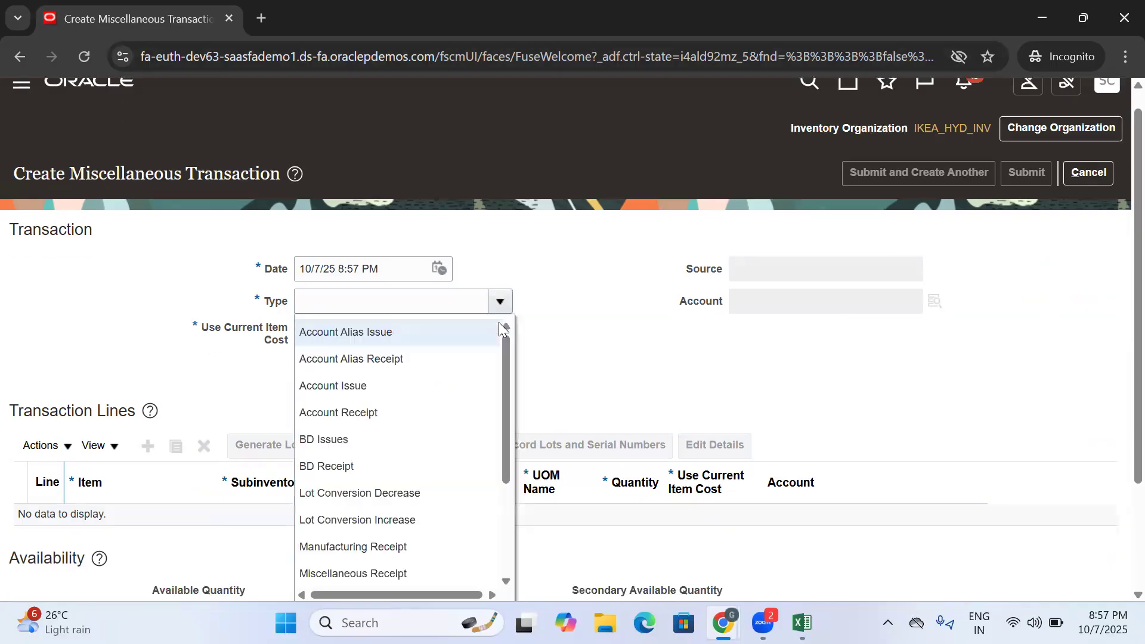
pyautogui.scroll(-1, 501, 381)
pyautogui.scroll(-3, 514, 418)
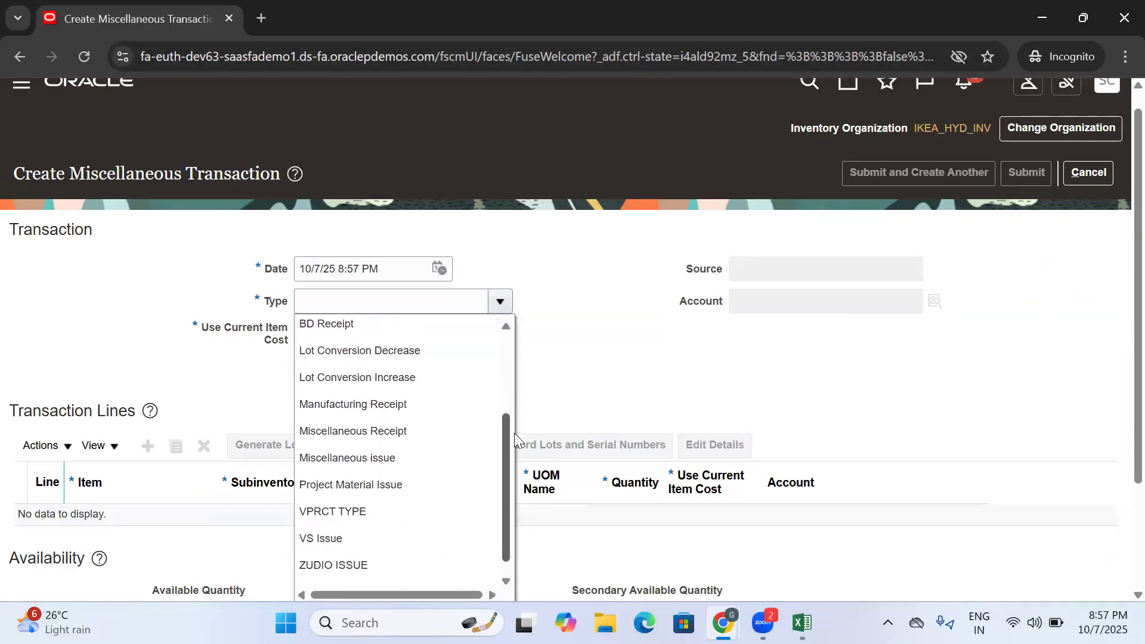
pyautogui.click(367, 411)
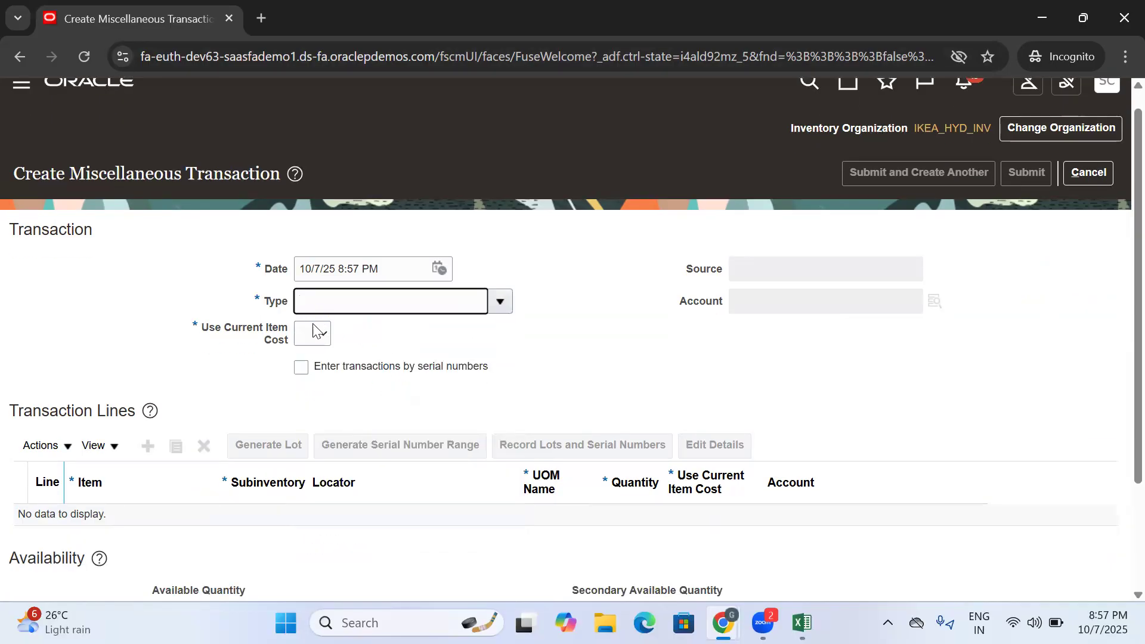
pyautogui.click(314, 334)
pyautogui.click(315, 401)
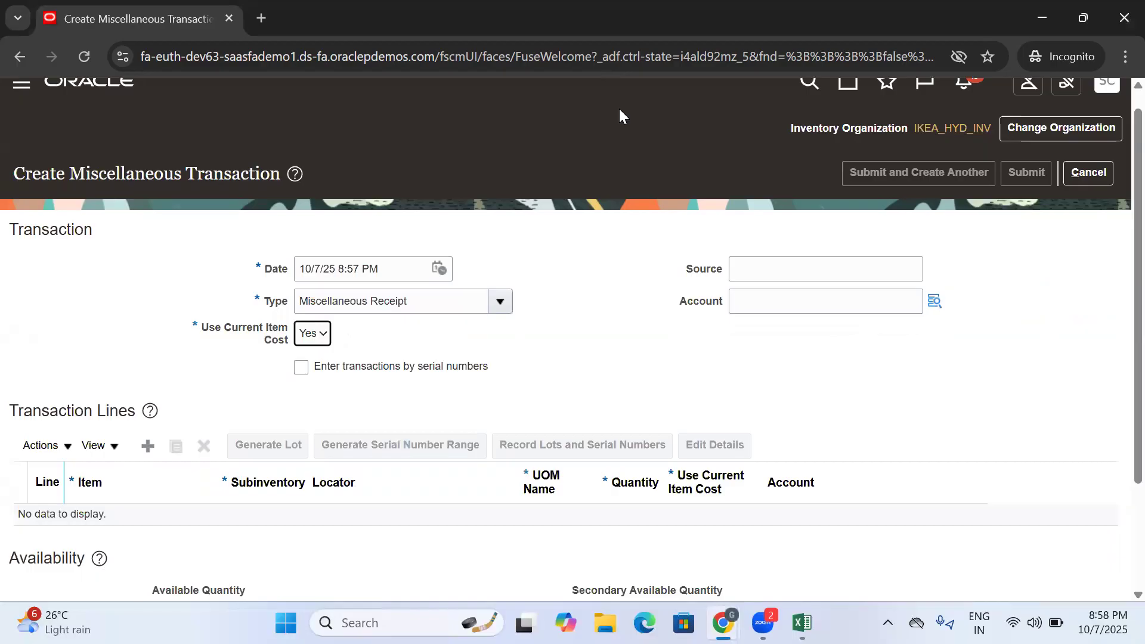
# - Add a transaction line for the item IKEA DINNING HÄGERNÄS and check its full item name
pyautogui.scroll(-3, 477, 212)
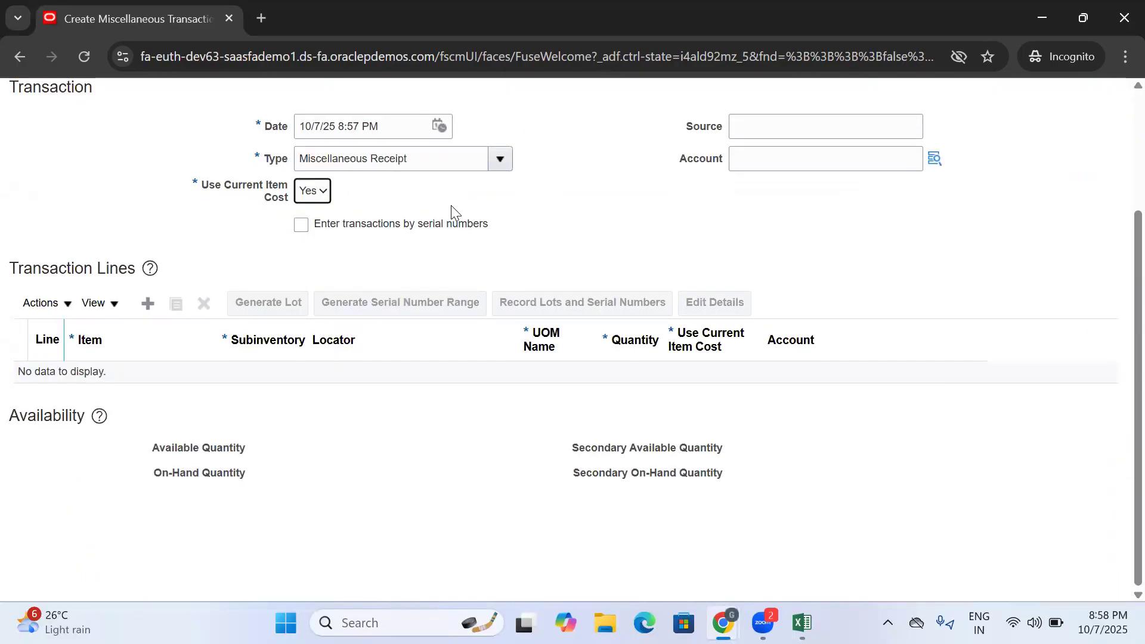
pyautogui.click(148, 303)
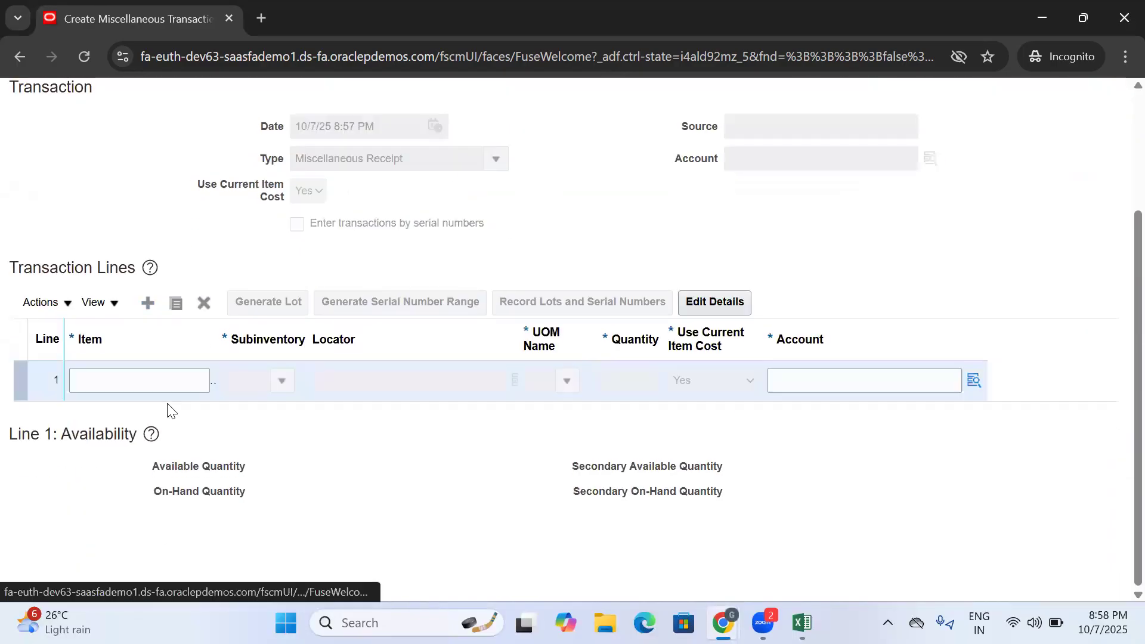
pyautogui.write('IKEA')
pyautogui.press('Tab')
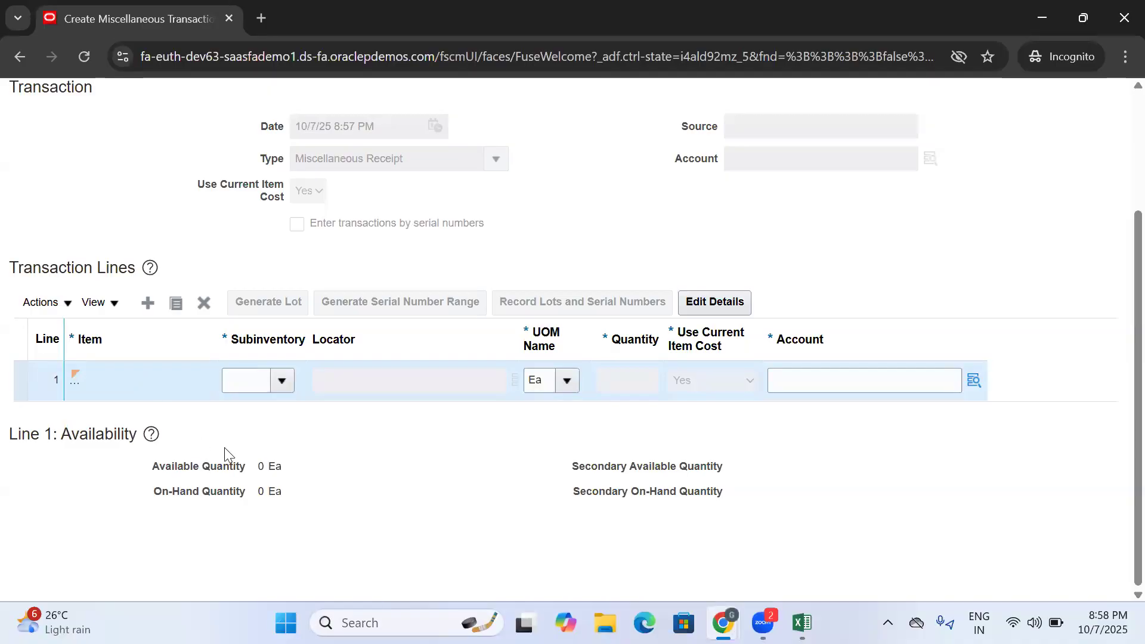
pyautogui.click(81, 381)
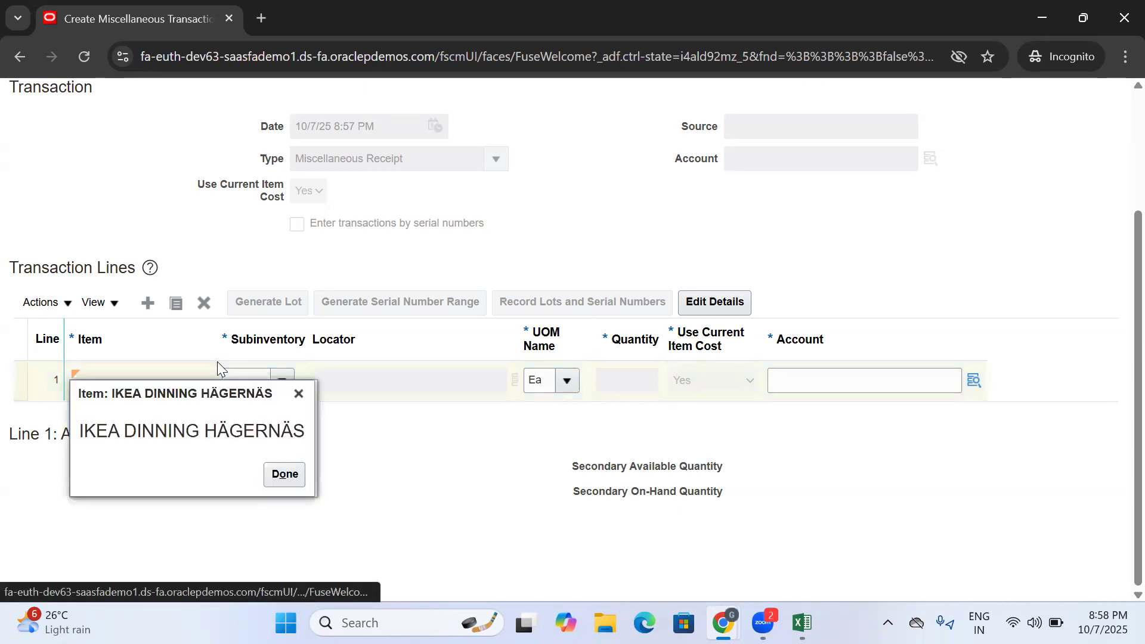
pyautogui.click(299, 393)
# - Set the line's subinventory to Stores and its quantity to 100
pyautogui.click(282, 381)
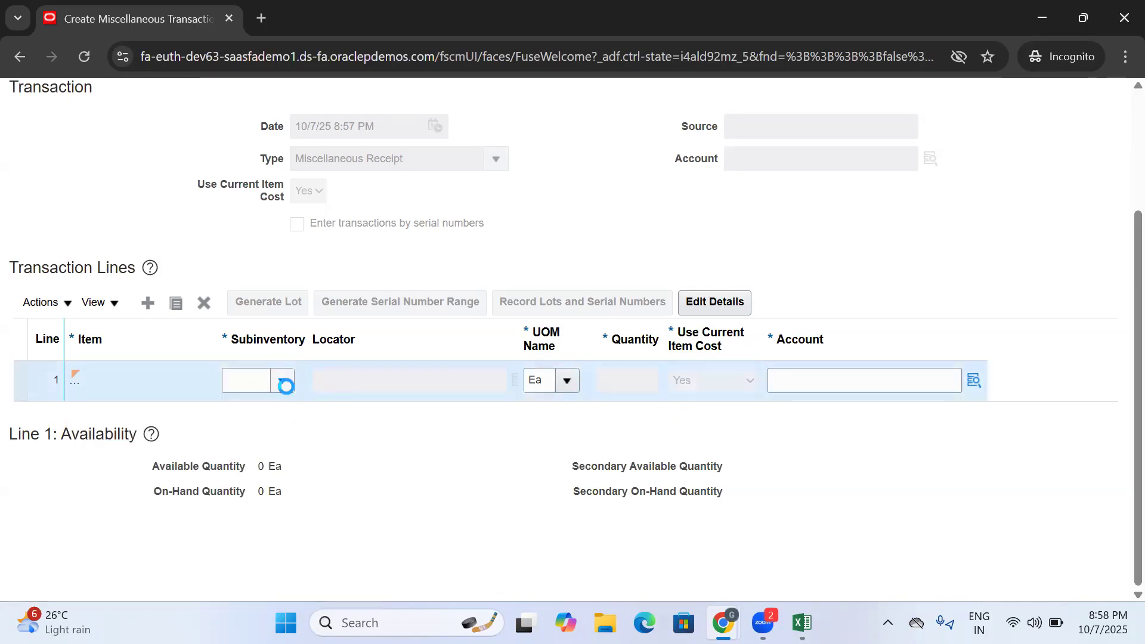
pyautogui.click(269, 438)
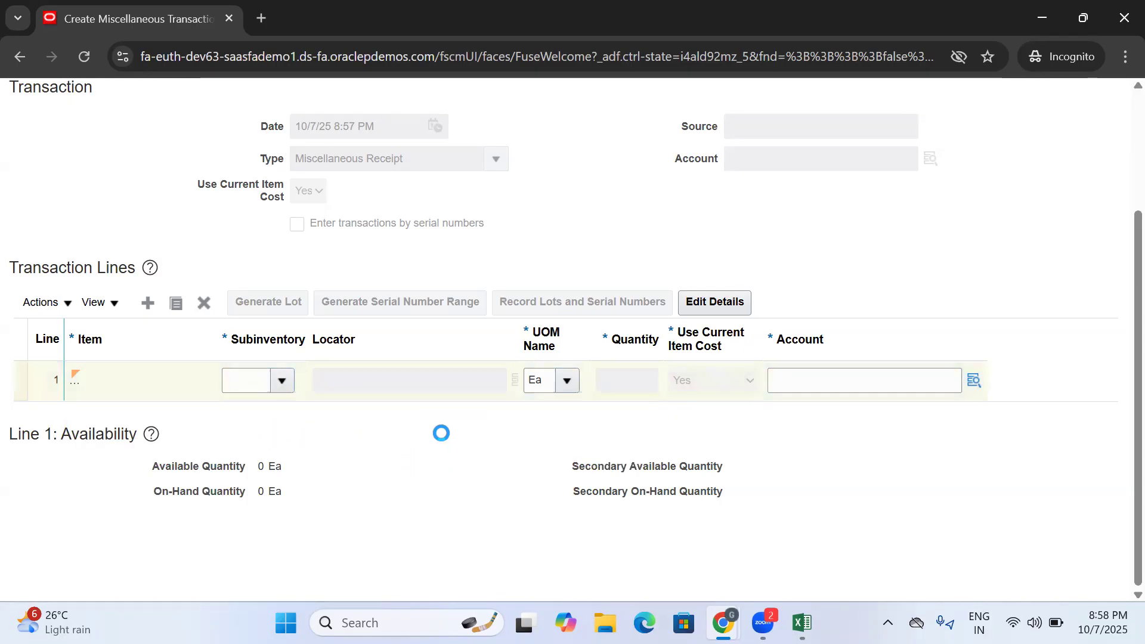
pyautogui.click(620, 380)
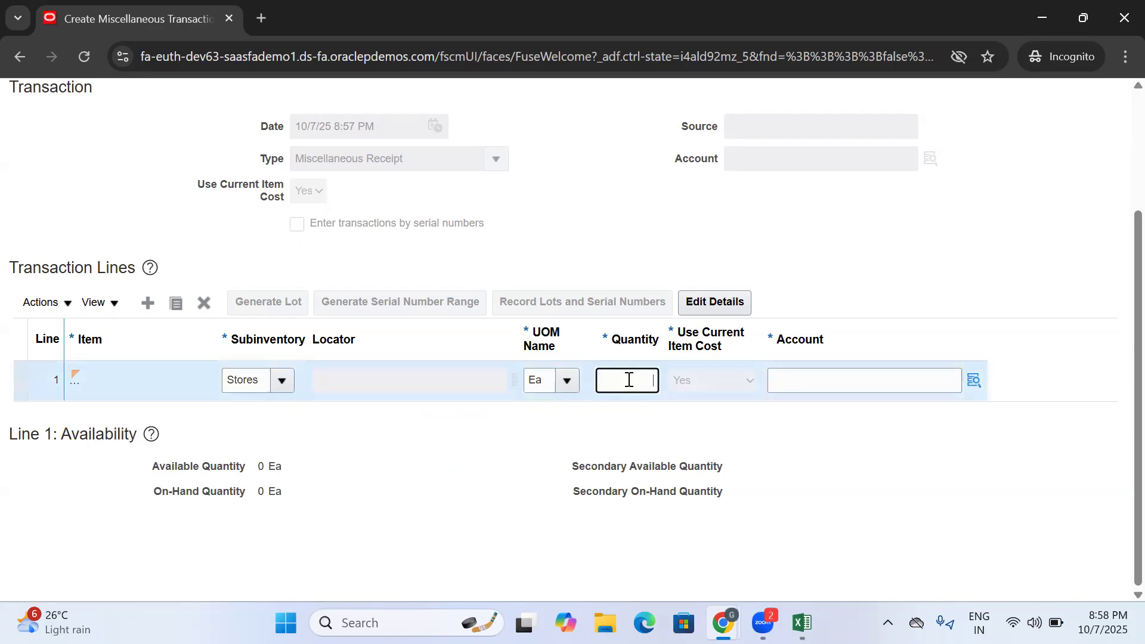
pyautogui.write('100')
pyautogui.click(787, 385)
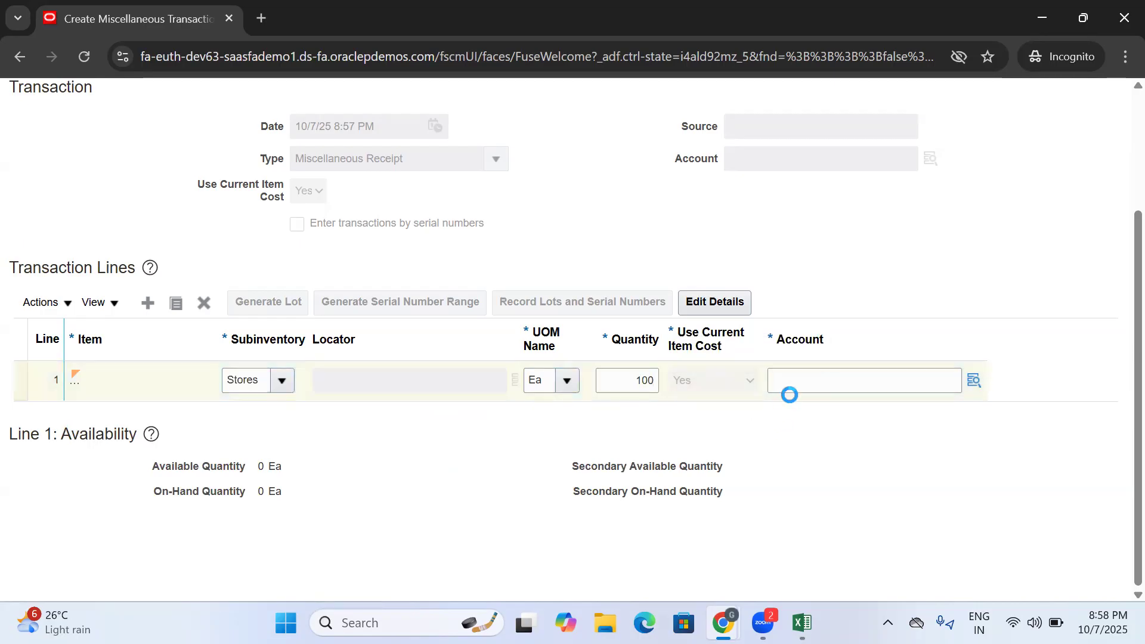
# - Search the line's account segment by description %Misc%, assign 60540 Miscellaneous, and submit the receipt transaction
pyautogui.click(980, 386)
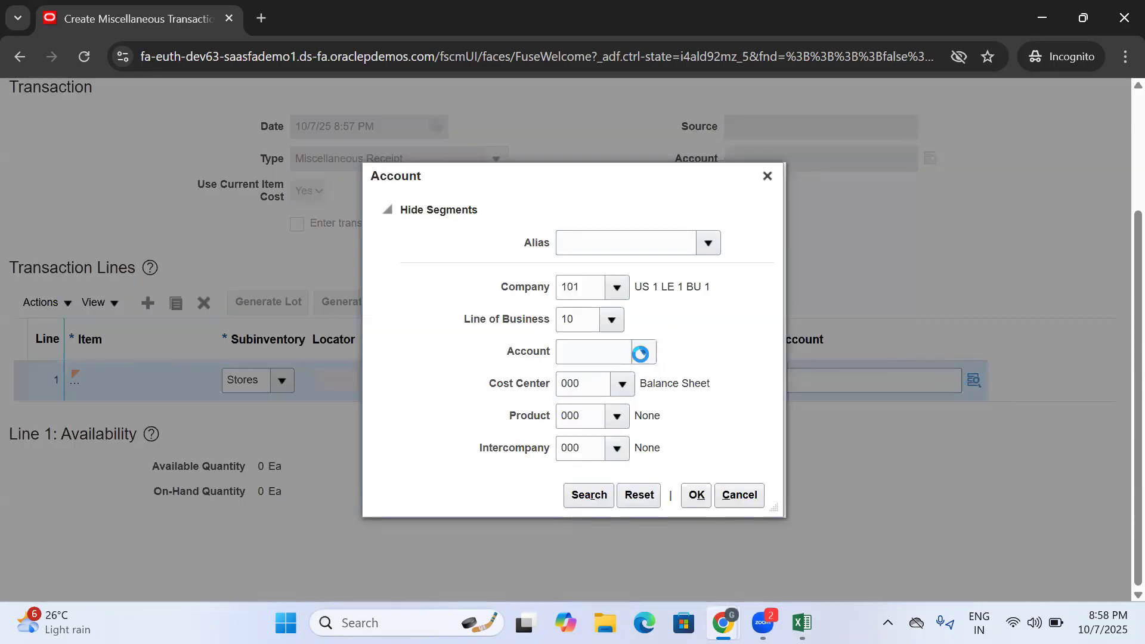
pyautogui.click(644, 354)
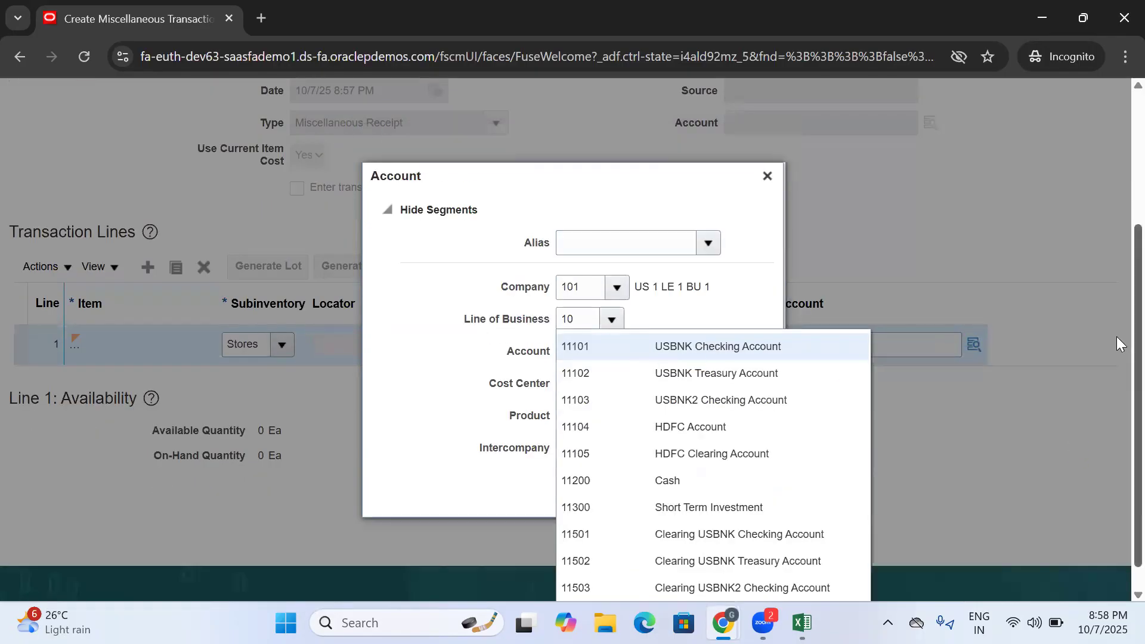
pyautogui.scroll(-1, 1117, 357)
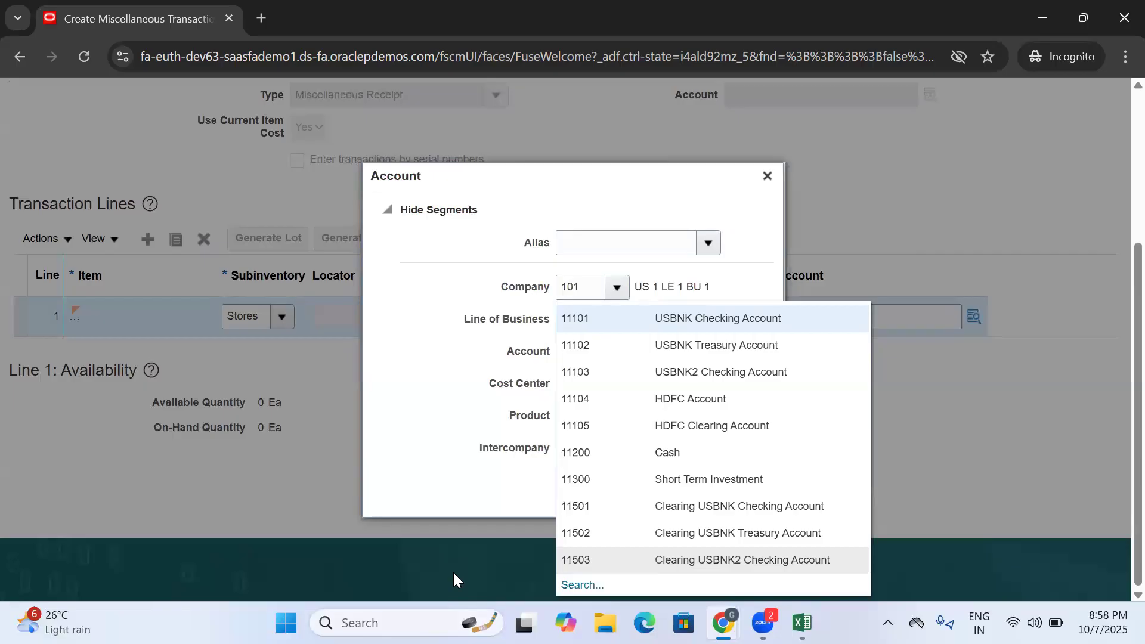
pyautogui.click(577, 584)
pyautogui.click(533, 338)
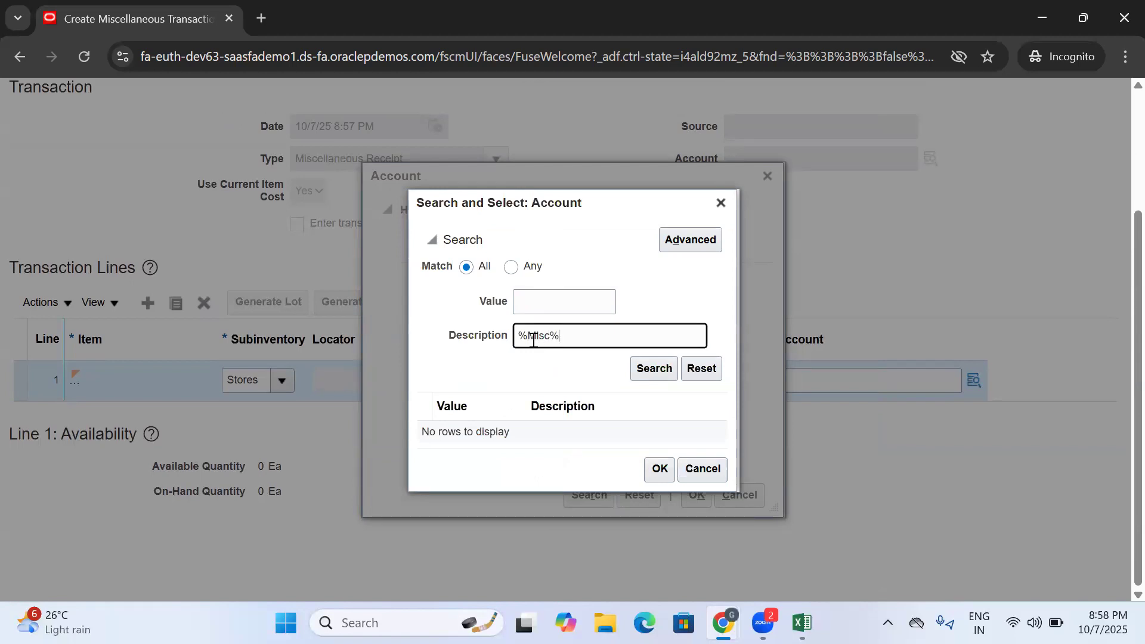
pyautogui.press('Return')
pyautogui.click(592, 472)
pyautogui.click(659, 512)
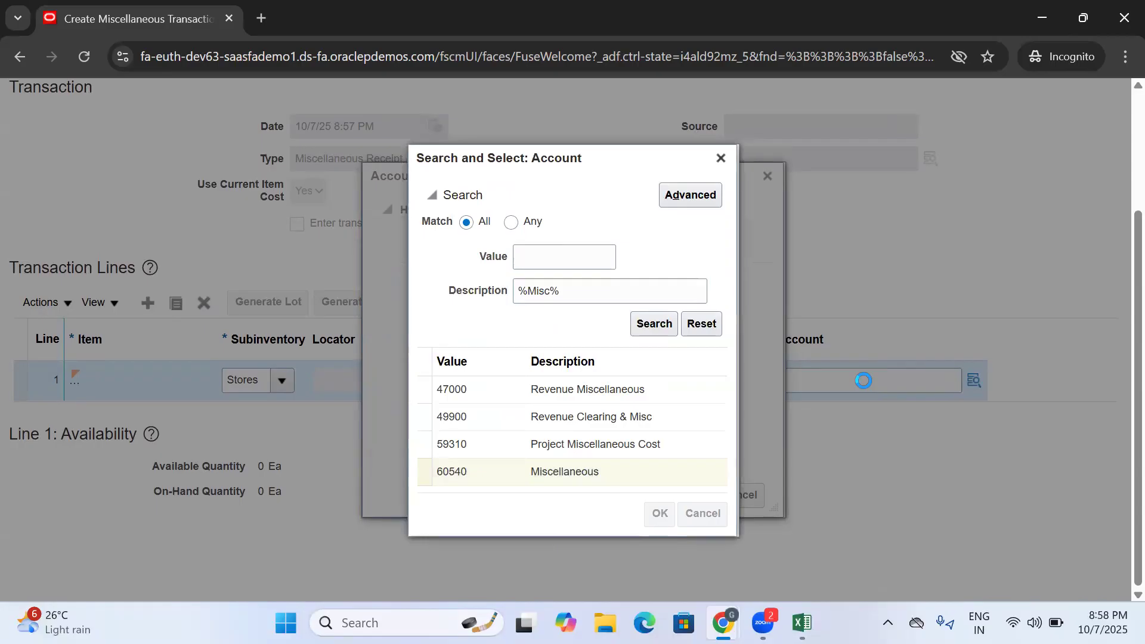
pyautogui.click(699, 502)
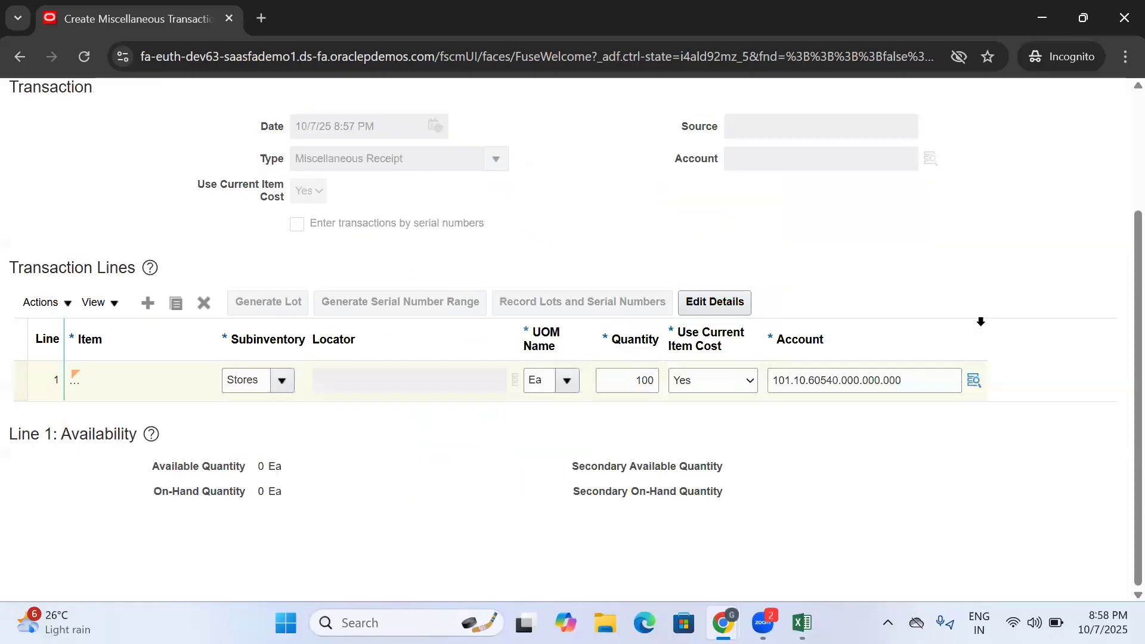
pyautogui.scroll(3, 1003, 202)
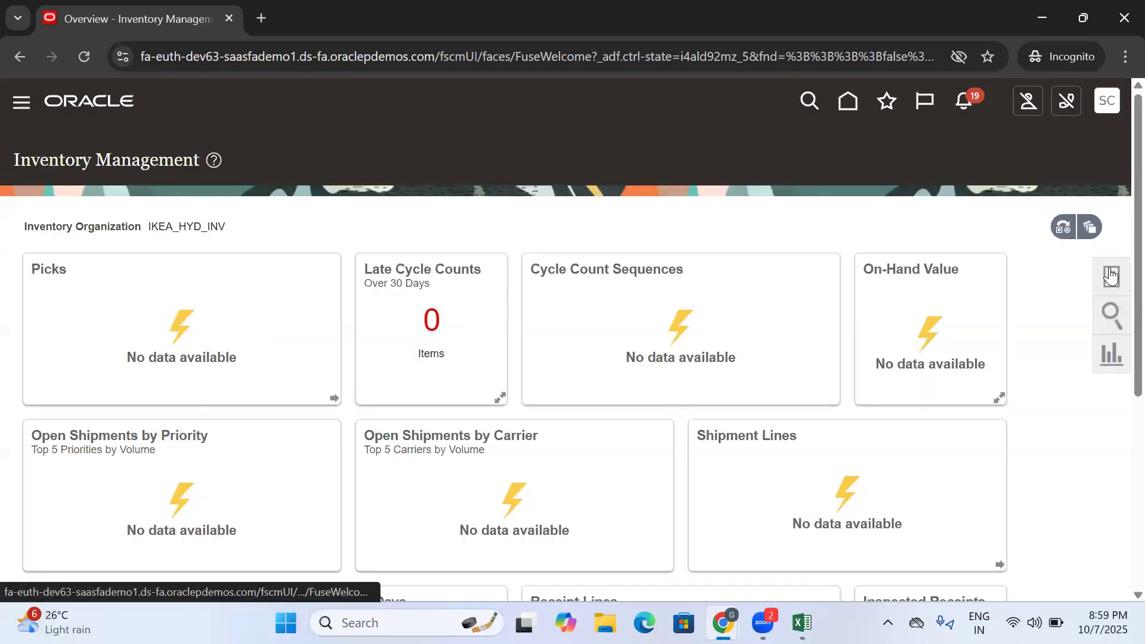
# - Search IKEA_HYD_INV item quantities for items named IKEA from the Inventory Management overview
pyautogui.click(1112, 275)
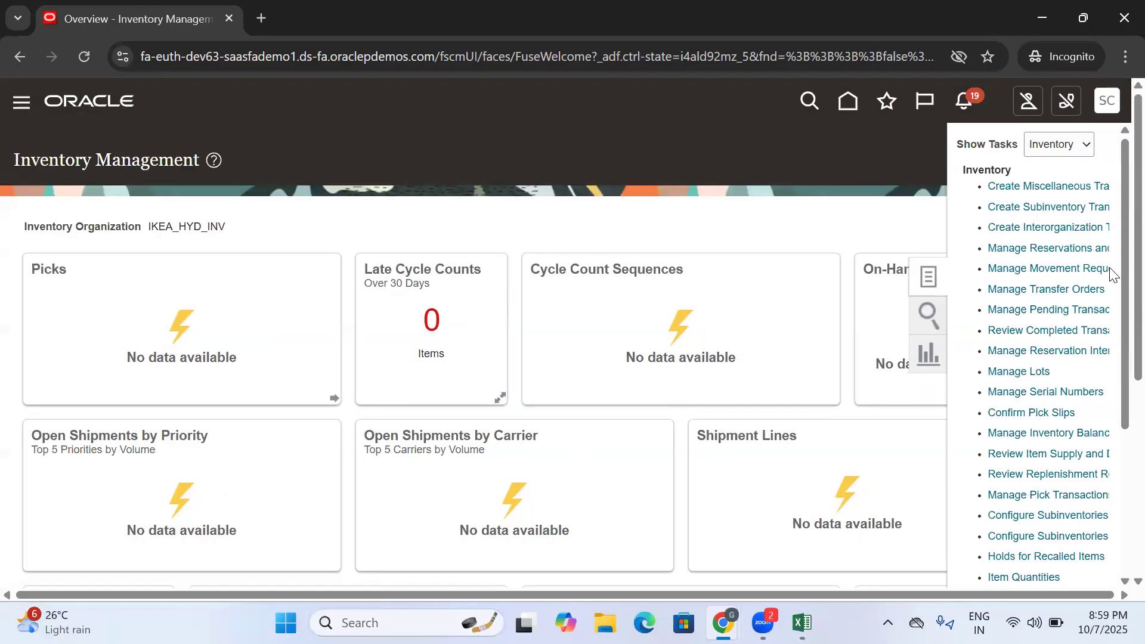
pyautogui.click(820, 172)
pyautogui.click(1110, 316)
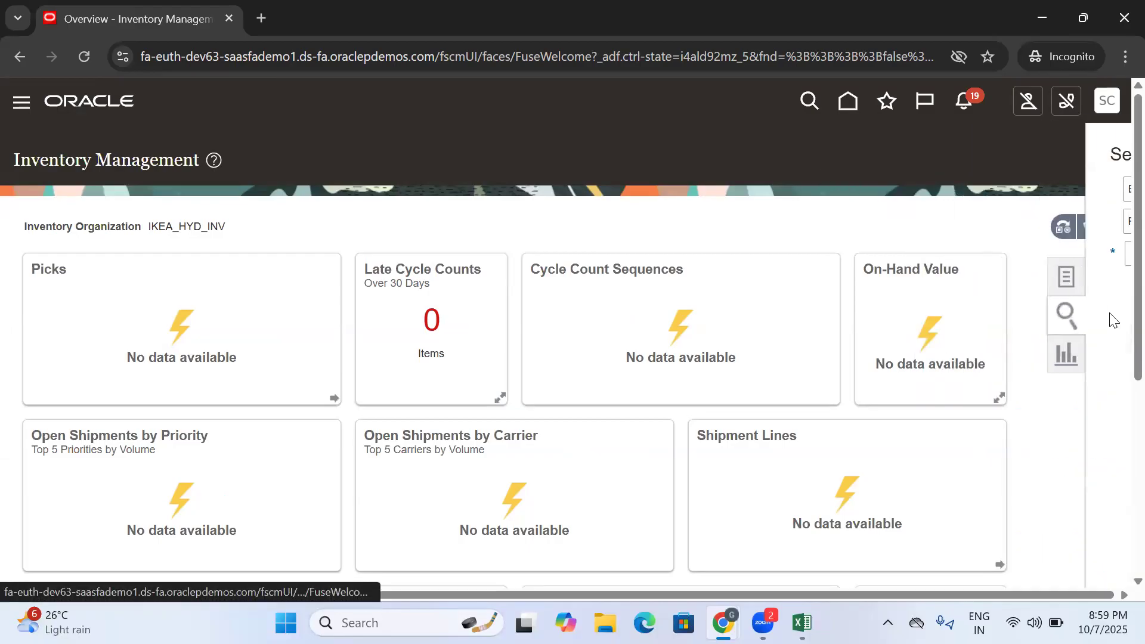
pyautogui.click(1016, 189)
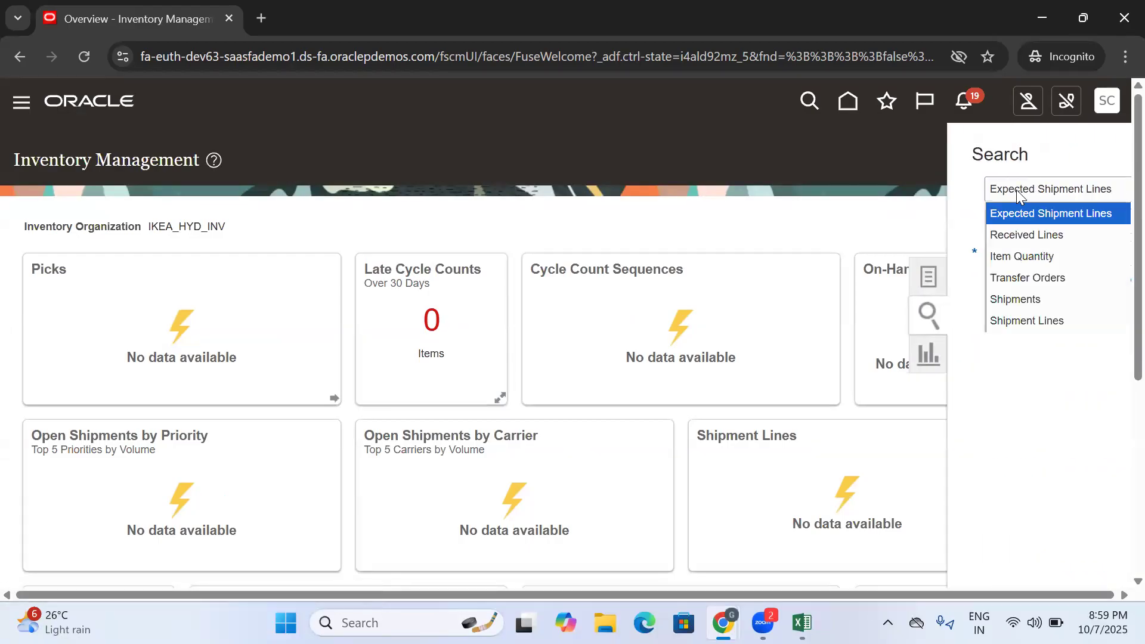
pyautogui.click(1021, 262)
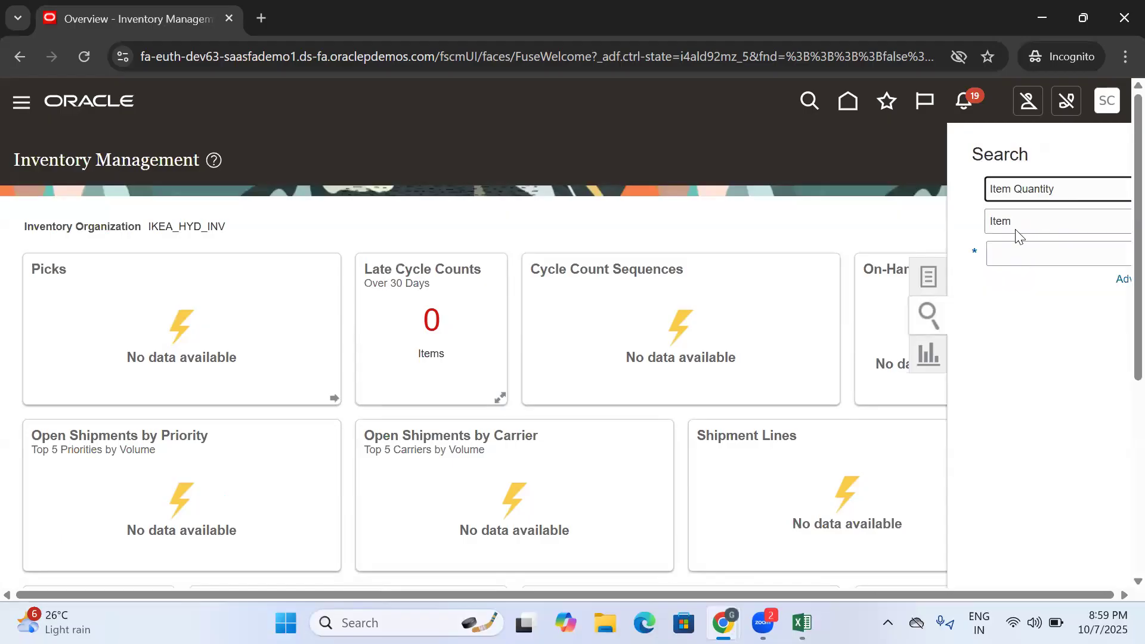
pyautogui.click(1014, 221)
pyautogui.click(1018, 238)
pyautogui.click(1026, 257)
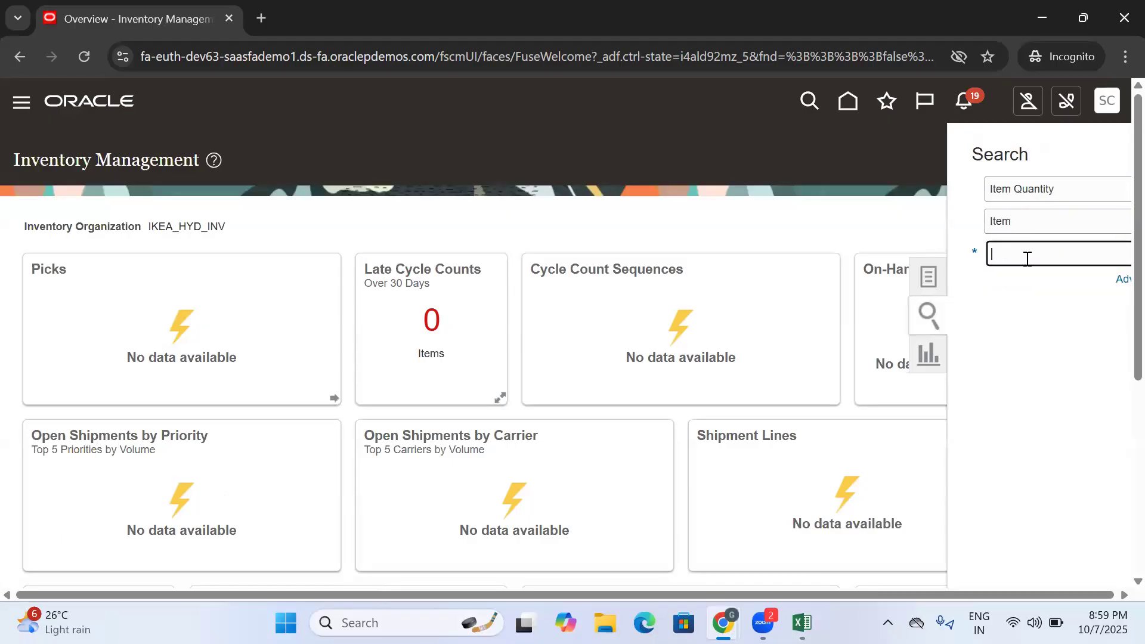
pyautogui.write('IKEA')
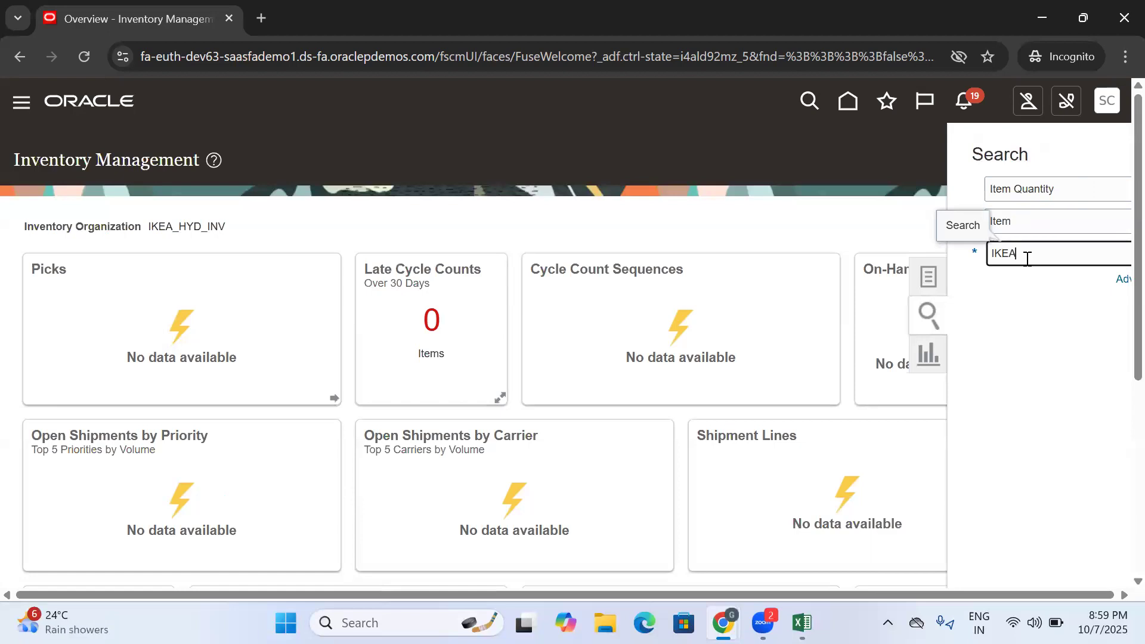
pyautogui.scroll(-3, 1121, 219)
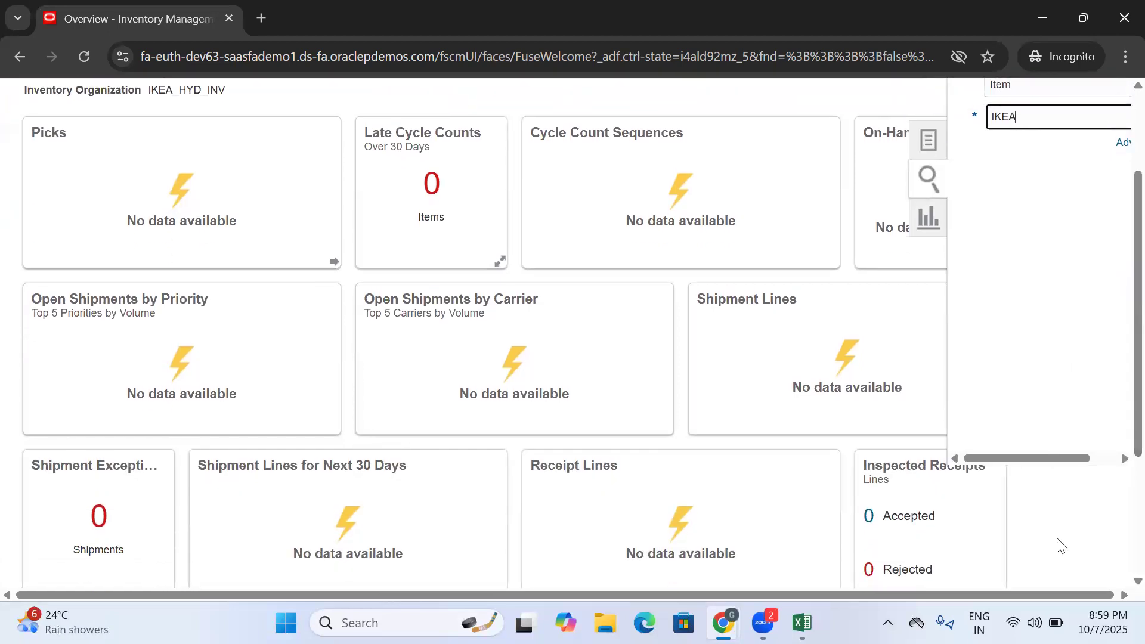
pyautogui.moveTo(1034, 465); pyautogui.dragTo(1060, 465)
pyautogui.click(1115, 116)
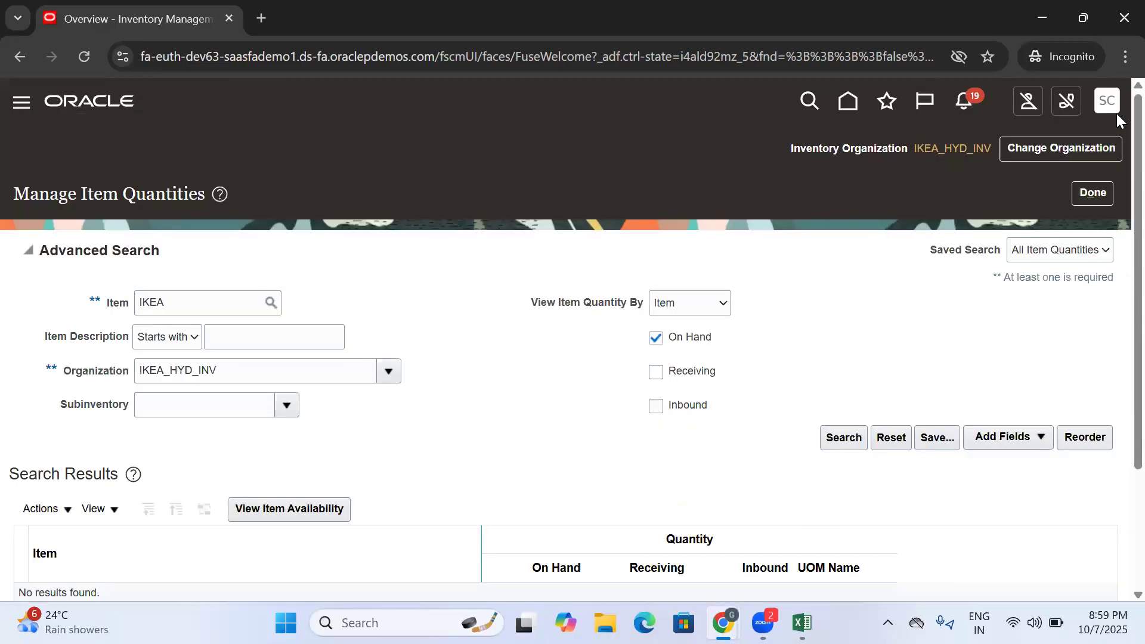
# - Look up items starting with IKEA and choose IKEA DINNING HÄGERNÄS as the item search criterion
pyautogui.click(208, 297)
pyautogui.click(840, 440)
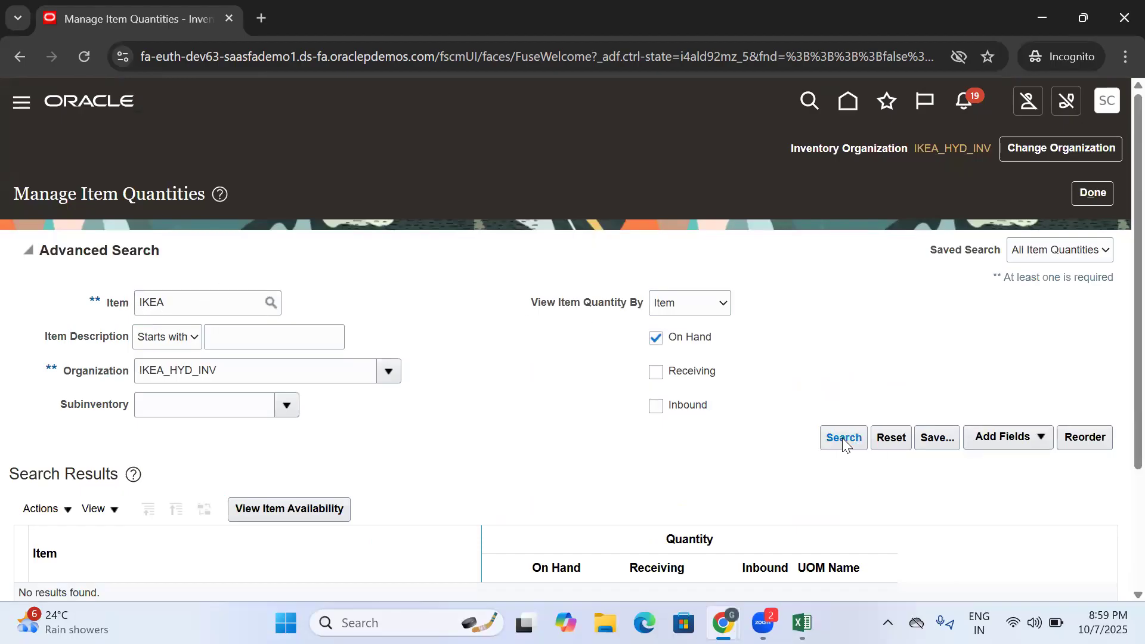
pyautogui.click(199, 305)
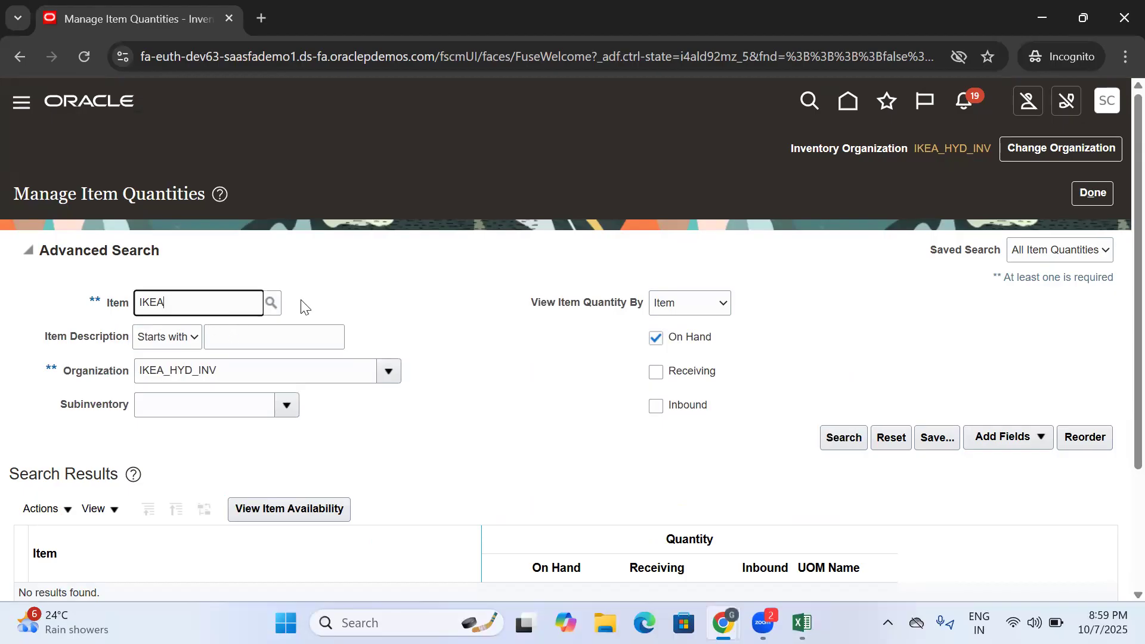
pyautogui.click(269, 305)
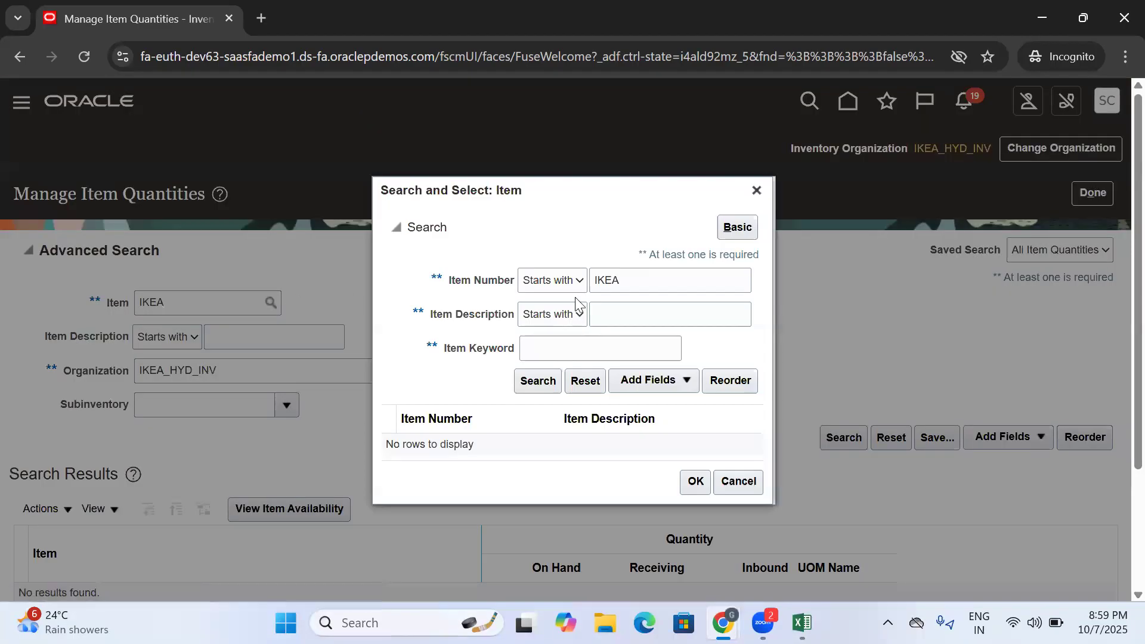
pyautogui.click(531, 381)
pyautogui.click(694, 484)
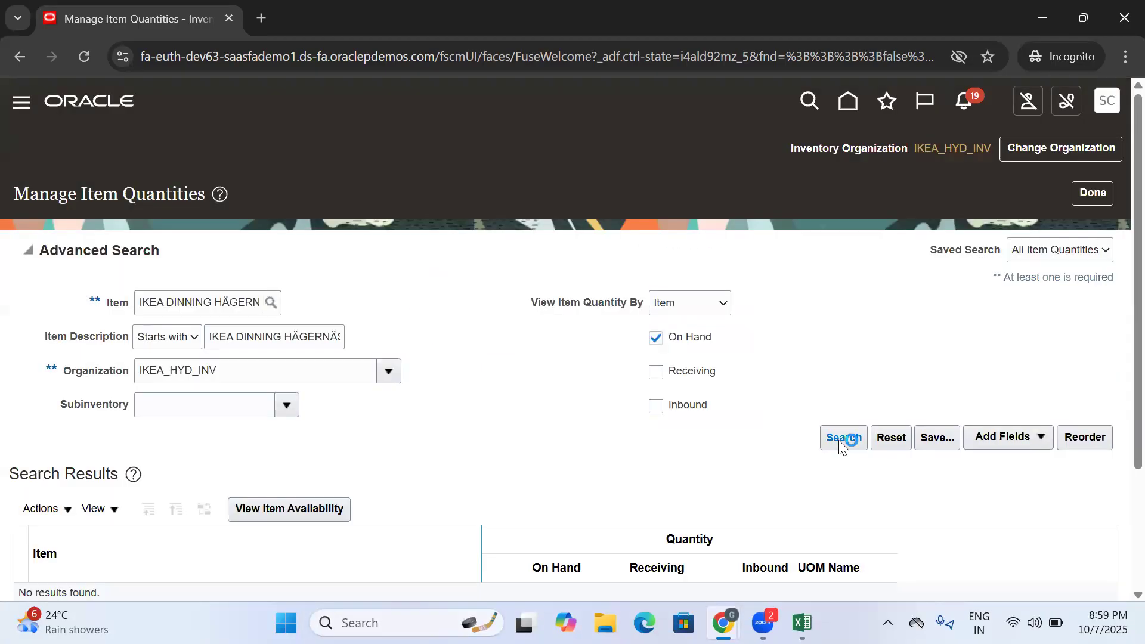
# - Run the item quantities search, check the item's on-hand quantity, and return to the Inventory Management overview
pyautogui.click(840, 440)
pyautogui.moveTo(589, 301); pyautogui.dragTo(547, 303)
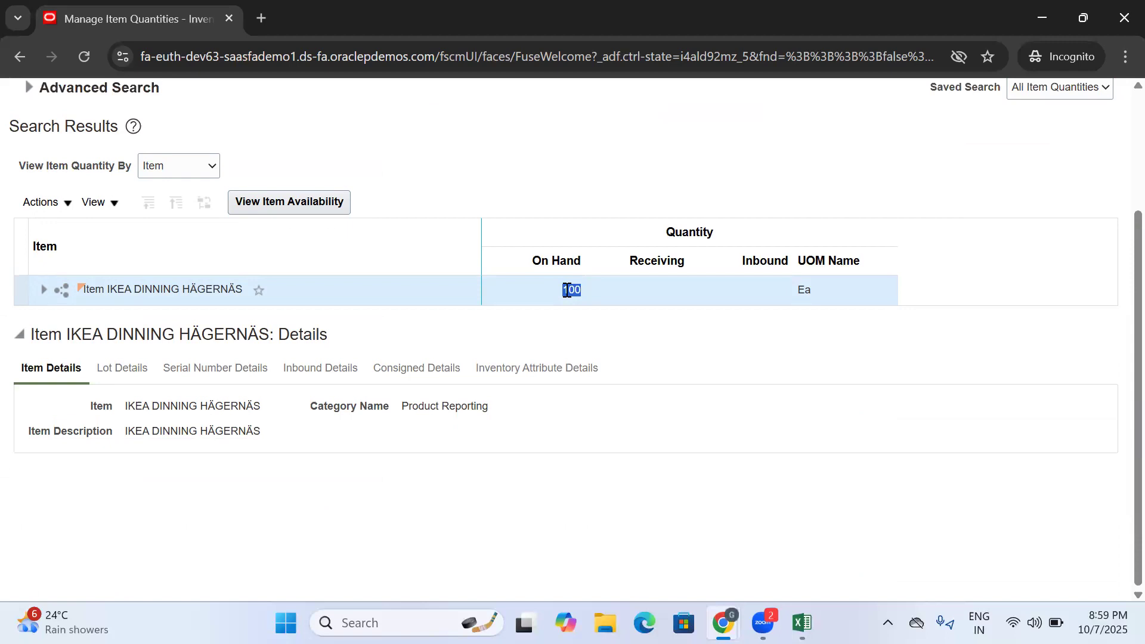
pyautogui.scroll(3, 1107, 284)
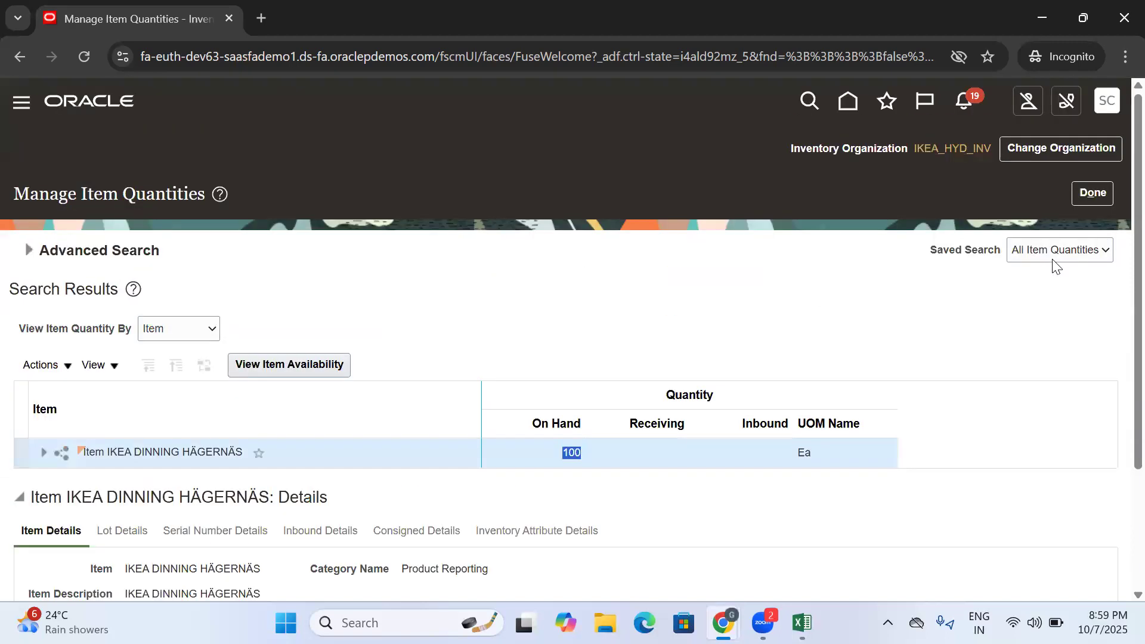
pyautogui.click(1096, 194)
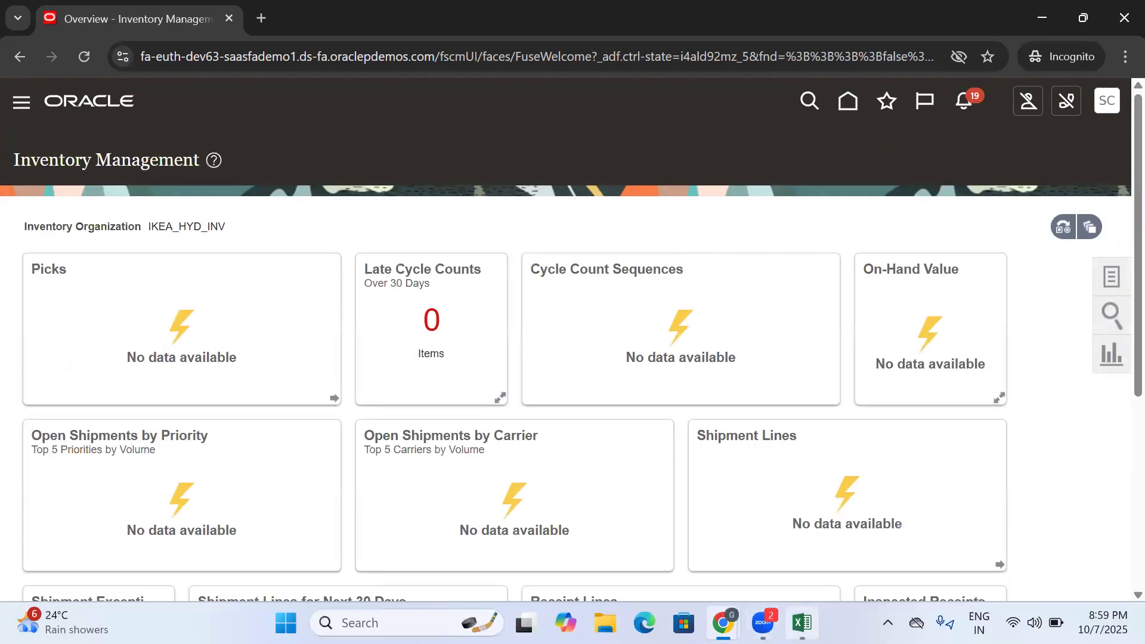
# - Switch to the Excel training document and enter Create Misc Transaction in C295, beside the miscellaneous receipts process step
pyautogui.click(801, 623)
pyautogui.scroll(-2, 449, 471)
pyautogui.scroll(-1, 449, 471)
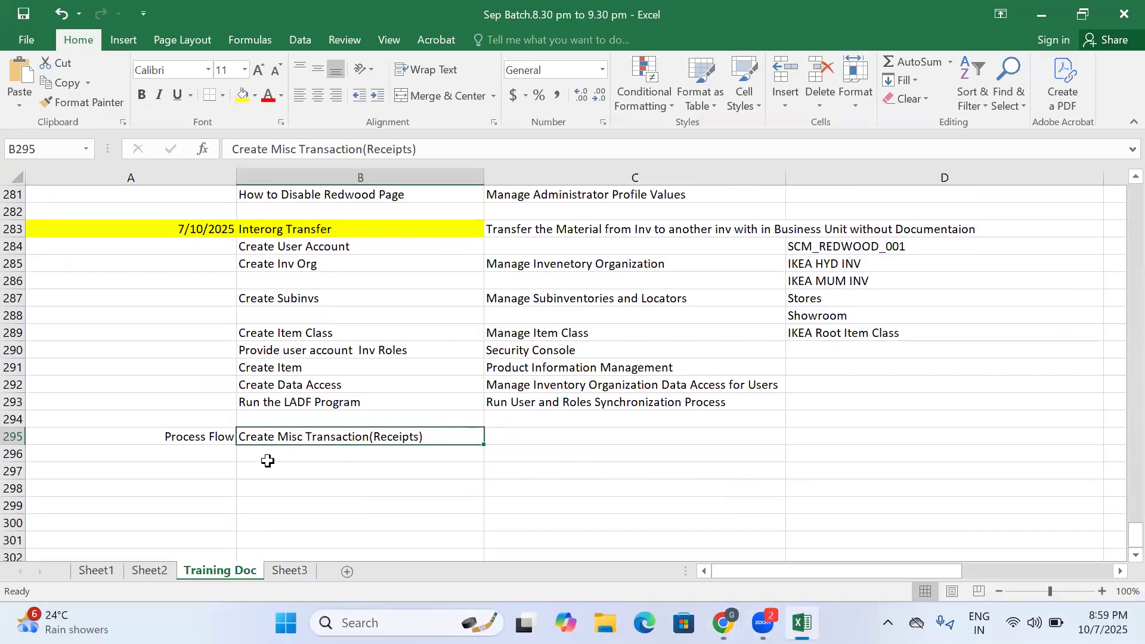
pyautogui.click(540, 437)
pyautogui.write('In S')
pyautogui.press('BackSpace')
pyautogui.press('BackSpace')
pyautogui.press('BackSpace')
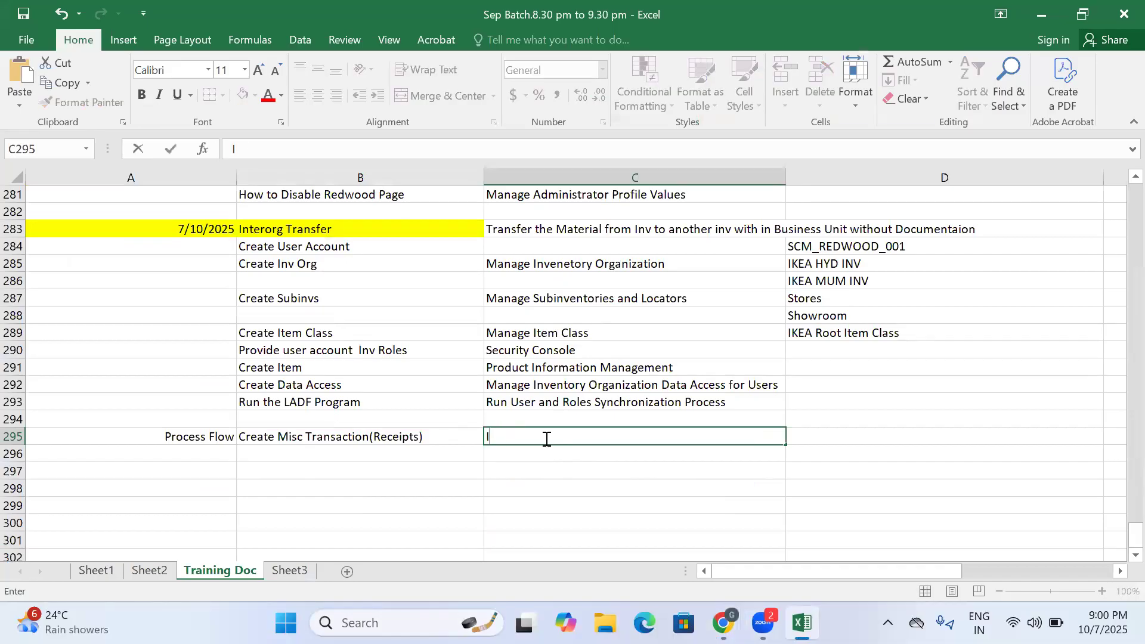
pyautogui.write('Create Misc Transaction')
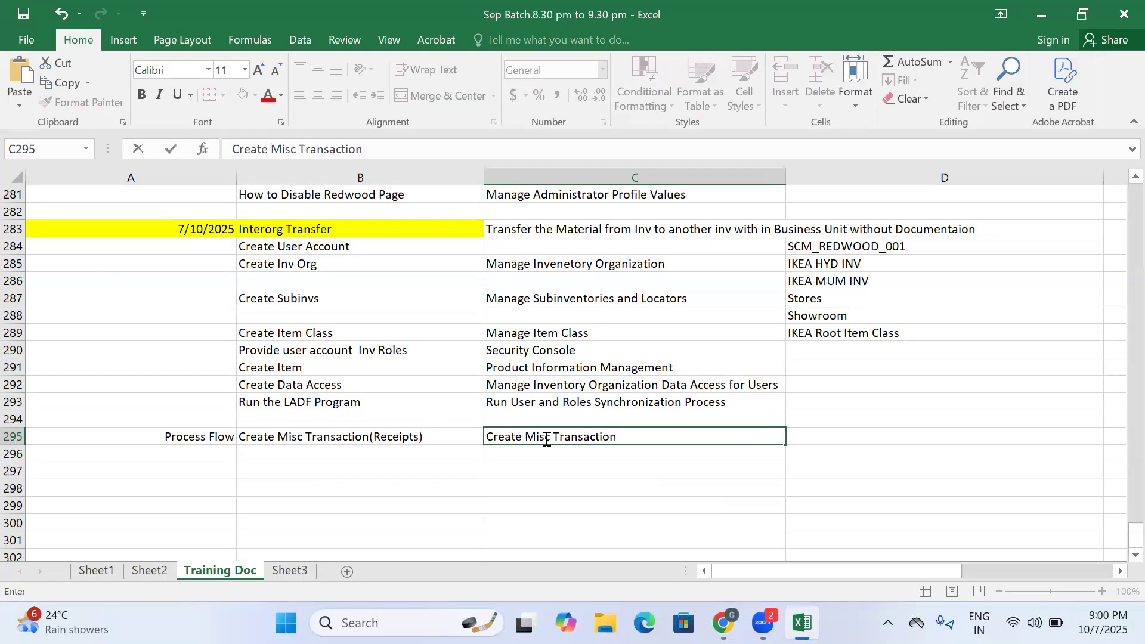
pyautogui.press('Tab')
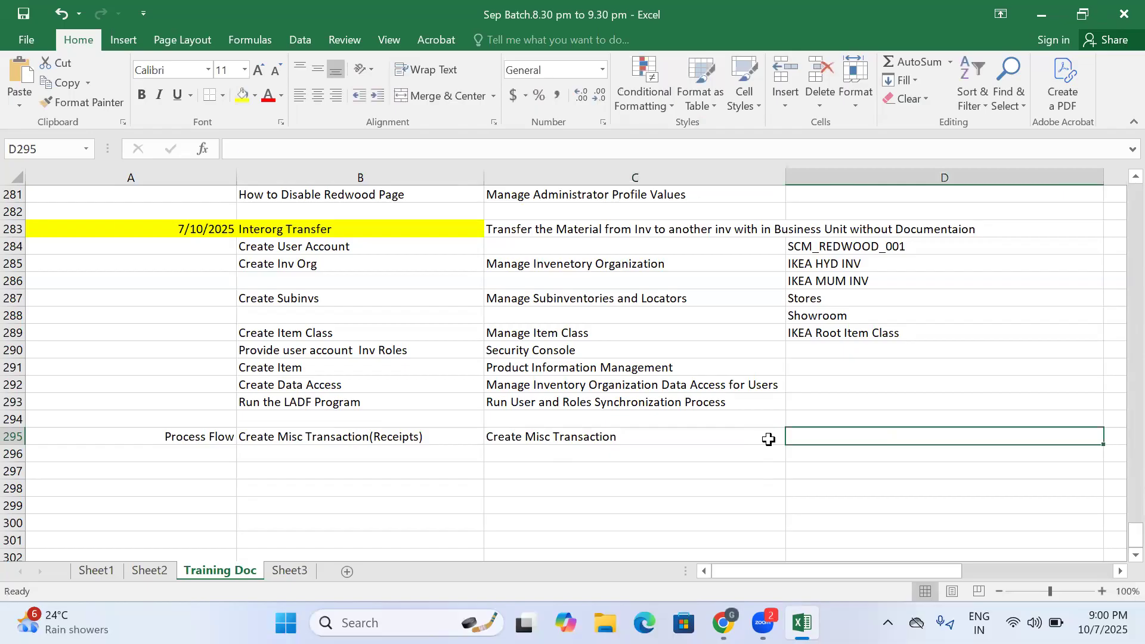
# - Enter the note "in Source Org Level" in D295 for the miscellaneous transaction row
pyautogui.write('in Source ')
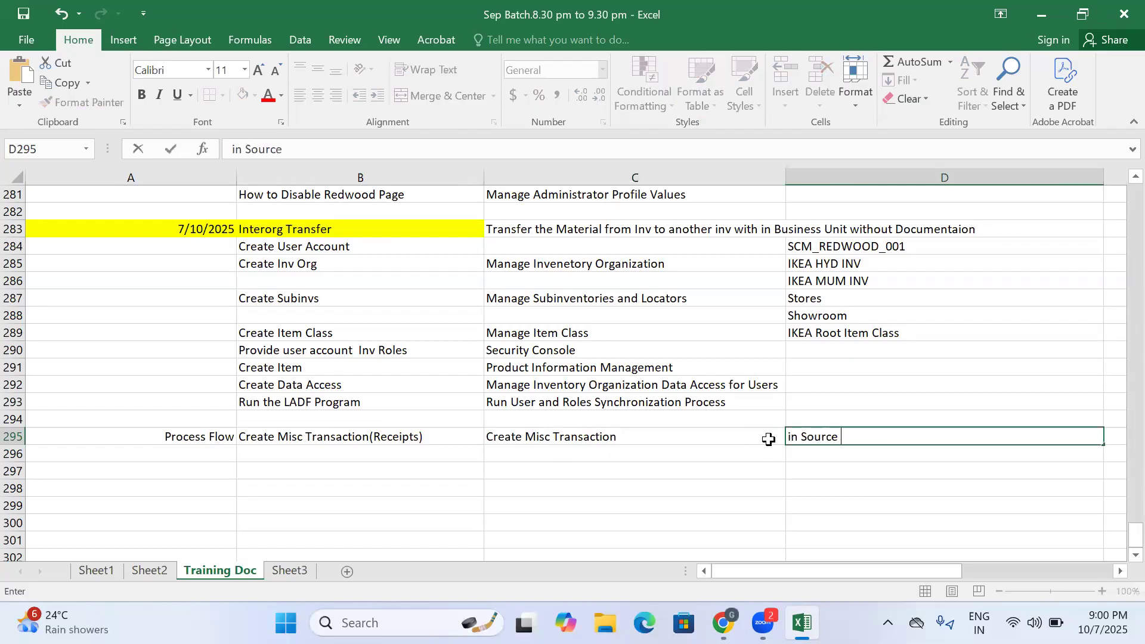
pyautogui.write('Org Level;')
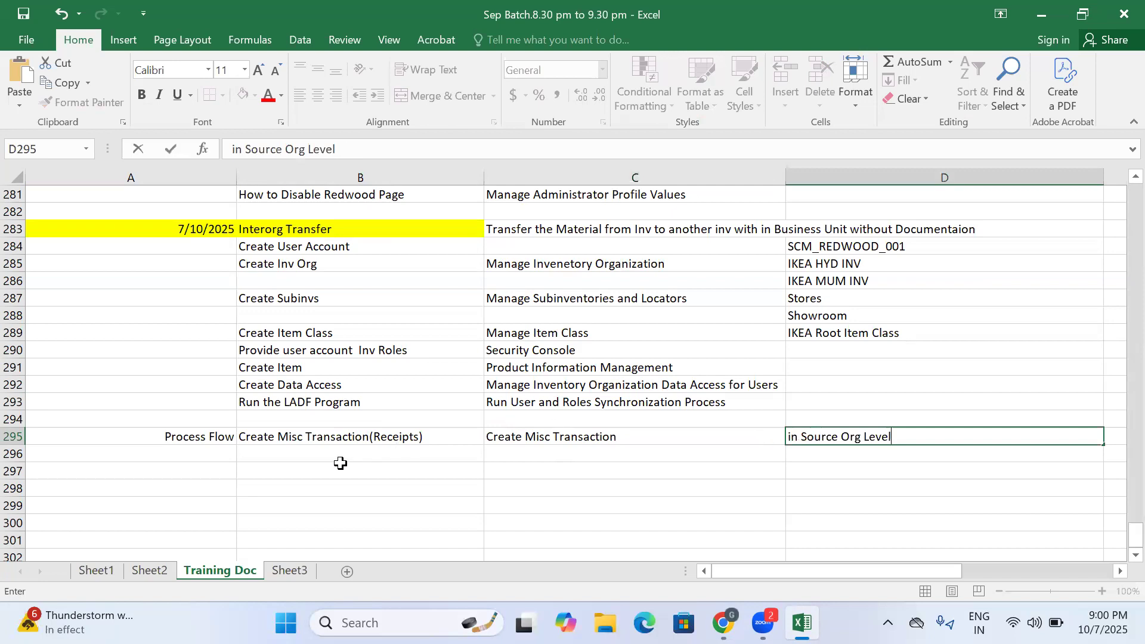
pyautogui.click(322, 459)
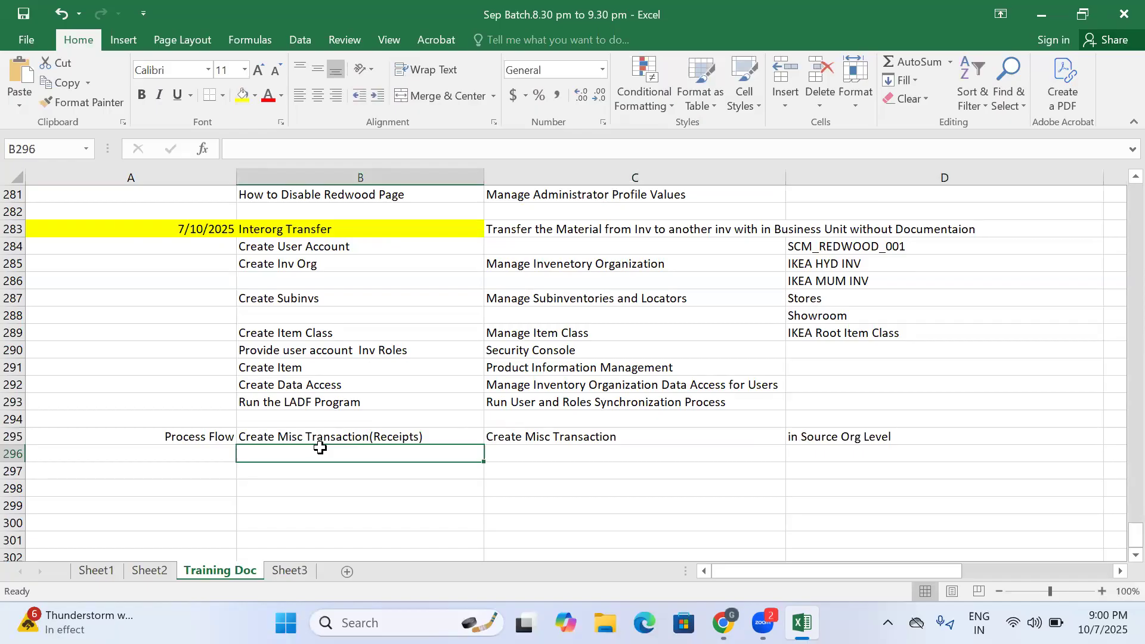
# - Switch to the Oracle Fusion browser windows and check which inventory organization is selected in each
pyautogui.moveTo(724, 622)
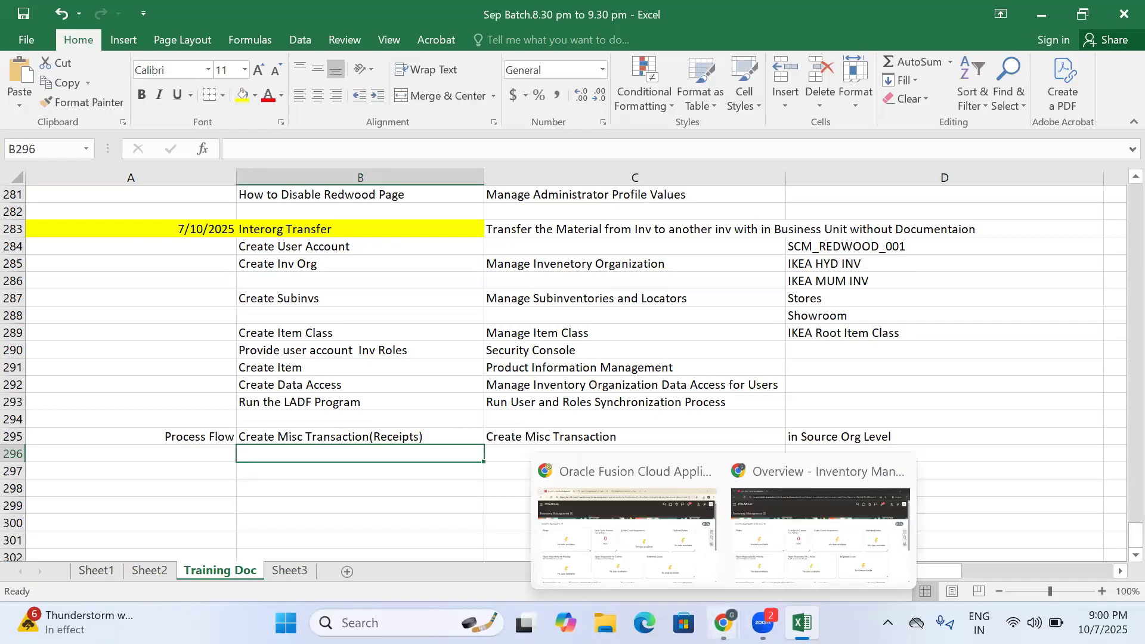
pyautogui.click(778, 545)
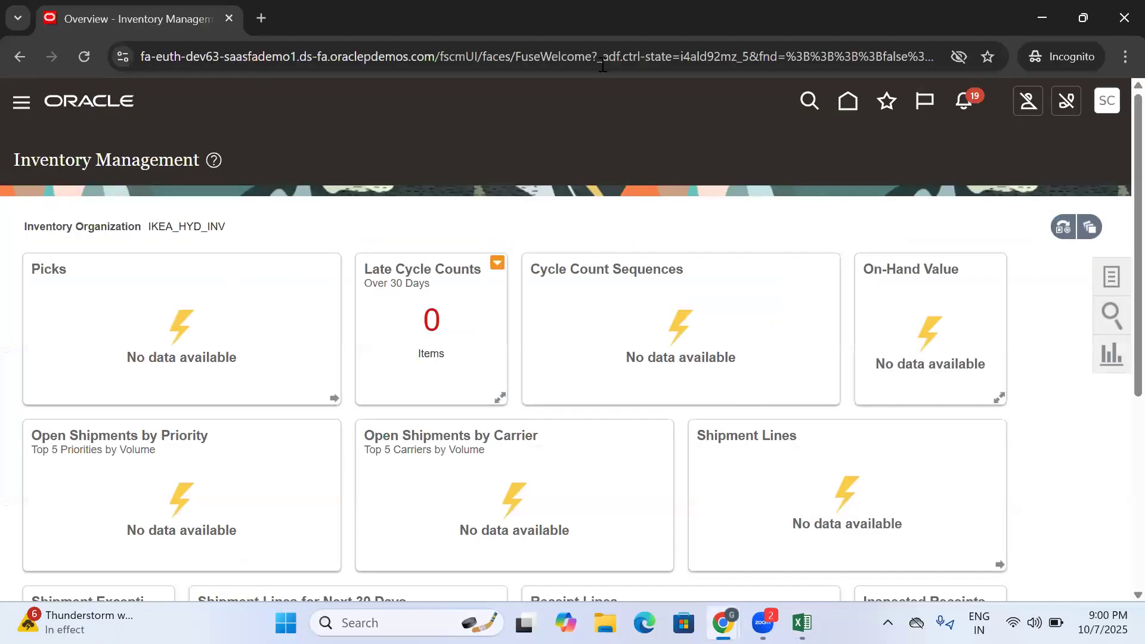
pyautogui.moveTo(255, 232); pyautogui.dragTo(149, 224)
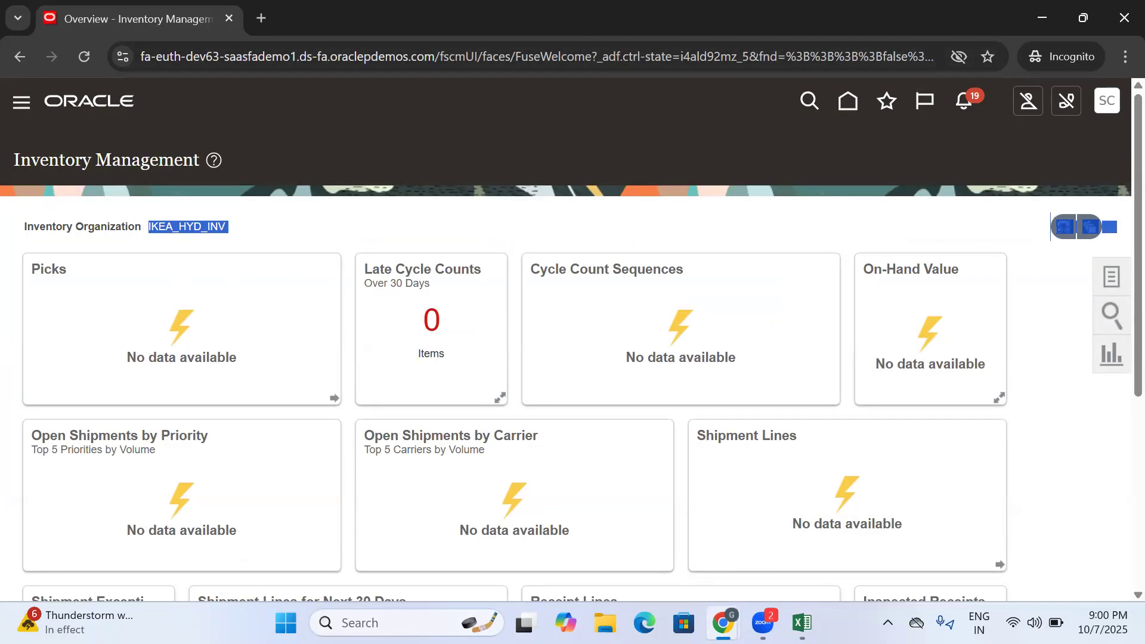
pyautogui.click(809, 545)
pyautogui.moveTo(723, 623)
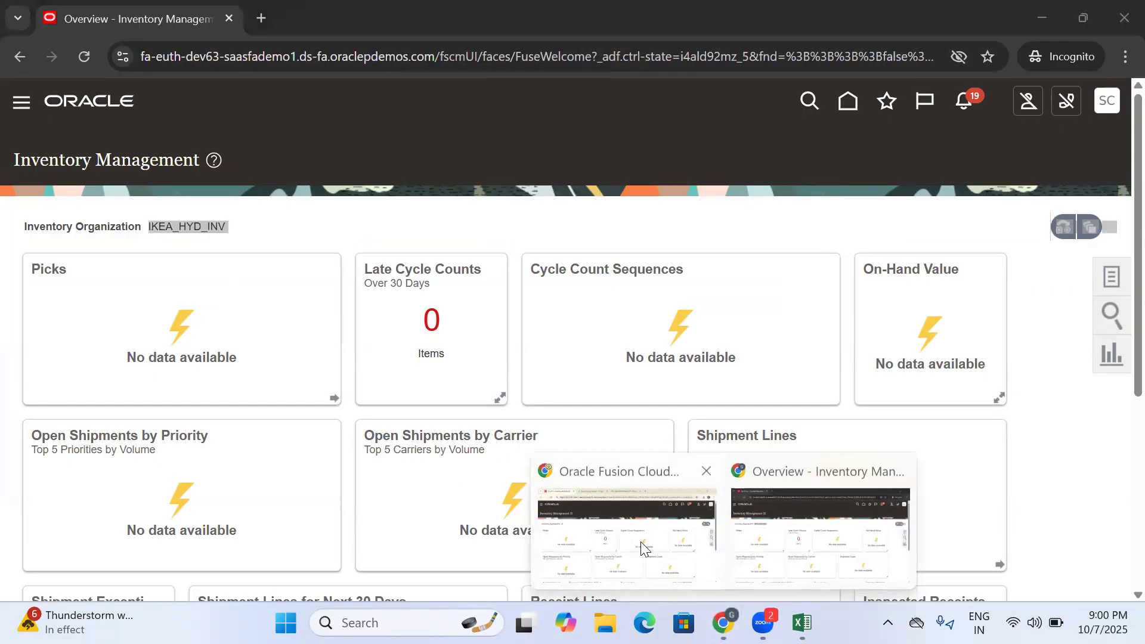
pyautogui.click(643, 548)
pyautogui.click(723, 623)
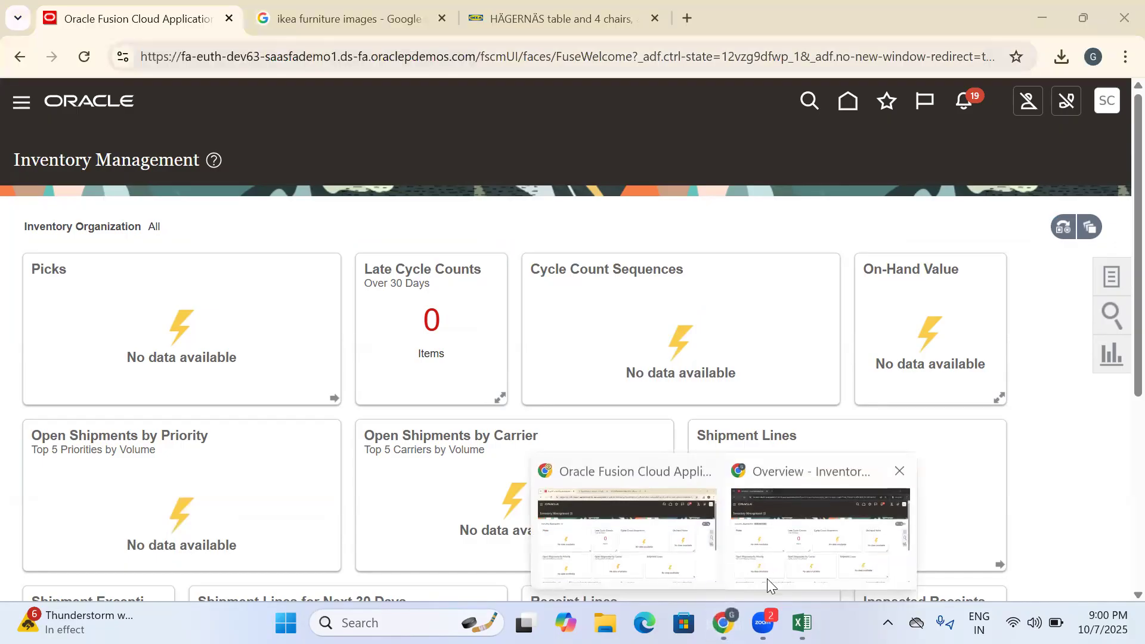
pyautogui.click(789, 560)
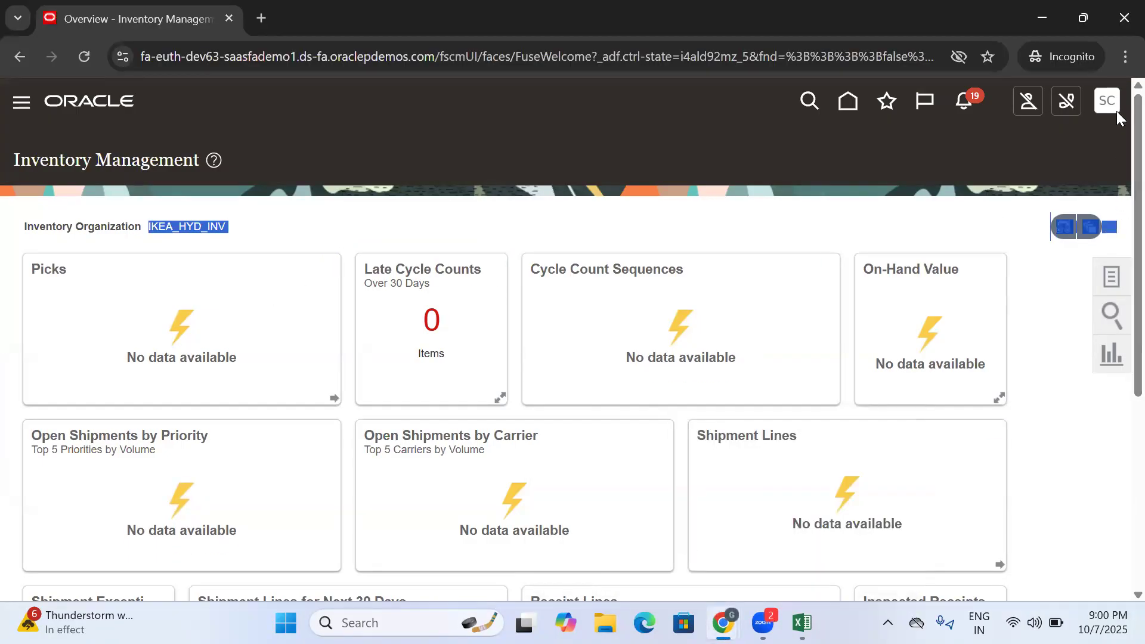
# - Switch back to the Excel training document and enter "Create Shipping Parametors" in B296 as the next process flow step
pyautogui.click(802, 622)
pyautogui.click(308, 459)
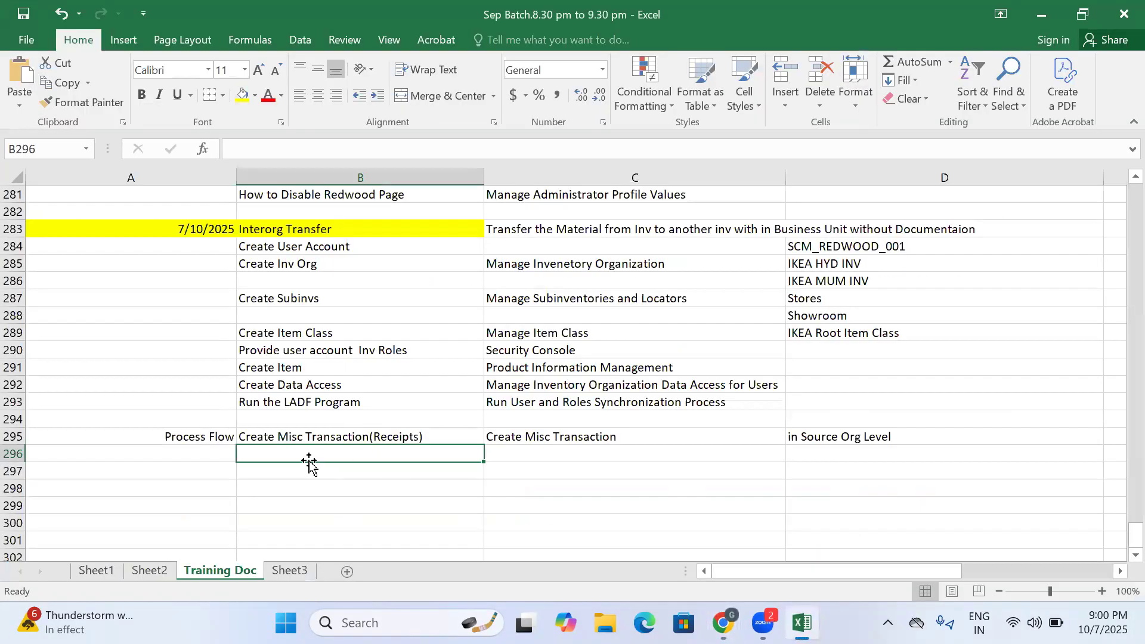
pyautogui.write('Crea6t')
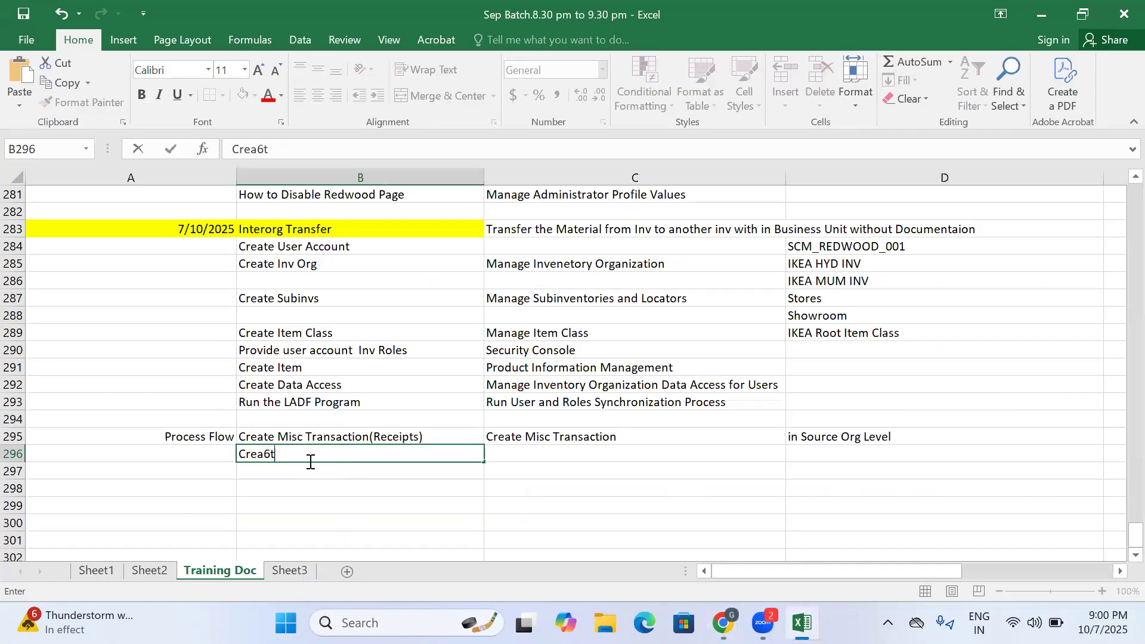
pyautogui.press('BackSpace')
pyautogui.write('e')
pyautogui.press('BackSpace')
pyautogui.press('BackSpace')
pyautogui.write('te Shipping Para')
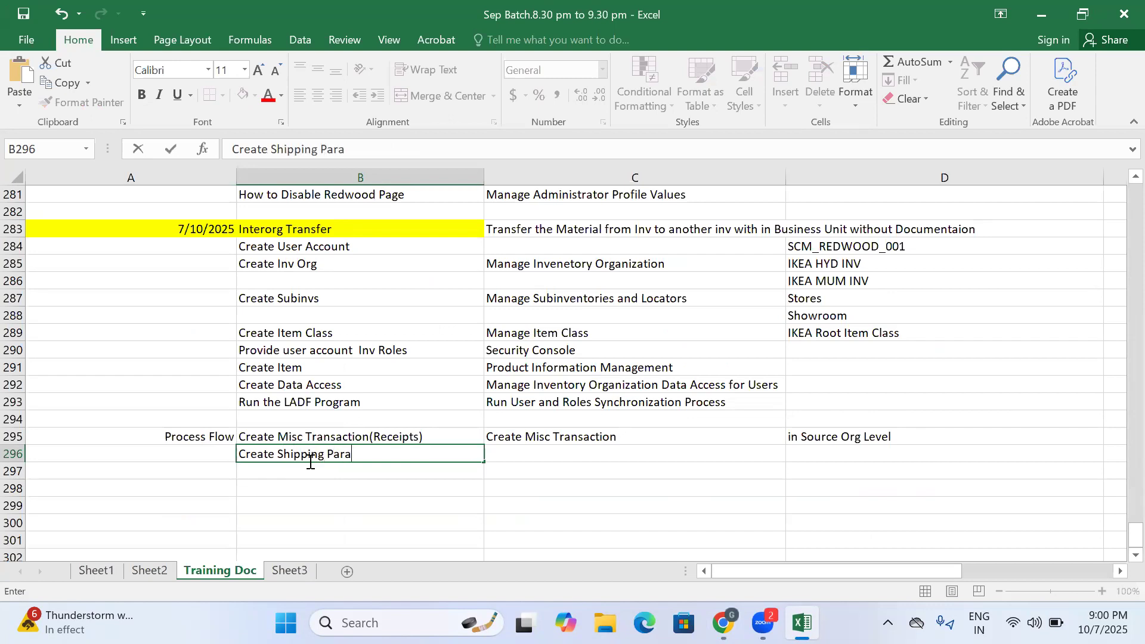
pyautogui.write('meto')
pyautogui.click(351, 470)
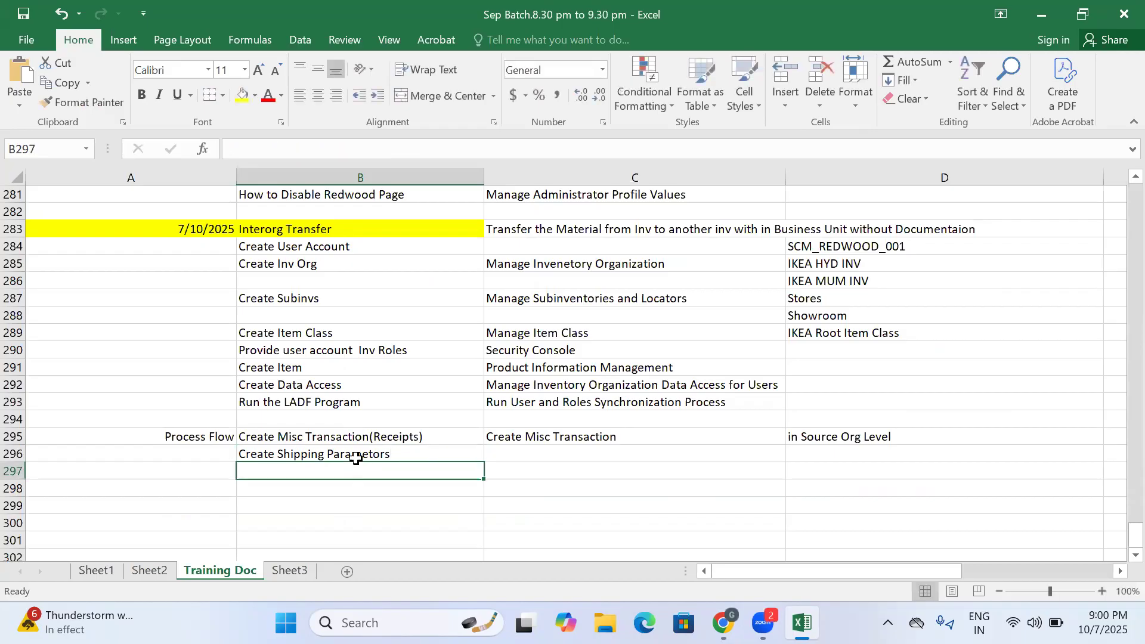
pyautogui.click(356, 455)
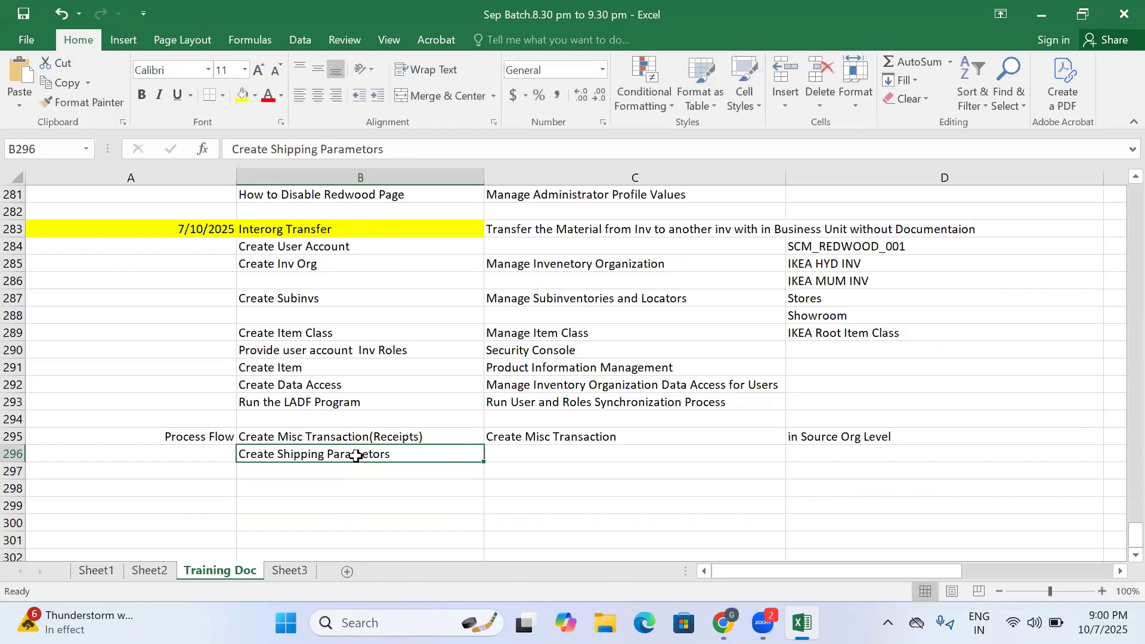
pyautogui.click(511, 454)
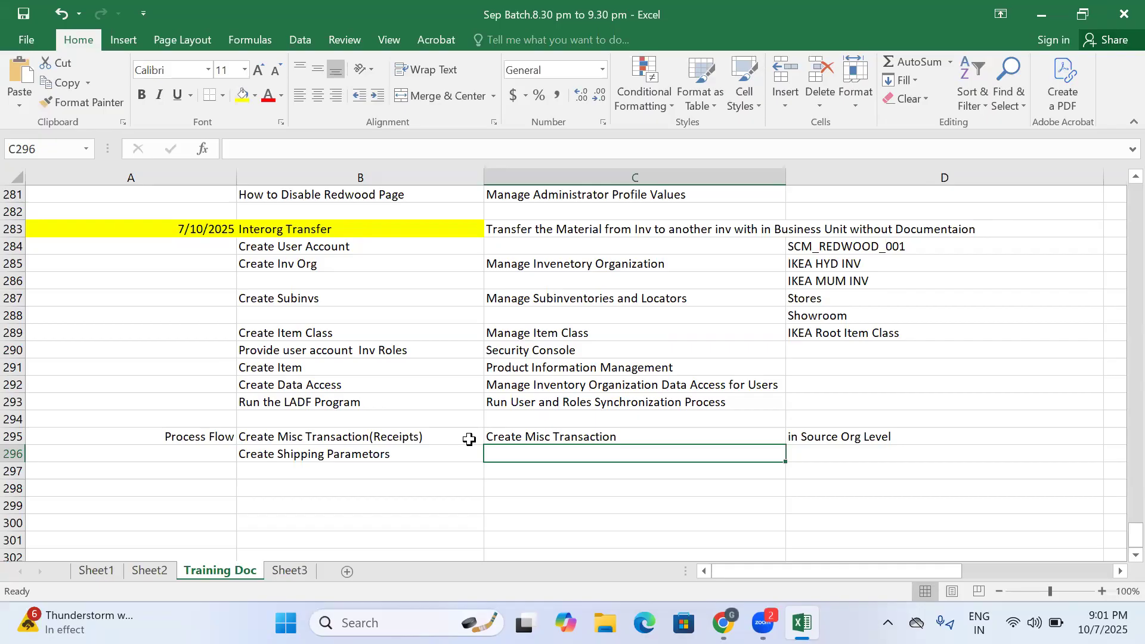
# - Enter "Create Receiving Parametors" in B297 as the process flow step below the shipping parameters row
pyautogui.click(325, 455)
pyautogui.click(319, 471)
pyautogui.write('Crea')
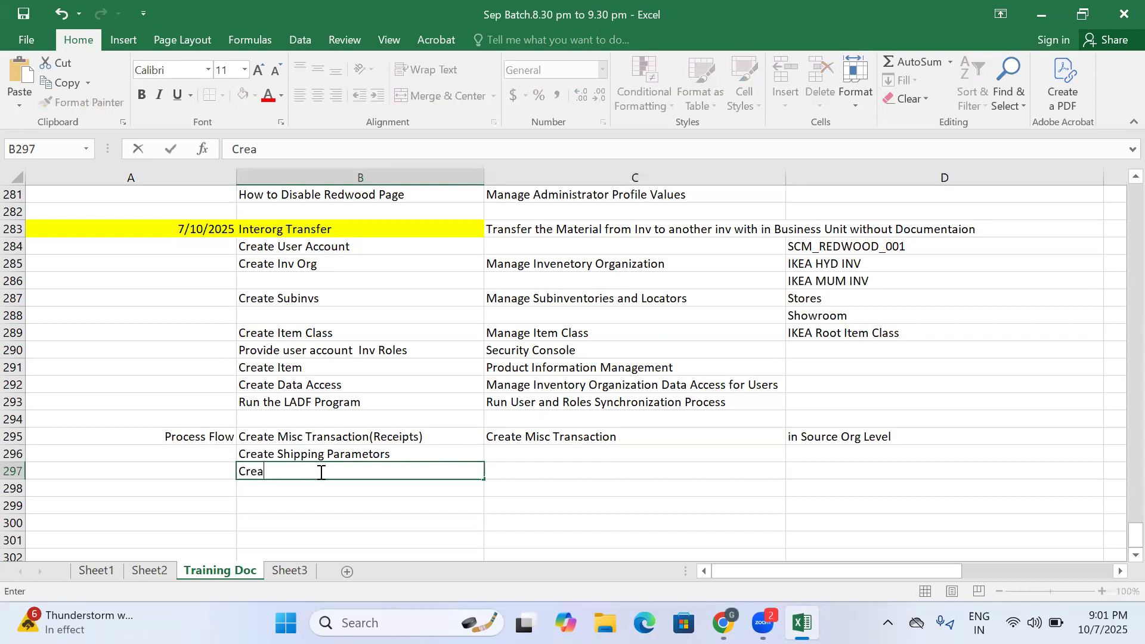
pyautogui.write('te Receiving Para')
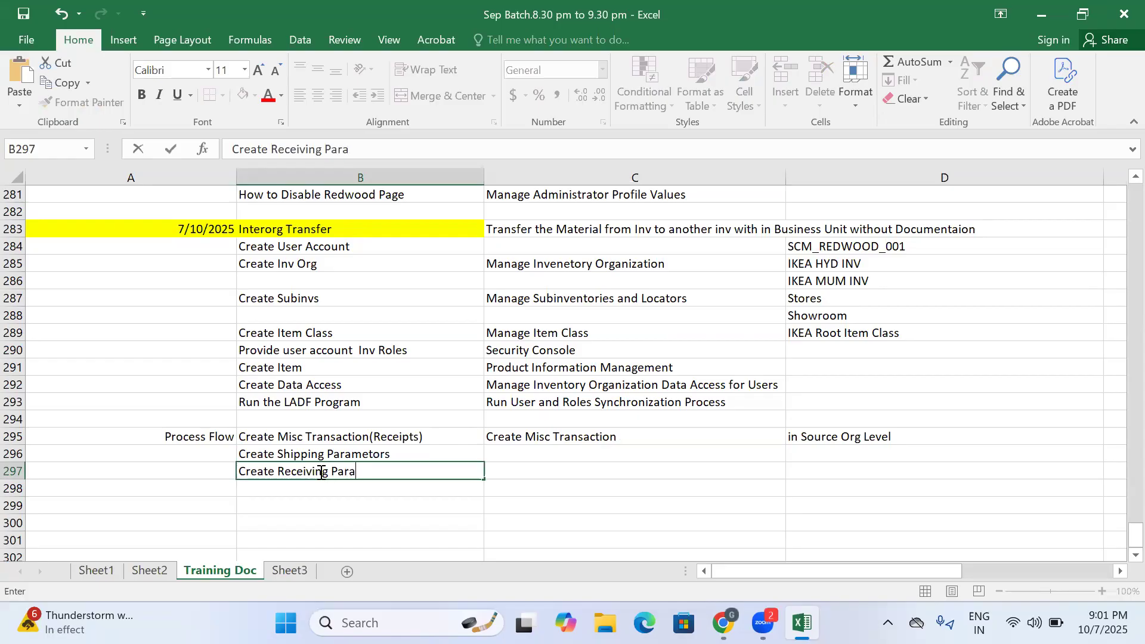
pyautogui.write('metors')
pyautogui.press('Return')
pyautogui.click(306, 469)
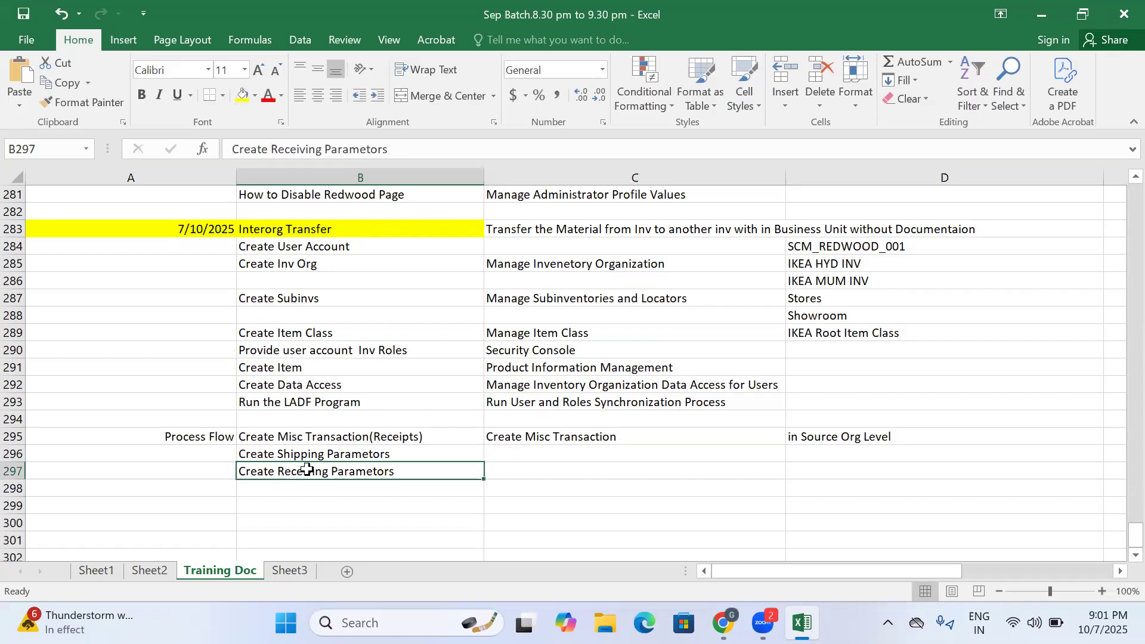
pyautogui.click(378, 454)
pyautogui.click(514, 453)
pyautogui.click(471, 468)
pyautogui.click(322, 455)
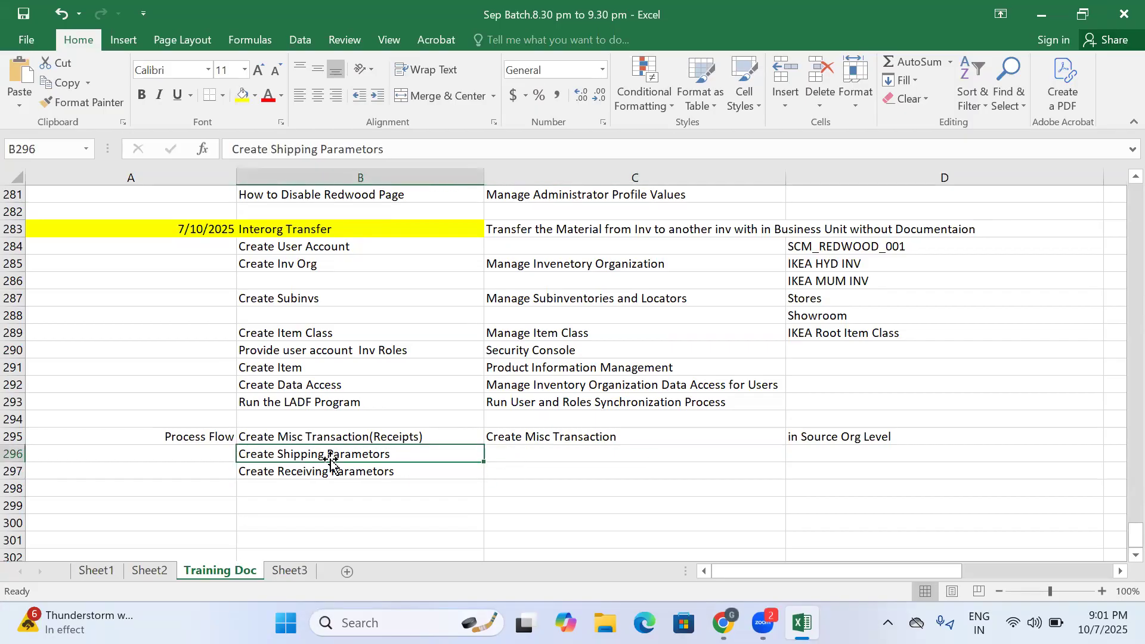
pyautogui.click(364, 467)
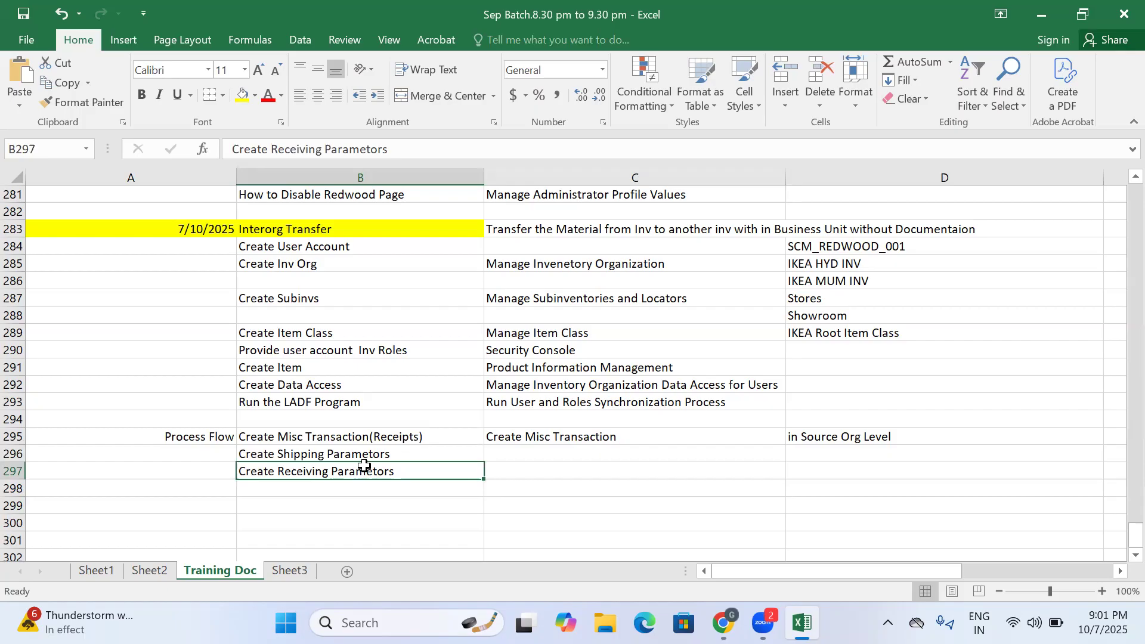
pyautogui.click(355, 453)
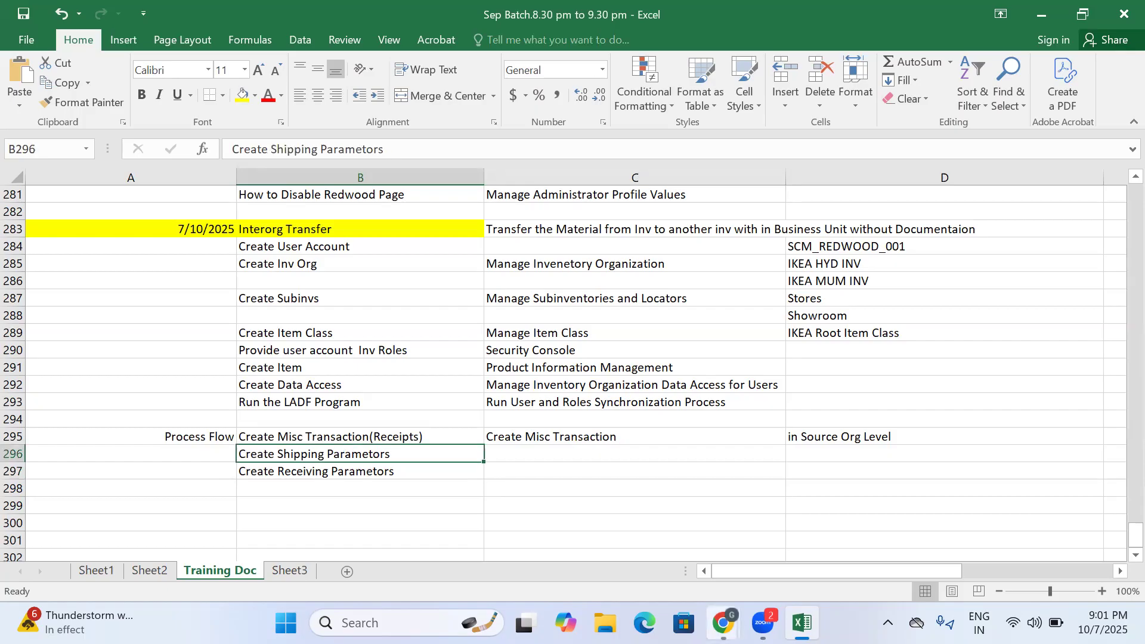
# - Switch to the Oracle Fusion browser window for IKEA_HYD_INV and open Setup and Maintenance for Manufacturing and Supply Chain Materials Management
pyautogui.moveTo(723, 623)
pyautogui.click(848, 542)
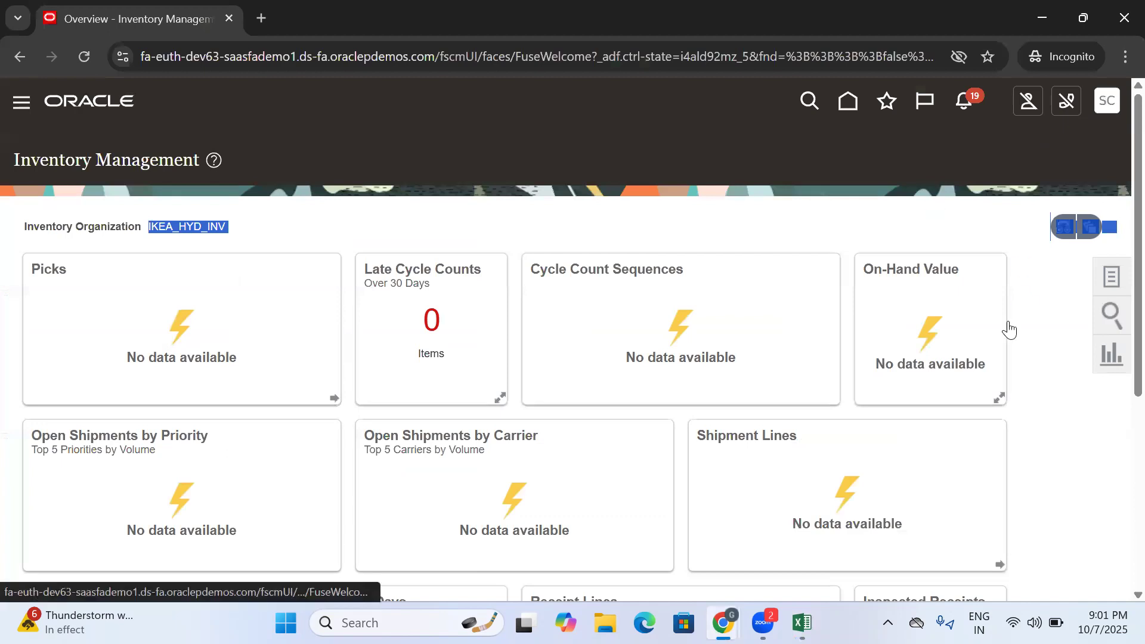
pyautogui.click(827, 368)
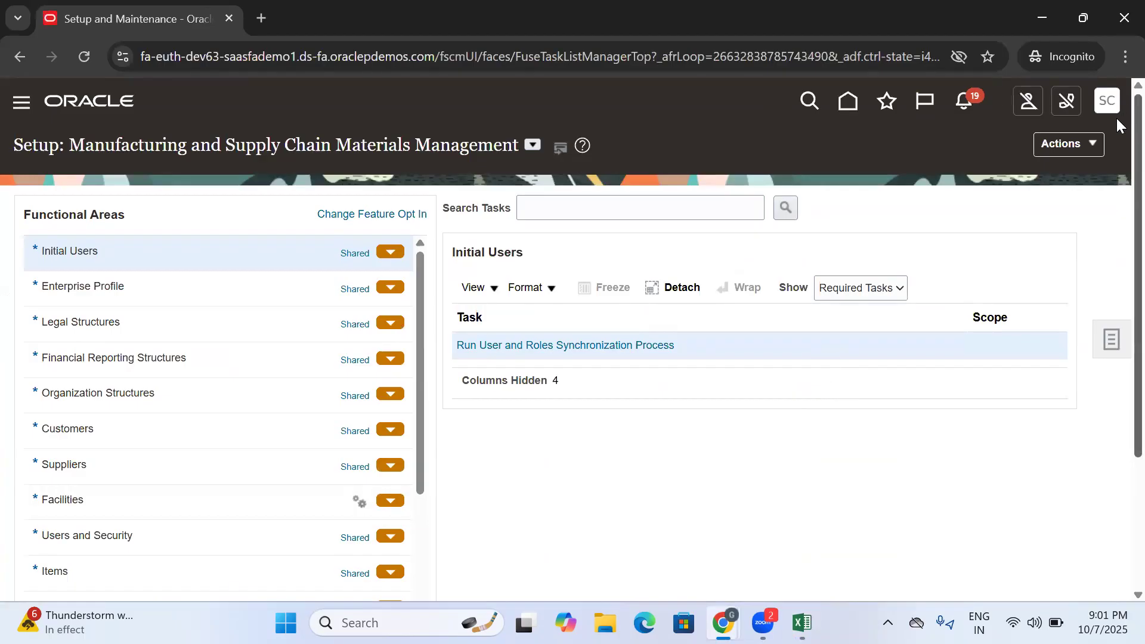
pyautogui.scroll(-3, 1119, 149)
pyautogui.scroll(3, 1121, 179)
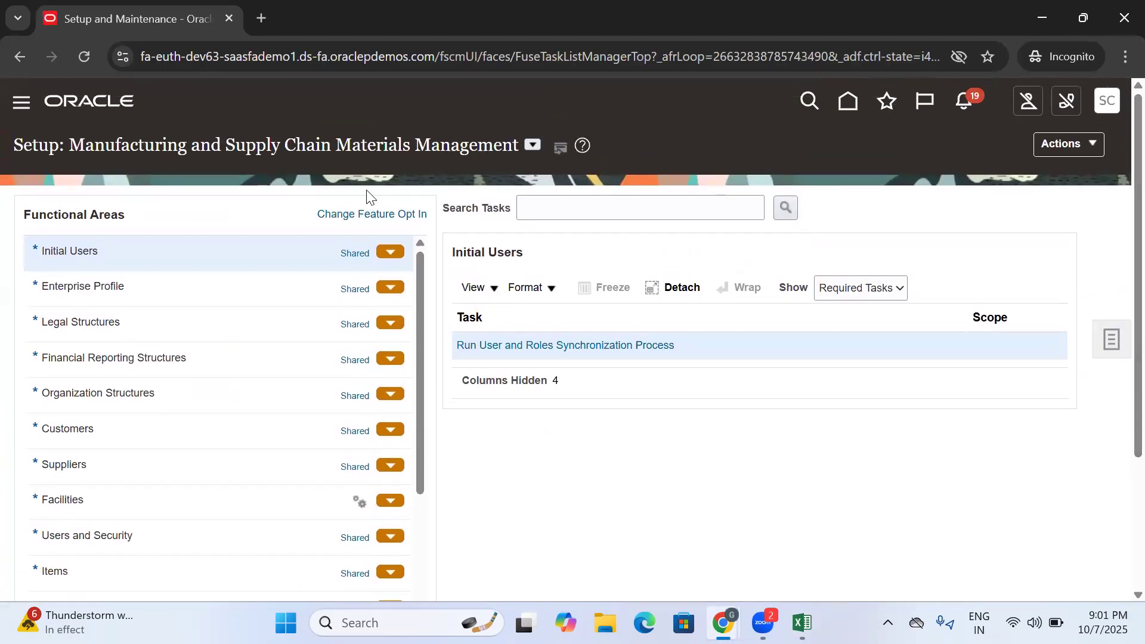
# - Open the Manage Receiving Parameters task in the Receiving functional area
pyautogui.scroll(-3, 1119, 408)
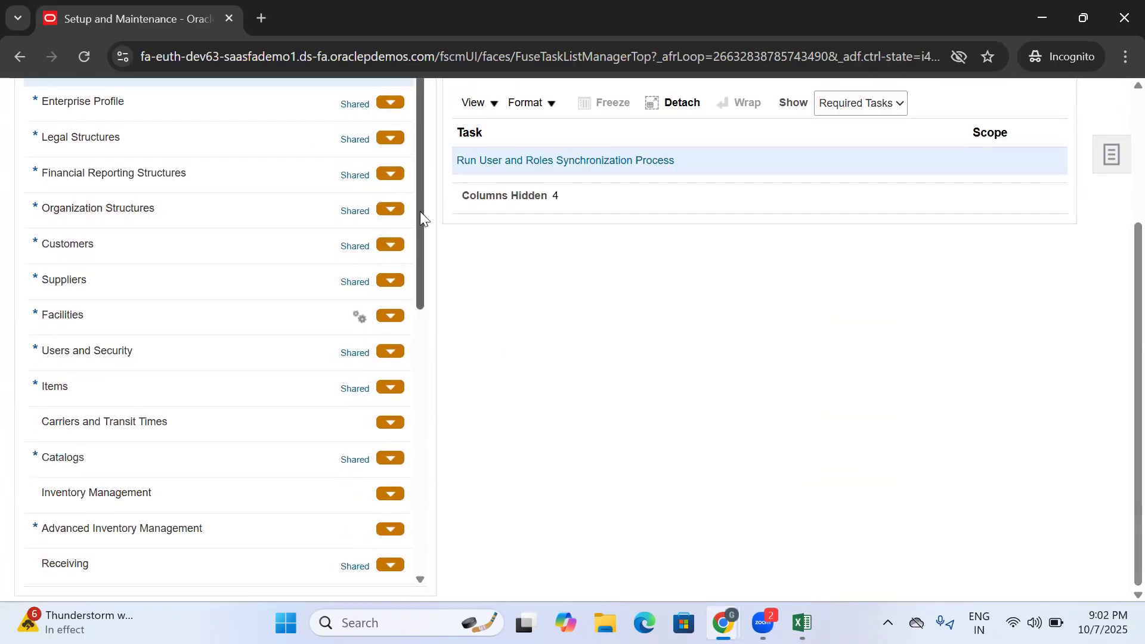
pyautogui.moveTo(421, 217); pyautogui.dragTo(428, 312)
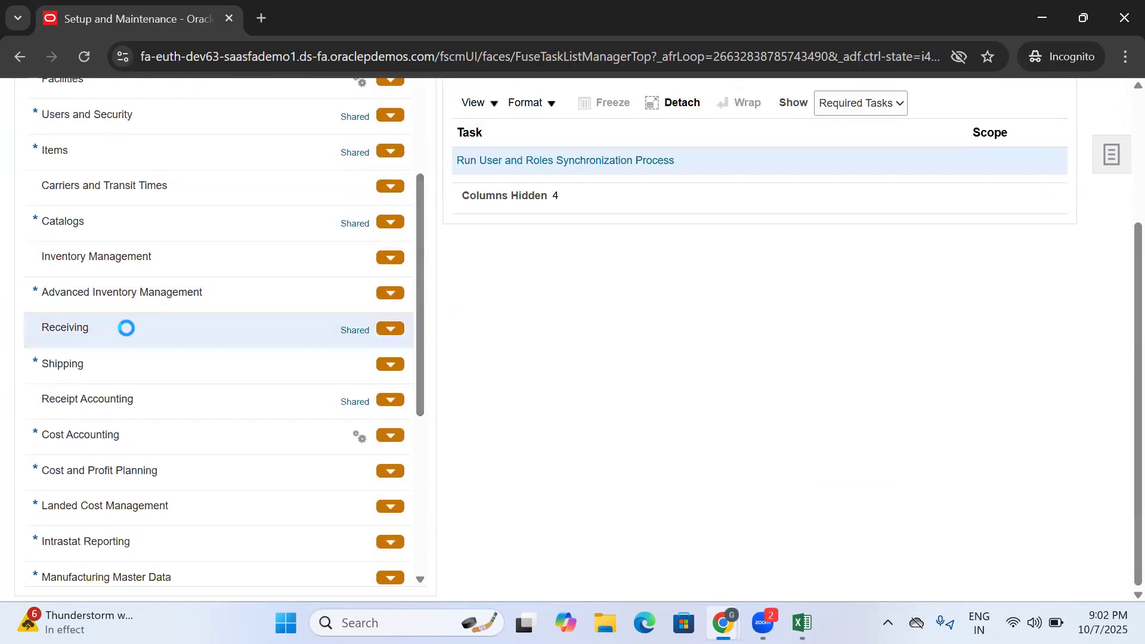
pyautogui.click(535, 277)
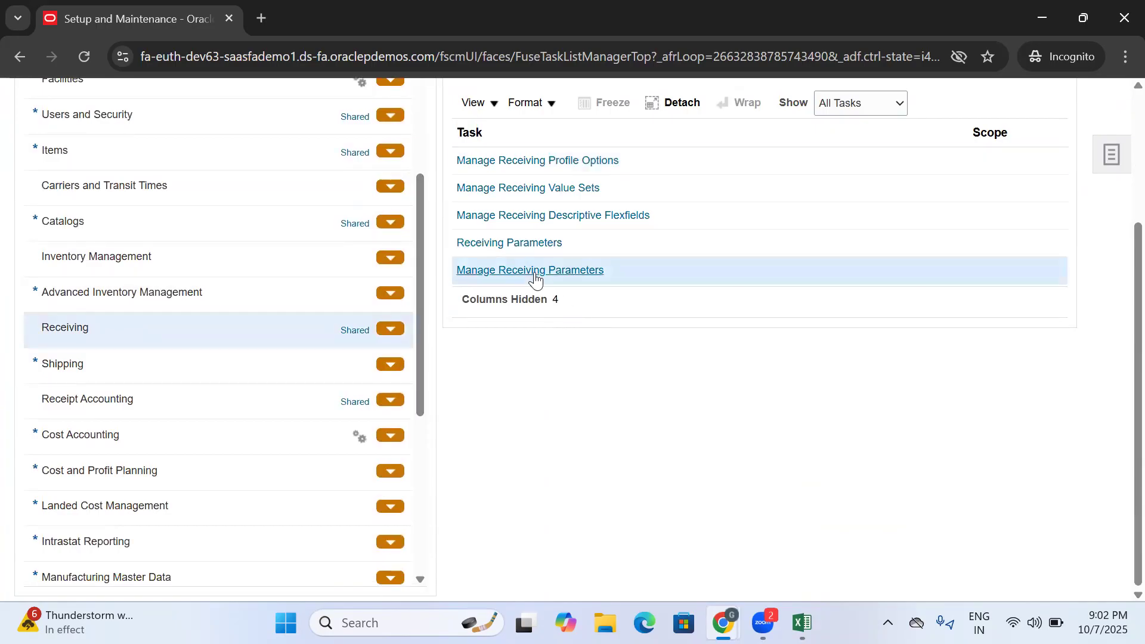
pyautogui.click(534, 272)
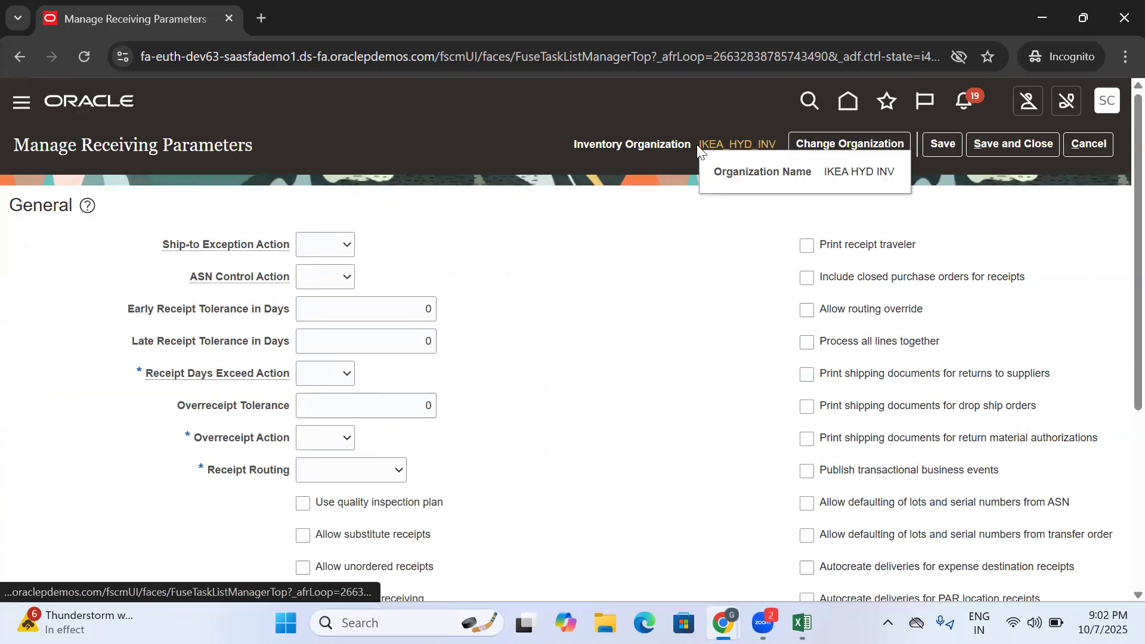
# - Change the inventory organization for the receiving parameters to IKEA_MUM_INV, searching for IKEA and discarding unsaved changes
pyautogui.click(831, 148)
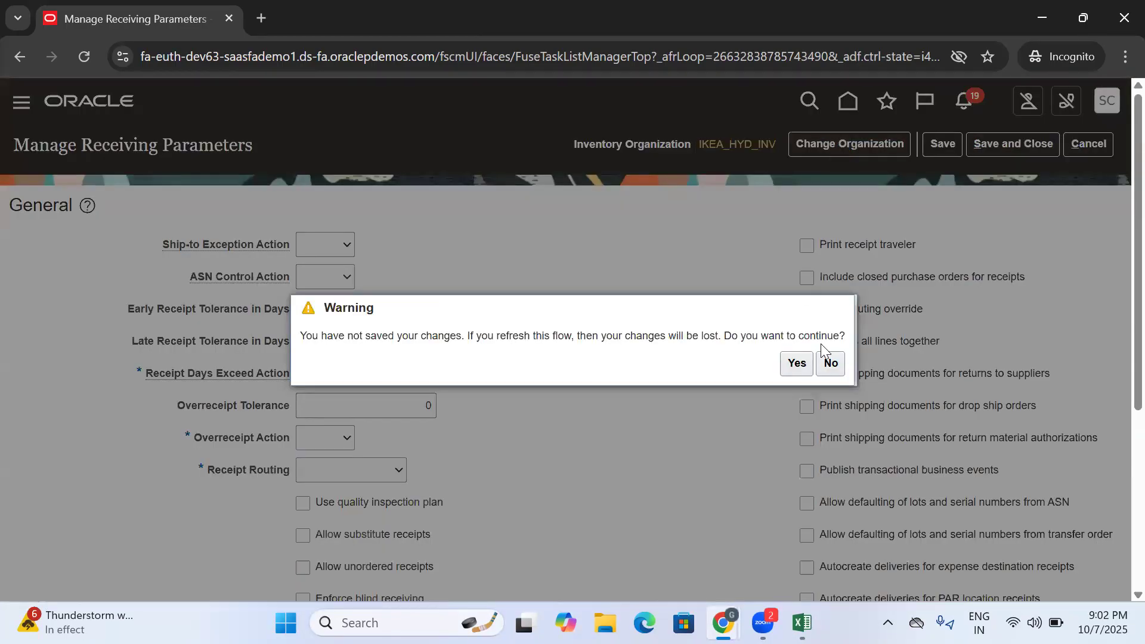
pyautogui.click(795, 363)
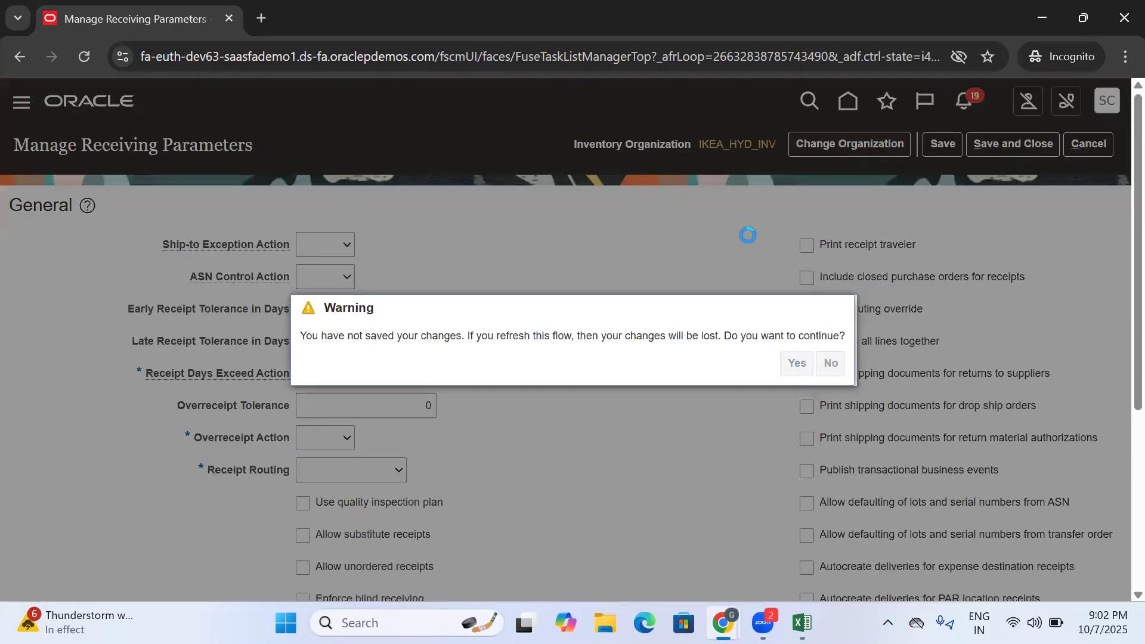
pyautogui.click(737, 337)
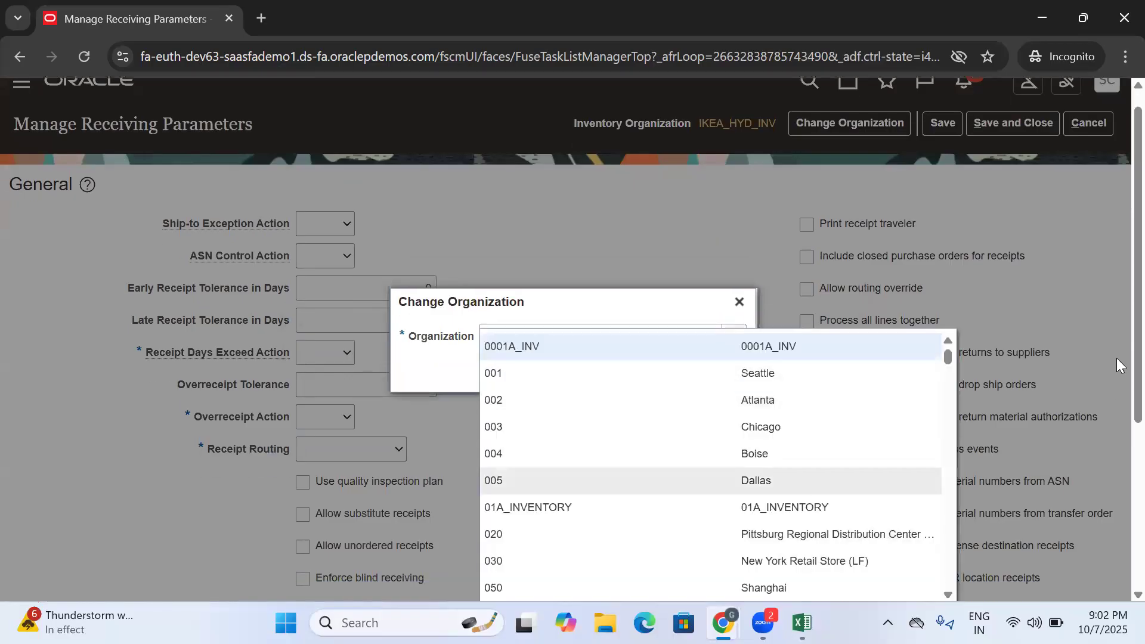
pyautogui.scroll(-3, 525, 441)
pyautogui.click(497, 421)
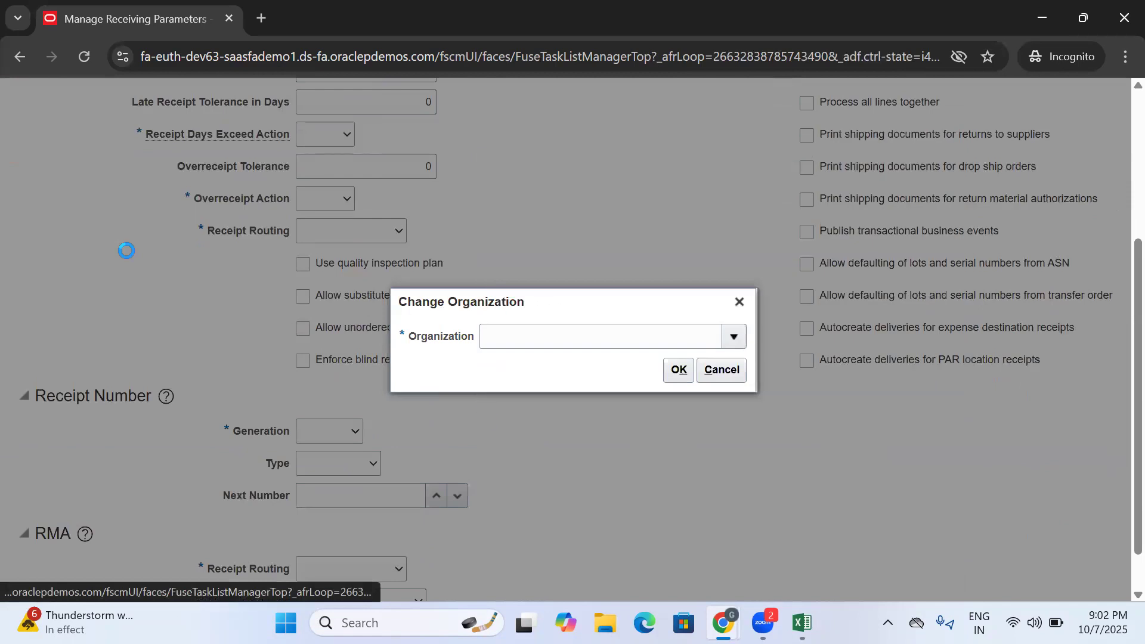
pyautogui.click(548, 293)
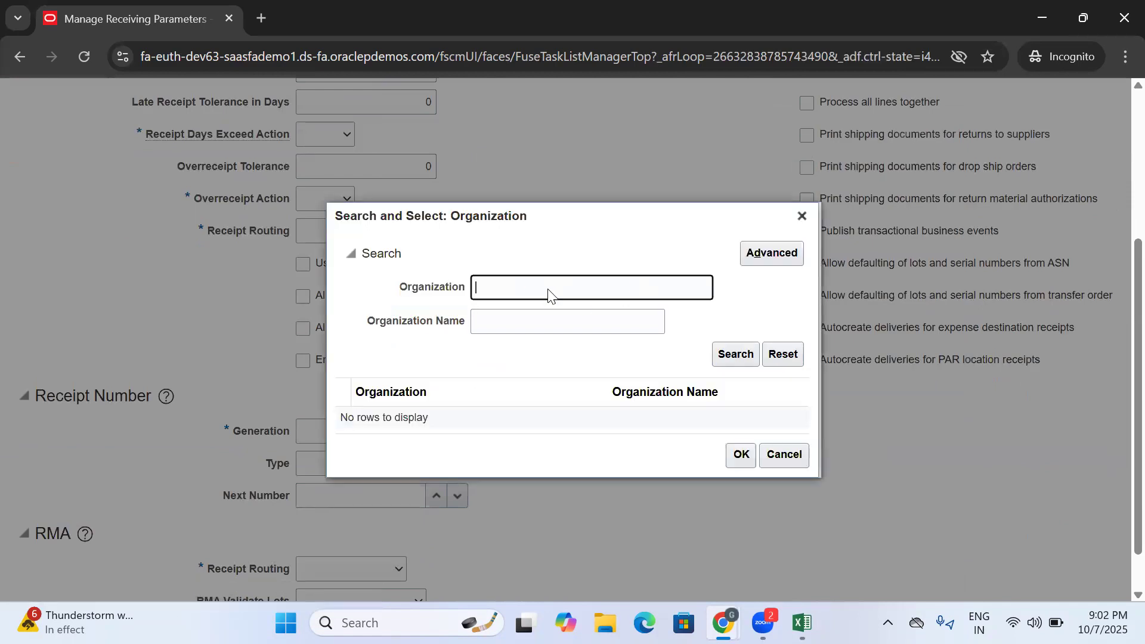
pyautogui.write('IKEA')
pyautogui.press('Return')
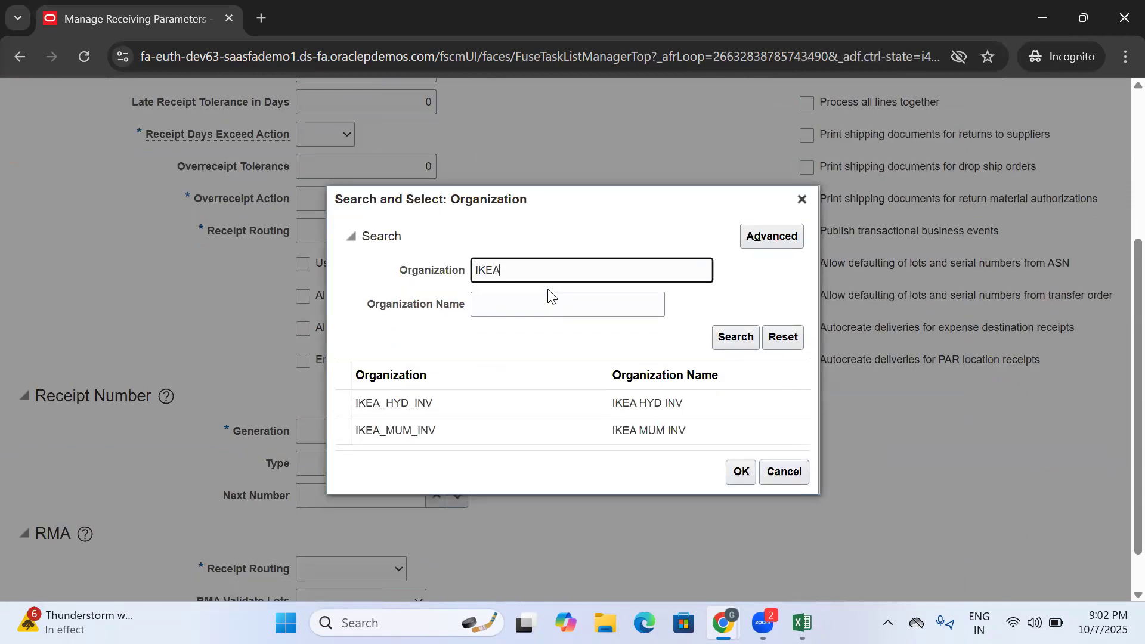
pyautogui.click(482, 430)
pyautogui.click(741, 473)
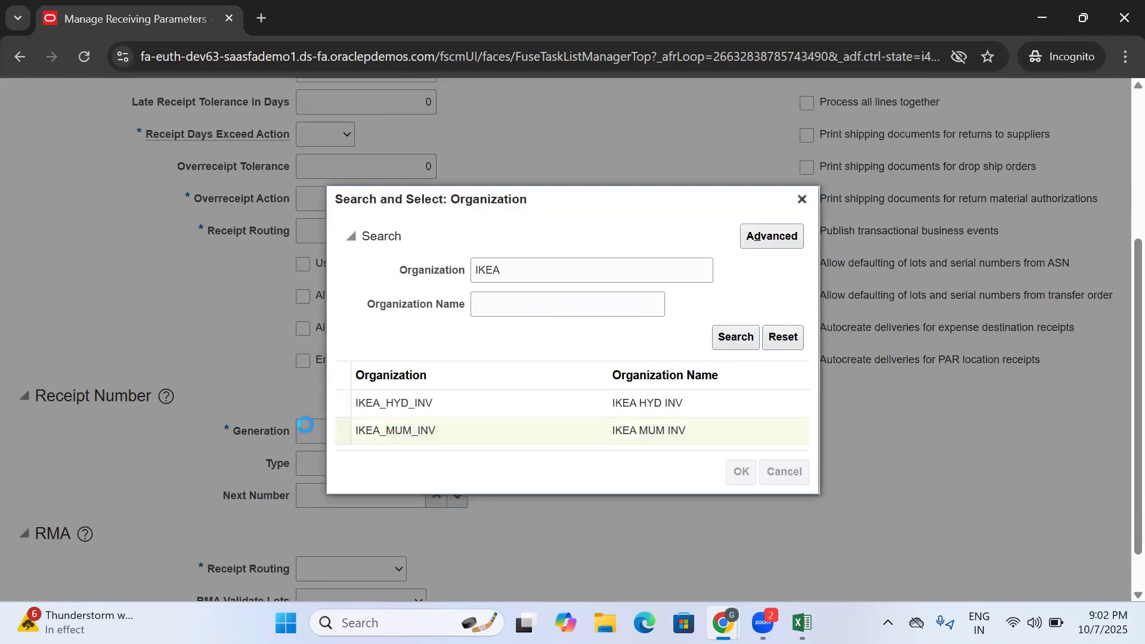
pyautogui.click(683, 375)
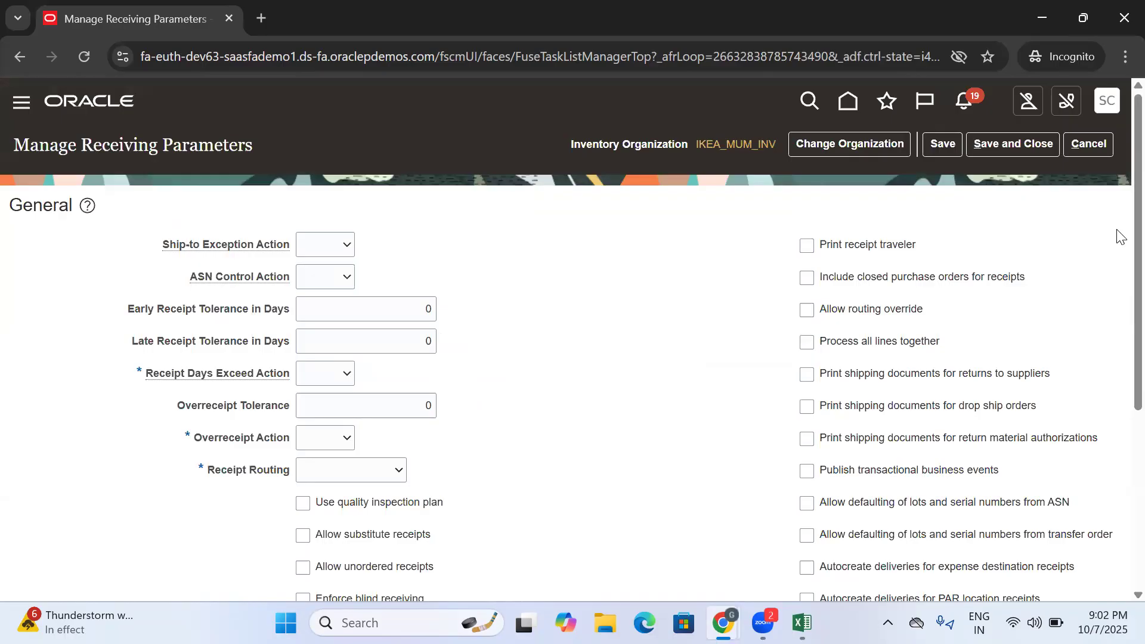
# - Set Ship-to Exception Action, ASN Control Action and Receipt Days Exceed Action to Warning
pyautogui.scroll(-1, 1118, 209)
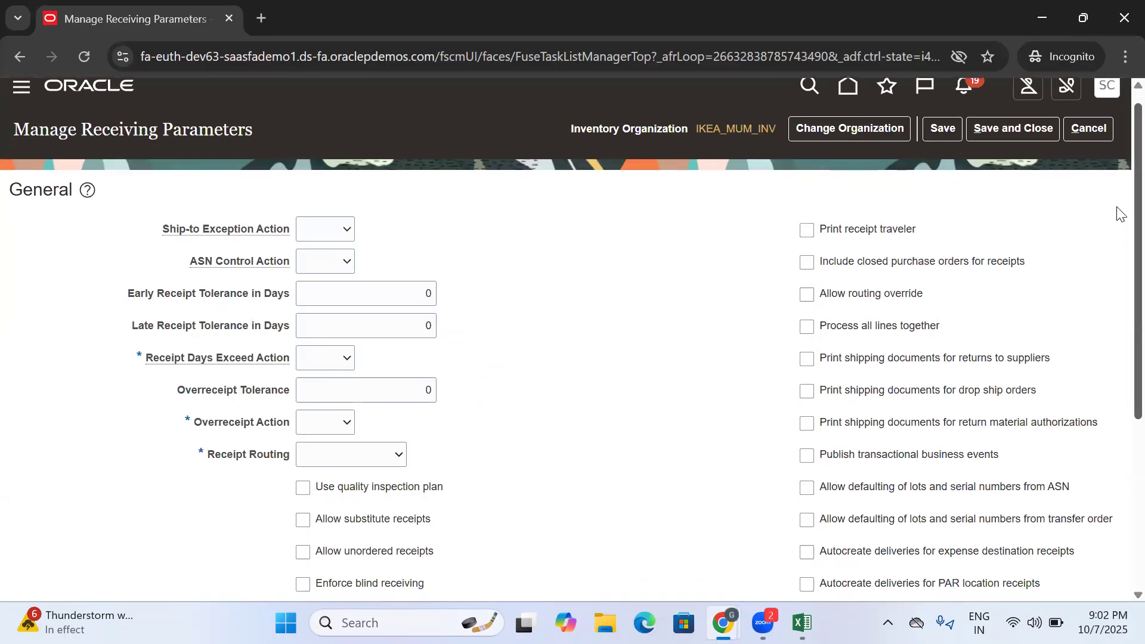
pyautogui.click(337, 234)
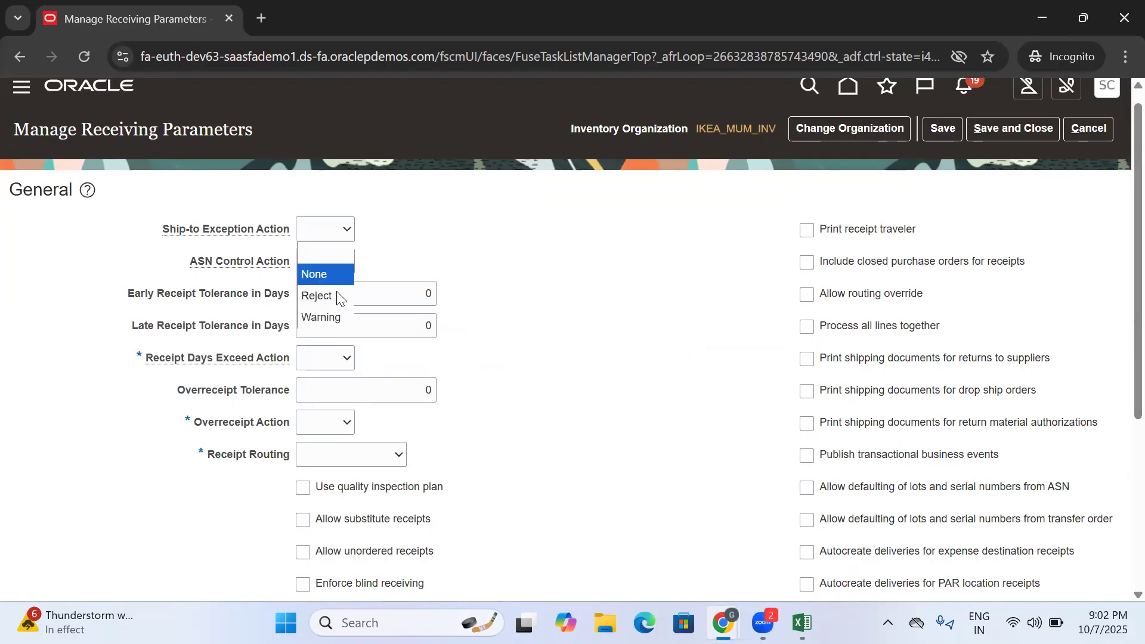
pyautogui.click(338, 318)
pyautogui.click(332, 267)
pyautogui.click(333, 350)
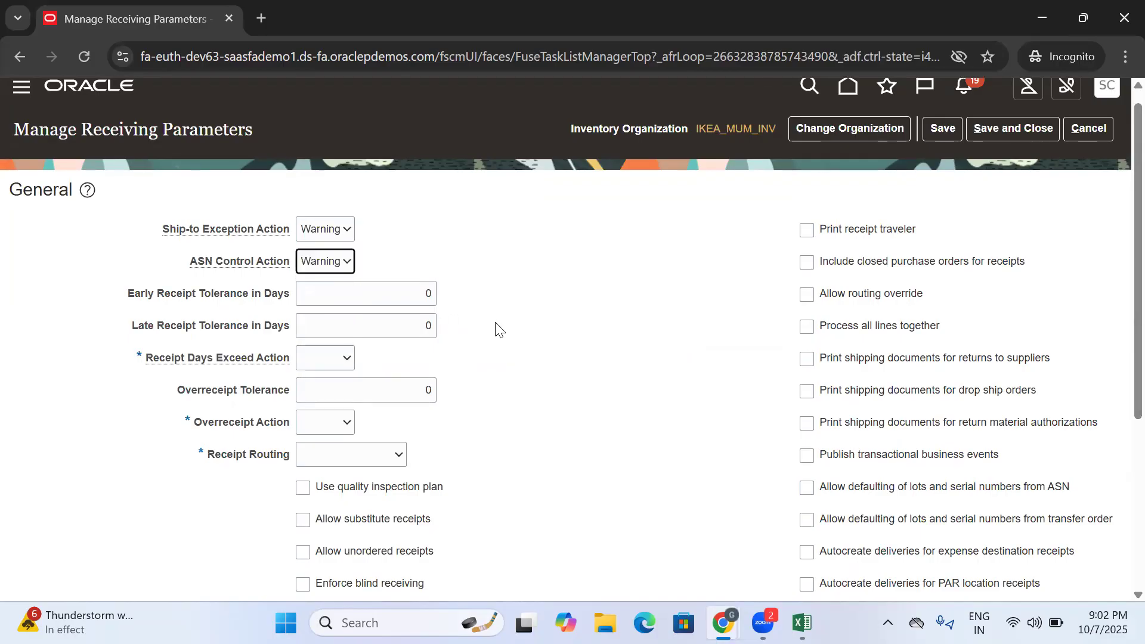
pyautogui.click(338, 360)
pyautogui.click(325, 447)
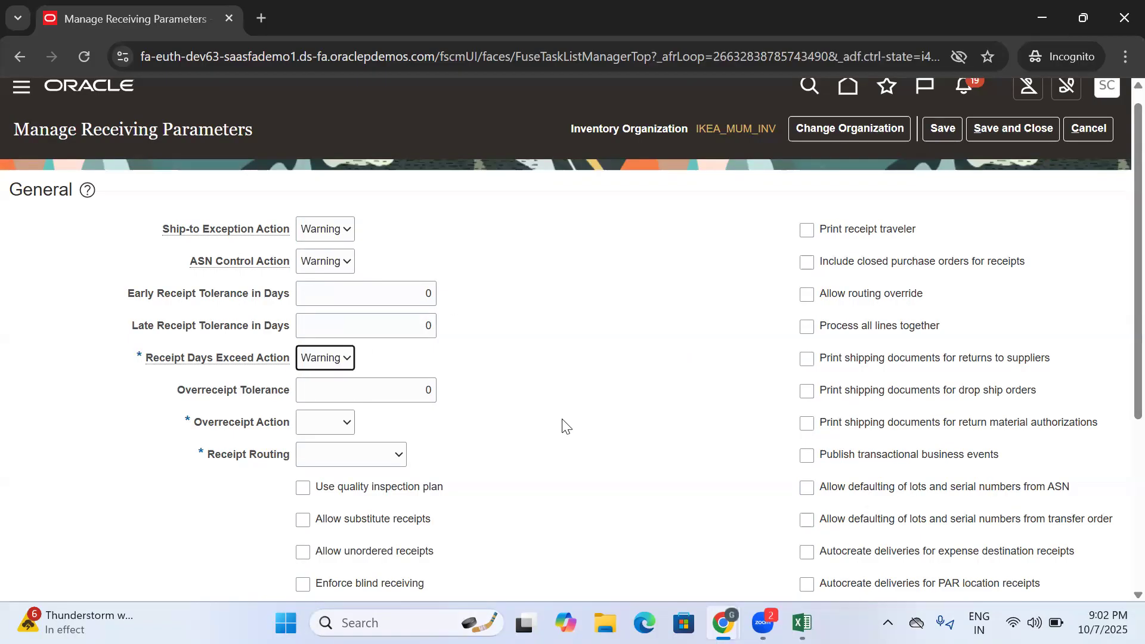
# - Set Overreceipt Action to Warning and the general Receipt Routing to Direct delivery
pyautogui.click(336, 427)
pyautogui.click(319, 495)
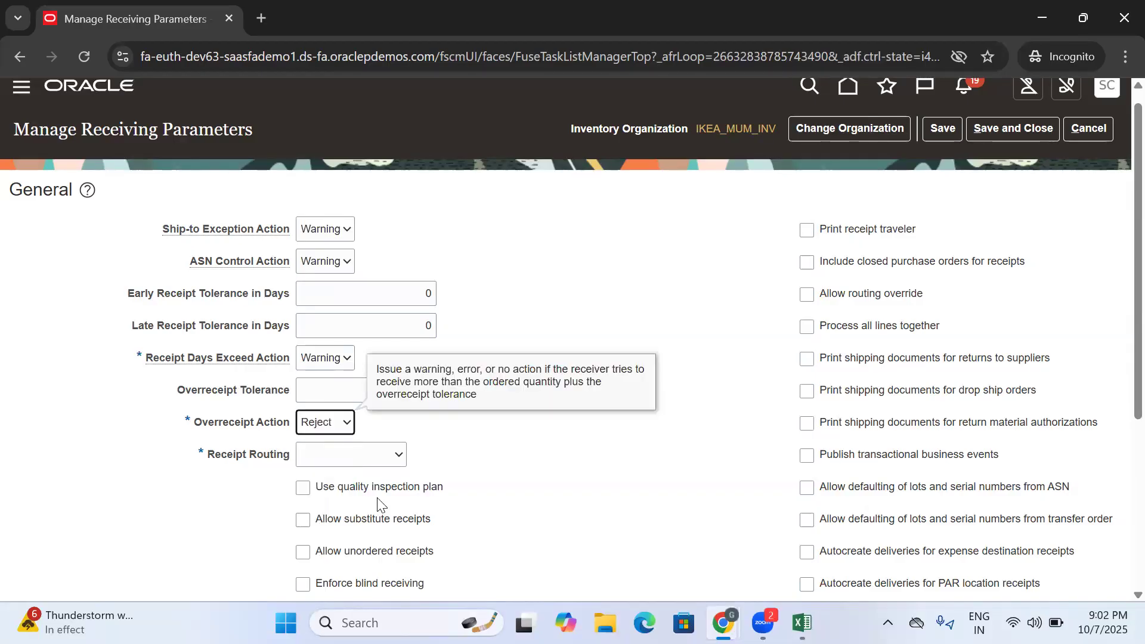
pyautogui.click(321, 425)
pyautogui.click(319, 488)
pyautogui.click(346, 454)
pyautogui.click(319, 540)
pyautogui.click(358, 454)
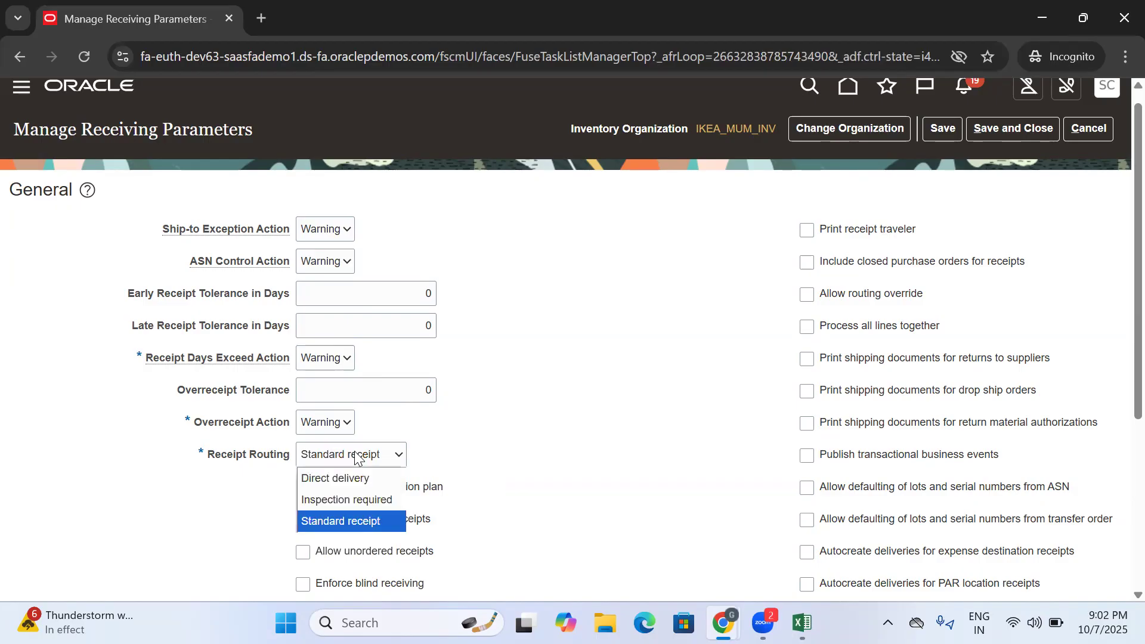
pyautogui.click(352, 480)
pyautogui.moveTo(179, 230); pyautogui.dragTo(529, 490)
pyautogui.click(555, 447)
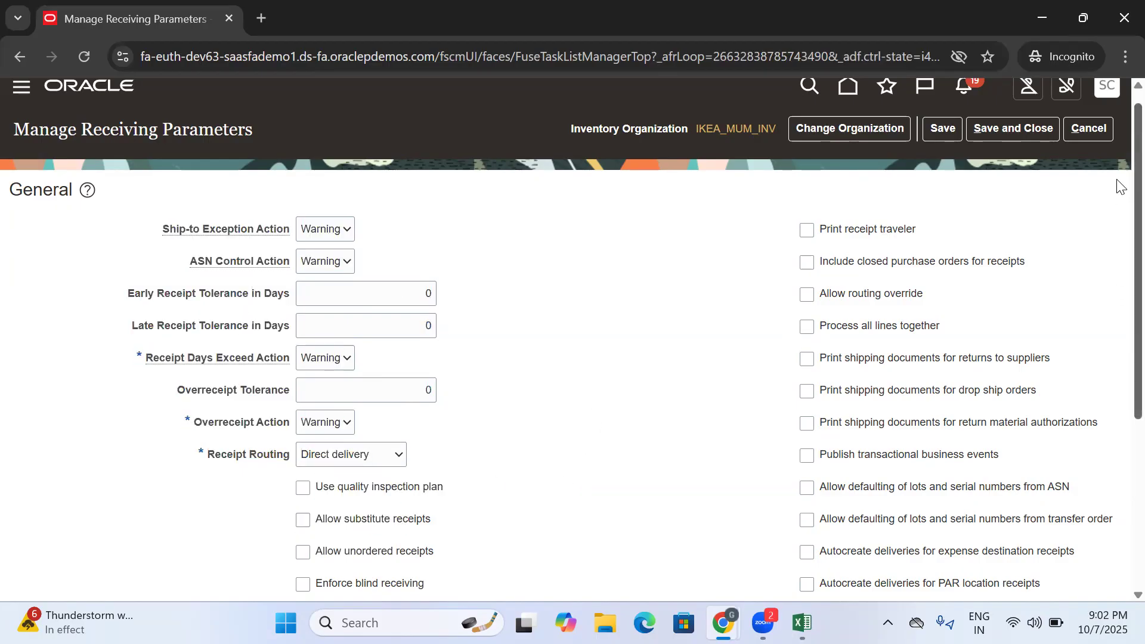
# - Configure receipt numbering with Manual generation, Alphanumeric type and next number 100
pyautogui.scroll(-4, 1117, 298)
pyautogui.click(328, 434)
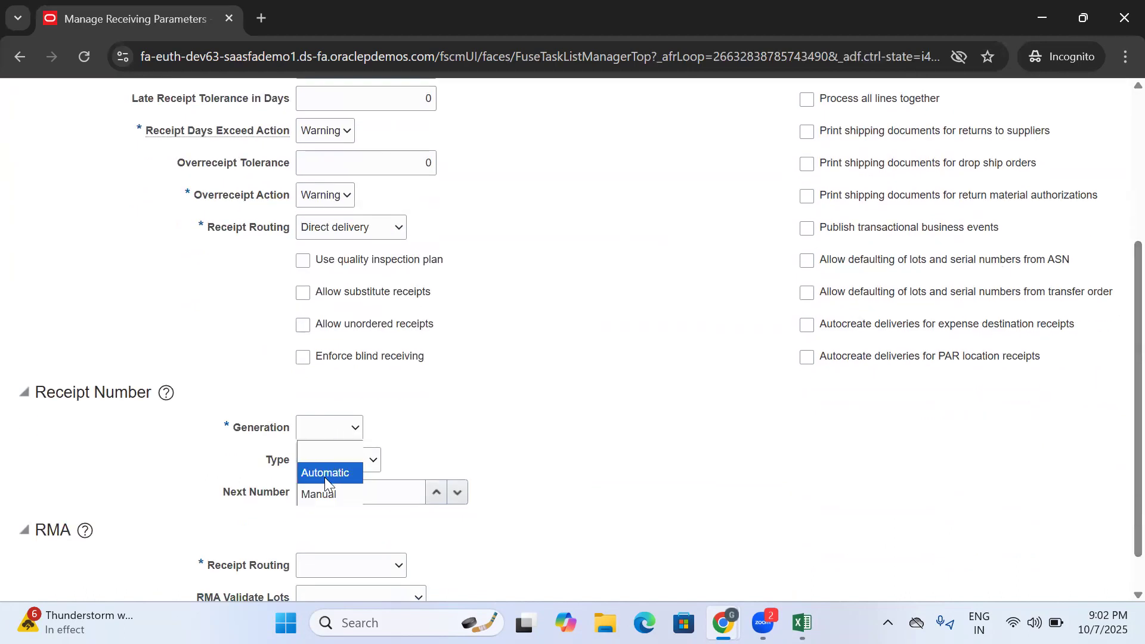
pyautogui.click(310, 492)
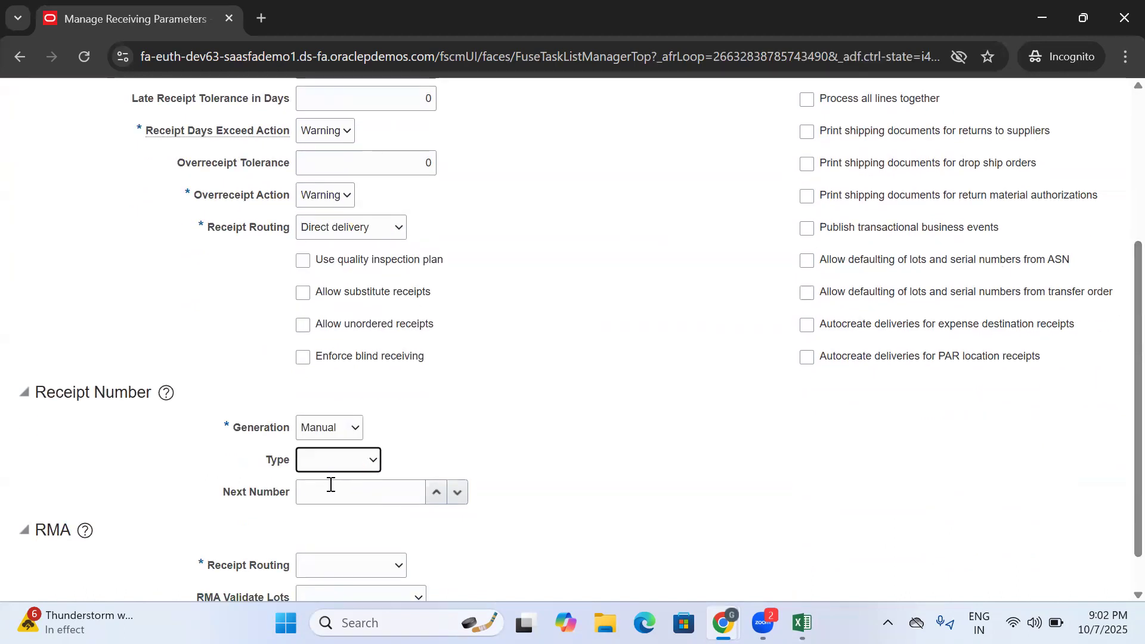
pyautogui.click(337, 459)
pyautogui.click(336, 504)
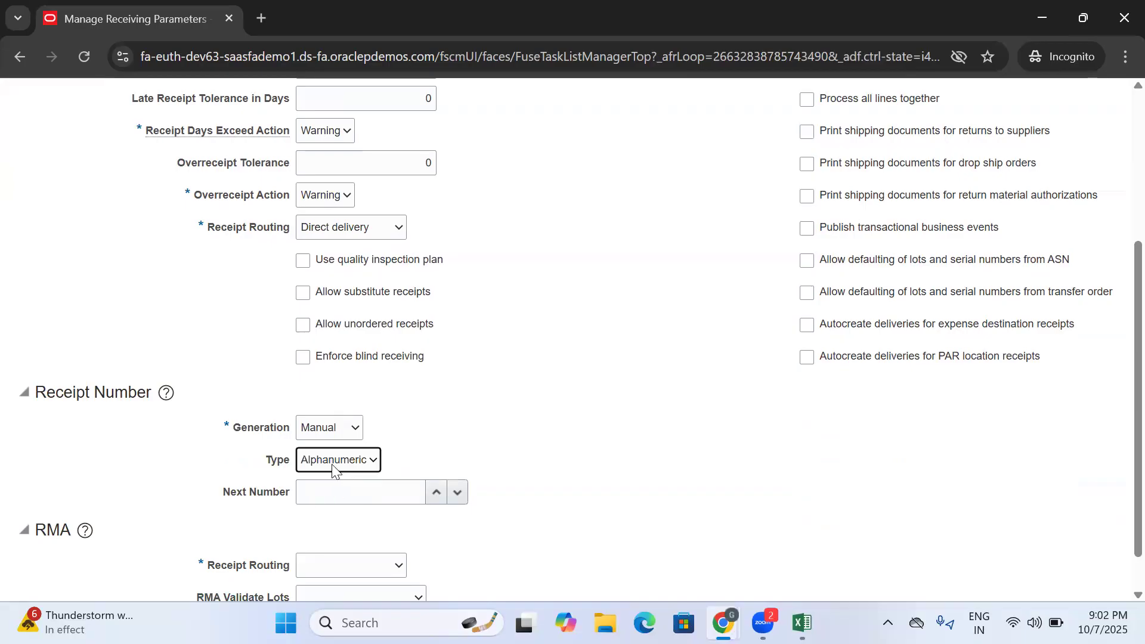
pyautogui.click(369, 496)
pyautogui.write('100')
# - Set the RMA Receipt Routing to Direct delivery
pyautogui.scroll(-1, 381, 527)
pyautogui.click(374, 528)
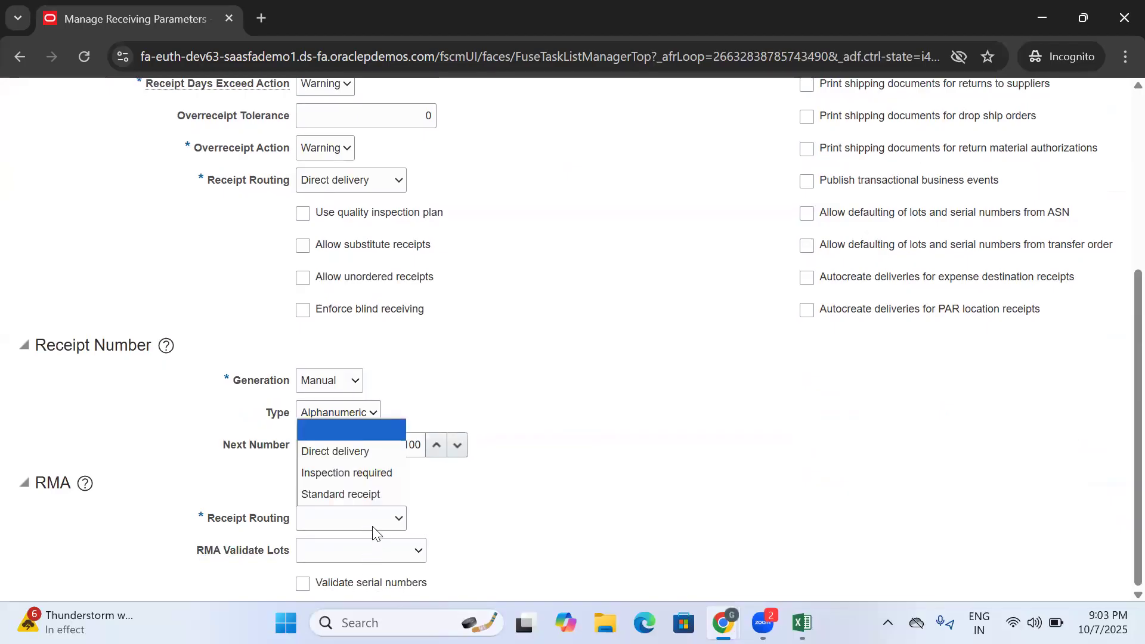
pyautogui.click(329, 452)
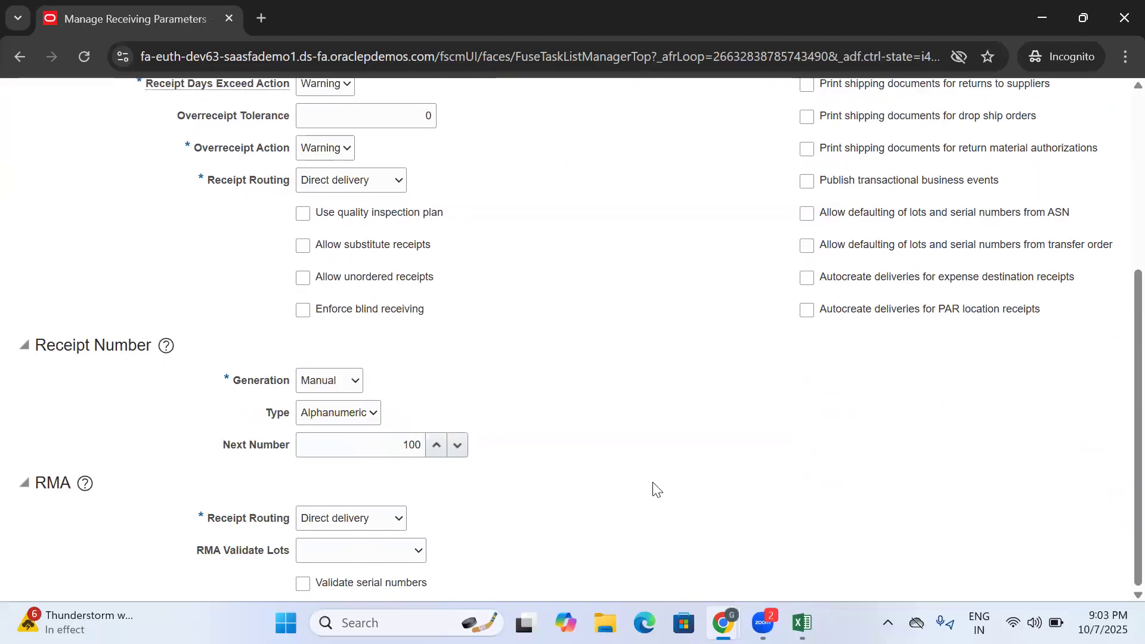
# - Enable Allow routing override and save the receiving parameters for IKEA_MUM_INV
pyautogui.scroll(5, 608, 463)
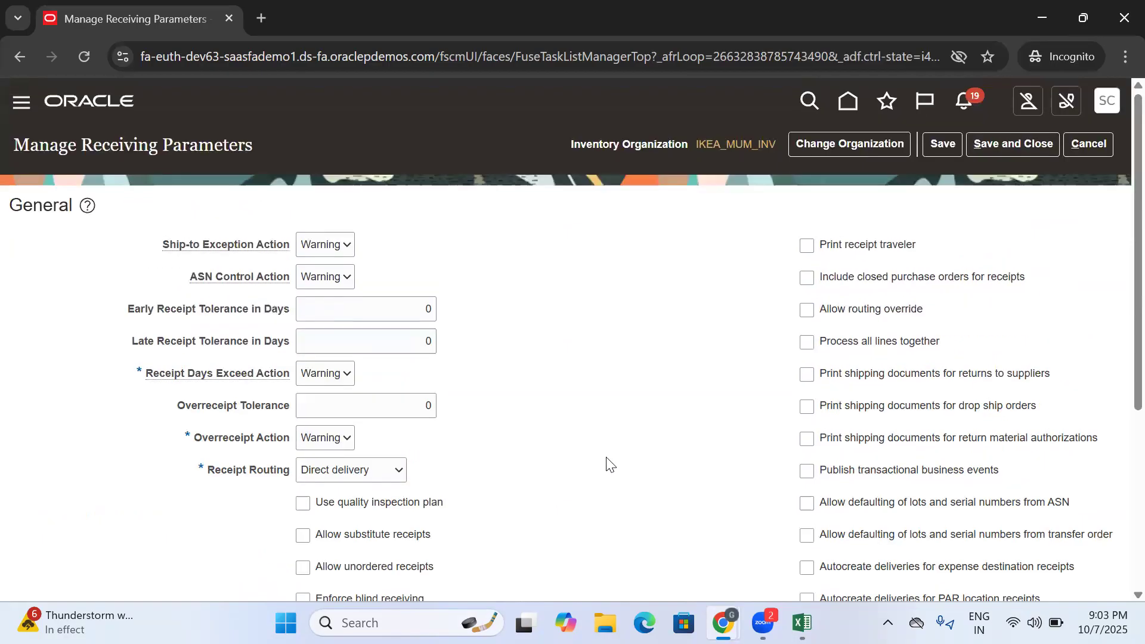
pyautogui.click(807, 310)
pyautogui.click(945, 151)
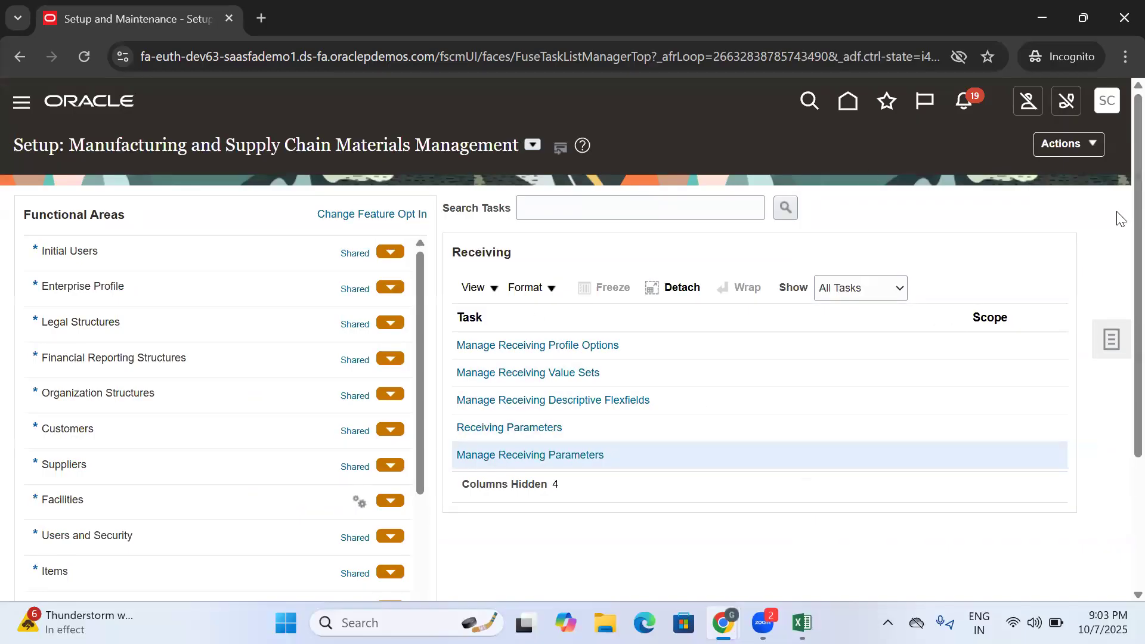
# - Open the Manage Shipping Parameters task in the Shipping functional area
pyautogui.scroll(-3, 1119, 215)
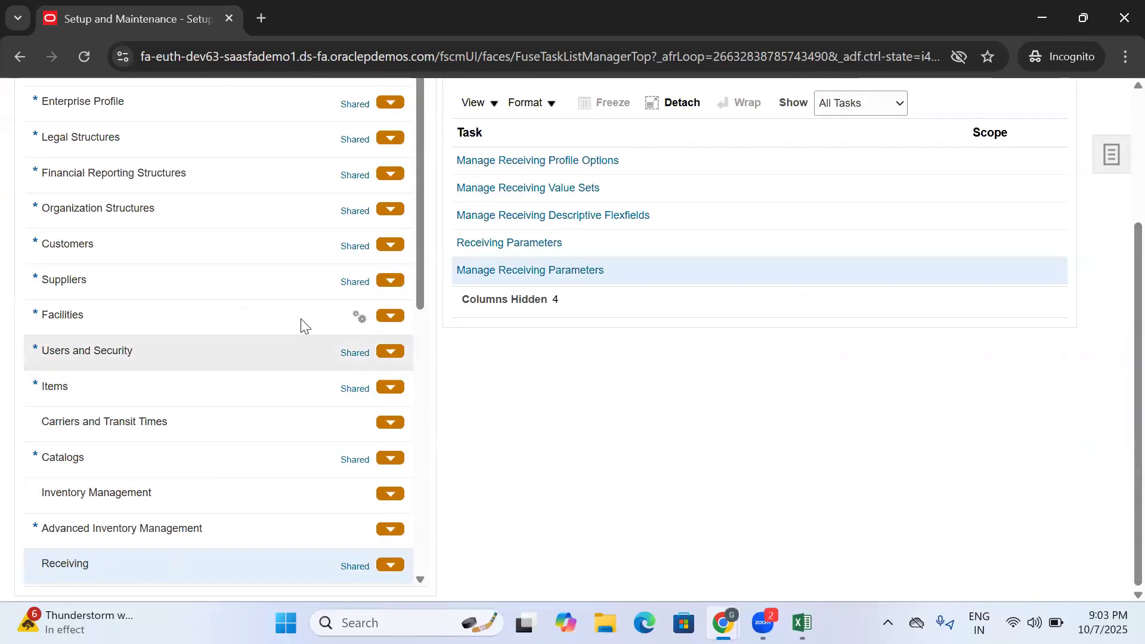
pyautogui.scroll(-2, 358, 268)
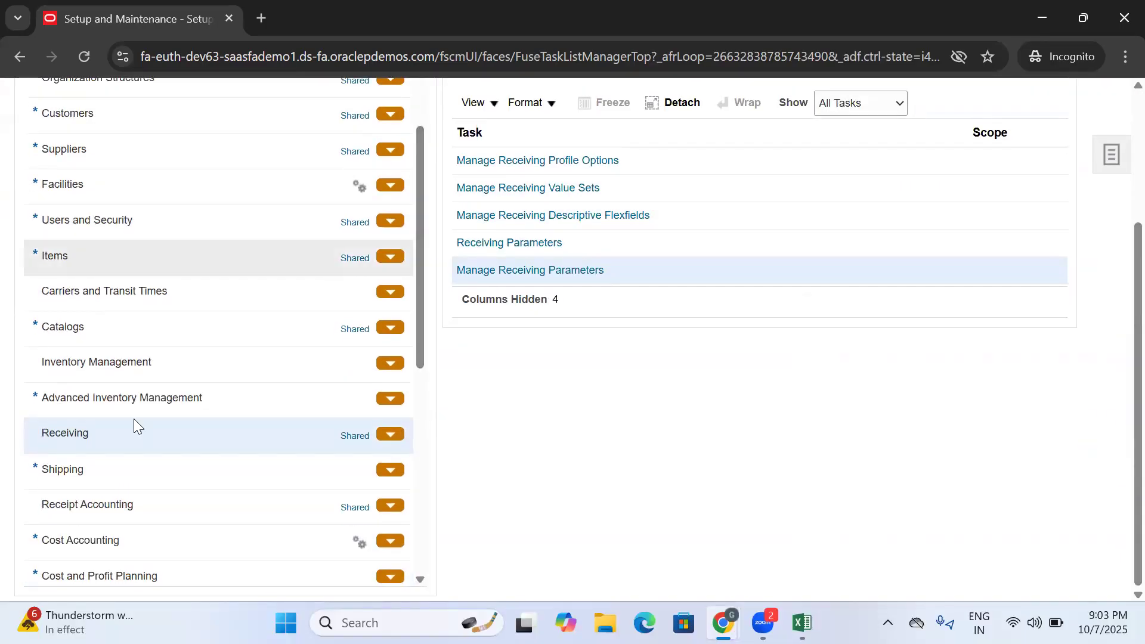
pyautogui.click(87, 471)
pyautogui.click(524, 186)
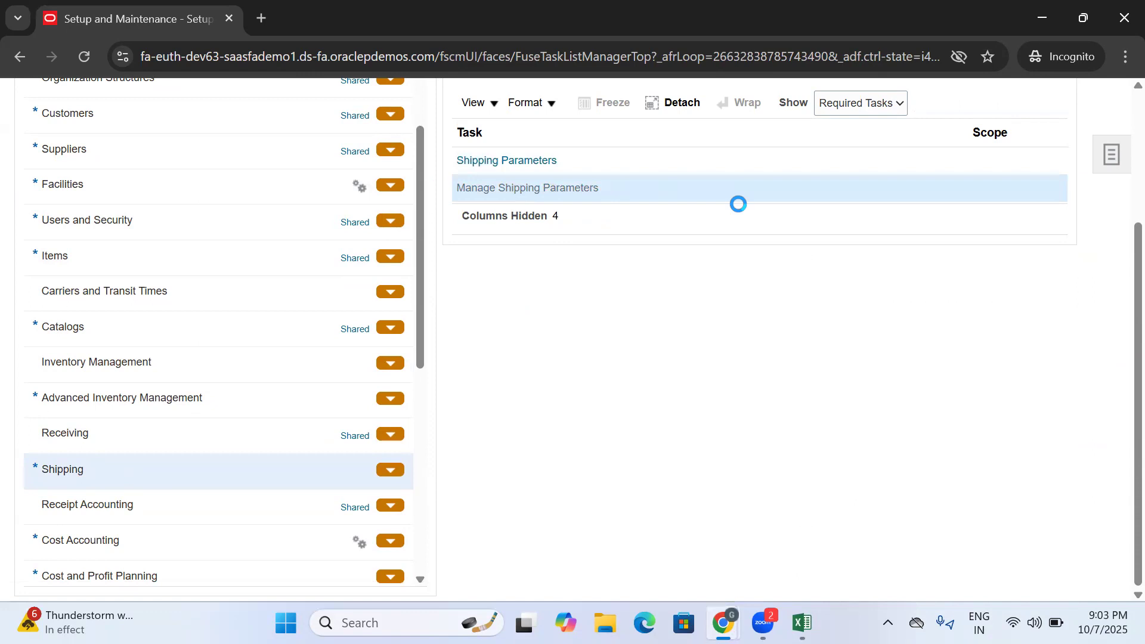
# - Change the inventory organization for the shipping parameters to IKEA_HYD_INV, searching the organizations for IKEA and discarding unsaved changes
pyautogui.click(841, 150)
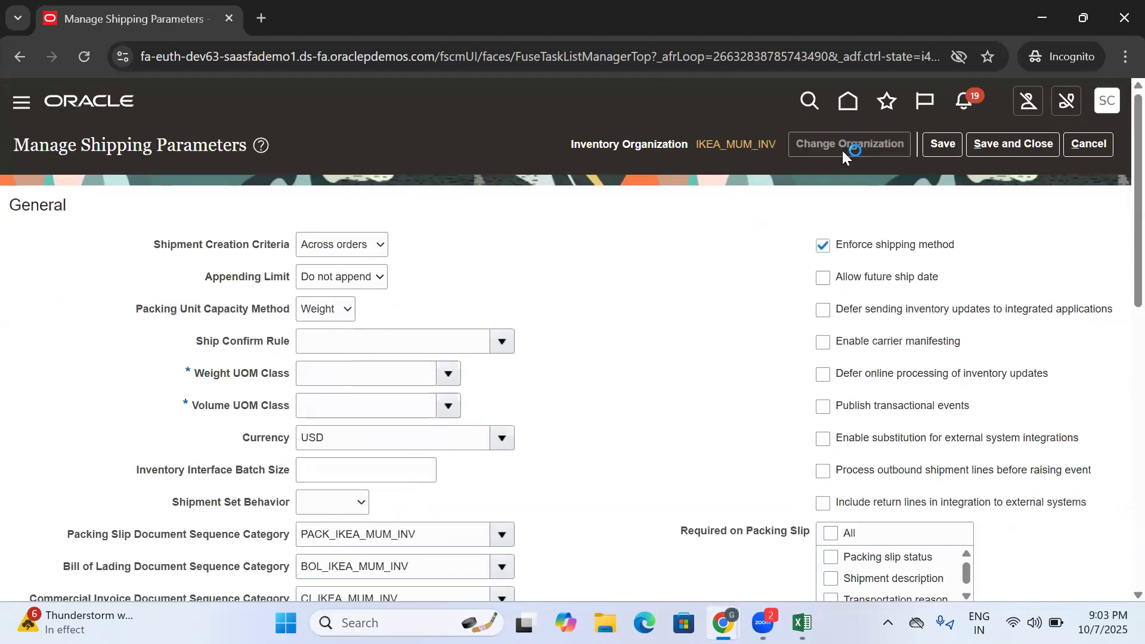
pyautogui.click(797, 362)
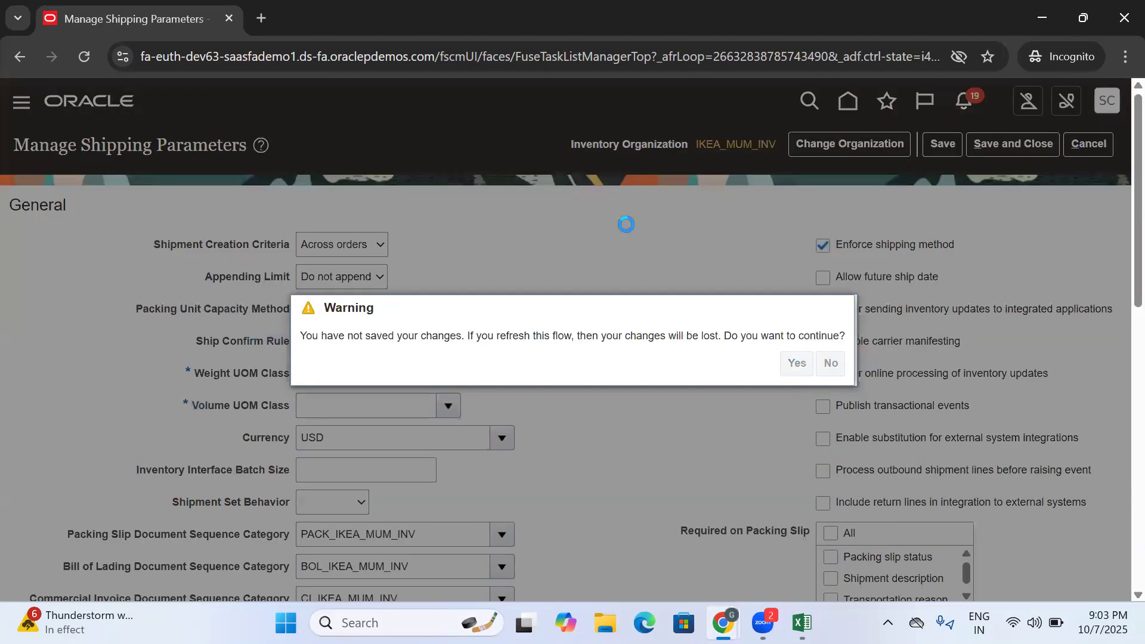
pyautogui.click(732, 338)
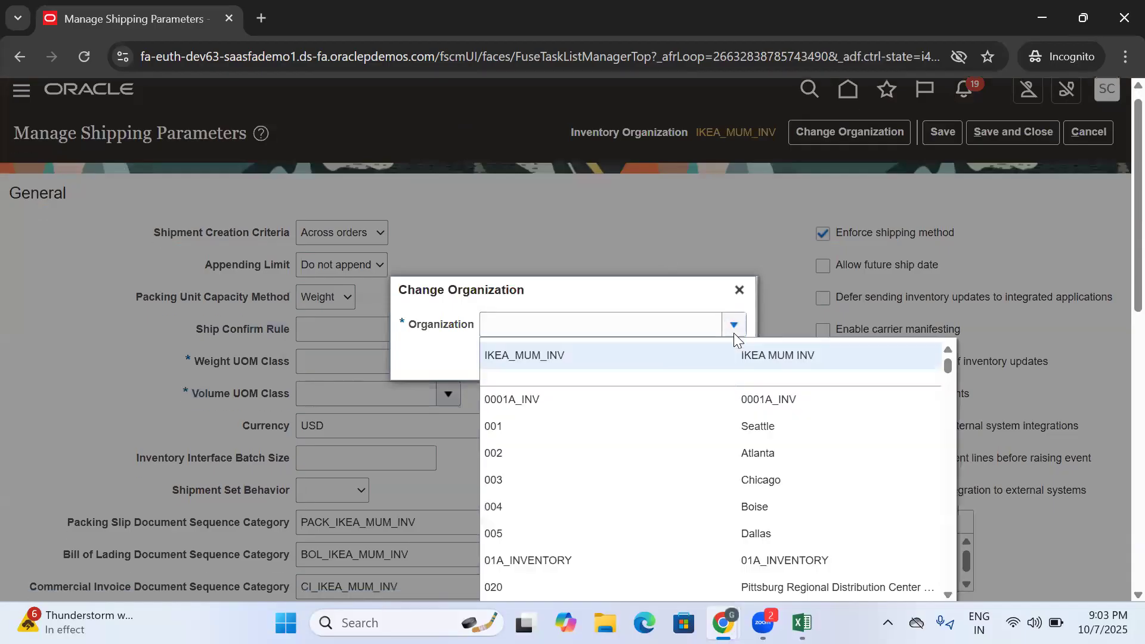
pyautogui.moveTo(1137, 228); pyautogui.dragTo(1137, 324)
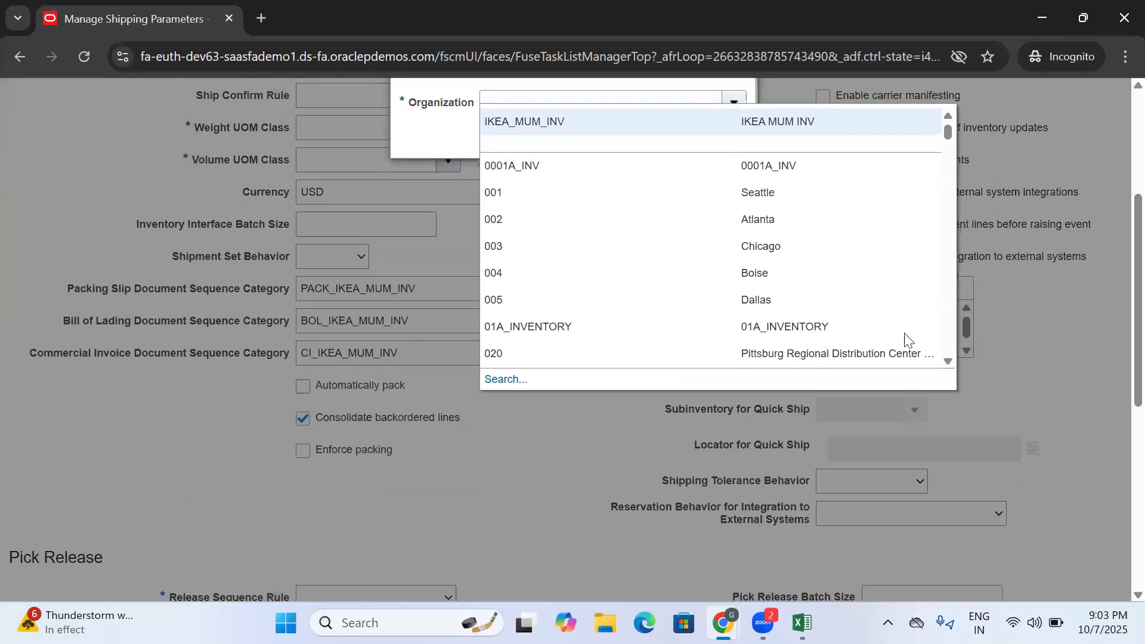
pyautogui.click(527, 394)
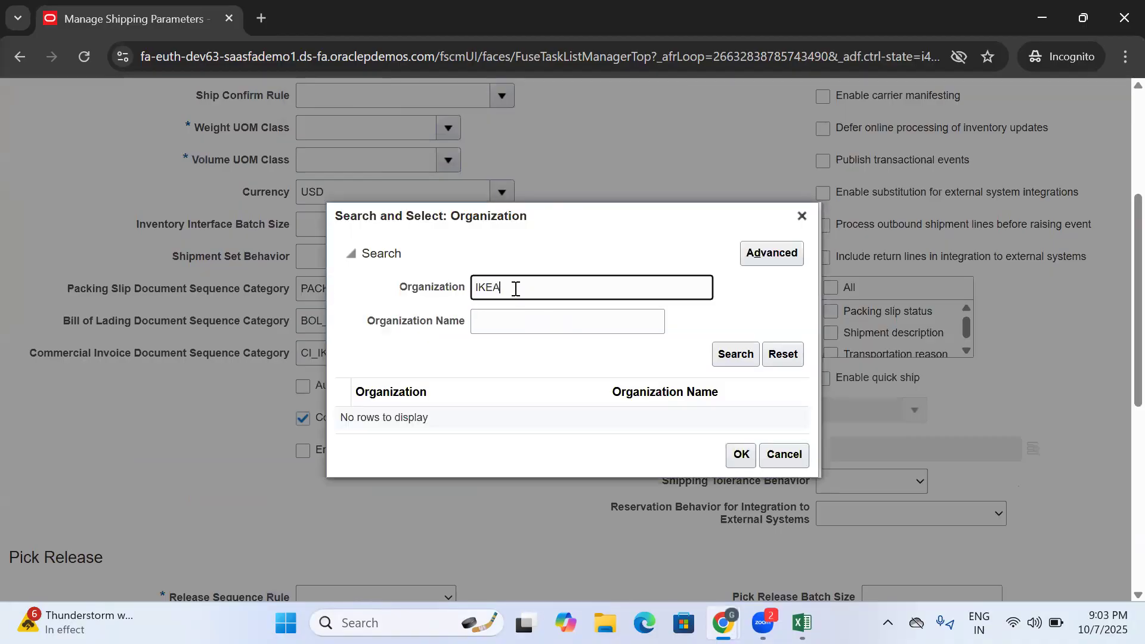
pyautogui.click(735, 354)
pyautogui.click(481, 401)
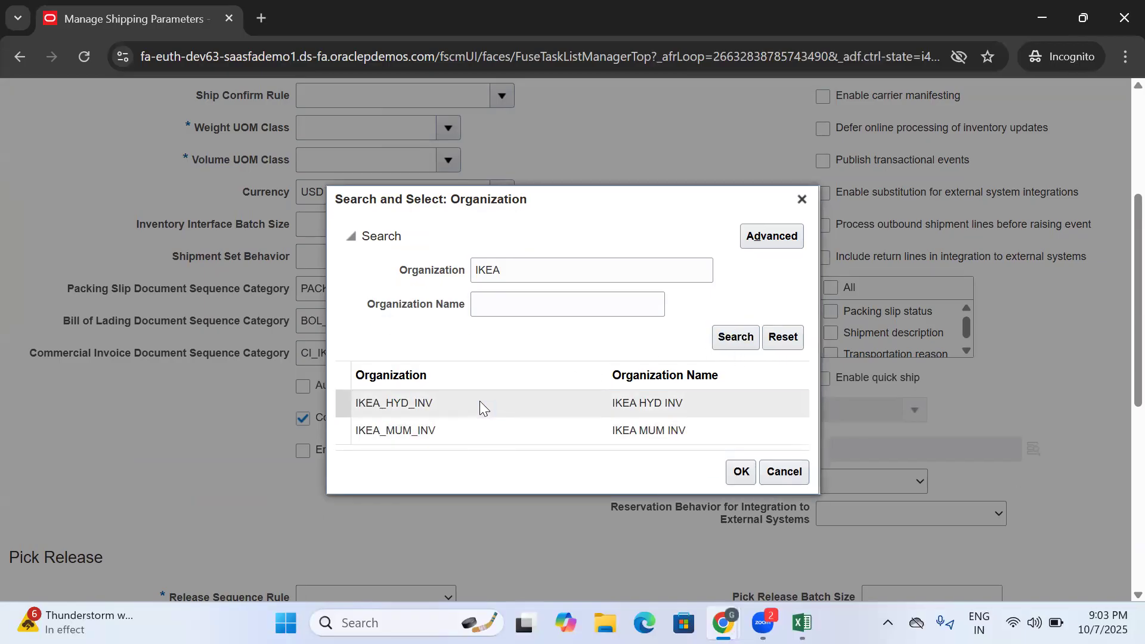
pyautogui.click(741, 473)
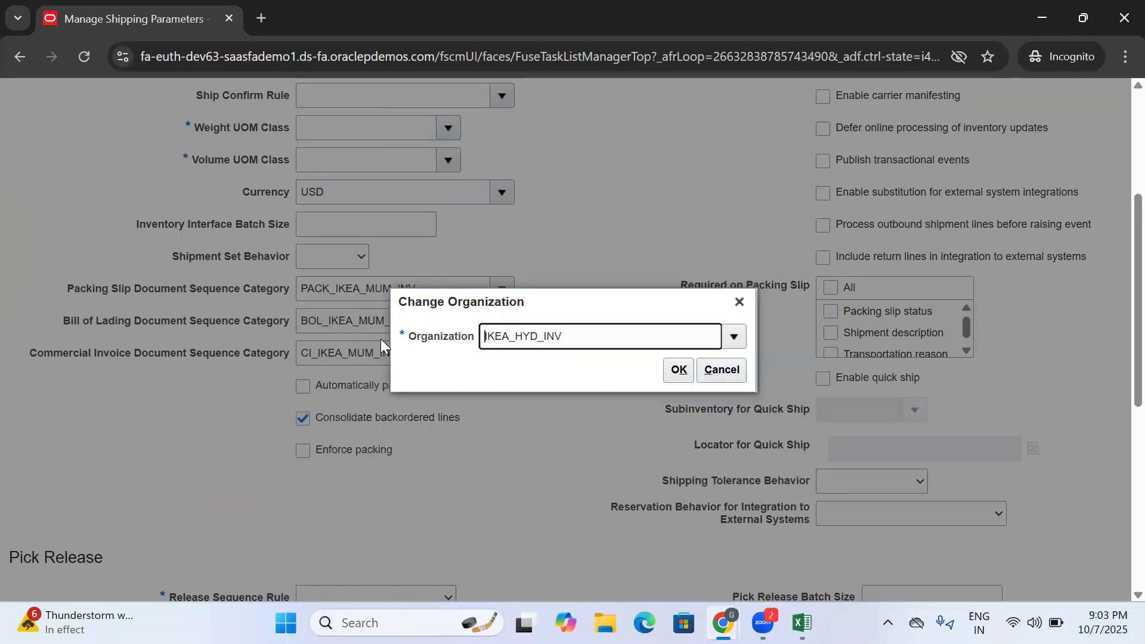
pyautogui.click(677, 370)
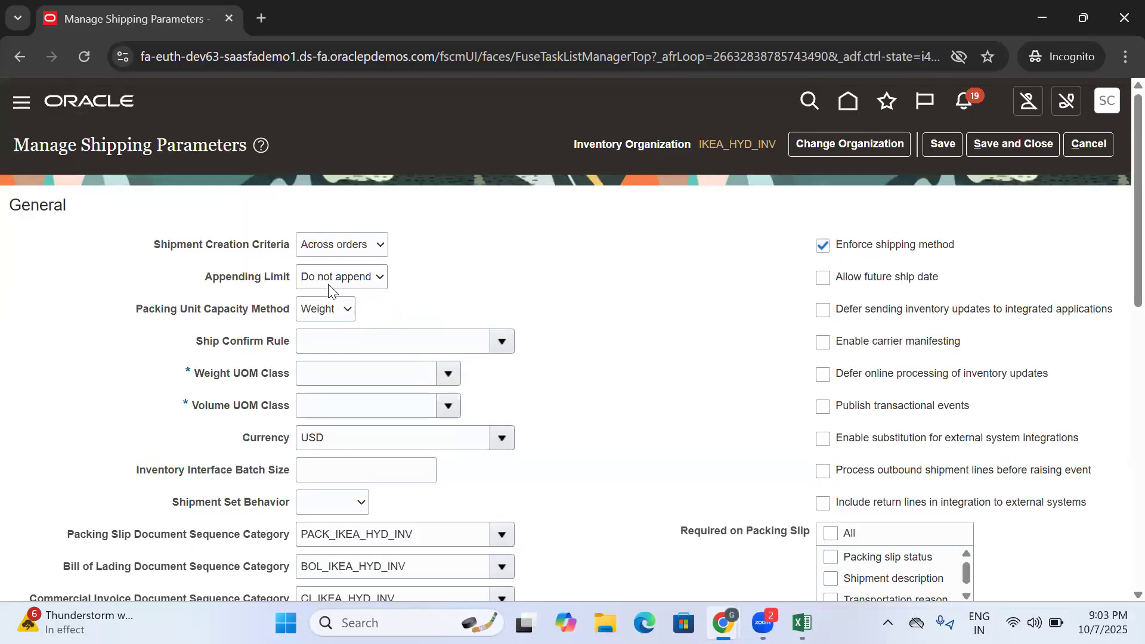
# - Search the UOM classes for "We" and set the Weight UOM Class to Weight
pyautogui.click(342, 251)
pyautogui.click(475, 238)
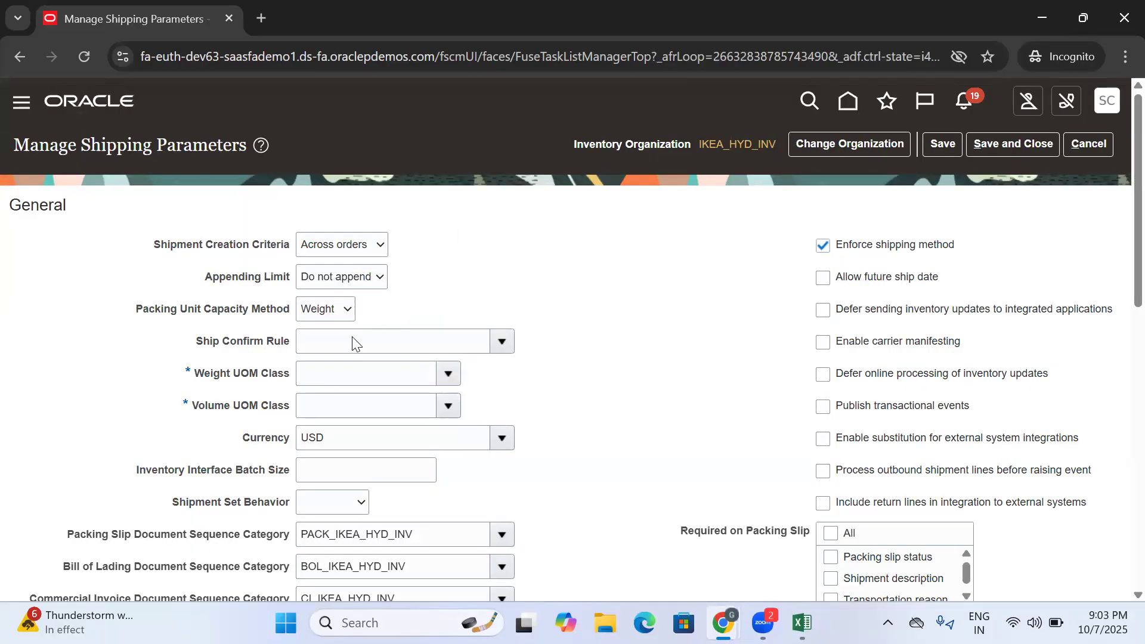
pyautogui.click(449, 374)
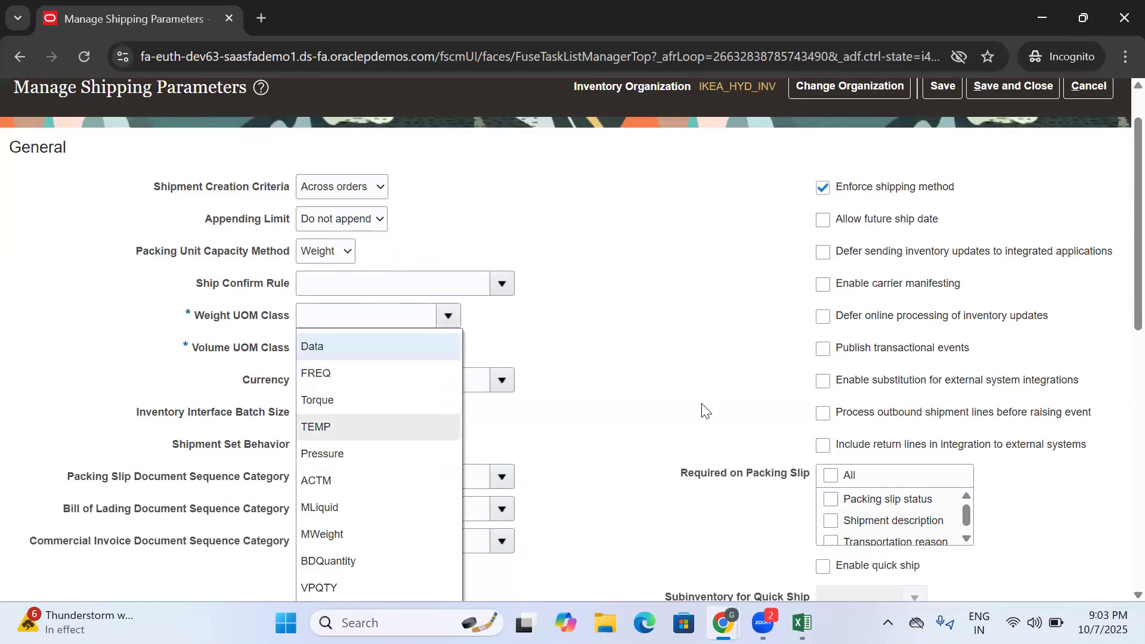
pyautogui.scroll(-2, 706, 393)
pyautogui.click(314, 522)
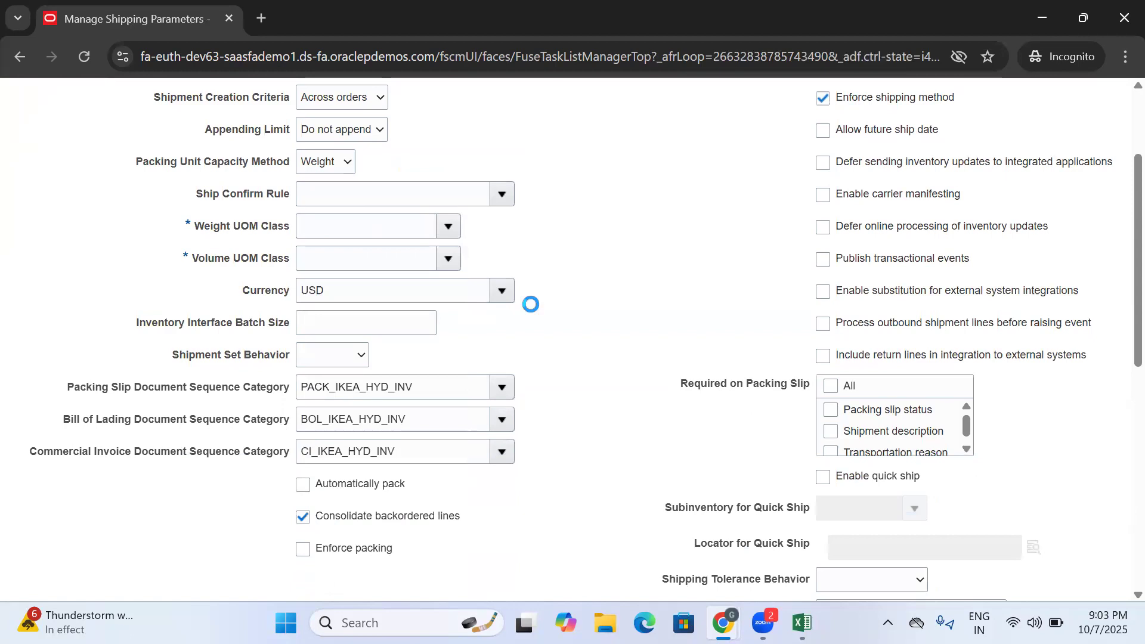
pyautogui.click(542, 307)
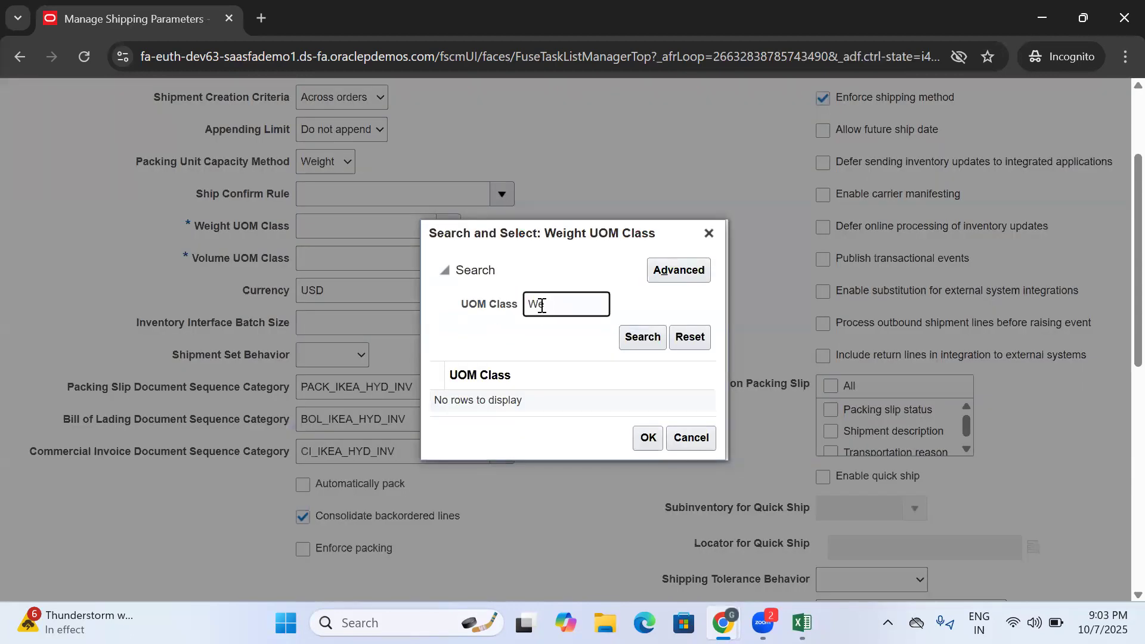
pyautogui.write('We')
pyautogui.press('Return')
pyautogui.click(567, 400)
pyautogui.click(643, 441)
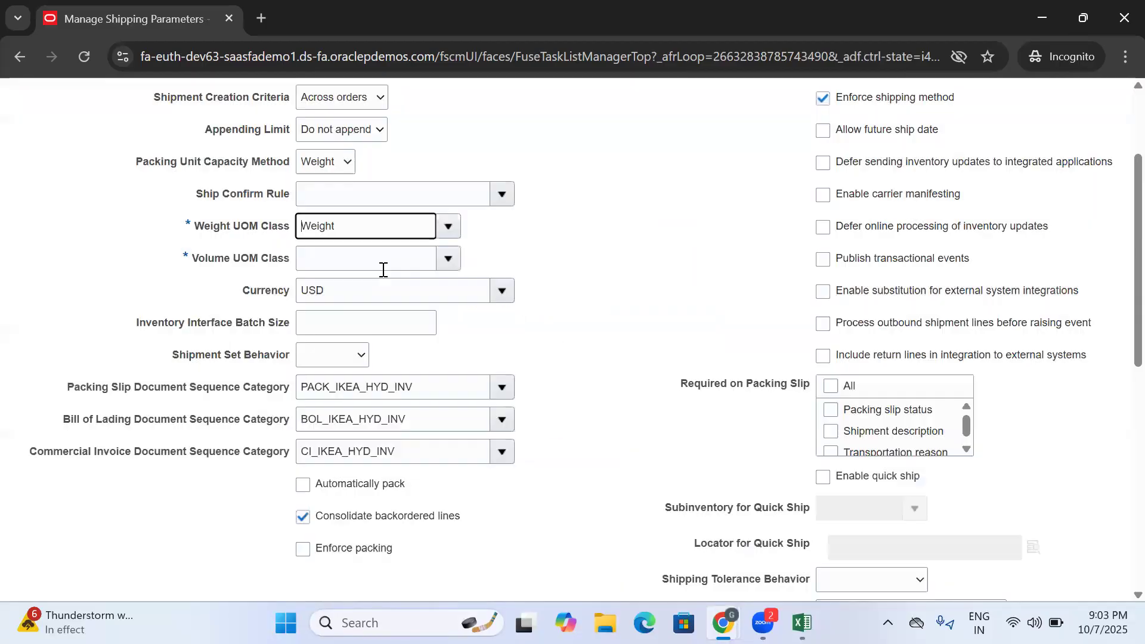
# - Search the UOM classes for "vol" and set the Volume UOM Class to Volume
pyautogui.click(443, 257)
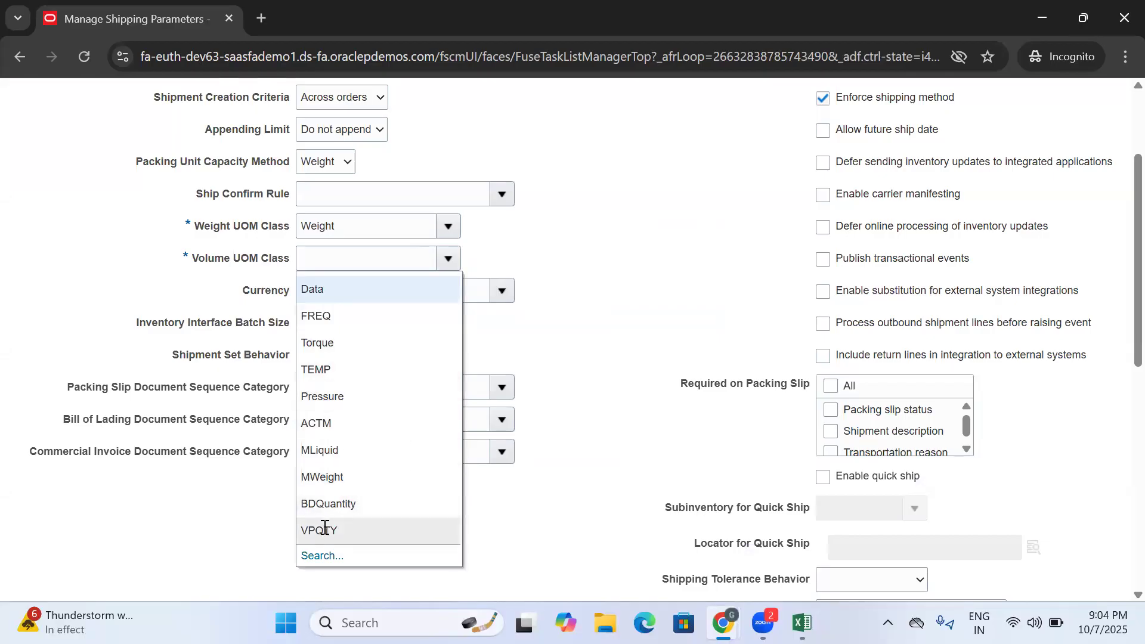
pyautogui.click(313, 555)
pyautogui.click(544, 308)
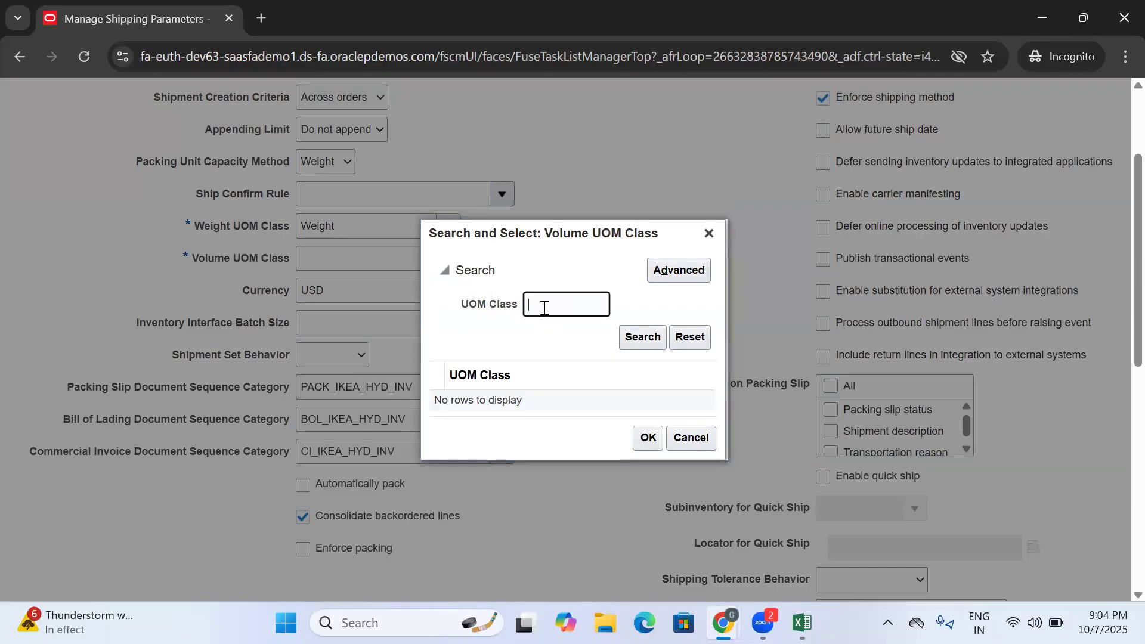
pyautogui.press('Return')
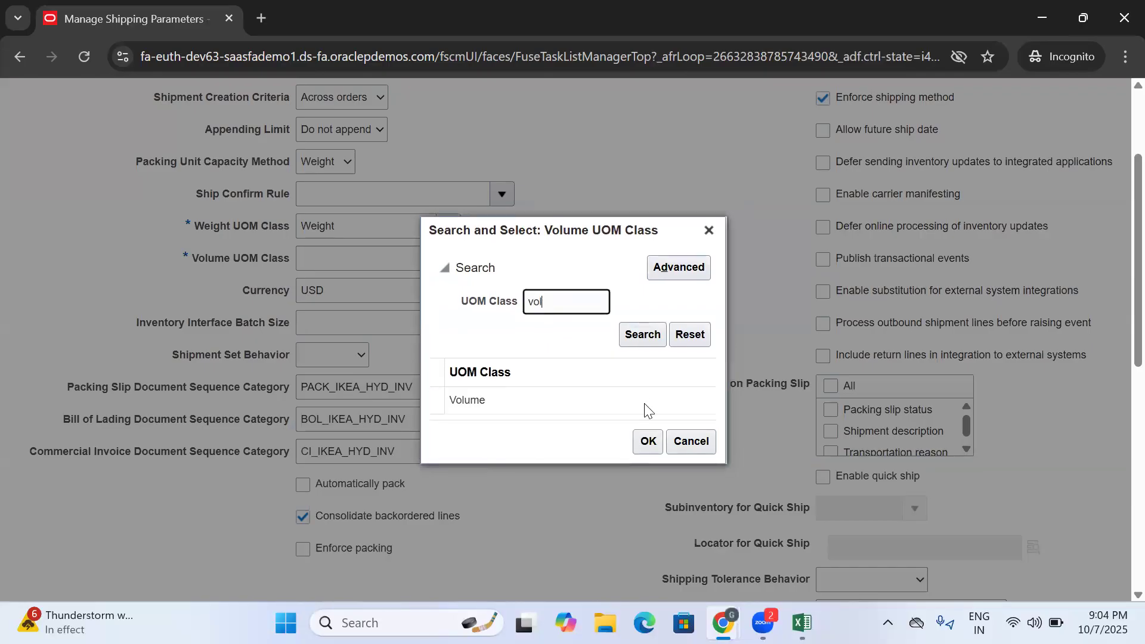
pyautogui.click(578, 410)
pyautogui.click(648, 438)
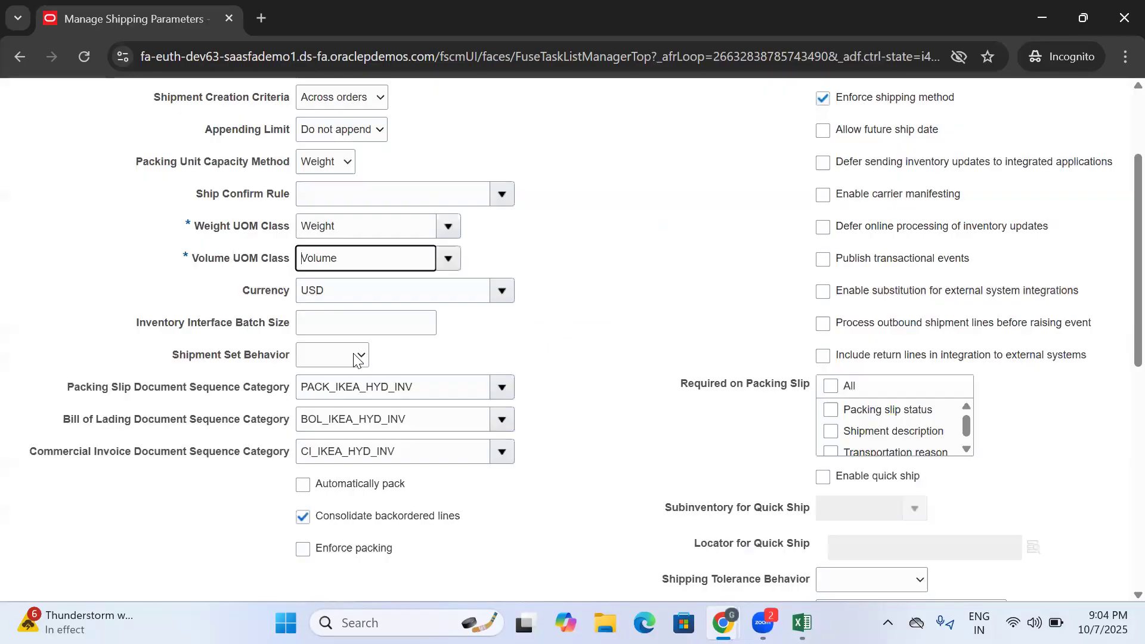
pyautogui.doubleClick(416, 393)
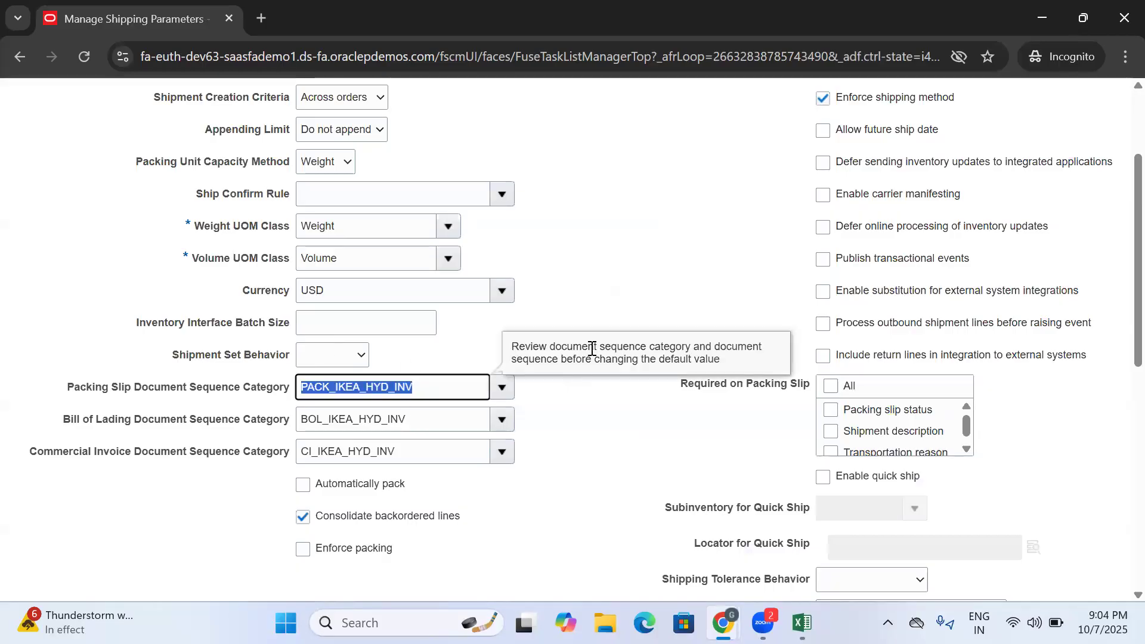
# - Set the pick release Release Sequence Rule to All Standard Orders and the Pick Slip Grouping Rule to Customer, Ship To, Carrier
pyautogui.scroll(-5, 605, 280)
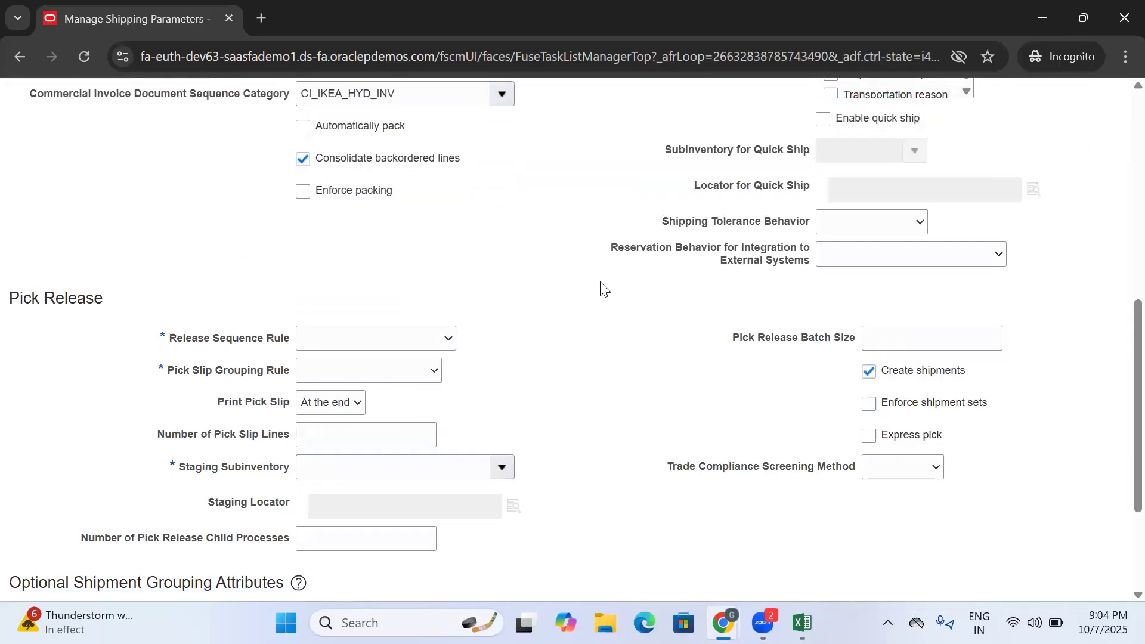
pyautogui.click(378, 337)
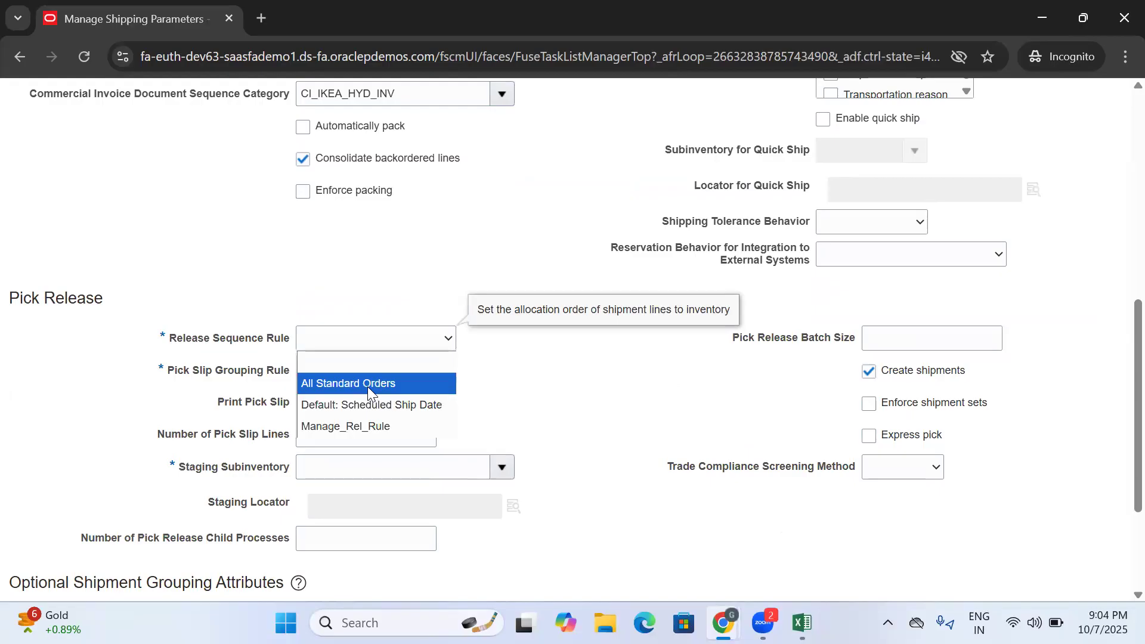
pyautogui.click(367, 387)
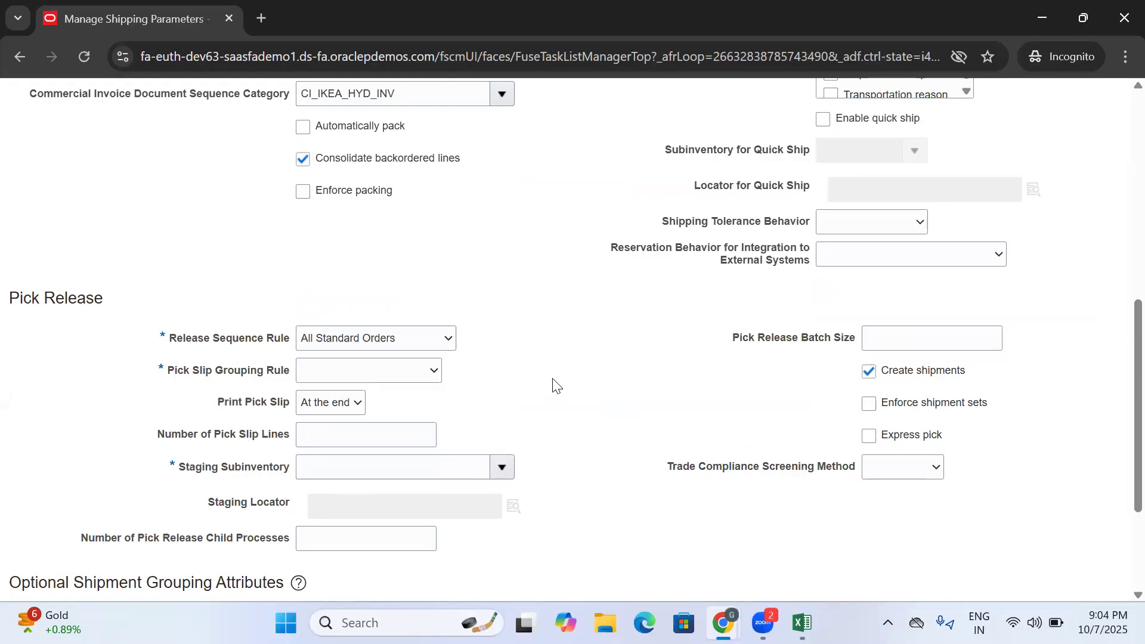
pyautogui.click(370, 368)
pyautogui.click(380, 439)
pyautogui.moveTo(163, 338); pyautogui.dragTo(292, 346)
pyautogui.click(347, 425)
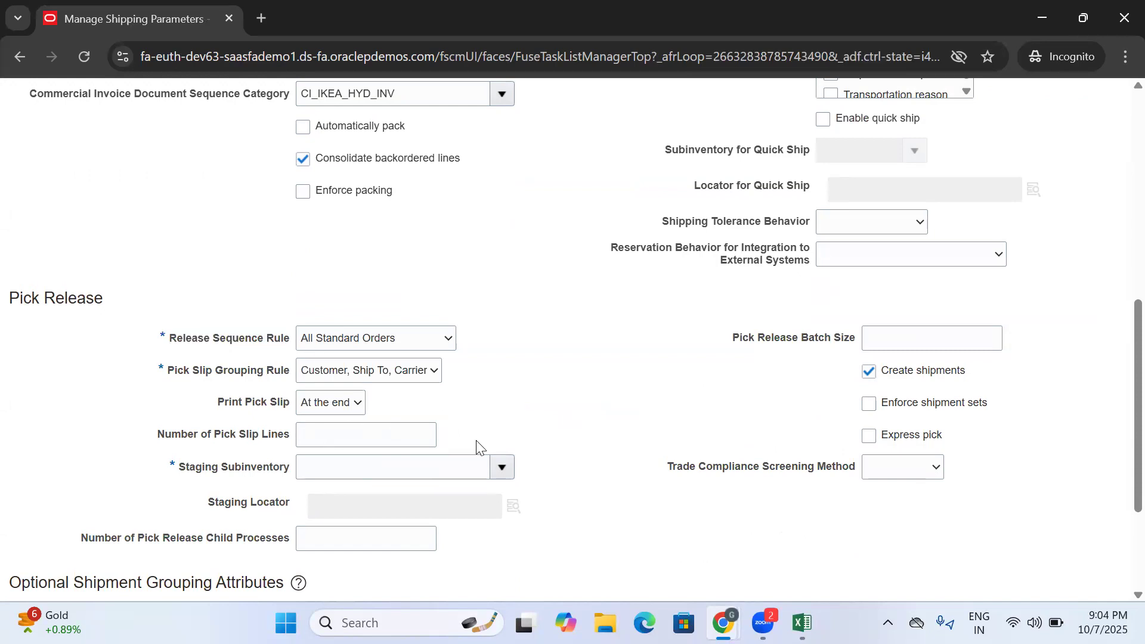
# - Set the pick release Staging Subinventory to Stores
pyautogui.scroll(-3, 476, 440)
pyautogui.click(501, 293)
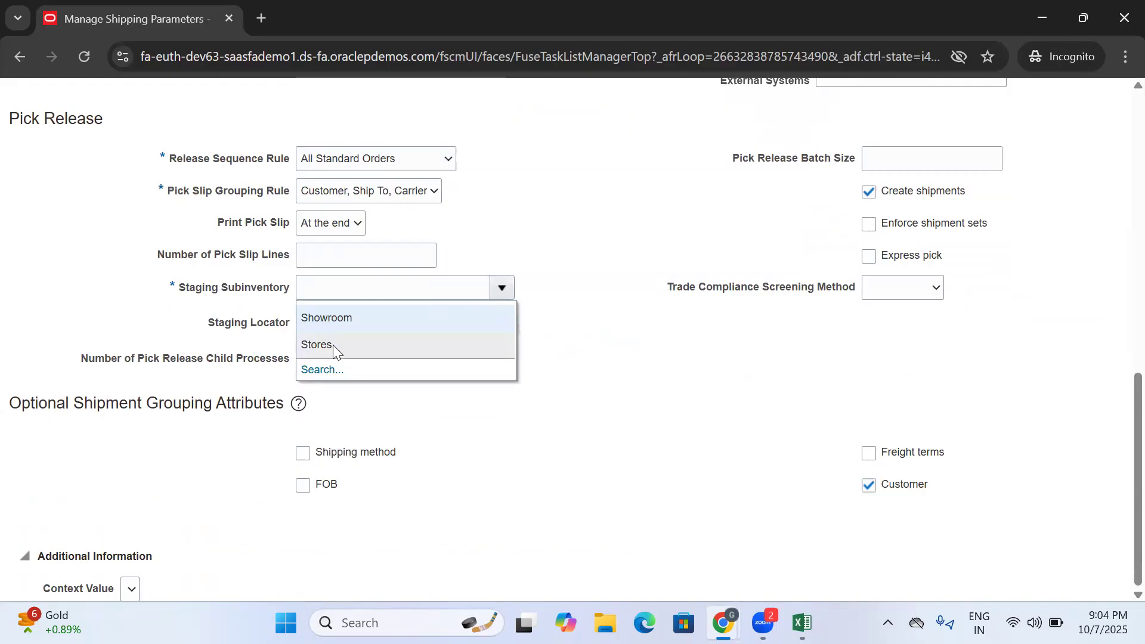
pyautogui.click(333, 346)
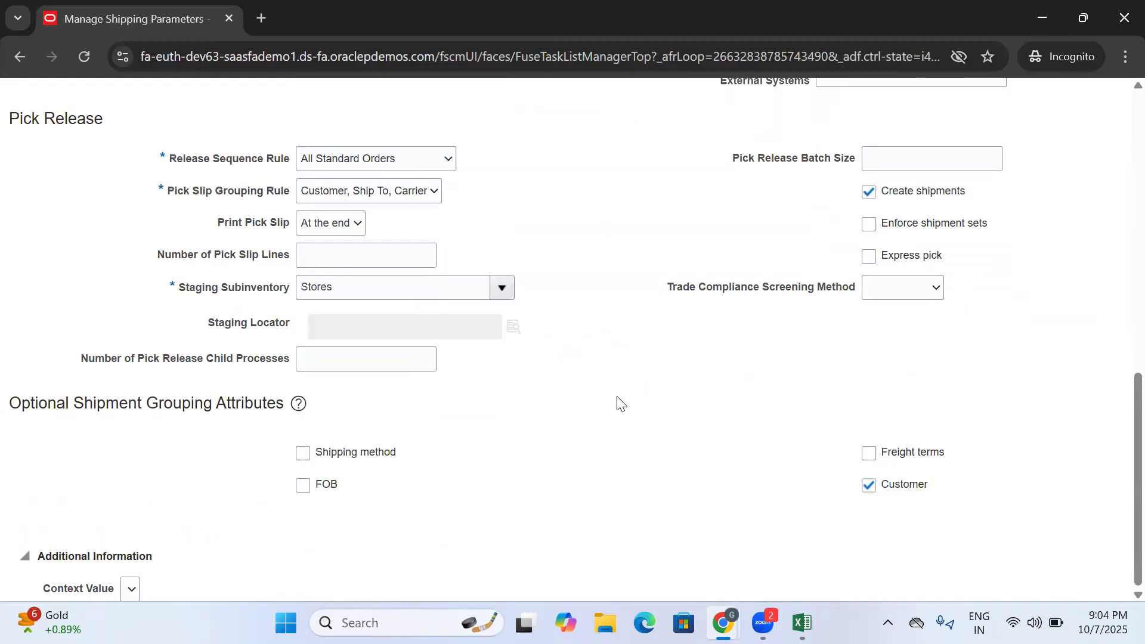
pyautogui.click(341, 356)
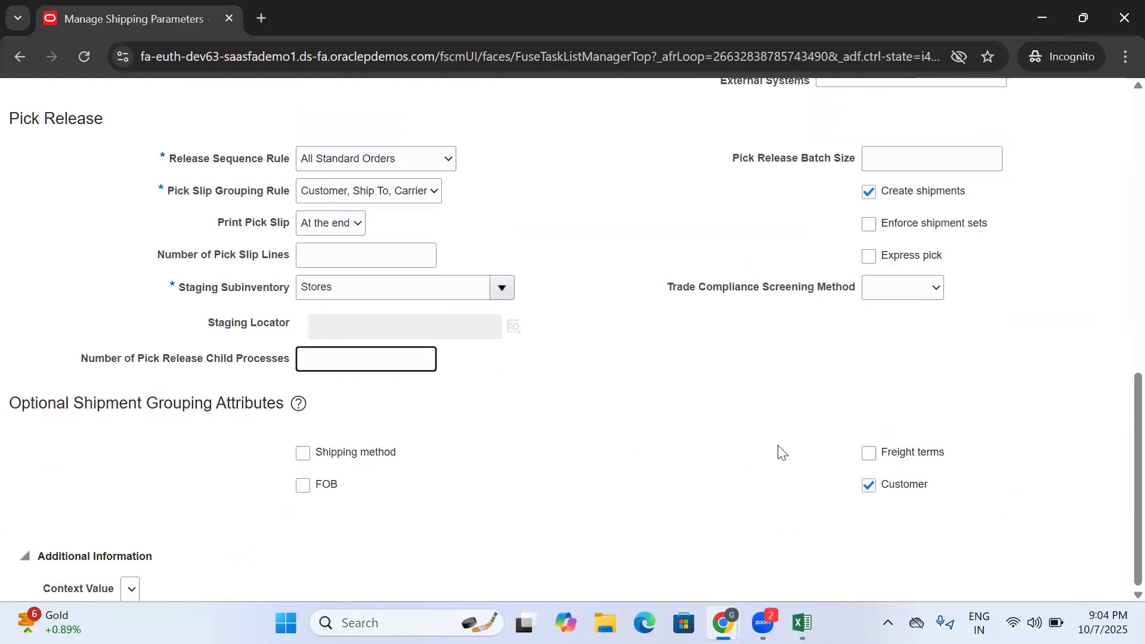
# - Review the completed general and pick release settings and save the shipping parameters for IKEA_HYD_INV
pyautogui.scroll(6, 780, 453)
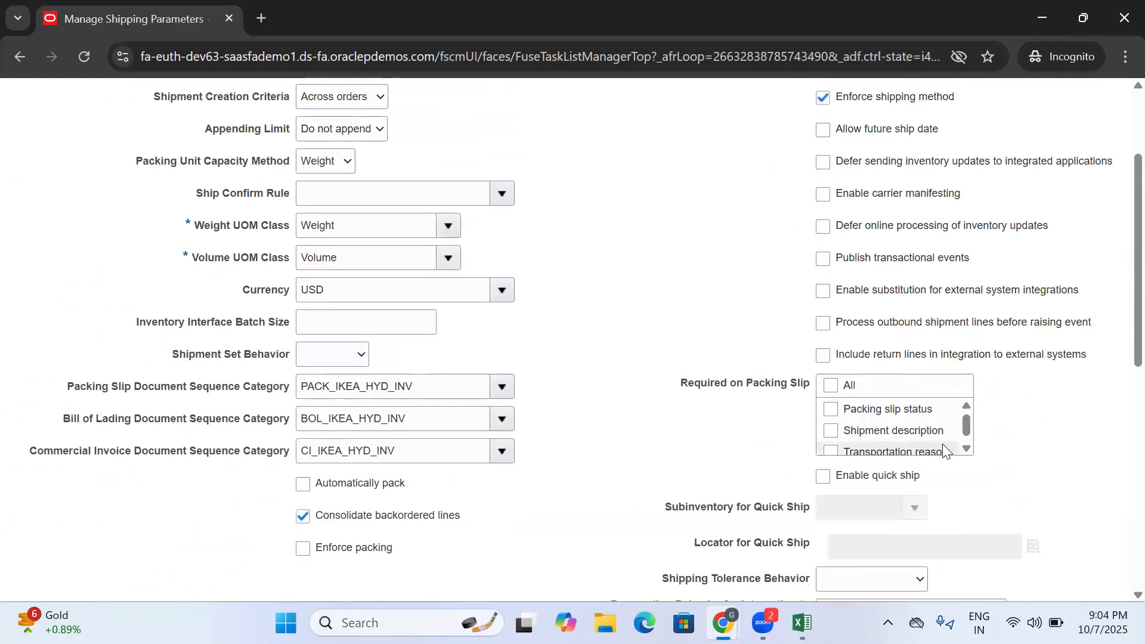
pyautogui.scroll(-4, 948, 441)
pyautogui.scroll(-1, 949, 438)
pyautogui.scroll(-1, 958, 436)
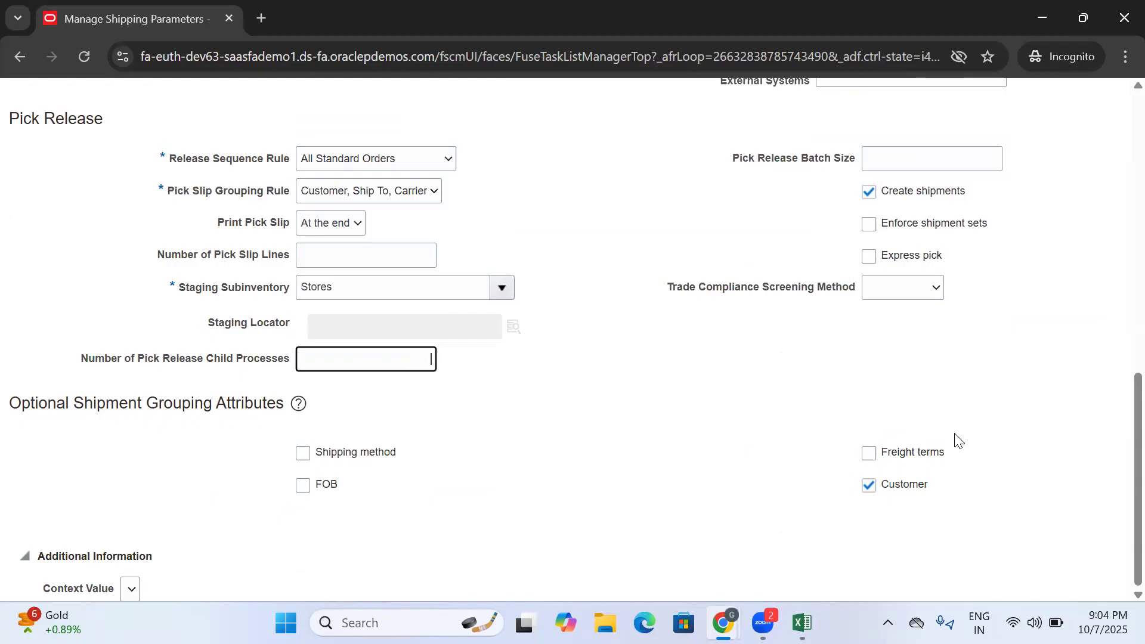
pyautogui.scroll(8, 952, 441)
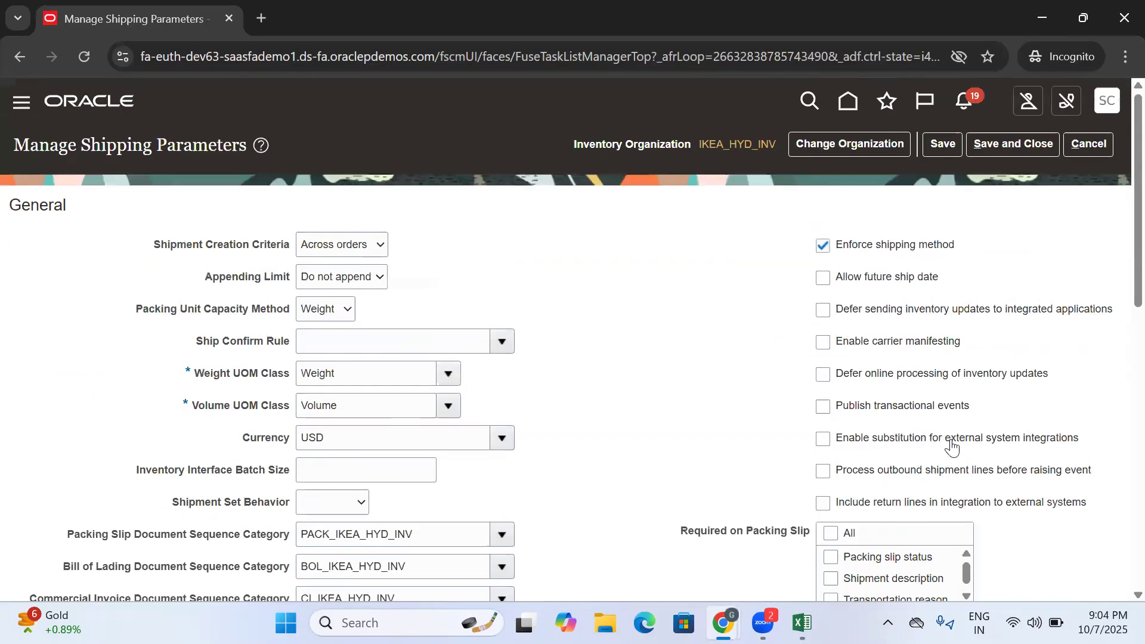
pyautogui.click(940, 142)
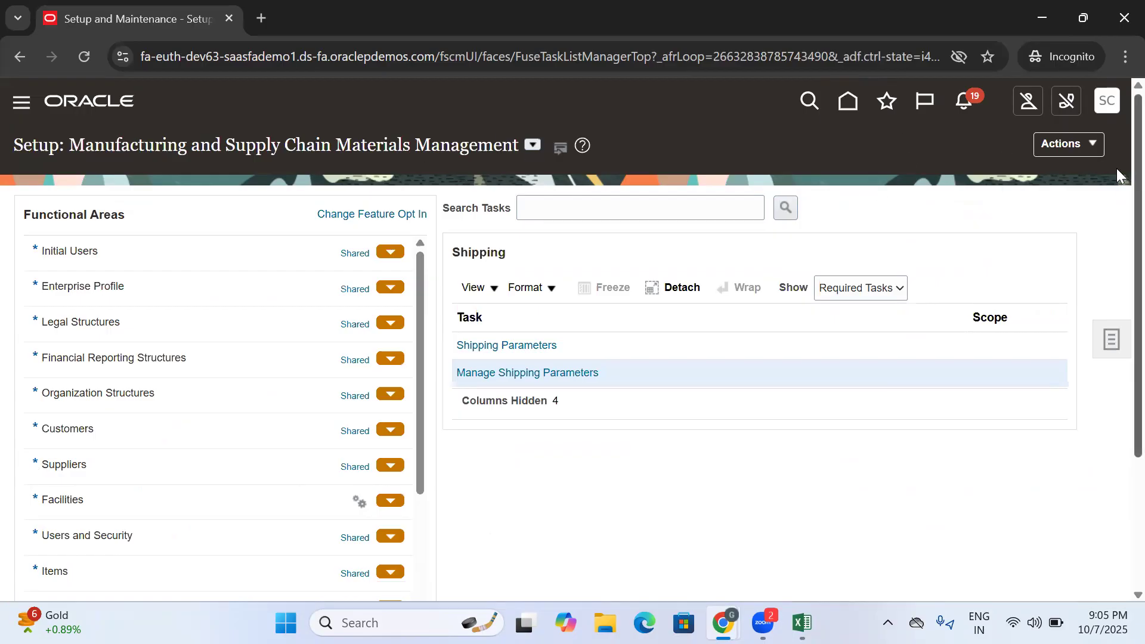
# - Find the Manage Interorganization Parameters task in the Inventory Management functional area and copy its name
pyautogui.scroll(-3, 1116, 173)
pyautogui.click(124, 526)
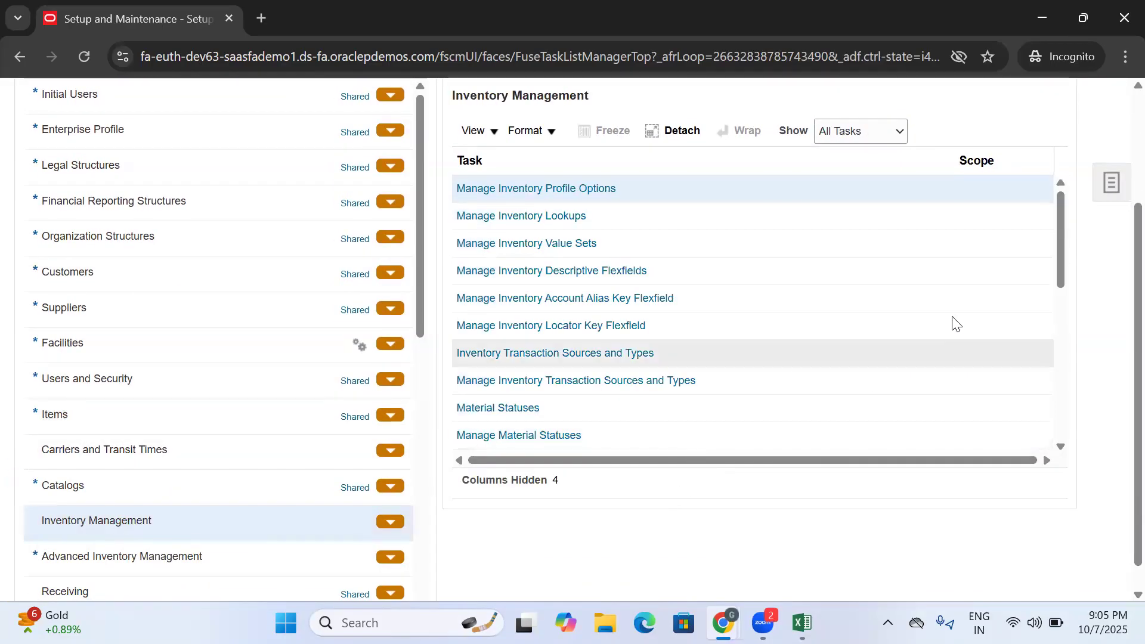
pyautogui.scroll(-5, 1060, 298)
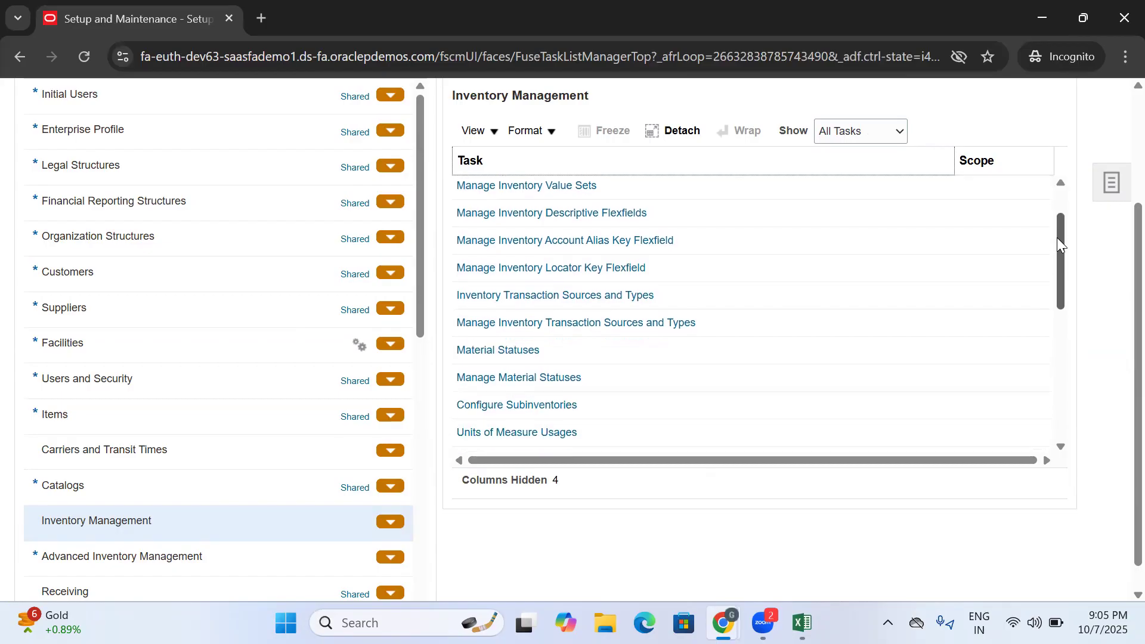
pyautogui.scroll(-2, 1058, 322)
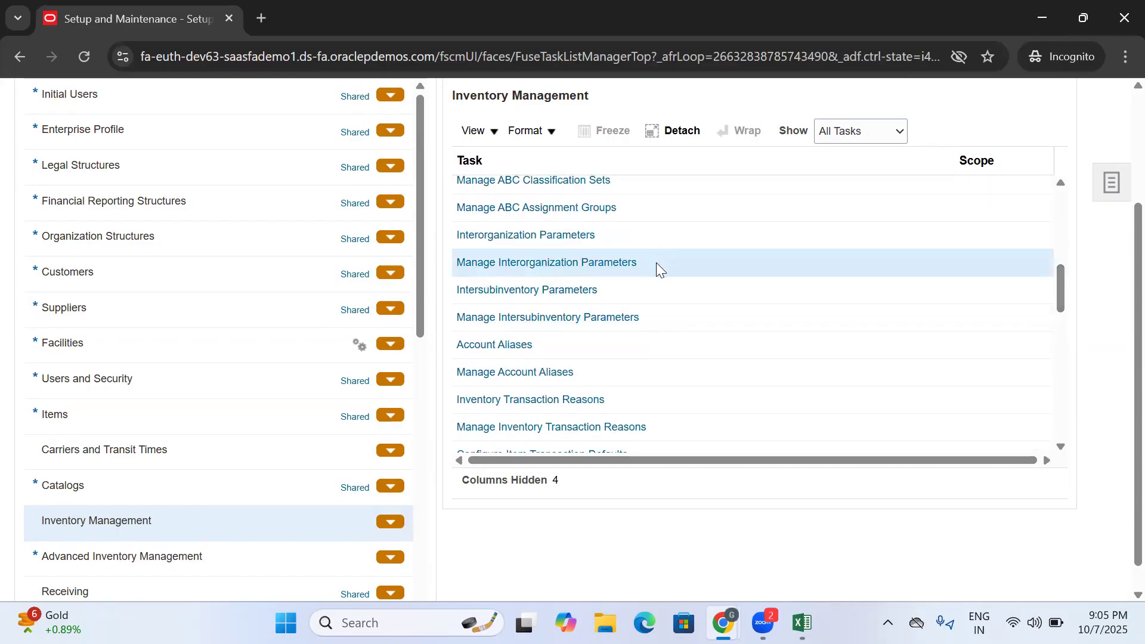
pyautogui.moveTo(644, 266); pyautogui.dragTo(454, 269)
pyautogui.hotkey('ctrl', 'c')
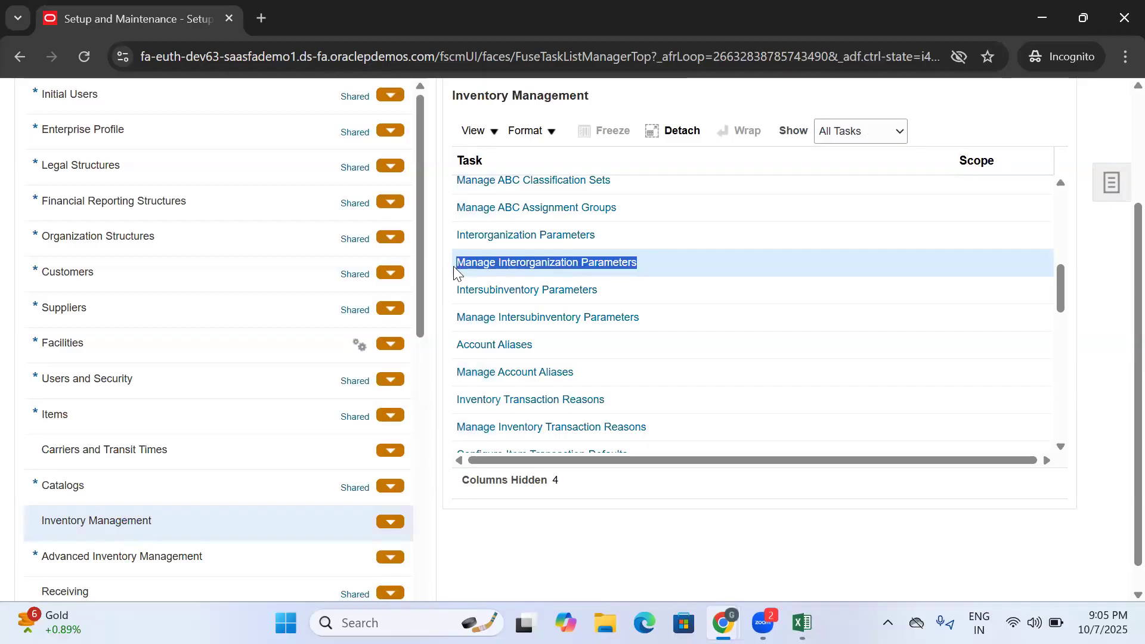
# - Switch to the Excel training document, paste "Manage Interorganization Parameters" into C298 and remove its hyperlink
pyautogui.click(802, 622)
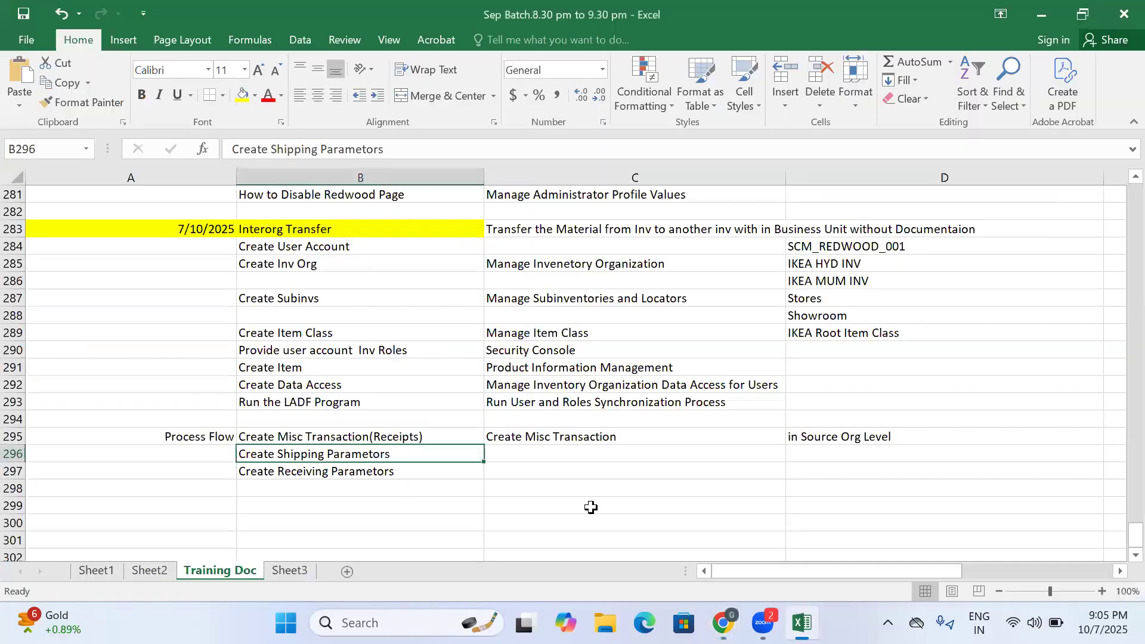
pyautogui.click(356, 486)
pyautogui.click(527, 483)
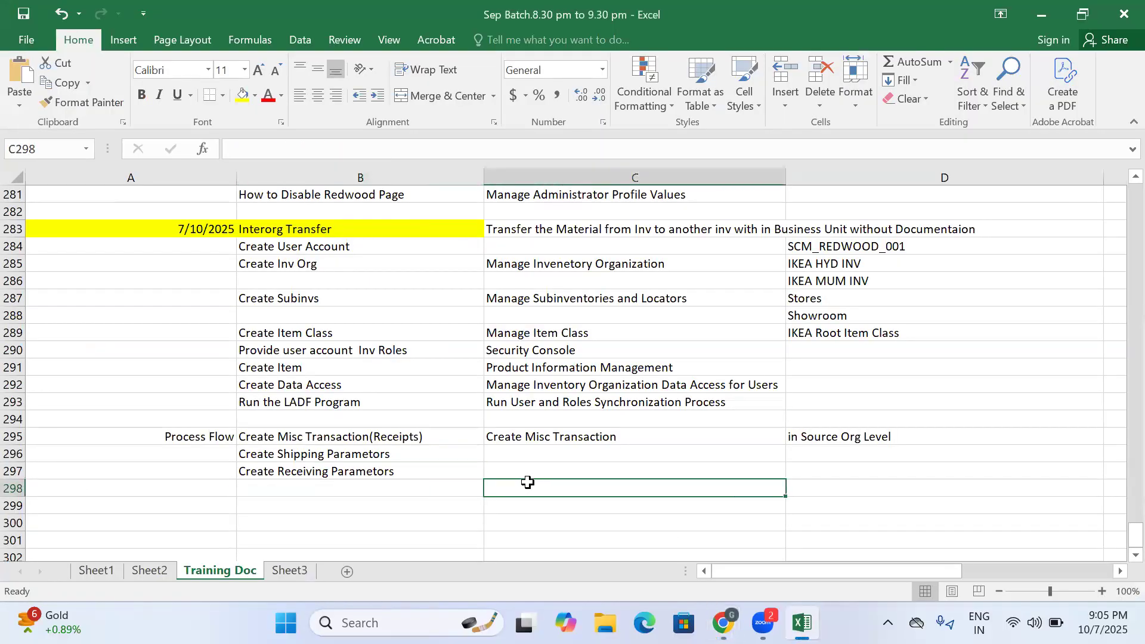
pyautogui.hotkey('ctrl', 'v')
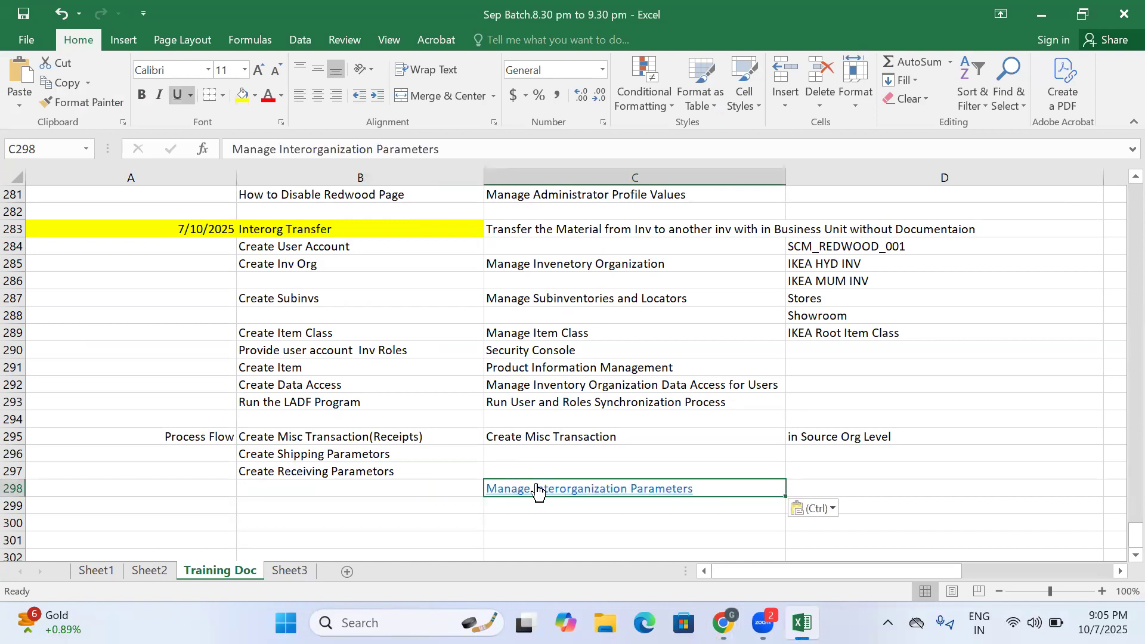
pyautogui.rightClick(536, 489)
pyautogui.click(552, 476)
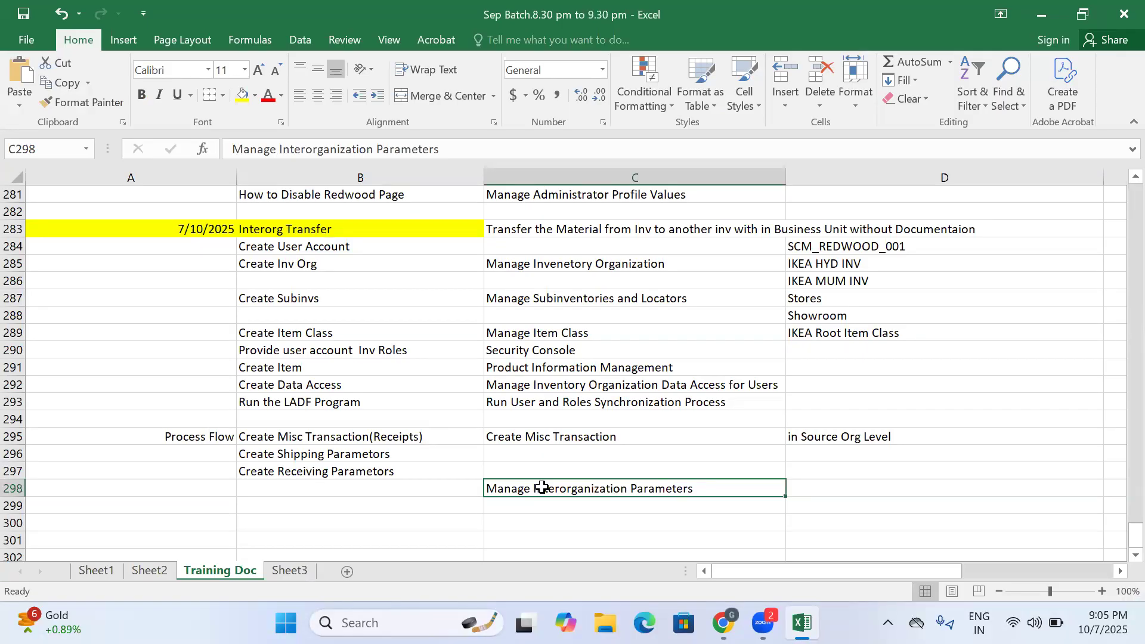
pyautogui.click(576, 500)
pyautogui.click(571, 489)
# - Enter "Manage Shipping Parametors" in C296 as the task for creating shipping parameters
pyautogui.click(510, 452)
pyautogui.click(354, 458)
pyautogui.click(516, 451)
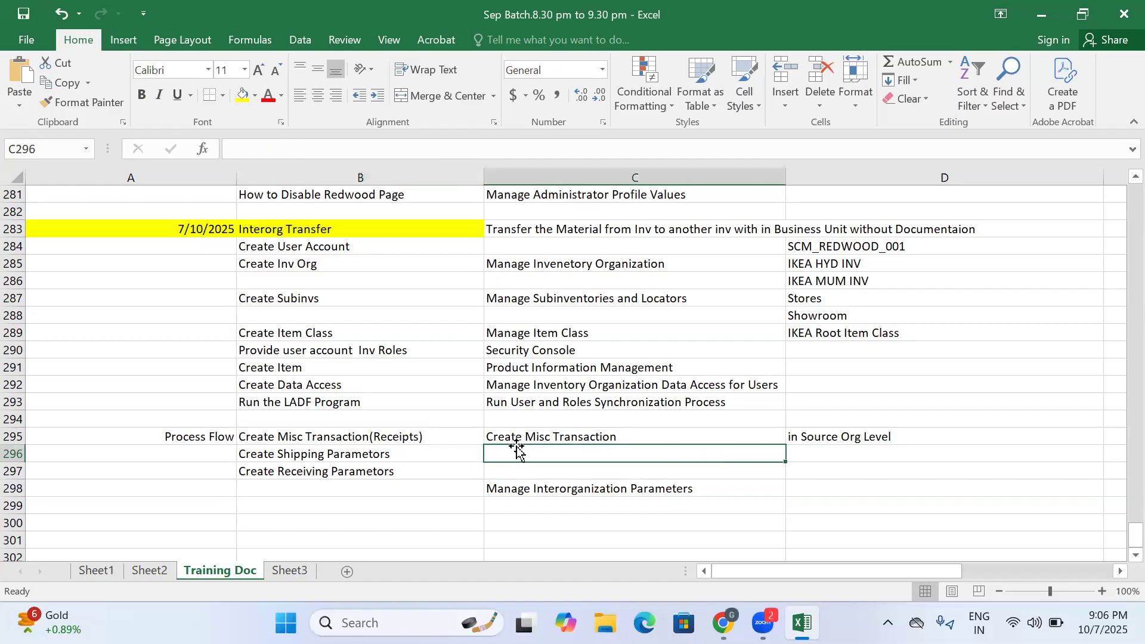
pyautogui.write('Manage ')
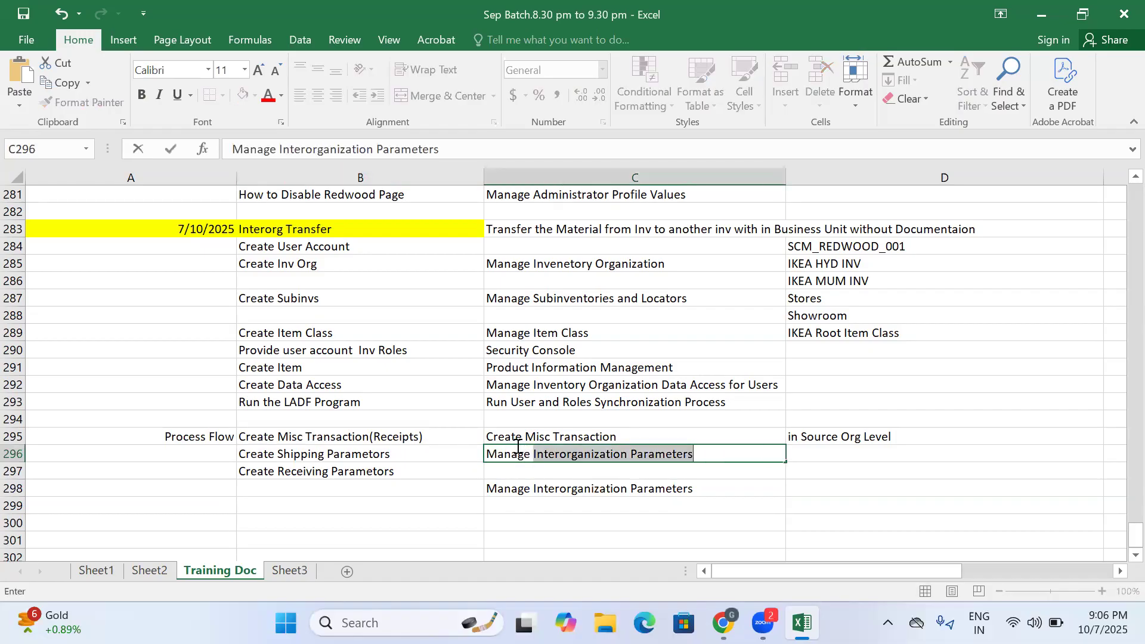
pyautogui.write('Shippinmg')
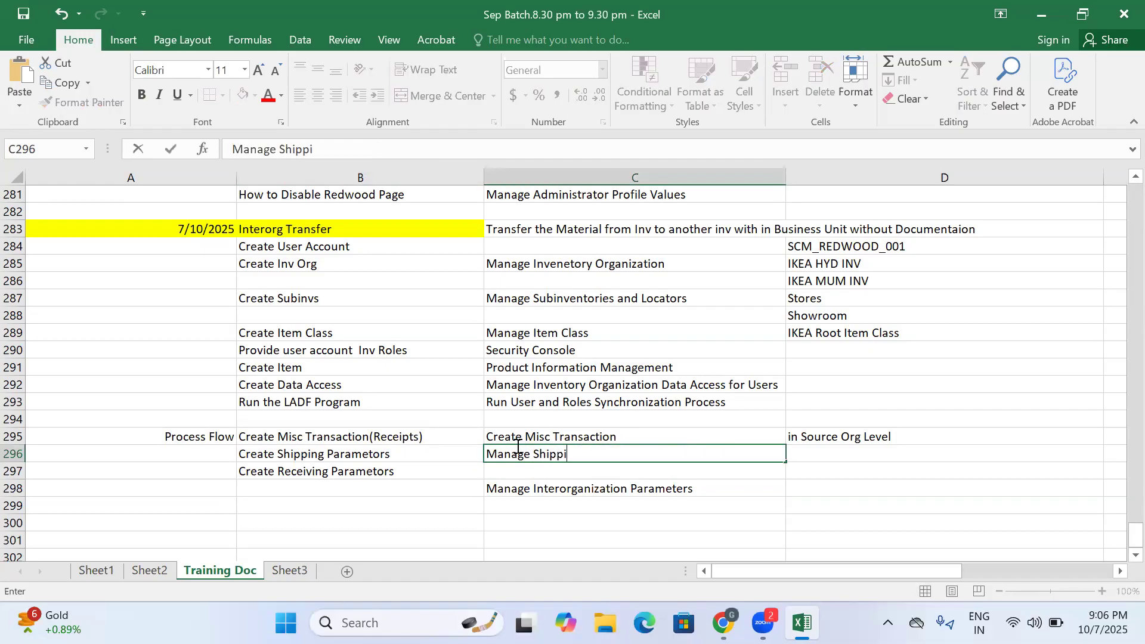
pyautogui.press('BackSpace')
pyautogui.press('BackSpace')
pyautogui.press('BackSpace')
pyautogui.write('g Parameyro')
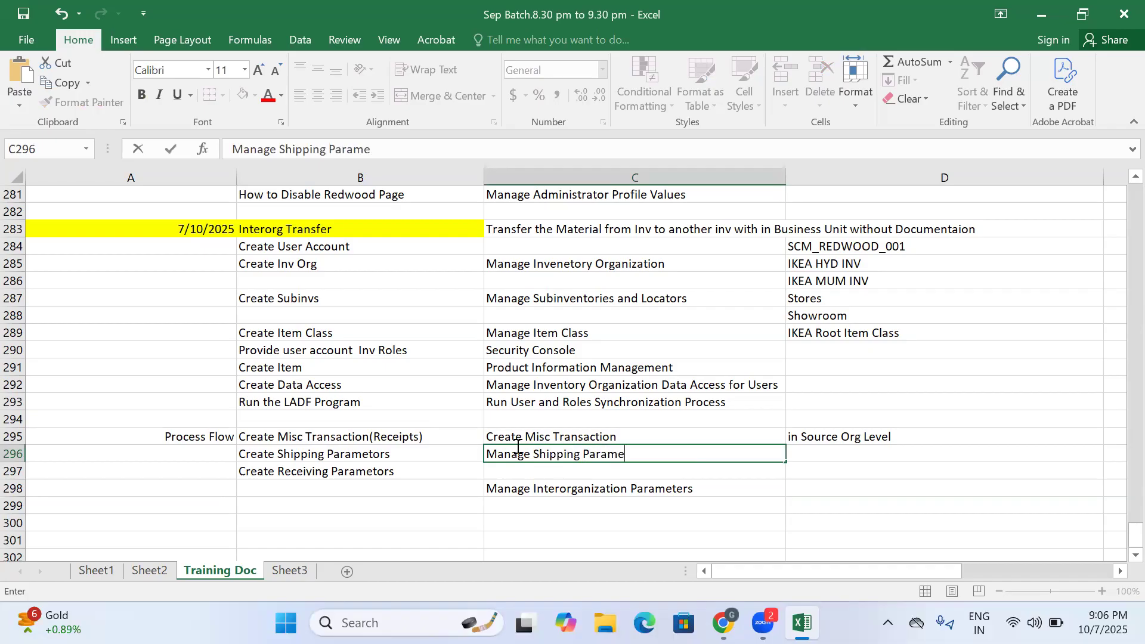
pyautogui.press('BackSpace')
pyautogui.press('BackSpace')
pyautogui.press('BackSpace')
pyautogui.press('BackSpace')
pyautogui.write('etors')
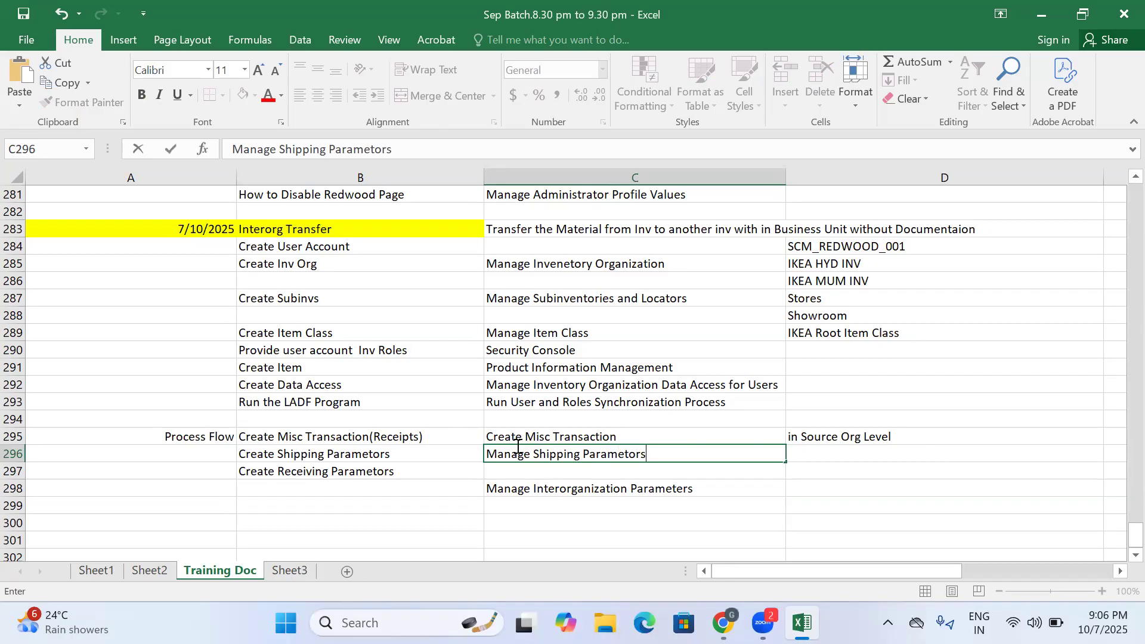
# - Enter "Manage Receiving Parametord" in C297 as the task for creating receiving parameters
pyautogui.click(544, 471)
pyautogui.write('Manage Receiving OPara')
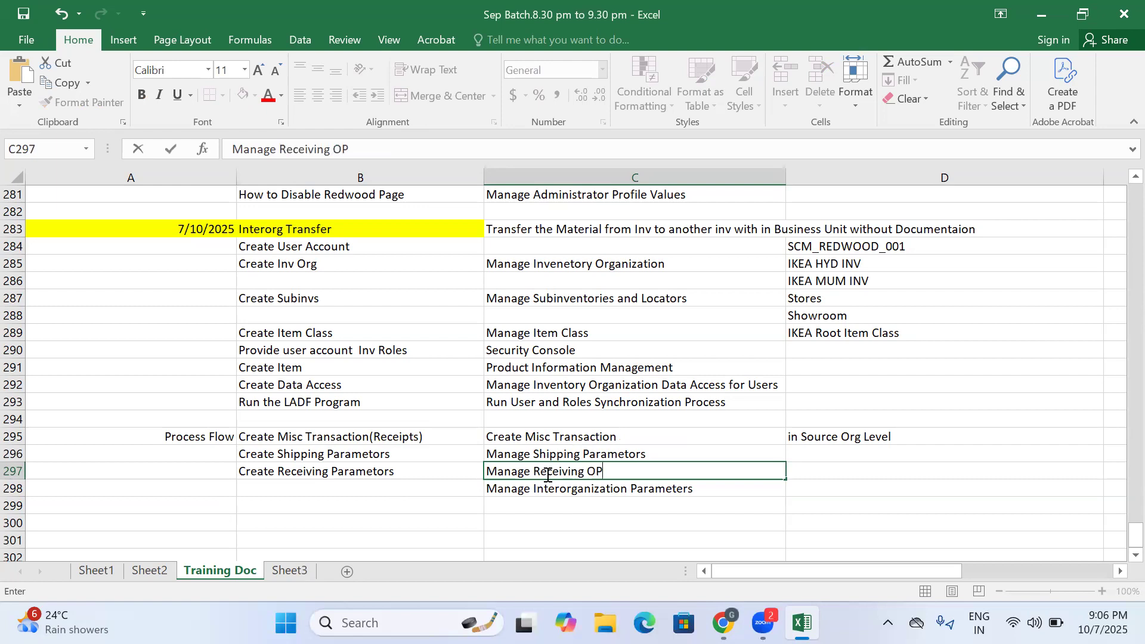
pyautogui.press('BackSpace')
pyautogui.press('BackSpace')
pyautogui.press('BackSpace')
pyautogui.press('BackSpace')
pyautogui.write('Parametord')
pyautogui.press('Return')
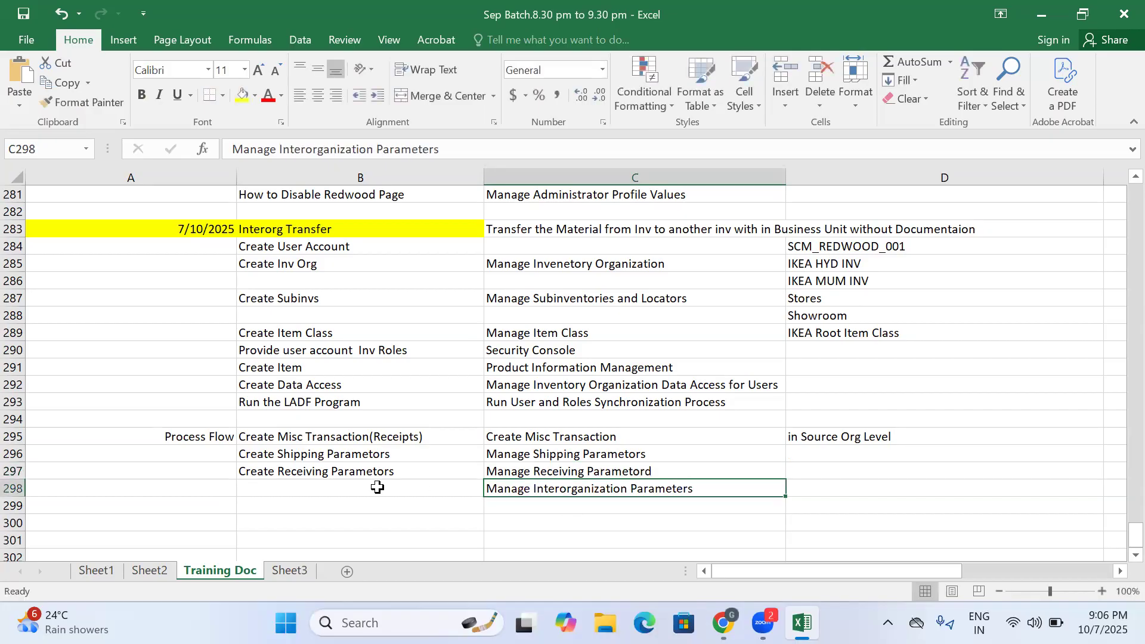
# - Enter the process step "Create Interor Tranfer Relation" in B298, beside the interorganization parameters task
pyautogui.click(380, 488)
pyautogui.write('Create Interor Trabsfer')
pyautogui.press('BackSpace')
pyautogui.press('BackSpace')
pyautogui.press('BackSpace')
pyautogui.press('BackSpace')
pyautogui.press('BackSpace')
pyautogui.press('BackSpace')
pyautogui.write('nfer Relationj')
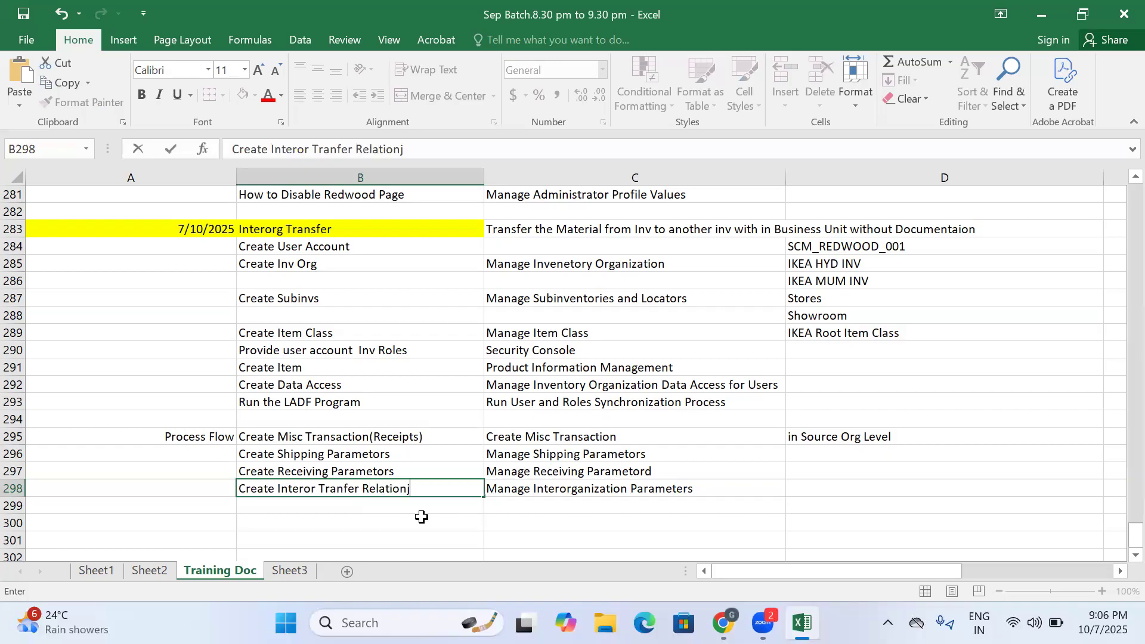
pyautogui.press('Return')
pyautogui.click(530, 489)
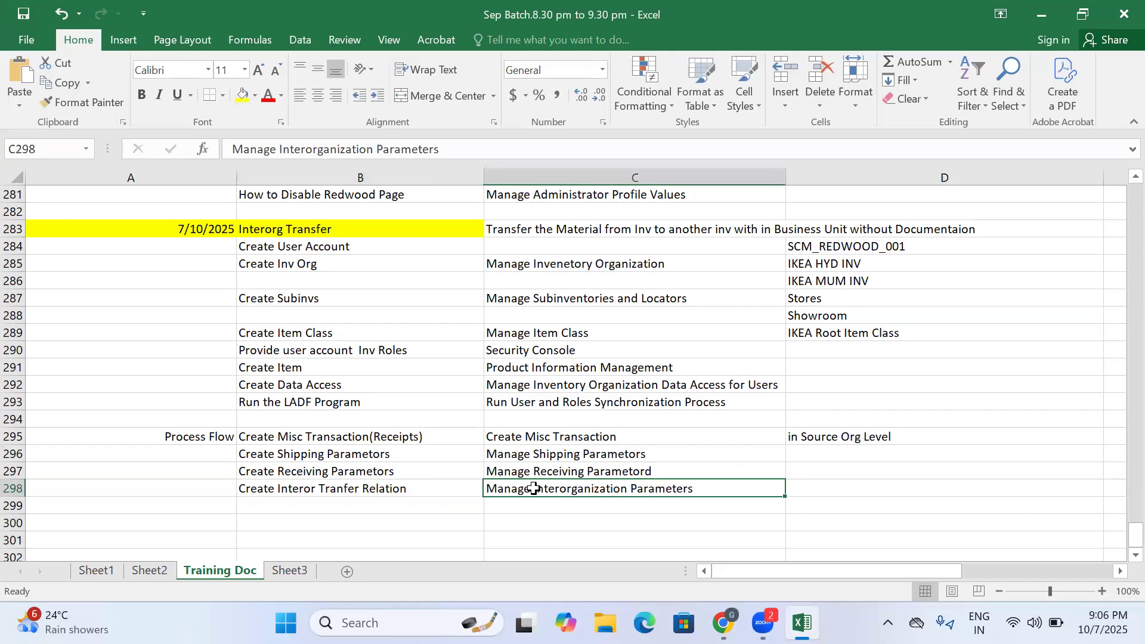
# - Switch back to Oracle Setup and Maintenance and open the Manage Interorganization Parameters task under Inventory Management
pyautogui.moveTo(722, 622)
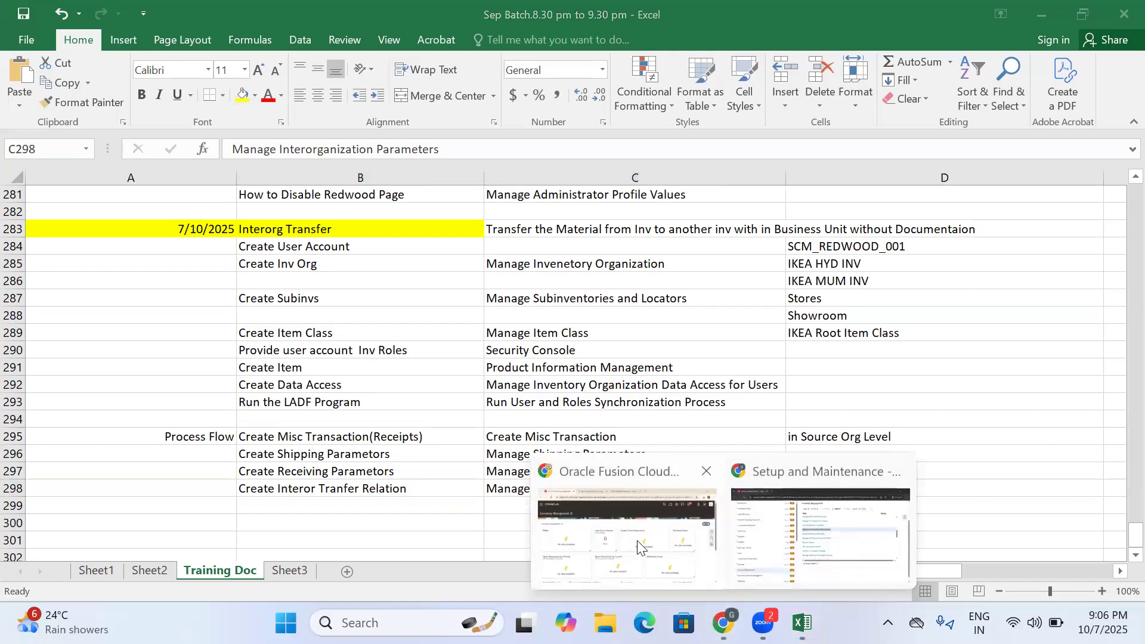
pyautogui.click(820, 534)
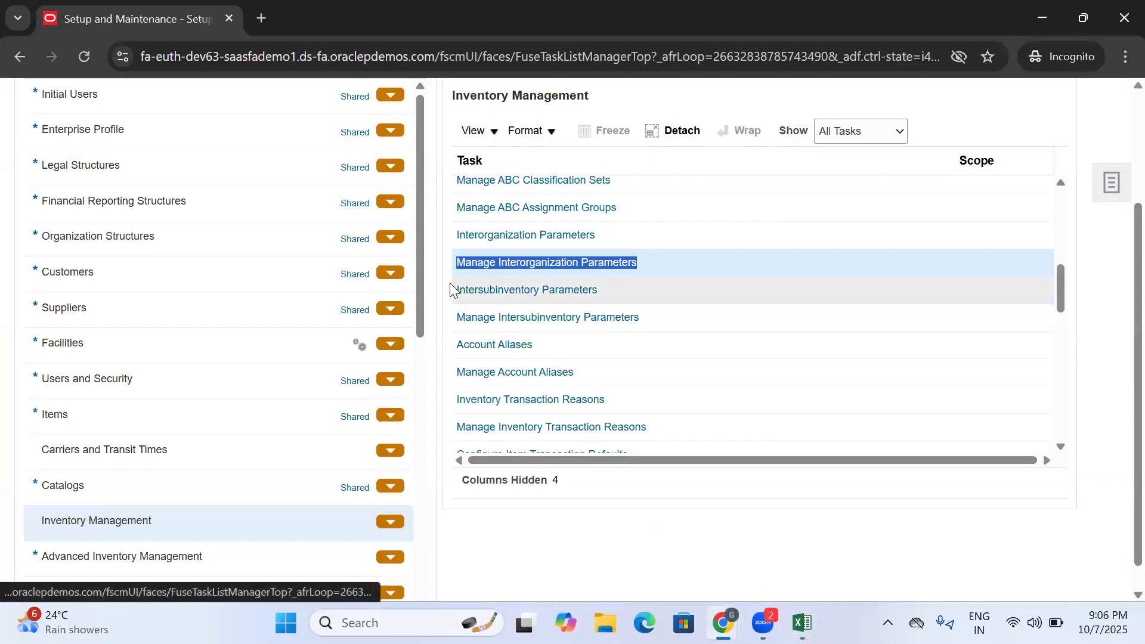
pyautogui.scroll(3, 179, 268)
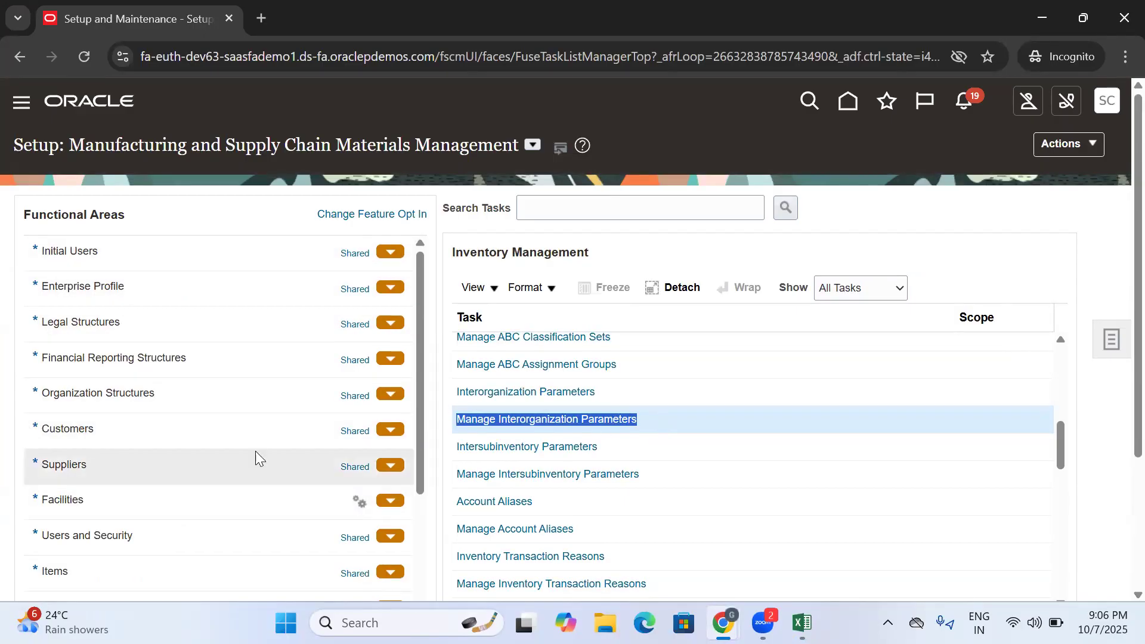
pyautogui.scroll(-3, 256, 459)
pyautogui.moveTo(37, 499); pyautogui.dragTo(183, 498)
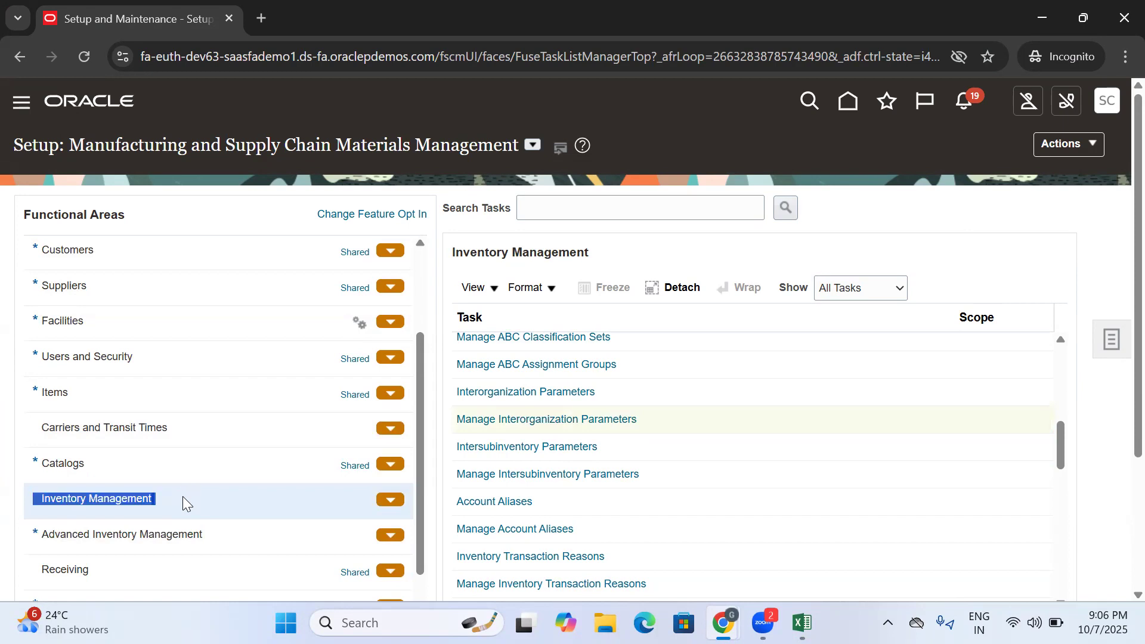
pyautogui.click(511, 419)
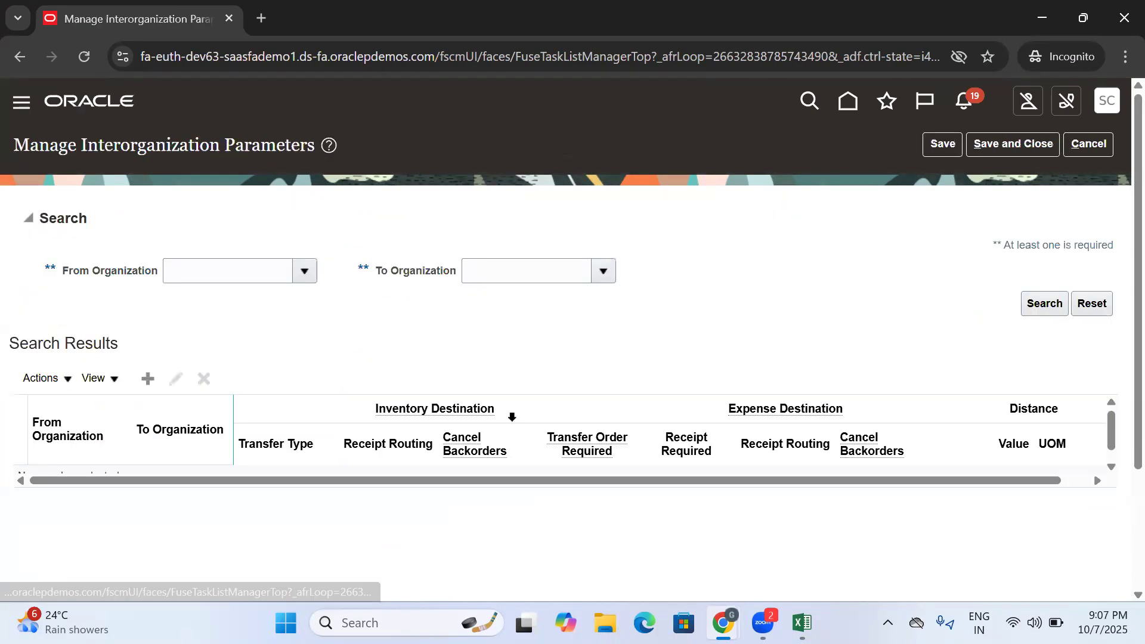
# - Create a new interorganization parameters record, search organizations for "IKEA" and set From Organization to IKEA_HYD_INV
pyautogui.click(176, 270)
pyautogui.click(486, 264)
pyautogui.click(205, 270)
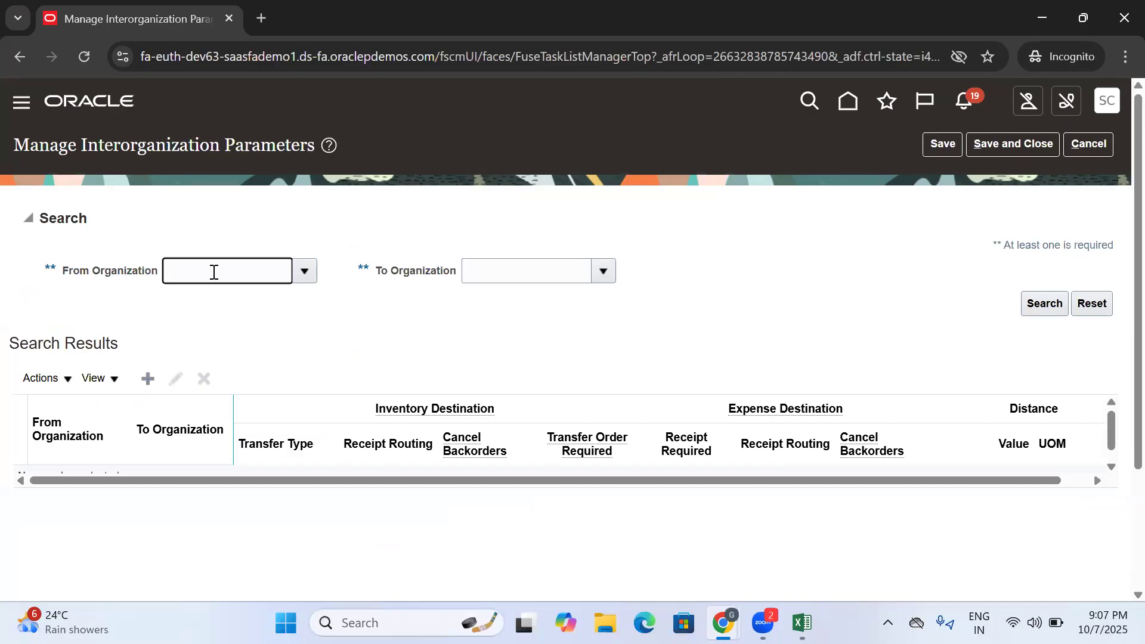
pyautogui.click(149, 380)
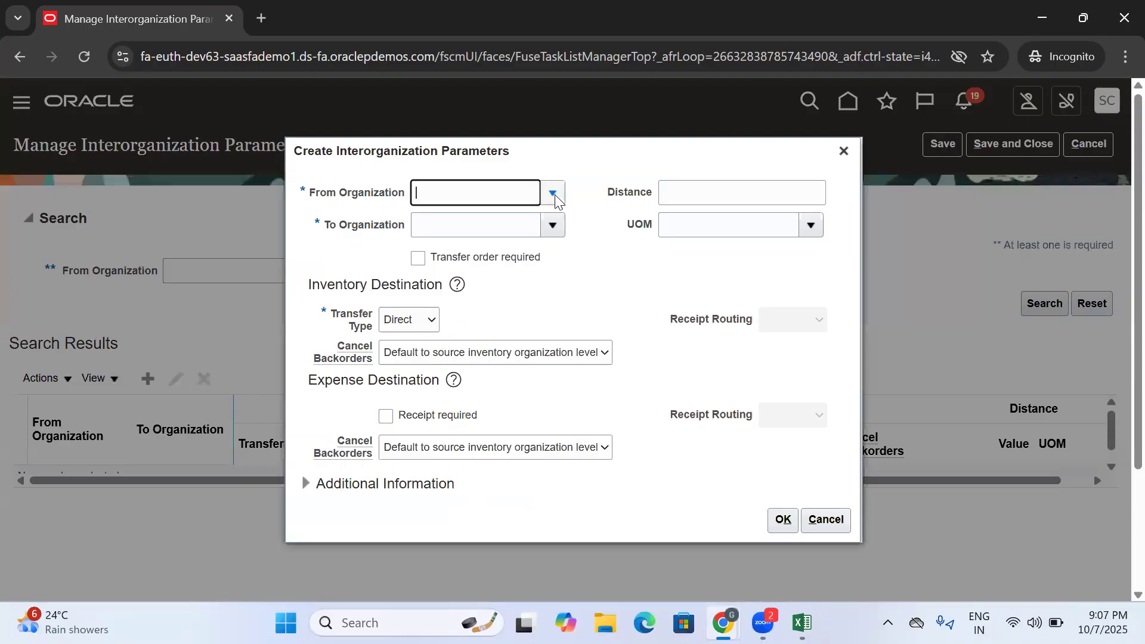
pyautogui.click(554, 194)
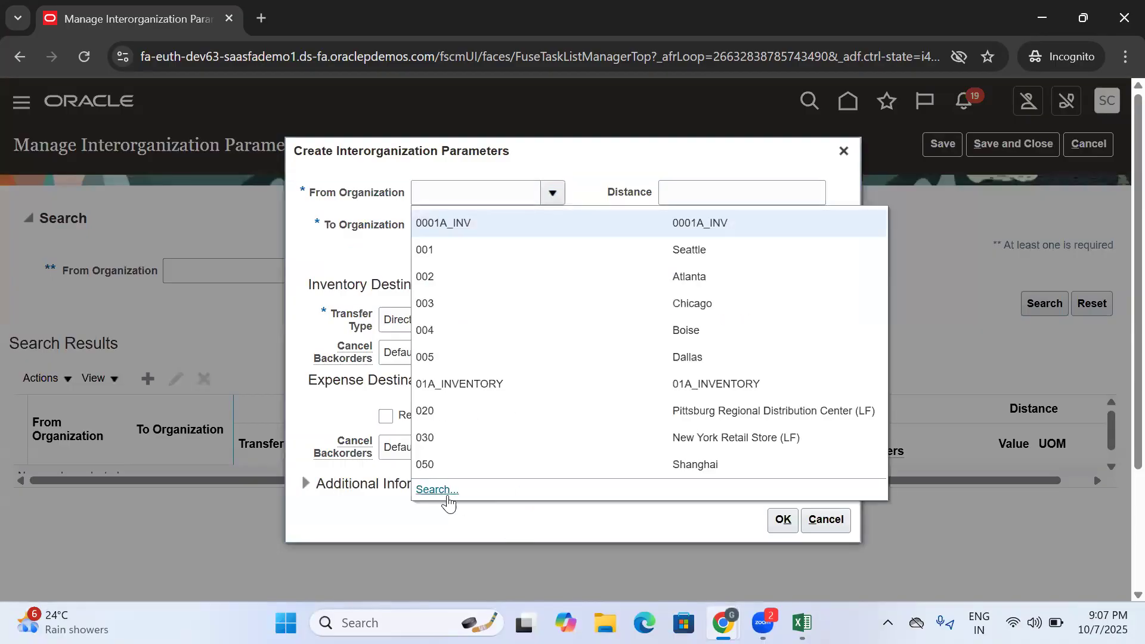
pyautogui.click(443, 498)
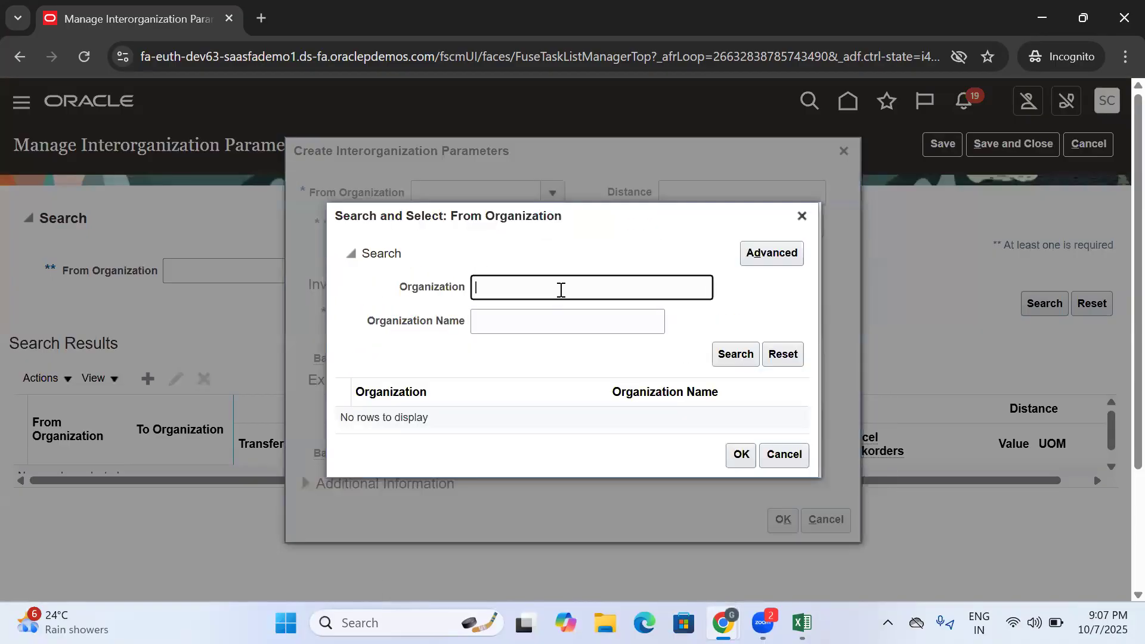
pyautogui.write('IKEA')
pyautogui.click(737, 353)
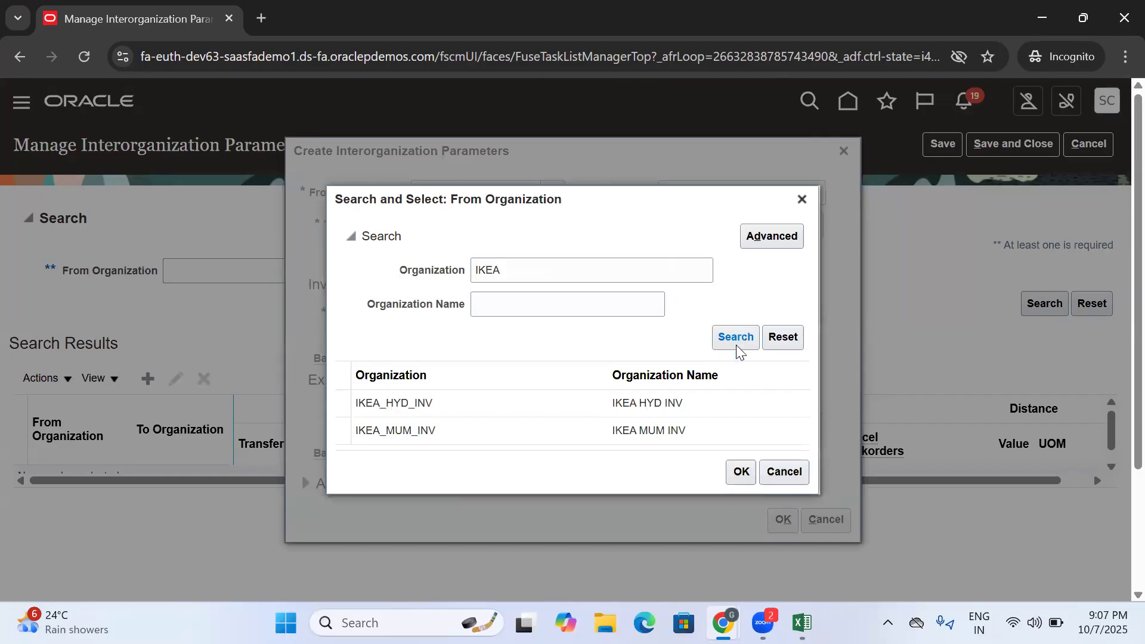
pyautogui.click(434, 411)
pyautogui.click(742, 475)
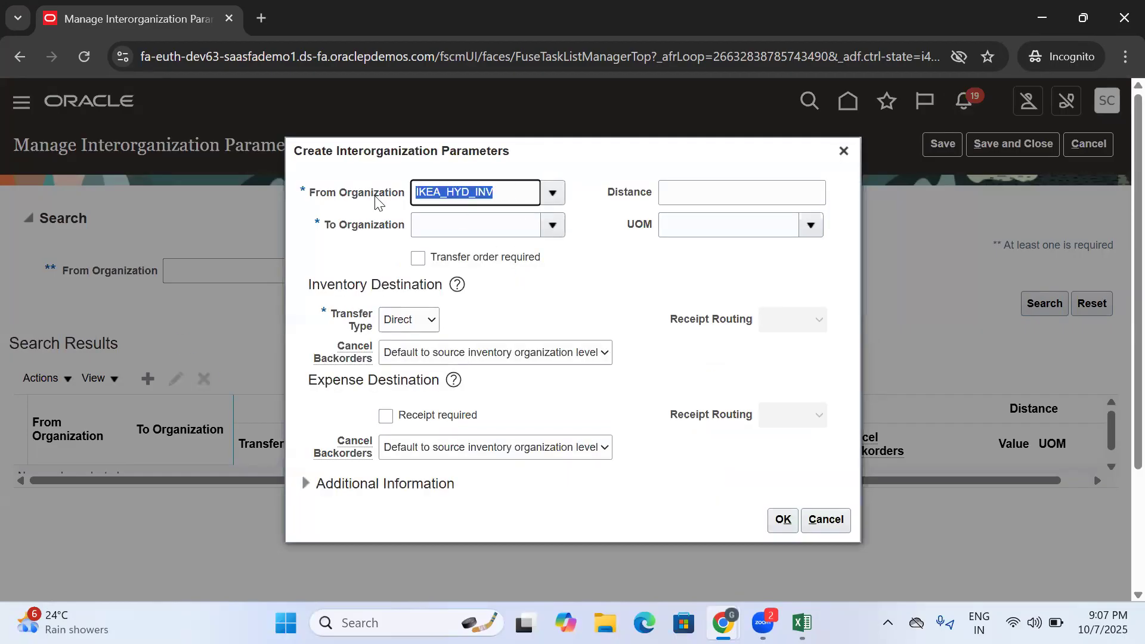
# - Search the destination organizations for "IKEA" and set To Organization to IKEA_MUM_INV
pyautogui.click(553, 224)
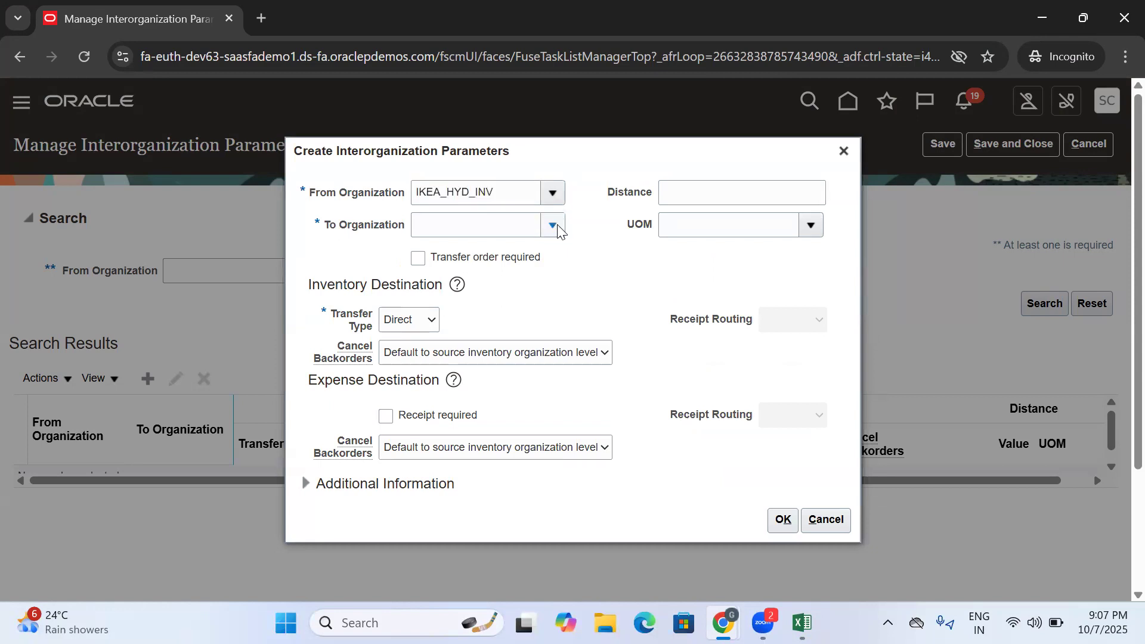
pyautogui.click(435, 520)
pyautogui.click(582, 288)
pyautogui.write('IKEA')
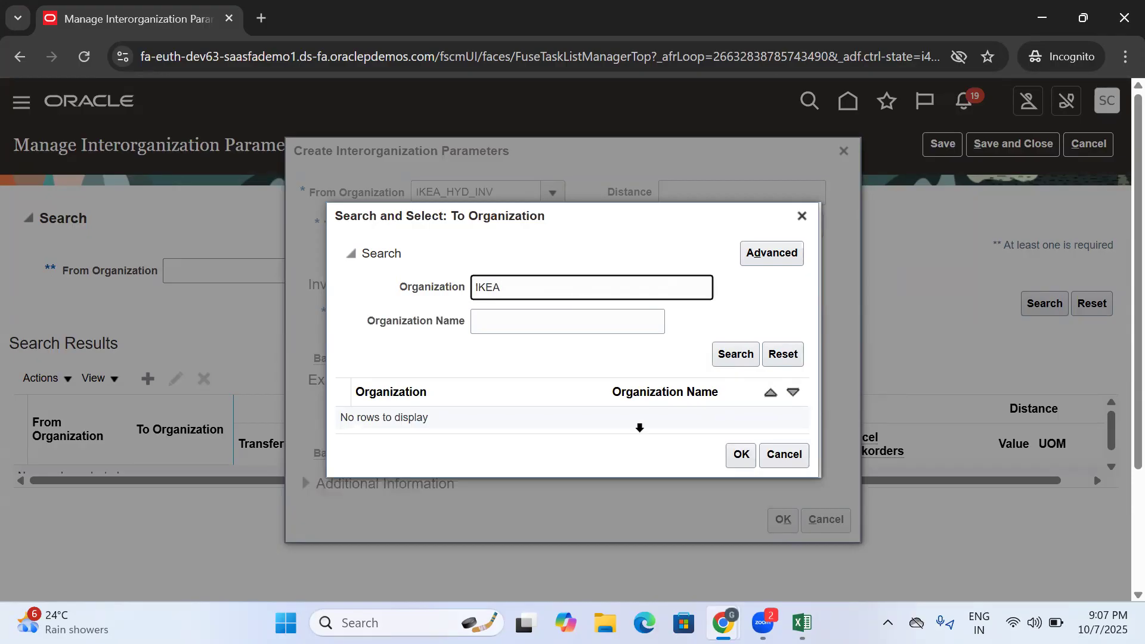
pyautogui.click(734, 353)
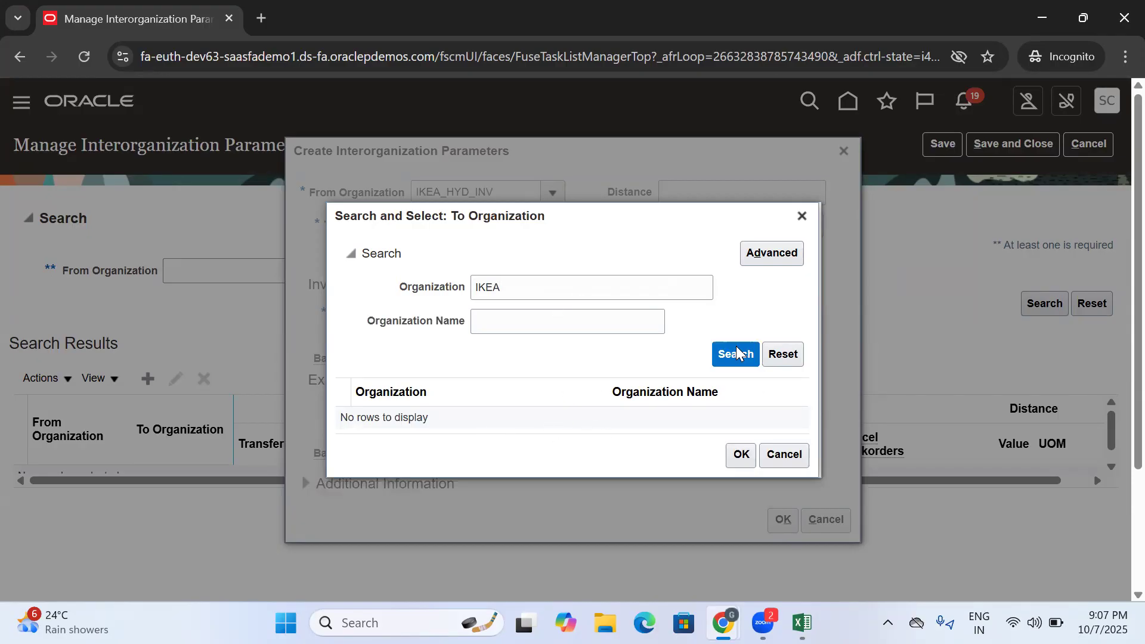
pyautogui.click(740, 458)
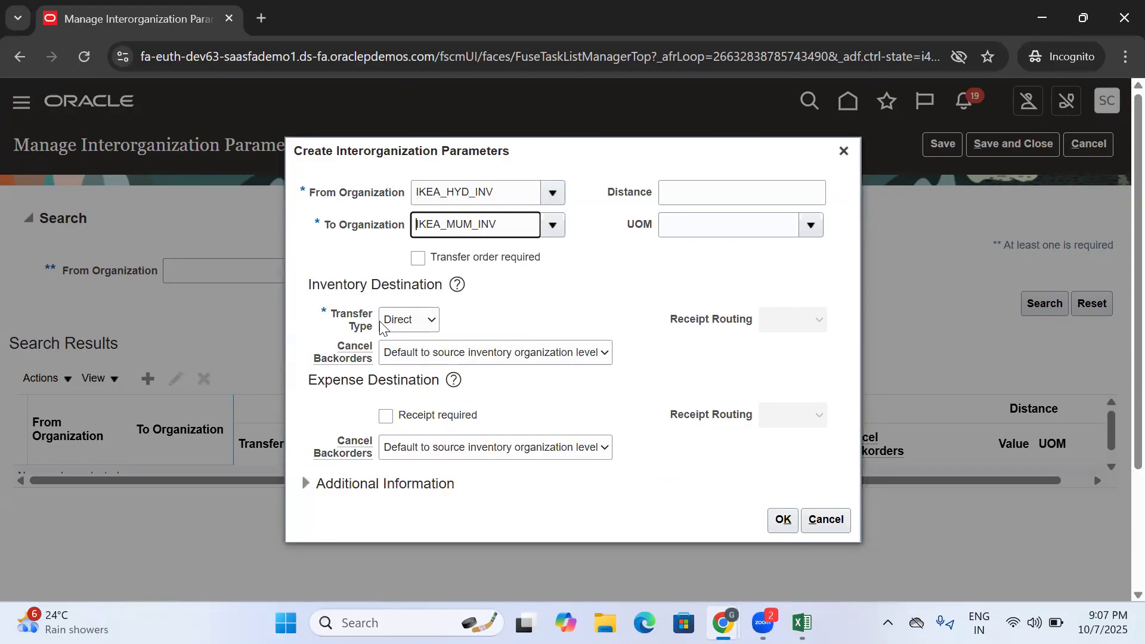
# - Review the inventory destination transfer types and choose Direct as the Transfer Type
pyautogui.moveTo(331, 312); pyautogui.dragTo(380, 326)
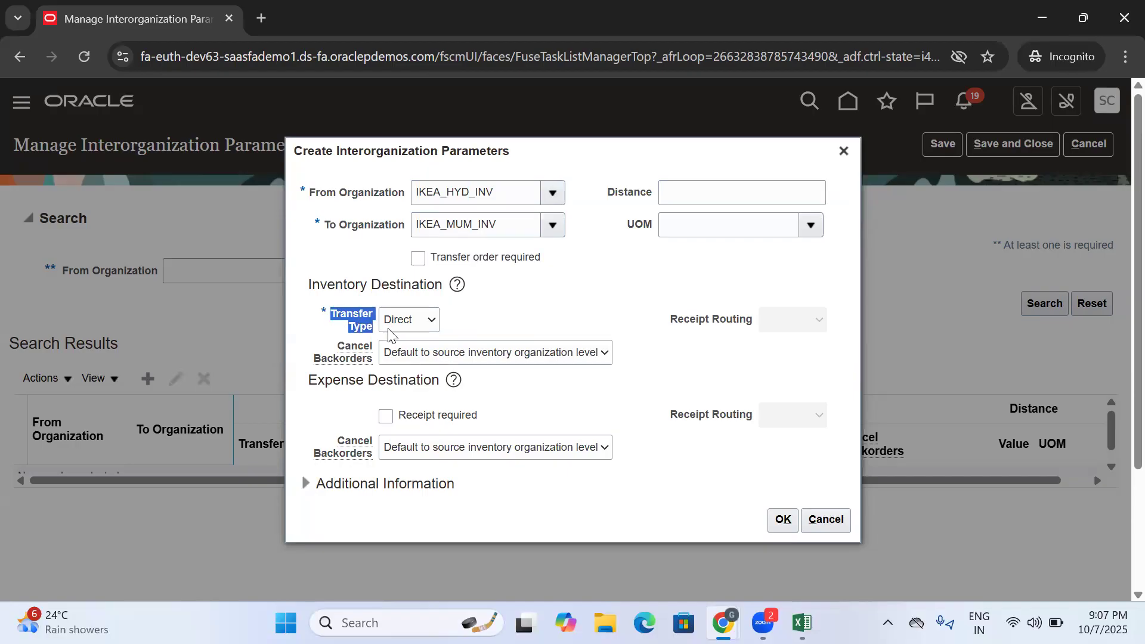
pyautogui.click(423, 327)
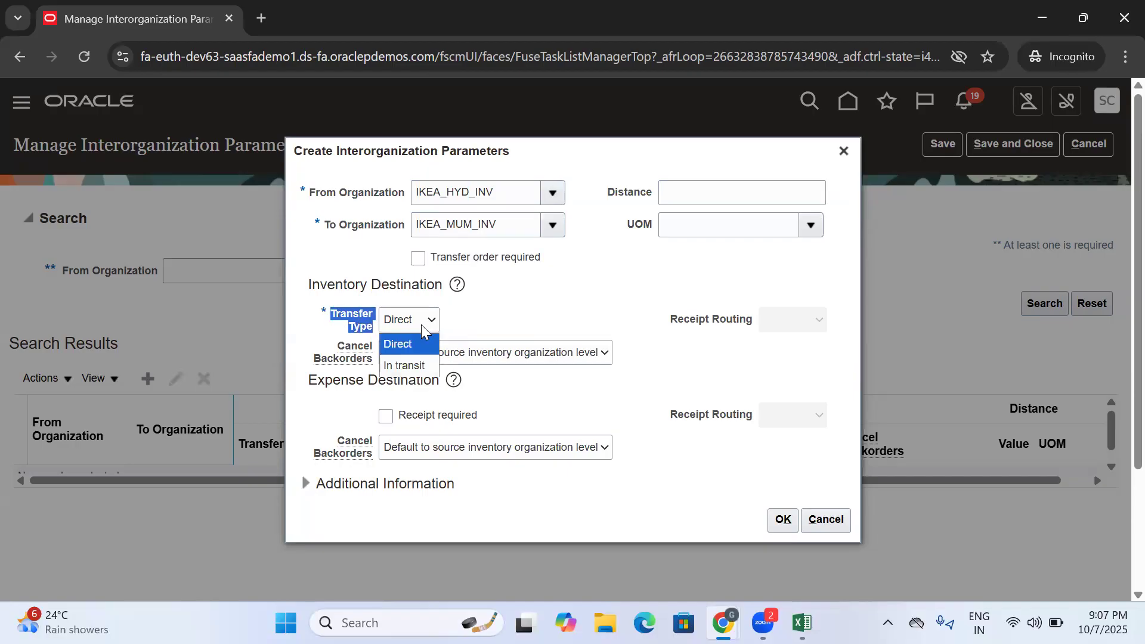
pyautogui.click(398, 351)
pyautogui.click(532, 310)
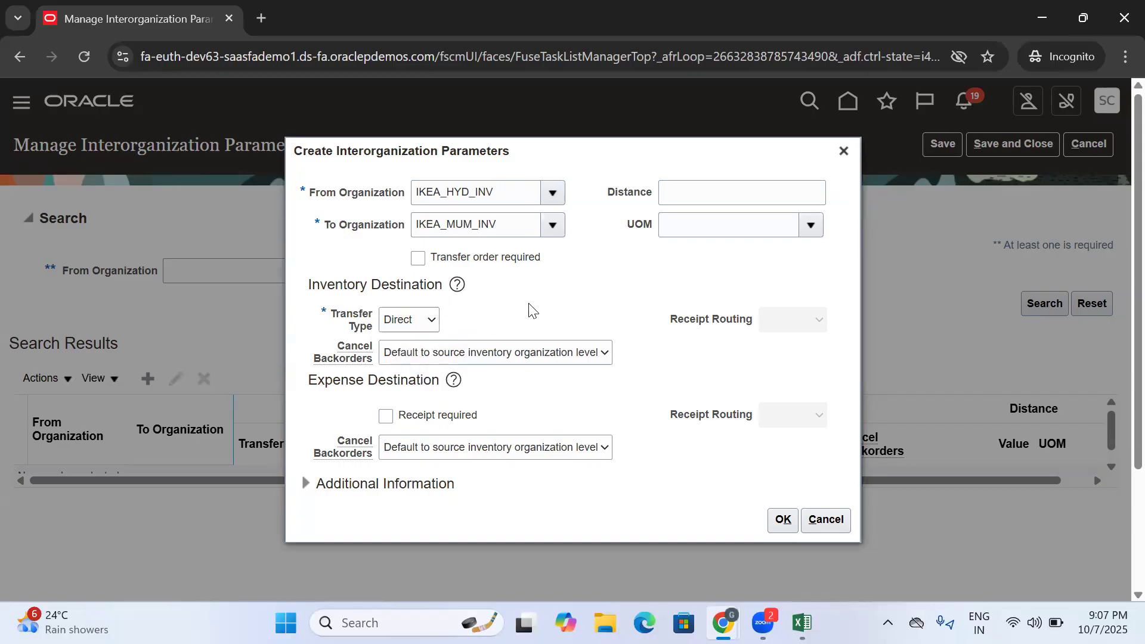
# - Examine the Transfer order required option for the new interorganization parameters record
pyautogui.click(418, 321)
pyautogui.click(465, 307)
pyautogui.doubleClick(448, 260)
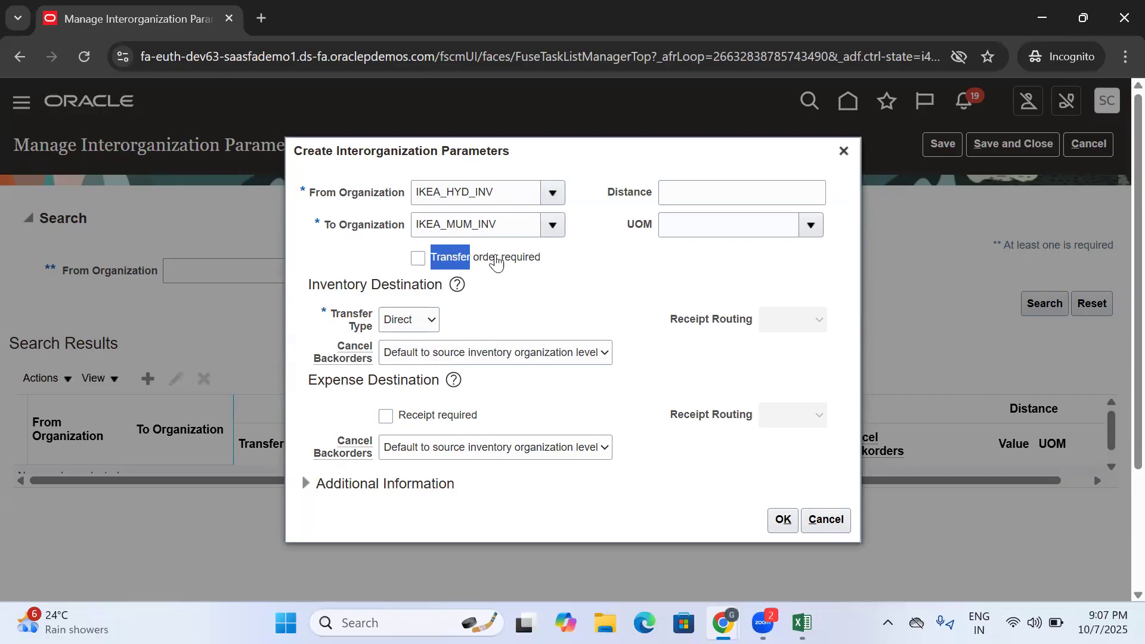
pyautogui.click(497, 262)
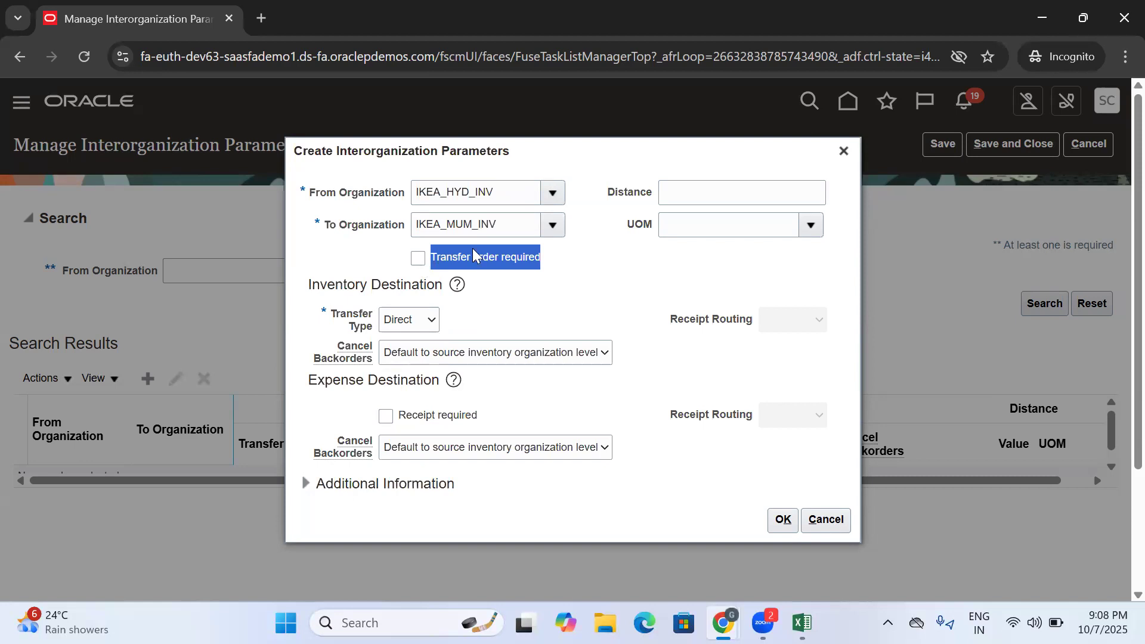
pyautogui.click(585, 272)
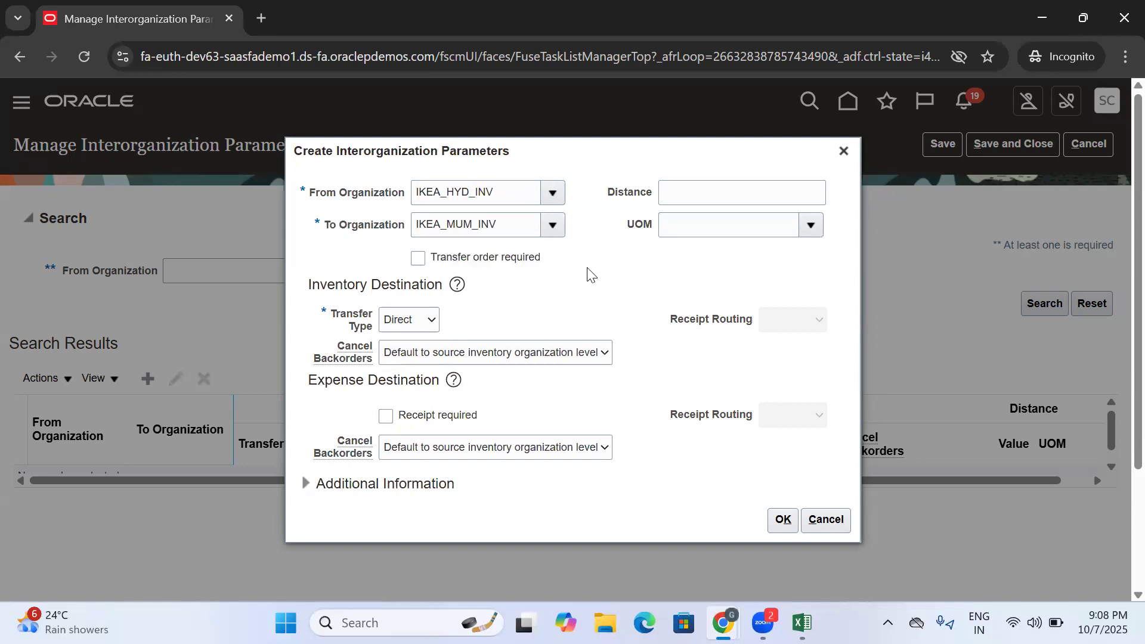
pyautogui.moveTo(581, 271); pyautogui.dragTo(440, 275)
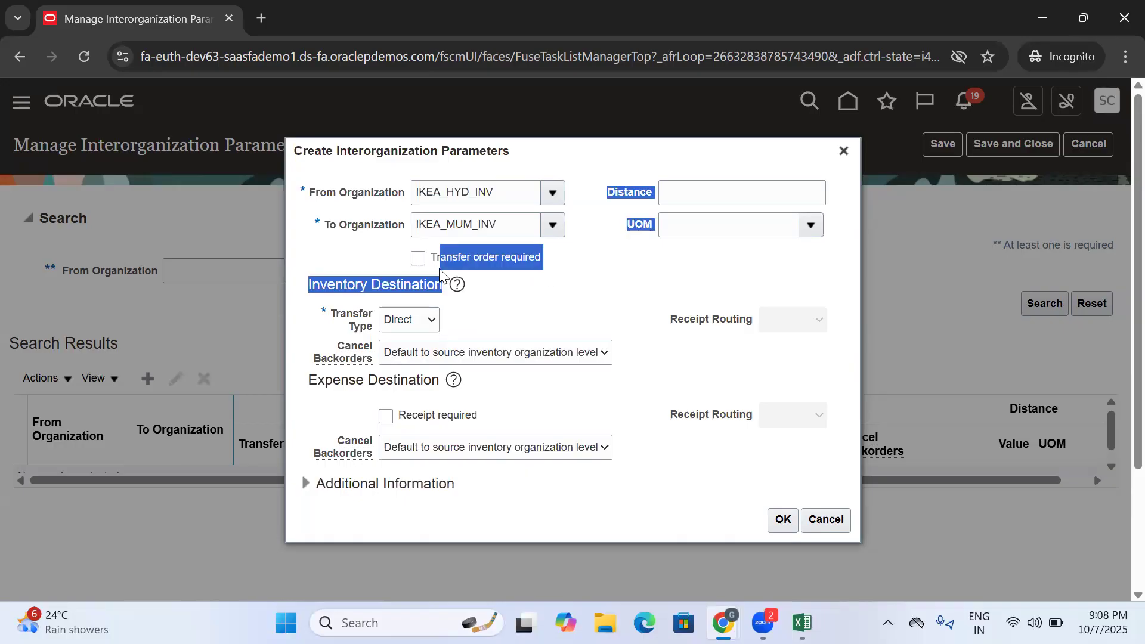
pyautogui.click(583, 278)
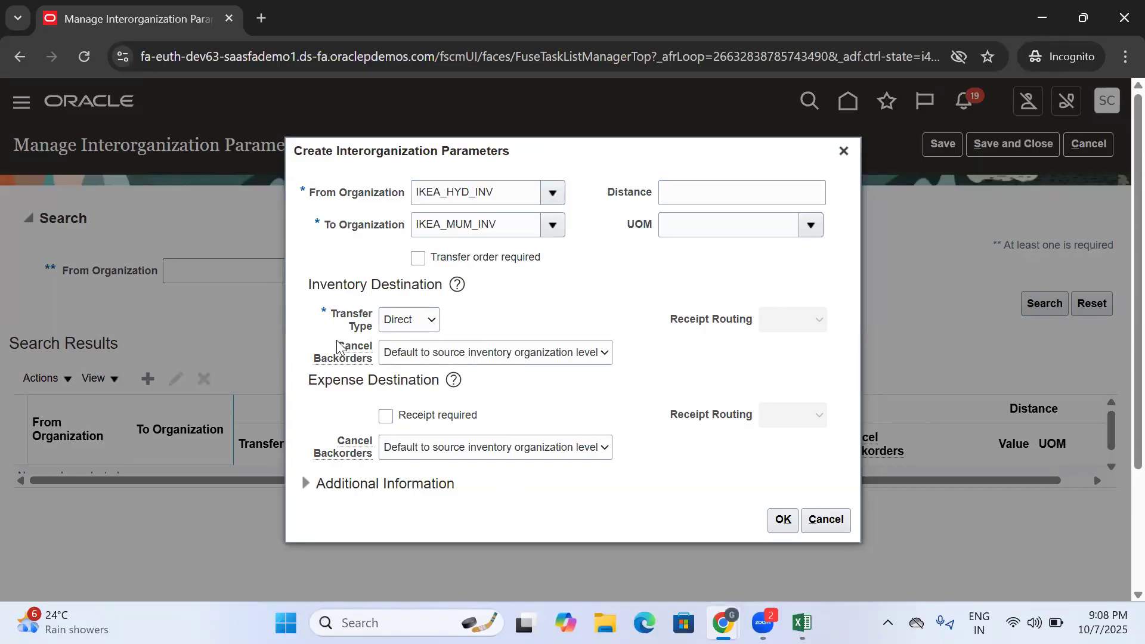
# - Examine the Cancel Backorders choices for the inventory destination
pyautogui.moveTo(337, 346); pyautogui.dragTo(383, 360)
pyautogui.click(605, 293)
pyautogui.click(458, 356)
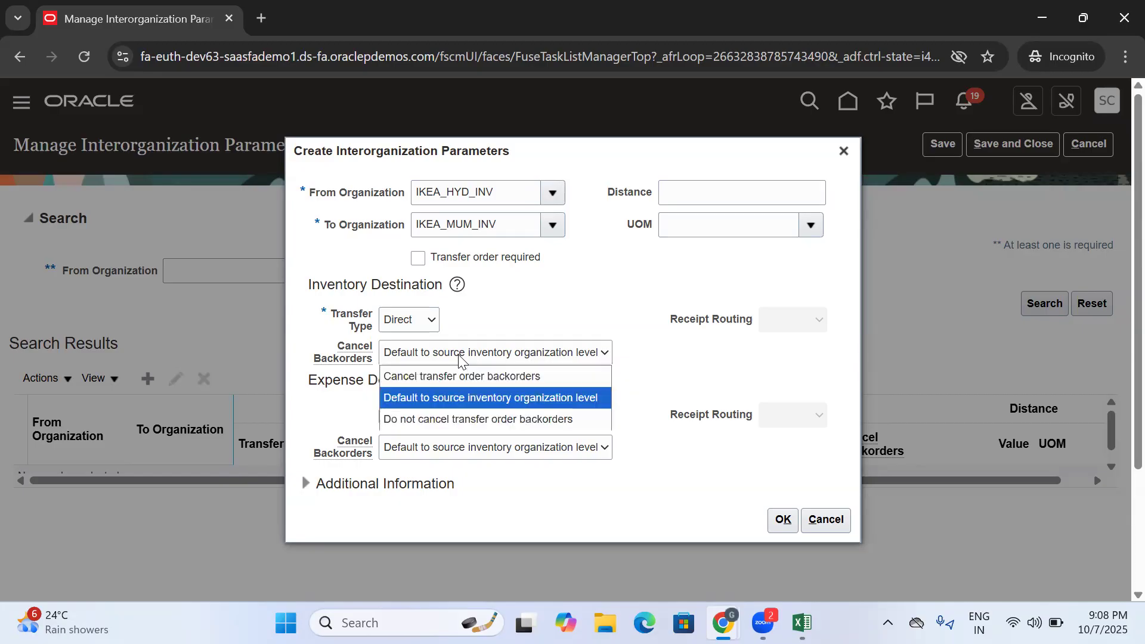
pyautogui.click(507, 322)
pyautogui.moveTo(336, 351); pyautogui.dragTo(380, 358)
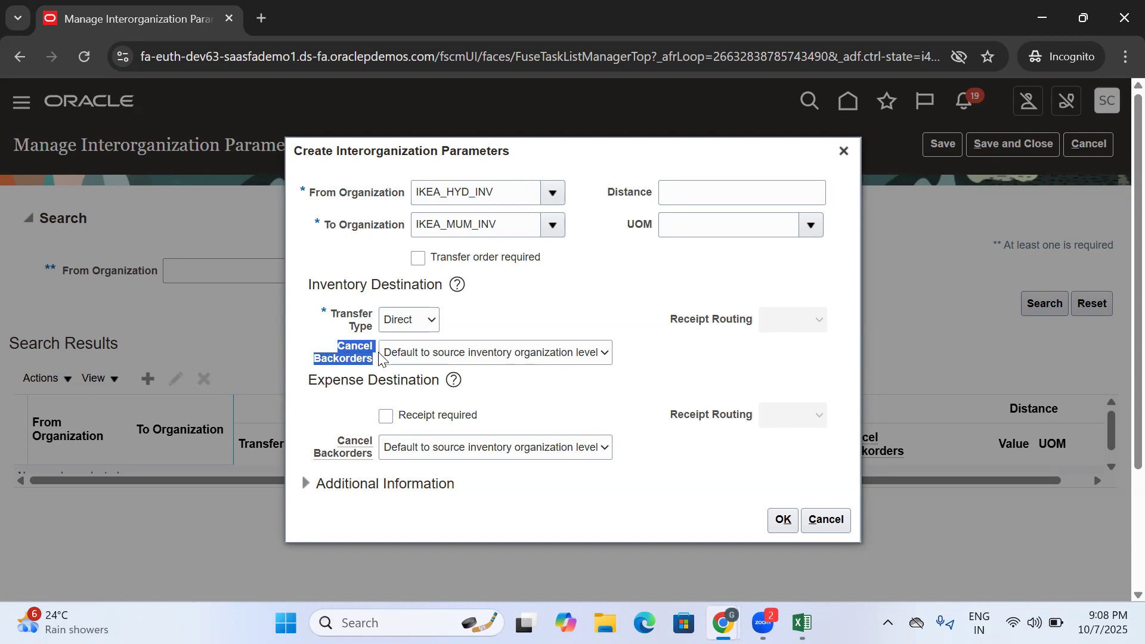
pyautogui.click(441, 361)
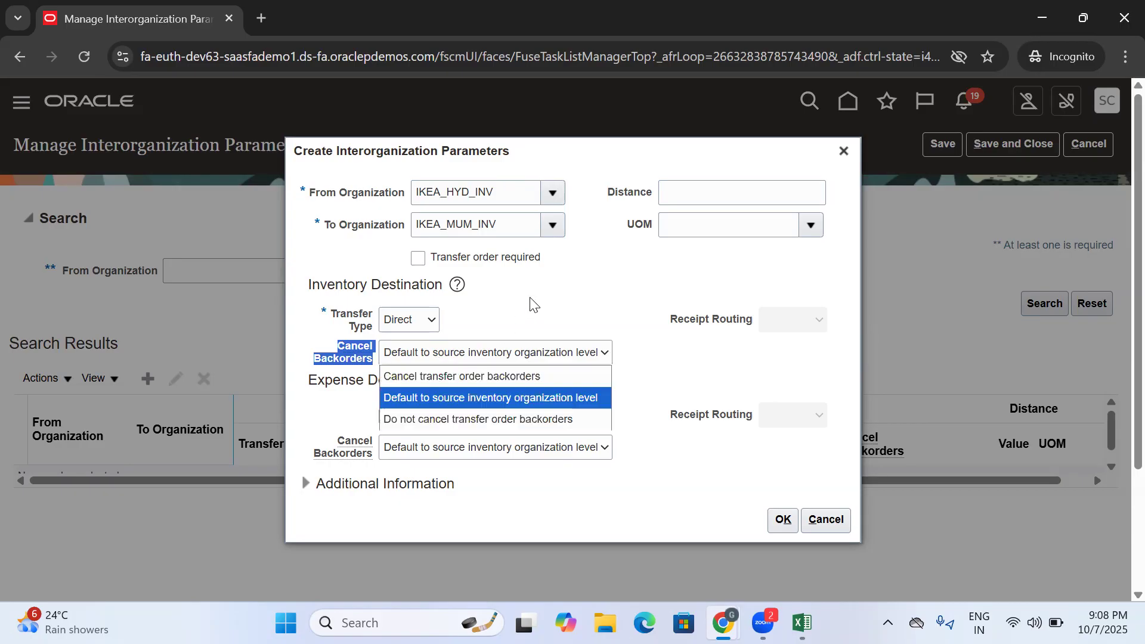
pyautogui.click(528, 302)
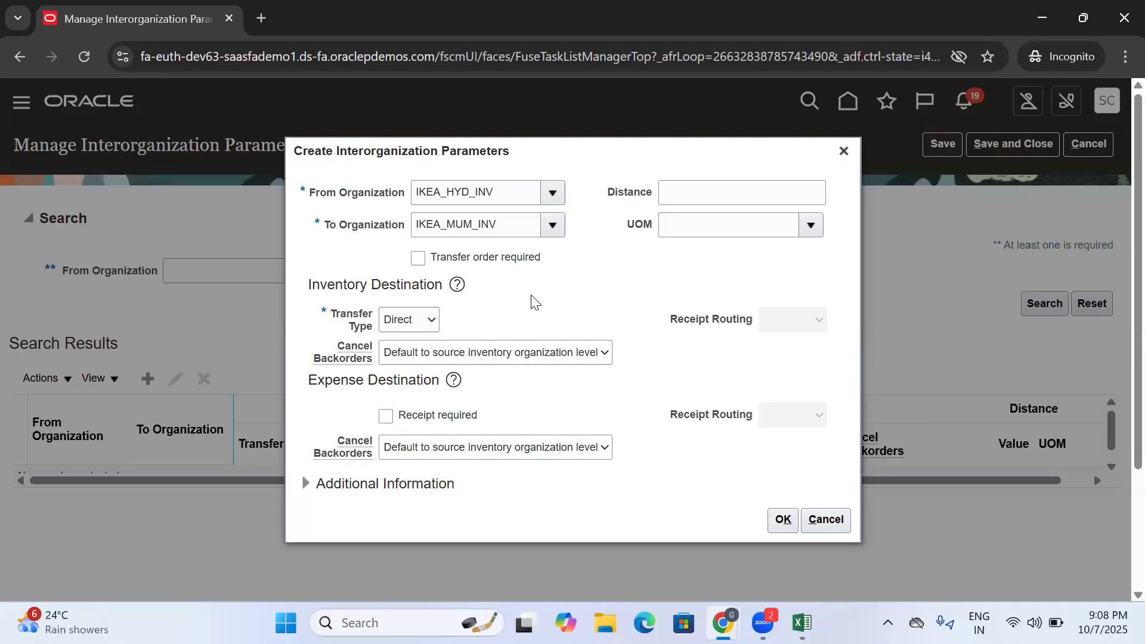
# - Check the organizations and transfer type, and accept the new IKEA_HYD_INV to IKEA_MUM_INV interorganization parameters record
pyautogui.doubleClick(504, 192)
pyautogui.doubleClick(510, 225)
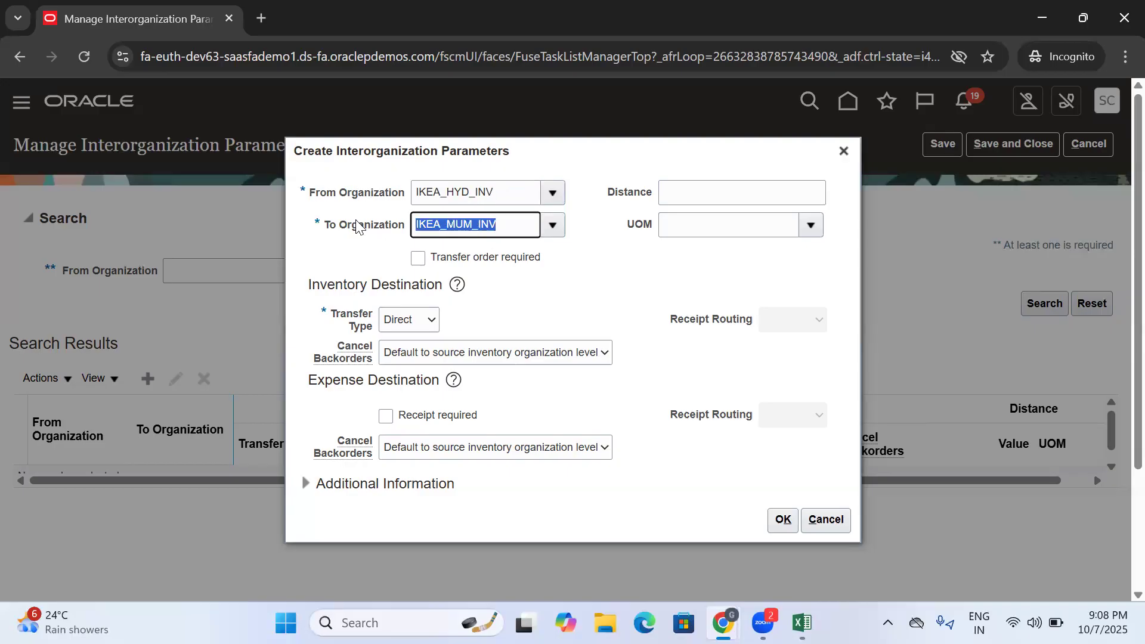
pyautogui.moveTo(332, 314); pyautogui.dragTo(370, 322)
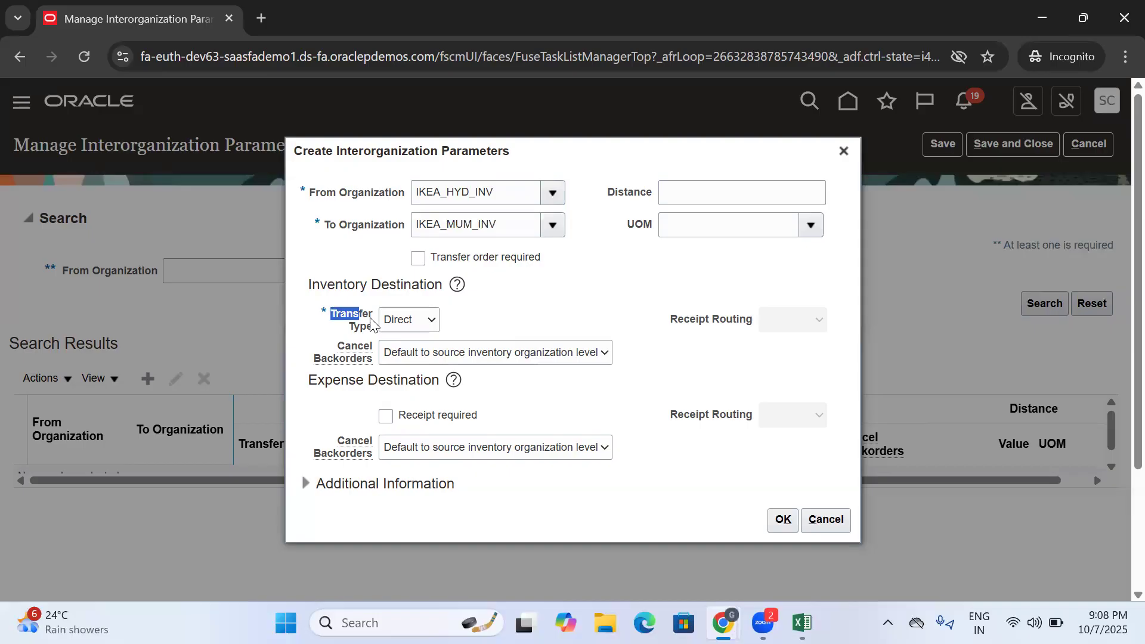
pyautogui.click(484, 332)
pyautogui.click(782, 519)
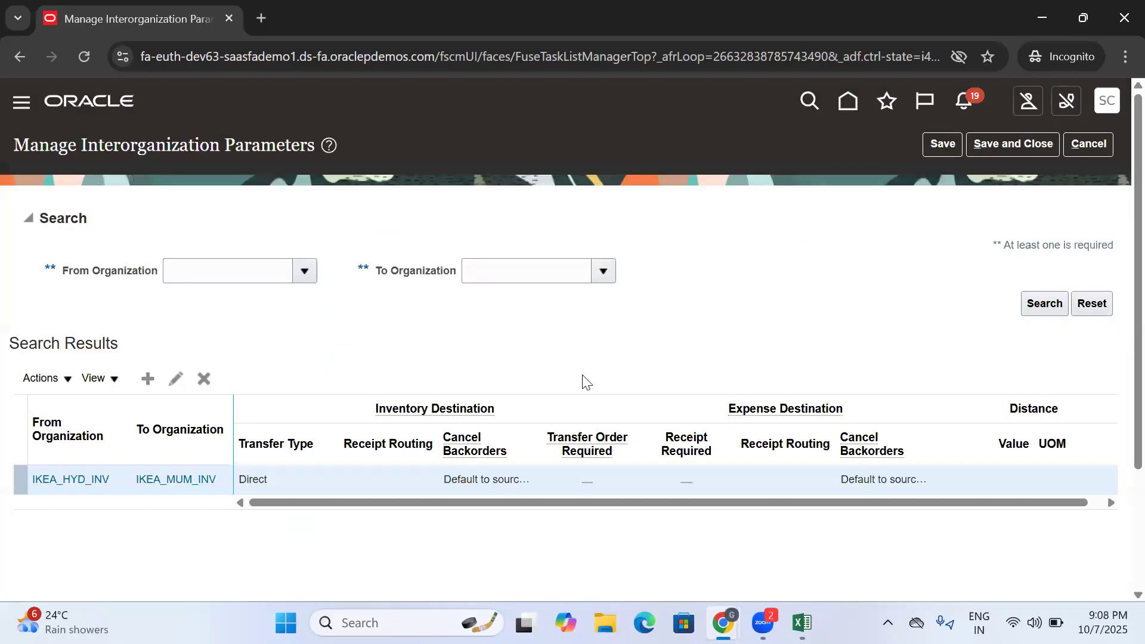
# - Save the interorganization parameters, close the task and return to the Oracle home page
pyautogui.scroll(-3, 417, 477)
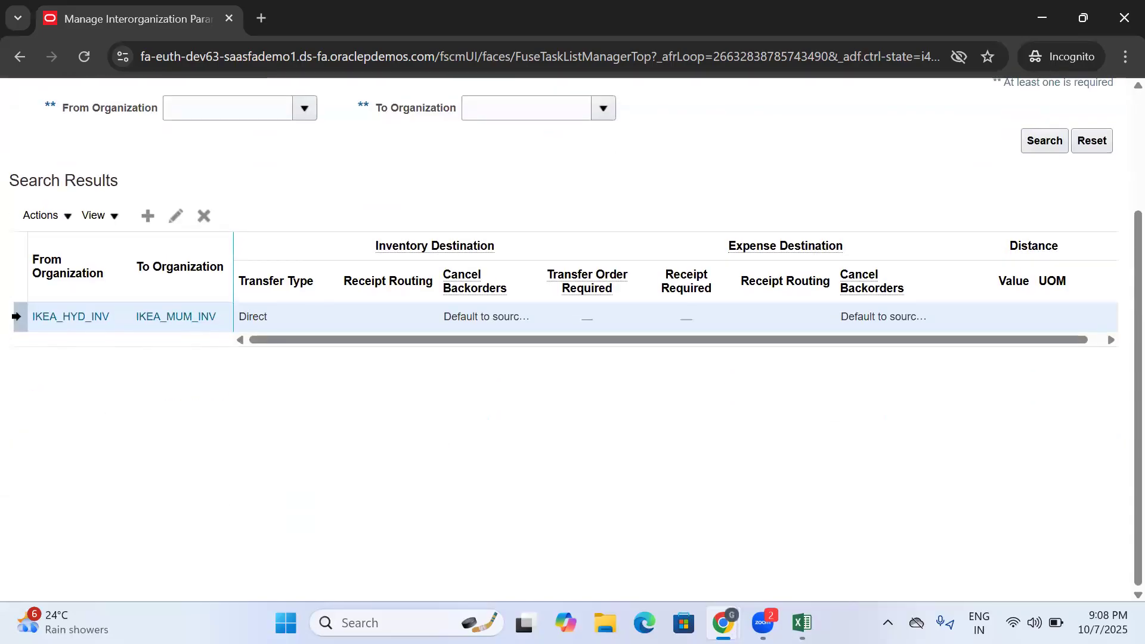
pyautogui.click(70, 308)
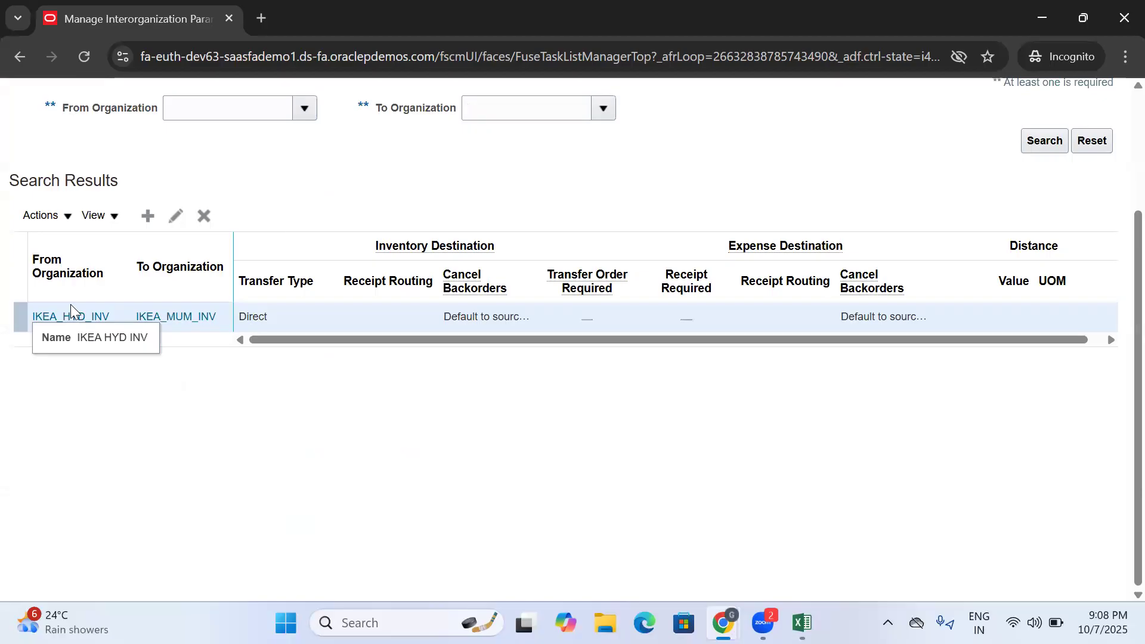
pyautogui.scroll(3, 438, 411)
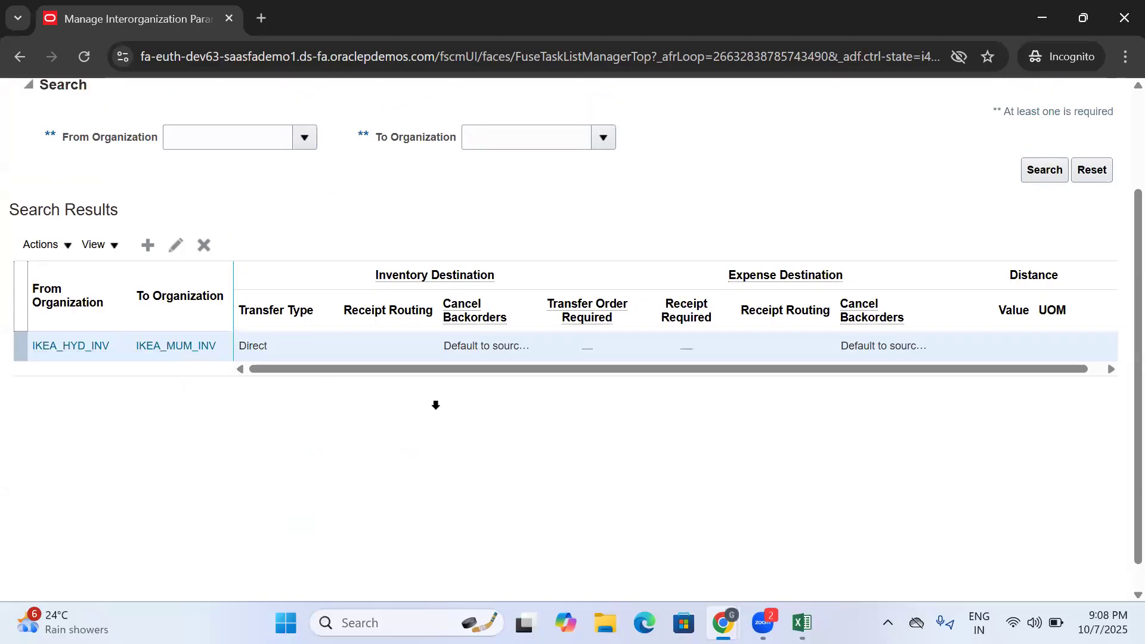
pyautogui.click(938, 151)
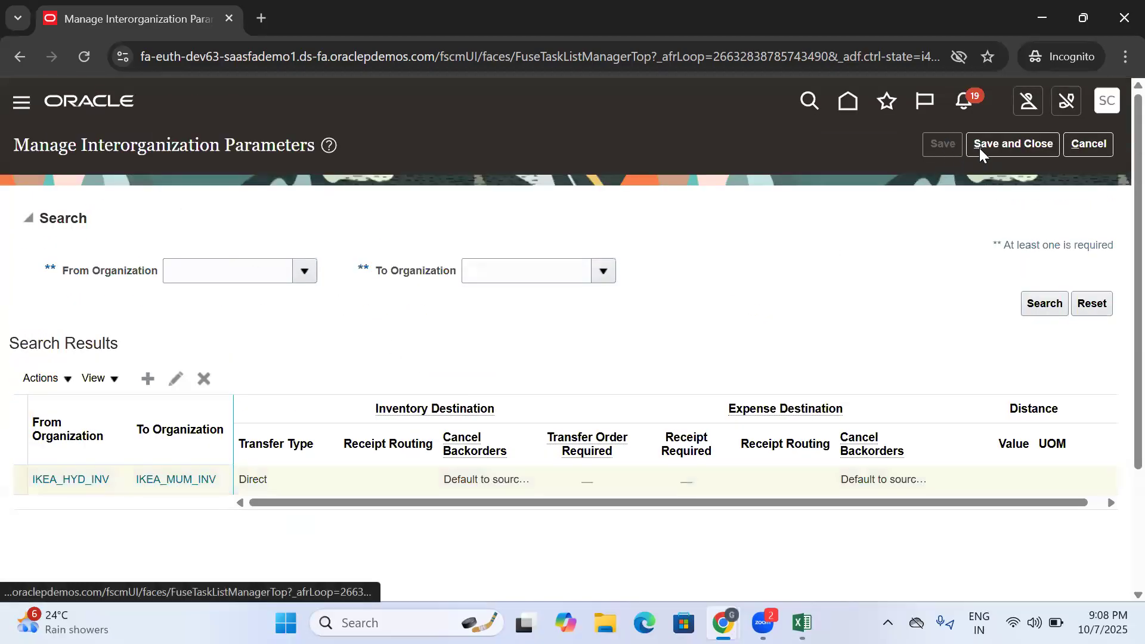
pyautogui.click(985, 144)
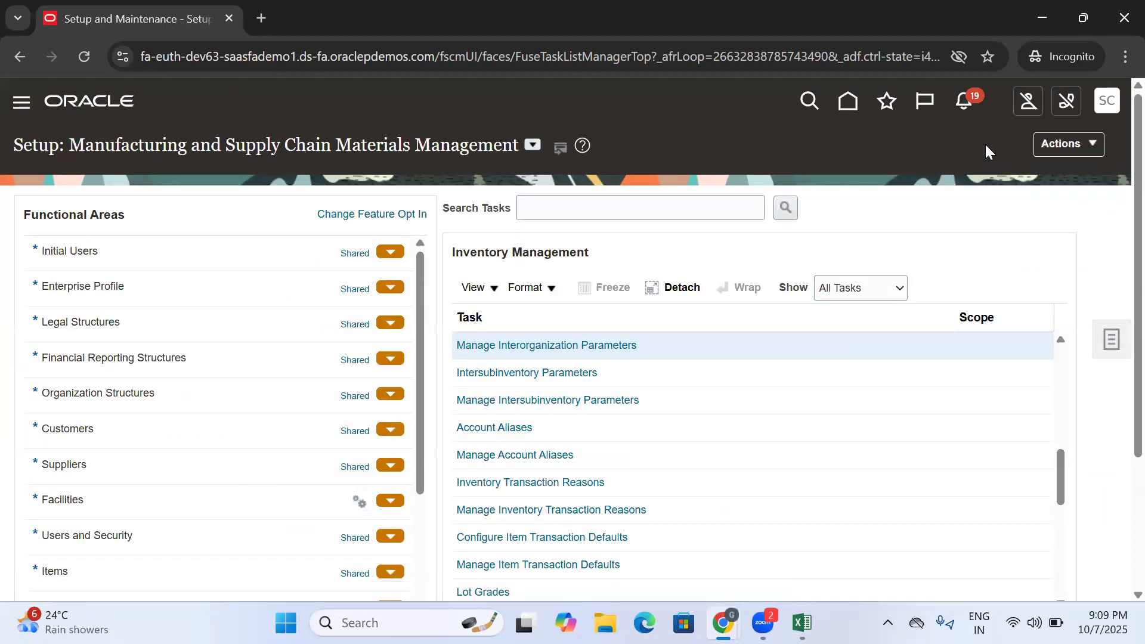
pyautogui.click(854, 100)
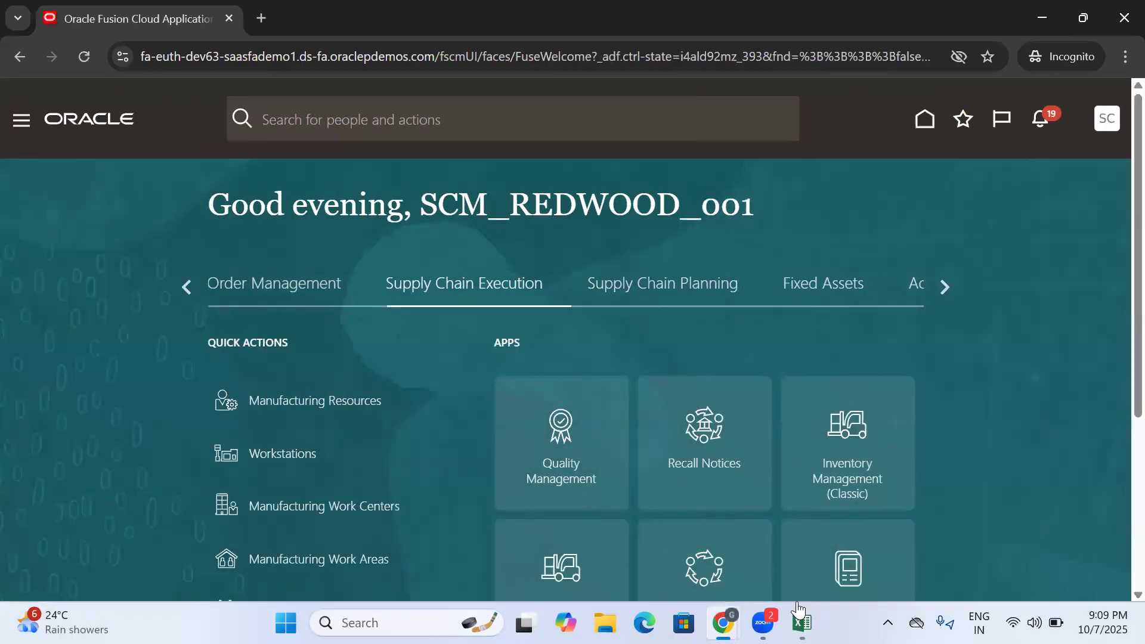
# - Switch to the Excel training document and move the "Process Flow" label from A295 to A299
pyautogui.click(802, 623)
pyautogui.click(207, 449)
pyautogui.click(209, 493)
pyautogui.click(190, 523)
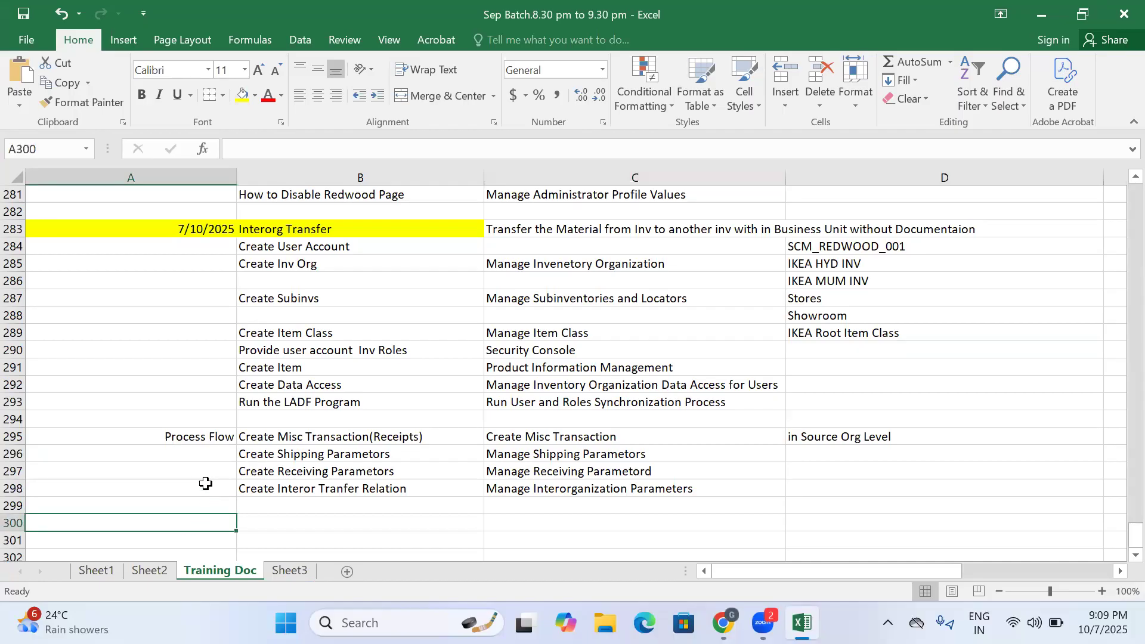
pyautogui.click(190, 439)
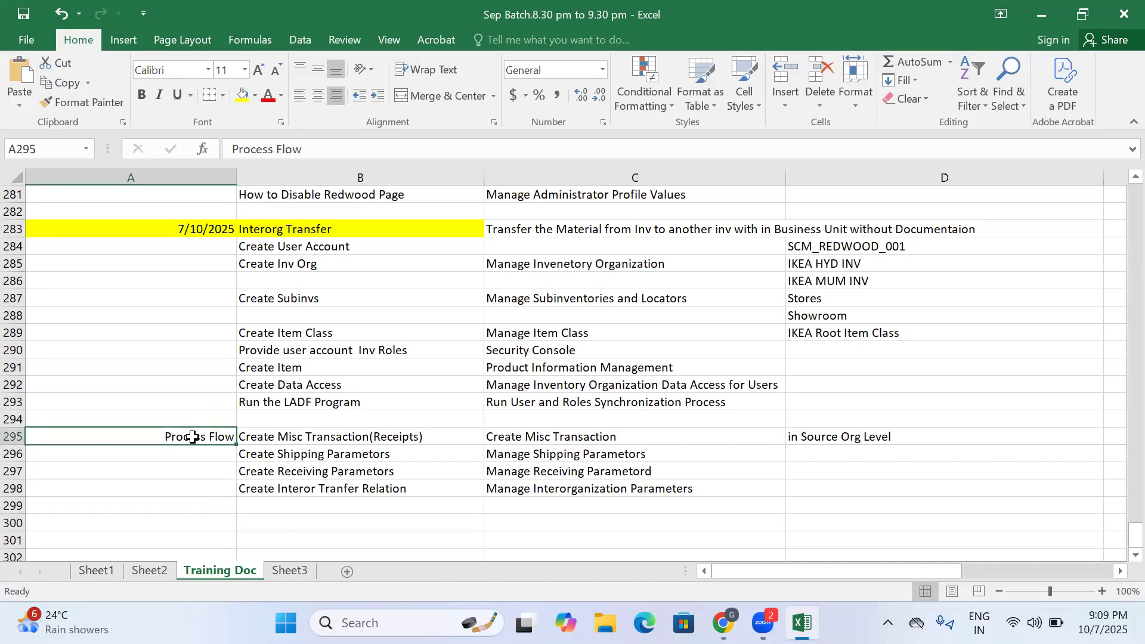
pyautogui.hotkey('ctrl', 'c')
pyautogui.click(195, 506)
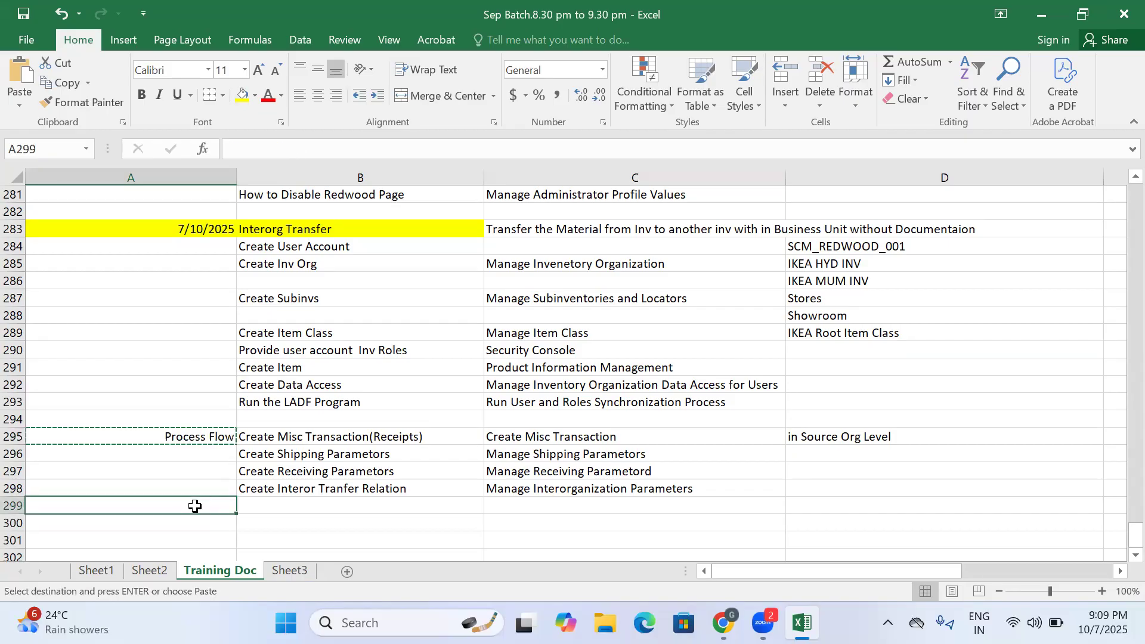
pyautogui.hotkey('ctrl', 'v')
pyautogui.click(222, 441)
pyautogui.click(316, 437)
pyautogui.click(320, 469)
pyautogui.click(322, 487)
pyautogui.click(305, 446)
# - Enter "Setups" in cell A284, align it right and fill the cell yellow
pyautogui.click(183, 251)
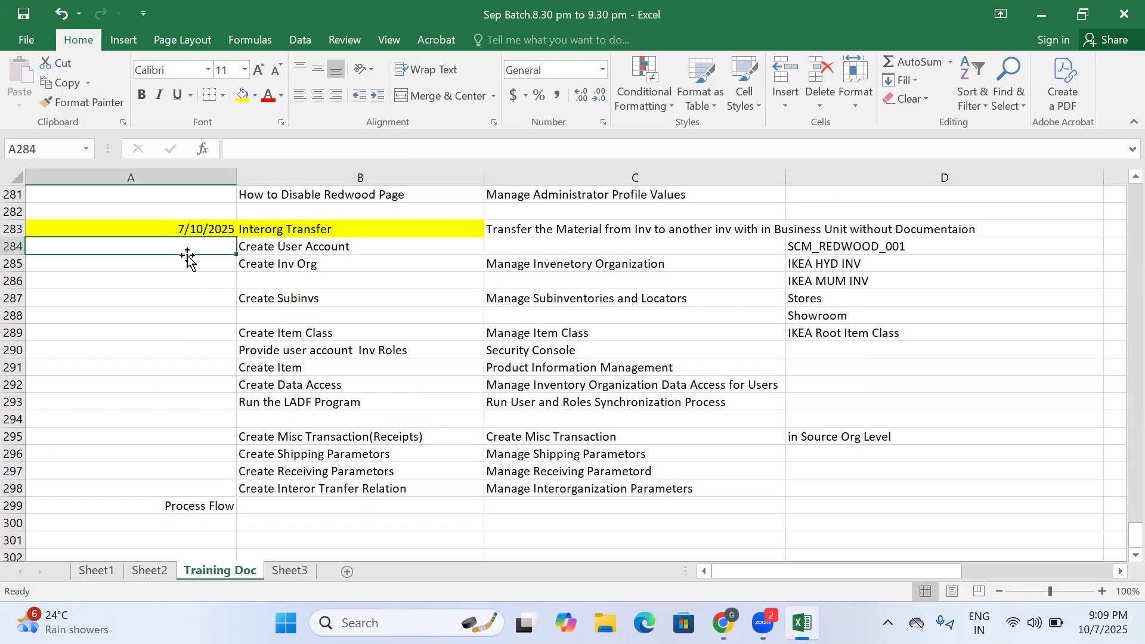
pyautogui.write('Setups')
pyautogui.click(161, 296)
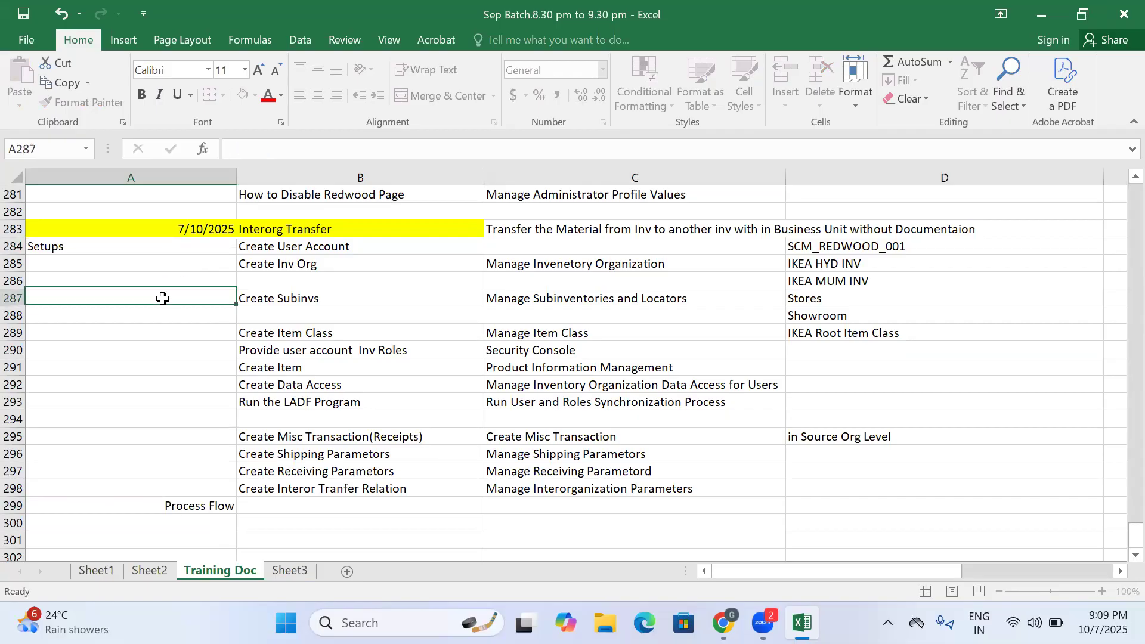
pyautogui.click(105, 240)
pyautogui.click(334, 100)
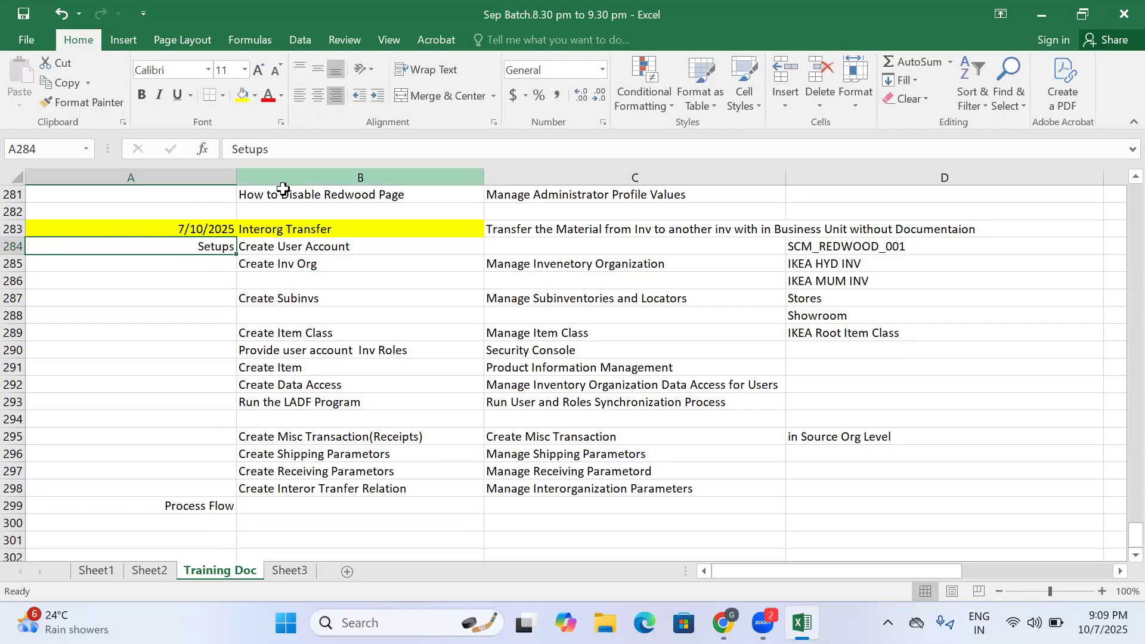
pyautogui.click(242, 95)
pyautogui.click(272, 262)
pyautogui.click(275, 524)
pyautogui.click(261, 505)
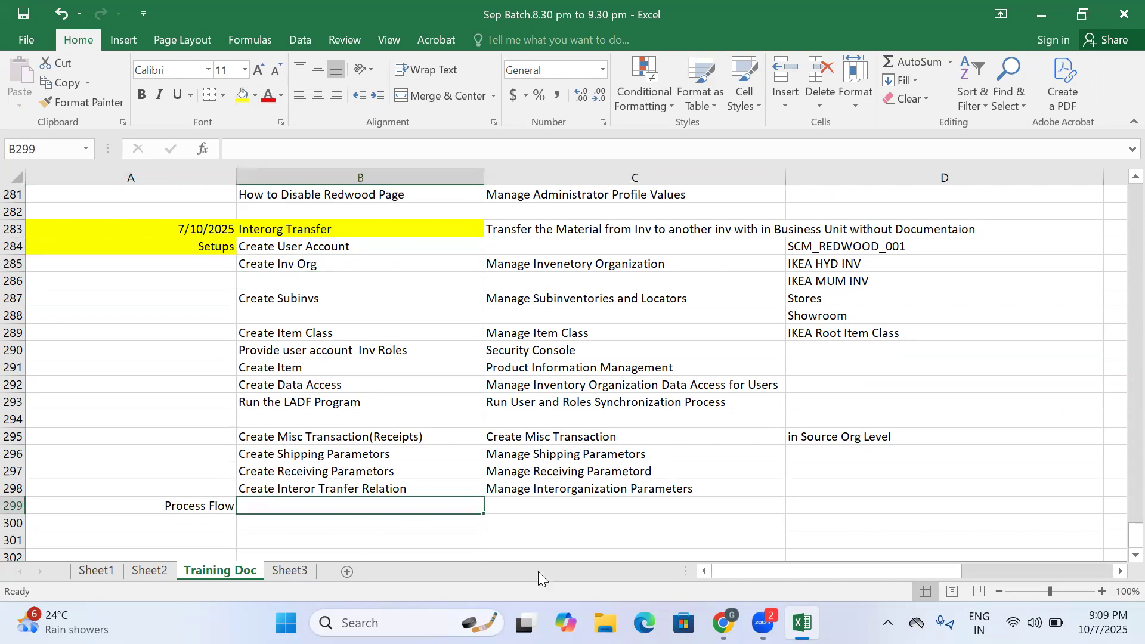
# - Switch back to Oracle, open Inventory Management (Classic) and check that the inventory organization is IKEA_HYD_INV
pyautogui.click(722, 622)
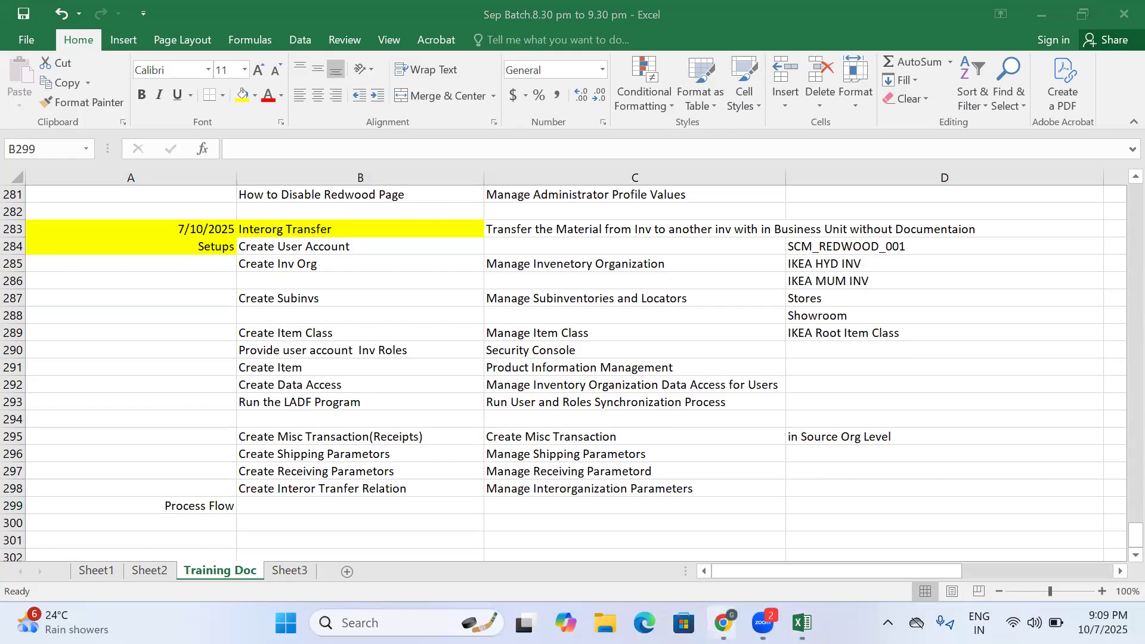
pyautogui.click(795, 551)
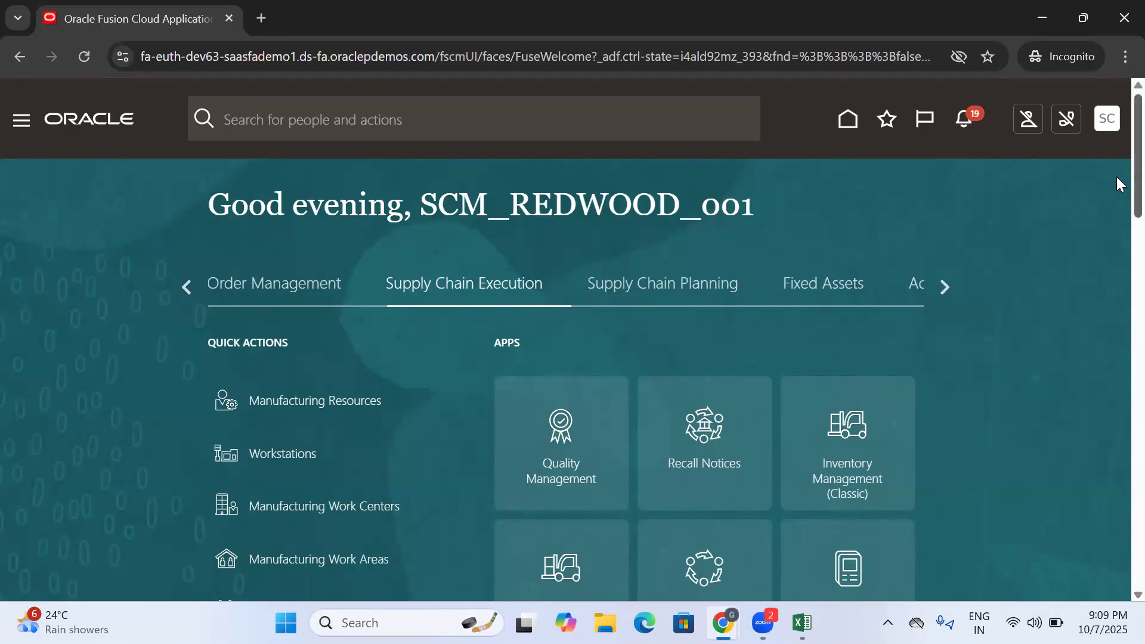
pyautogui.scroll(-3, 1109, 184)
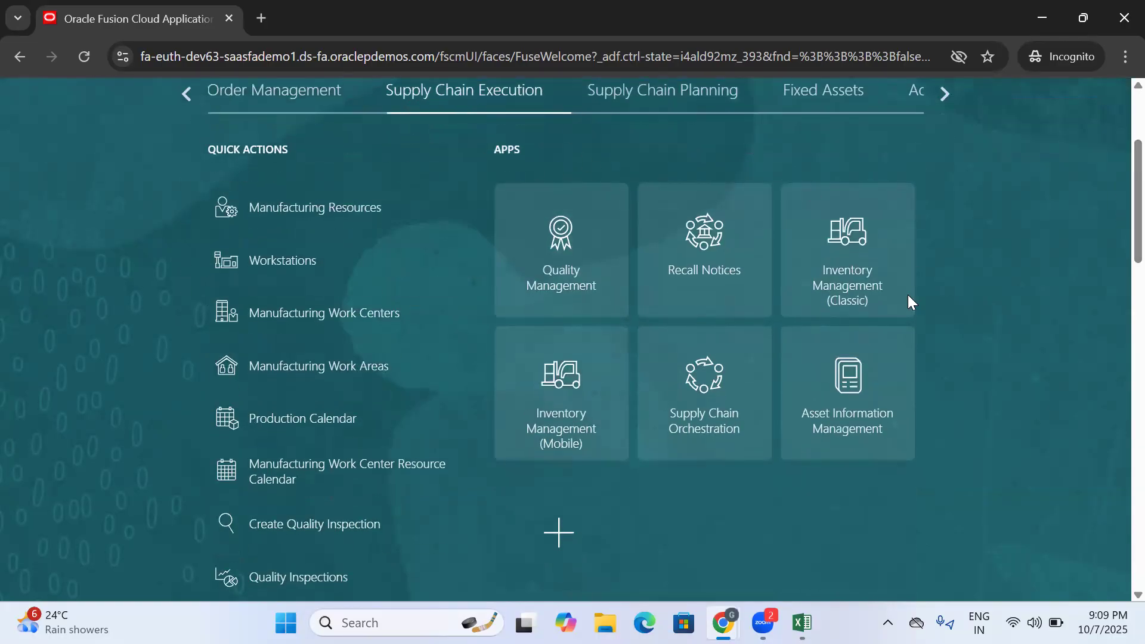
pyautogui.click(860, 260)
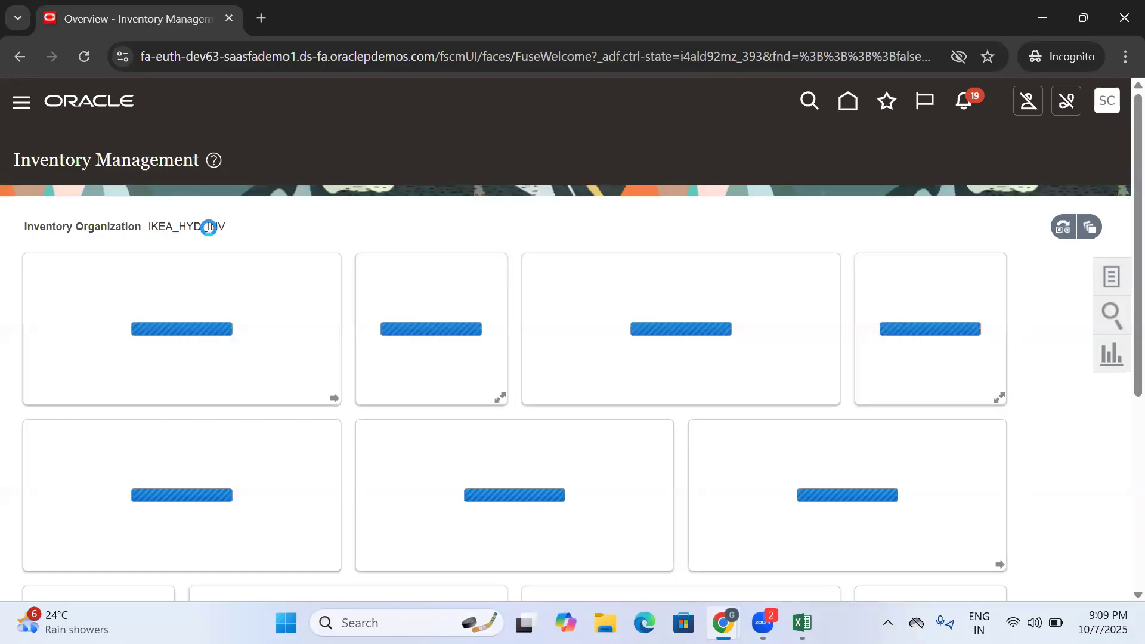
pyautogui.doubleClick(157, 229)
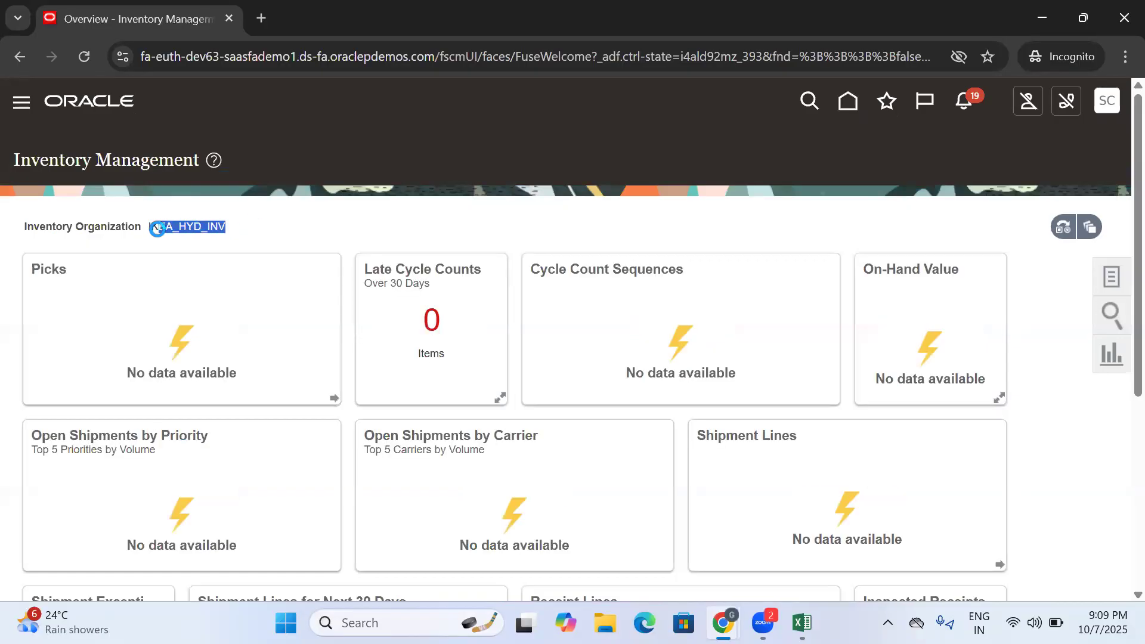
pyautogui.moveTo(231, 233); pyautogui.dragTo(152, 233)
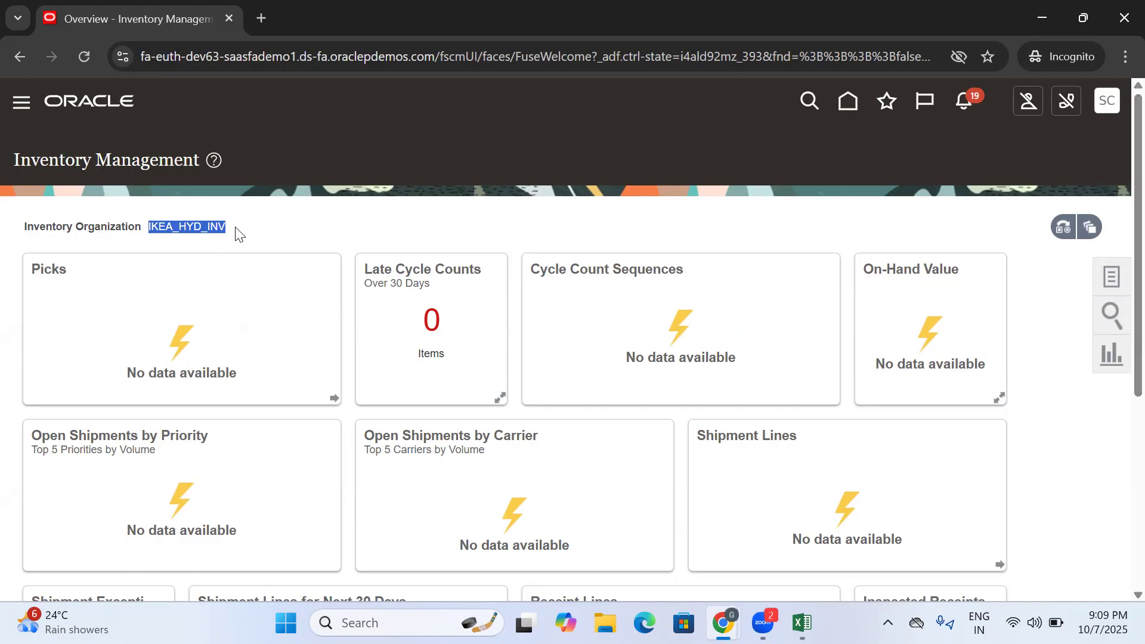
pyautogui.moveTo(236, 232); pyautogui.dragTo(147, 227)
pyautogui.moveTo(243, 233); pyautogui.dragTo(147, 227)
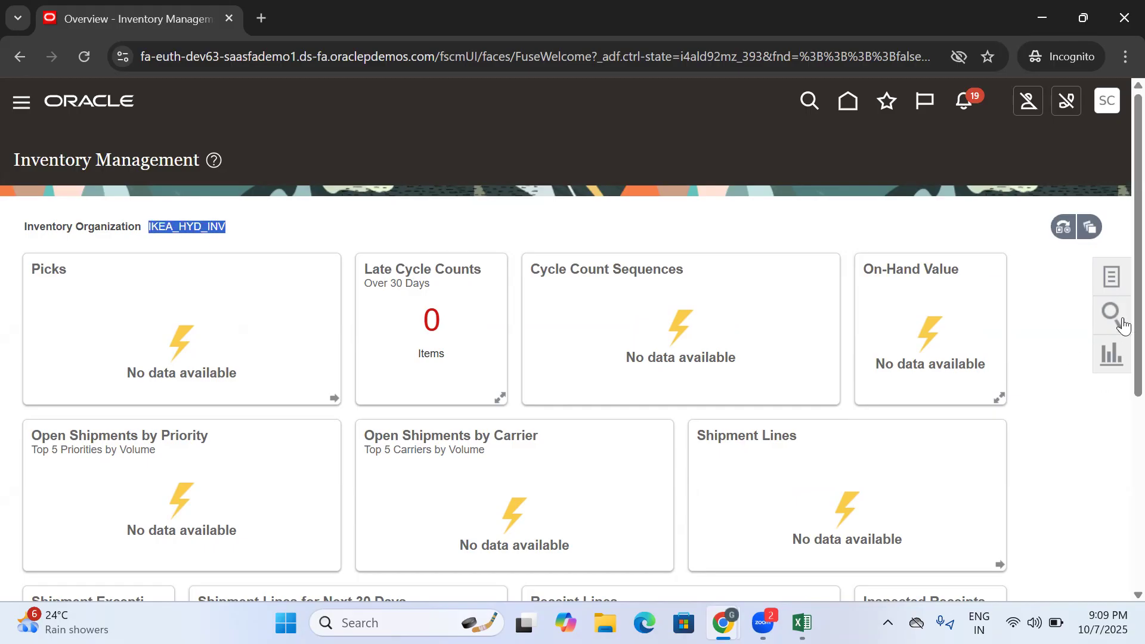
# - Open the Create Interorganization Transfer task from the Inventory tasks
pyautogui.click(1113, 278)
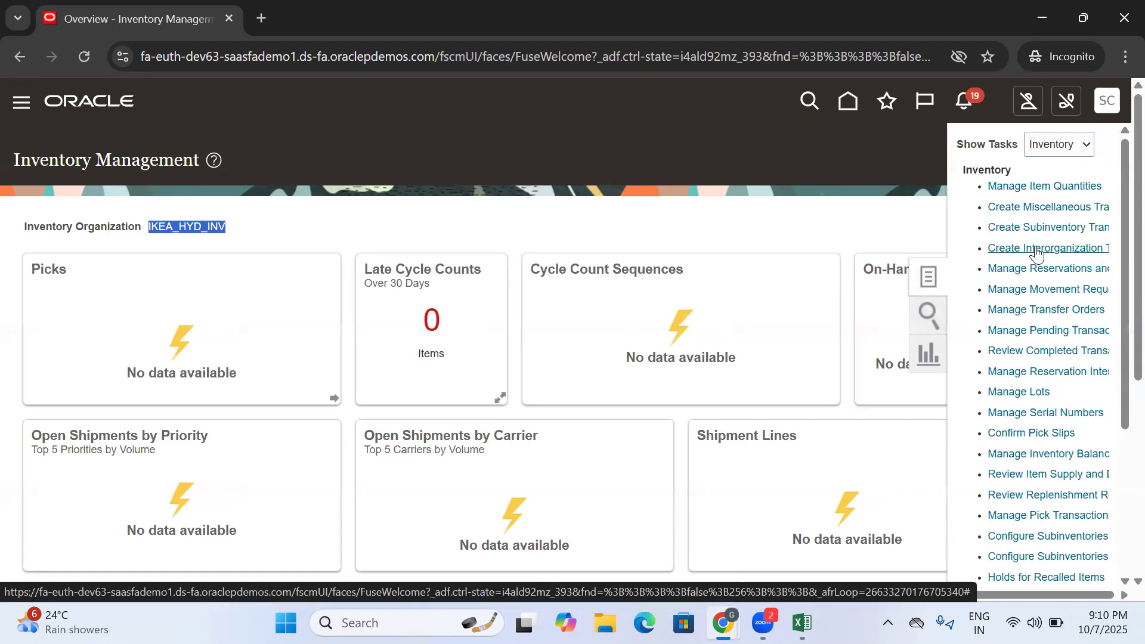
pyautogui.click(988, 249)
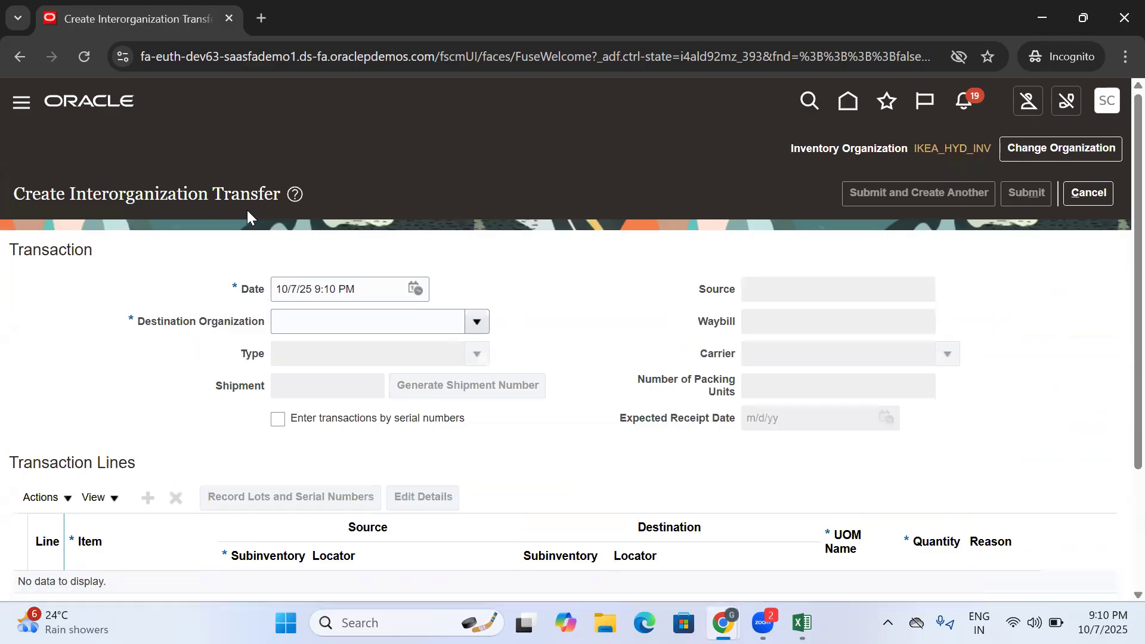
pyautogui.moveTo(275, 195); pyautogui.dragTo(99, 186)
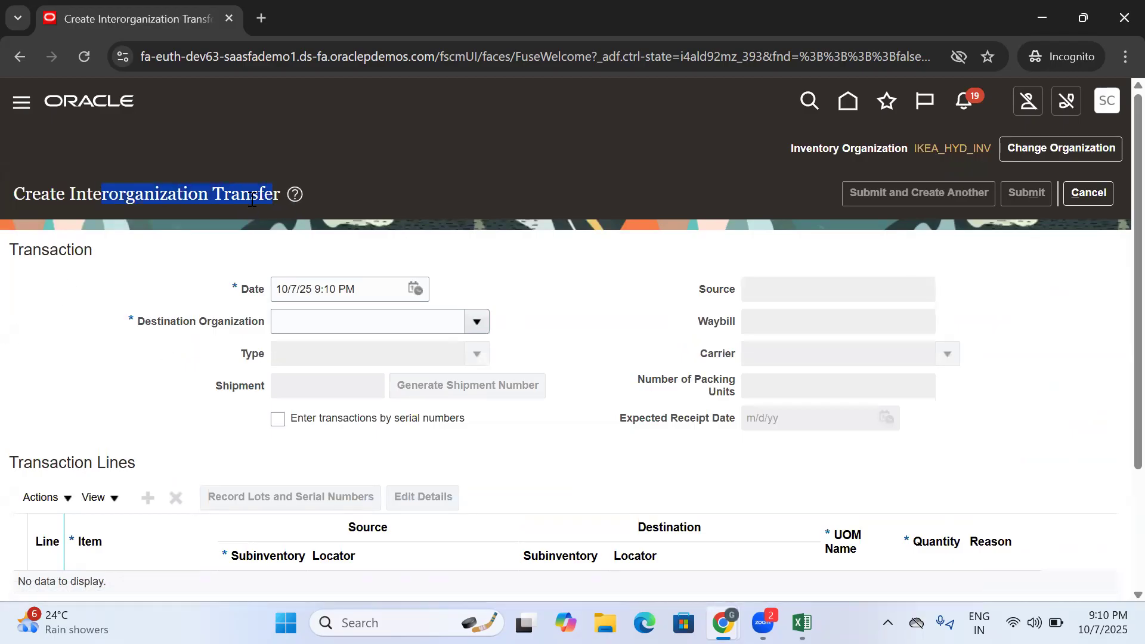
# - Copy the Create Interorganization Transfer page title, then in Excel enter "Create Interorg Transfer" in B299 and paste the title into C299
pyautogui.moveTo(280, 195); pyautogui.dragTo(2, 186)
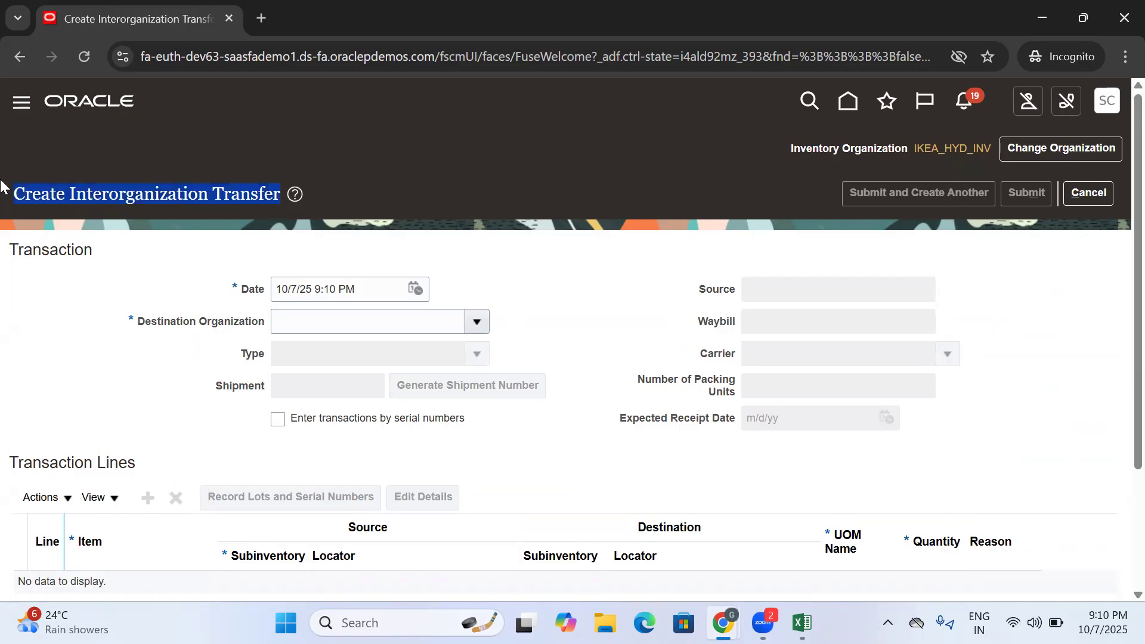
pyautogui.hotkey('alt', 'Tab')
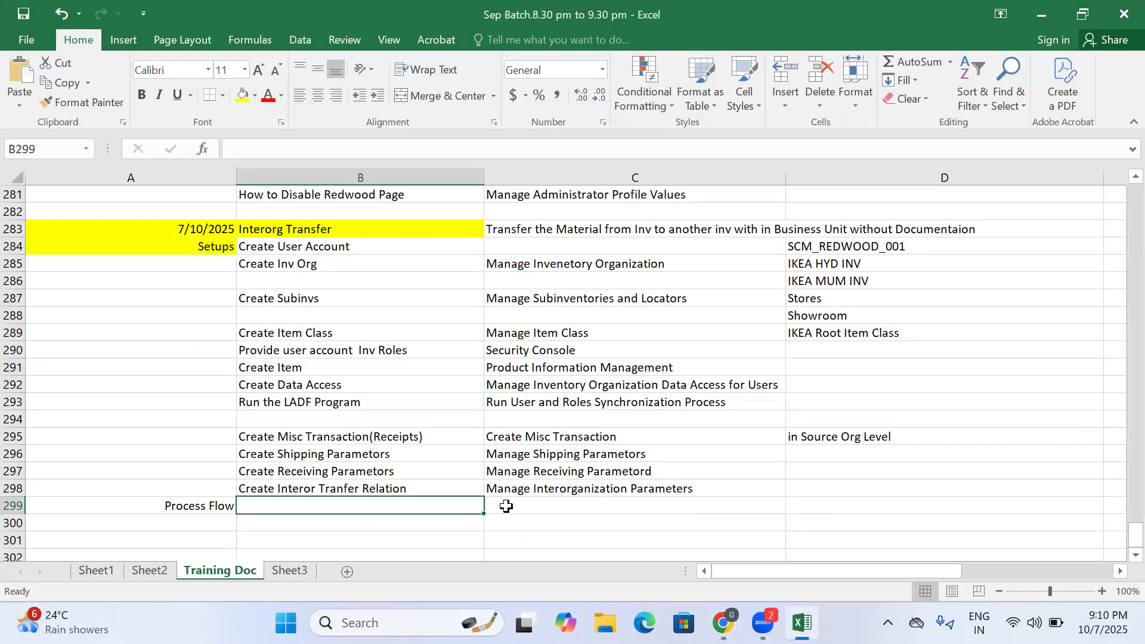
pyautogui.write('c')
pyautogui.write('Creatye')
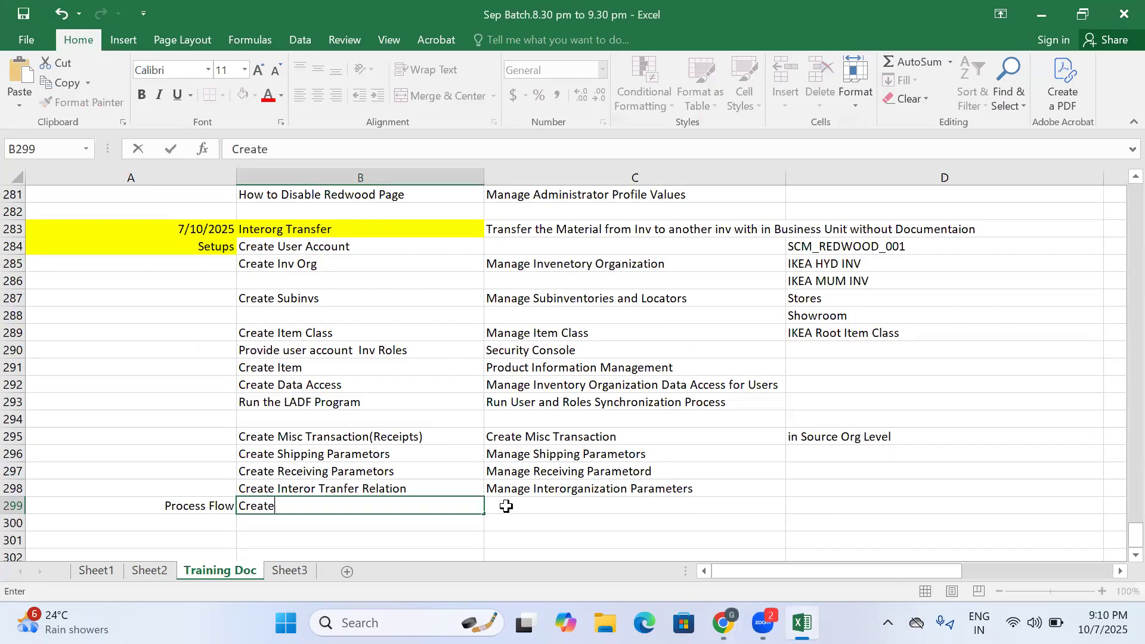
pyautogui.write('Interorg Transfer')
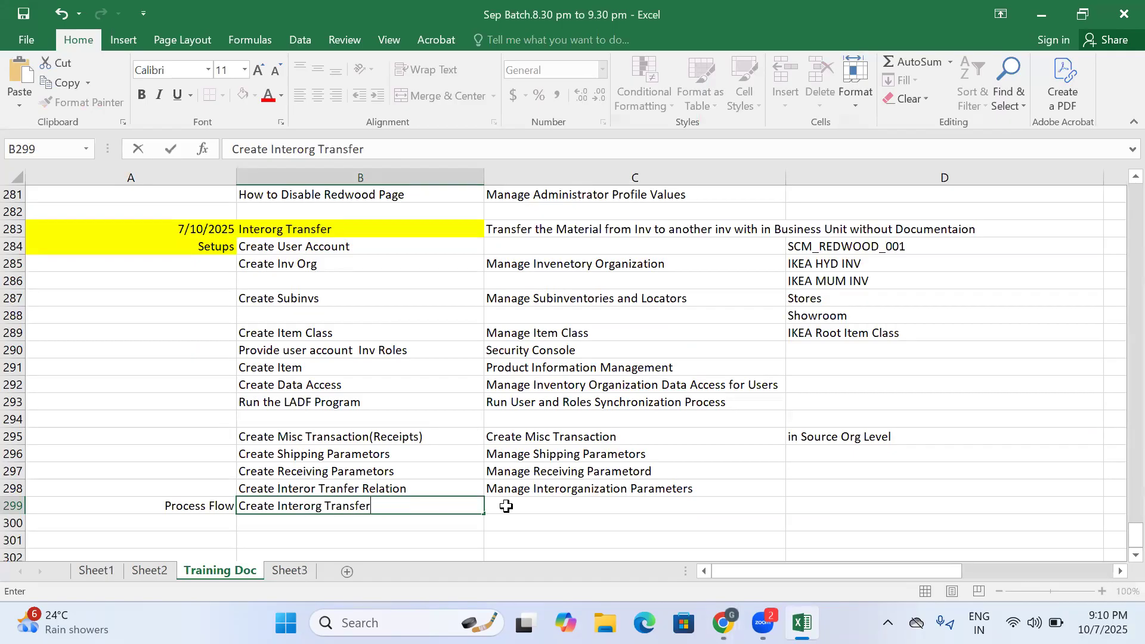
pyautogui.click(524, 503)
pyautogui.hotkey('ctrl', 'v')
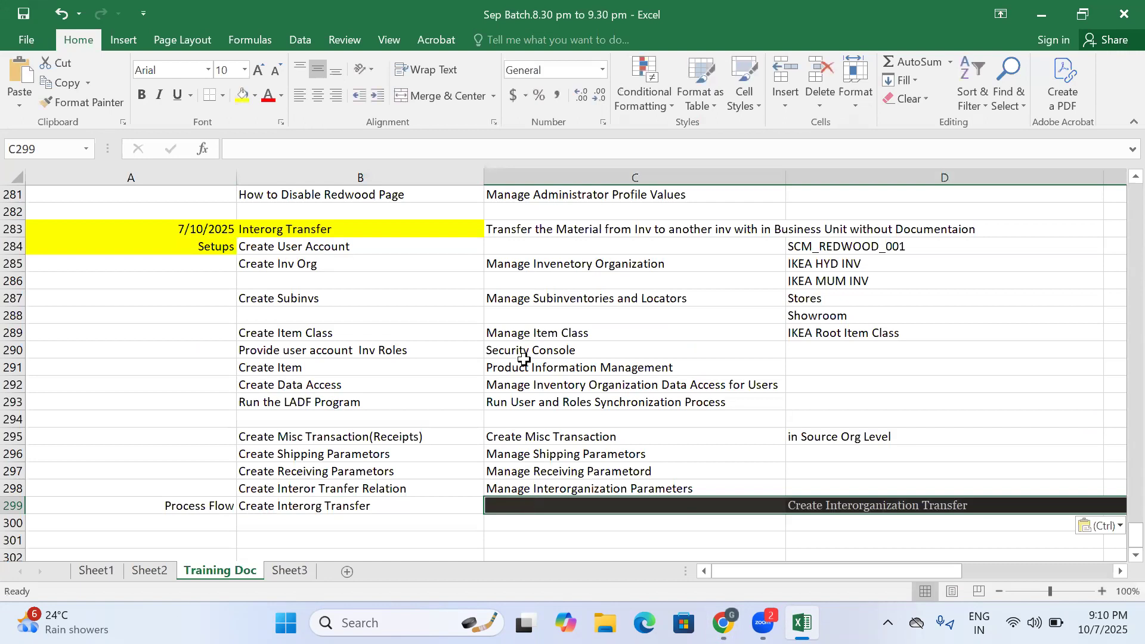
# - Left-align the pasted title in C299, fill it white and set its font color to black
pyautogui.click(321, 94)
pyautogui.click(300, 95)
pyautogui.click(335, 96)
pyautogui.click(304, 96)
pyautogui.click(422, 94)
pyautogui.click(306, 94)
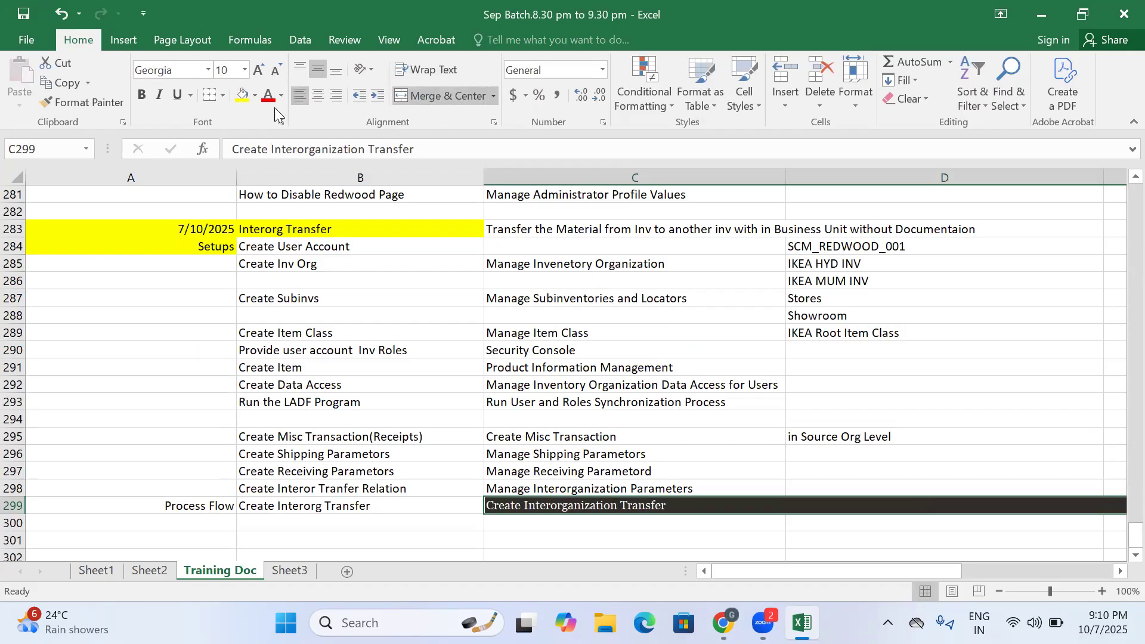
pyautogui.click(254, 95)
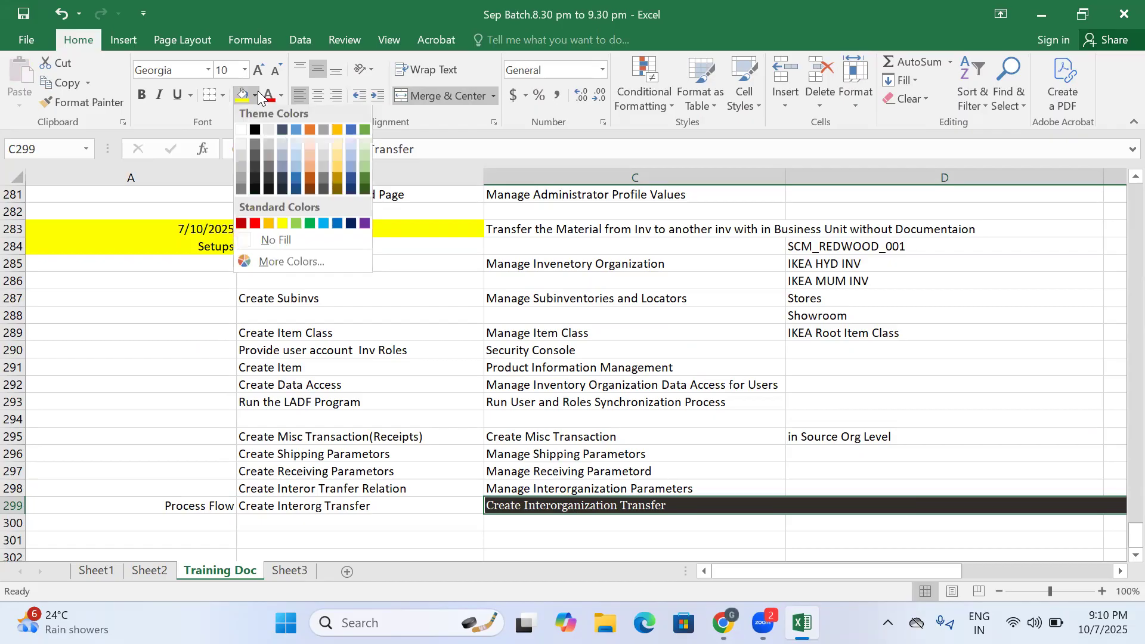
pyautogui.click(239, 132)
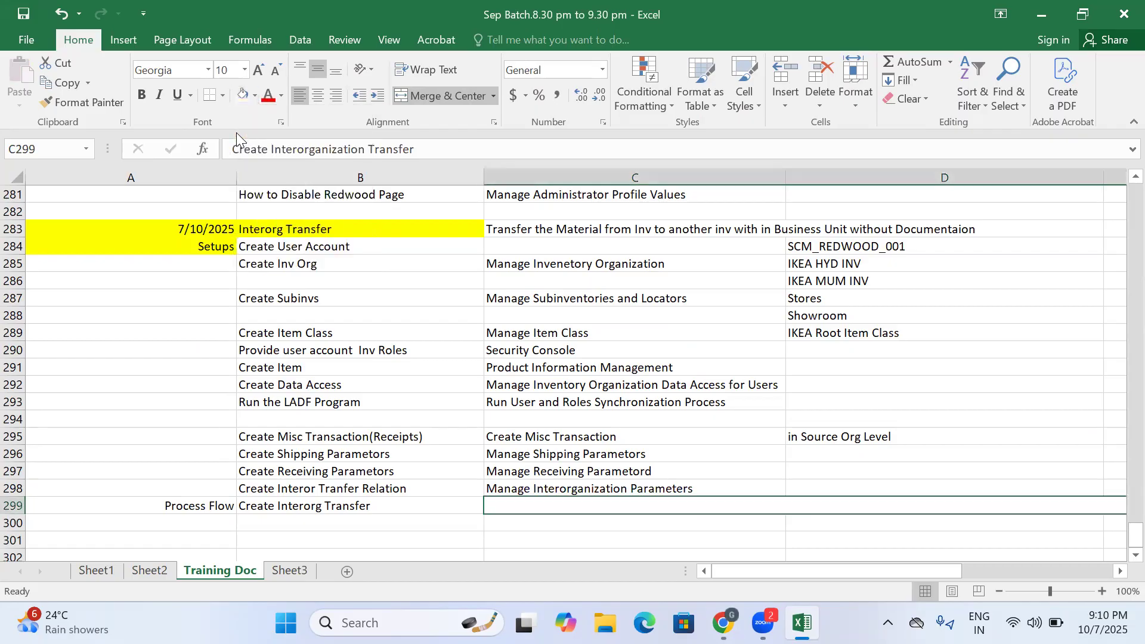
pyautogui.click(284, 91)
pyautogui.click(276, 112)
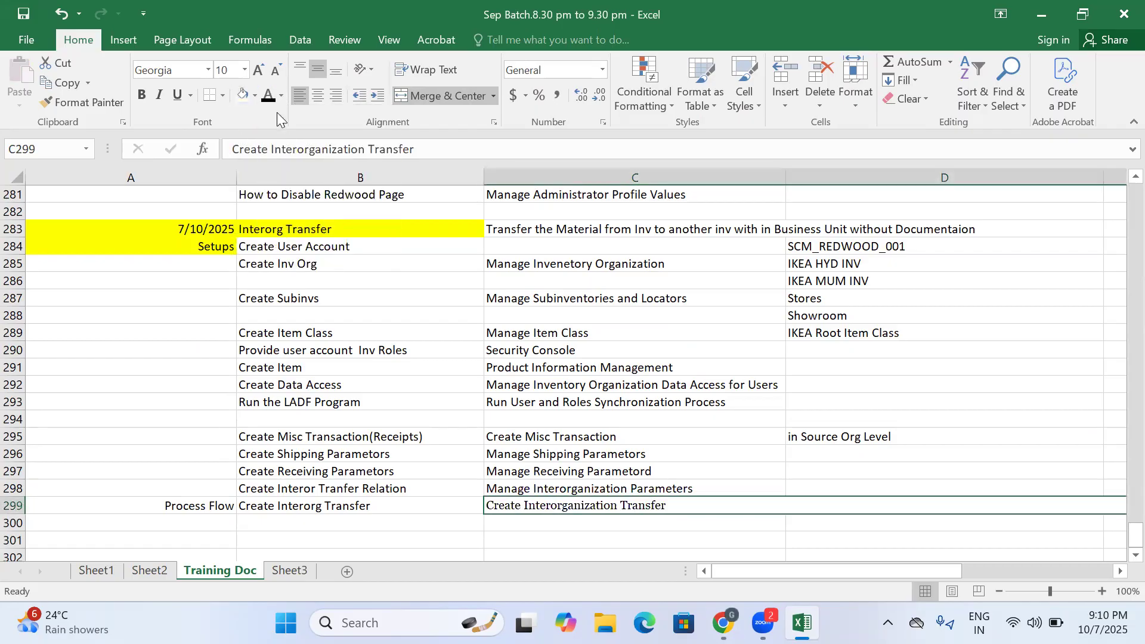
# - Unmerge the pasted title cell in row 299 so the text sits only in C299
pyautogui.click(573, 524)
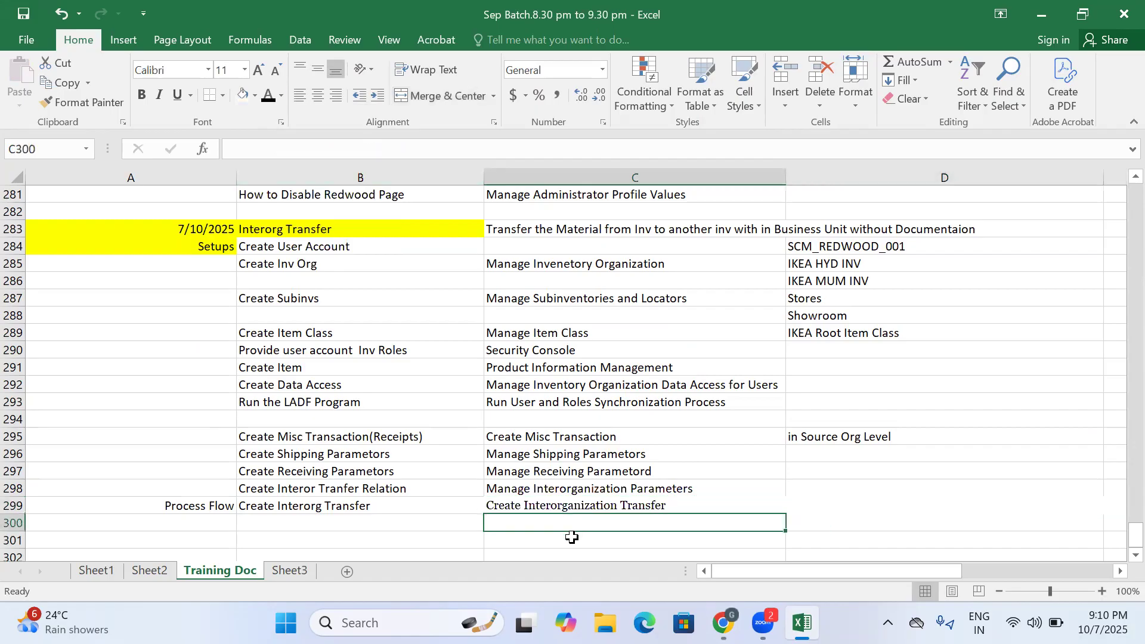
pyautogui.click(596, 505)
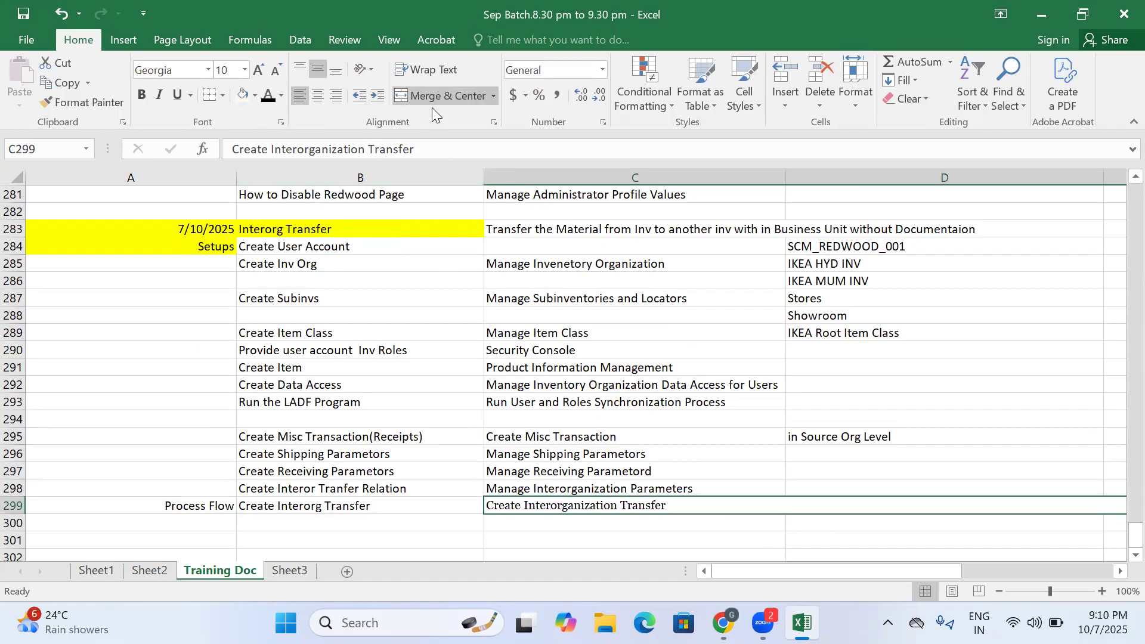
pyautogui.click(603, 506)
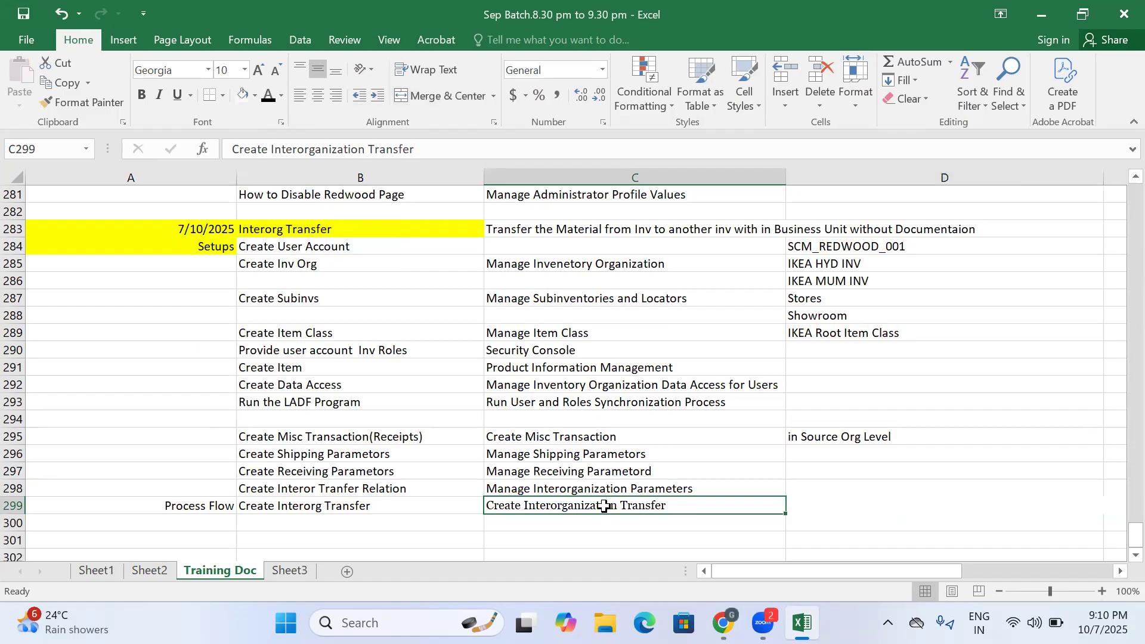
pyautogui.click(498, 525)
pyautogui.click(387, 523)
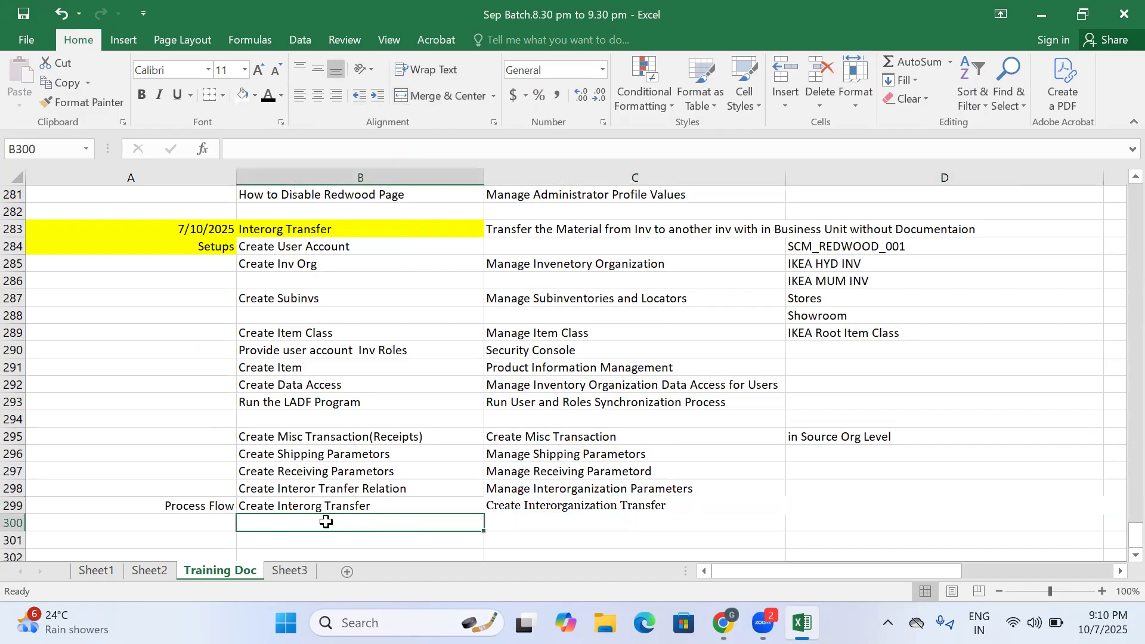
pyautogui.click(584, 503)
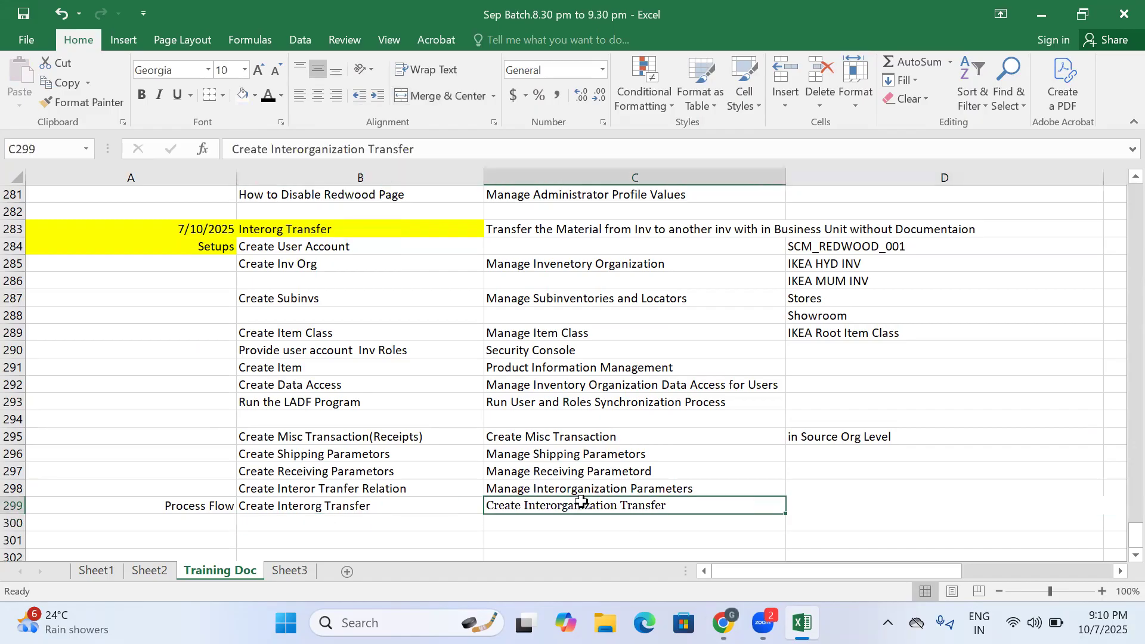
pyautogui.click(820, 506)
# - Switch back to Oracle and set the transfer's destination organization to IKEA_MUM_INV
pyautogui.moveTo(722, 622)
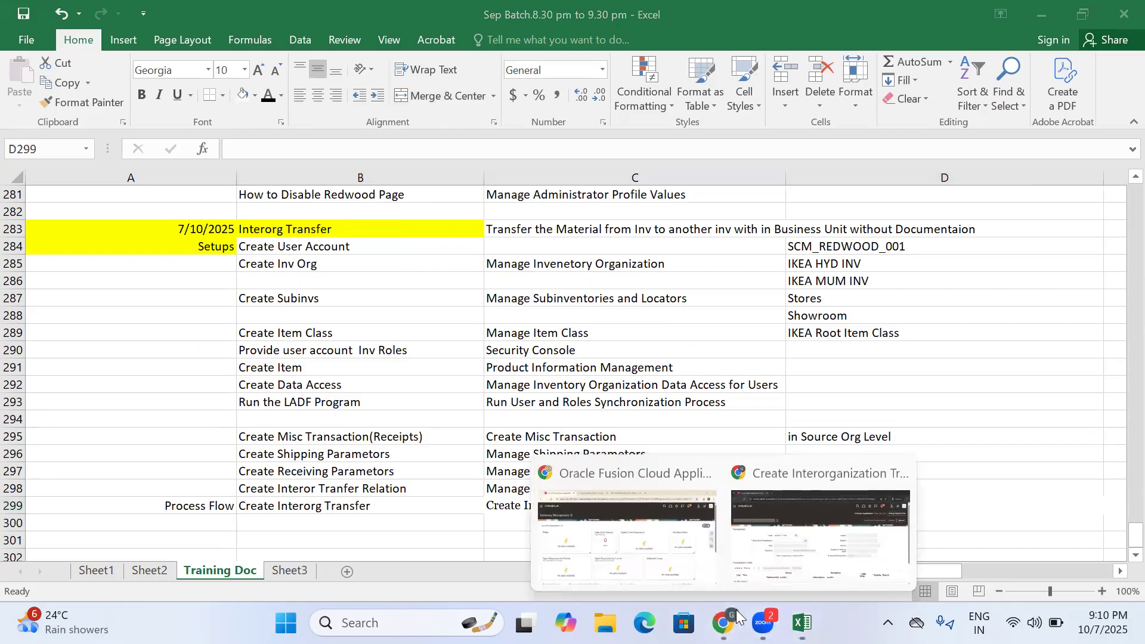
pyautogui.click(787, 524)
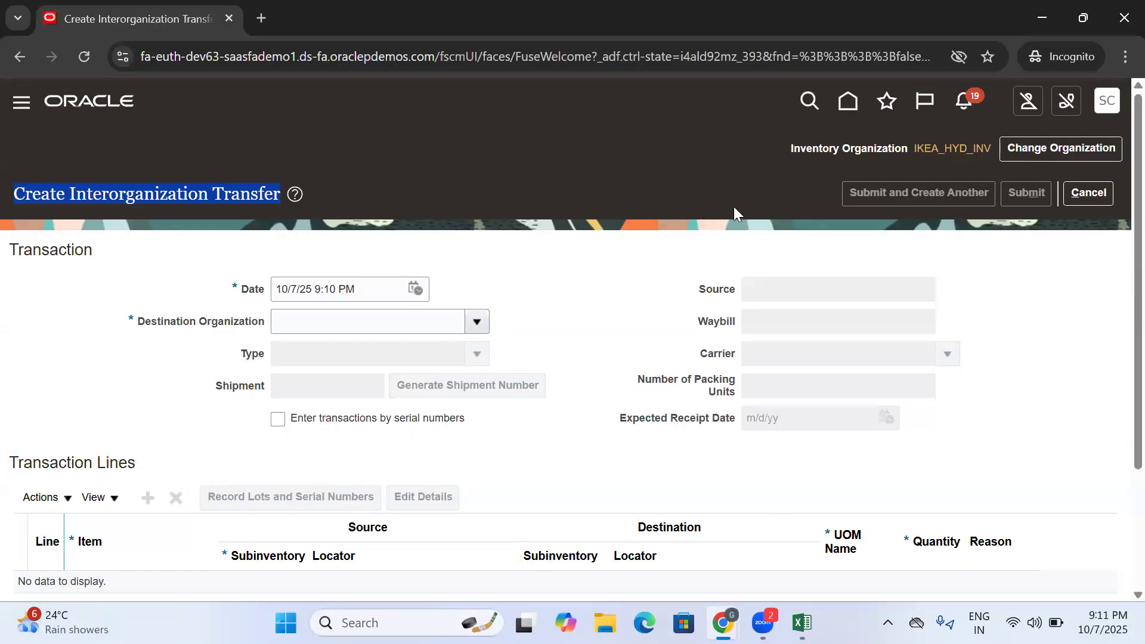
pyautogui.click(721, 195)
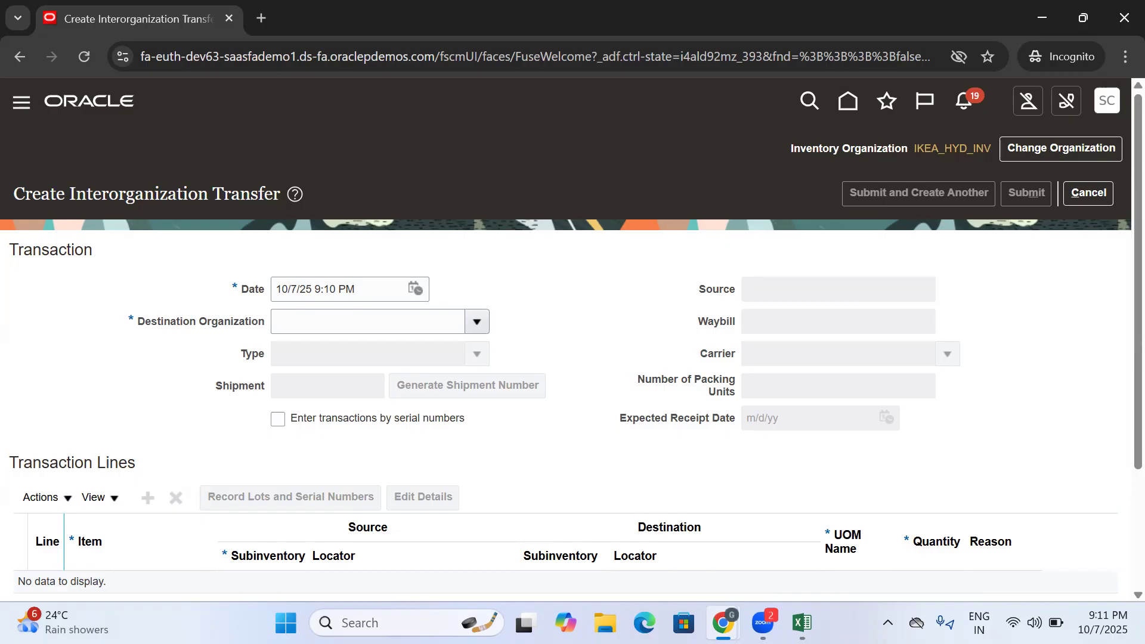
pyautogui.moveTo(132, 321); pyautogui.dragTo(270, 326)
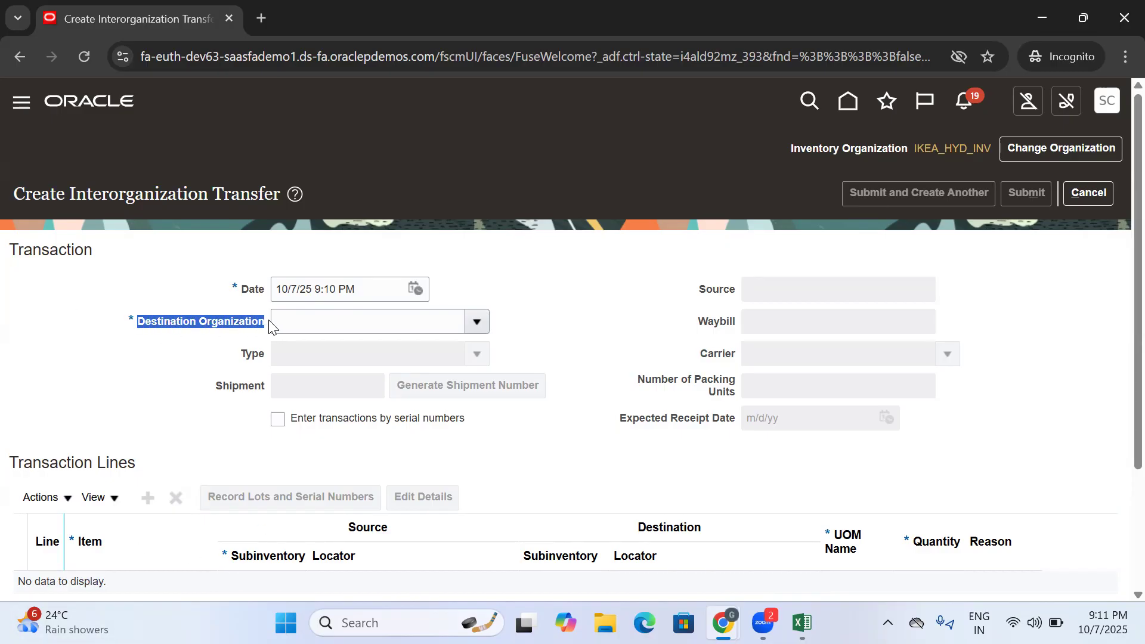
pyautogui.click(470, 324)
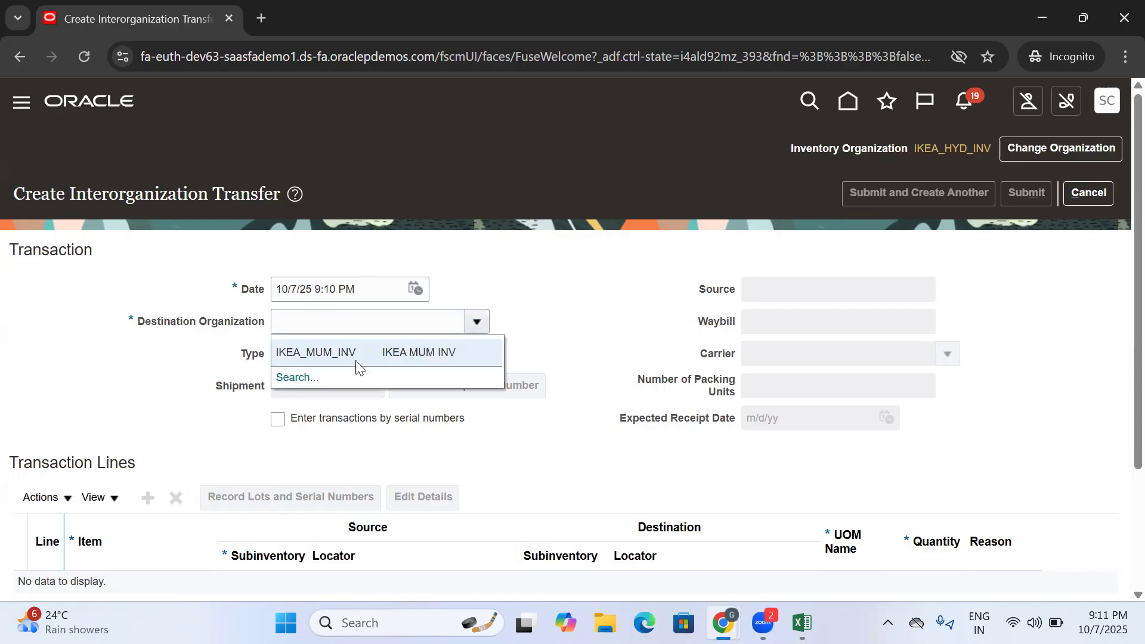
pyautogui.click(361, 358)
pyautogui.moveTo(372, 323); pyautogui.dragTo(262, 325)
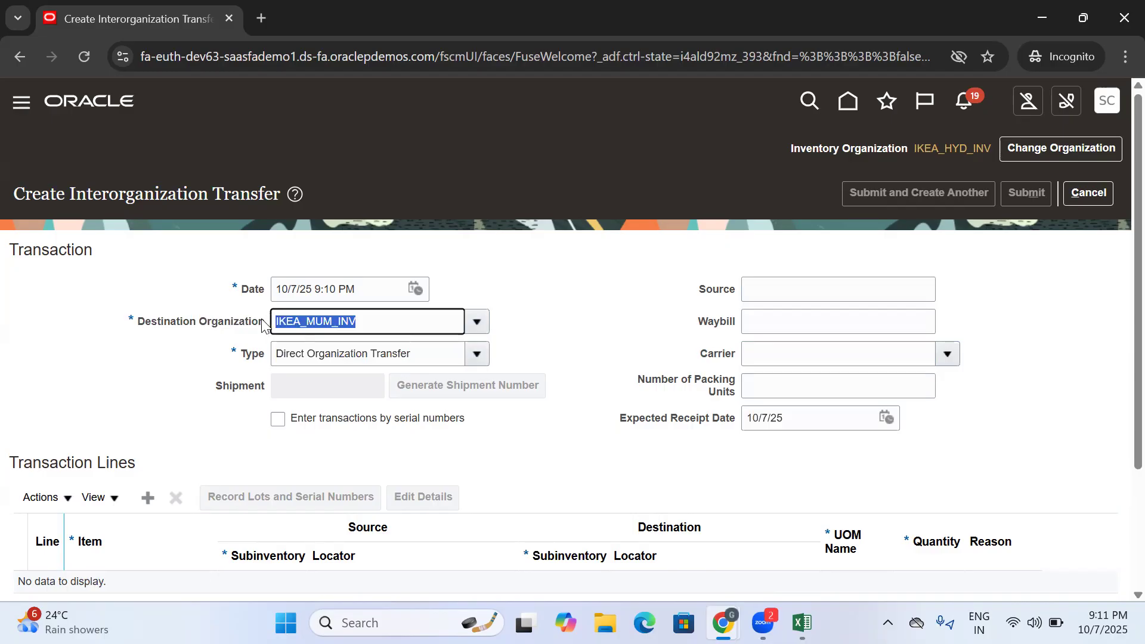
# - Switch to Excel to review the interorganization parameters and transfer entries in rows 298 and 299, and return to Oracle
pyautogui.click(802, 623)
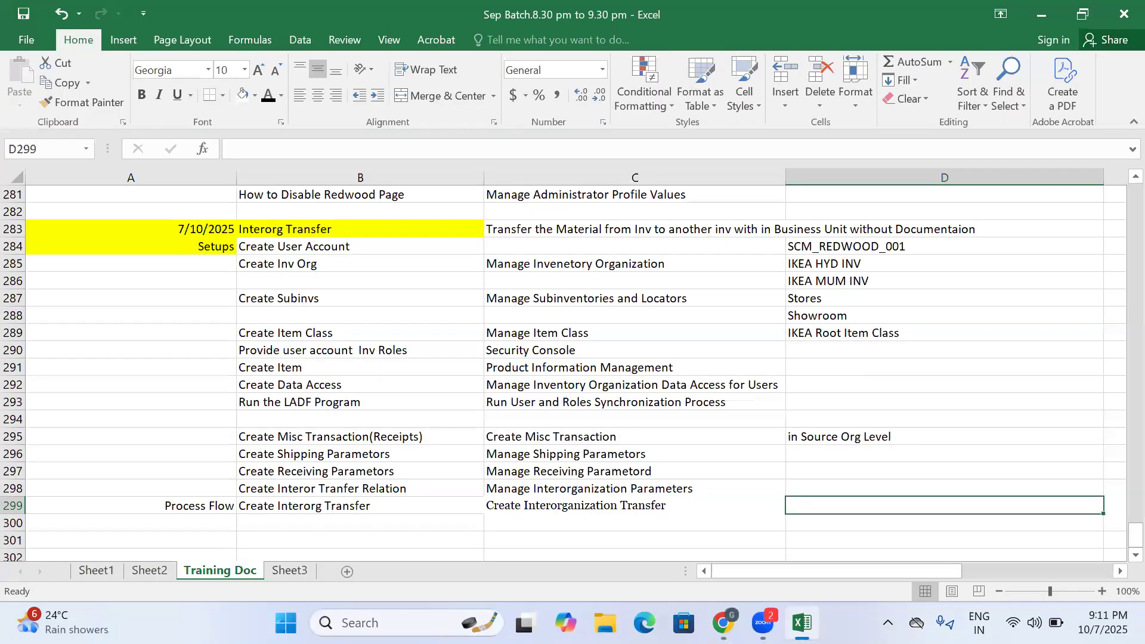
pyautogui.click(343, 502)
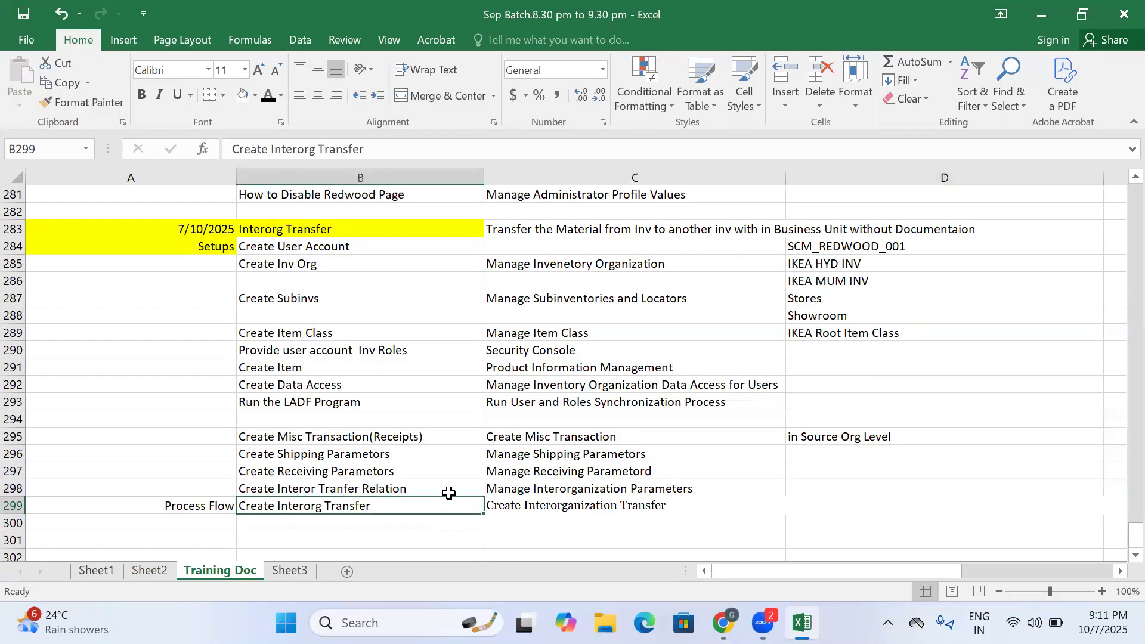
pyautogui.click(540, 488)
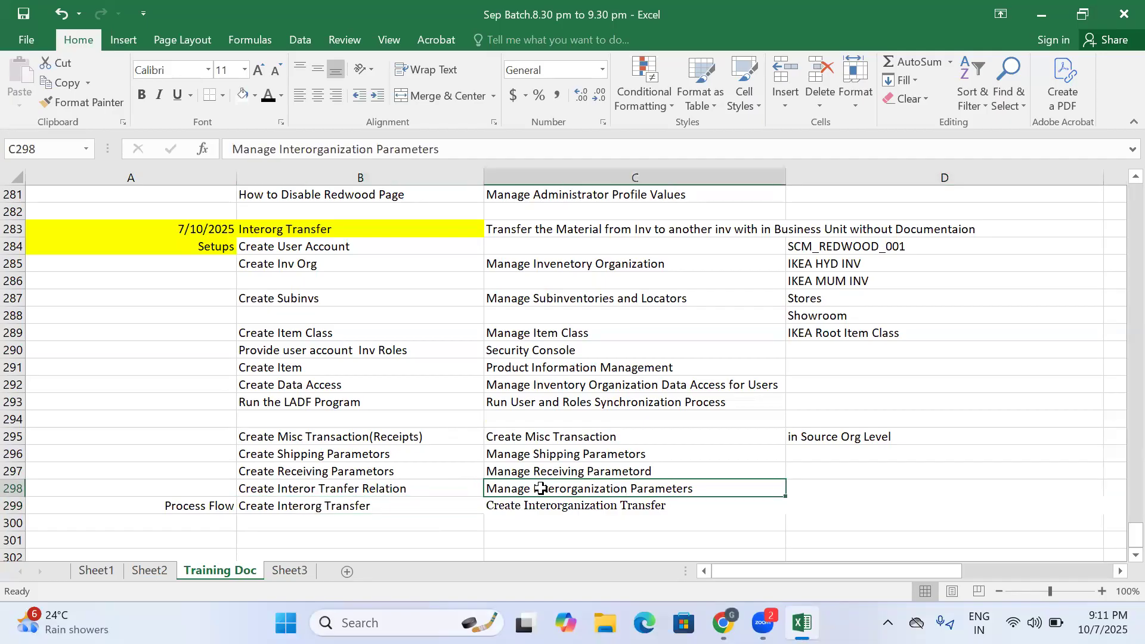
pyautogui.click(616, 504)
pyautogui.click(582, 483)
pyautogui.click(723, 623)
pyautogui.click(774, 539)
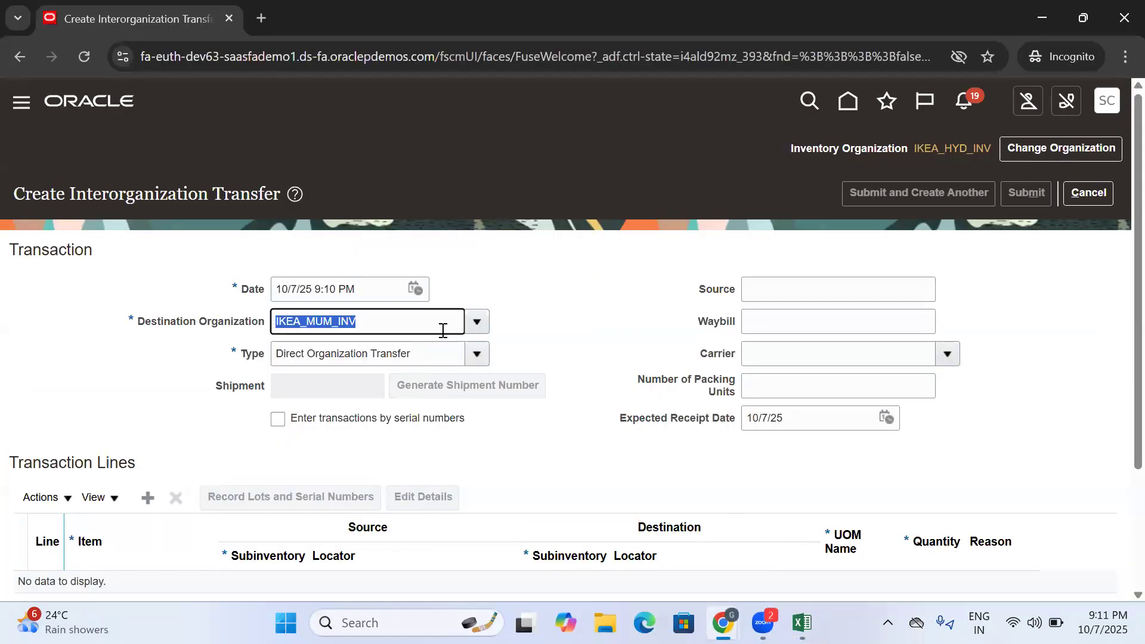
# - Review the destination organization and transfer type in the Transaction section of the transfer
pyautogui.click(344, 327)
pyautogui.moveTo(377, 322); pyautogui.dragTo(286, 325)
pyautogui.moveTo(420, 353); pyautogui.dragTo(246, 366)
pyautogui.click(633, 330)
pyautogui.scroll(-3, 598, 314)
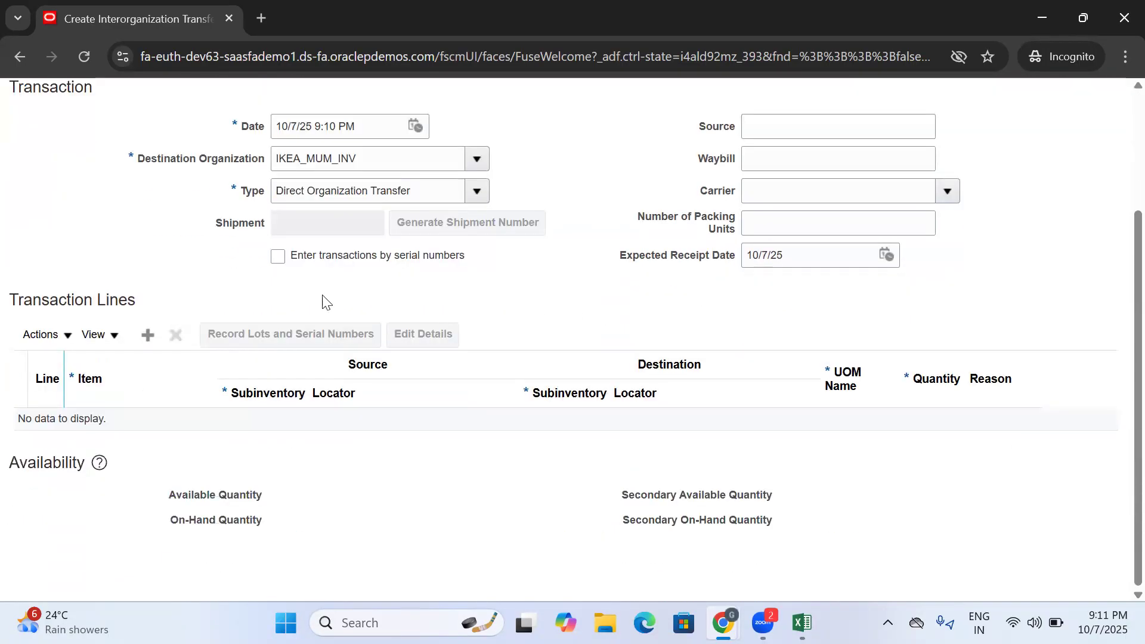
pyautogui.scroll(1, 145, 192)
# - Examine the optional source, waybill, carrier, packing units and expected receipt date fields of the transfer
pyautogui.moveTo(216, 197); pyautogui.dragTo(799, 238)
pyautogui.click(799, 238)
pyautogui.click(781, 251)
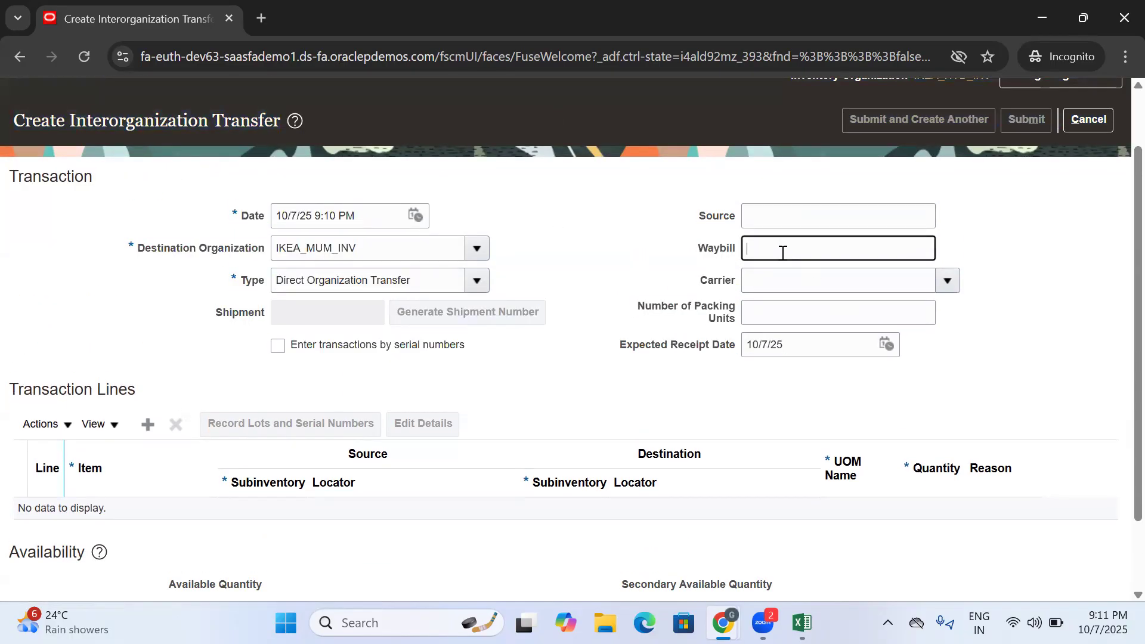
pyautogui.click(782, 282)
pyautogui.click(815, 316)
pyautogui.click(815, 218)
pyautogui.click(806, 253)
pyautogui.click(789, 286)
pyautogui.click(781, 317)
pyautogui.click(924, 360)
pyautogui.press('Tab')
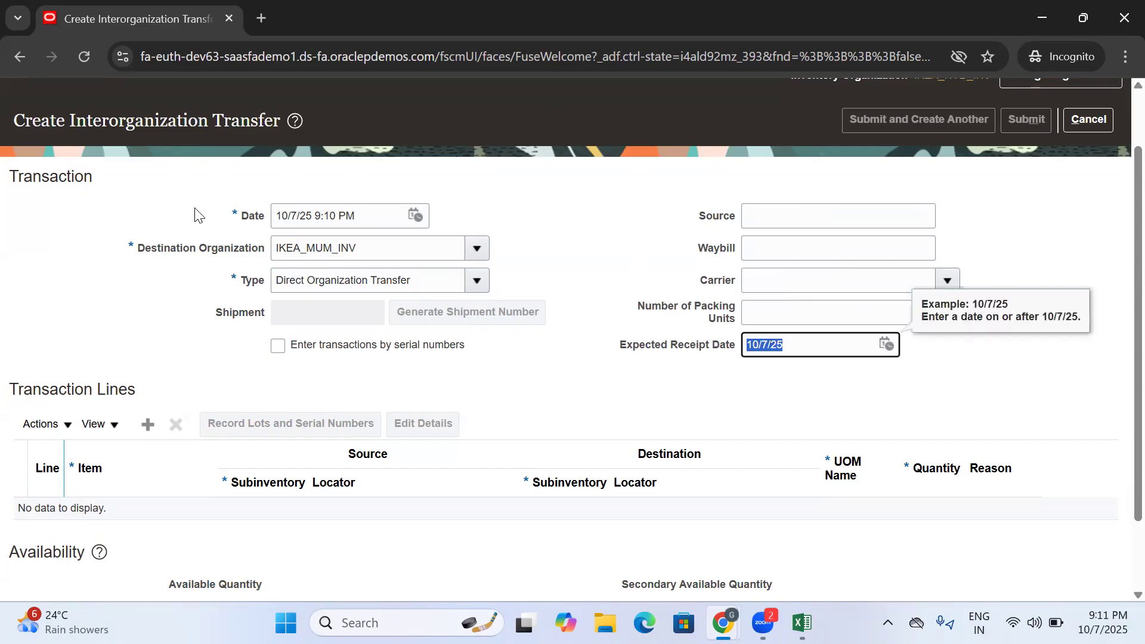
pyautogui.click(693, 393)
pyautogui.scroll(-3, 647, 385)
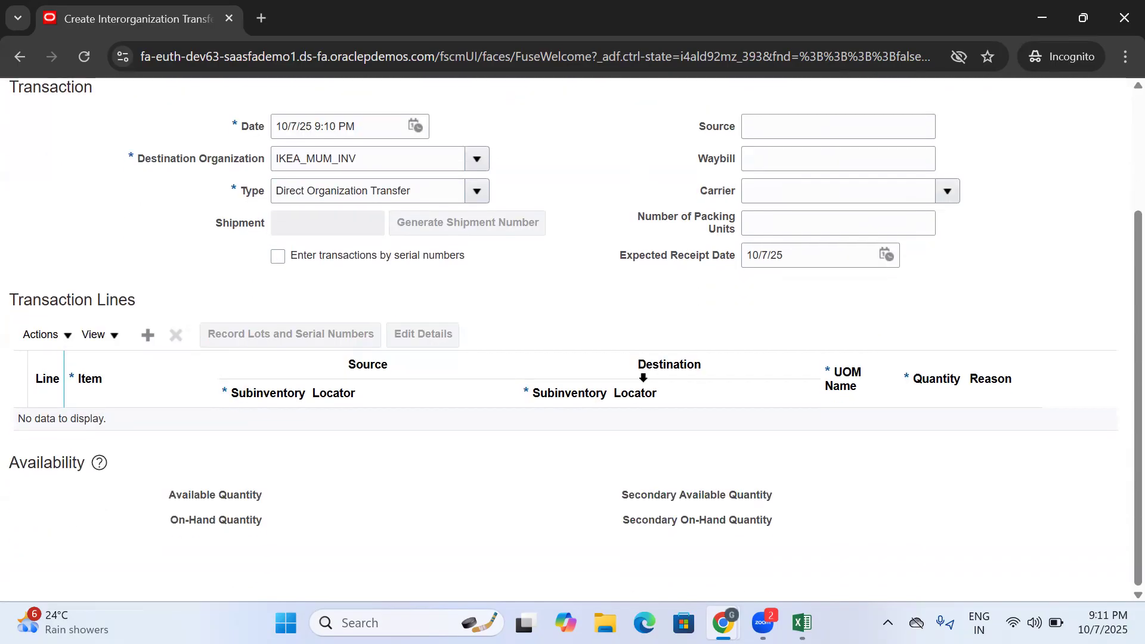
pyautogui.click(416, 189)
pyautogui.click(152, 245)
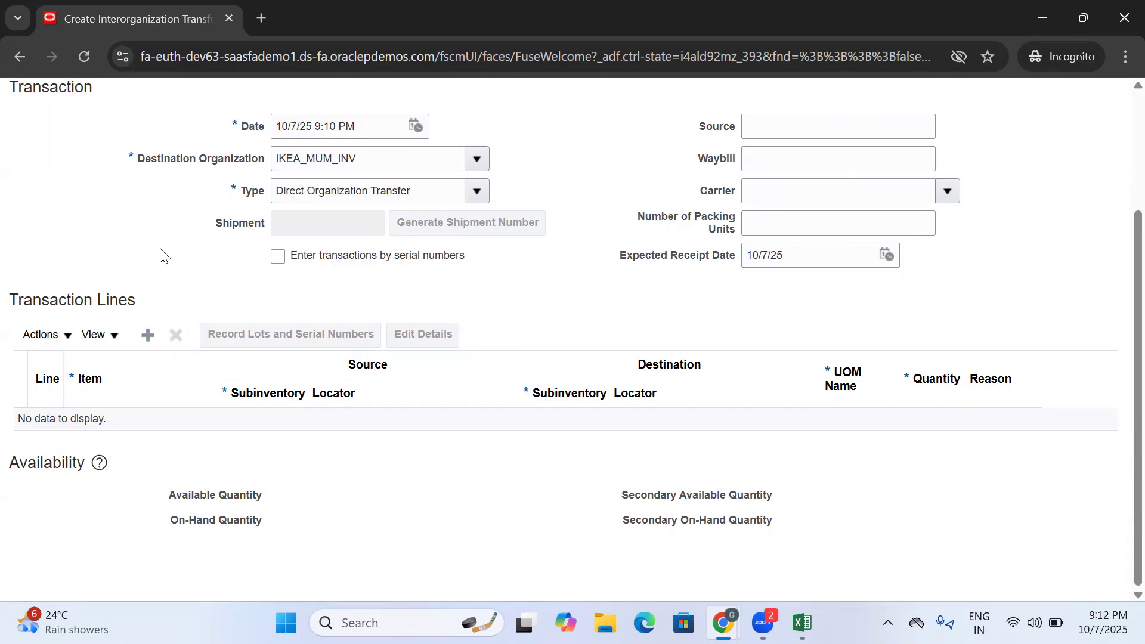
pyautogui.scroll(5, 348, 209)
# - Check the available destination organizations and pick IKEA_MUM_INV again
pyautogui.click(384, 327)
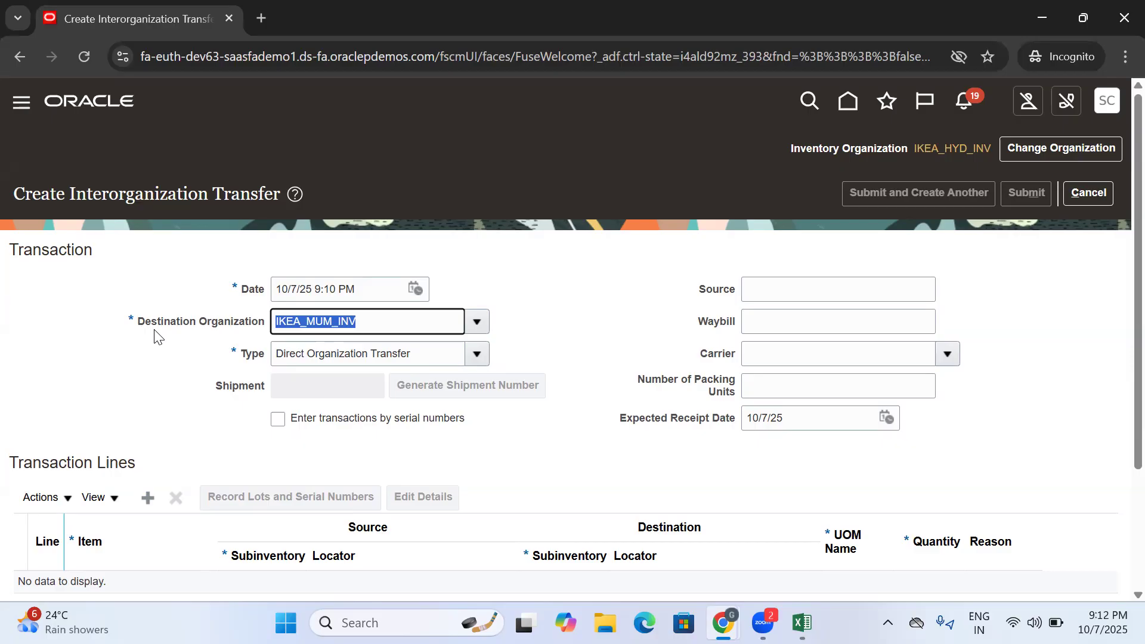
pyautogui.click(472, 328)
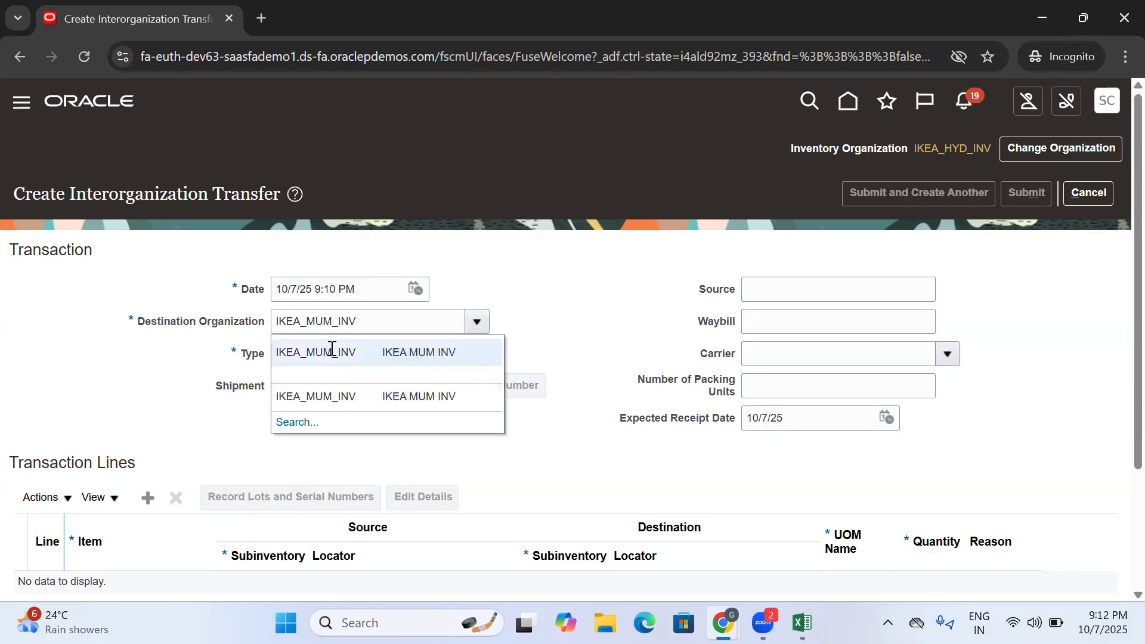
pyautogui.click(332, 352)
pyautogui.moveTo(385, 326); pyautogui.dragTo(261, 329)
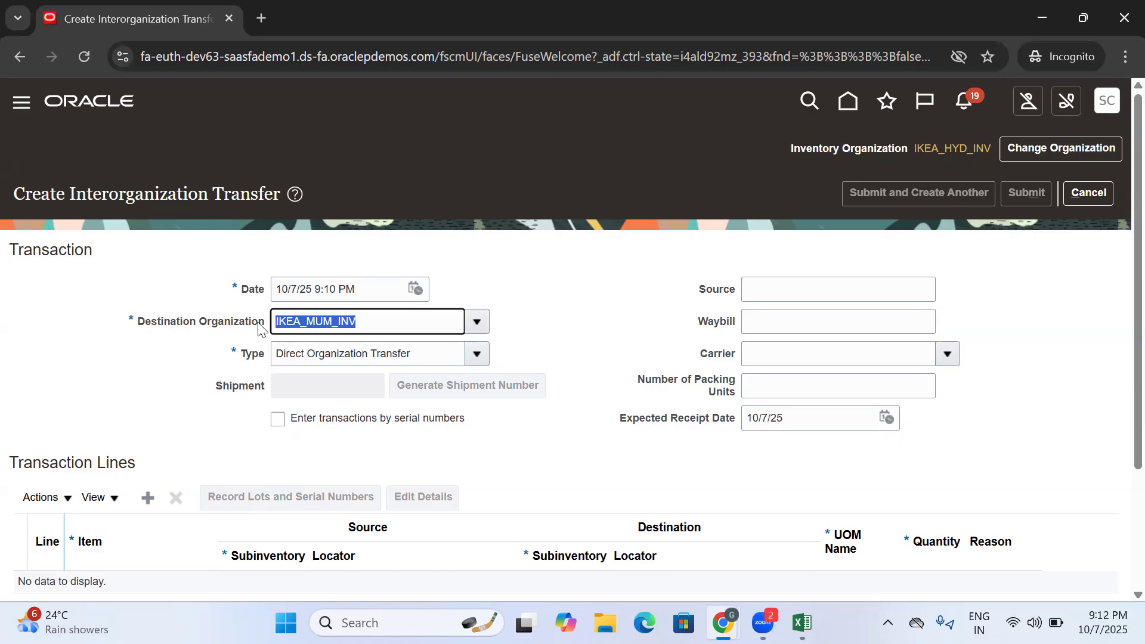
# - Add a transaction line to the transfer, enter the IKEA item, and check its available quantity
pyautogui.click(470, 273)
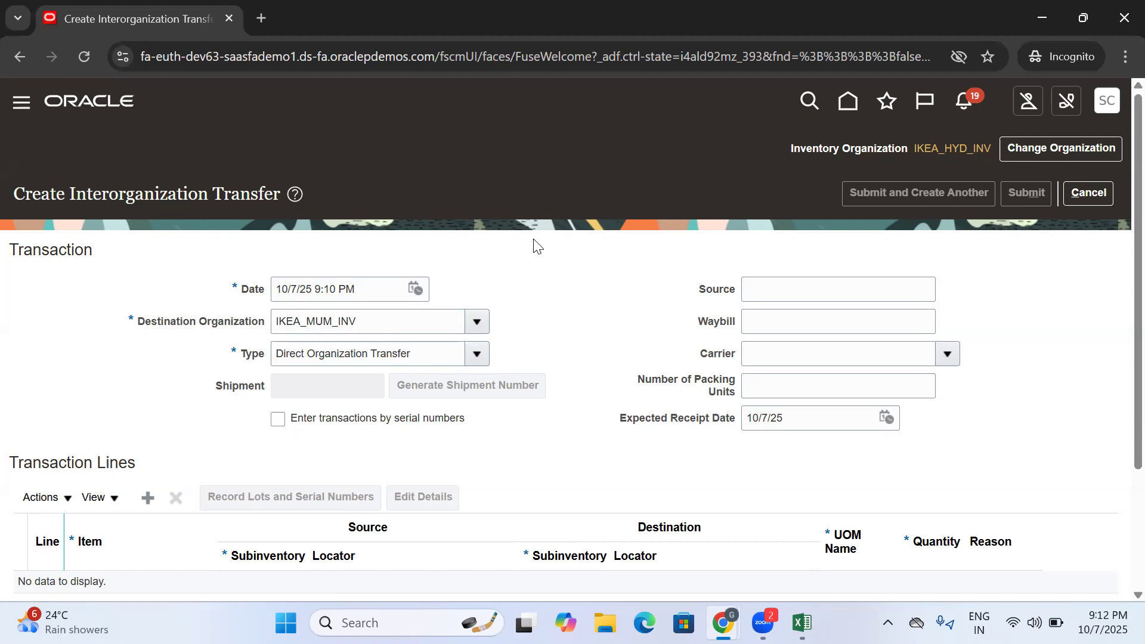
pyautogui.scroll(-3, 533, 244)
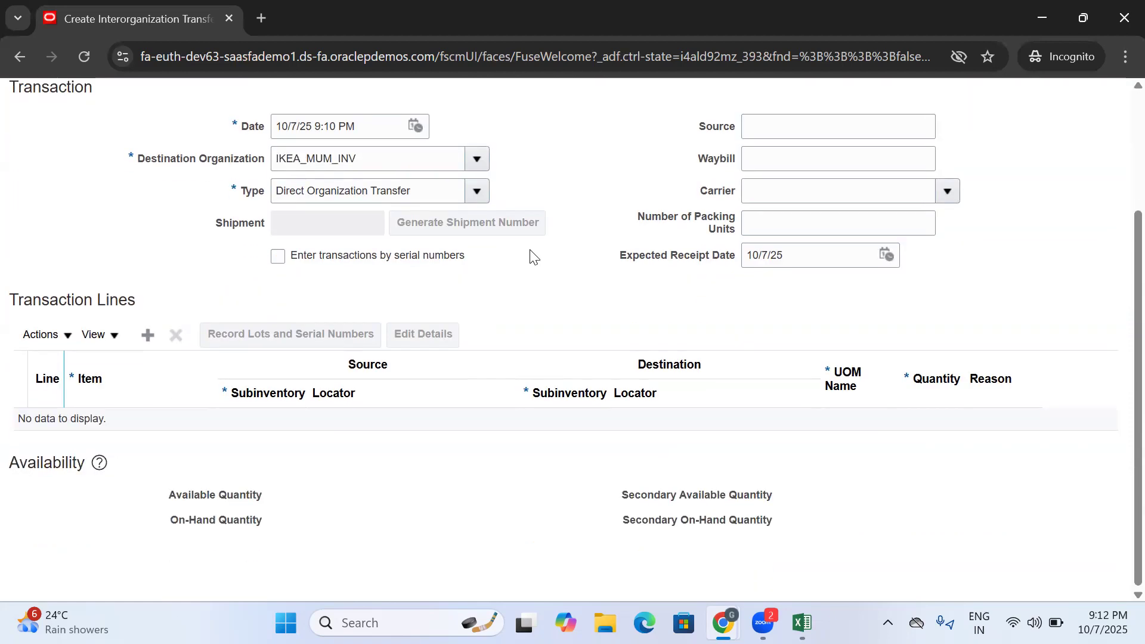
pyautogui.click(148, 334)
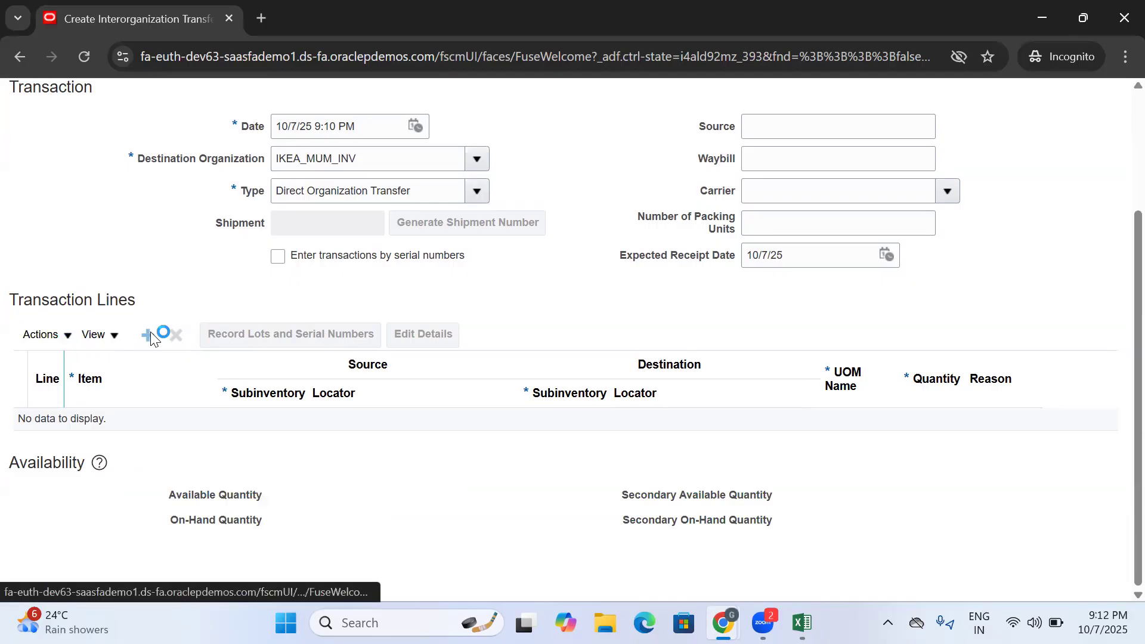
pyautogui.click(150, 433)
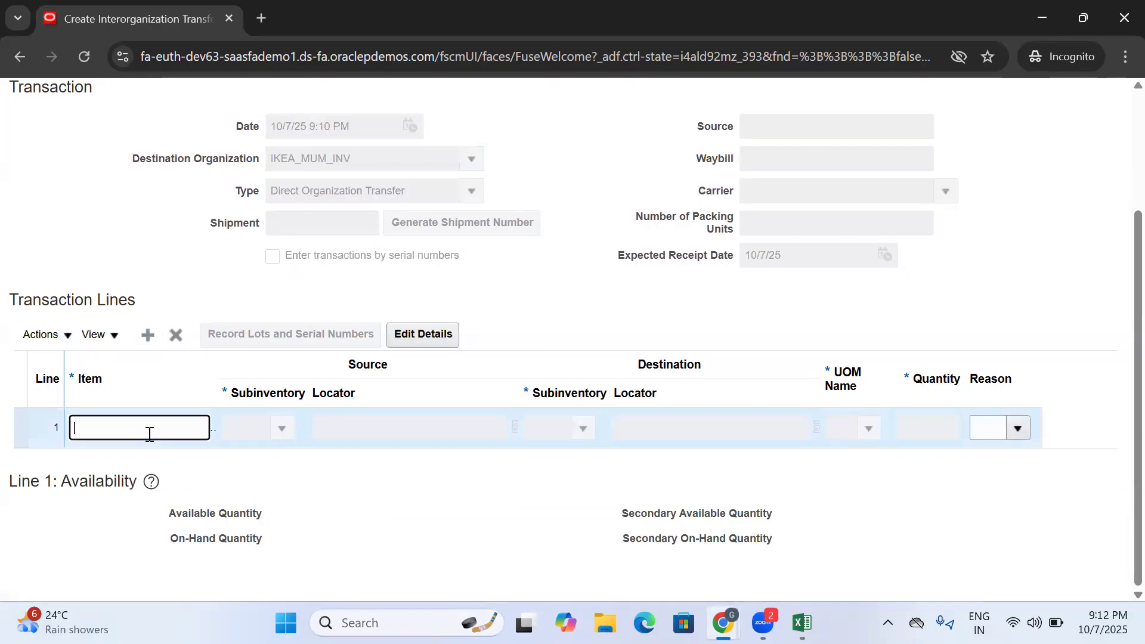
pyautogui.write('IKEA')
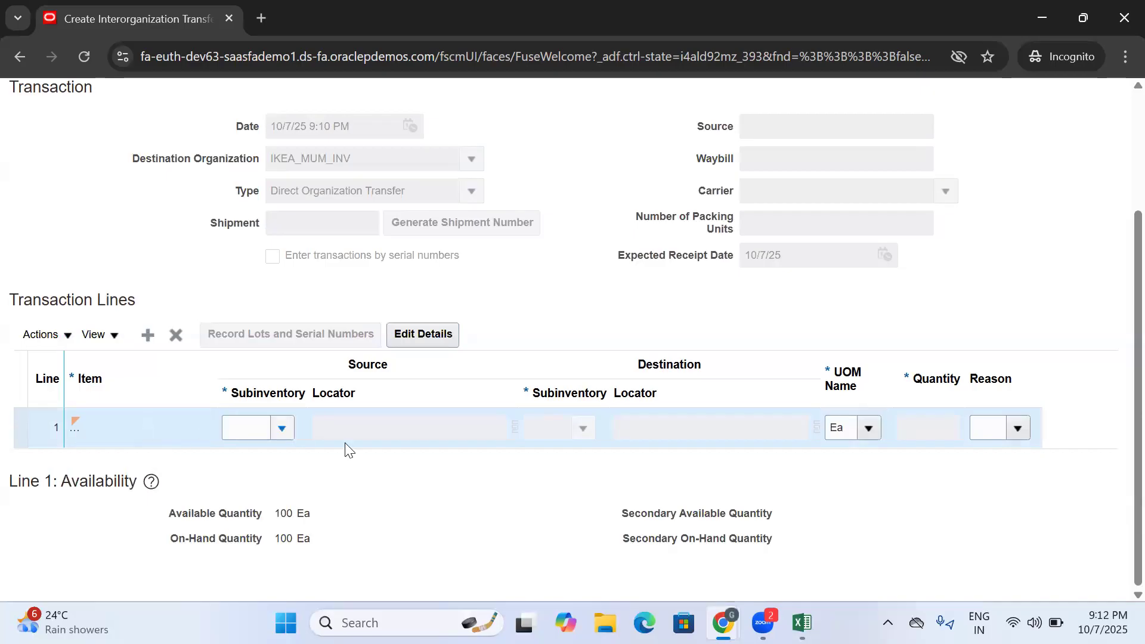
pyautogui.doubleClick(287, 514)
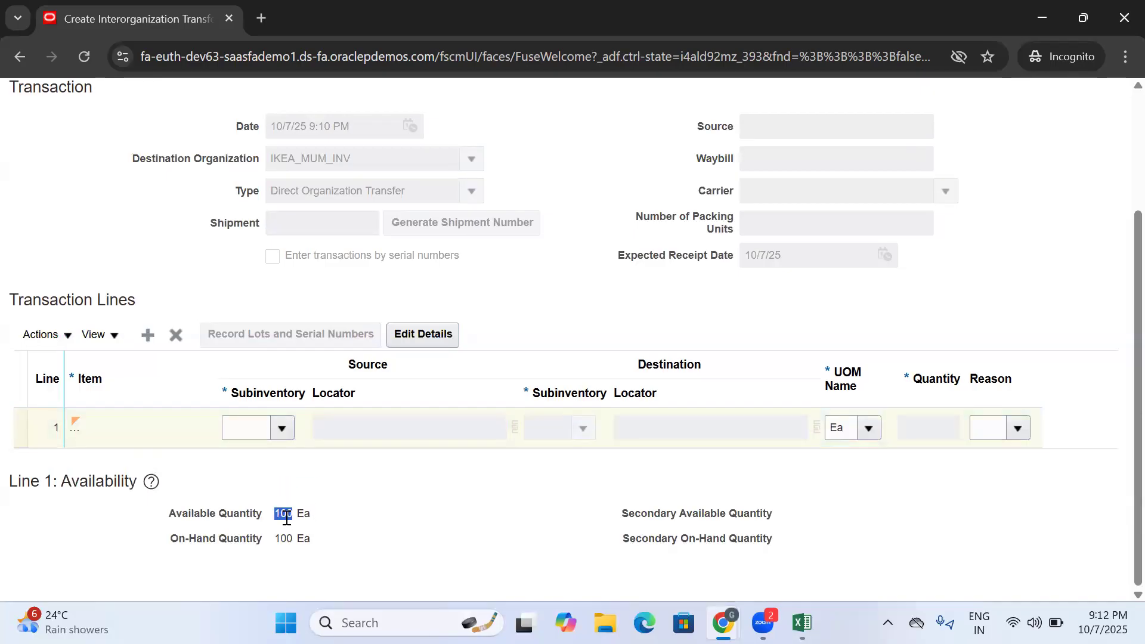
# - Set the source subinventory of line 1 to Stores and review the Source and Destination column groups
pyautogui.click(278, 430)
pyautogui.click(282, 428)
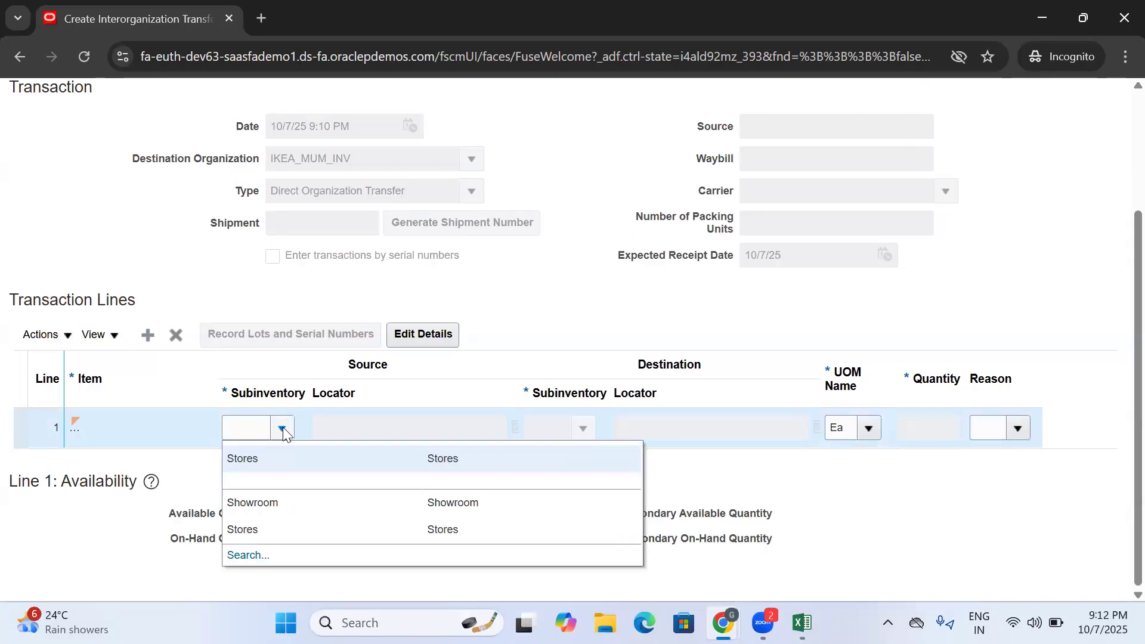
pyautogui.click(301, 462)
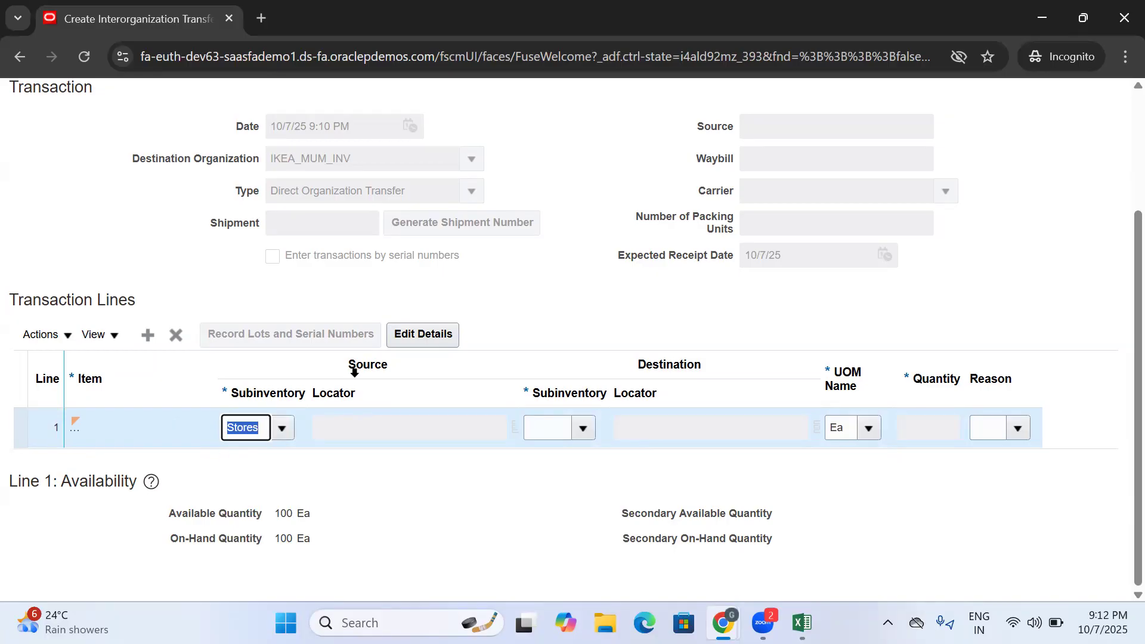
pyautogui.click(352, 360)
pyautogui.click(635, 362)
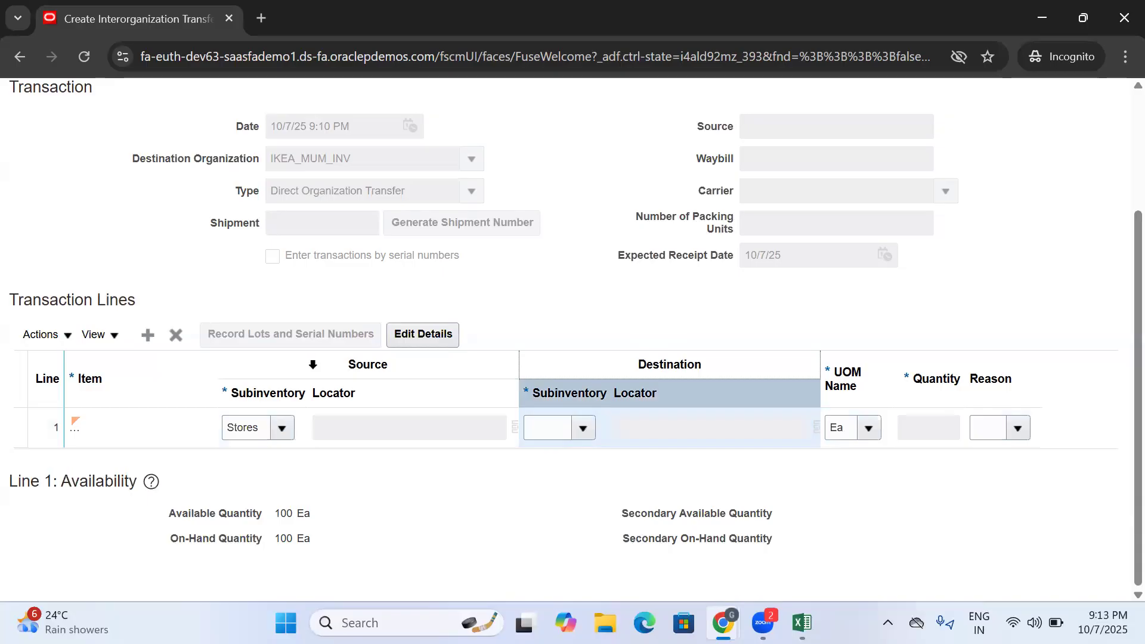
pyautogui.click(312, 364)
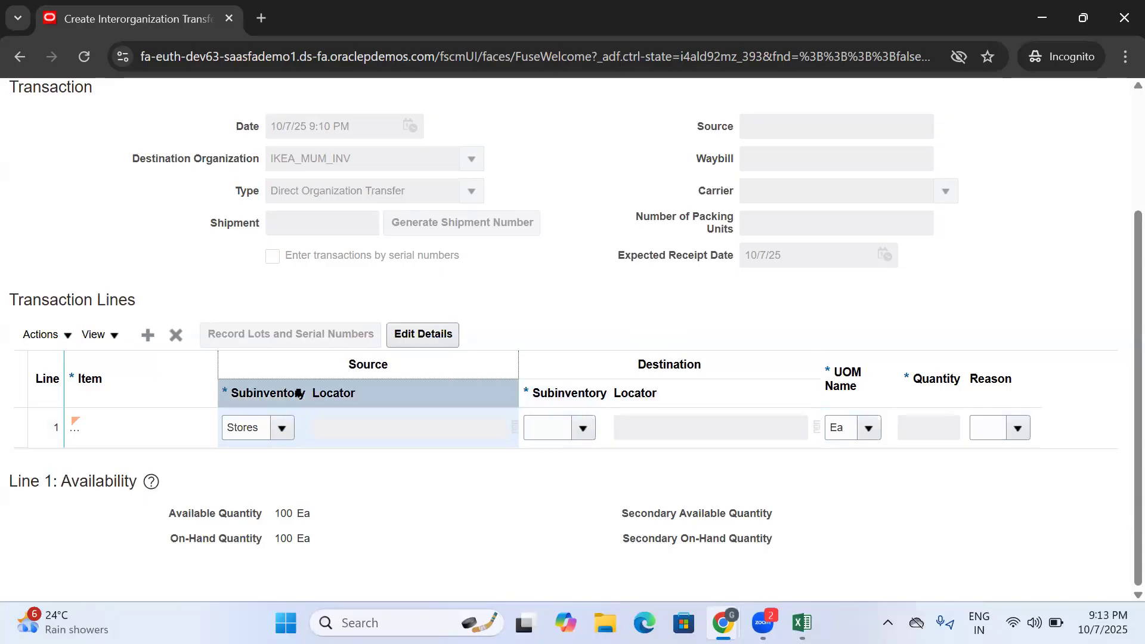
# - Check the item's availability with Showroom as the source subinventory, and set the source back to Stores
pyautogui.click(282, 428)
pyautogui.click(282, 427)
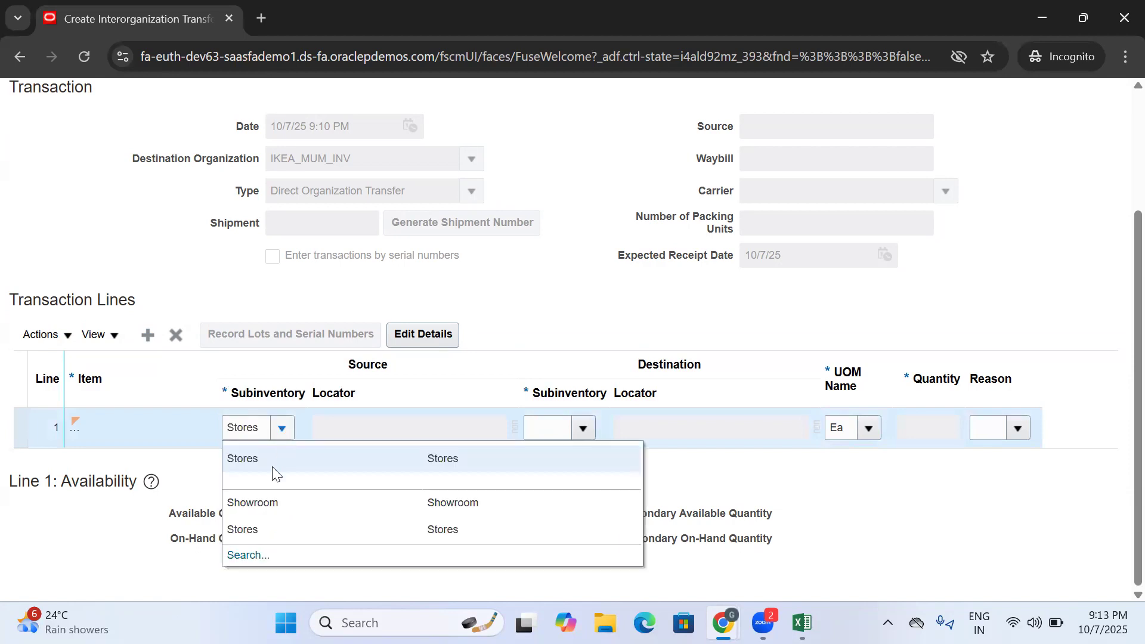
pyautogui.click(269, 505)
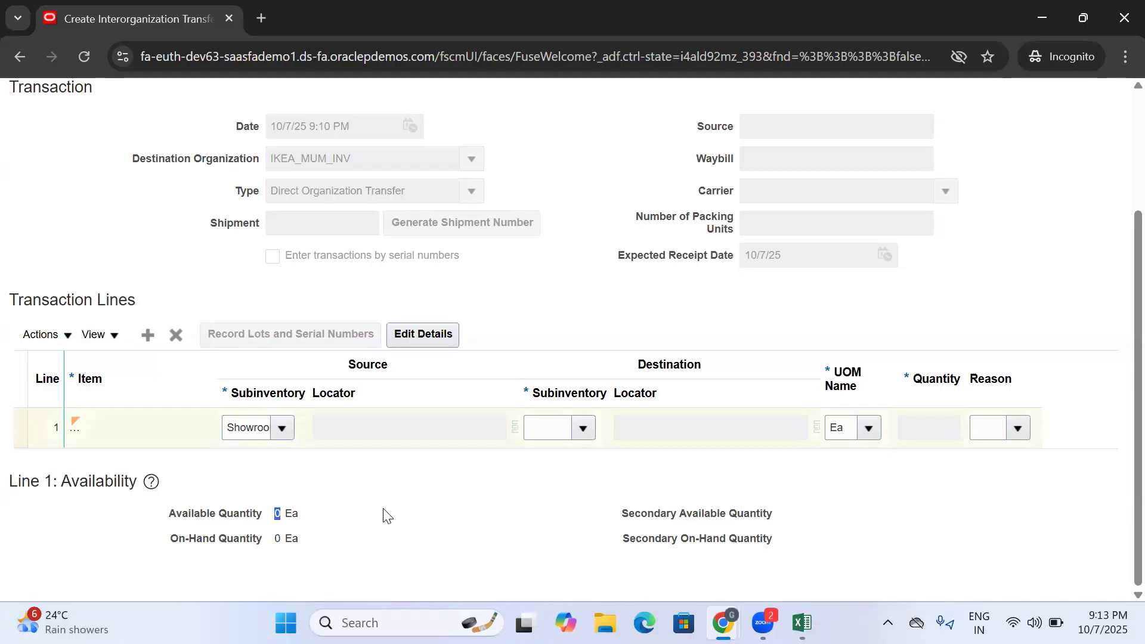
pyautogui.click(282, 432)
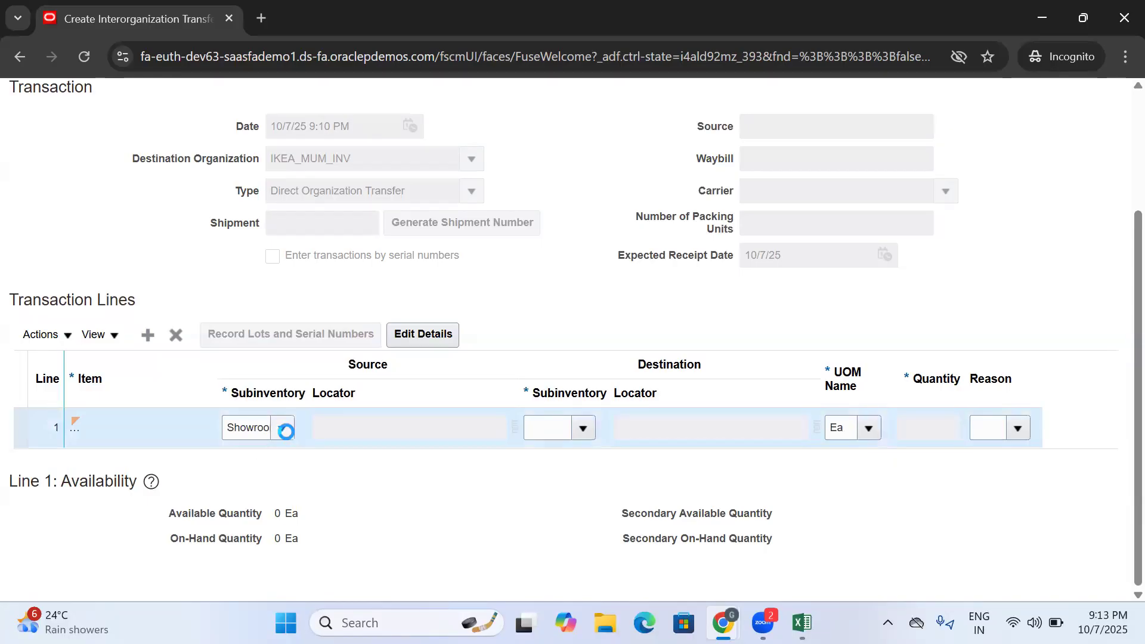
pyautogui.click(256, 483)
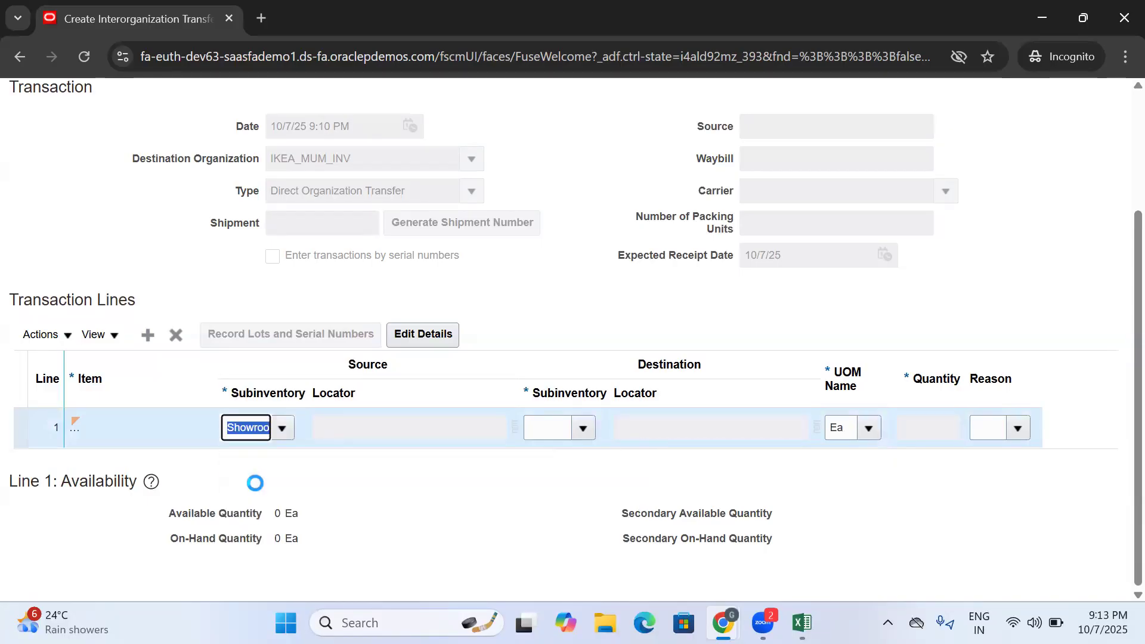
pyautogui.doubleClick(241, 431)
pyautogui.click(422, 506)
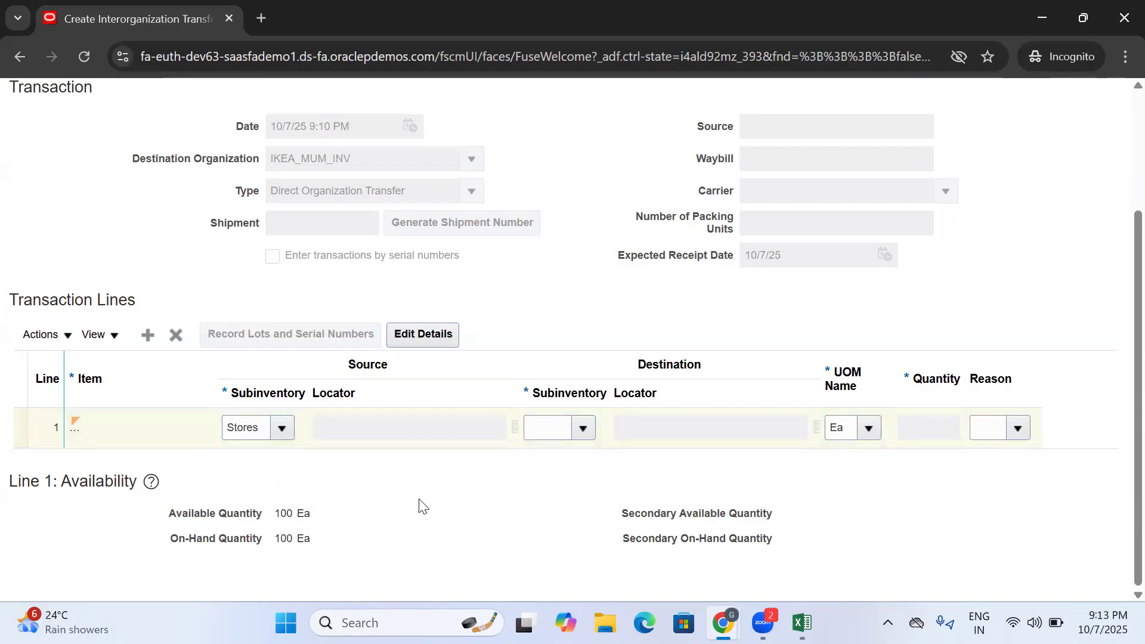
pyautogui.doubleClick(277, 512)
# - Set the destination subinventory of line 1 to Stores and the transfer quantity to 10
pyautogui.click(583, 428)
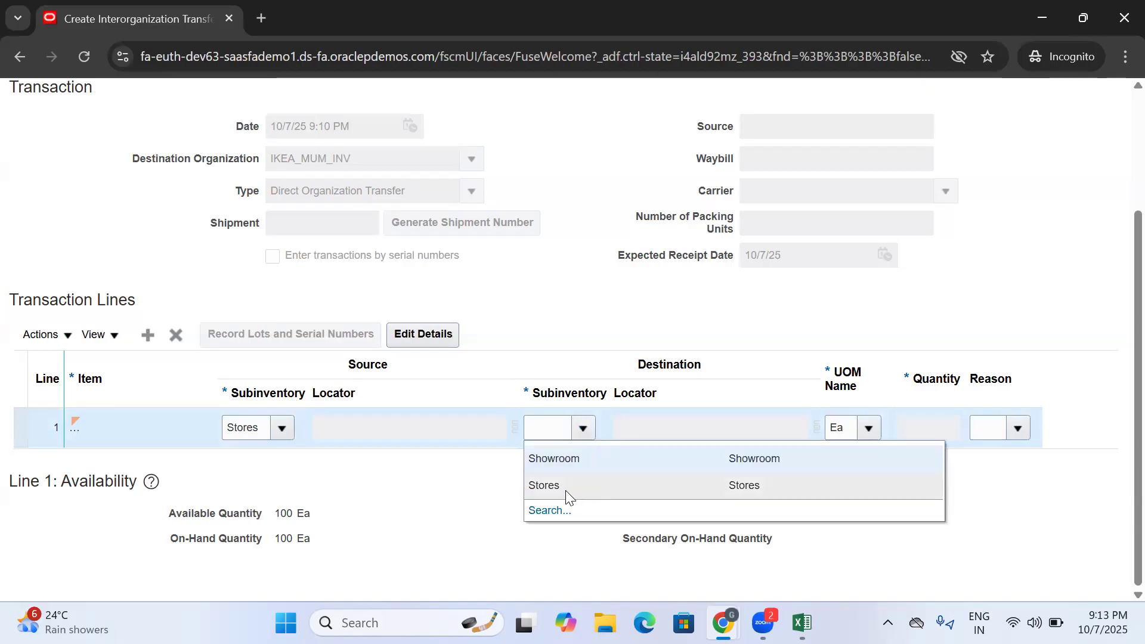
pyautogui.click(566, 488)
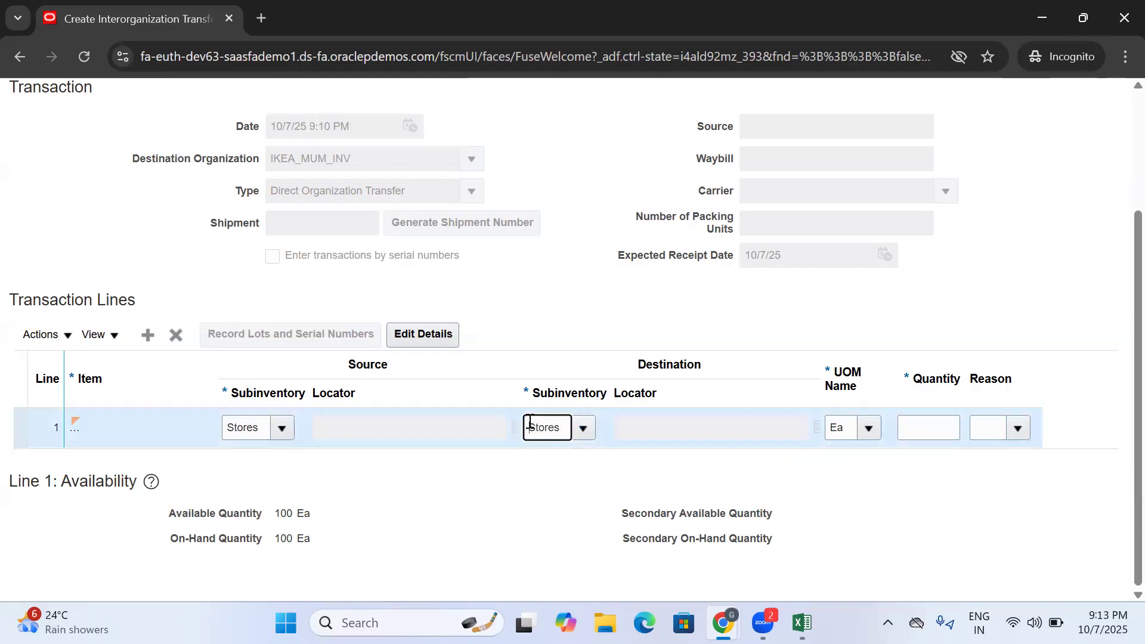
pyautogui.click(937, 428)
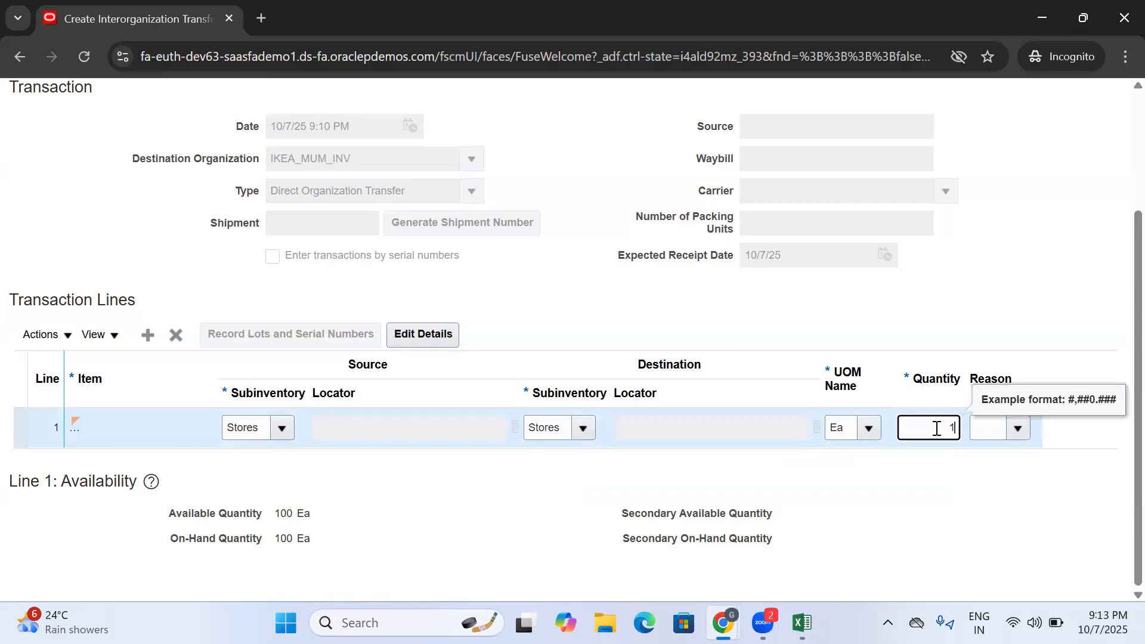
pyautogui.click(884, 477)
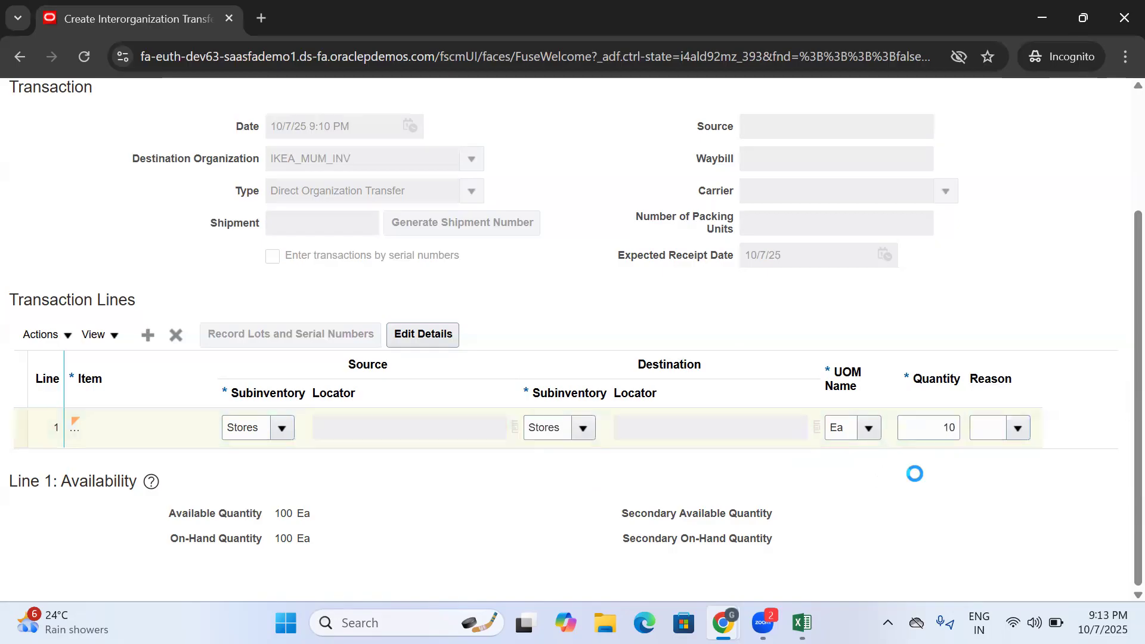
# - Choose a reason beginning with "Stock" for line 1 of the transfer
pyautogui.click(1018, 428)
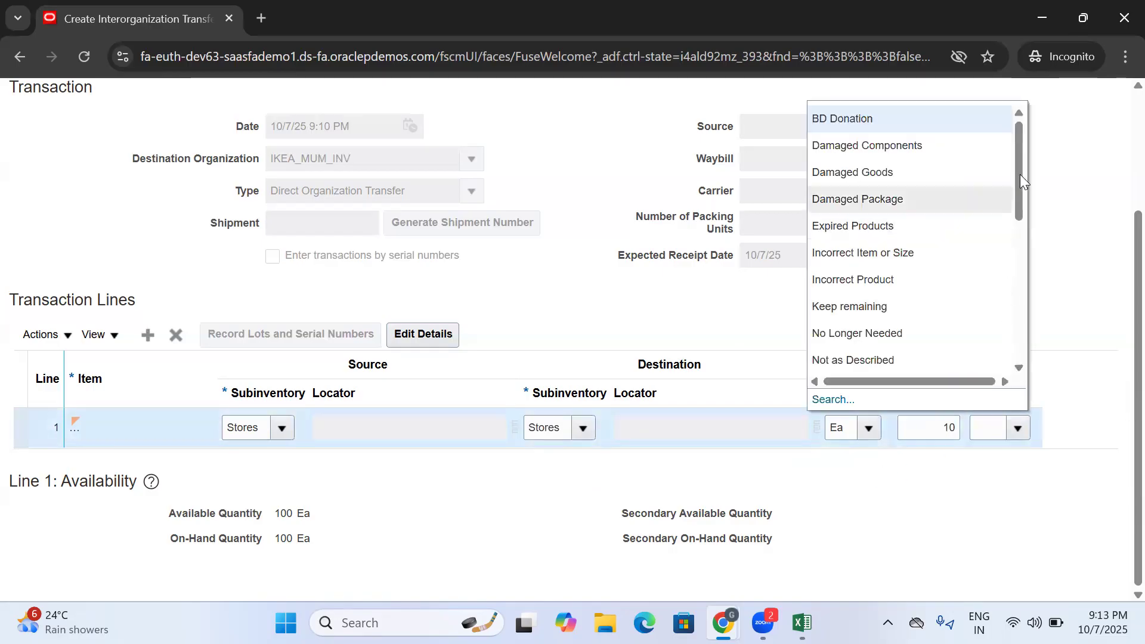
pyautogui.moveTo(1016, 155); pyautogui.dragTo(990, 273)
pyautogui.click(862, 208)
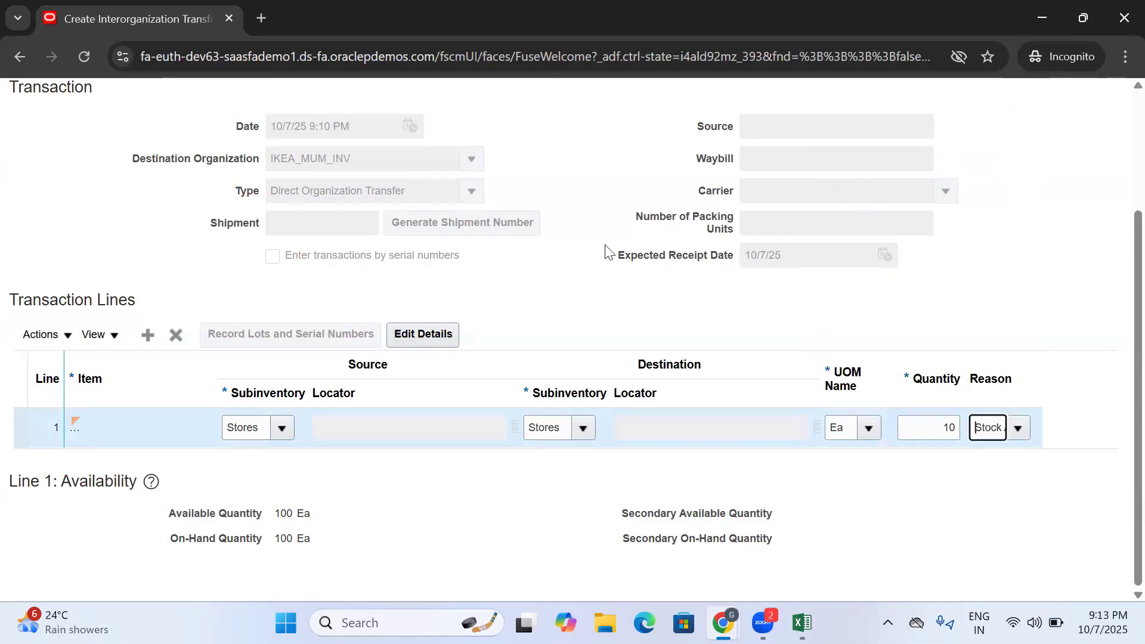
pyautogui.moveTo(973, 427); pyautogui.dragTo(1119, 448)
pyautogui.click(1118, 447)
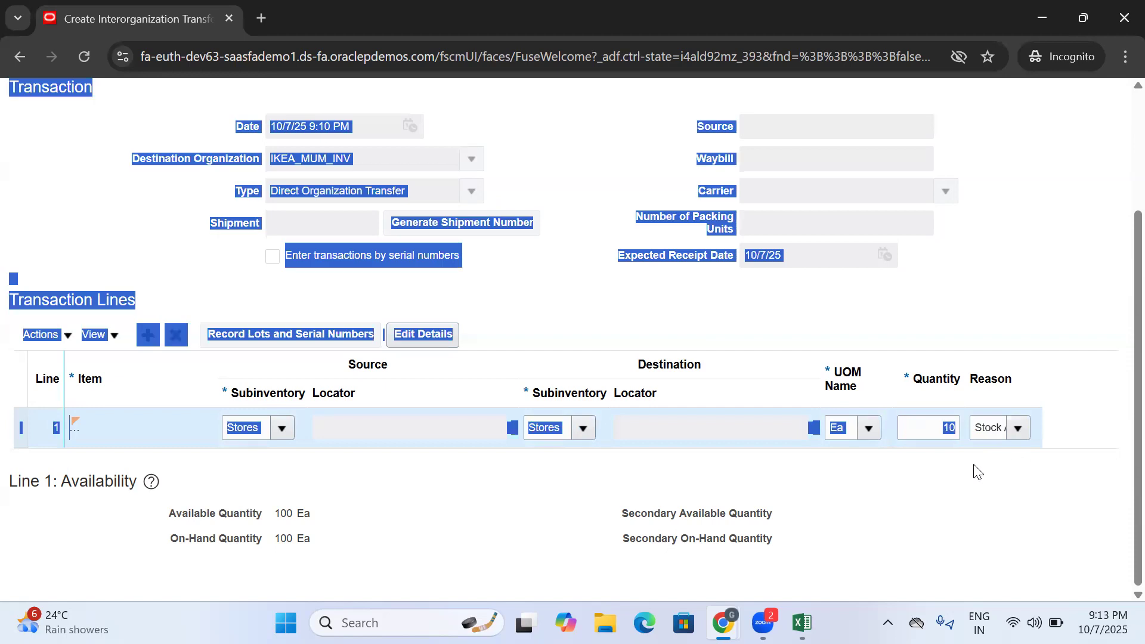
# - Submit the interorganization transfer and acknowledge the confirmation
pyautogui.click(909, 500)
pyautogui.scroll(3, 771, 532)
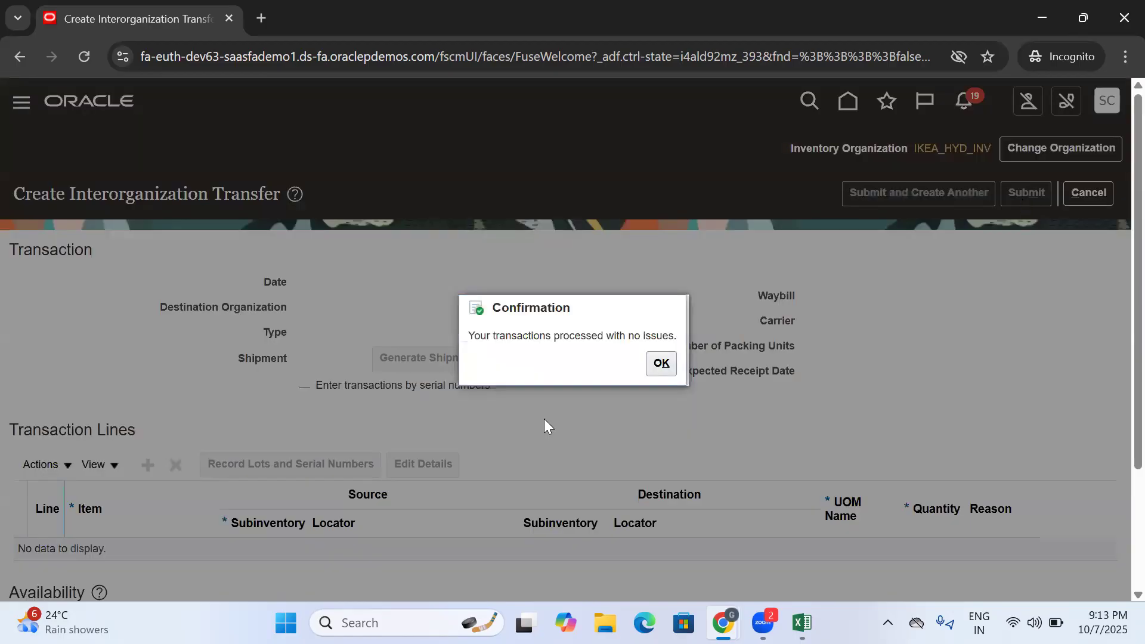
pyautogui.click(668, 363)
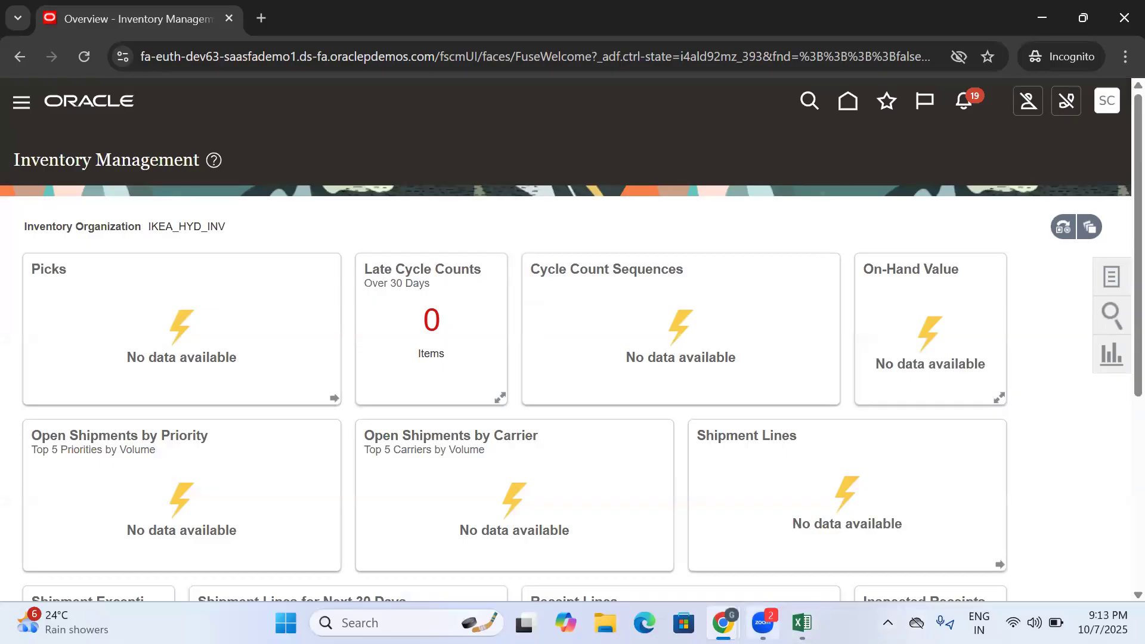
# - Switch to Excel to review the Interorg Transfer description in row 283, and return to Oracle
pyautogui.click(802, 622)
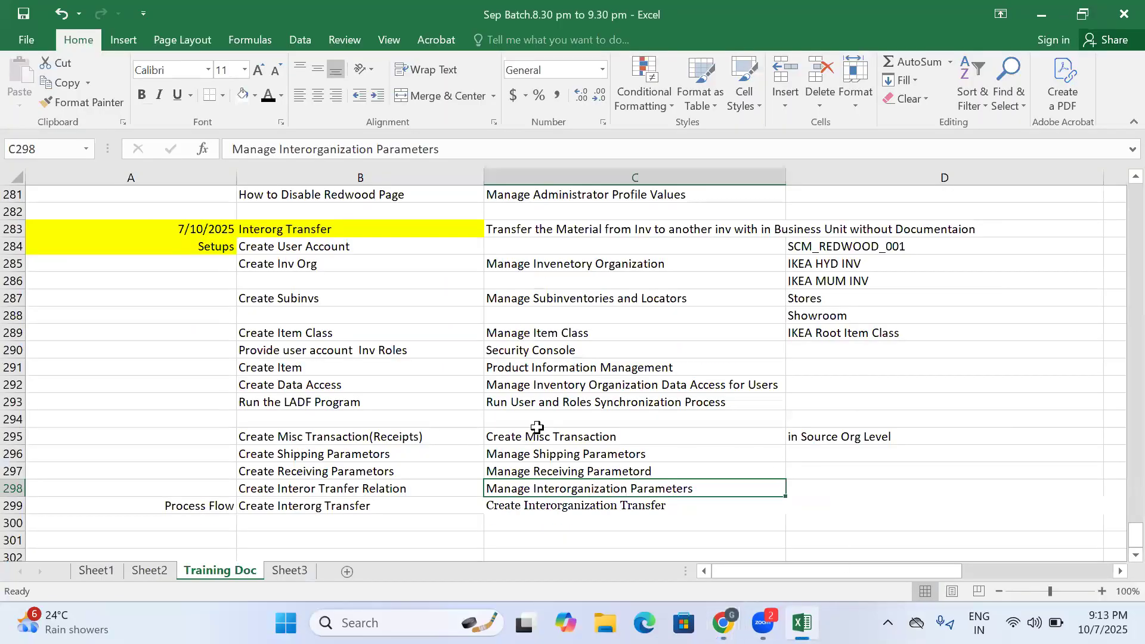
pyautogui.scroll(1, 537, 427)
pyautogui.click(537, 279)
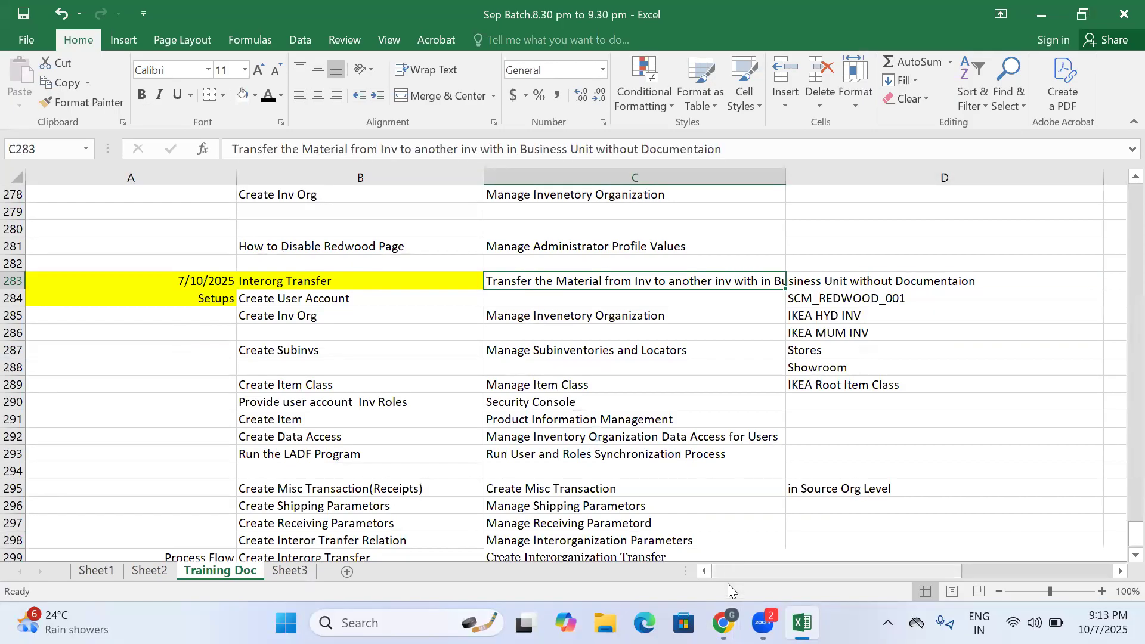
pyautogui.moveTo(722, 622)
pyautogui.click(806, 544)
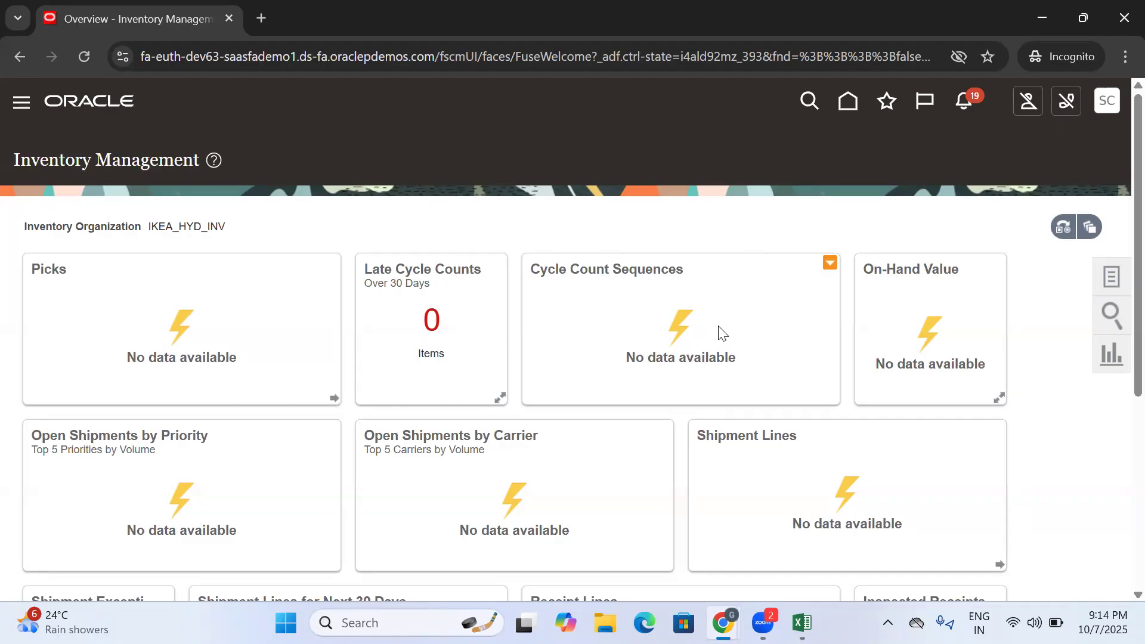
# - Go to Setup and Maintenance and open the Manage Interorganization Parameters task in the Inventory Management functional area
pyautogui.click(1104, 114)
pyautogui.click(823, 370)
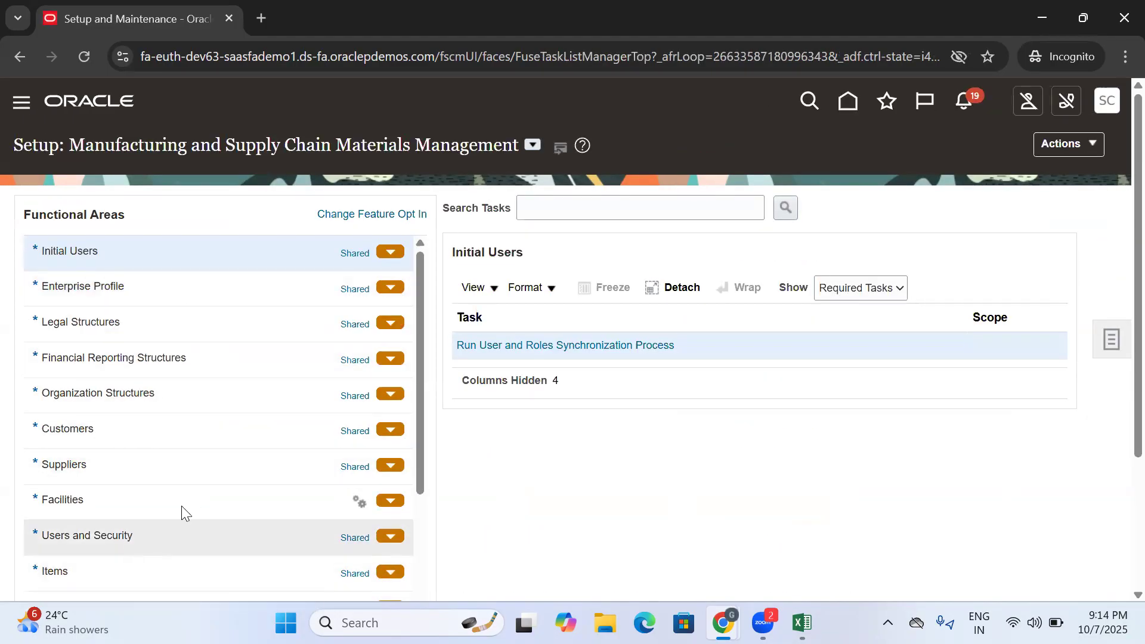
pyautogui.moveTo(418, 295); pyautogui.dragTo(409, 340)
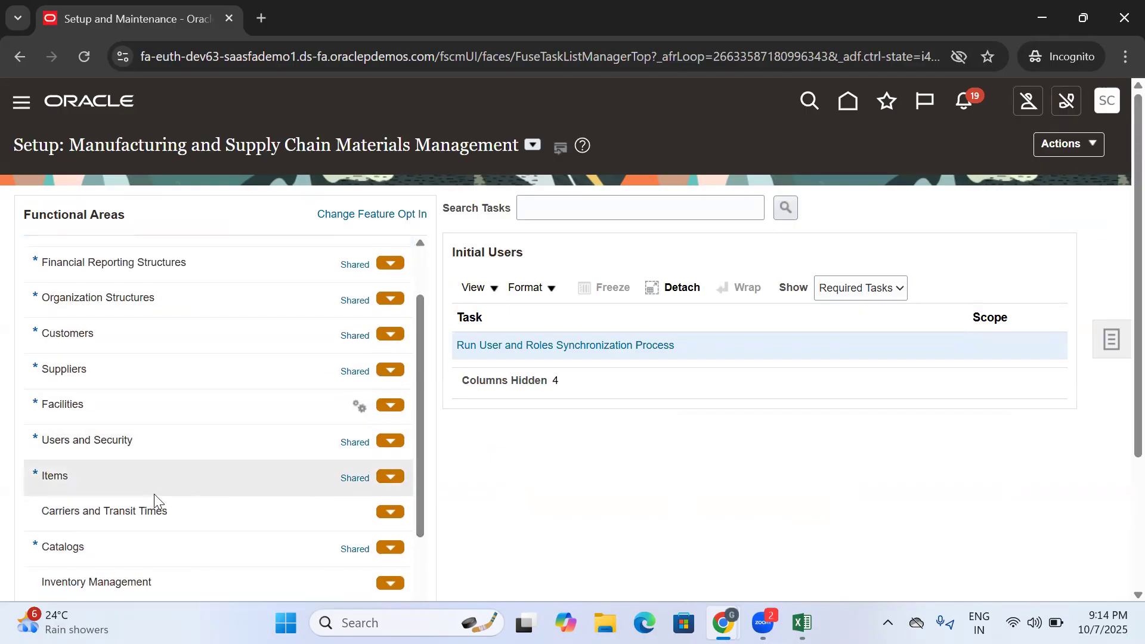
pyautogui.click(107, 580)
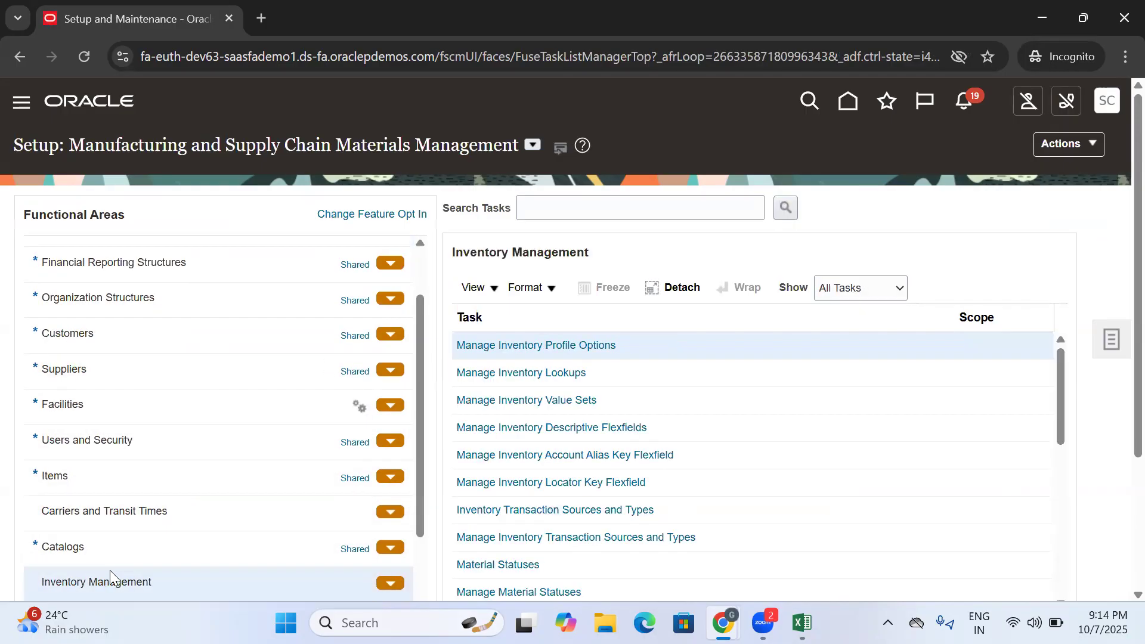
pyautogui.moveTo(1062, 371); pyautogui.dragTo(1068, 478)
pyautogui.click(571, 454)
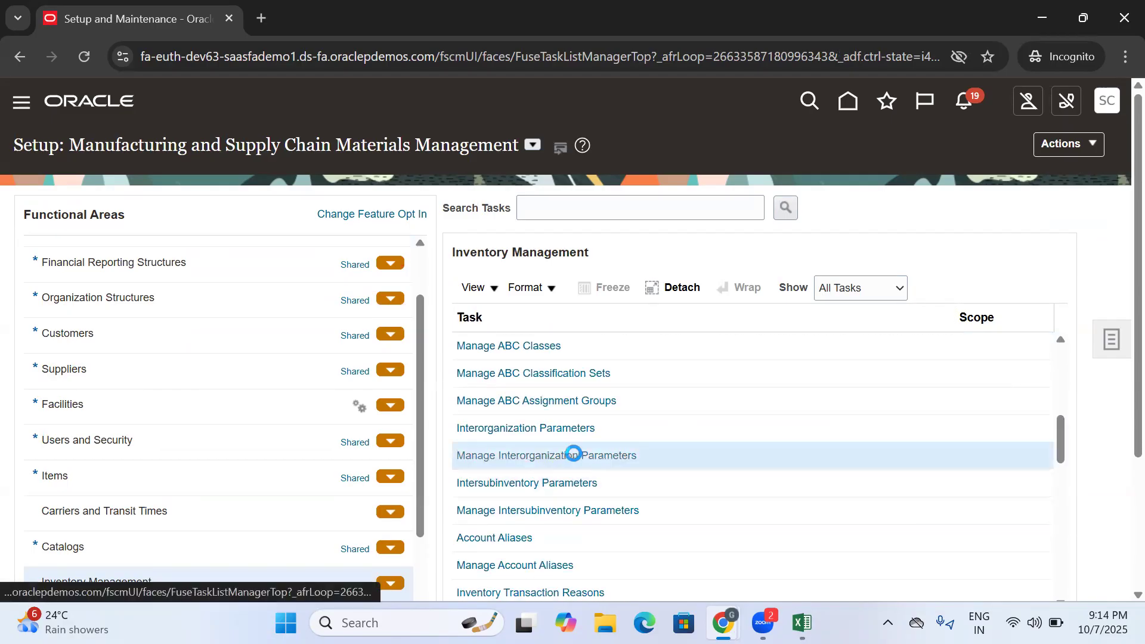
# - Examine the From Organization and To Organization search criteria of the interorganization parameters
pyautogui.click(178, 272)
pyautogui.click(486, 274)
pyautogui.click(186, 267)
pyautogui.click(510, 278)
pyautogui.click(161, 270)
pyautogui.click(195, 269)
# - Create new interorganization parameters and set the From Organization to IKEA_MUM_INV, found by searching for IKEA
pyautogui.click(147, 380)
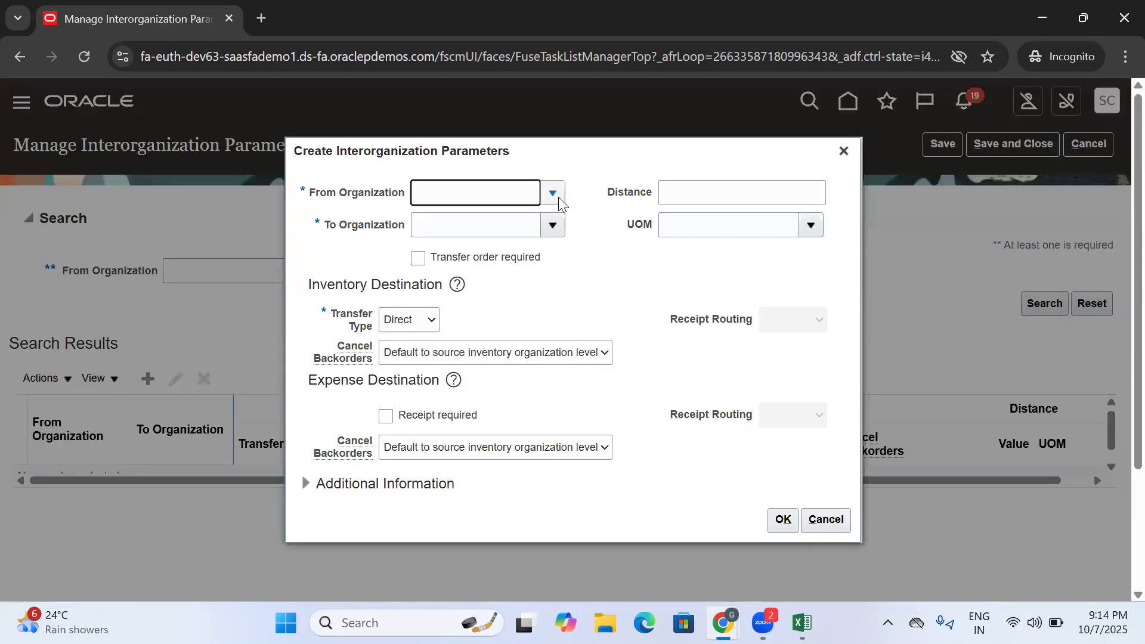
pyautogui.click(559, 198)
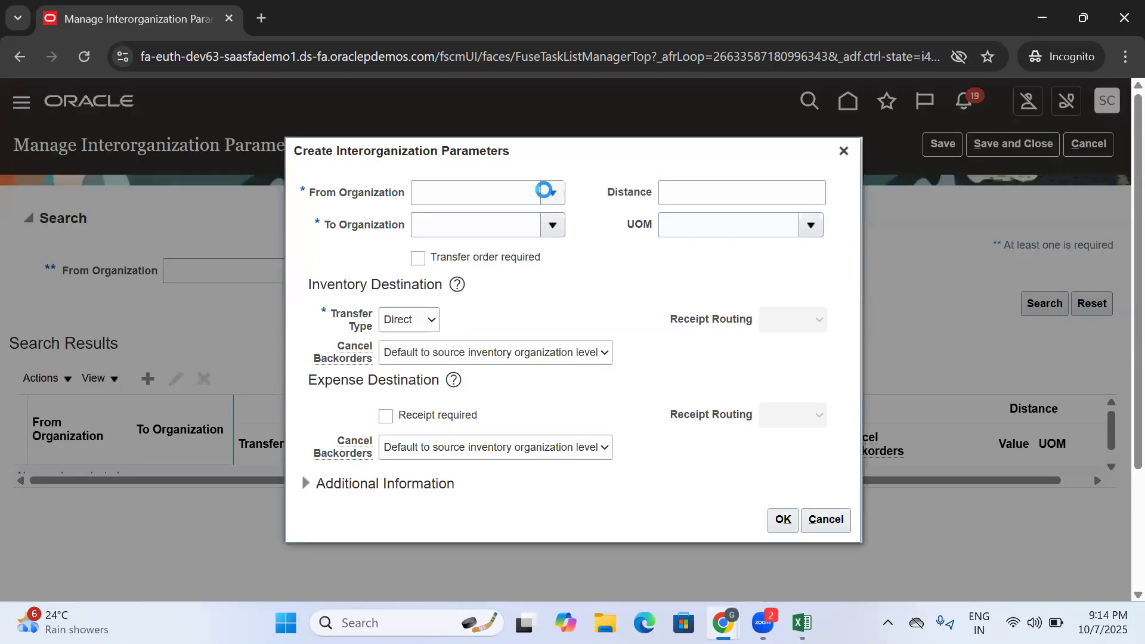
pyautogui.click(448, 482)
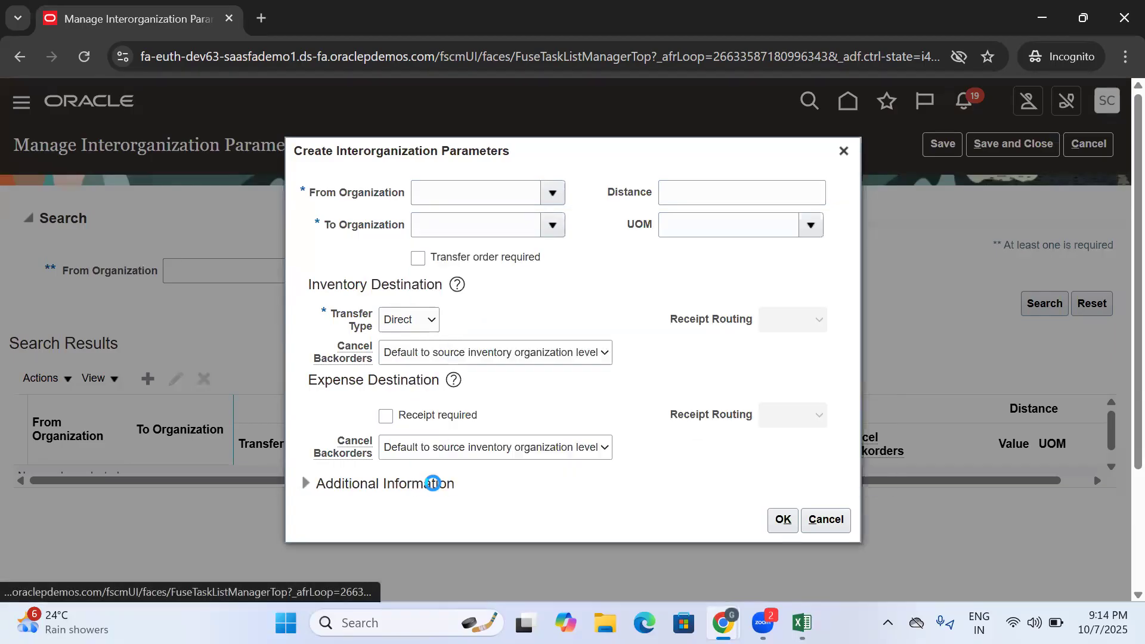
pyautogui.click(587, 292)
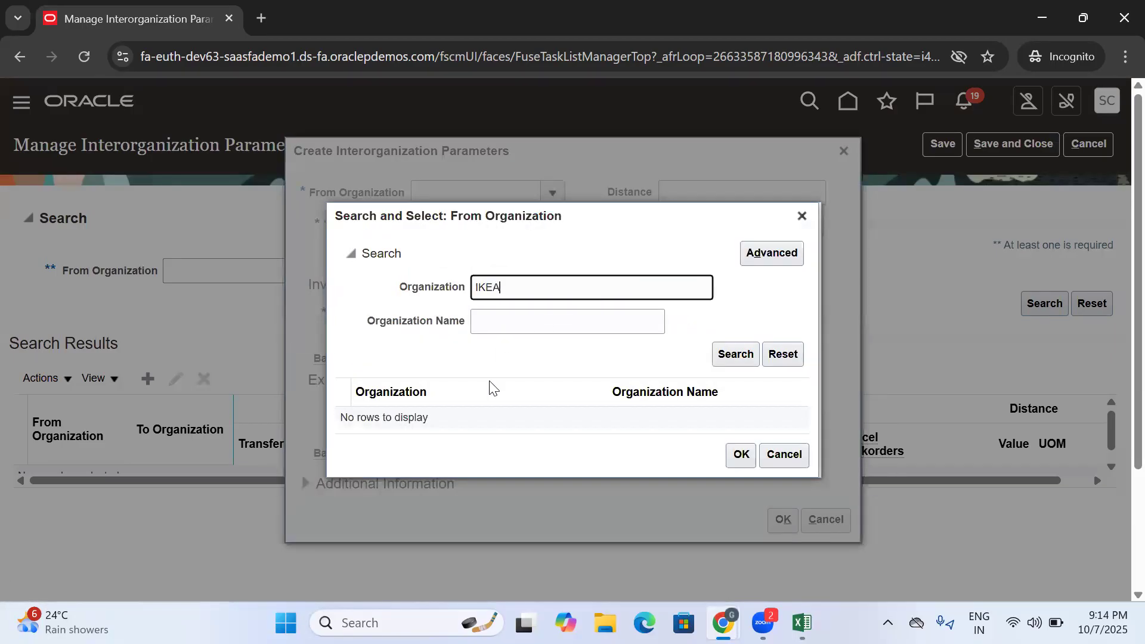
pyautogui.click(745, 354)
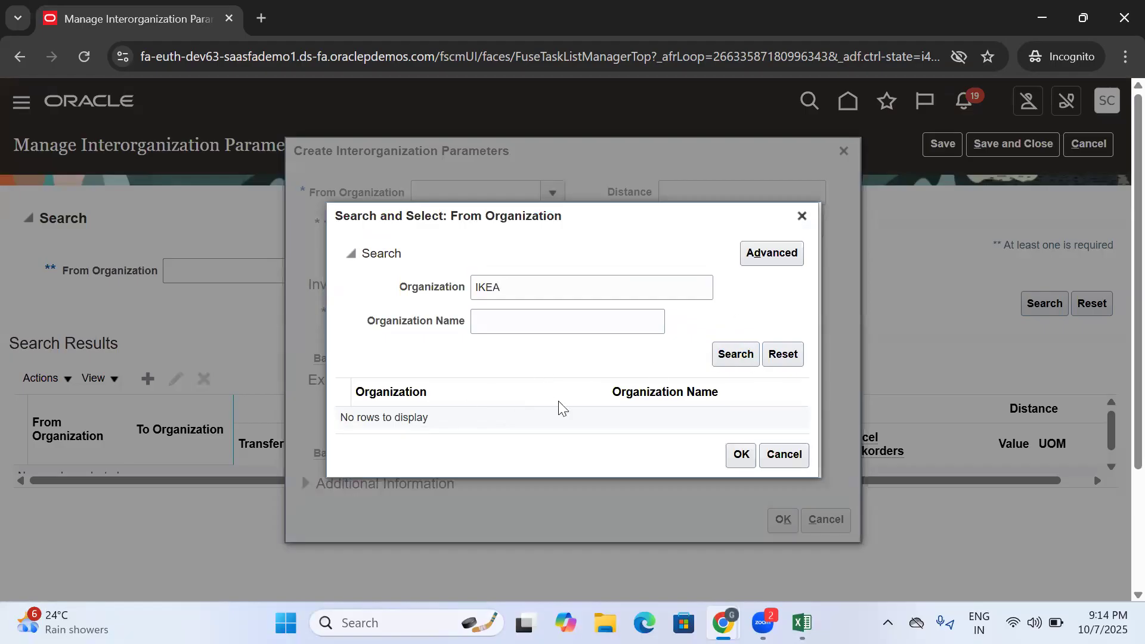
pyautogui.click(463, 430)
pyautogui.click(740, 470)
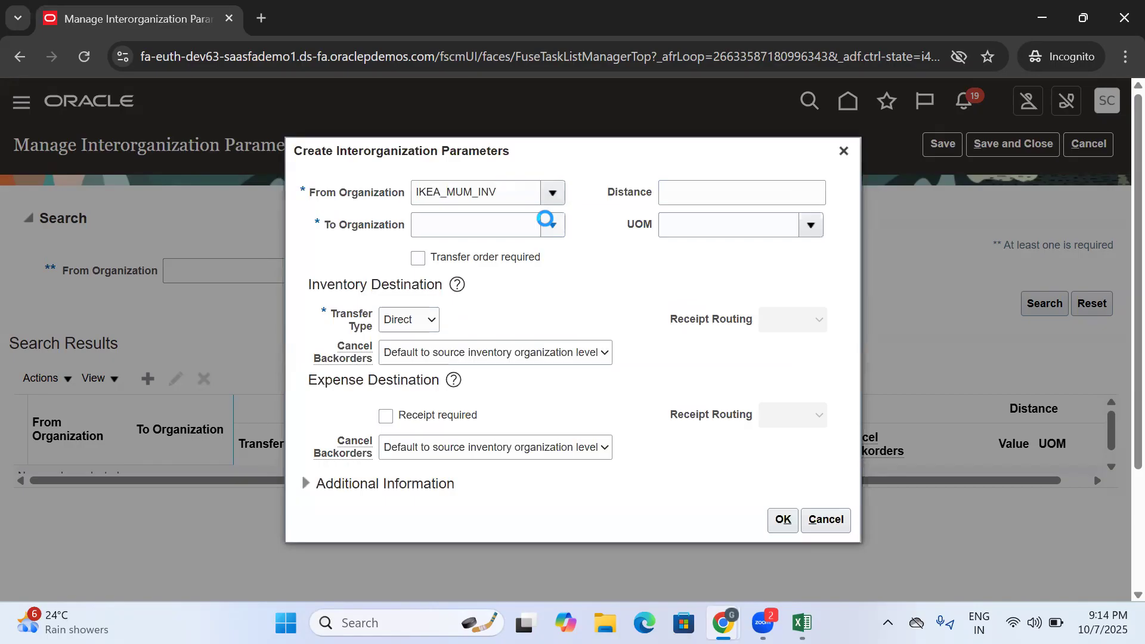
# - Set the To Organization to IKEA_HYD_INV by searching for IKEA, and save the new interorganization parameters
pyautogui.click(440, 519)
pyautogui.click(554, 291)
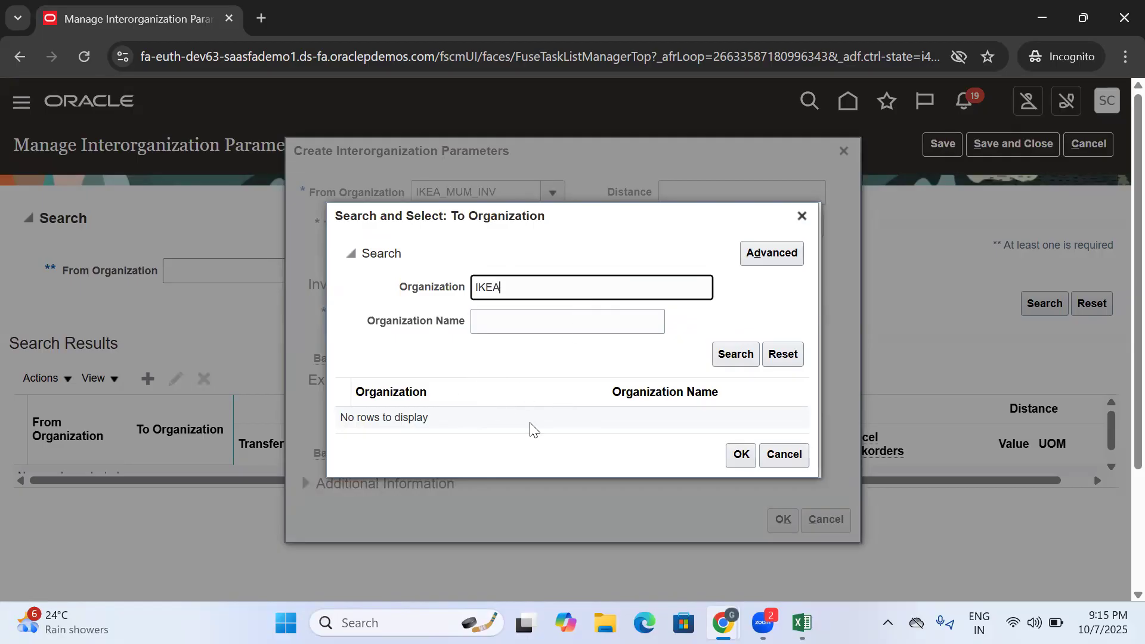
pyautogui.click(737, 353)
pyautogui.click(475, 411)
pyautogui.click(735, 459)
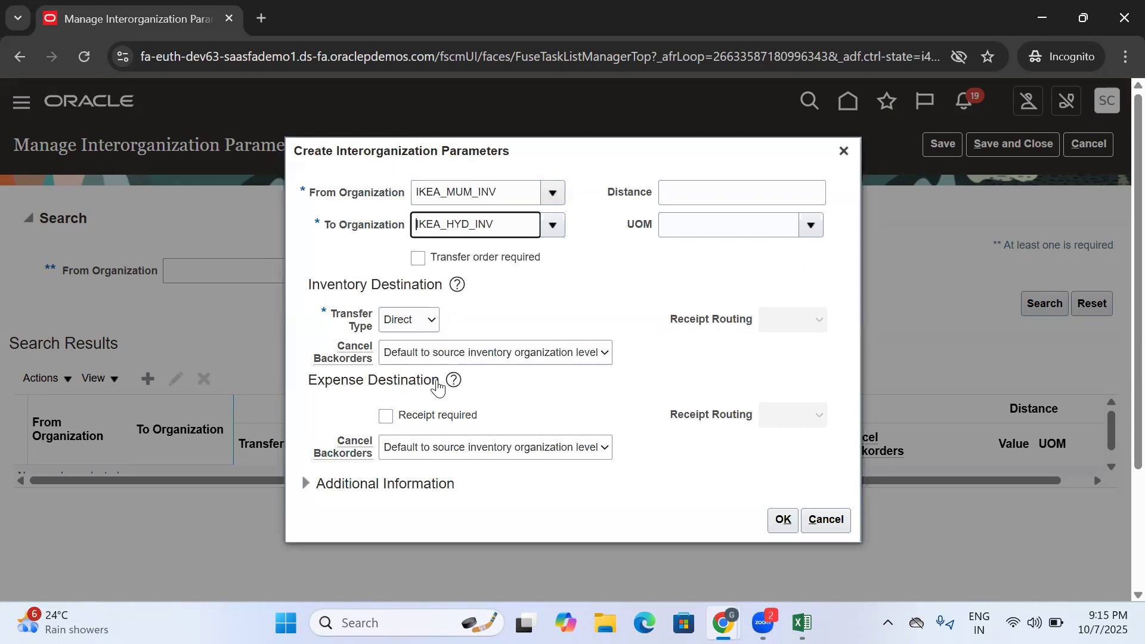
pyautogui.click(782, 519)
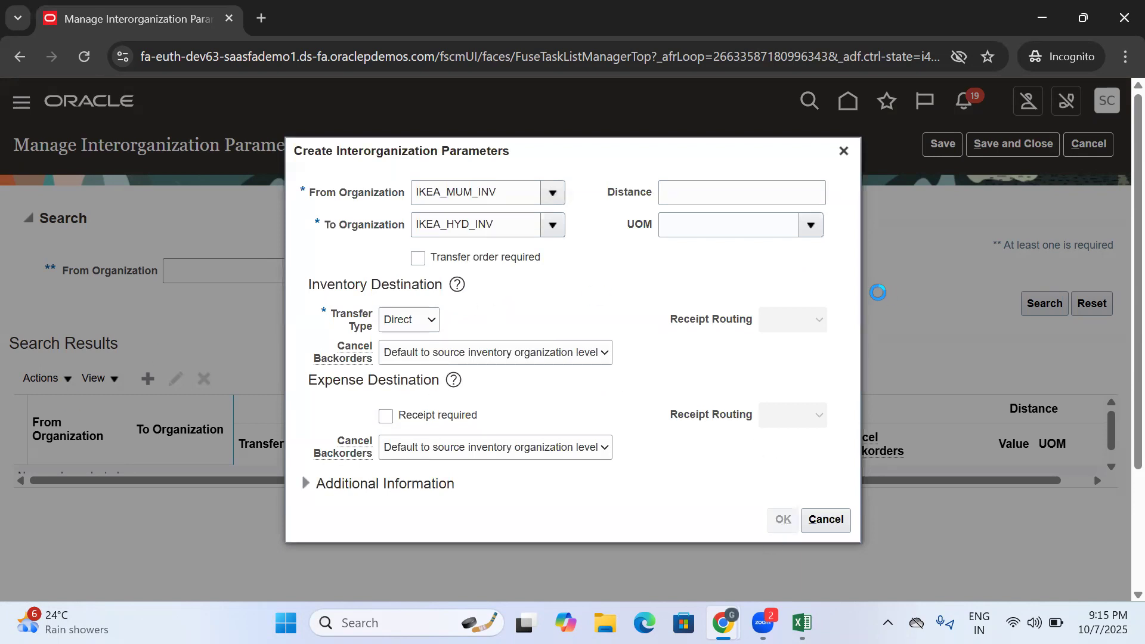
pyautogui.click(946, 146)
pyautogui.click(989, 153)
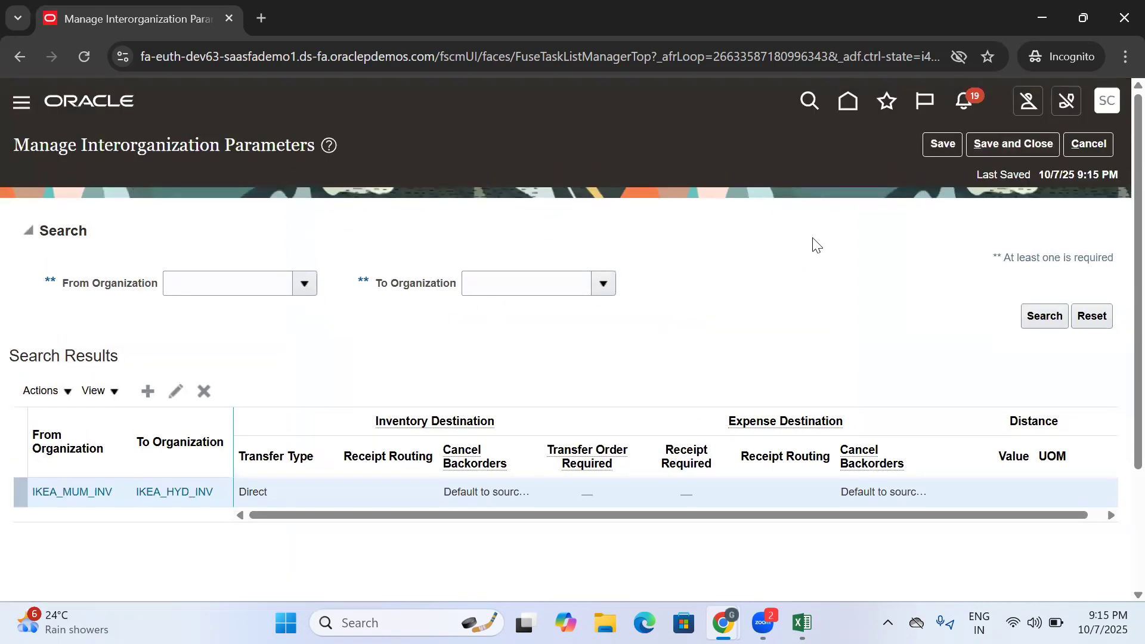
# - Open Inventory Management (Classic) from the home page and change the inventory organization to IKEA_MUM_INV
pyautogui.click(846, 101)
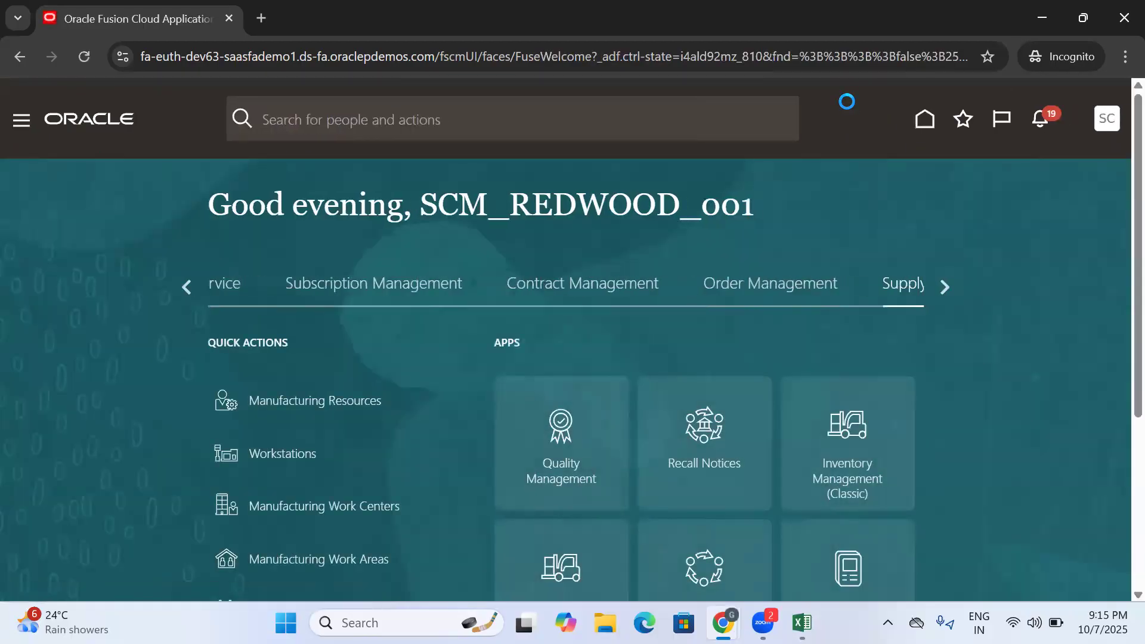
pyautogui.scroll(-2, 1116, 189)
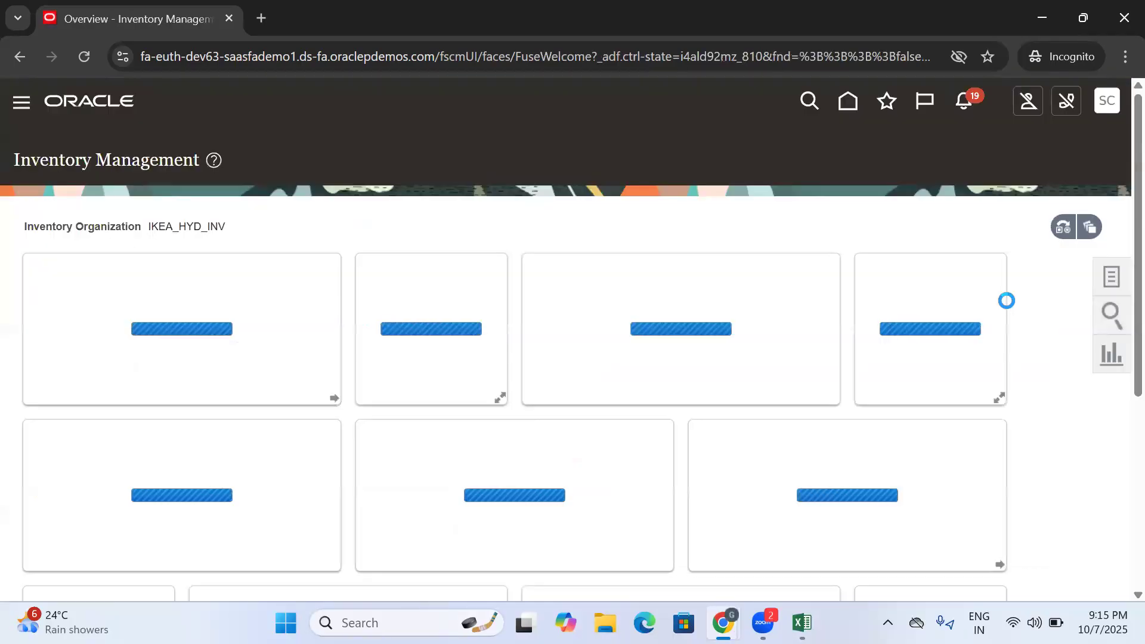
pyautogui.moveTo(233, 227); pyautogui.dragTo(151, 227)
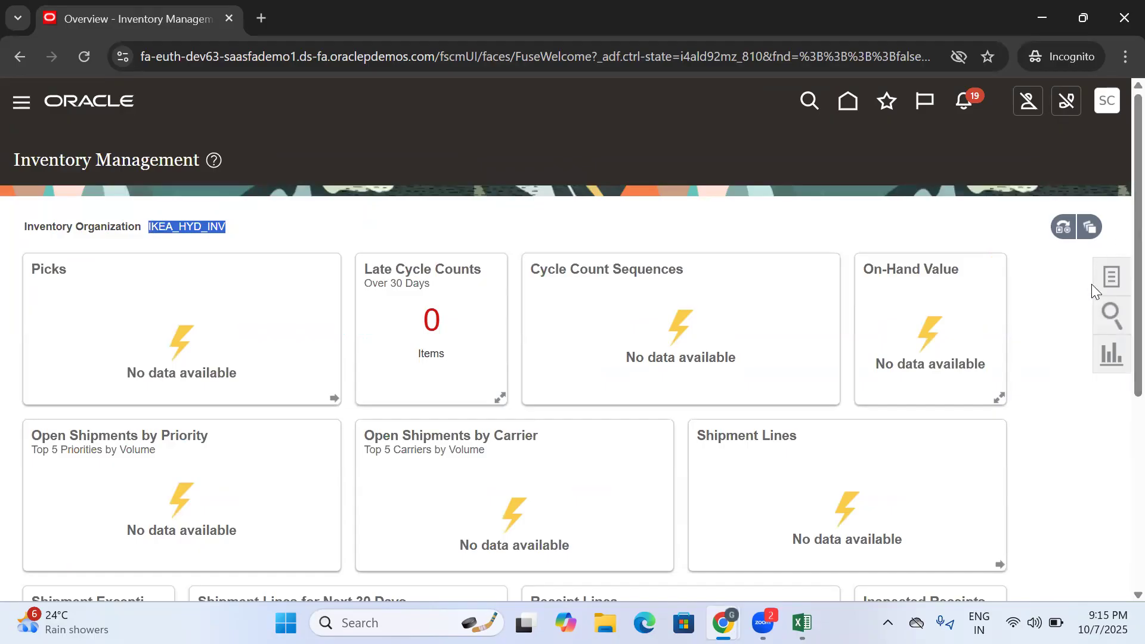
pyautogui.click(1060, 228)
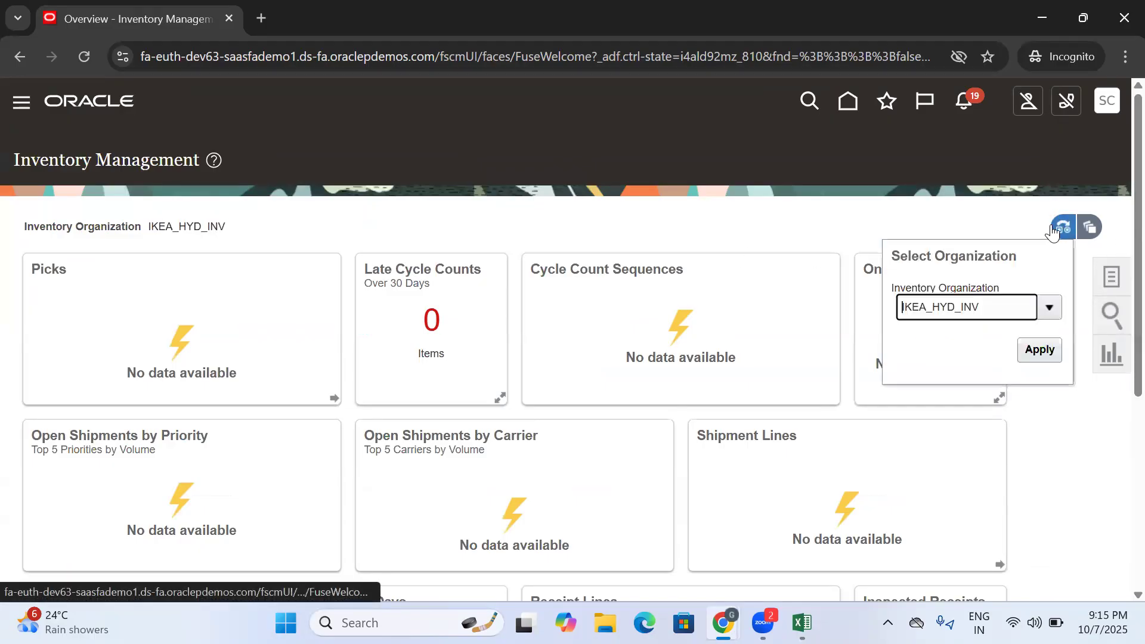
pyautogui.moveTo(991, 308); pyautogui.dragTo(931, 317)
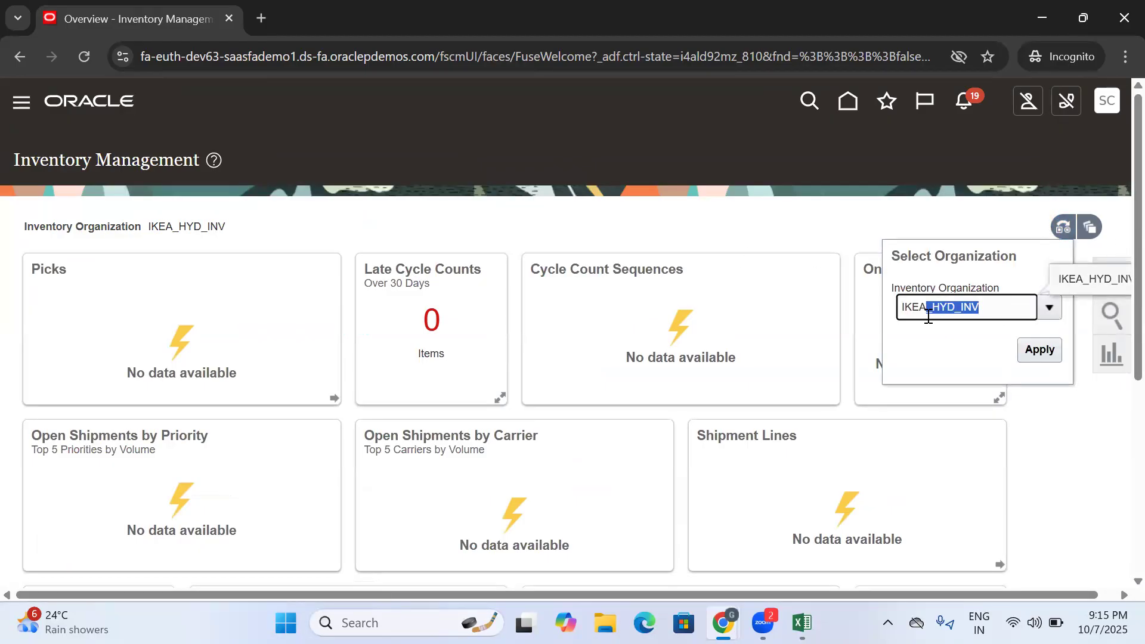
pyautogui.write('_')
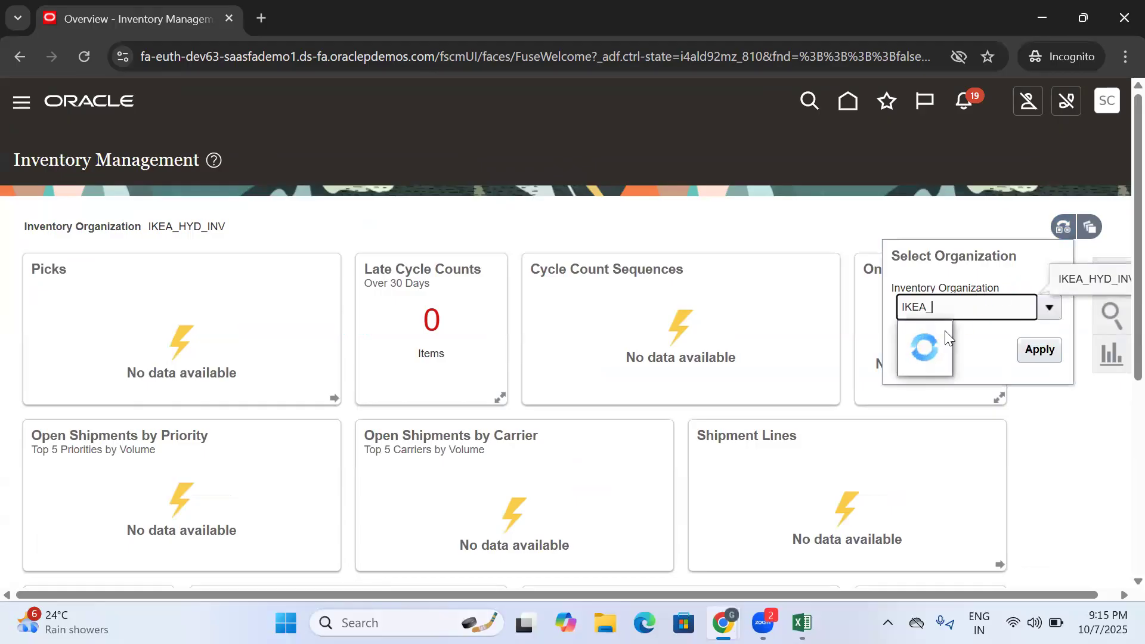
pyautogui.click(929, 363)
pyautogui.click(1039, 350)
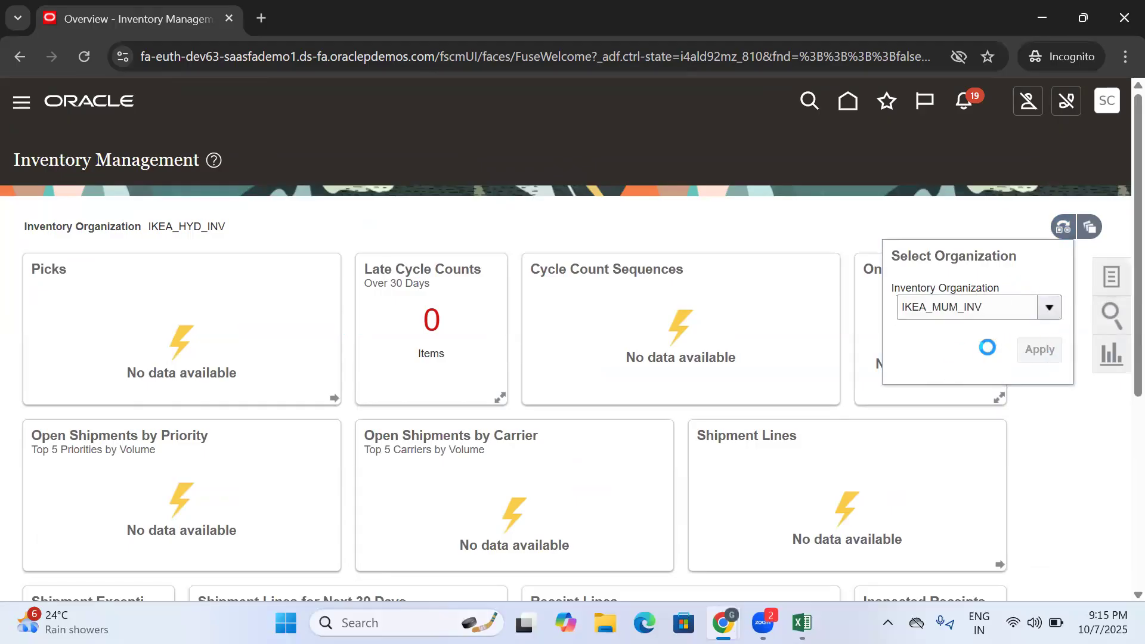
pyautogui.click(1089, 276)
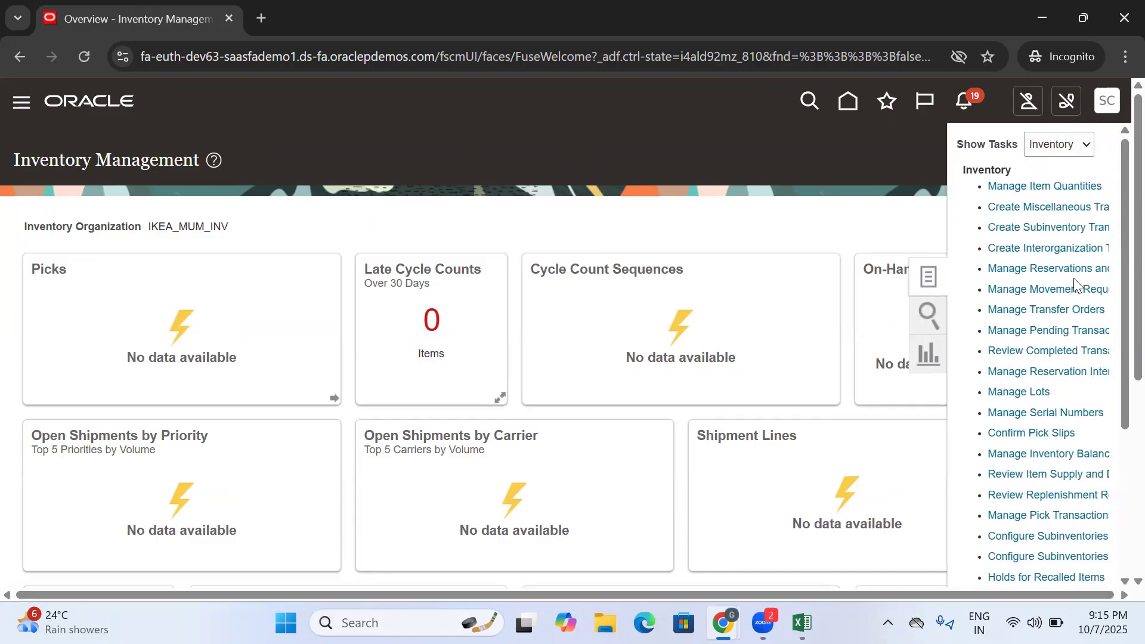
pyautogui.click(921, 313)
pyautogui.click(1046, 198)
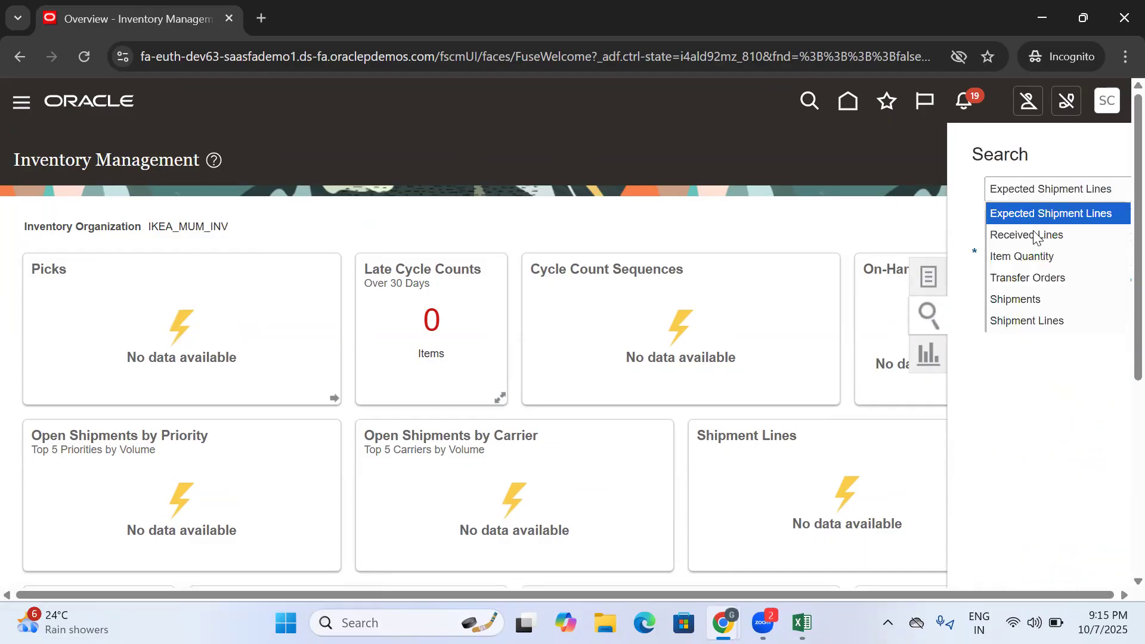
pyautogui.click(1024, 261)
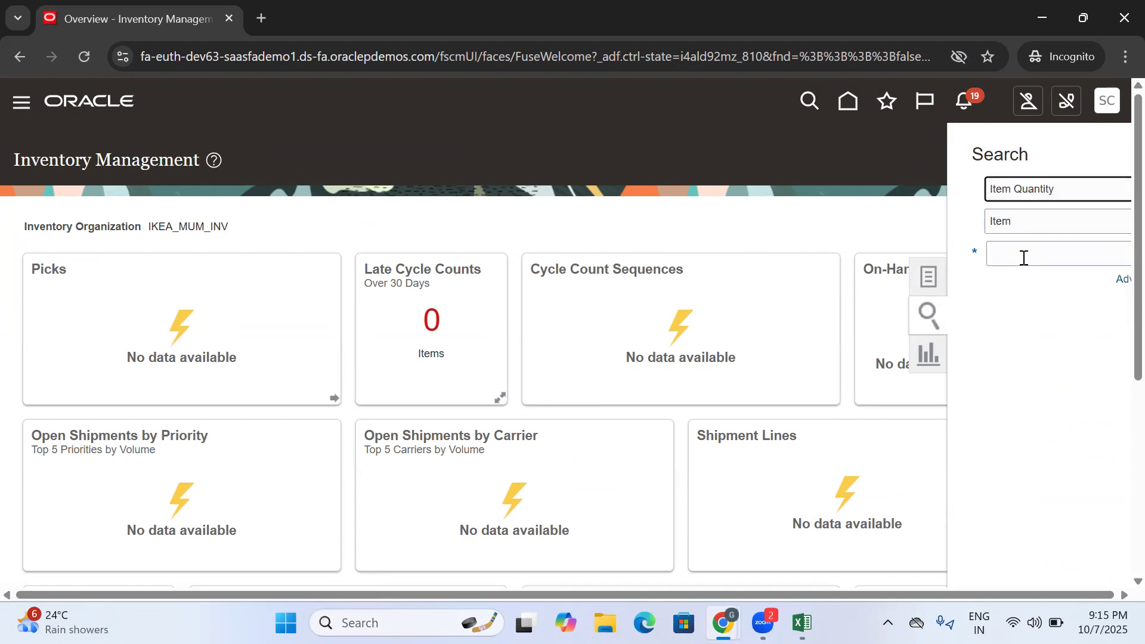
pyautogui.click(1016, 258)
pyautogui.write('IKEA')
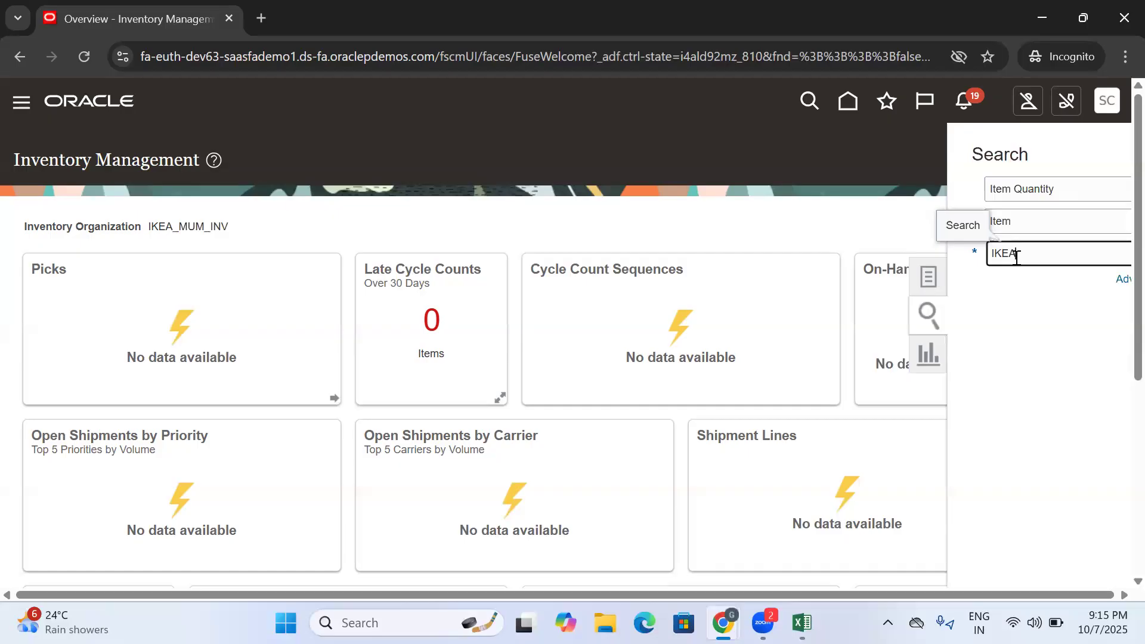
pyautogui.moveTo(242, 228); pyautogui.dragTo(159, 226)
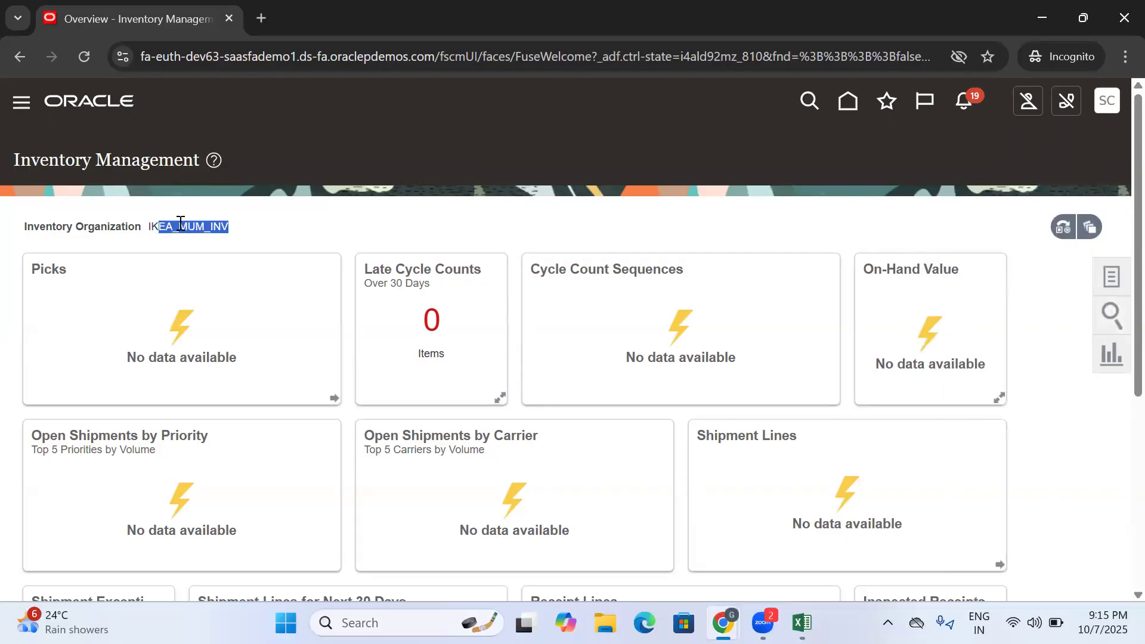
# - Search item quantities in IKEA_MUM_INV for the item keyword IKEA
pyautogui.click(1113, 285)
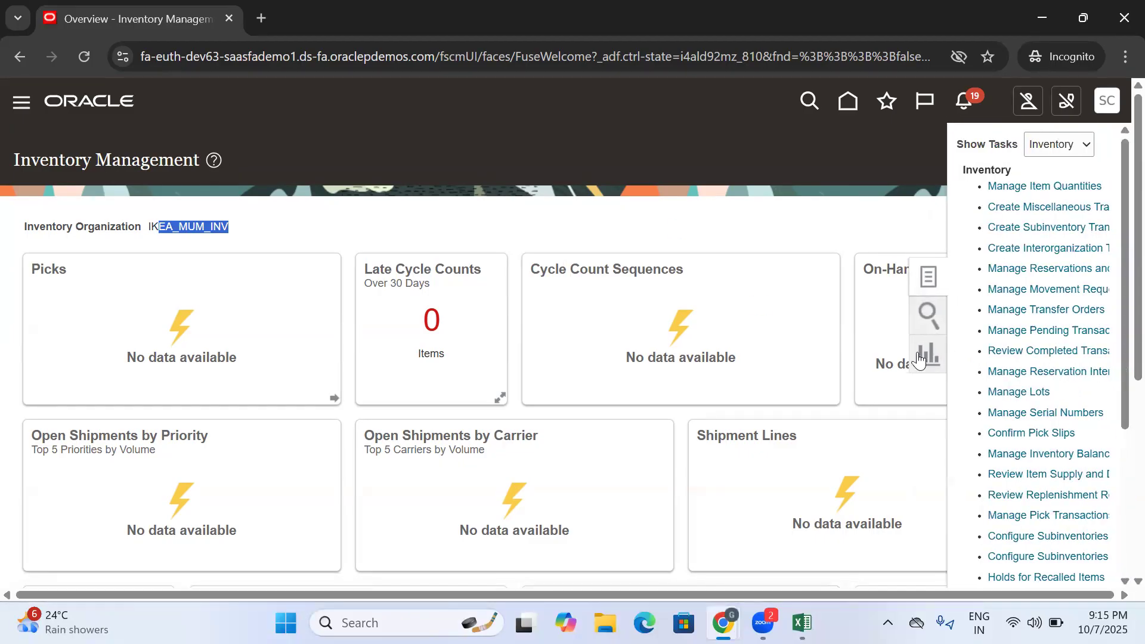
pyautogui.click(928, 315)
pyautogui.click(1042, 190)
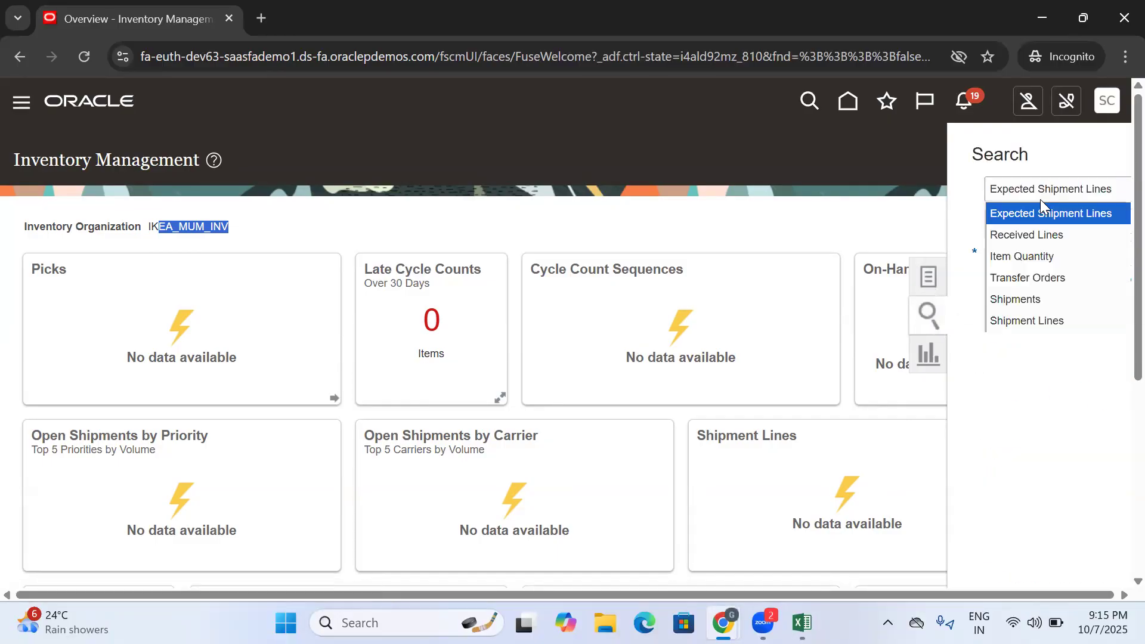
pyautogui.click(1035, 258)
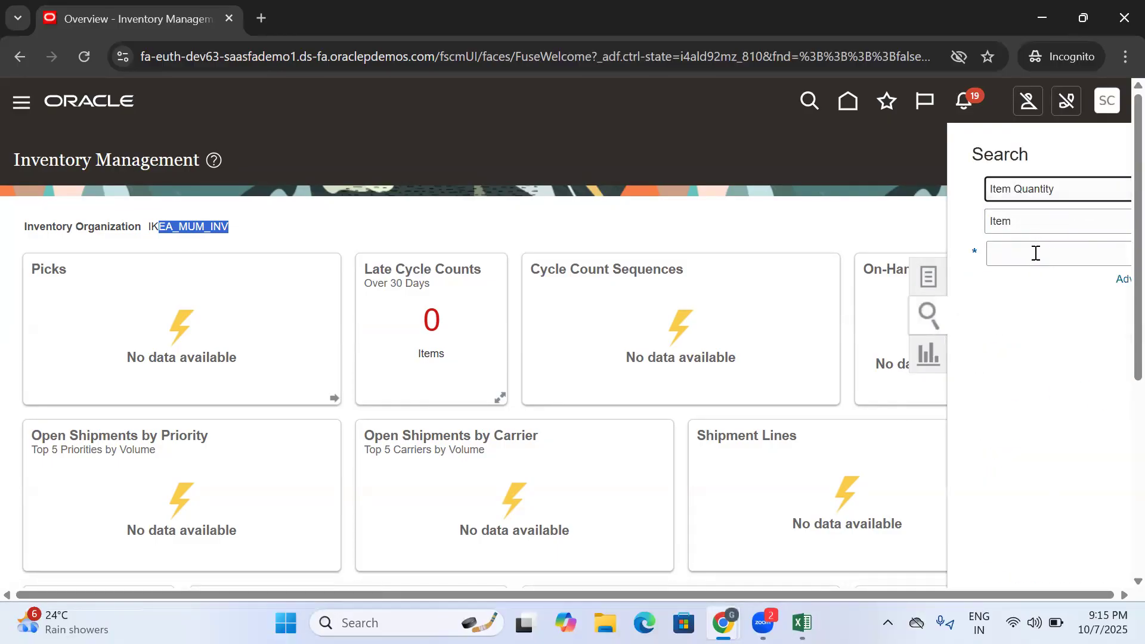
pyautogui.click(1035, 258)
pyautogui.write('IKEA')
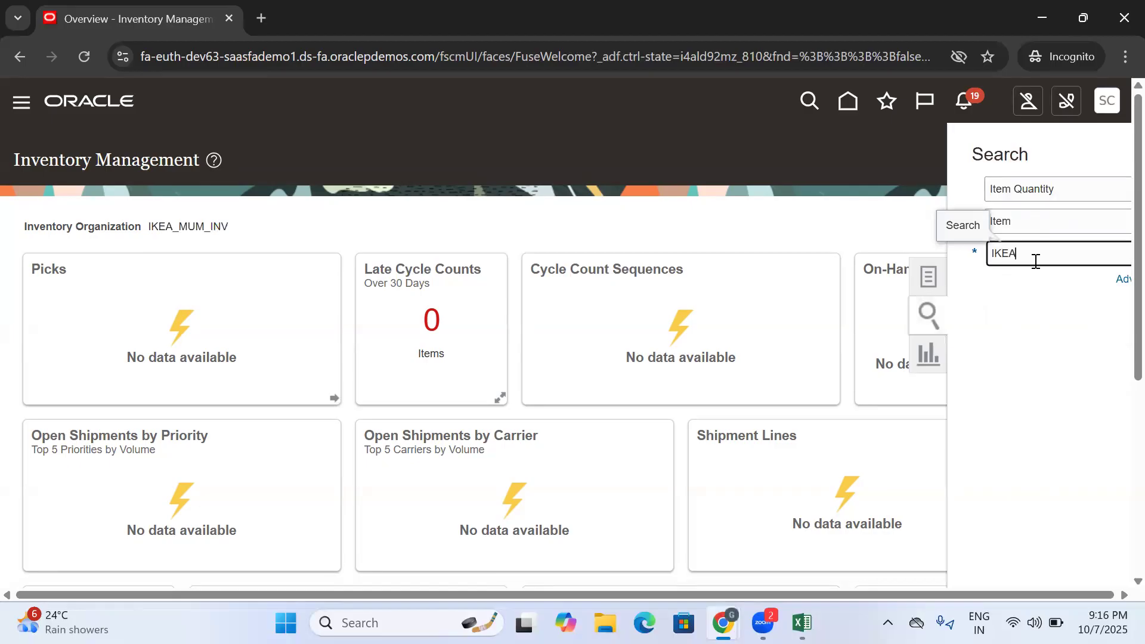
pyautogui.scroll(-3, 1116, 204)
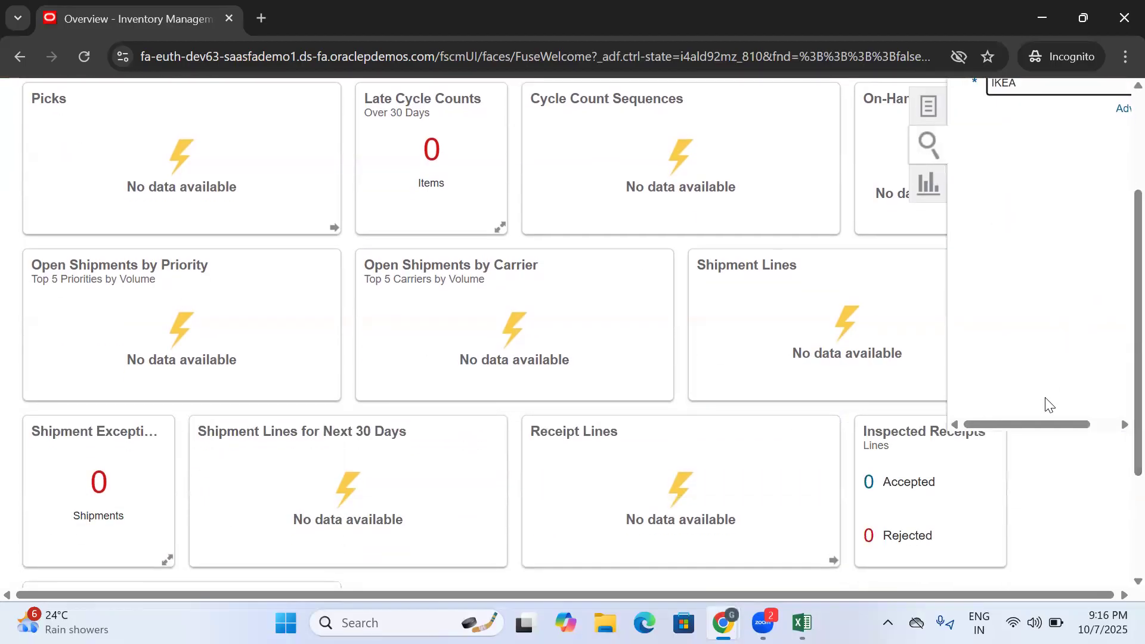
pyautogui.moveTo(1042, 430); pyautogui.dragTo(1079, 428)
pyautogui.click(1117, 87)
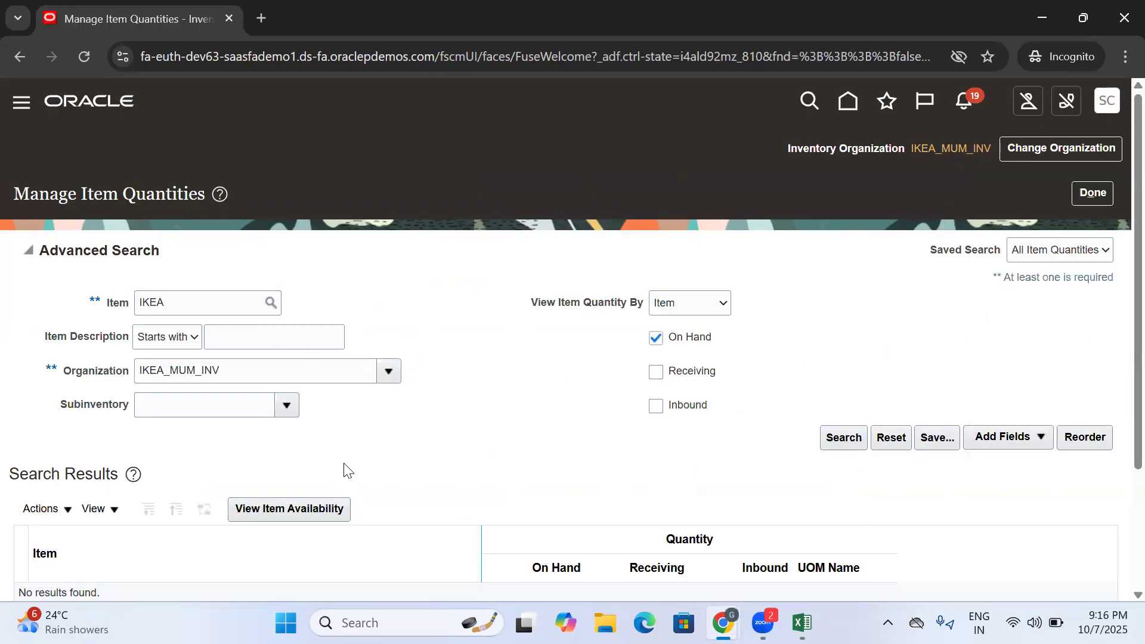
# - Select the item IKEA DINNING HÄGERNÄS as the search criterion and search for its on-hand quantity
pyautogui.click(272, 303)
pyautogui.click(539, 388)
pyautogui.click(505, 446)
pyautogui.click(681, 486)
pyautogui.click(840, 440)
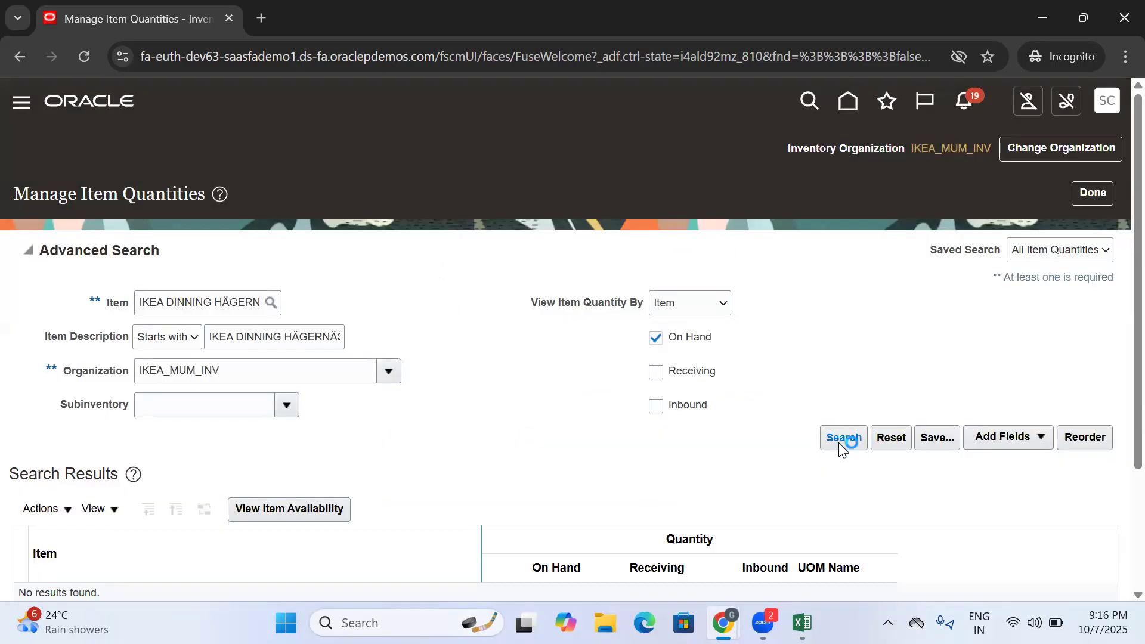
# - Expand the item result down to the Stores subinventory and examine its on-hand quantity in IKEA_MUM_INV
pyautogui.scroll(-3, 628, 337)
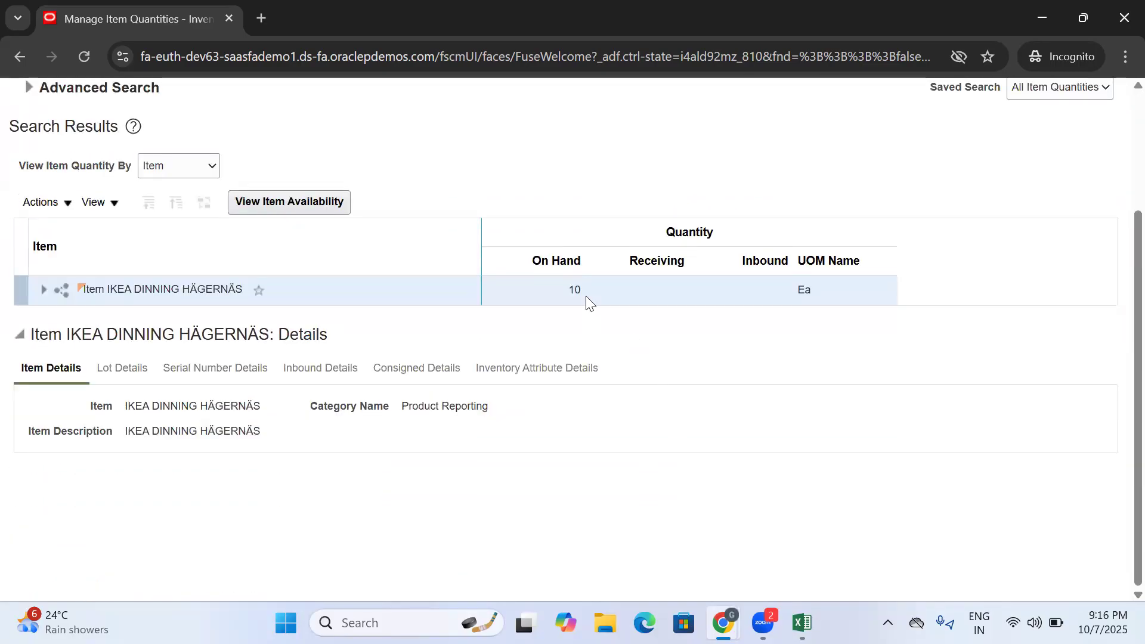
pyautogui.moveTo(590, 300); pyautogui.dragTo(552, 294)
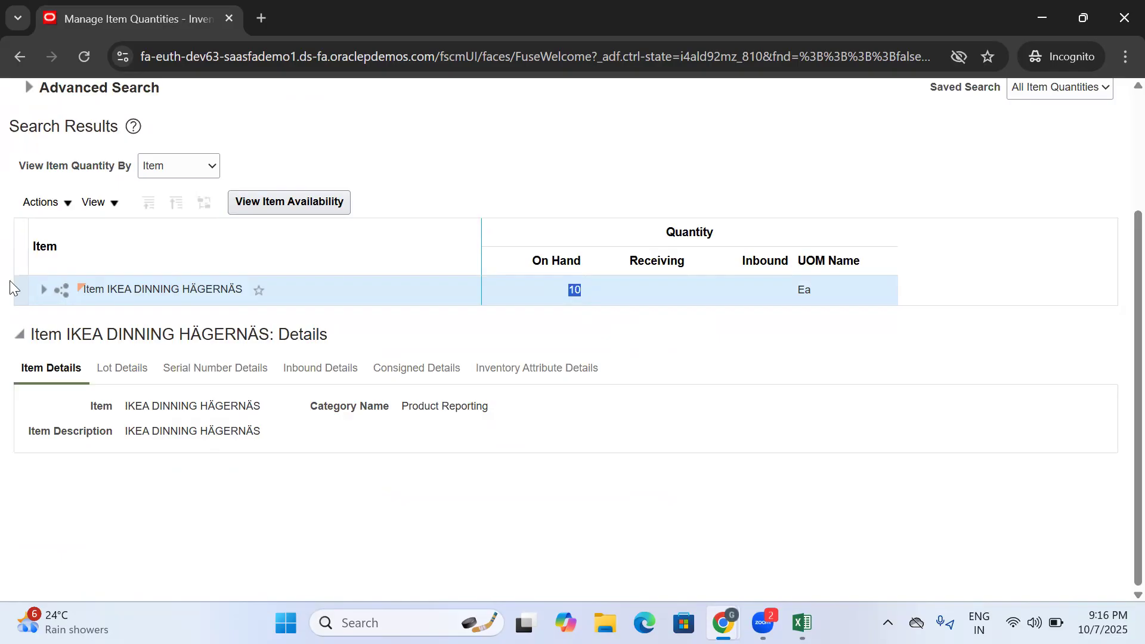
pyautogui.click(43, 290)
pyautogui.click(65, 320)
pyautogui.click(201, 354)
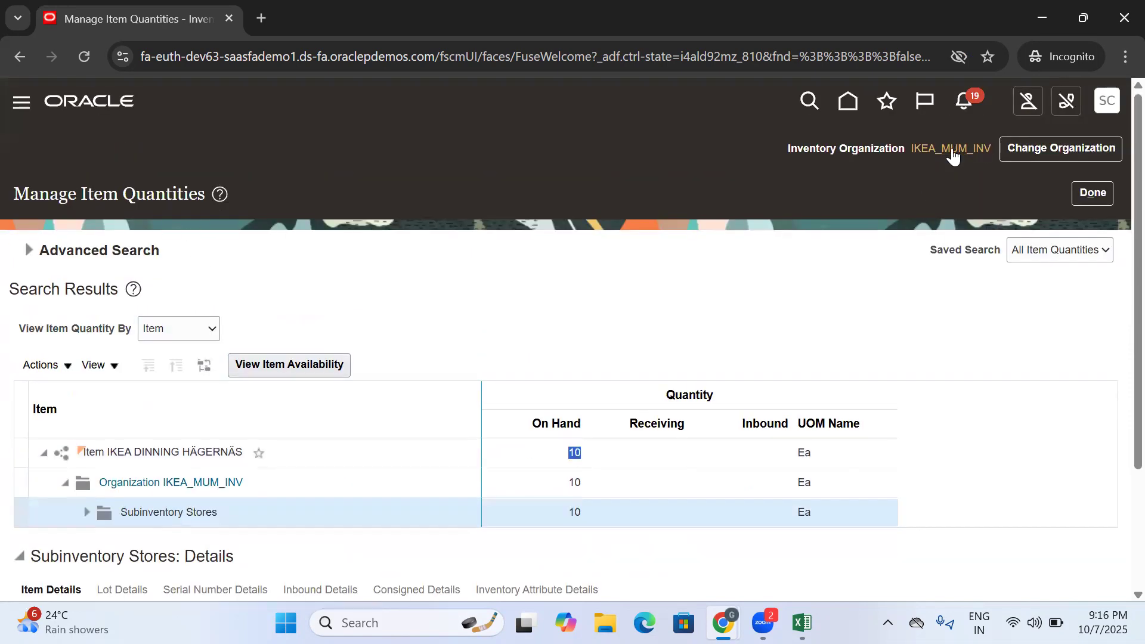
pyautogui.moveTo(961, 153)
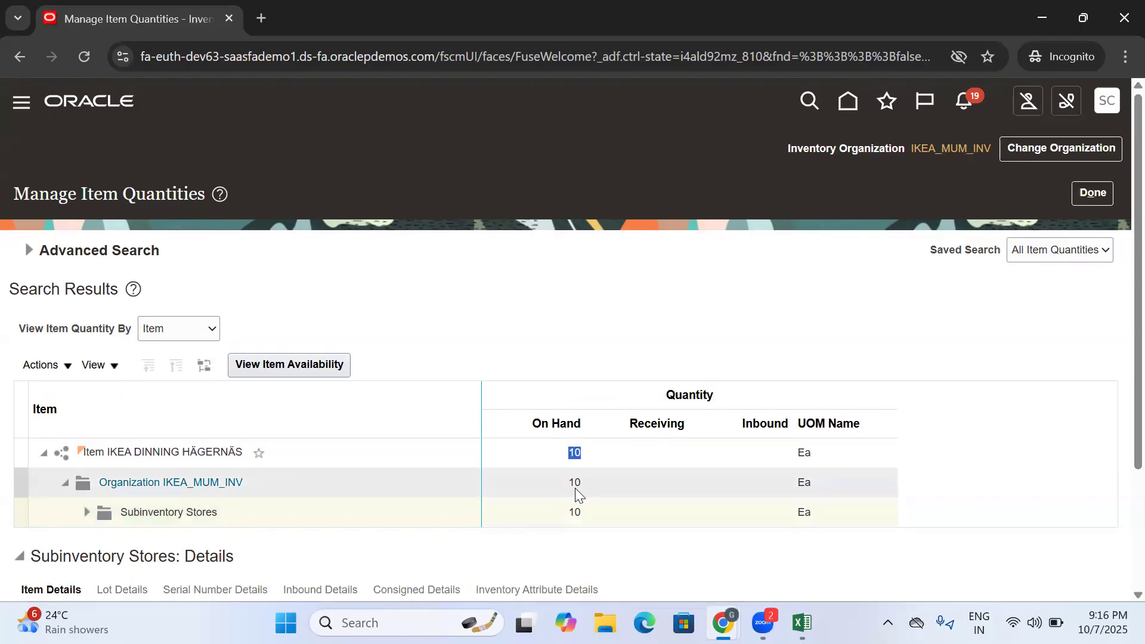
# - Finish the item quantity review and open the Create Interorganization Transfer task for IKEA_MUM_INV
pyautogui.click(1090, 195)
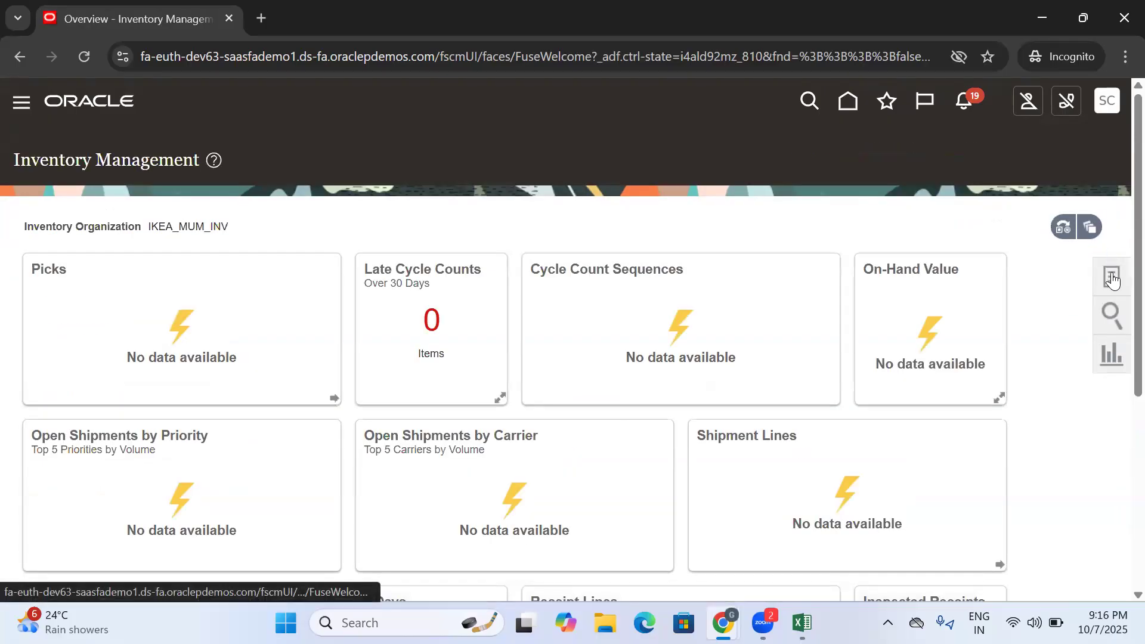
pyautogui.click(1112, 278)
pyautogui.click(1050, 248)
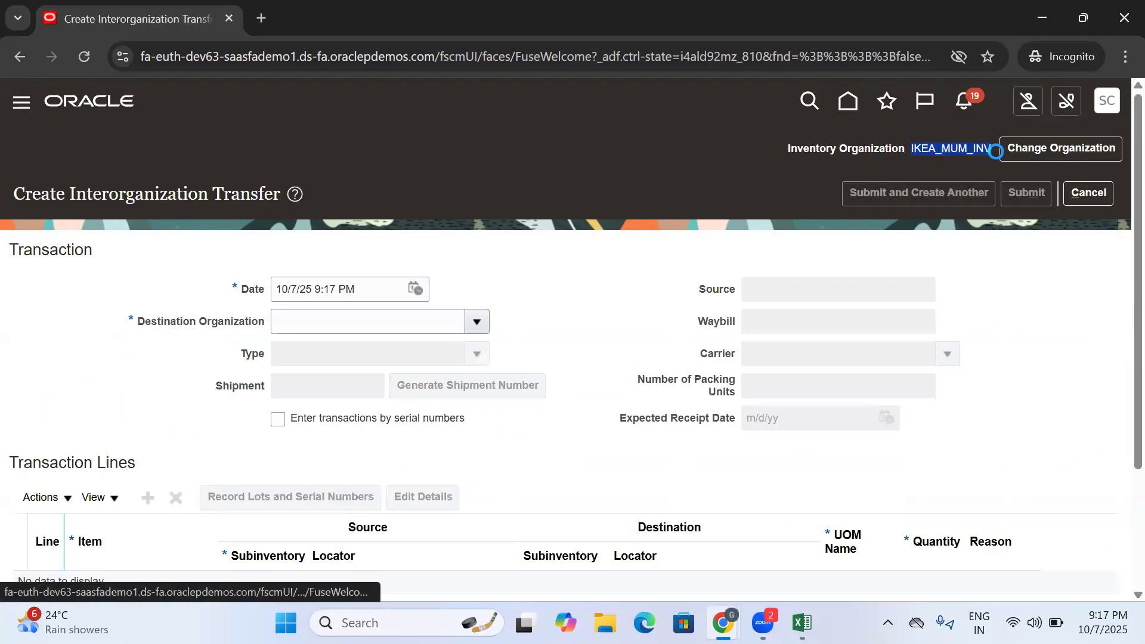
# - Set the destination organization of the transfer from IKEA_MUM_INV to IKEA_HYD_INV
pyautogui.moveTo(995, 154)
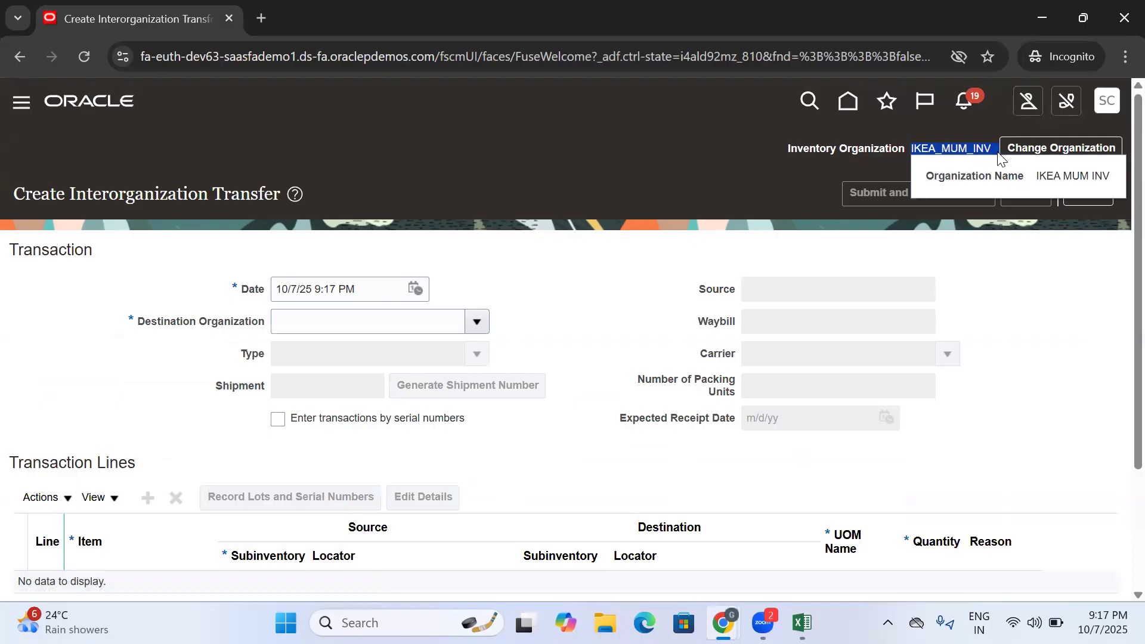
pyautogui.click(475, 321)
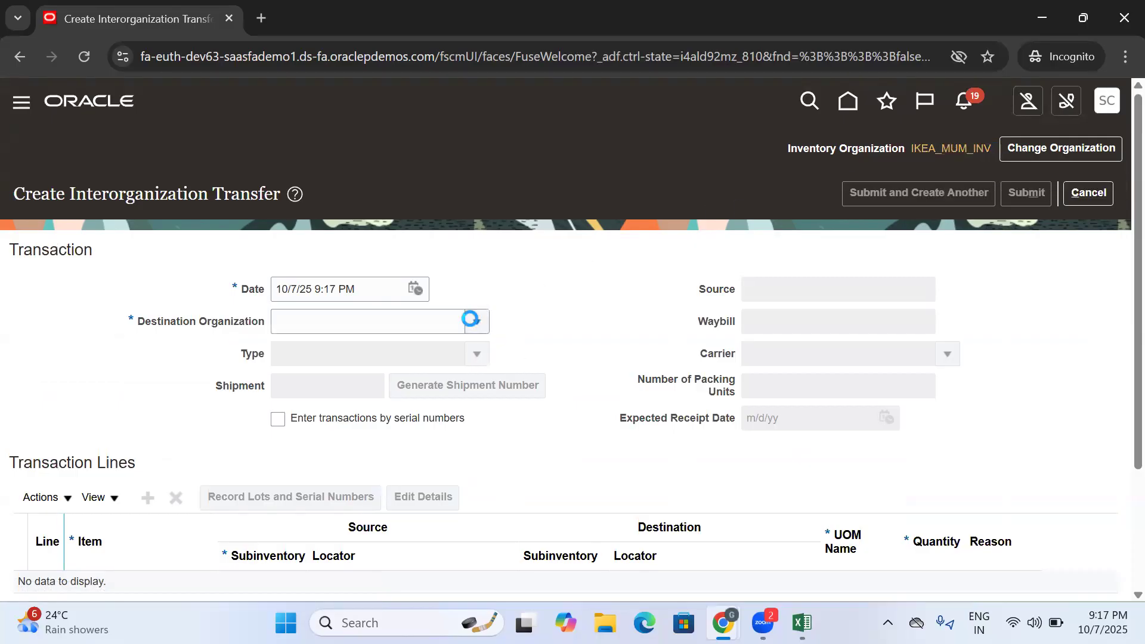
pyautogui.click(369, 348)
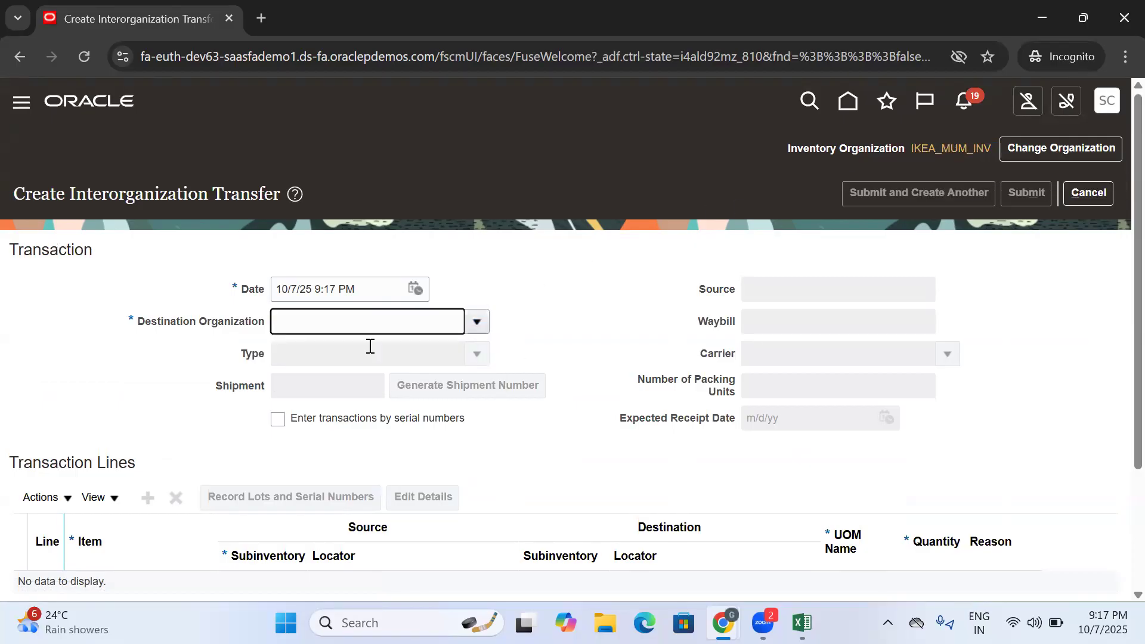
pyautogui.moveTo(369, 322); pyautogui.dragTo(258, 323)
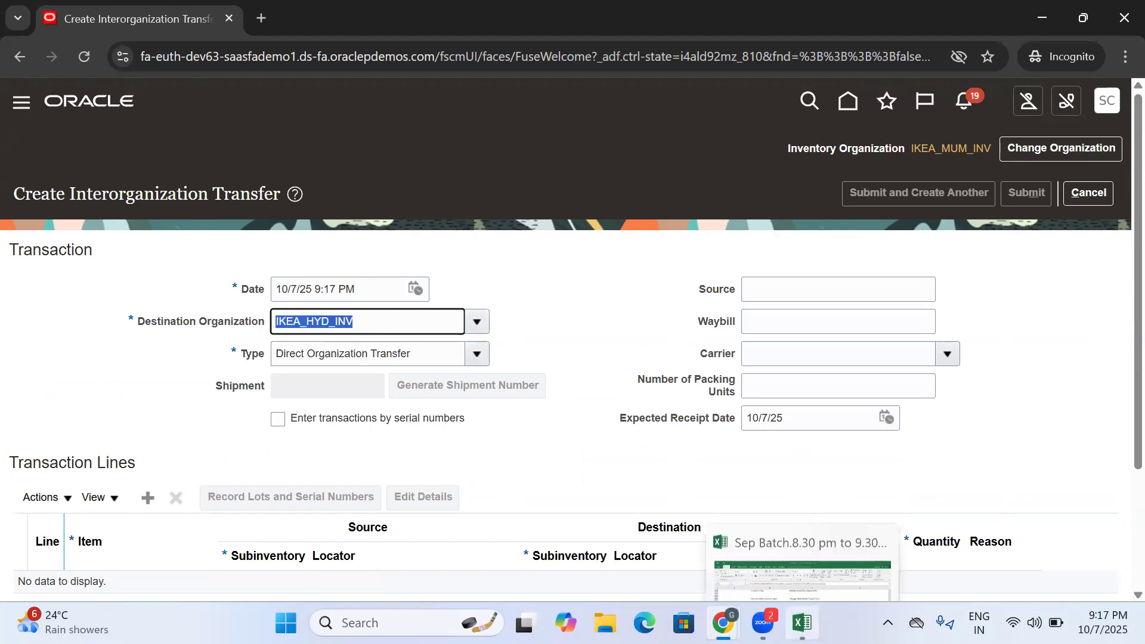
# - Switch to Excel to review the interorganization transfer rows in the Training Doc sheet, then return to Oracle and check the transfer type
pyautogui.click(802, 623)
pyautogui.scroll(-4, 536, 417)
pyautogui.click(531, 386)
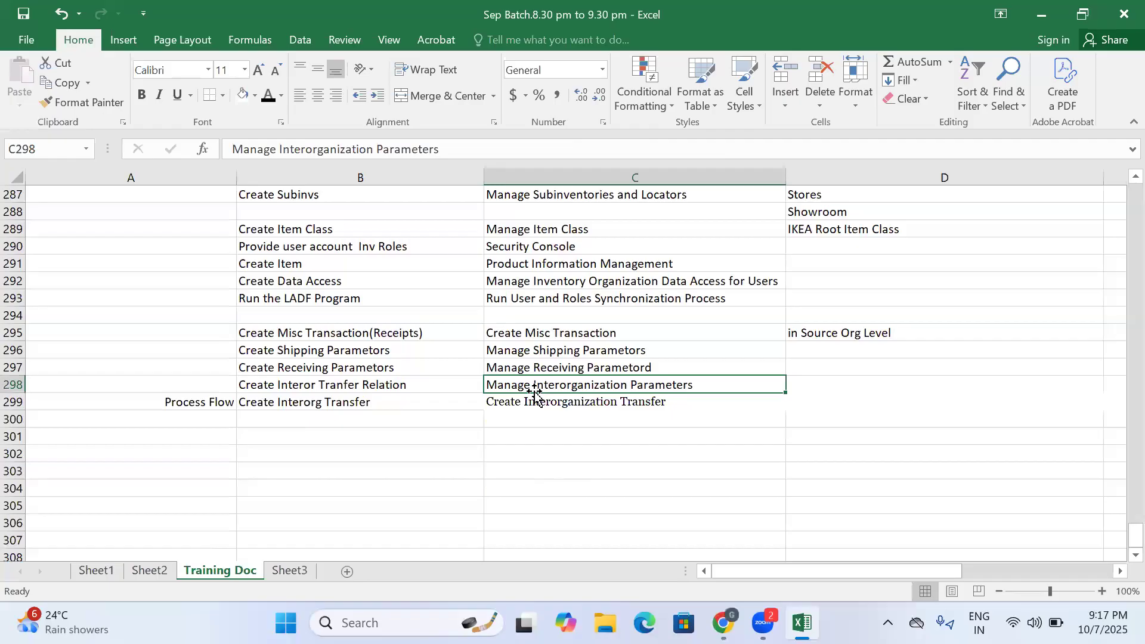
pyautogui.click(723, 623)
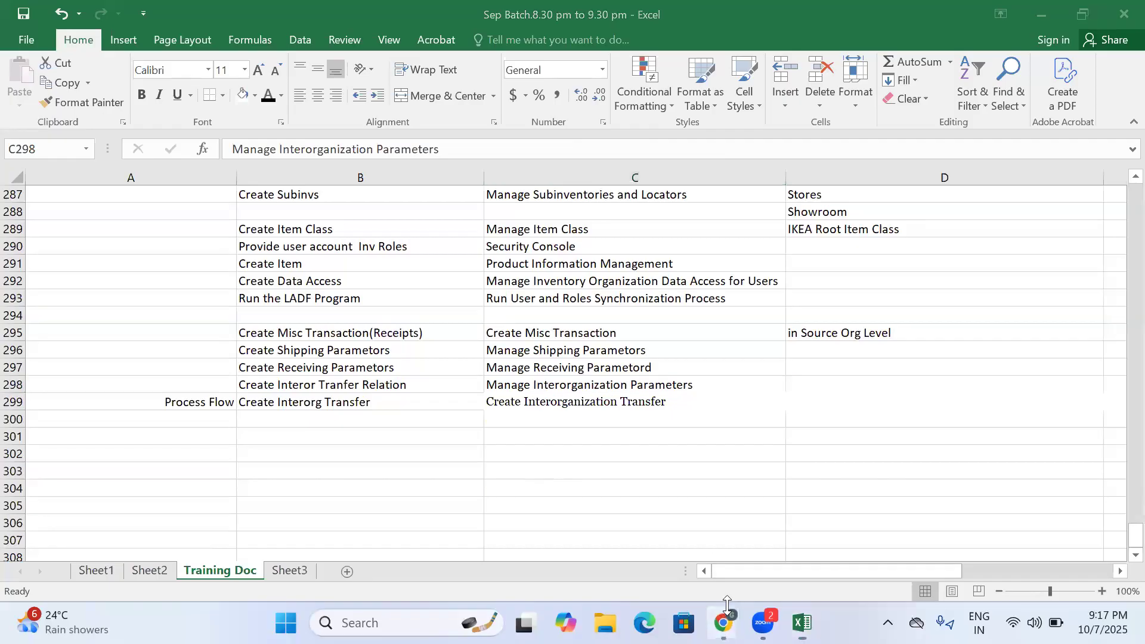
pyautogui.click(781, 525)
pyautogui.tripleClick(434, 354)
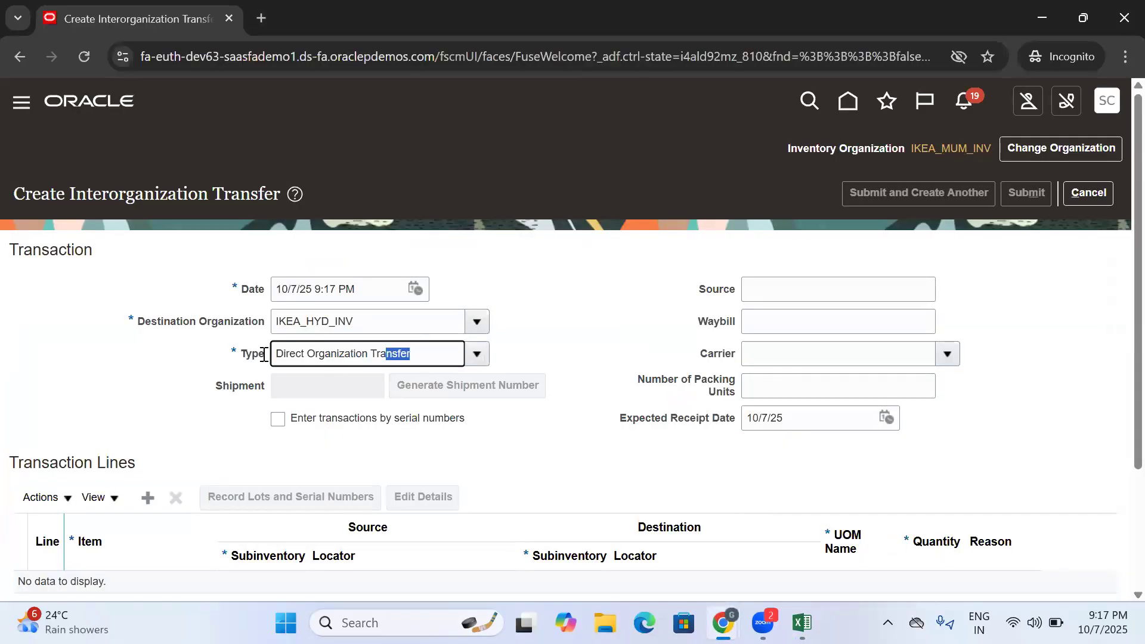
pyautogui.click(595, 330)
# - Add a transaction line for the item keyword IKEA and set its source subinventory to Stores
pyautogui.scroll(-3, 595, 330)
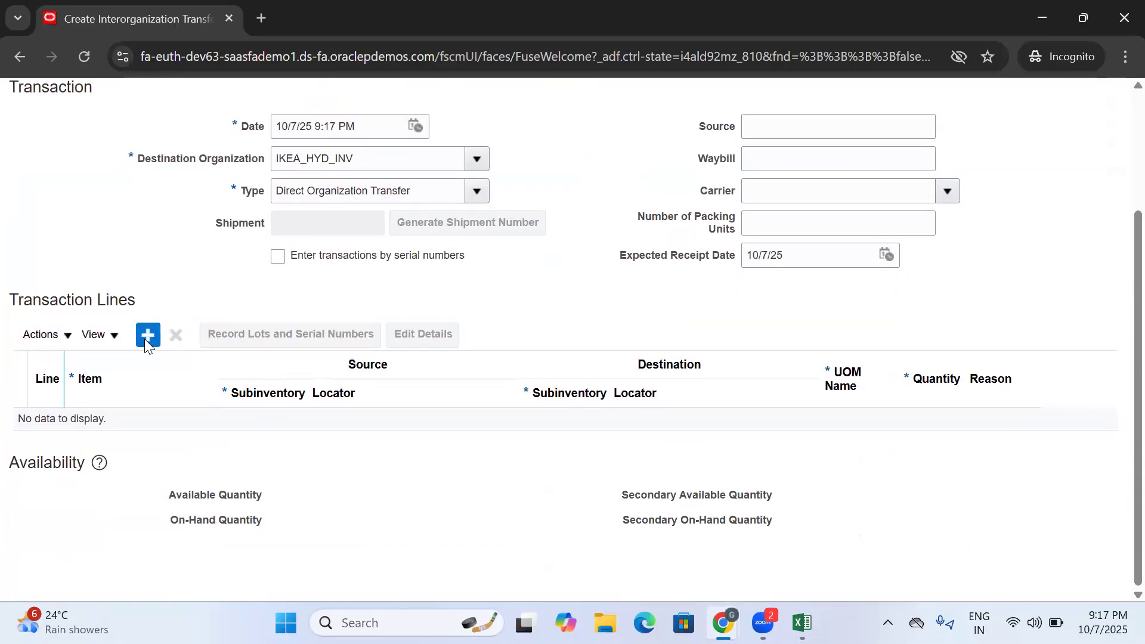
pyautogui.click(146, 338)
pyautogui.click(132, 418)
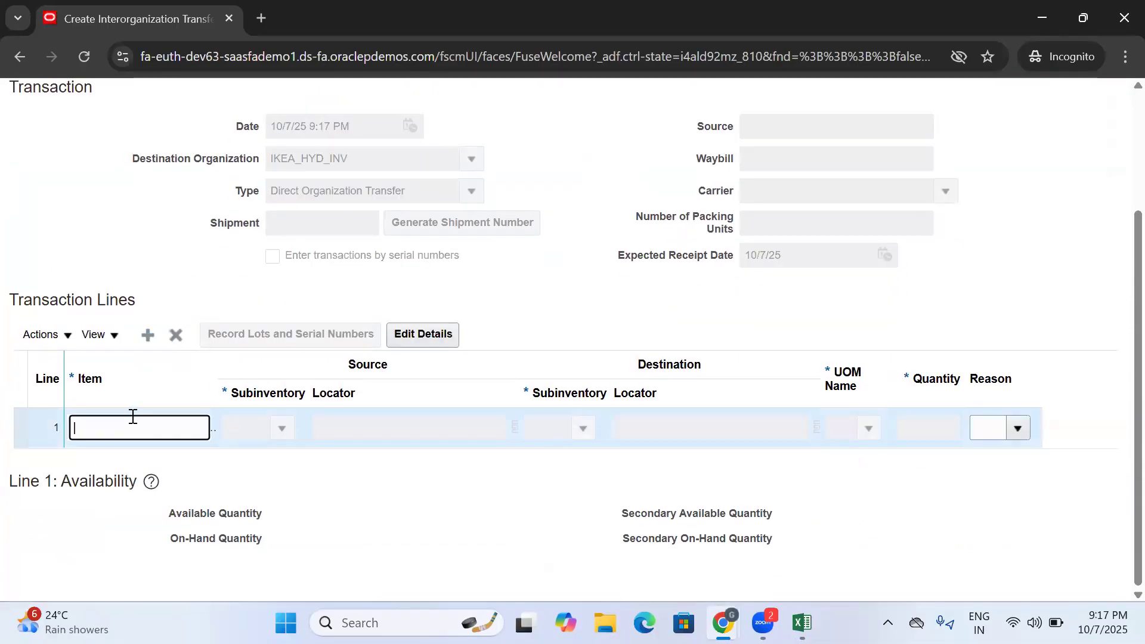
pyautogui.write('IKEA')
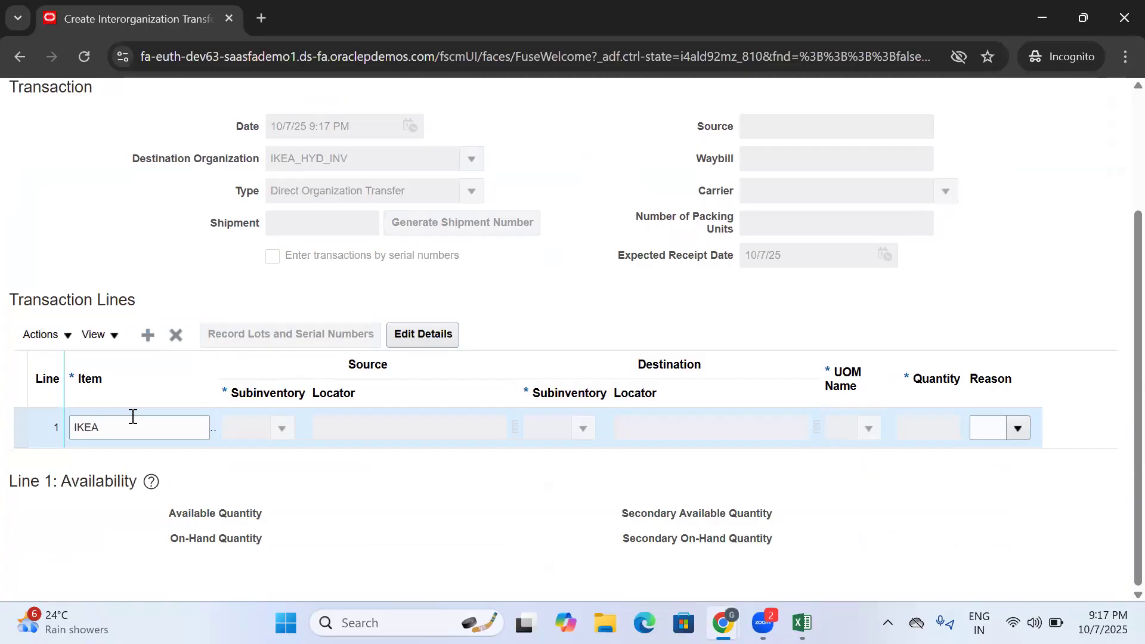
pyautogui.click(276, 427)
pyautogui.click(283, 428)
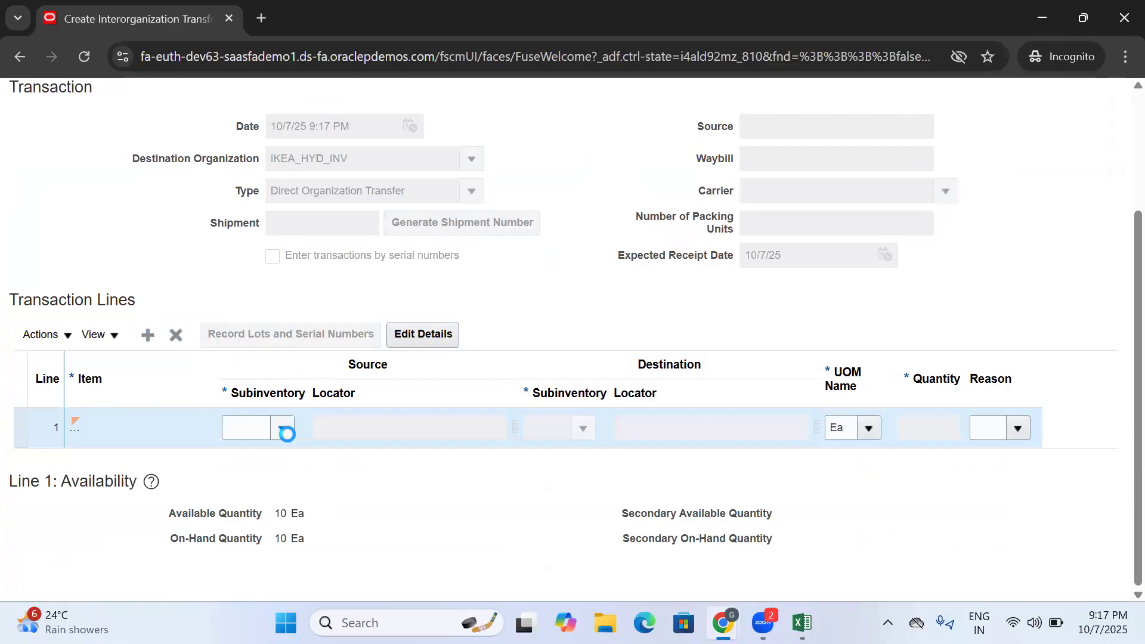
pyautogui.click(285, 482)
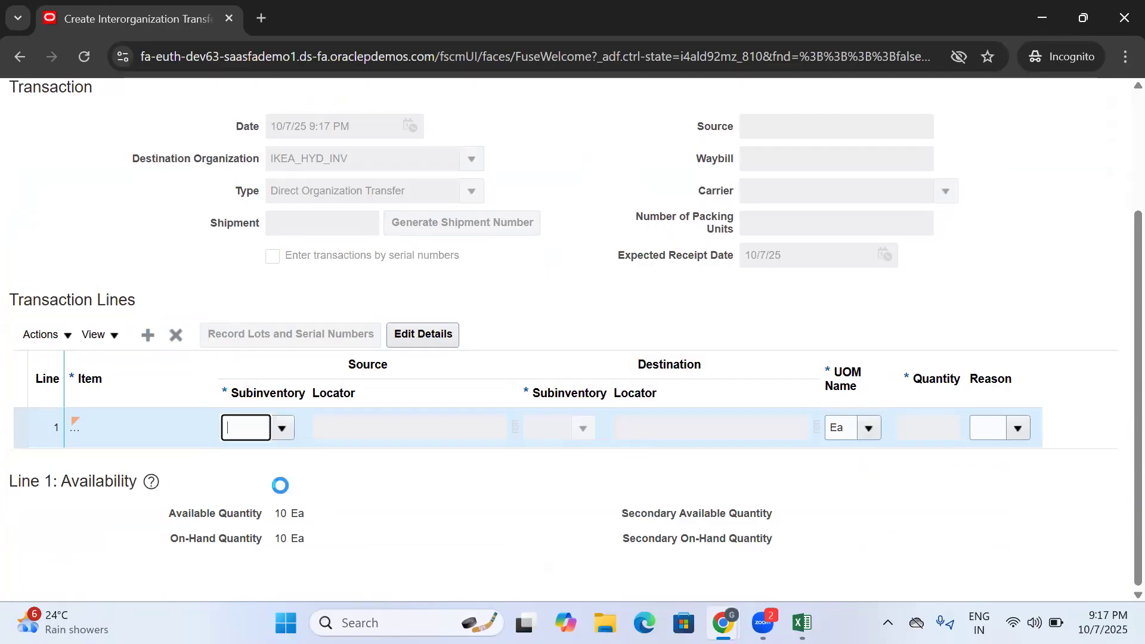
# - Set the transaction line's destination subinventory to Stores and its quantity to 5
pyautogui.click(583, 427)
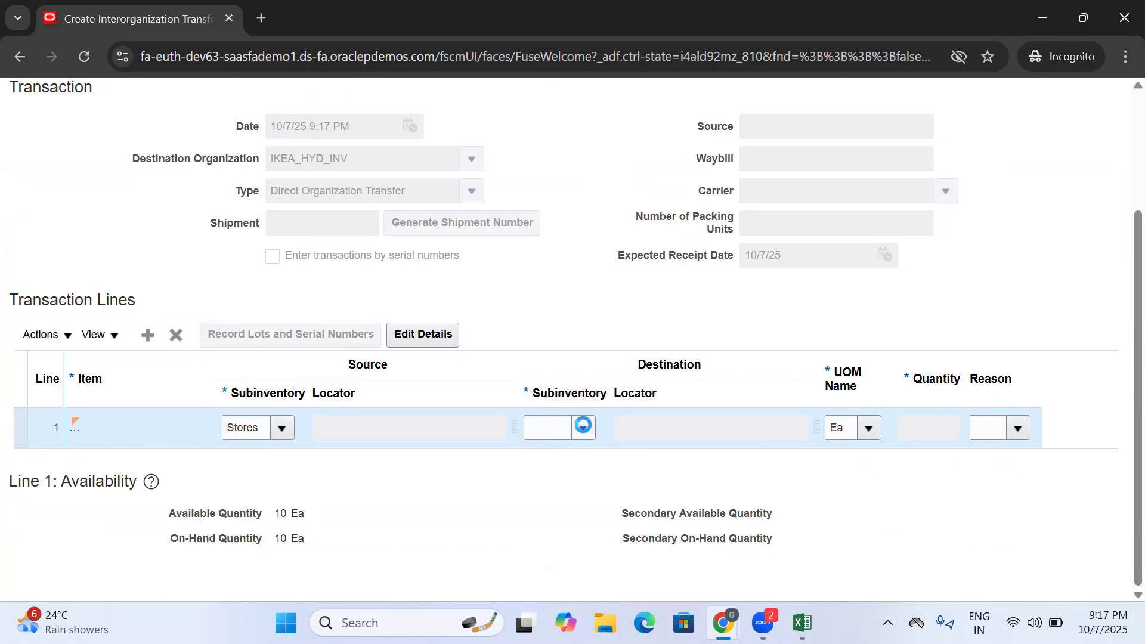
pyautogui.click(565, 483)
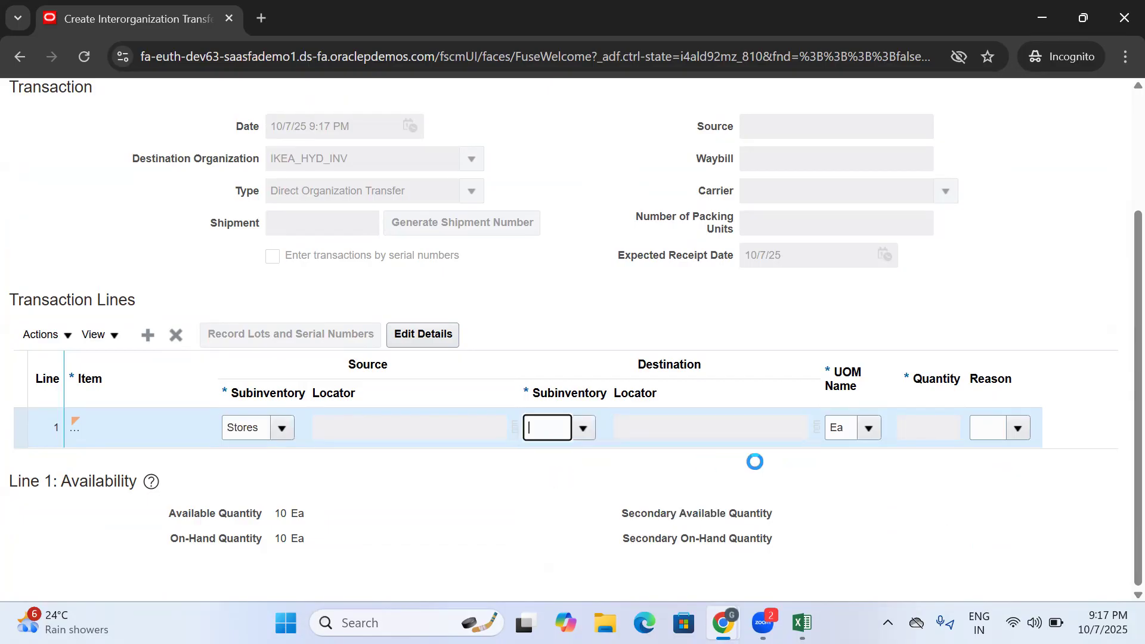
pyautogui.click(935, 430)
pyautogui.write('5')
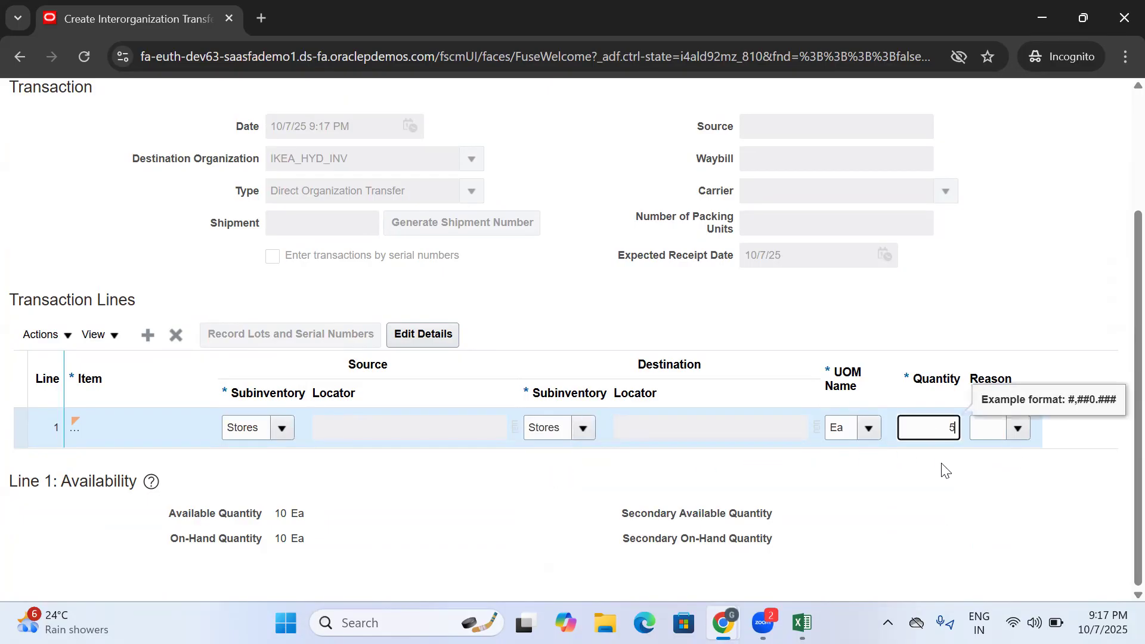
# - Set the line's reason to Stock Return and submit the interorganization transfer, closing the confirmation
pyautogui.click(1020, 432)
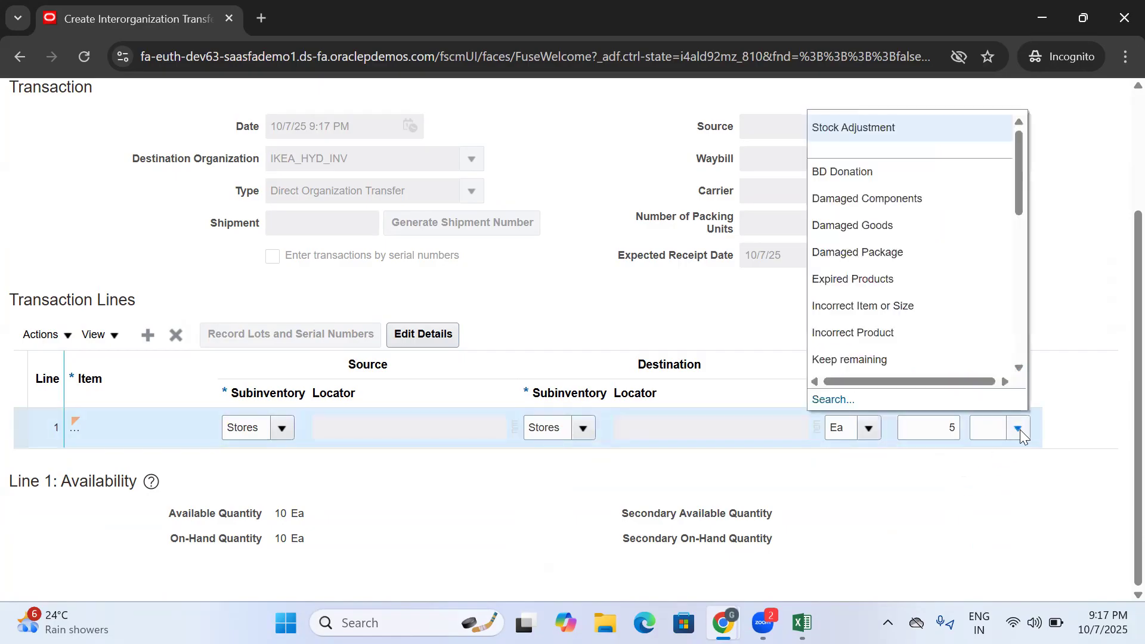
pyautogui.scroll(-10, 940, 340)
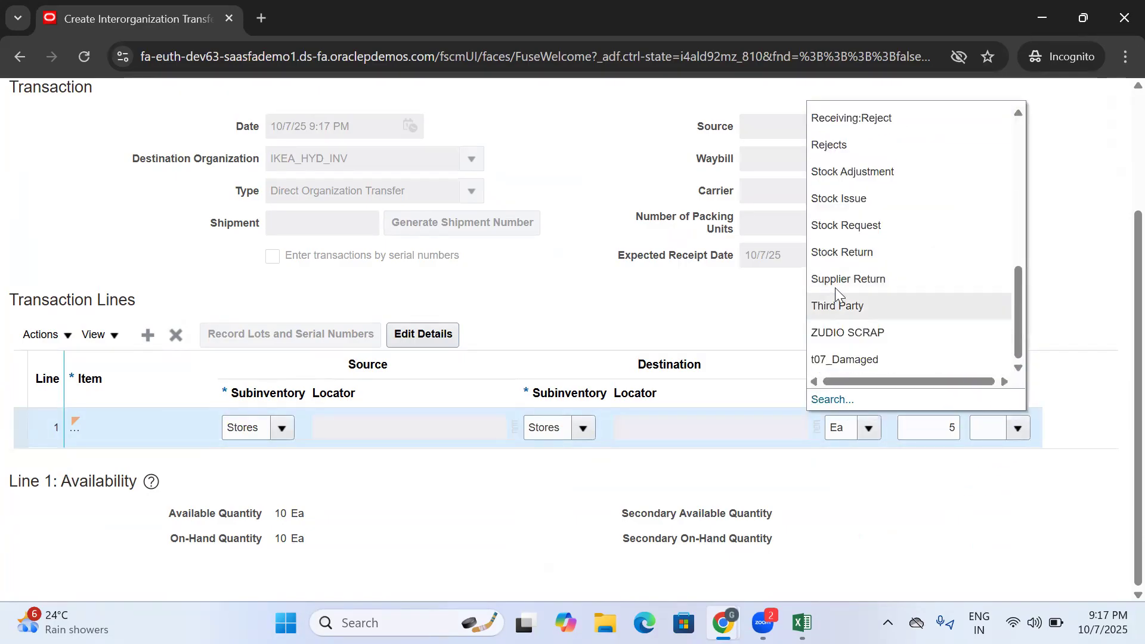
pyautogui.click(841, 253)
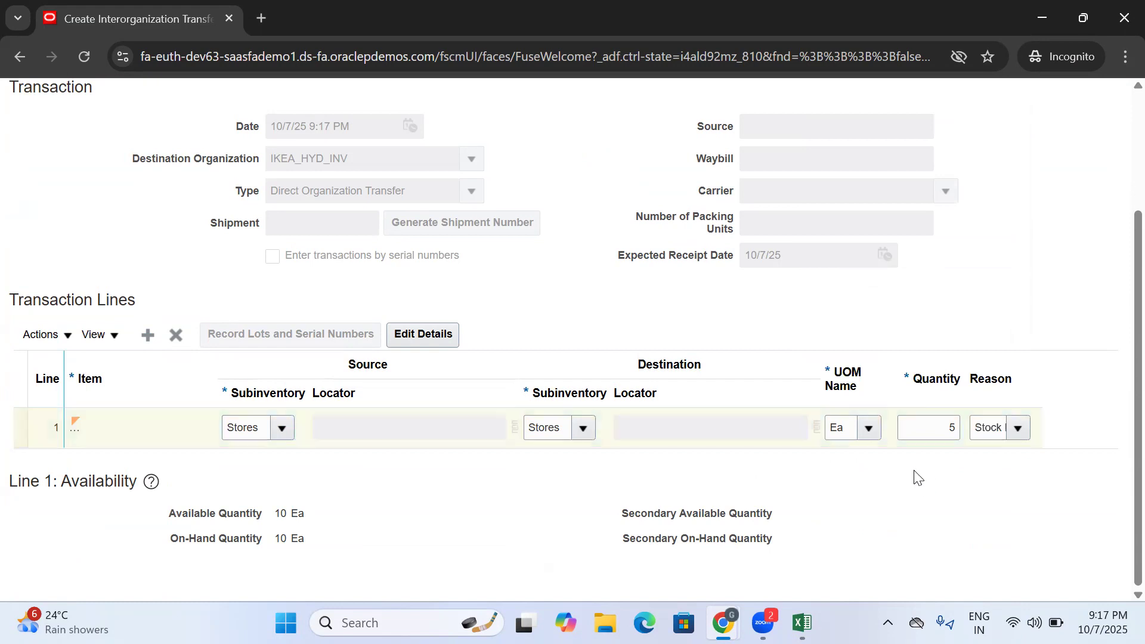
pyautogui.click(973, 427)
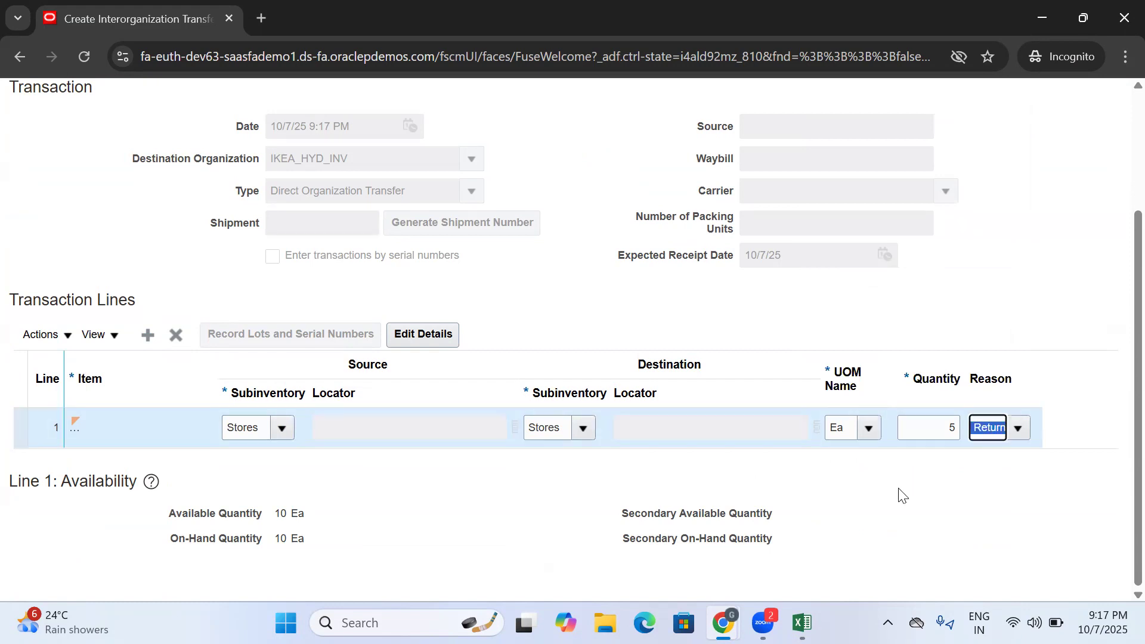
pyautogui.scroll(3, 954, 429)
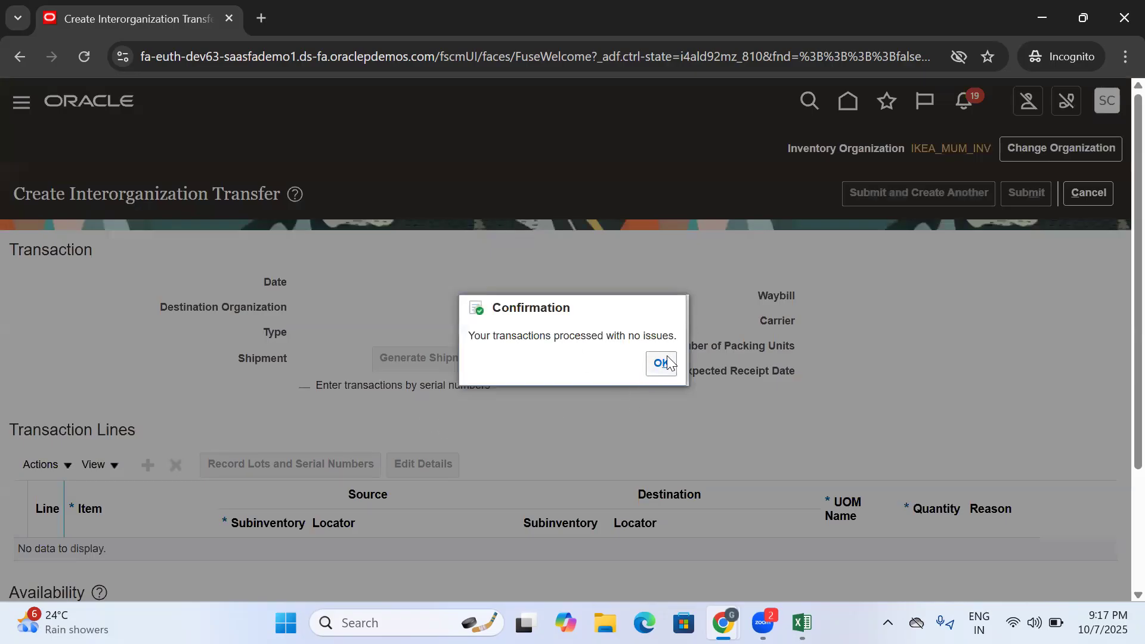
pyautogui.click(673, 362)
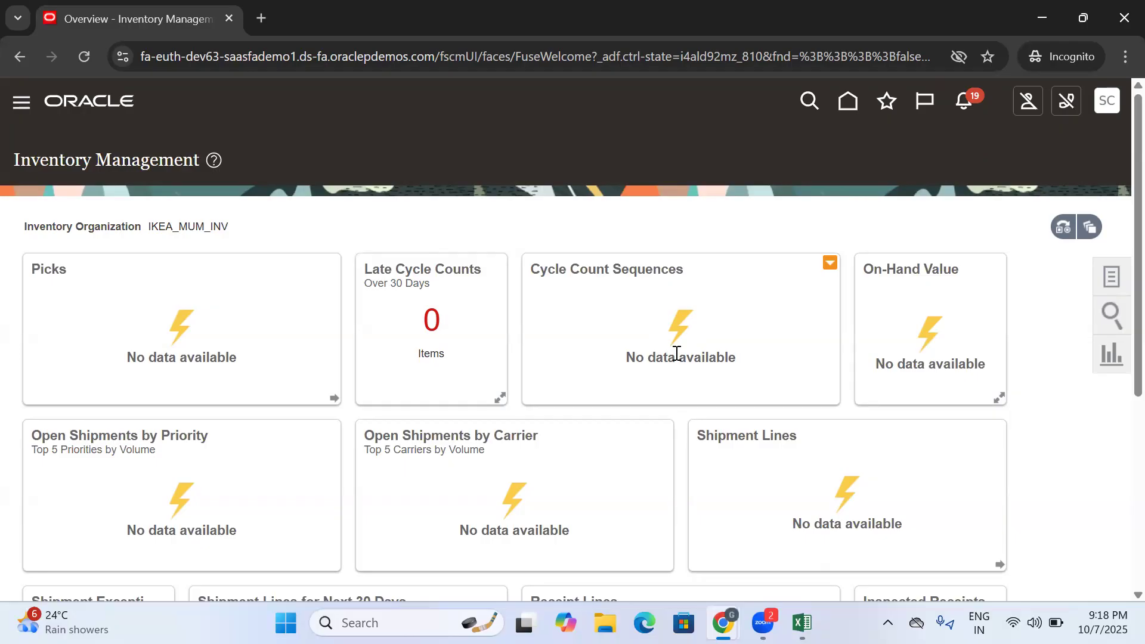
# - Switch to Excel to review the shipping parameter and transfer relation rows, then return to Oracle and look over the inventory tasks
pyautogui.click(1112, 276)
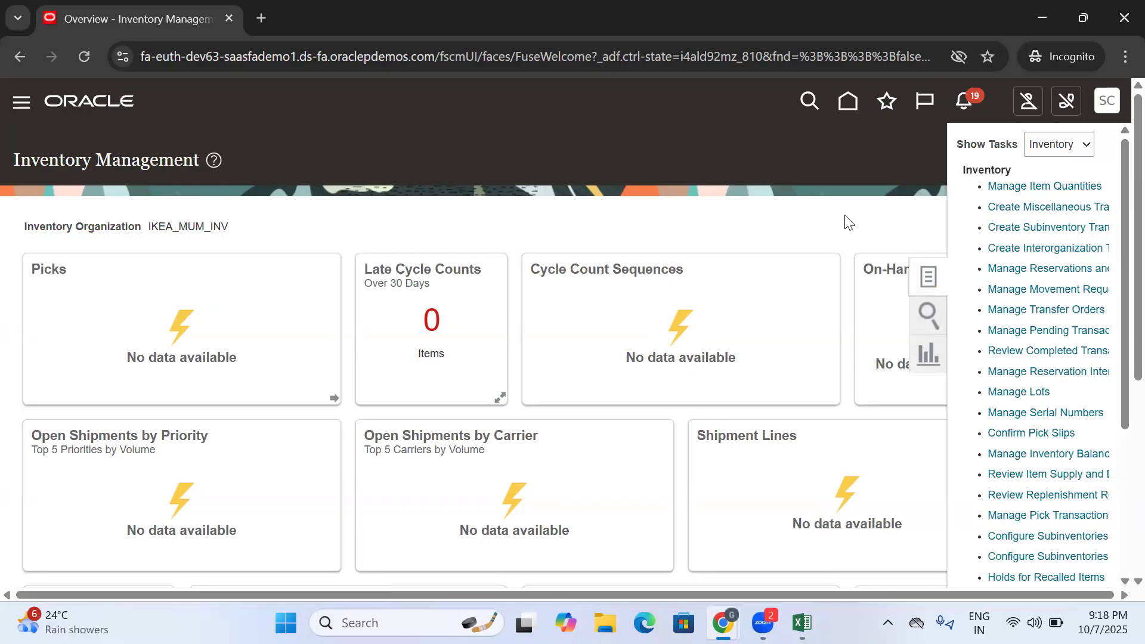
pyautogui.click(778, 445)
pyautogui.click(802, 622)
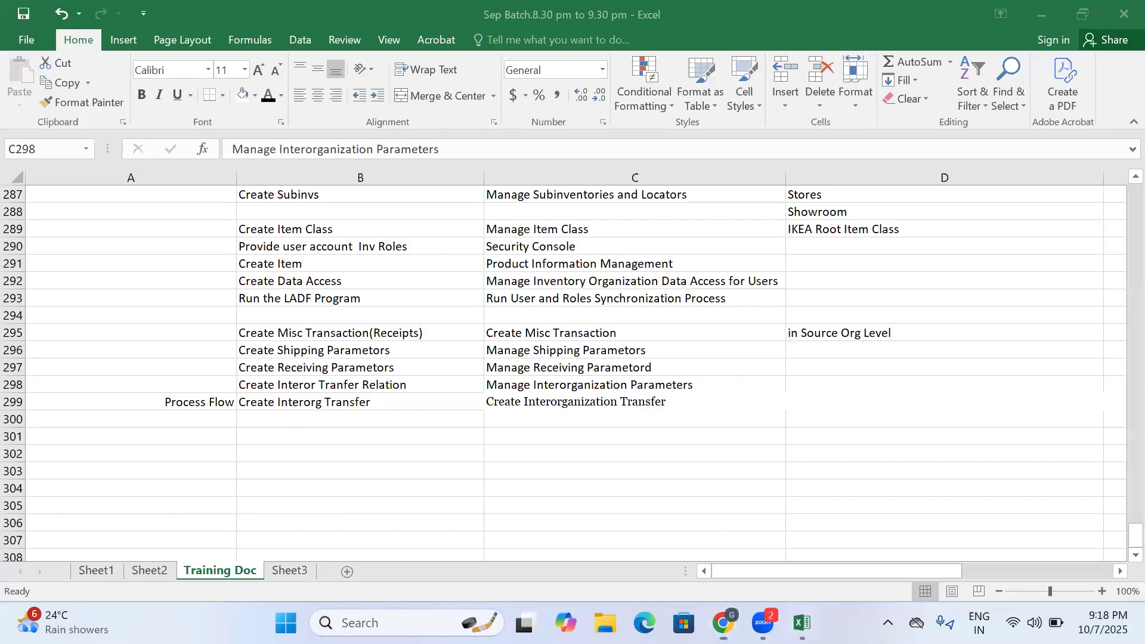
pyautogui.click(527, 417)
pyautogui.click(341, 350)
pyautogui.click(340, 384)
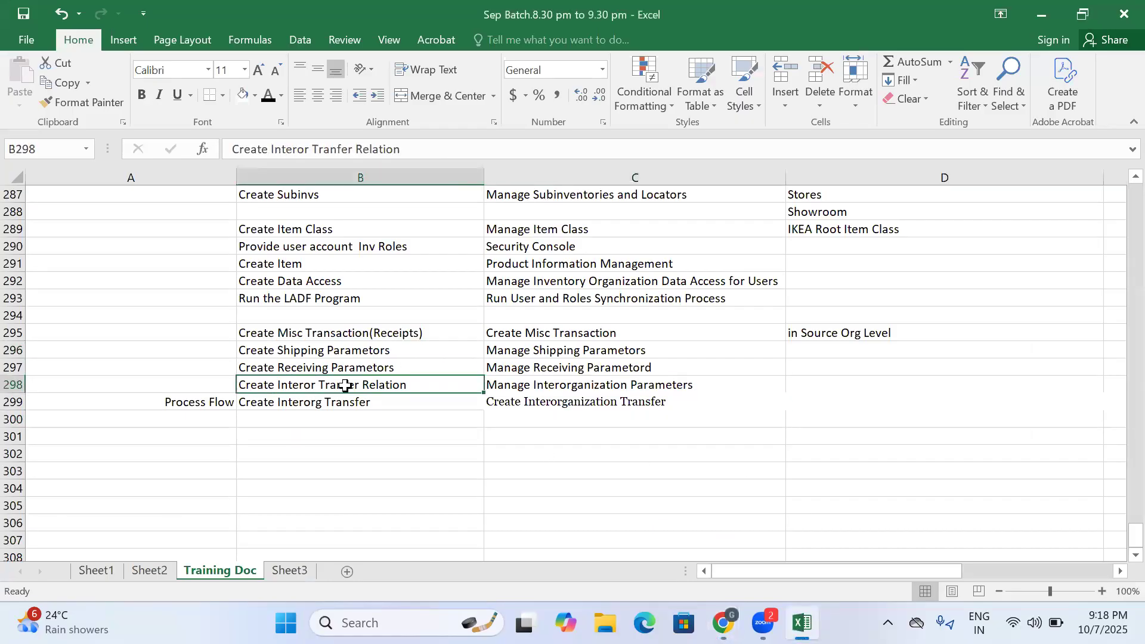
pyautogui.click(802, 623)
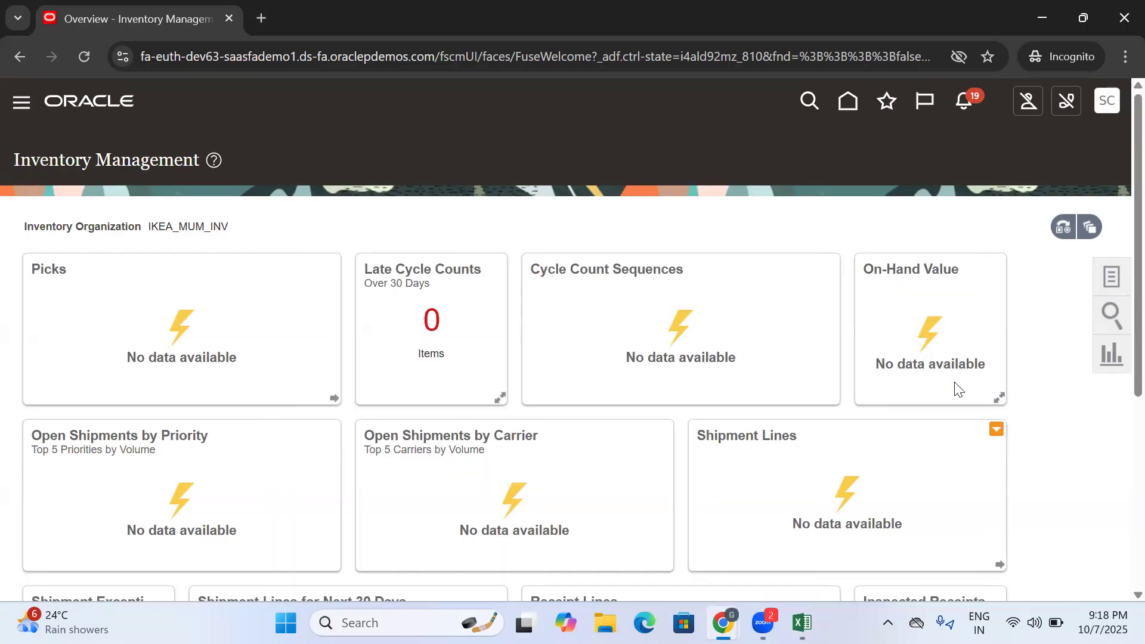
pyautogui.click(1111, 276)
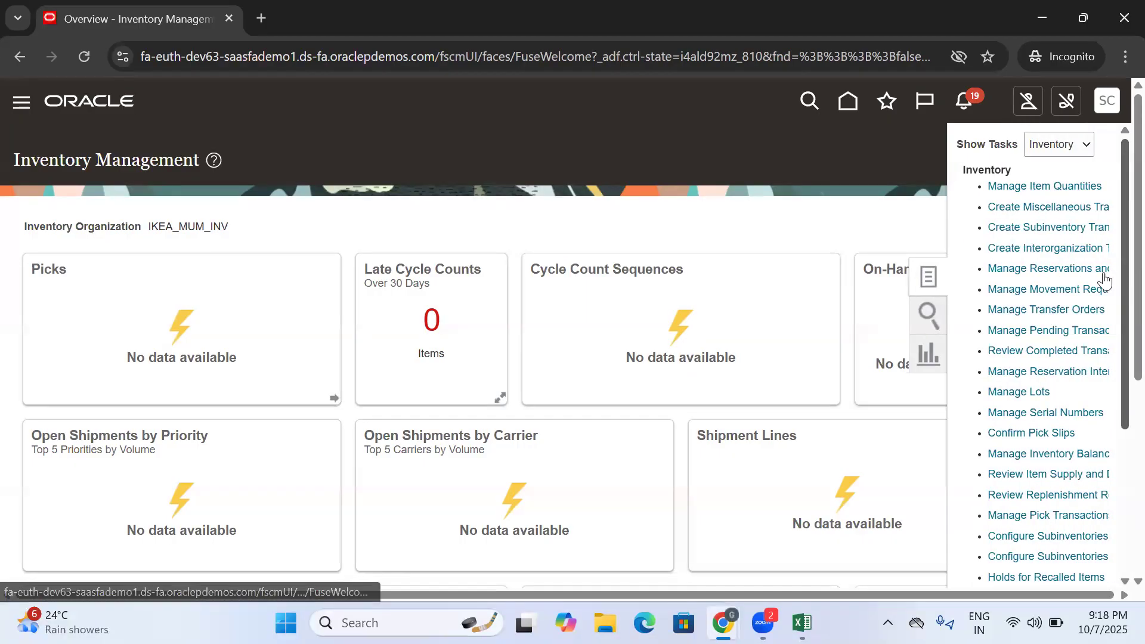
pyautogui.moveTo(987, 310); pyautogui.dragTo(723, 210)
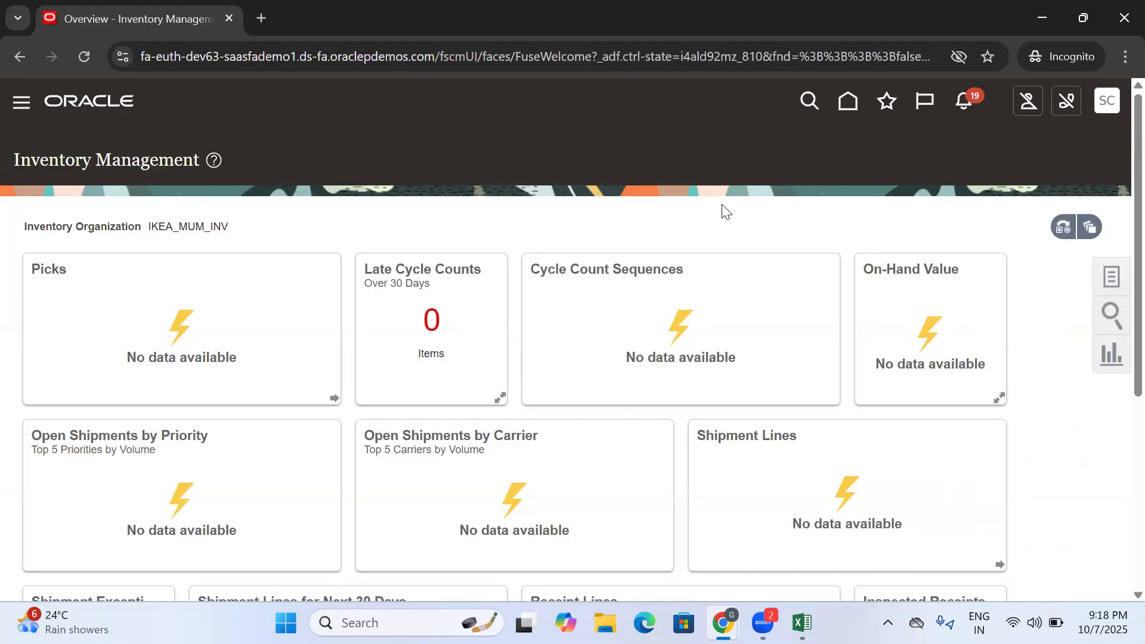
# - Switch to Excel and look through the earlier dated setup and process sections of the Training Doc sheet
pyautogui.click(802, 622)
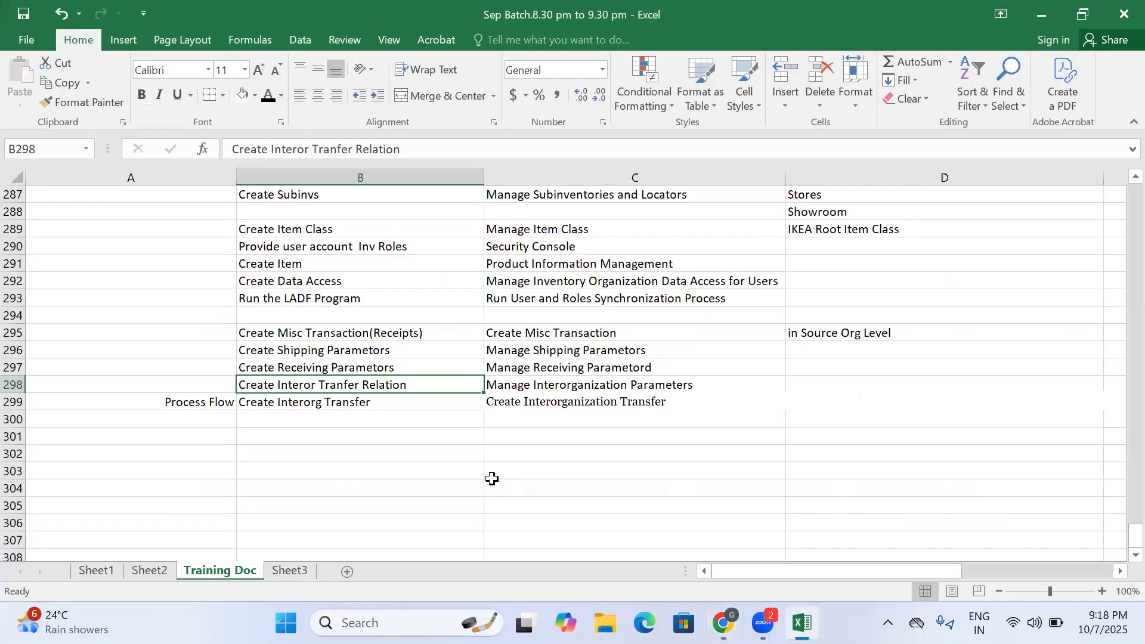
pyautogui.scroll(5, 389, 426)
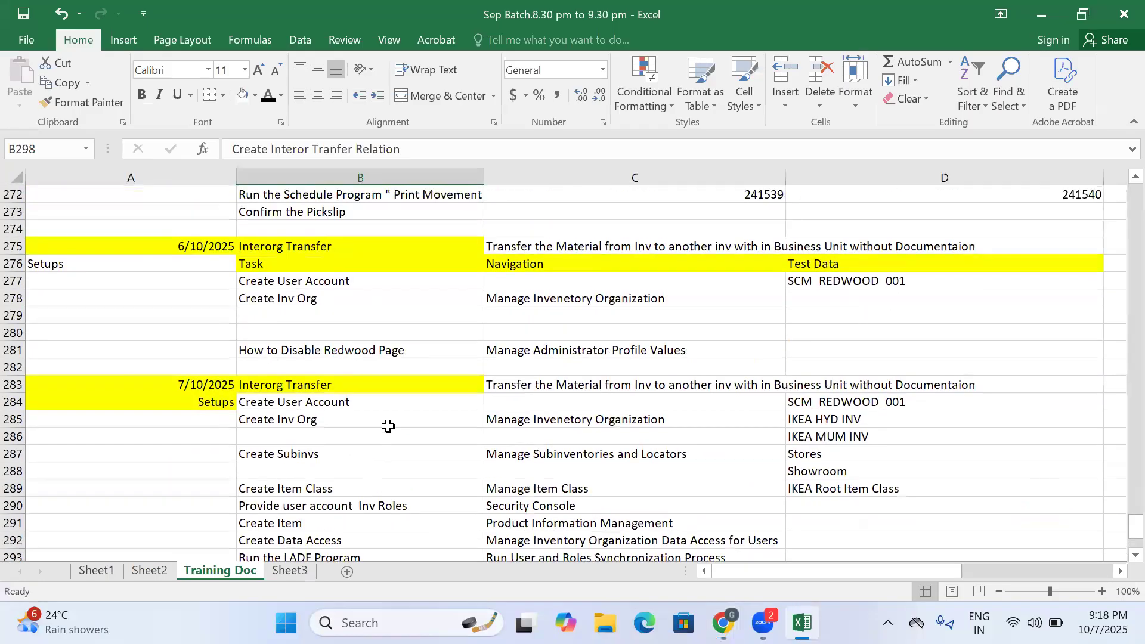
pyautogui.scroll(5, 388, 426)
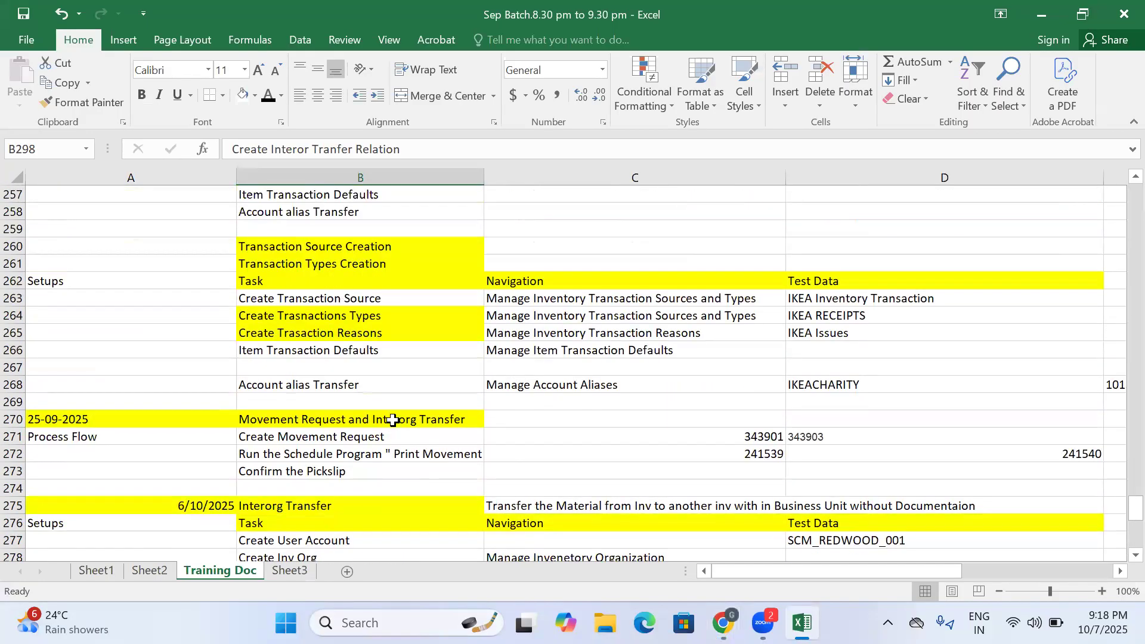
pyautogui.scroll(1, 392, 419)
pyautogui.scroll(2, 393, 418)
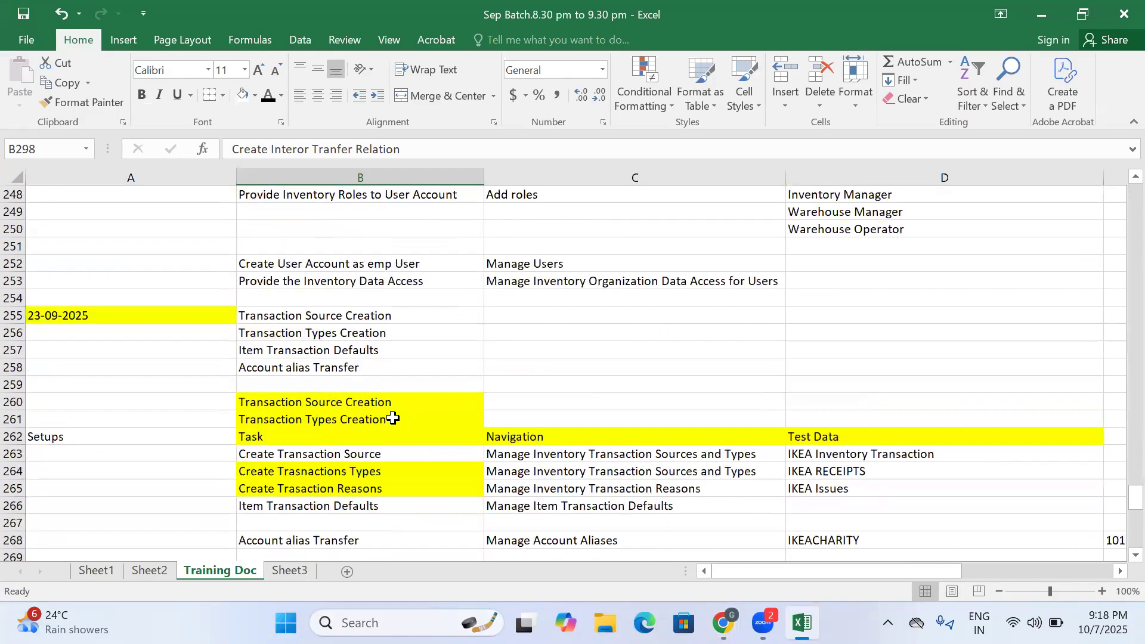
pyautogui.scroll(2, 393, 419)
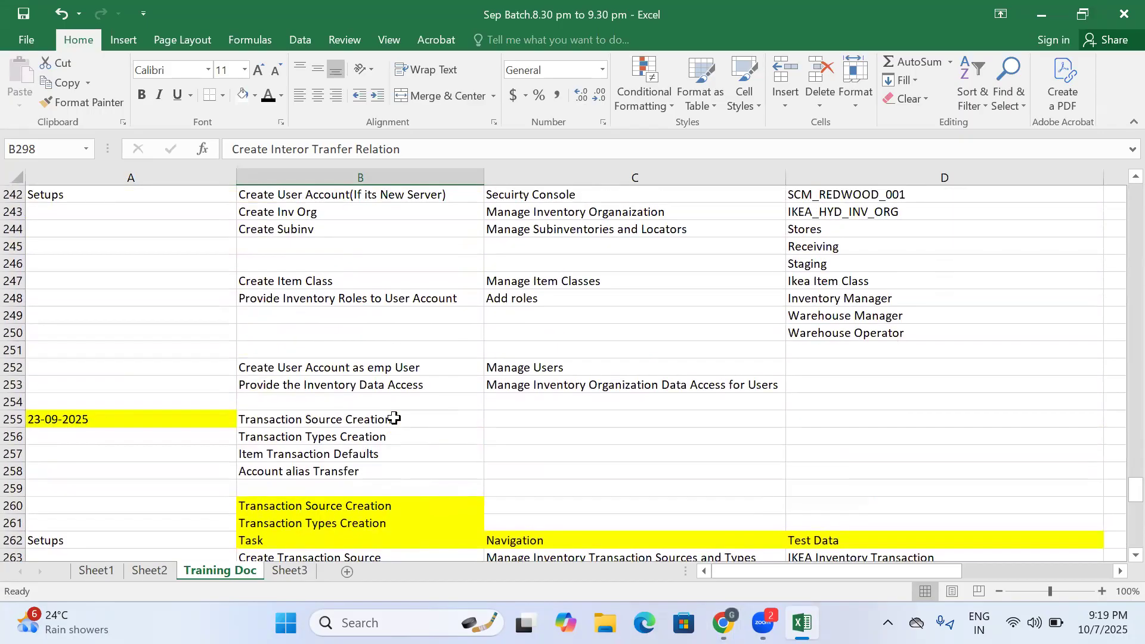
pyautogui.scroll(2, 396, 419)
pyautogui.scroll(-1, 396, 419)
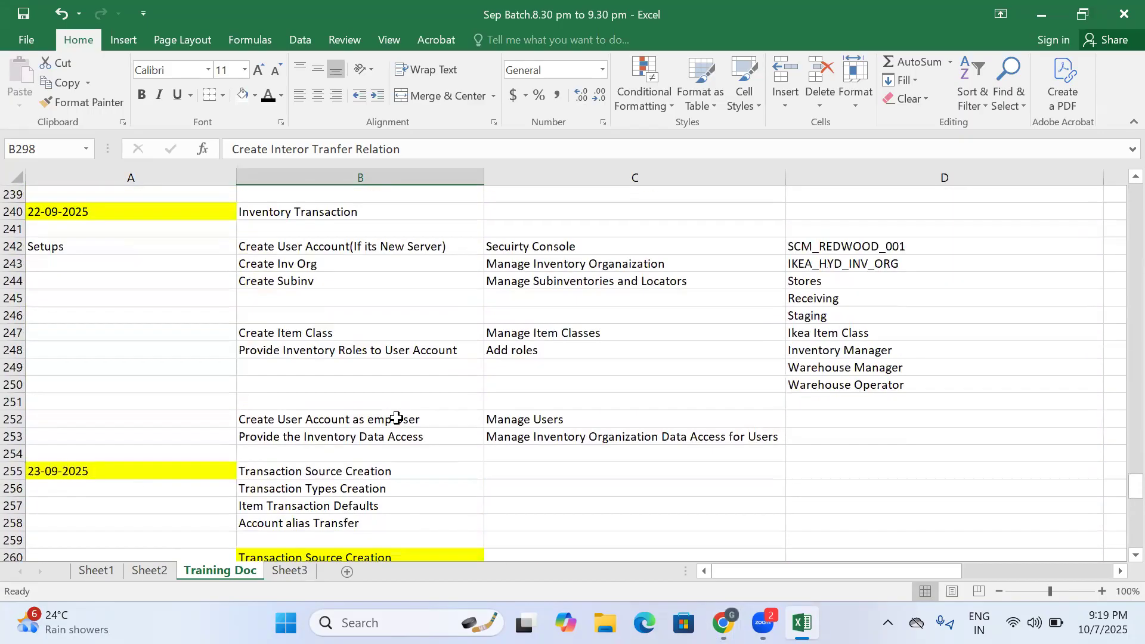
pyautogui.scroll(2, 396, 418)
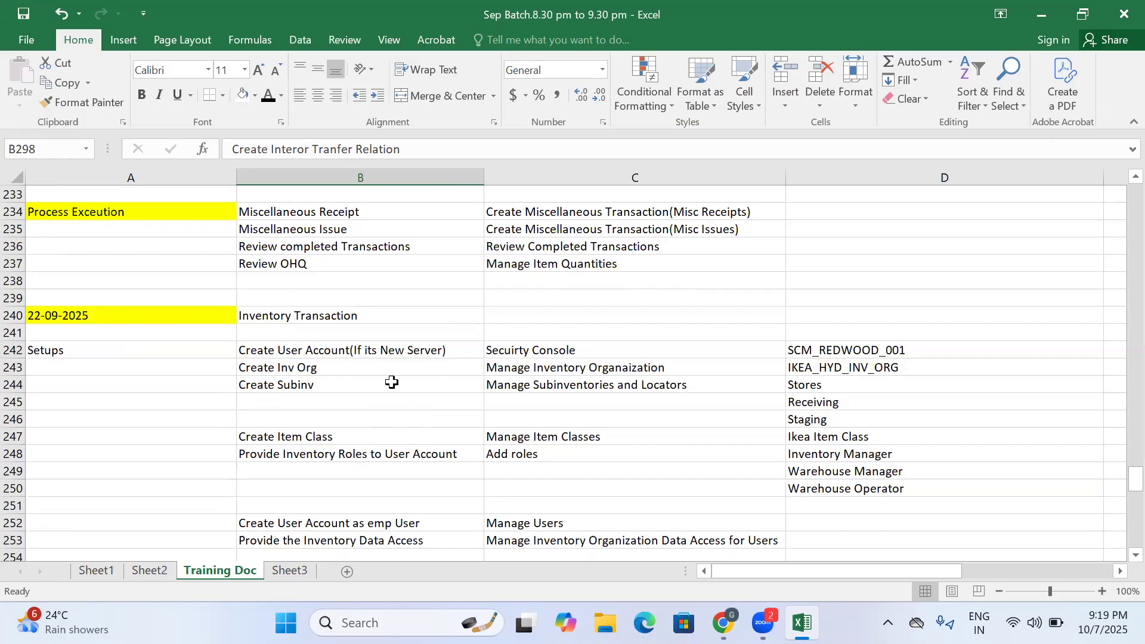
pyautogui.scroll(-6, 393, 411)
pyautogui.scroll(-10, 389, 393)
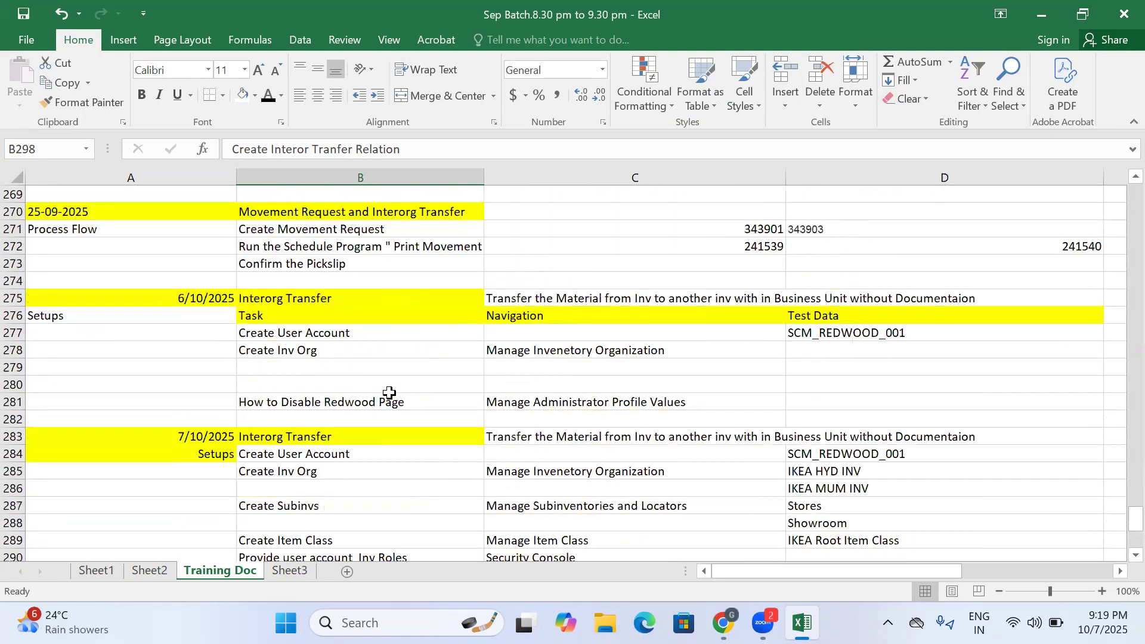
# - Append "(Direct)" to the Create Interorg Transfer entry in cell B299
pyautogui.click(302, 521)
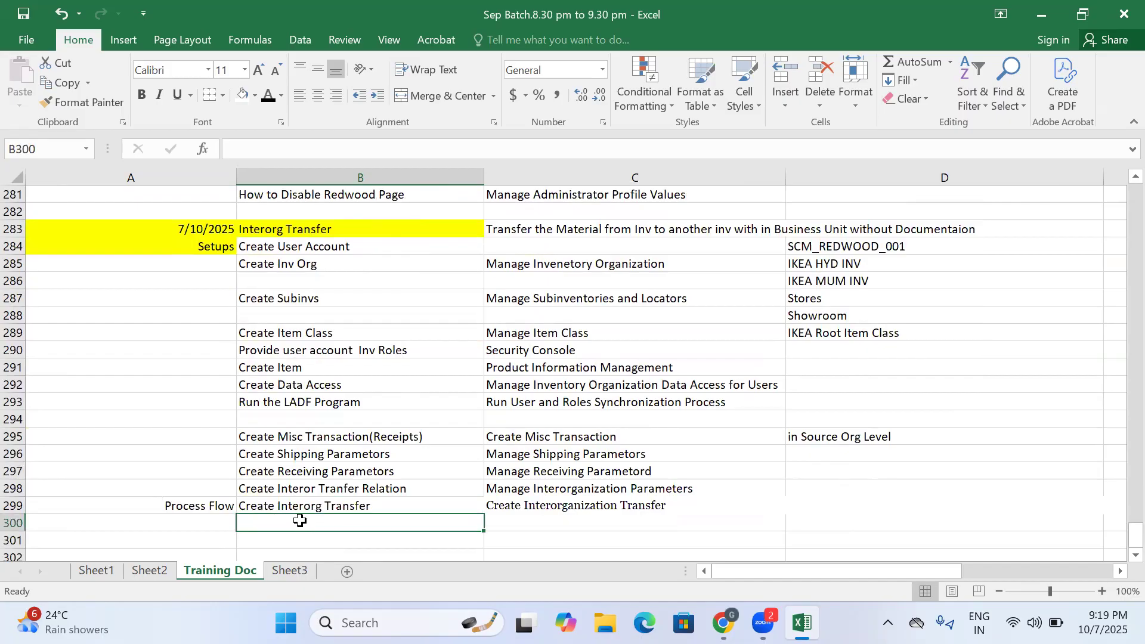
pyautogui.click(304, 506)
pyautogui.click(384, 149)
pyautogui.write('(')
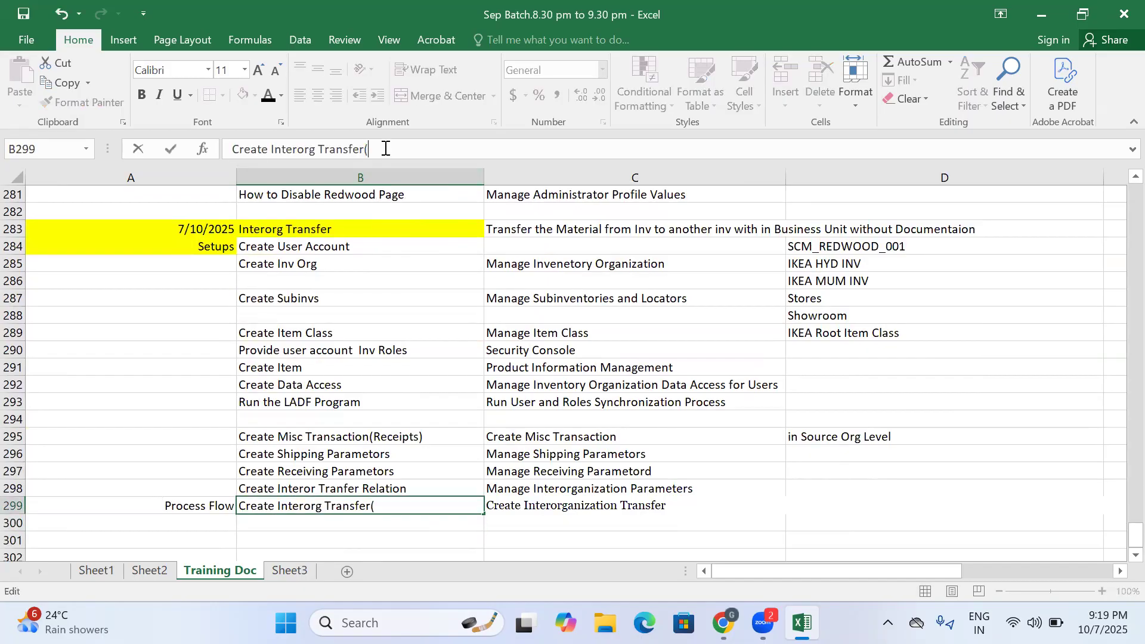
pyautogui.write('Direct)')
pyautogui.click(374, 522)
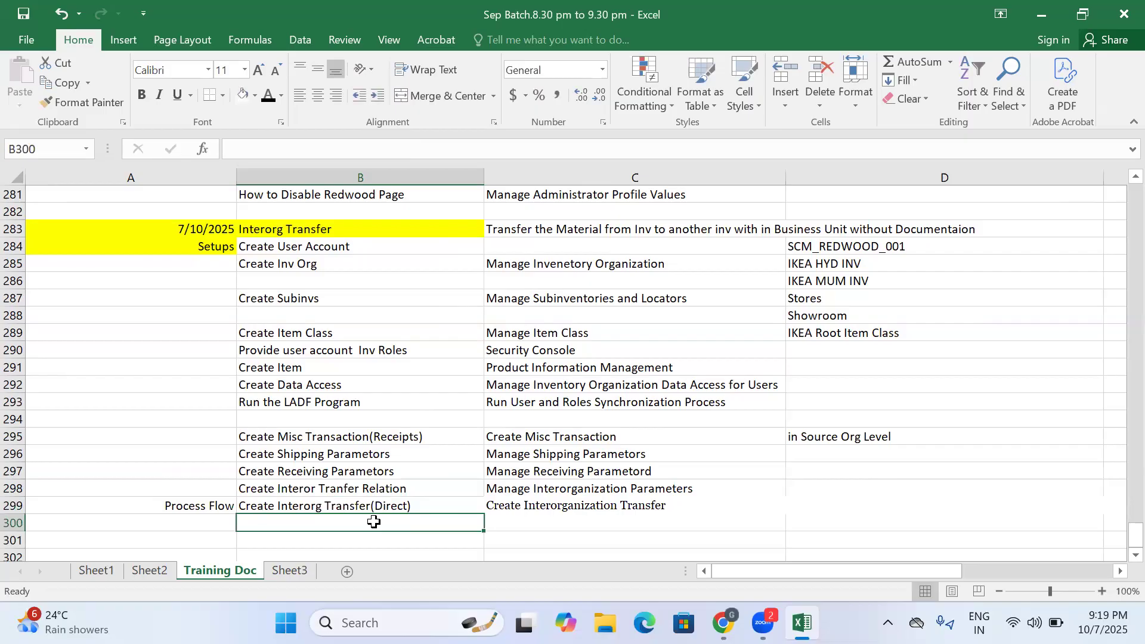
# - Enter "Create Interorg Transfer(Intransit)" in cell B300 beneath the direct transfer entry
pyautogui.write('Creat')
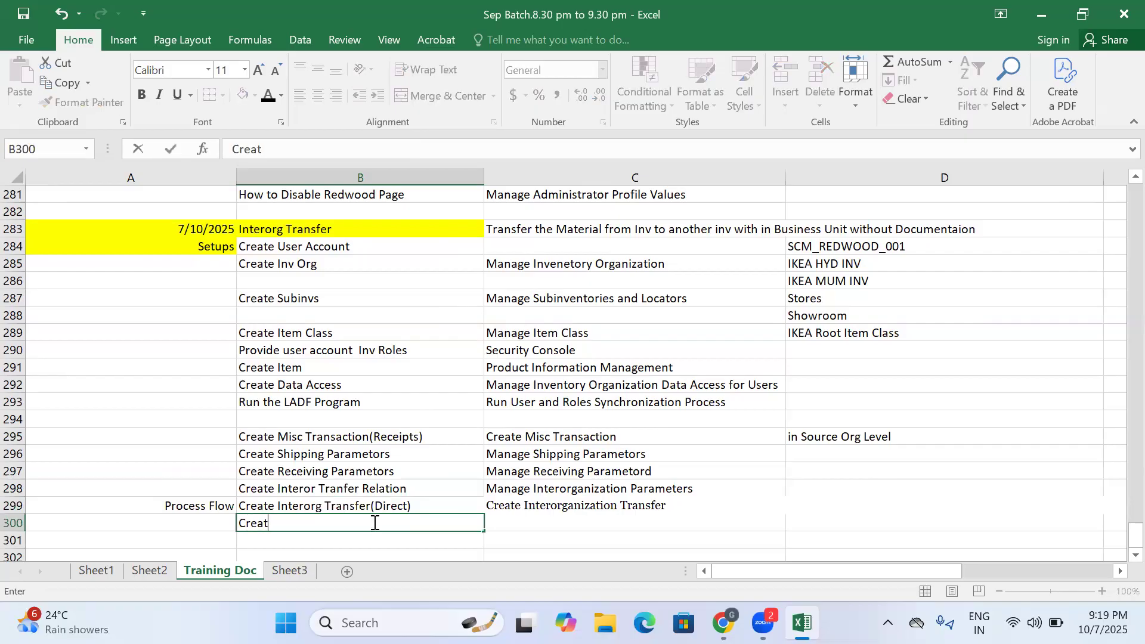
pyautogui.write('e Interorg')
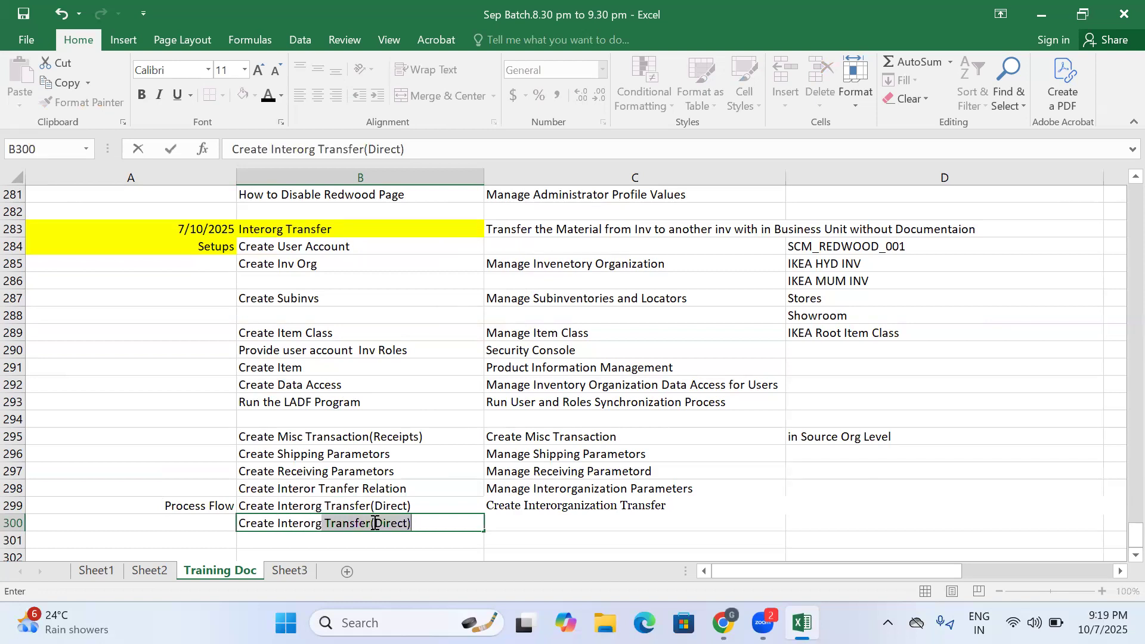
pyautogui.press('Tab')
pyautogui.click(376, 522)
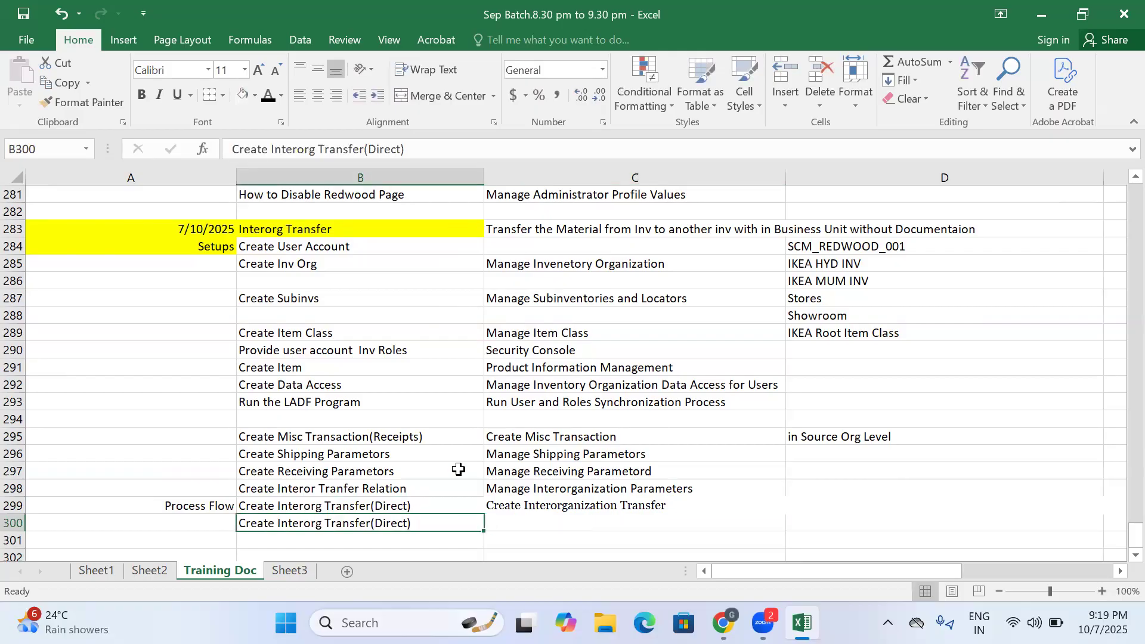
pyautogui.click(370, 149)
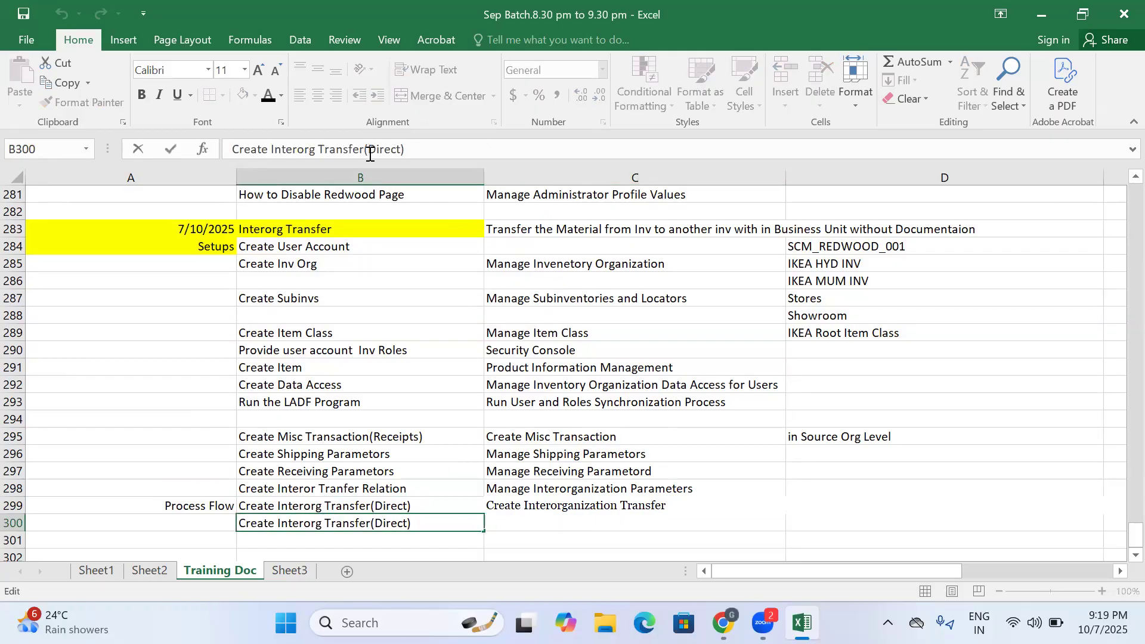
pyautogui.press('BackSpace')
pyautogui.press('BackSpace')
pyautogui.press('BackSpace')
pyautogui.press('BackSpace')
pyautogui.press('BackSpace')
pyautogui.press('BackSpace')
pyautogui.write('Intransit')
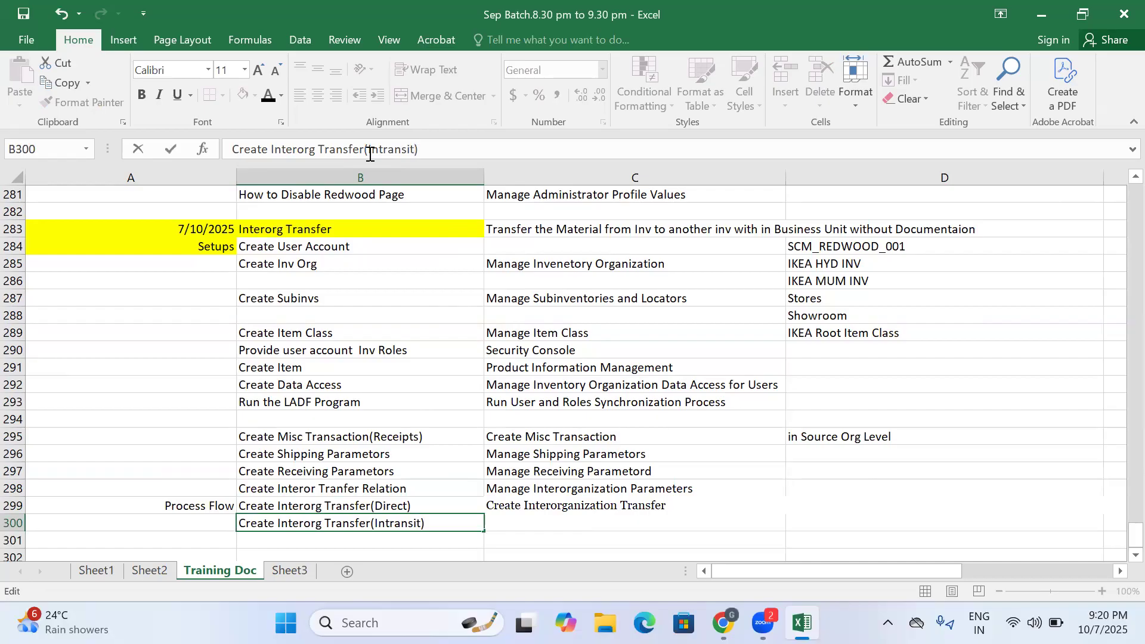
pyautogui.click(368, 537)
pyautogui.click(355, 521)
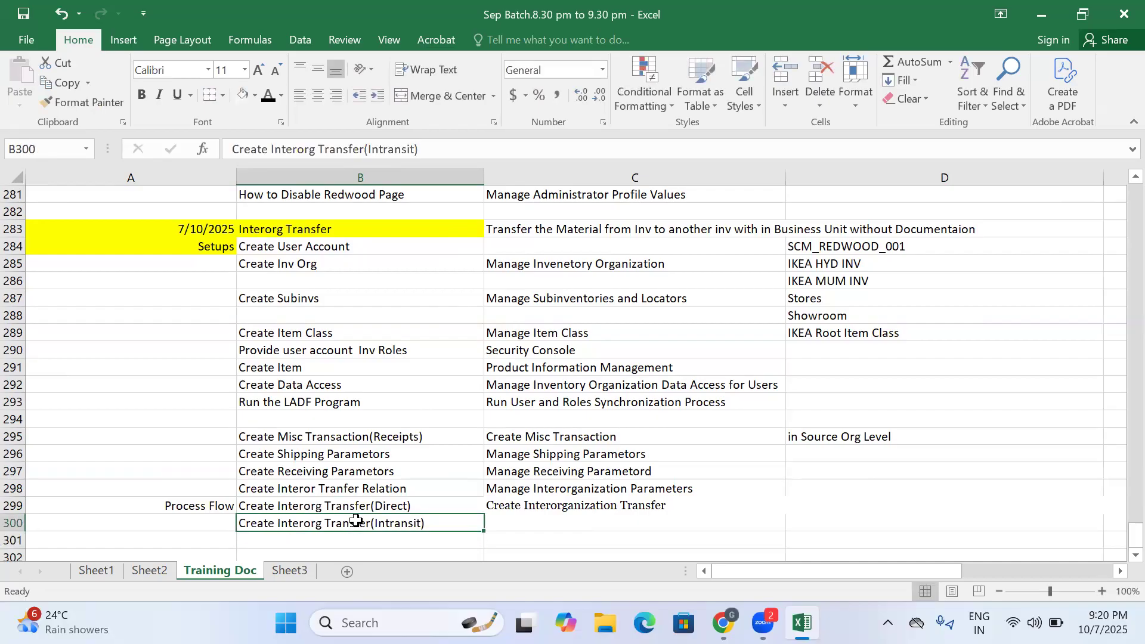
pyautogui.click(356, 502)
pyautogui.press('Down')
pyautogui.press('Down')
pyautogui.scroll(-1, 356, 500)
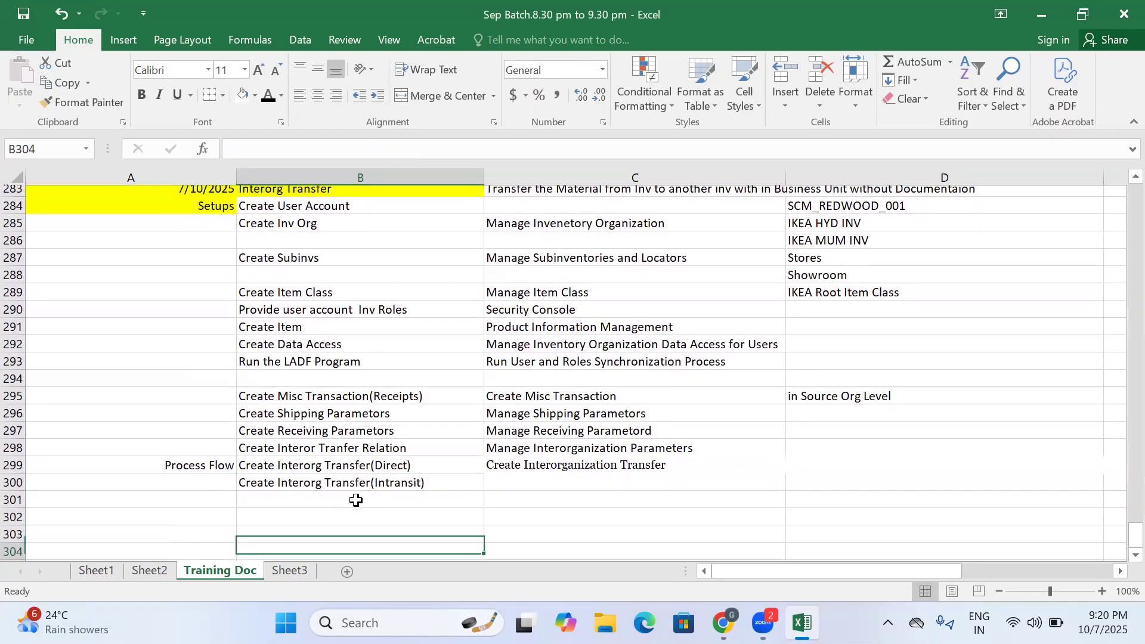
pyautogui.press('Up')
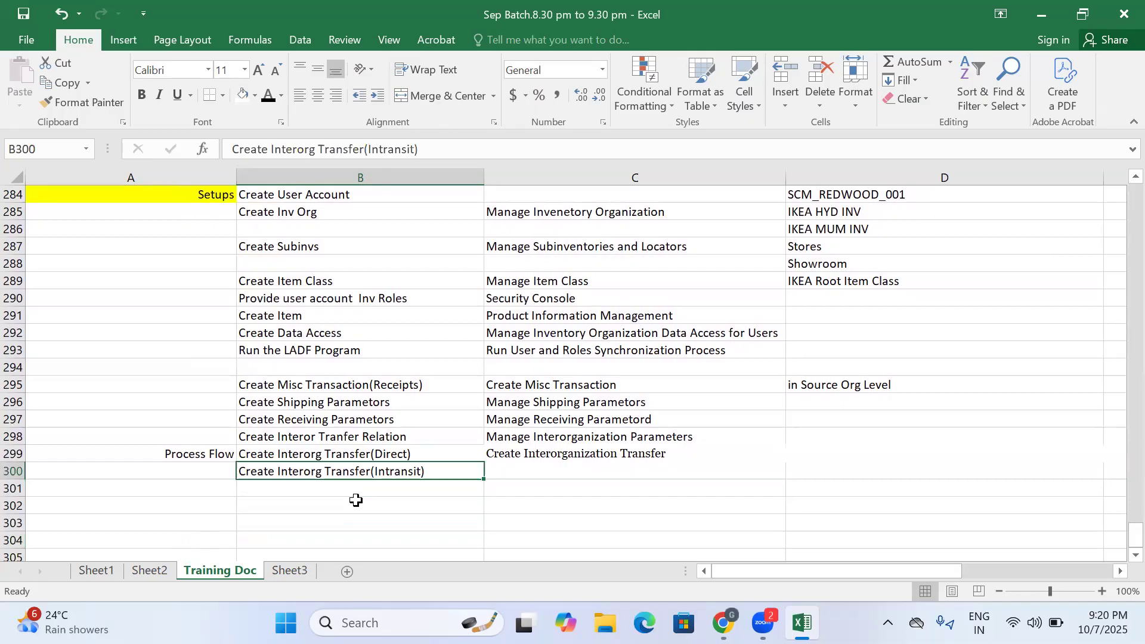
# - Switch to the Oracle Inventory Management window in Chrome and go to Setup and Maintenance
pyautogui.click(722, 622)
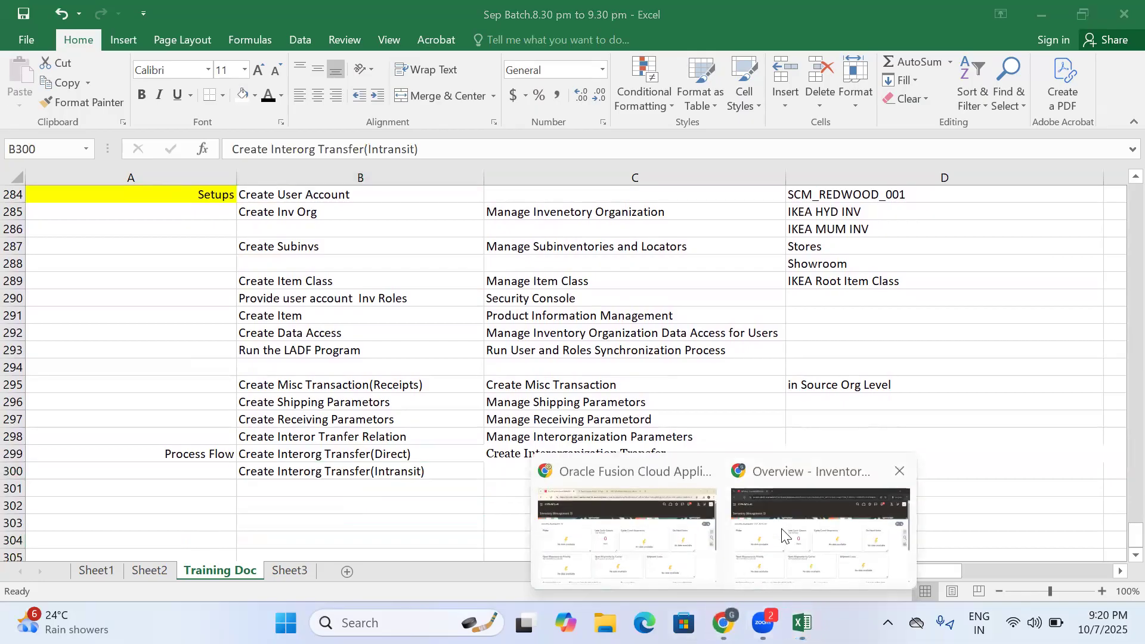
pyautogui.click(783, 535)
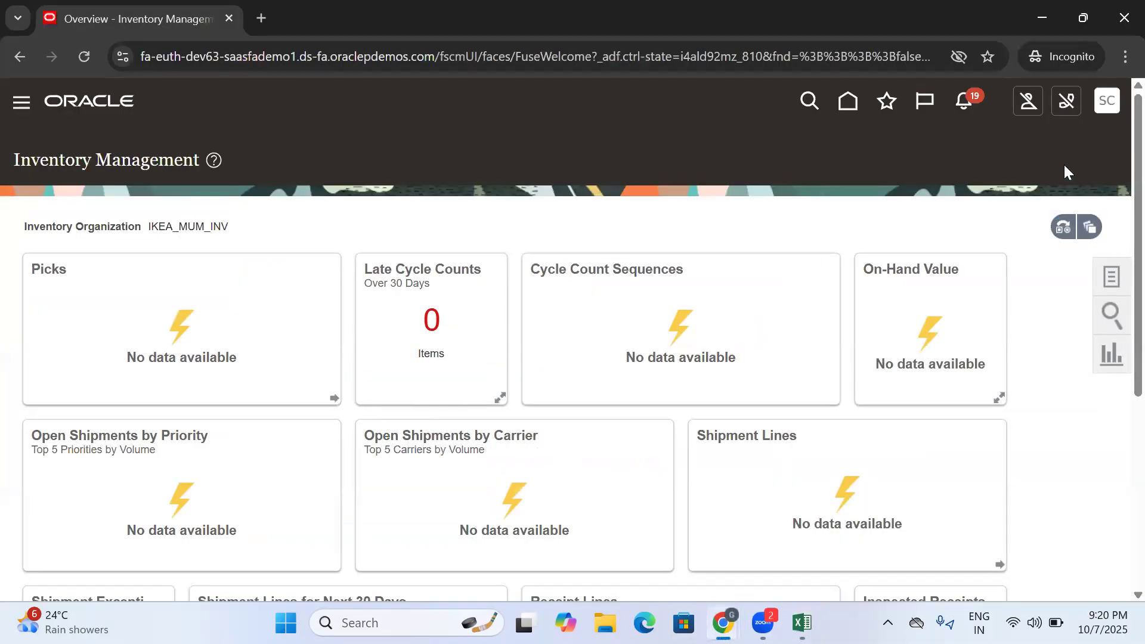
pyautogui.click(1108, 106)
pyautogui.click(778, 369)
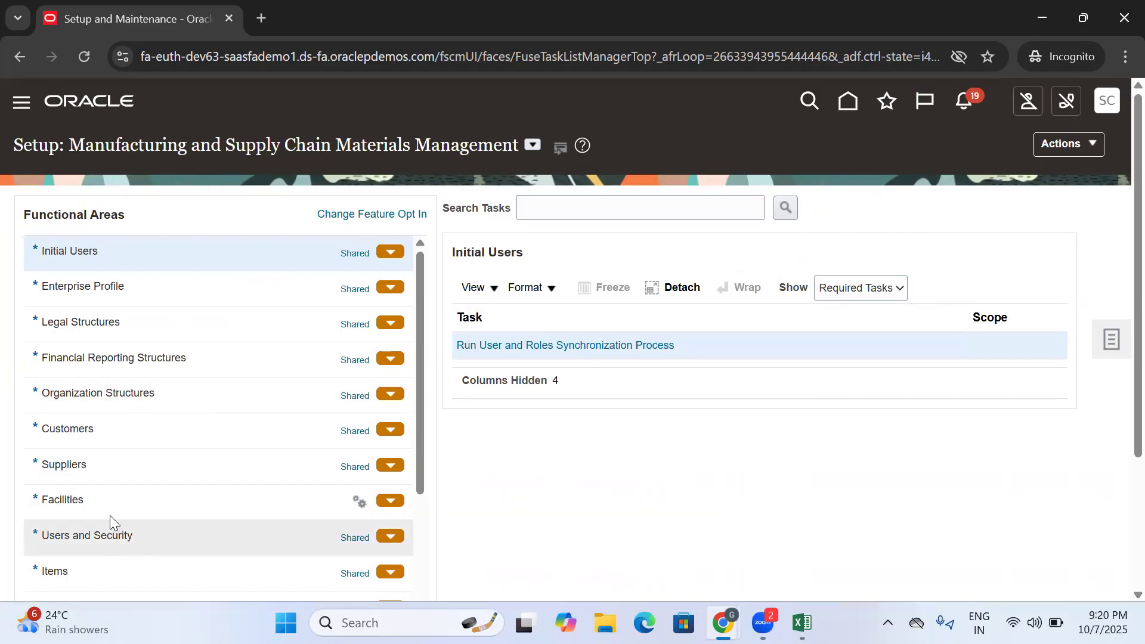
# - Open the Manage Interorganization Parameters task from the Inventory Management functional area
pyautogui.moveTo(417, 296); pyautogui.dragTo(434, 370)
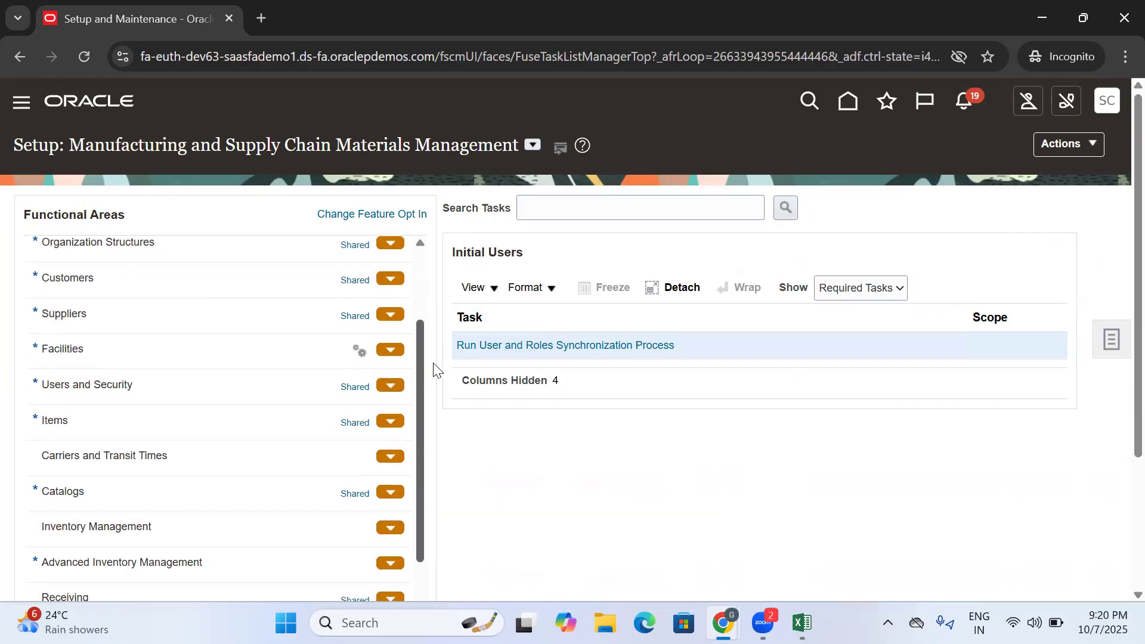
pyautogui.click(162, 516)
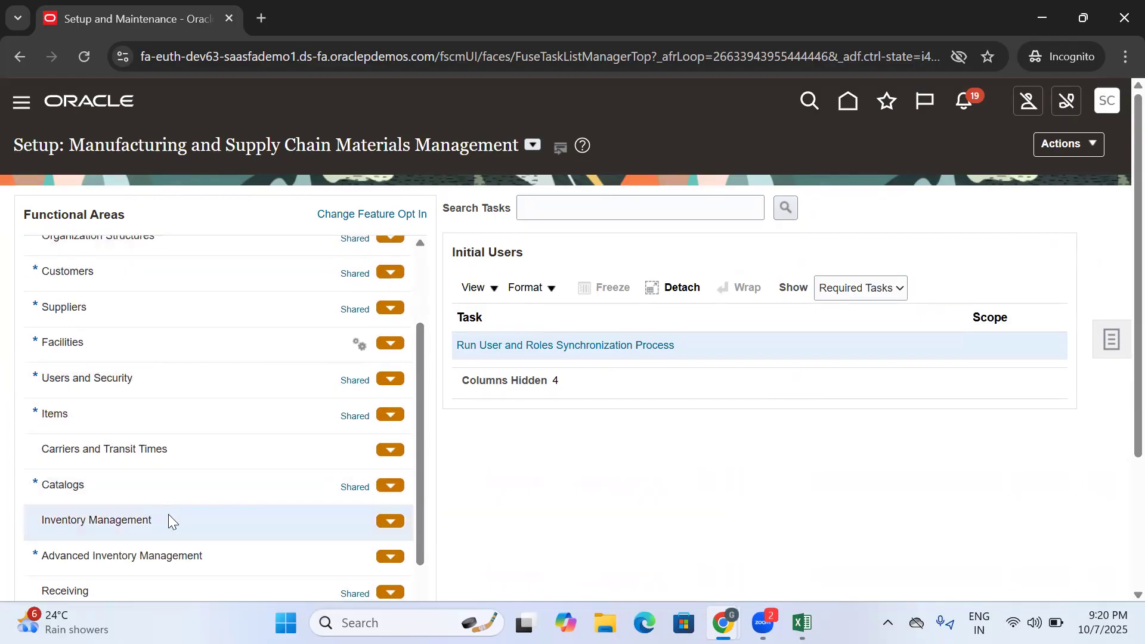
pyautogui.scroll(-3, 1118, 315)
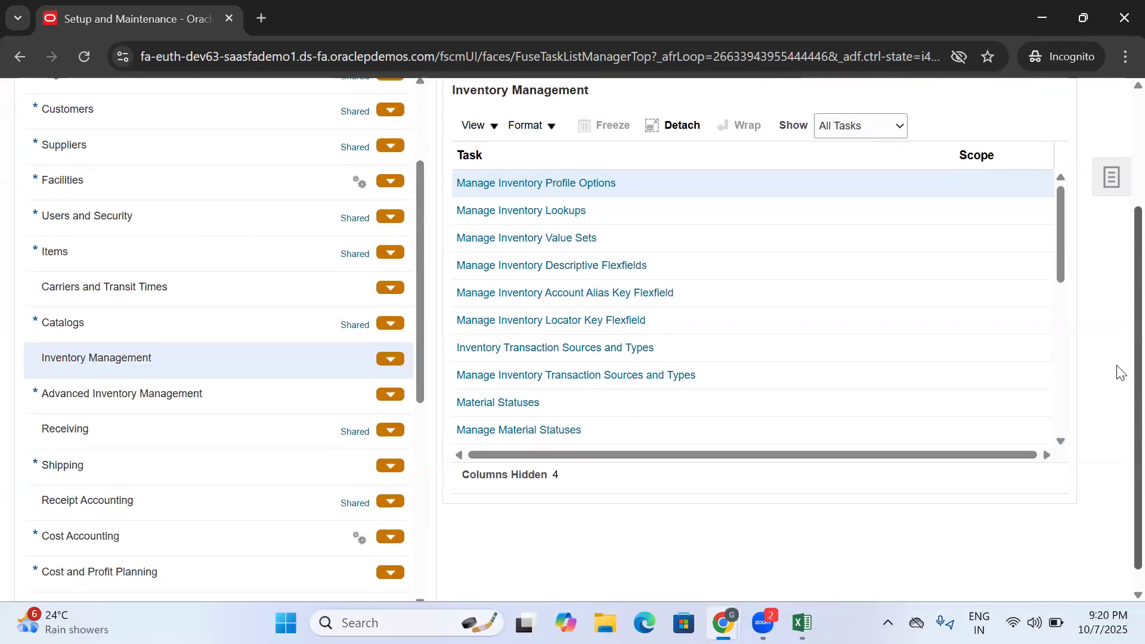
pyautogui.moveTo(1057, 207); pyautogui.dragTo(1078, 316)
pyautogui.click(563, 294)
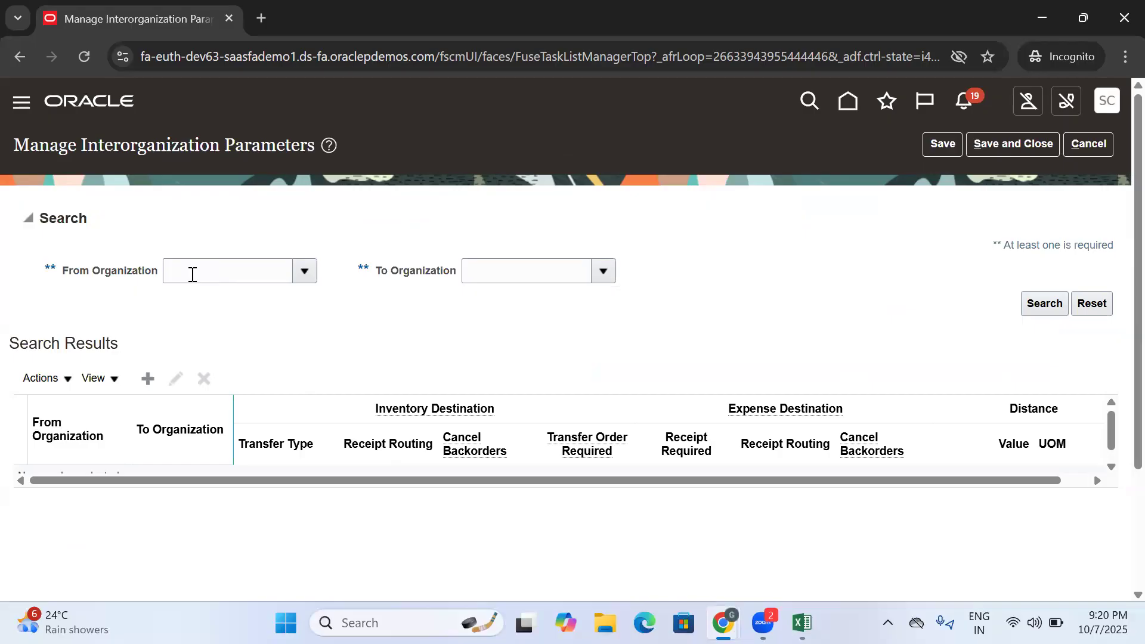
# - Search the interorganization parameters with IKEA_HYD_INV as the From Organization, finding it in the organization lookup with "IKEA"
pyautogui.click(305, 272)
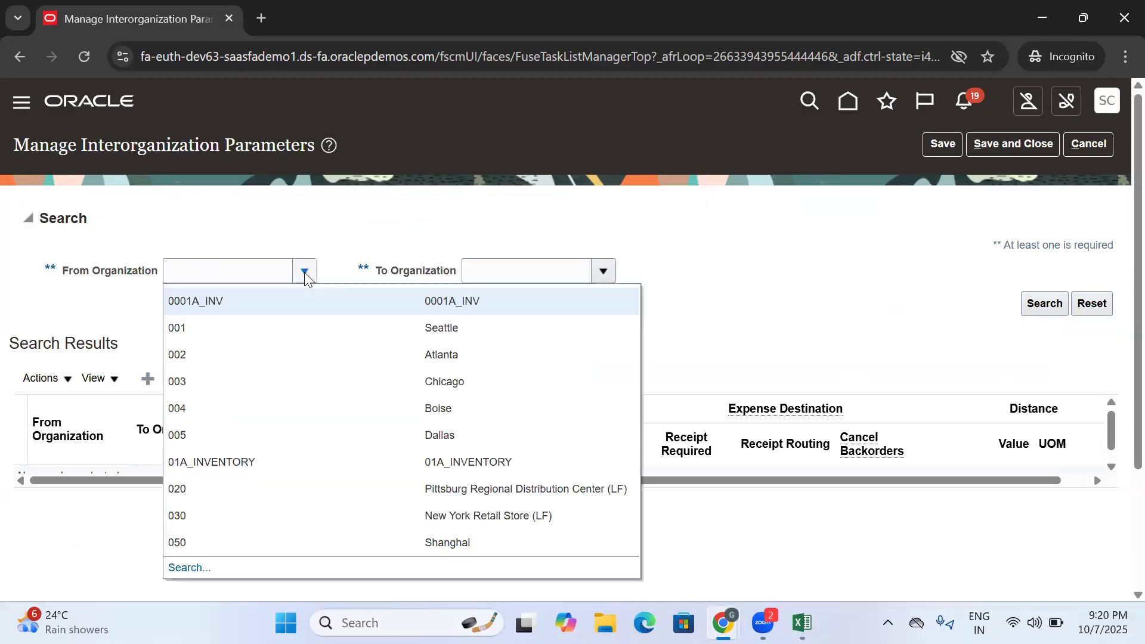
pyautogui.click(195, 567)
pyautogui.click(532, 288)
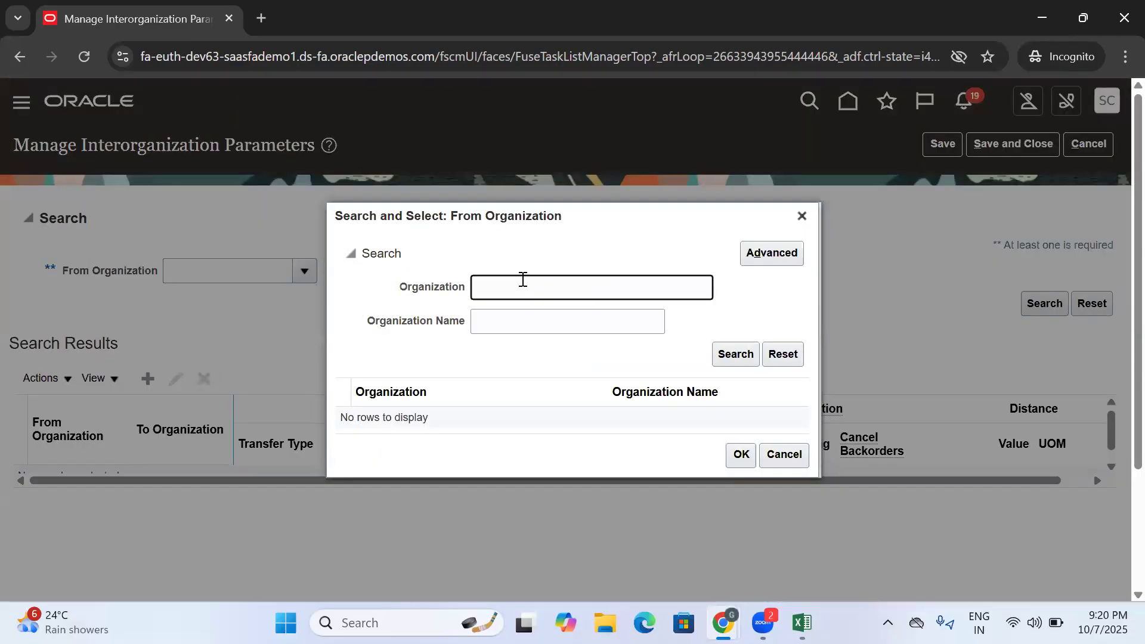
pyautogui.write('IKEA')
pyautogui.click(748, 355)
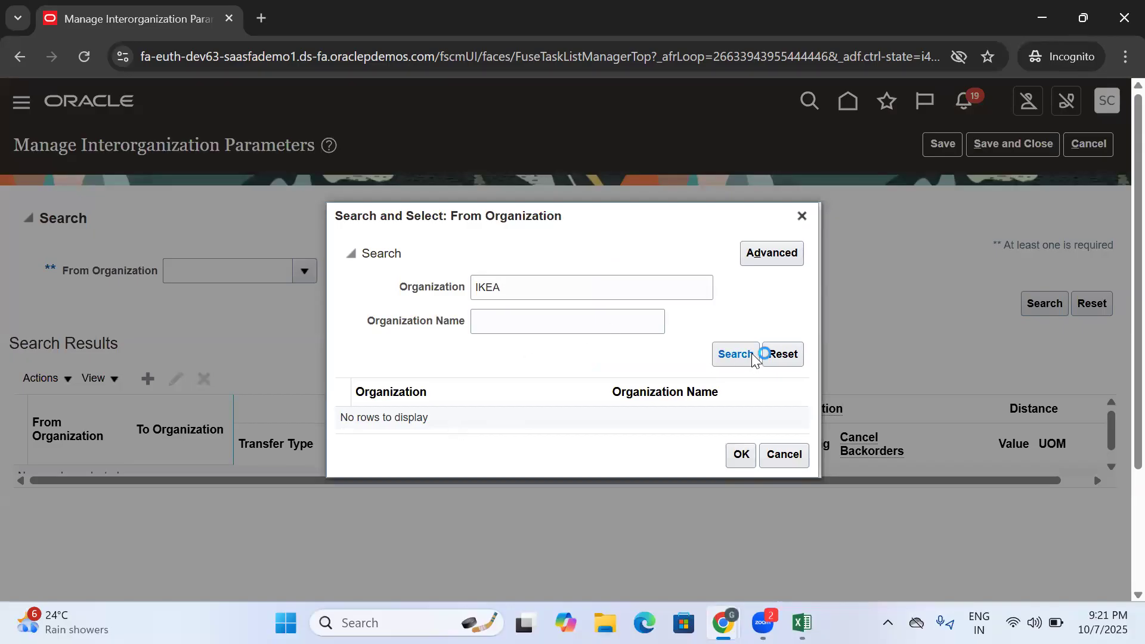
pyautogui.click(539, 409)
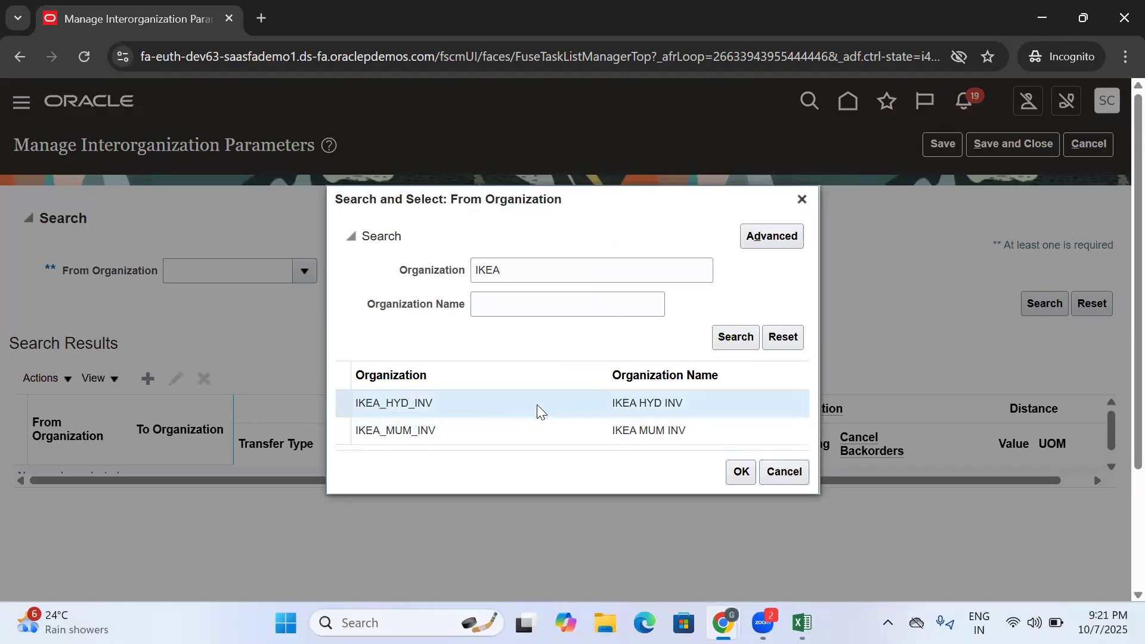
pyautogui.click(739, 472)
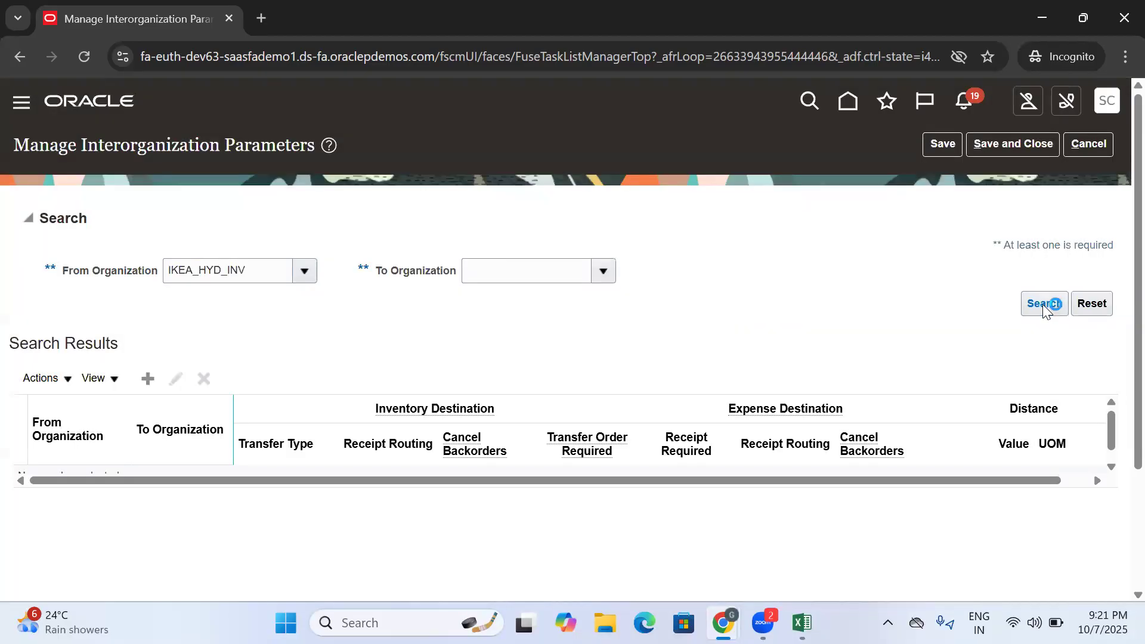
pyautogui.click(1044, 307)
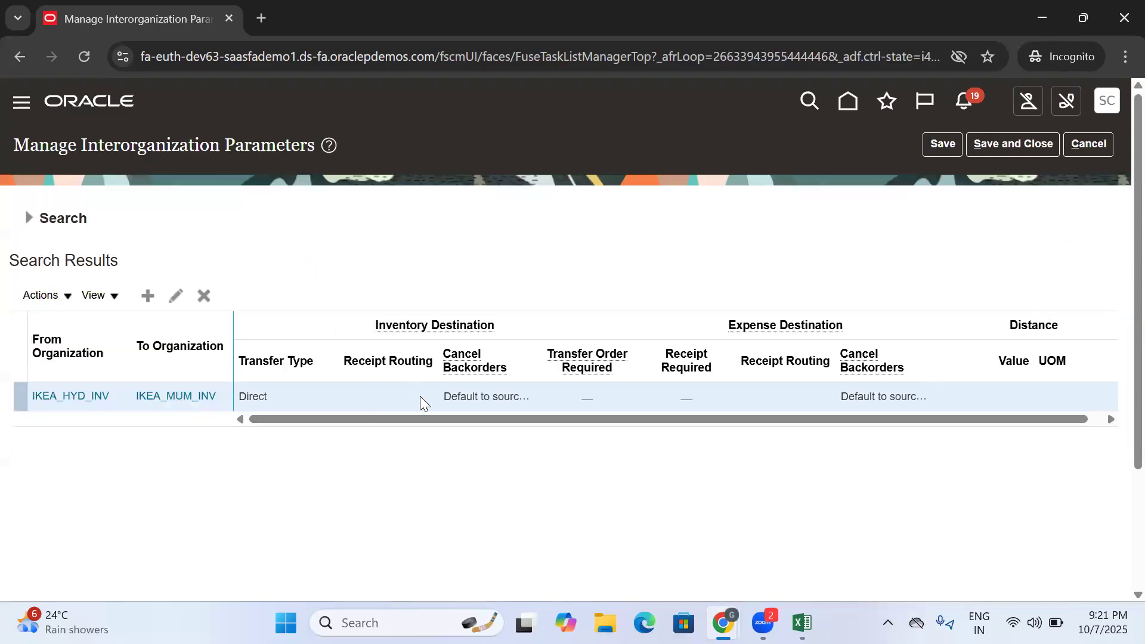
# - Open the interorganization parameters from IKEA_HYD_INV to IKEA_MUM_INV for editing
pyautogui.tripleClick(276, 398)
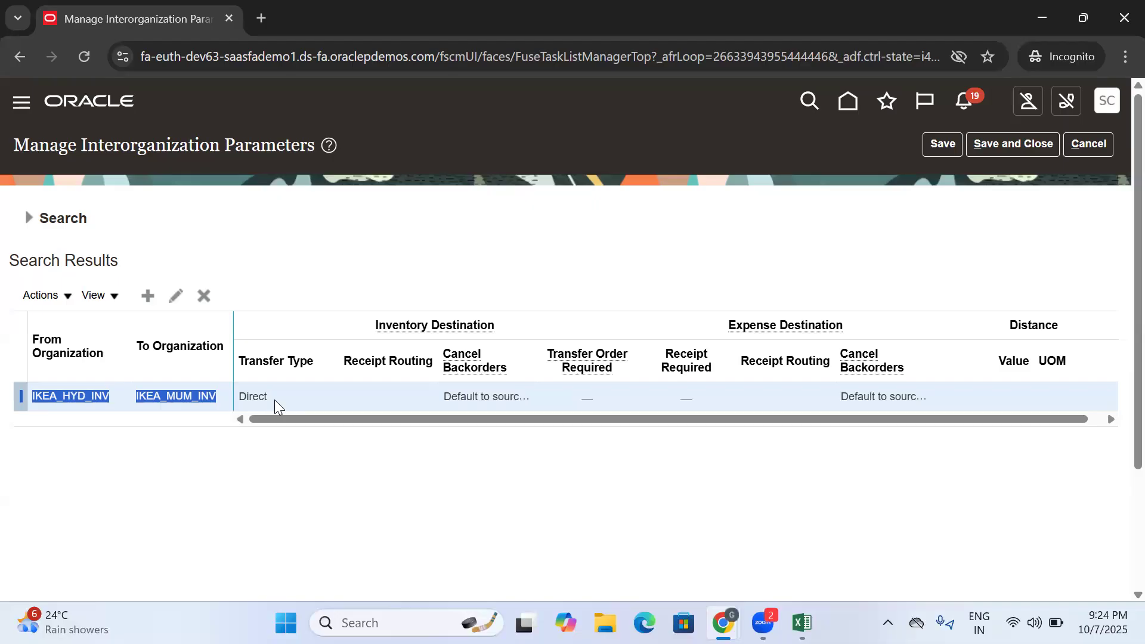
pyautogui.moveTo(280, 405); pyautogui.dragTo(244, 398)
pyautogui.click(325, 460)
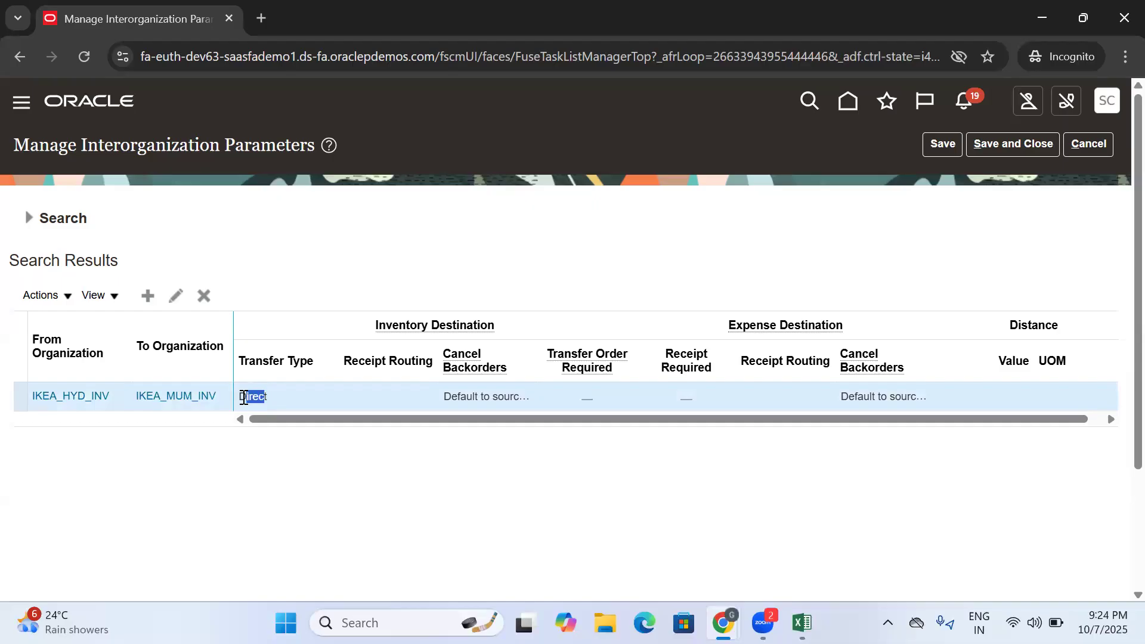
pyautogui.click(171, 296)
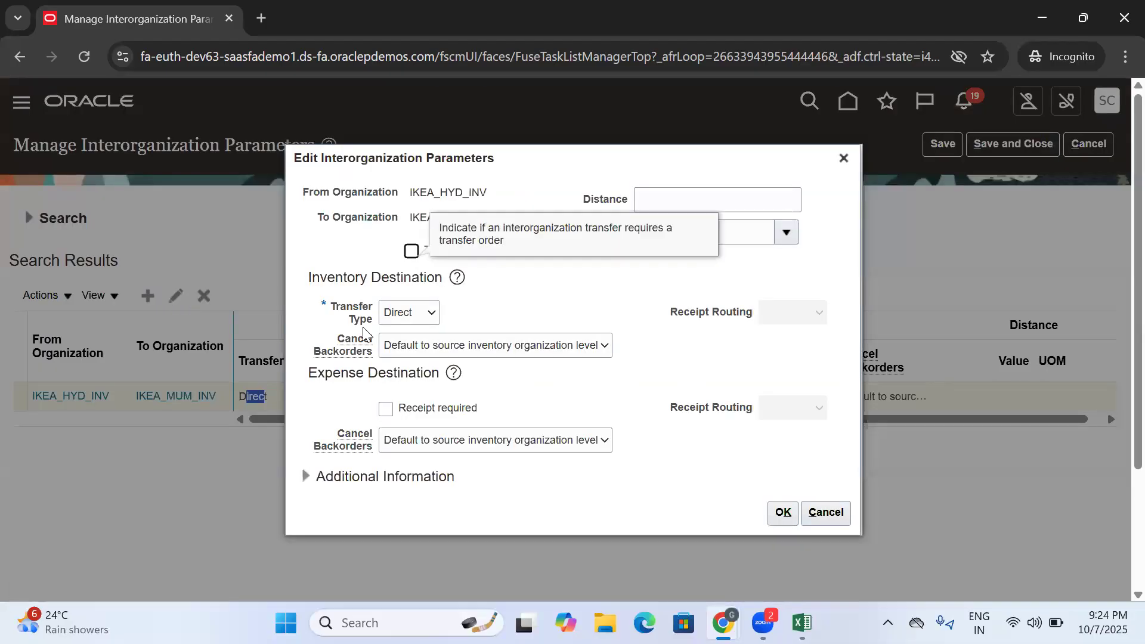
# - Examine the Transfer Type choice and the Receipt Routing field under Inventory Destination
pyautogui.click(412, 321)
pyautogui.click(412, 322)
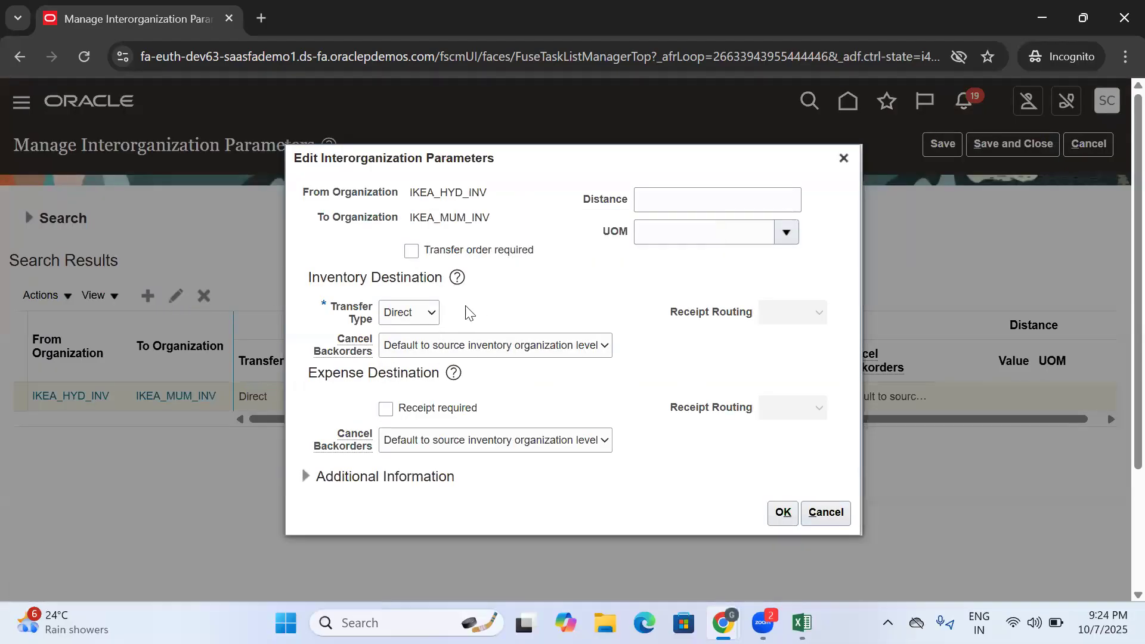
pyautogui.click(401, 307)
pyautogui.click(666, 311)
pyautogui.moveTo(666, 311); pyautogui.dragTo(761, 309)
pyautogui.click(739, 364)
pyautogui.moveTo(671, 312); pyautogui.dragTo(757, 316)
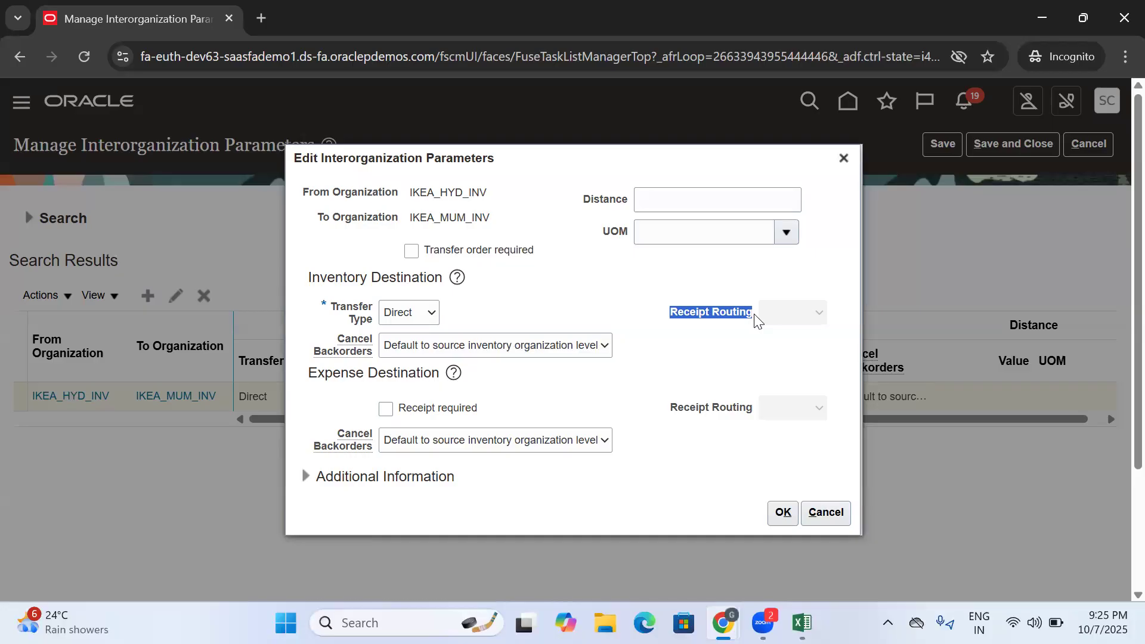
pyautogui.click(670, 348)
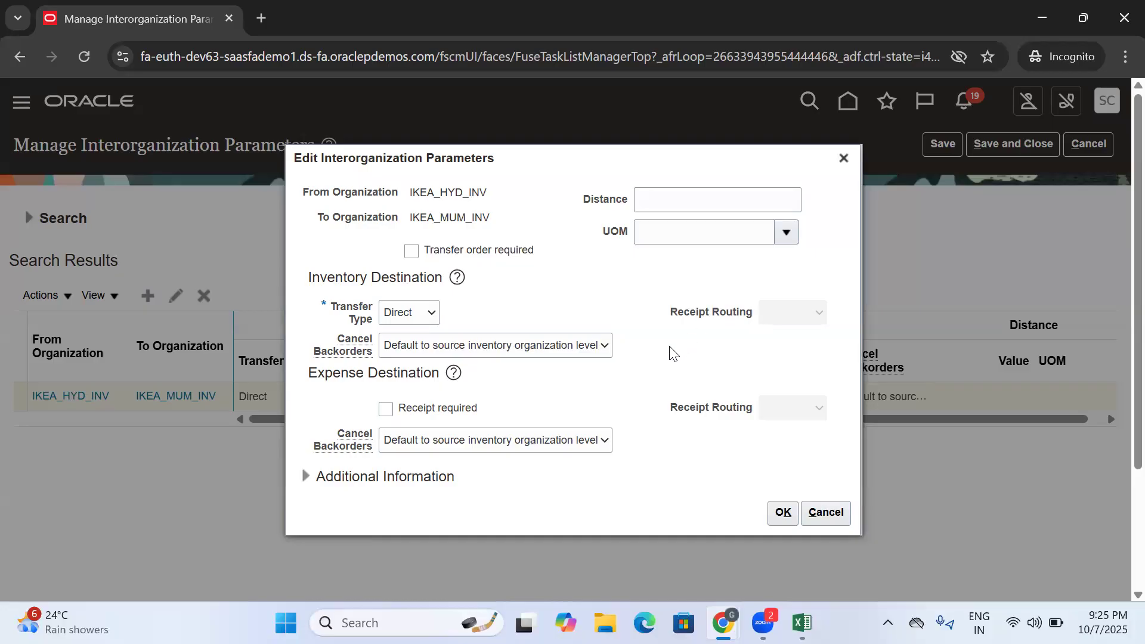
pyautogui.moveTo(668, 312); pyautogui.dragTo(762, 316)
pyautogui.click(719, 338)
pyautogui.doubleClick(680, 314)
pyautogui.click(714, 349)
pyautogui.moveTo(659, 315); pyautogui.dragTo(768, 319)
pyautogui.click(692, 340)
pyautogui.moveTo(661, 314); pyautogui.dragTo(768, 316)
pyautogui.click(672, 365)
# - Set the inventory destination's transfer type to In transit
pyautogui.click(417, 316)
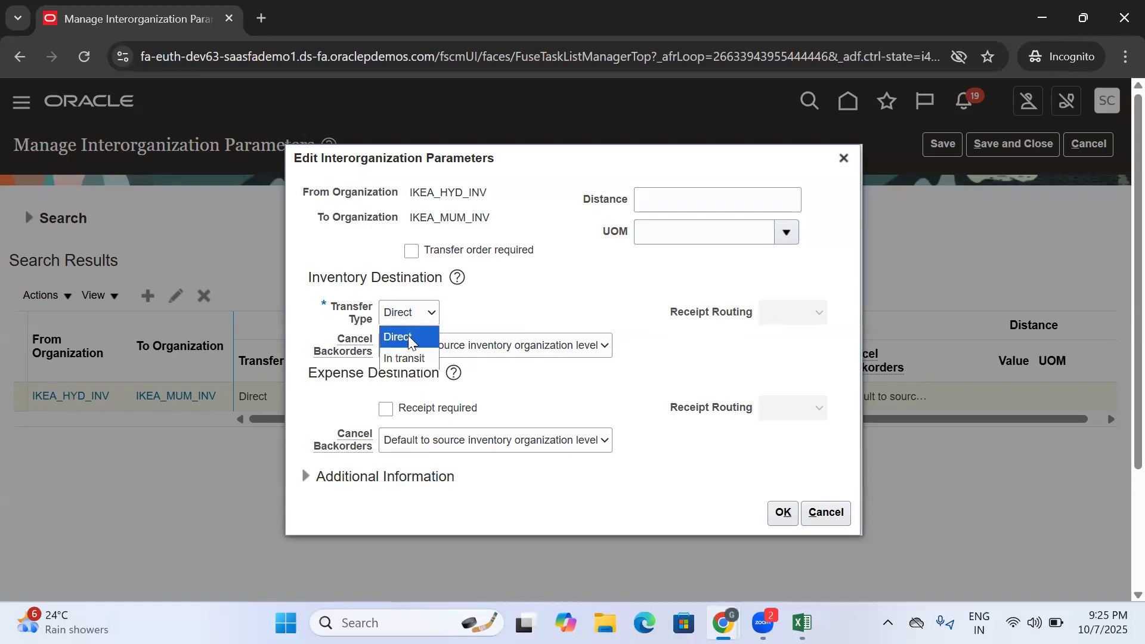
pyautogui.click(414, 357)
pyautogui.moveTo(667, 312); pyautogui.dragTo(754, 321)
pyautogui.click(750, 335)
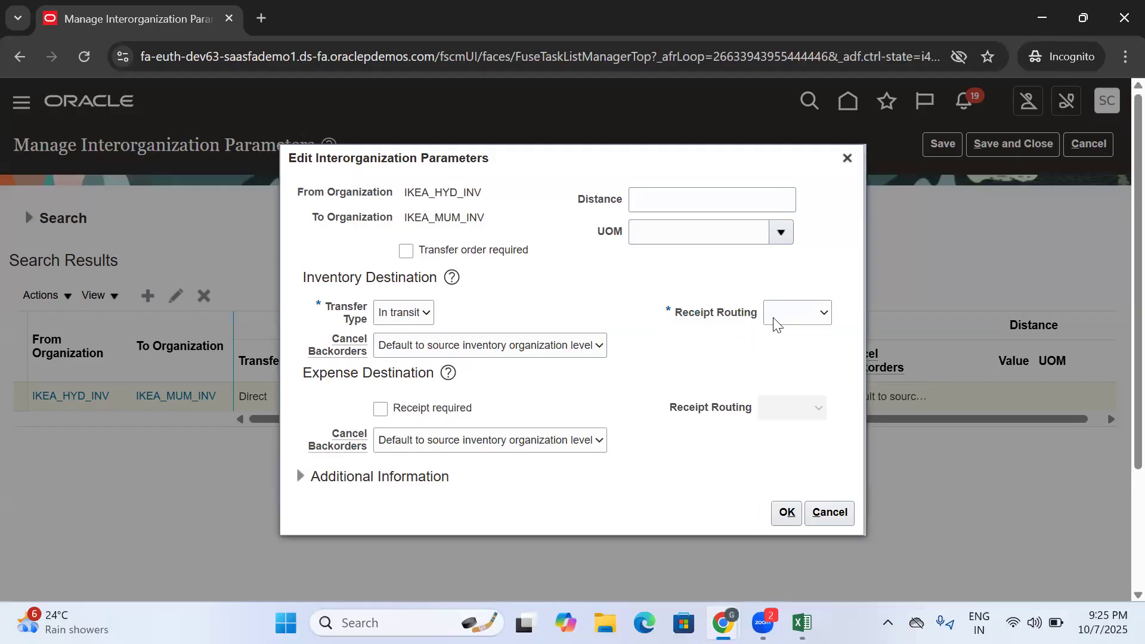
# - Set the inventory destination's receipt routing to Standard
pyautogui.click(783, 310)
pyautogui.click(791, 401)
pyautogui.moveTo(669, 310); pyautogui.dragTo(768, 320)
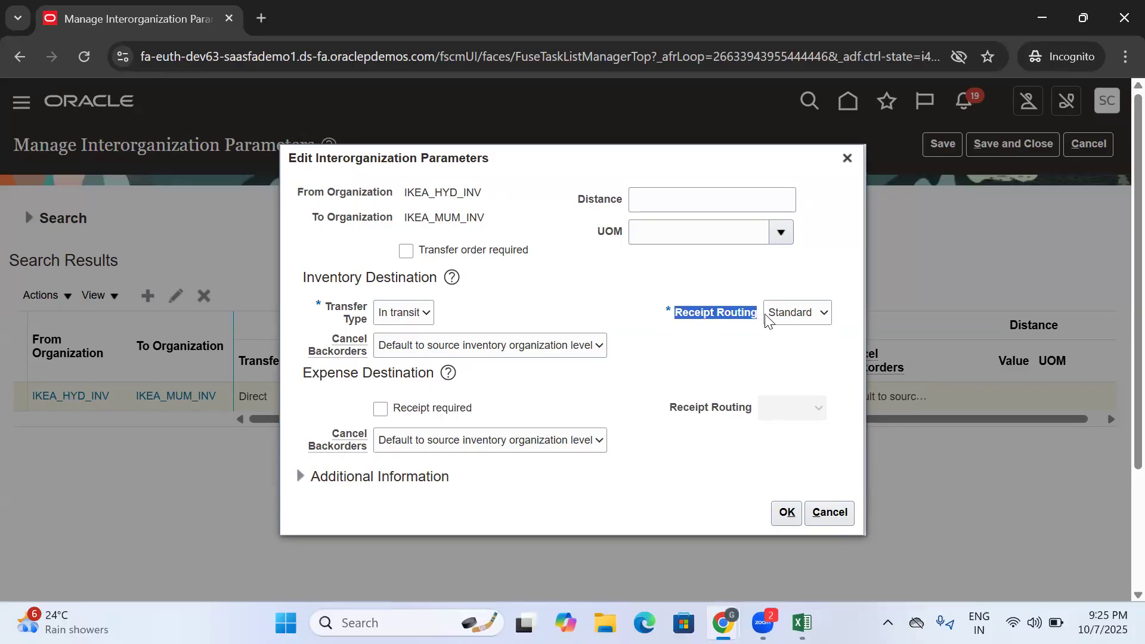
pyautogui.click(691, 354)
pyautogui.moveTo(676, 319); pyautogui.dragTo(736, 335)
pyautogui.click(703, 356)
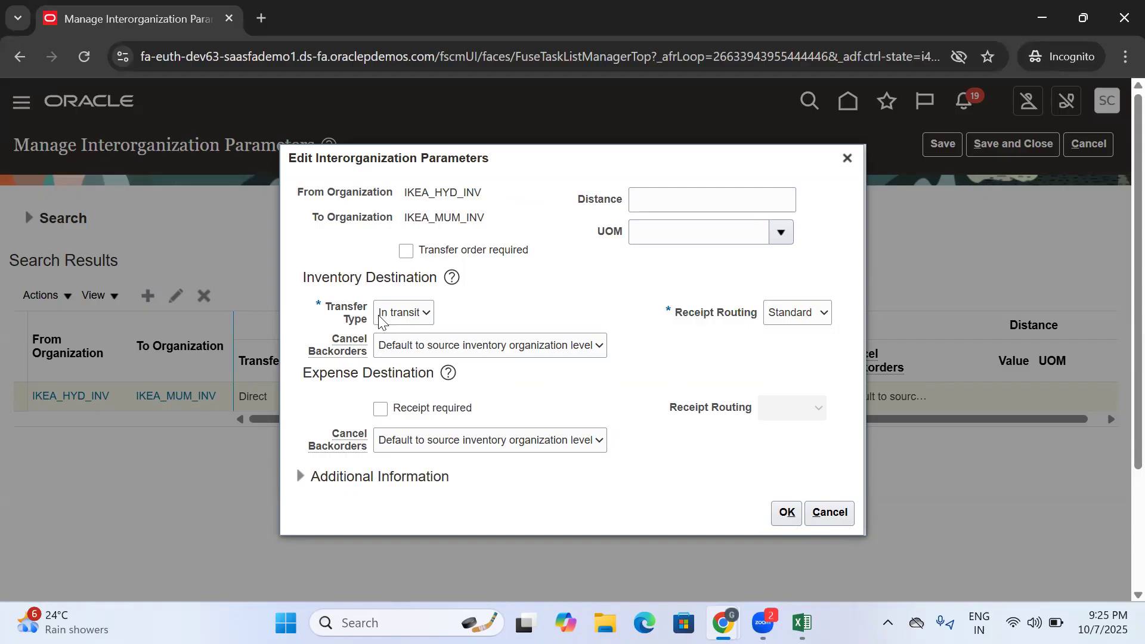
# - Accept the parameter edits with In transit as the transfer type, and save and close the interorganization parameters
pyautogui.click(387, 316)
pyautogui.click(391, 355)
pyautogui.click(783, 514)
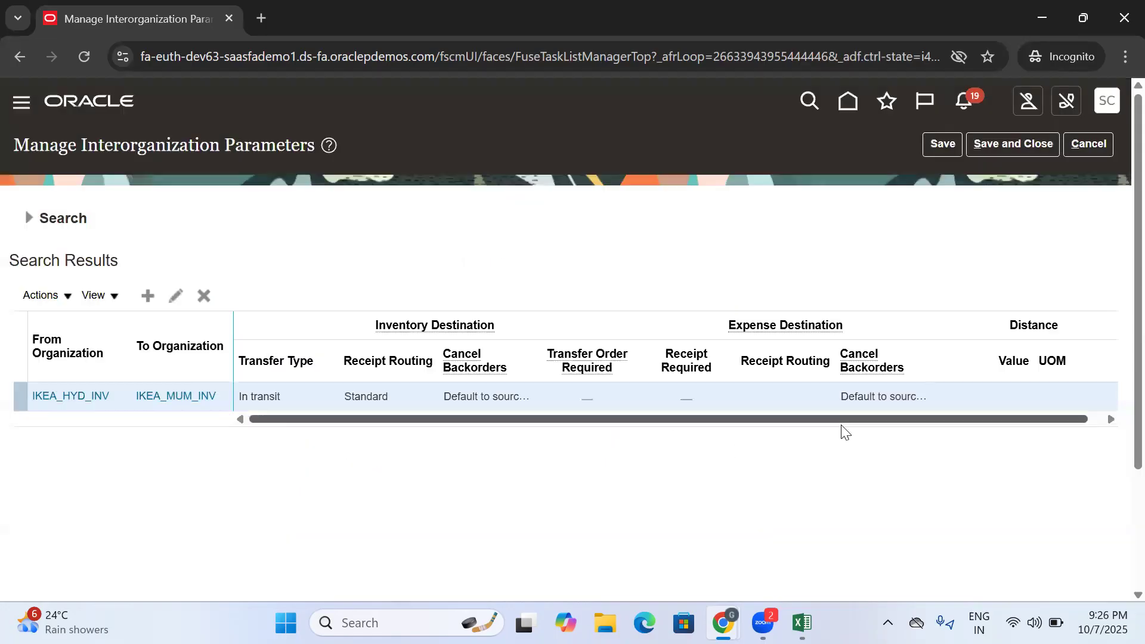
pyautogui.click(1012, 144)
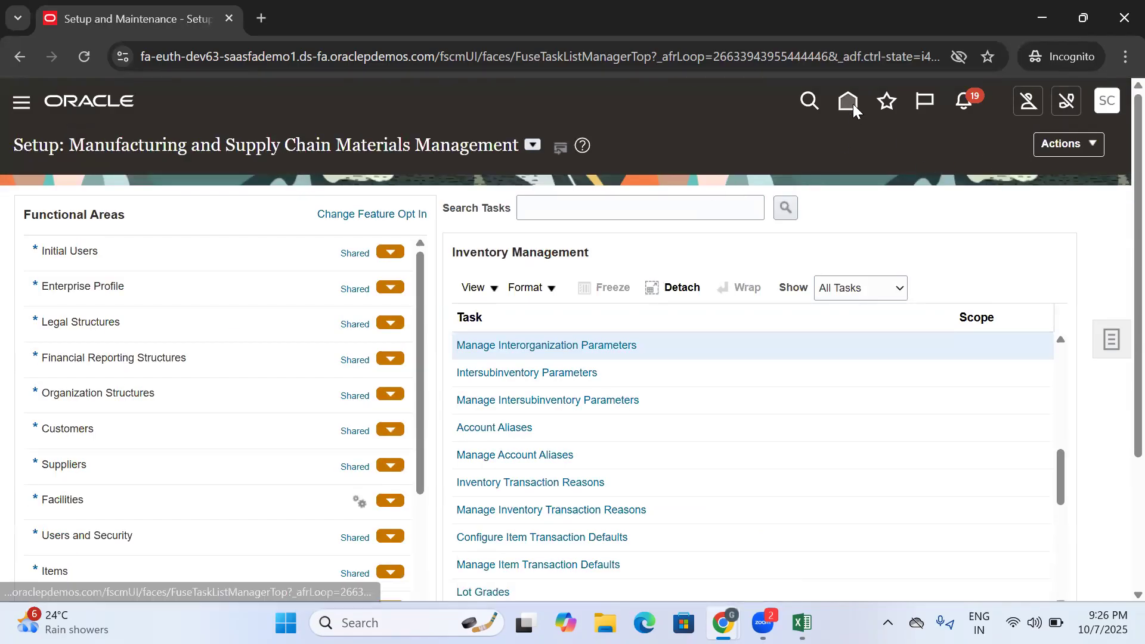
# - Return to the home page and open Inventory Management (Classic) from the Supply Chain Execution apps
pyautogui.click(848, 101)
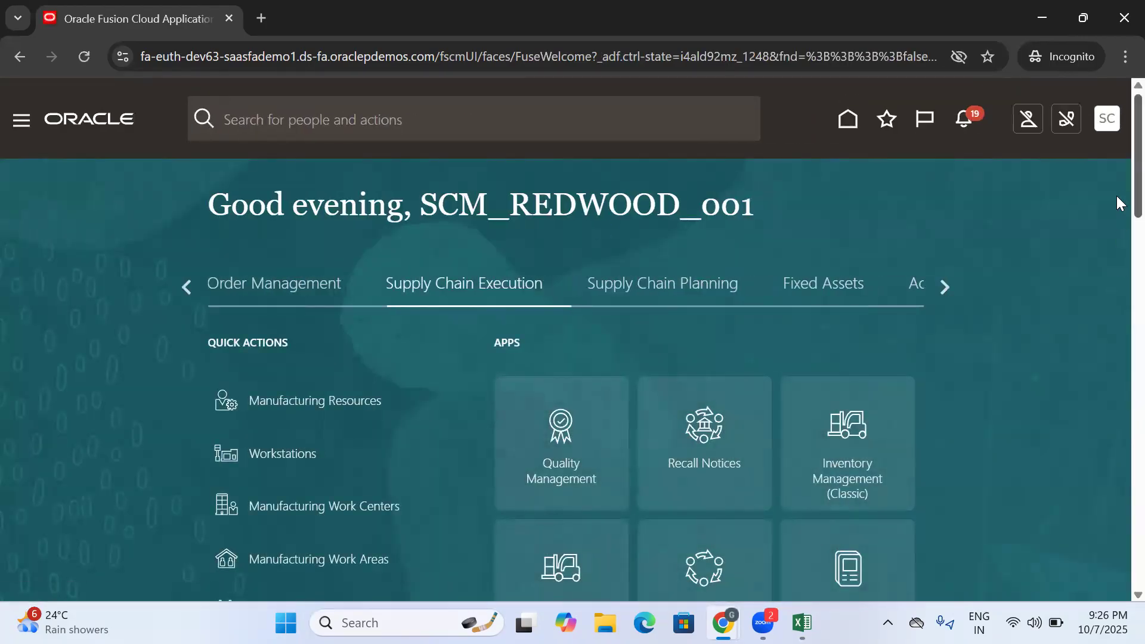
pyautogui.scroll(-3, 1009, 270)
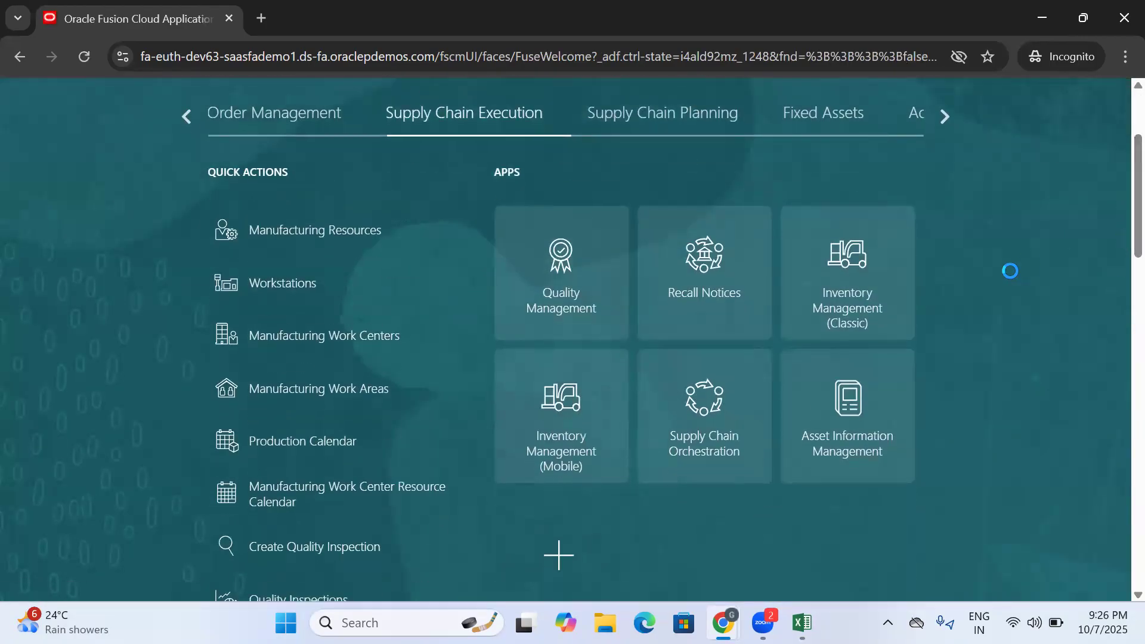
pyautogui.click(855, 268)
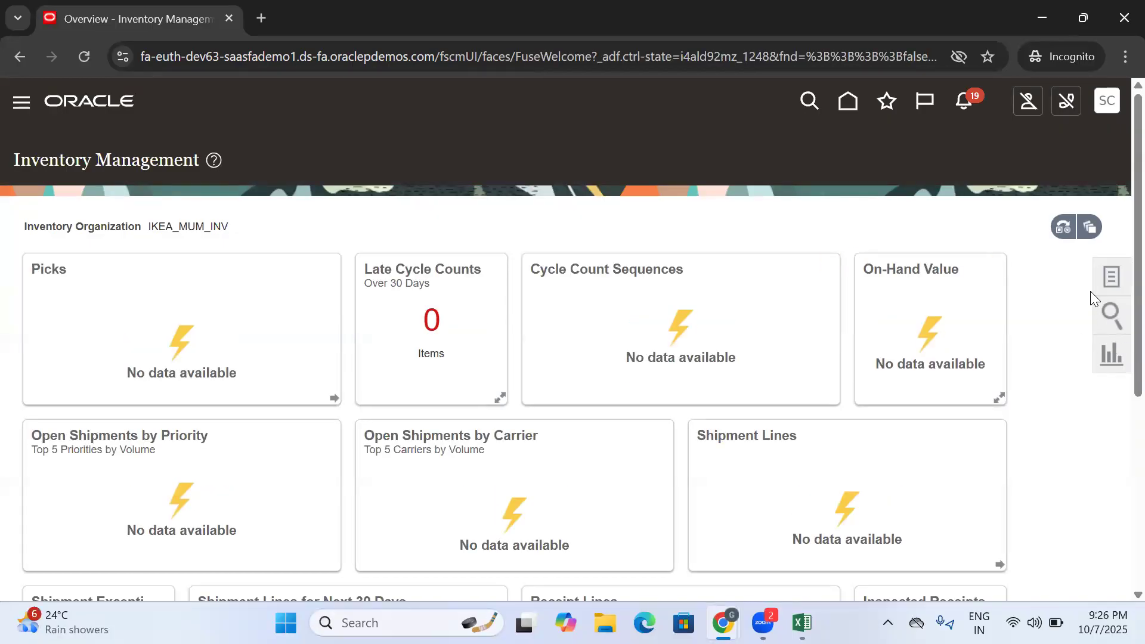
# - Change the inventory organization to IKEA_HYD_INV
pyautogui.click(1065, 230)
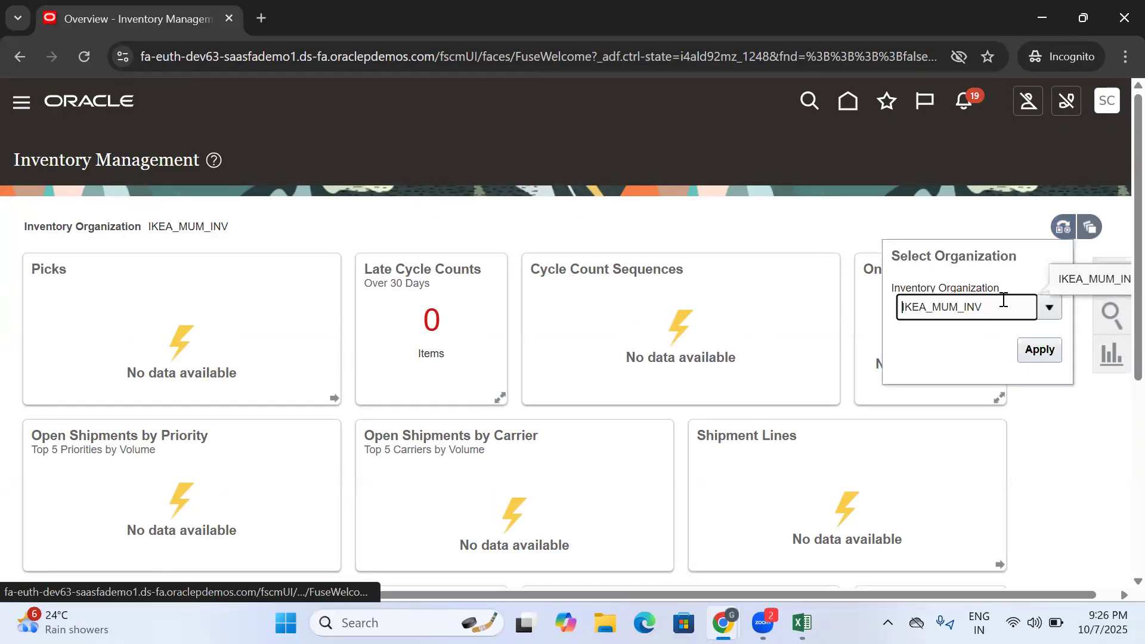
pyautogui.press('BackSpace')
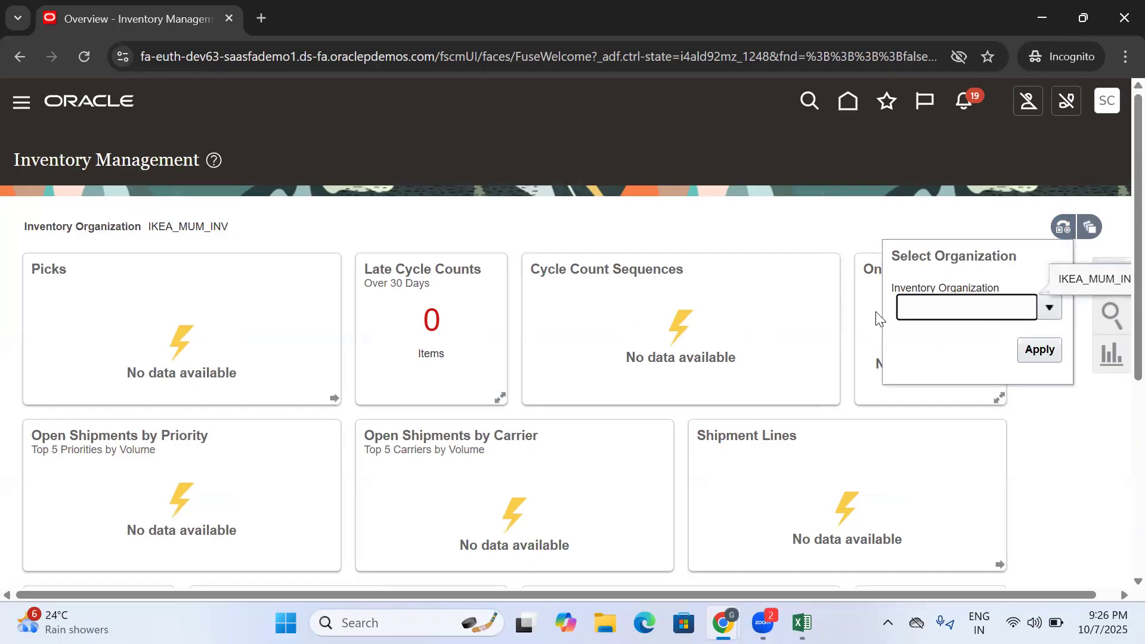
pyautogui.write('Ikea')
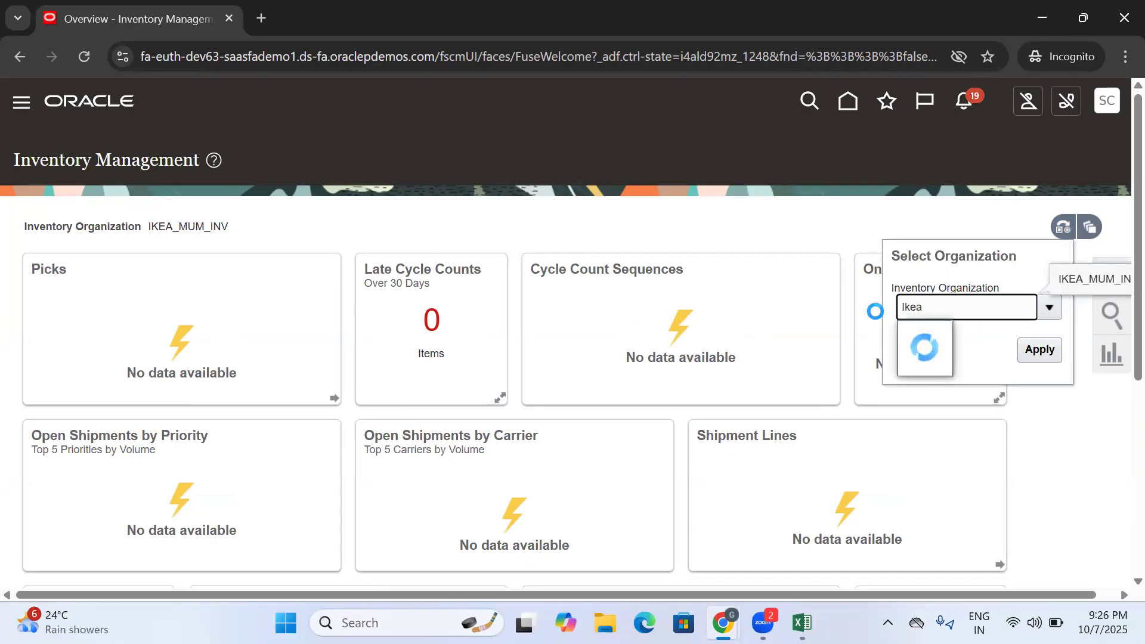
pyautogui.hotkey('ctrl', 'a')
pyautogui.press('BackSpace')
pyautogui.write('IKEA')
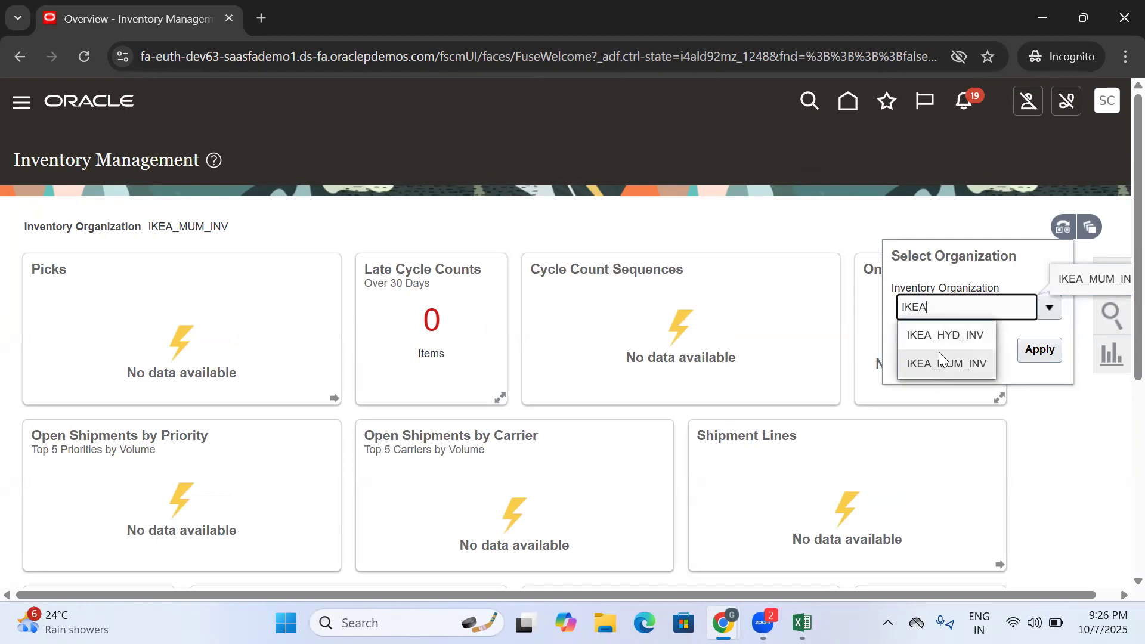
pyautogui.click(939, 337)
pyautogui.click(1040, 351)
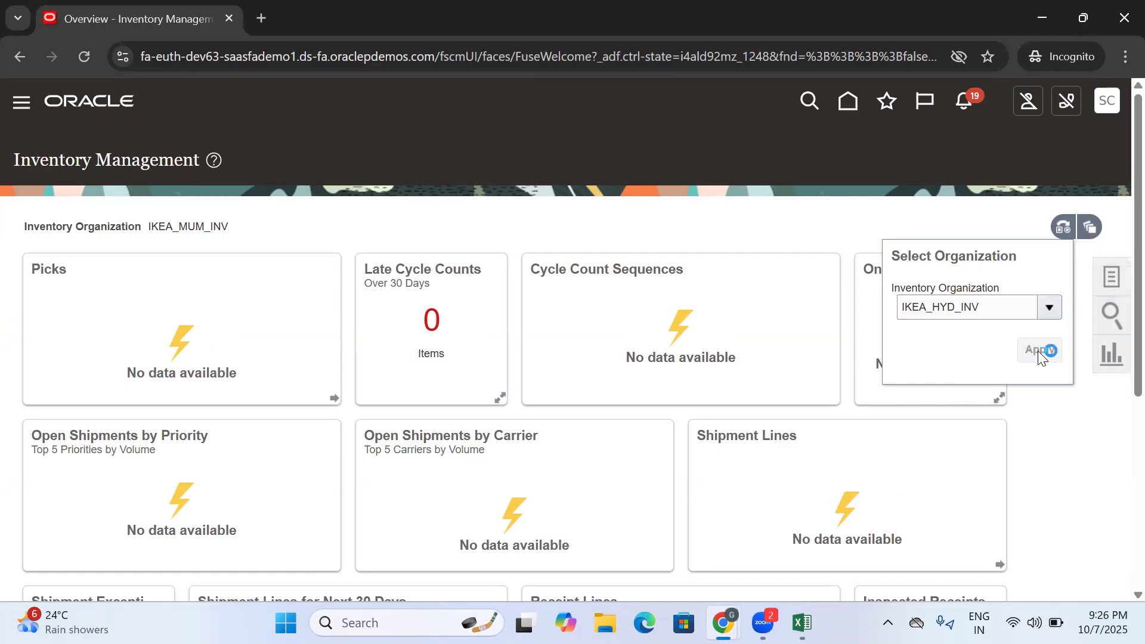
# - Start a new interorganization transfer and set its destination organization to IKEA_MUM_INV
pyautogui.click(1103, 279)
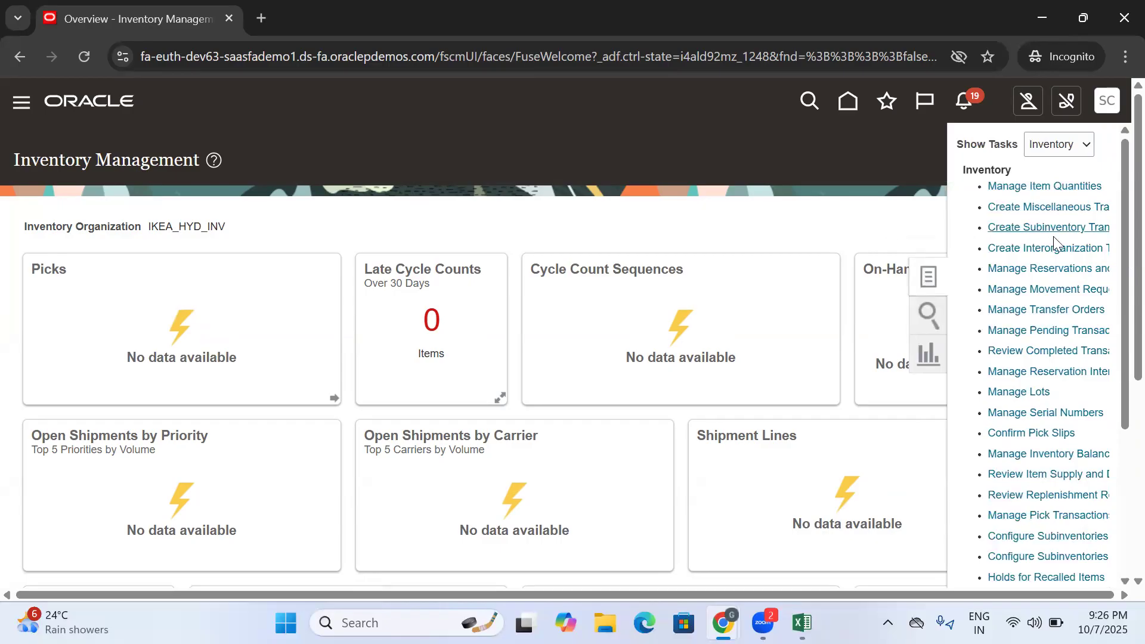
pyautogui.click(1060, 245)
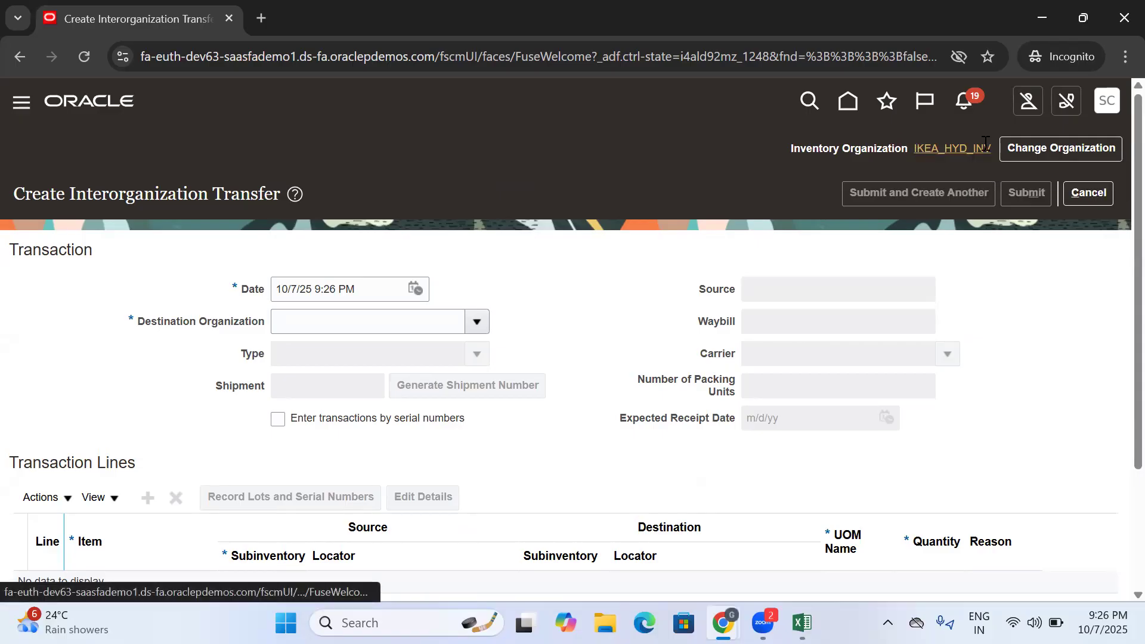
pyautogui.click(477, 323)
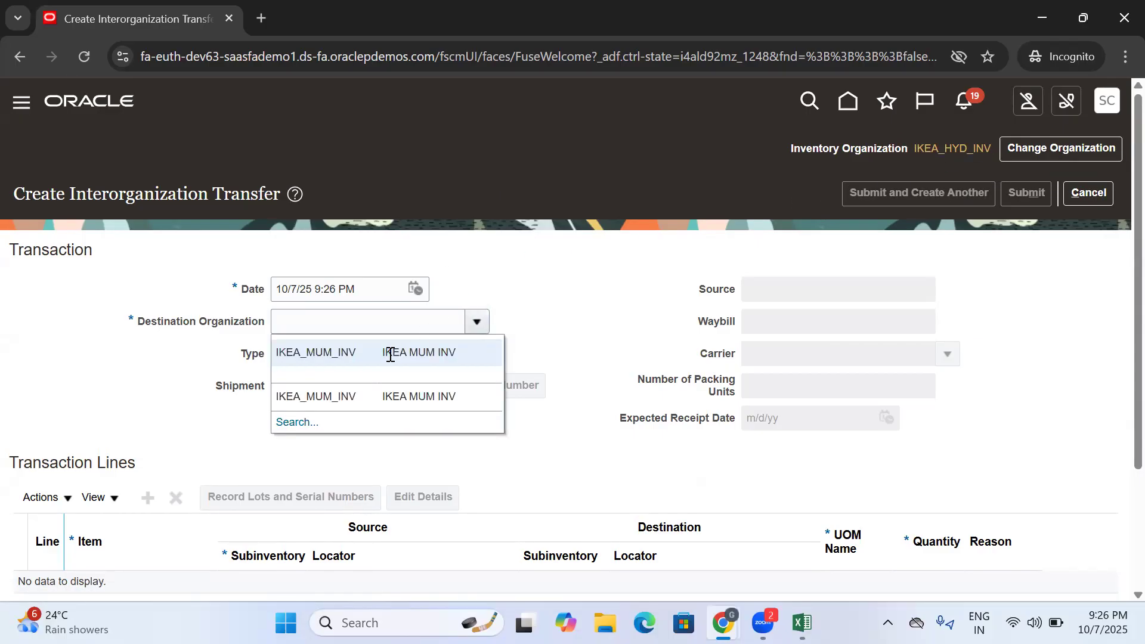
pyautogui.click(360, 353)
pyautogui.moveTo(407, 353); pyautogui.dragTo(274, 360)
pyautogui.click(551, 260)
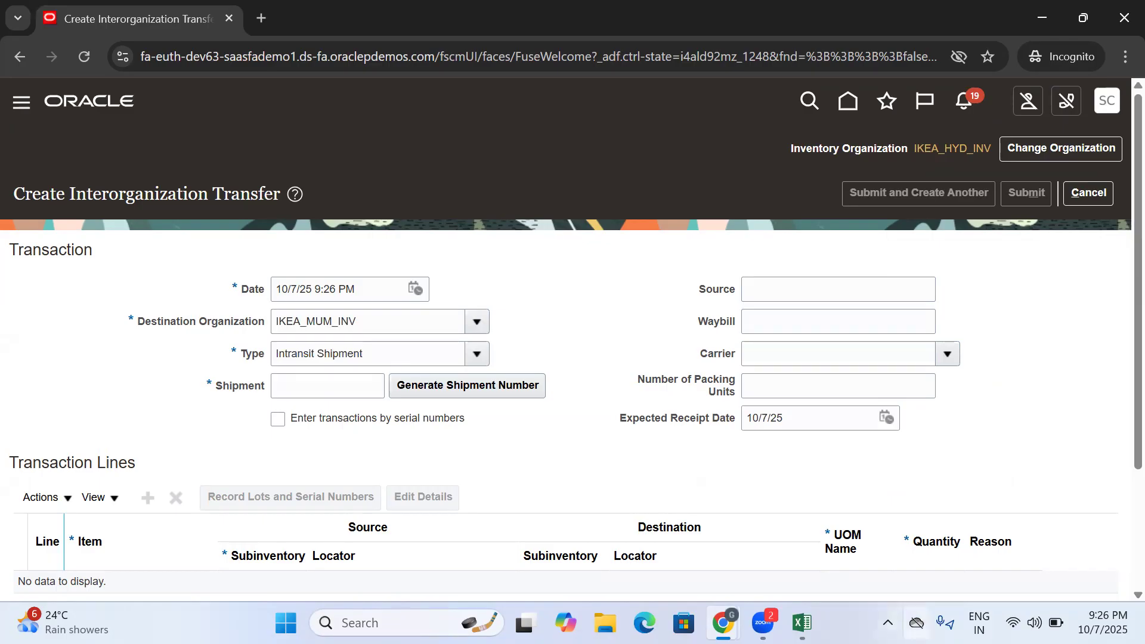
# - Switch to Excel to review the Create Interorg Transfer(Intransit) entry in cell B300, and return to the Oracle window in Chrome
pyautogui.click(802, 623)
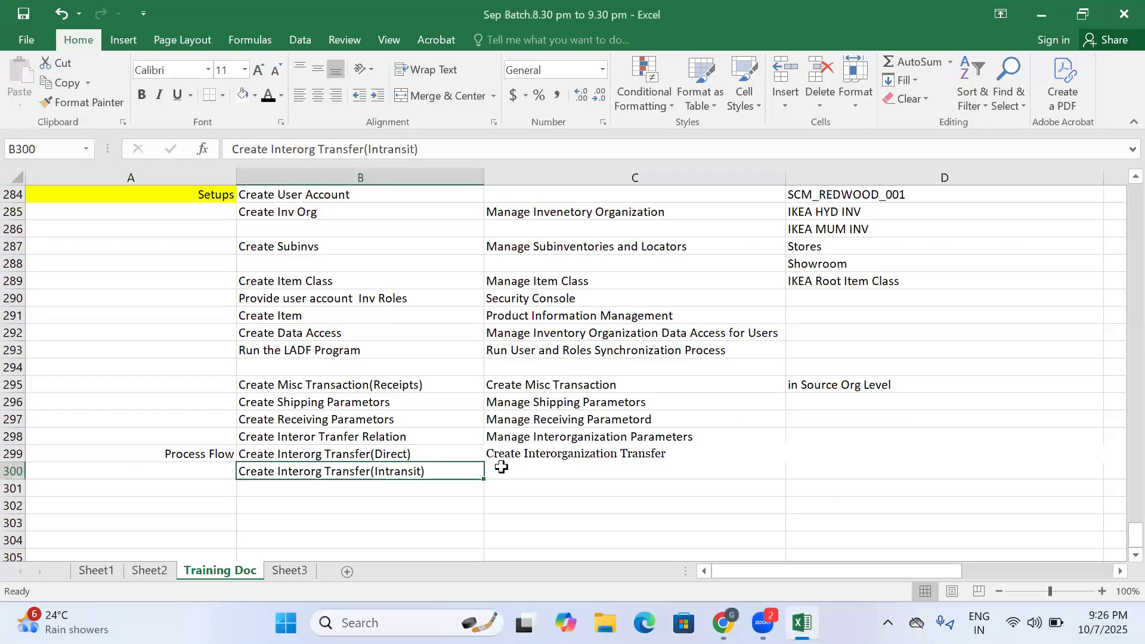
pyautogui.click(412, 486)
pyautogui.click(390, 470)
pyautogui.click(414, 490)
pyautogui.click(421, 471)
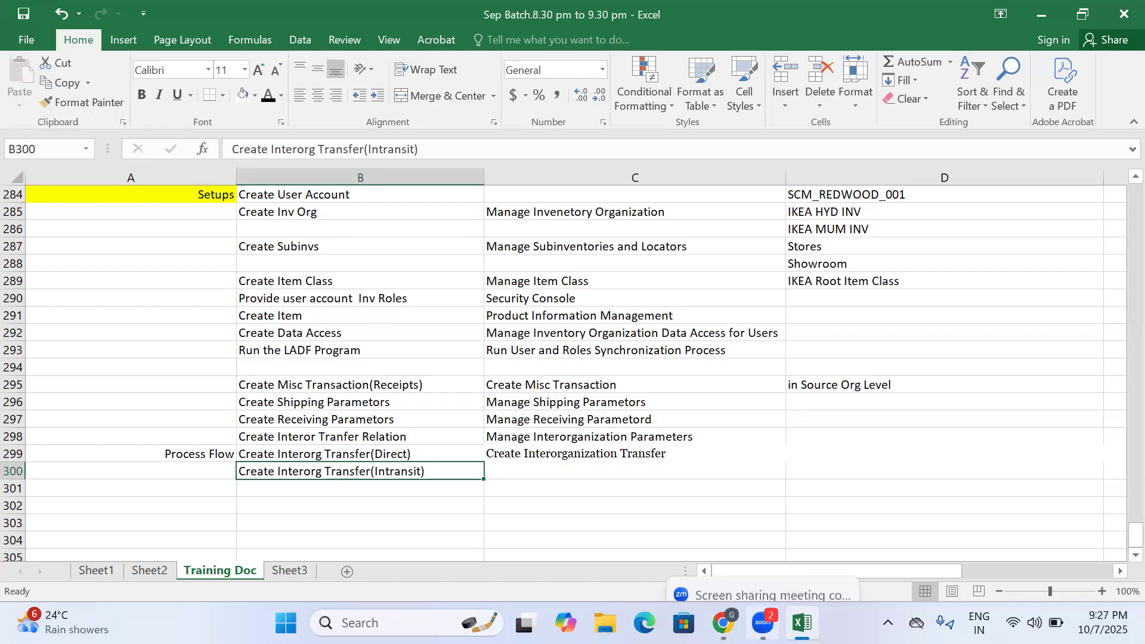
pyautogui.moveTo(723, 622)
pyautogui.click(766, 560)
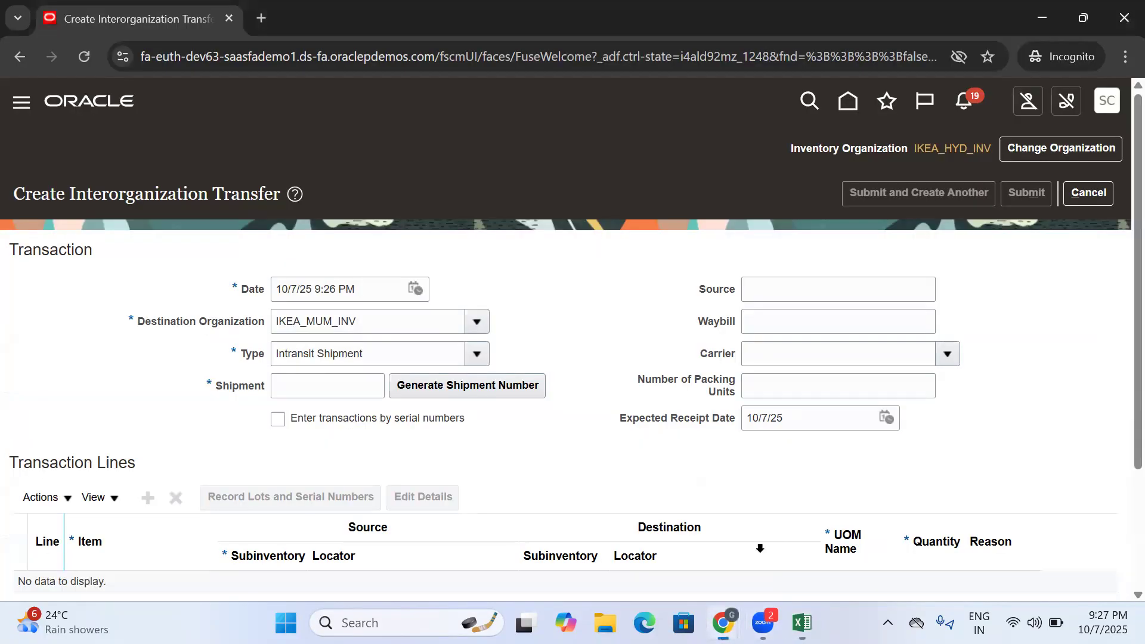
# - Generate a shipment number for the intransit transfer and select the number in the Shipment field
pyautogui.click(322, 382)
pyautogui.click(447, 384)
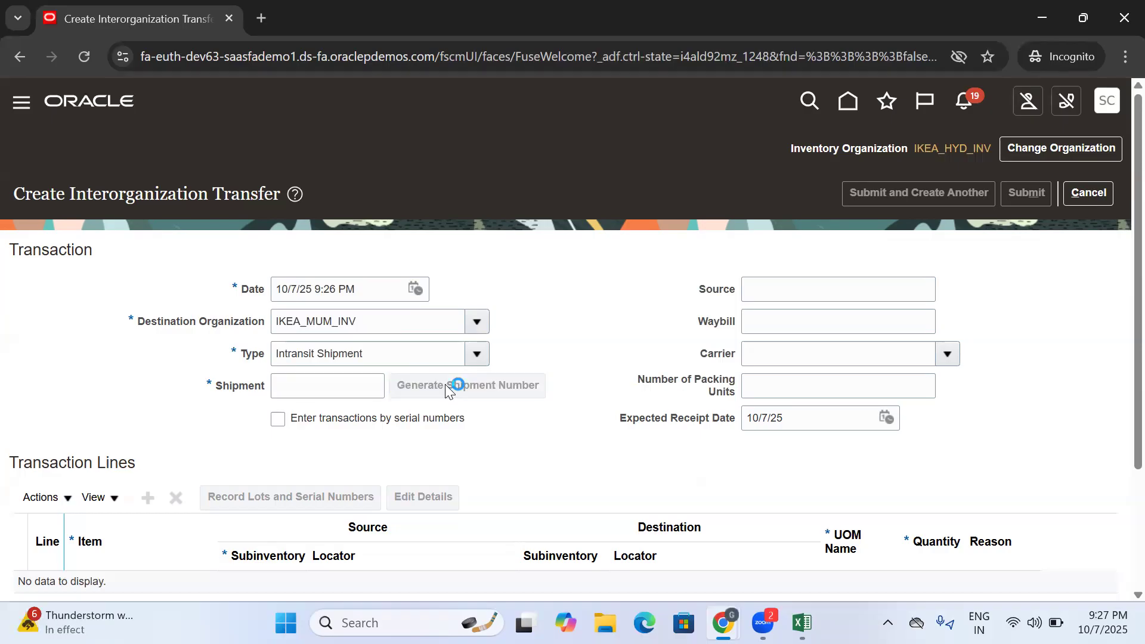
pyautogui.moveTo(324, 391); pyautogui.dragTo(209, 383)
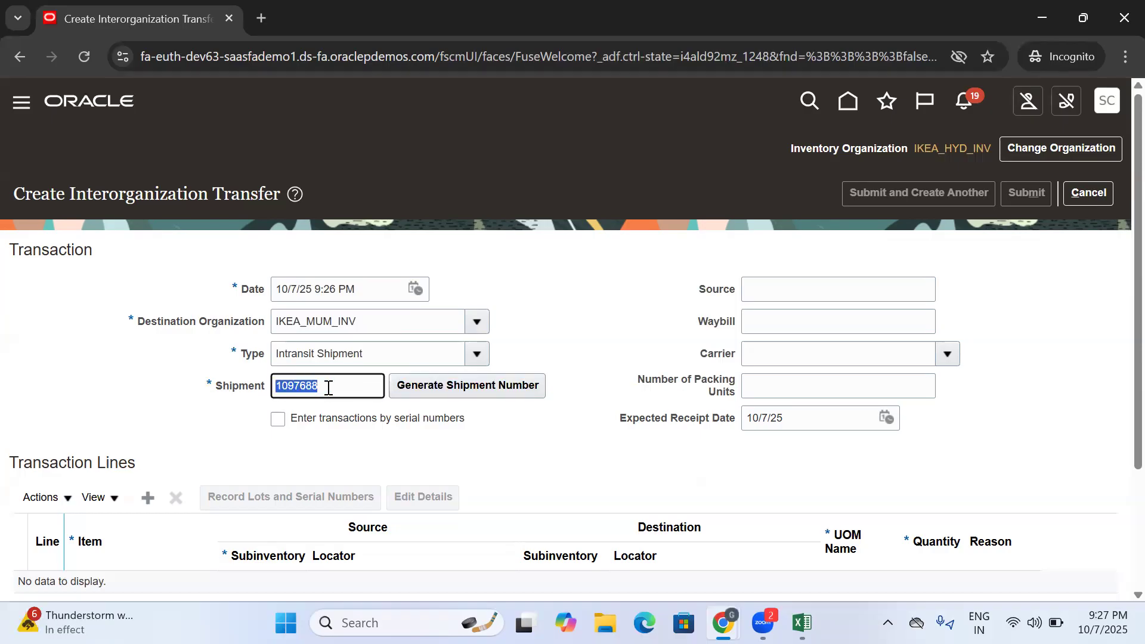
# - Replace the generated shipment number with 7102025 and select it for copying
pyautogui.hotkey('ctrl', 'x')
pyautogui.write('2025')
pyautogui.moveTo(334, 383); pyautogui.dragTo(242, 398)
pyautogui.moveTo(324, 388); pyautogui.dragTo(249, 393)
# - Switch to Excel and enter Create Interorganization Transfer in cell C300 beside the intransit transfer entry
pyautogui.click(802, 622)
pyautogui.click(515, 472)
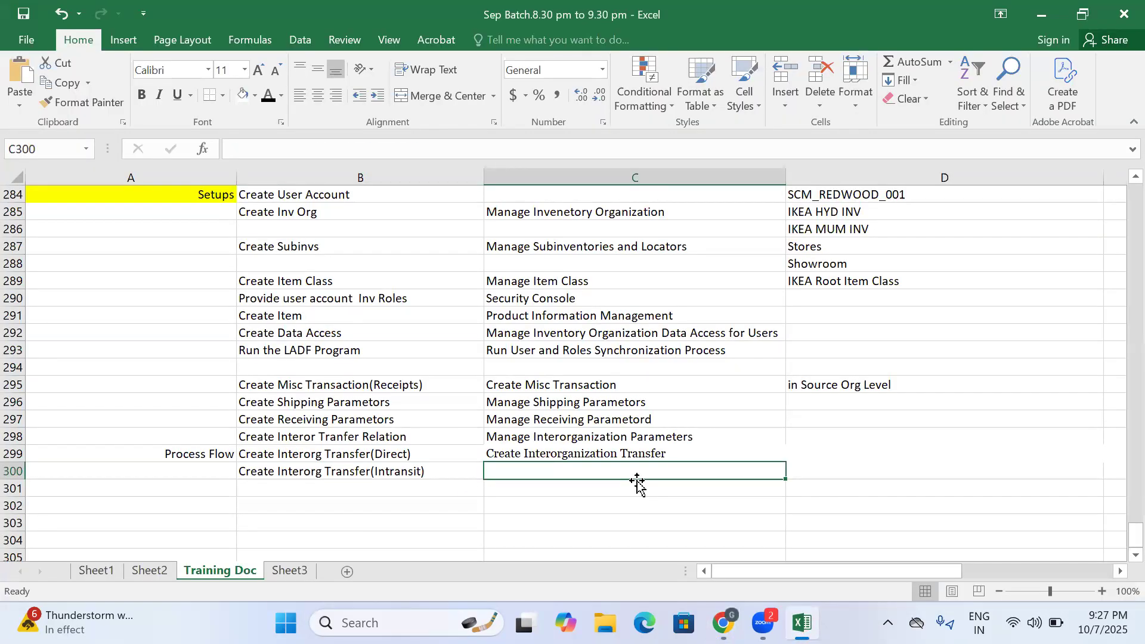
pyautogui.write('cREATE ')
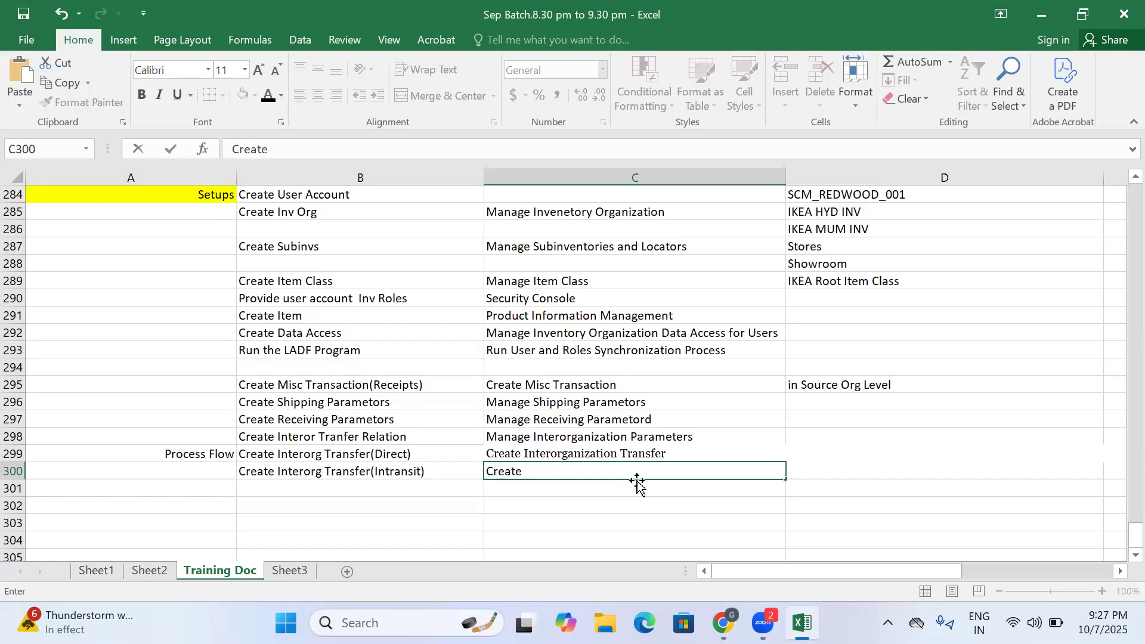
pyautogui.write('In')
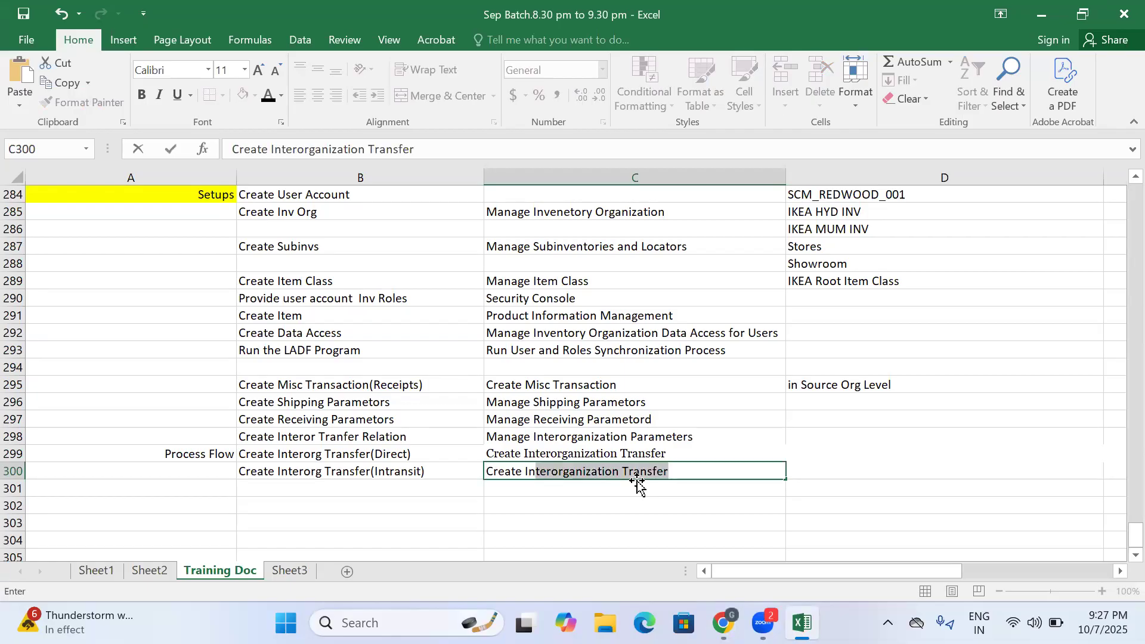
pyautogui.press('Return')
# - Paste the shipment number 7102025 into cell D300 and left-align it
pyautogui.click(658, 471)
pyautogui.click(809, 467)
pyautogui.hotkey('ctrl', 'v')
pyautogui.click(714, 490)
pyautogui.click(812, 472)
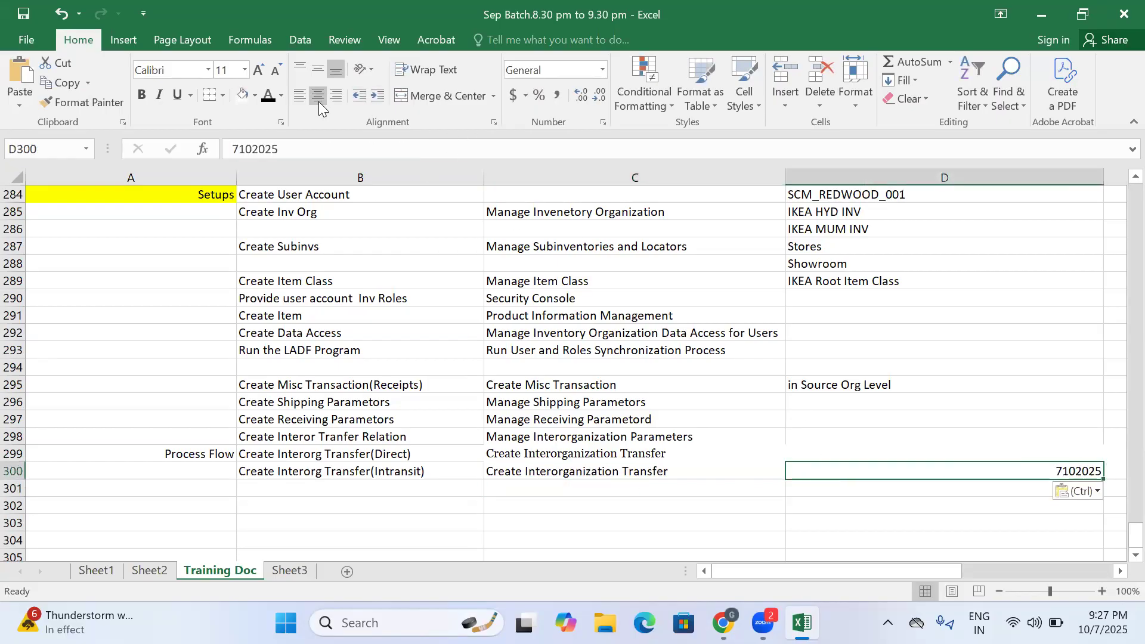
pyautogui.click(295, 97)
pyautogui.click(733, 504)
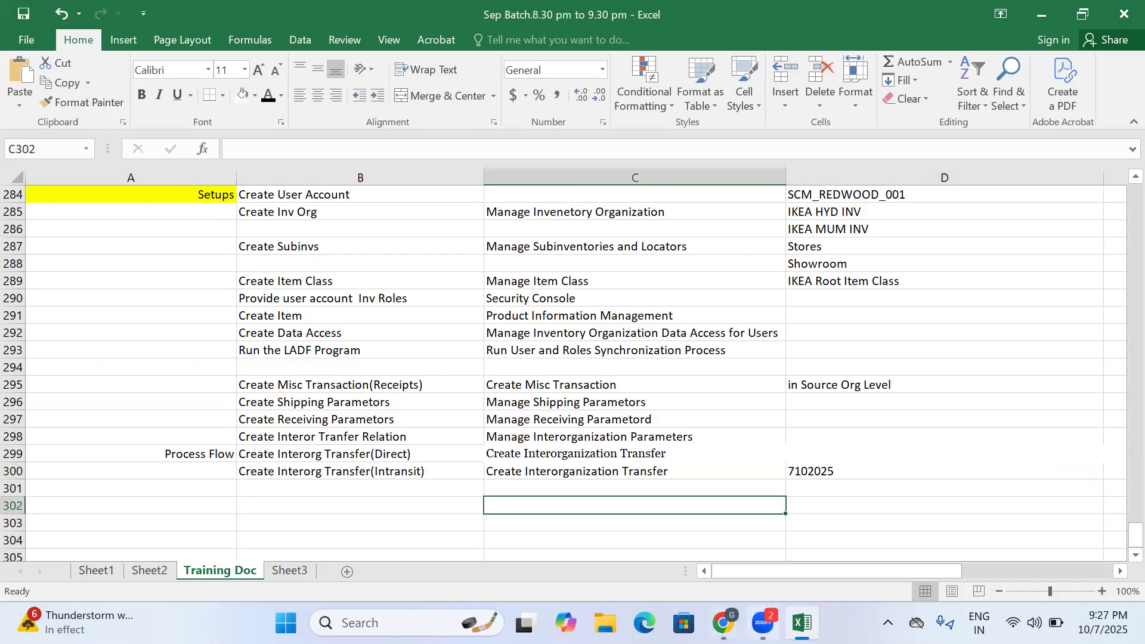
# - Return to the Oracle transfer form in Chrome and add a transaction line for the Ikea item
pyautogui.moveTo(727, 600)
pyautogui.click(794, 555)
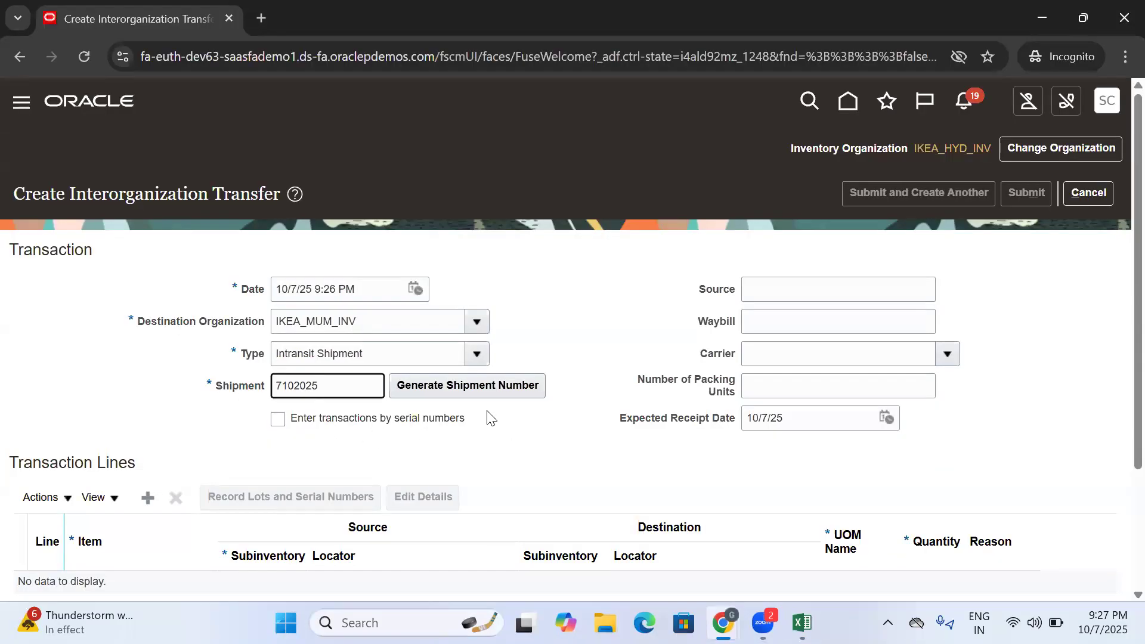
pyautogui.scroll(-3, 487, 410)
pyautogui.moveTo(230, 122); pyautogui.dragTo(1008, 285)
pyautogui.click(147, 335)
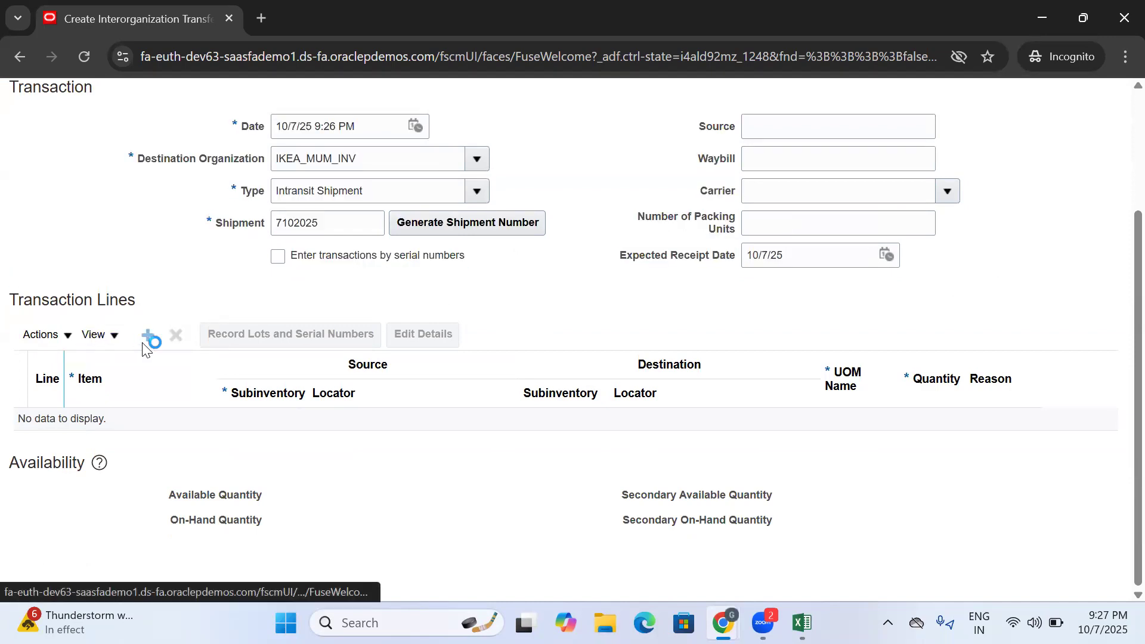
pyautogui.click(154, 425)
pyautogui.write('Ikea')
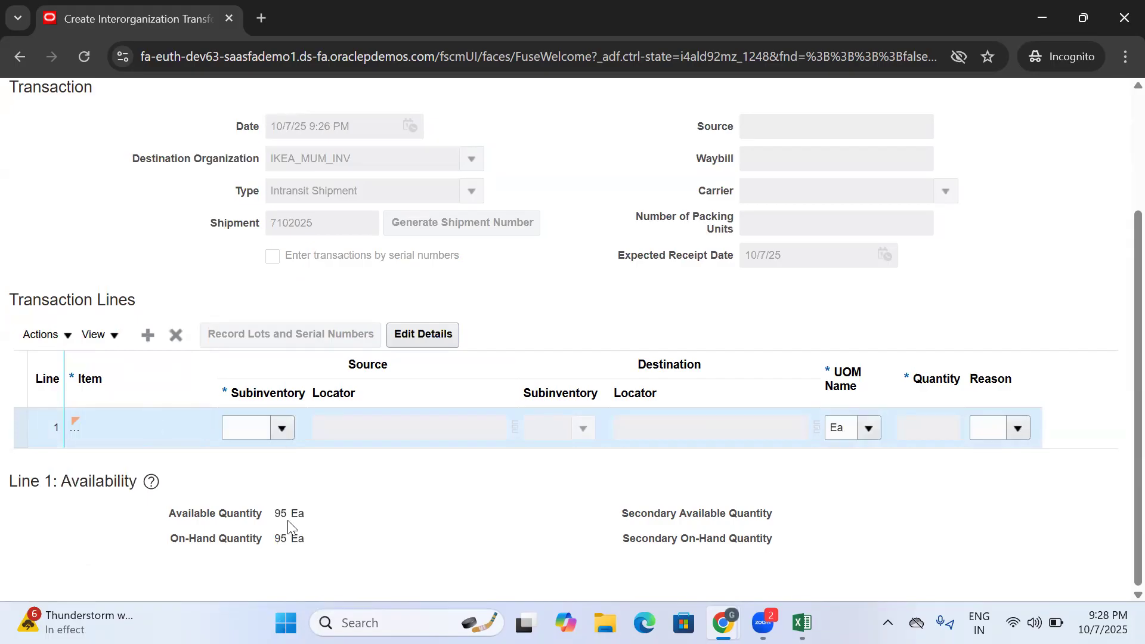
# - Try a transfer line from source subinventory Showroom to destination subinventory Stores with a quantity of 10
pyautogui.scroll(3, 517, 328)
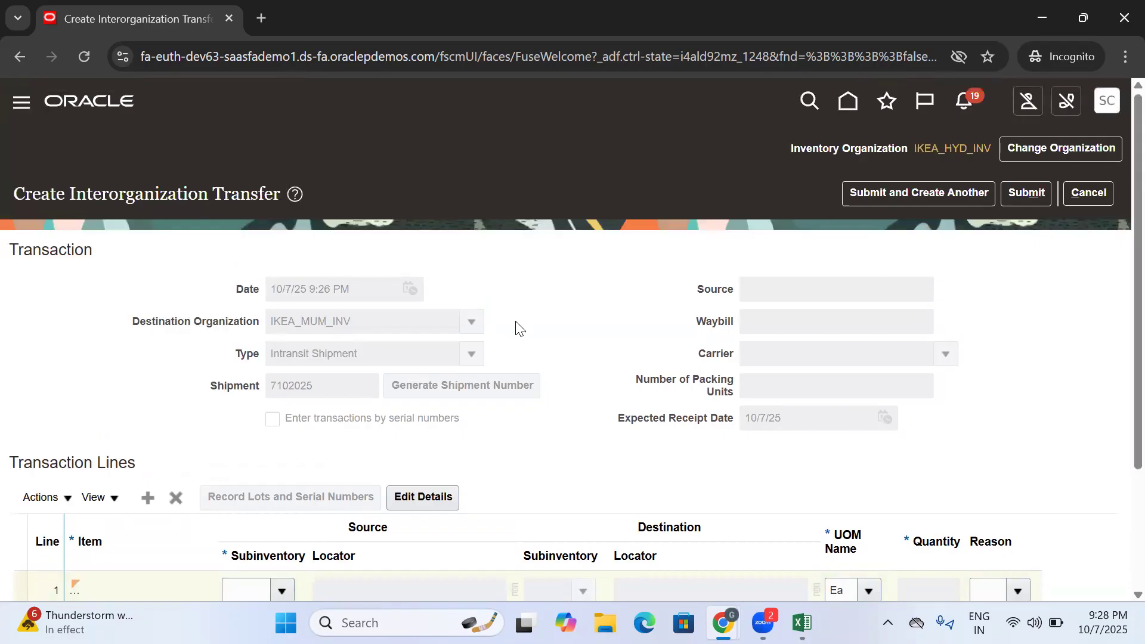
pyautogui.scroll(-3, 318, 323)
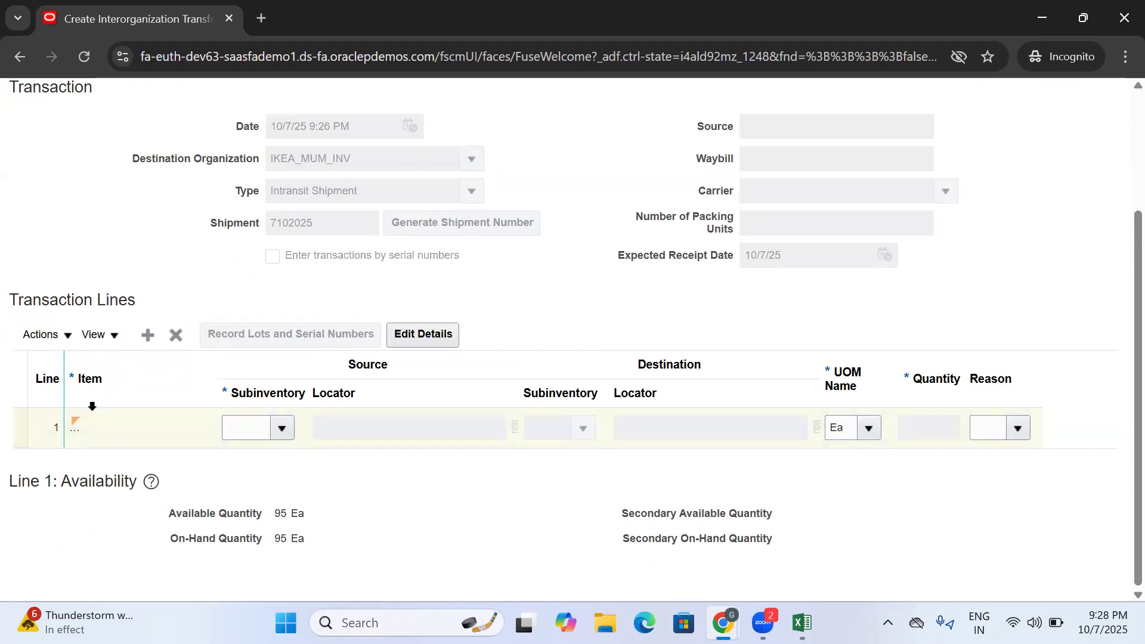
pyautogui.click(282, 429)
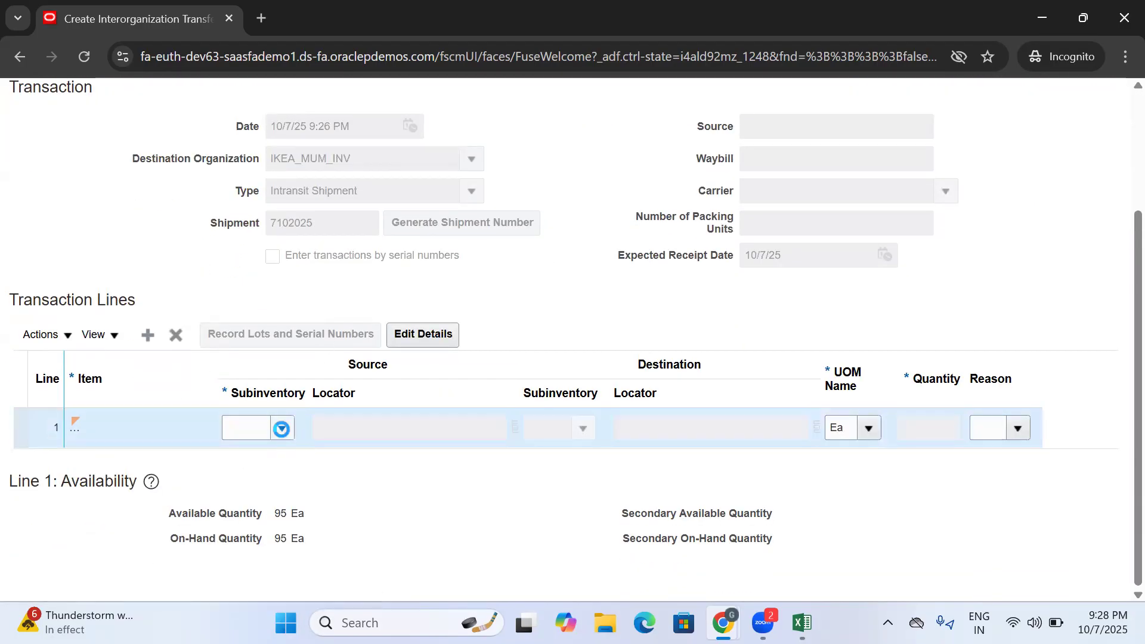
pyautogui.click(270, 485)
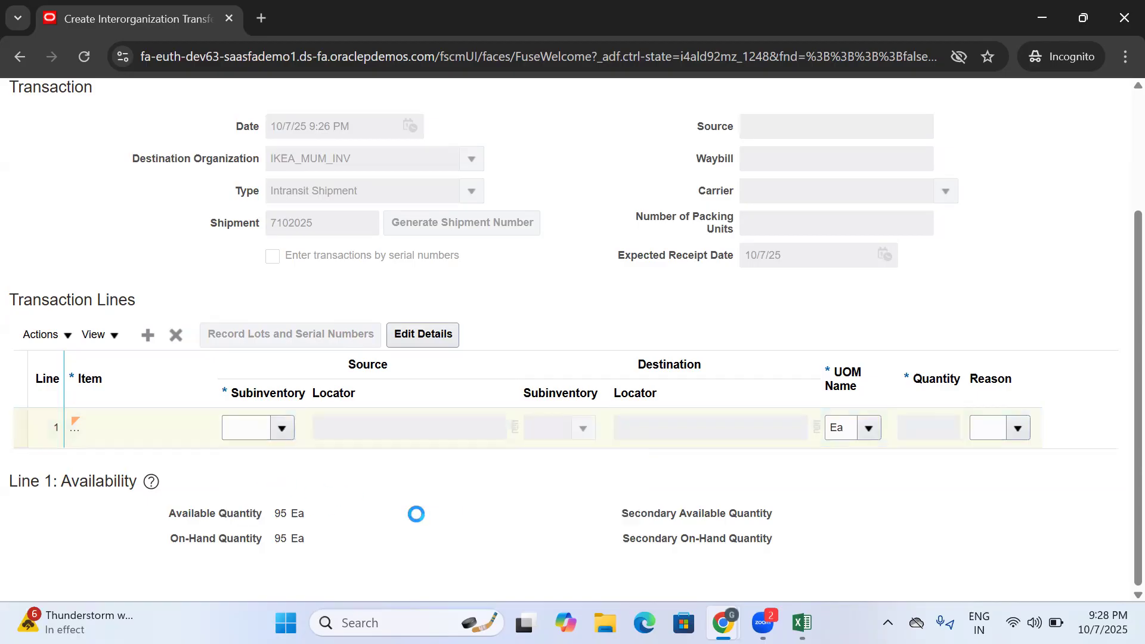
pyautogui.click(583, 429)
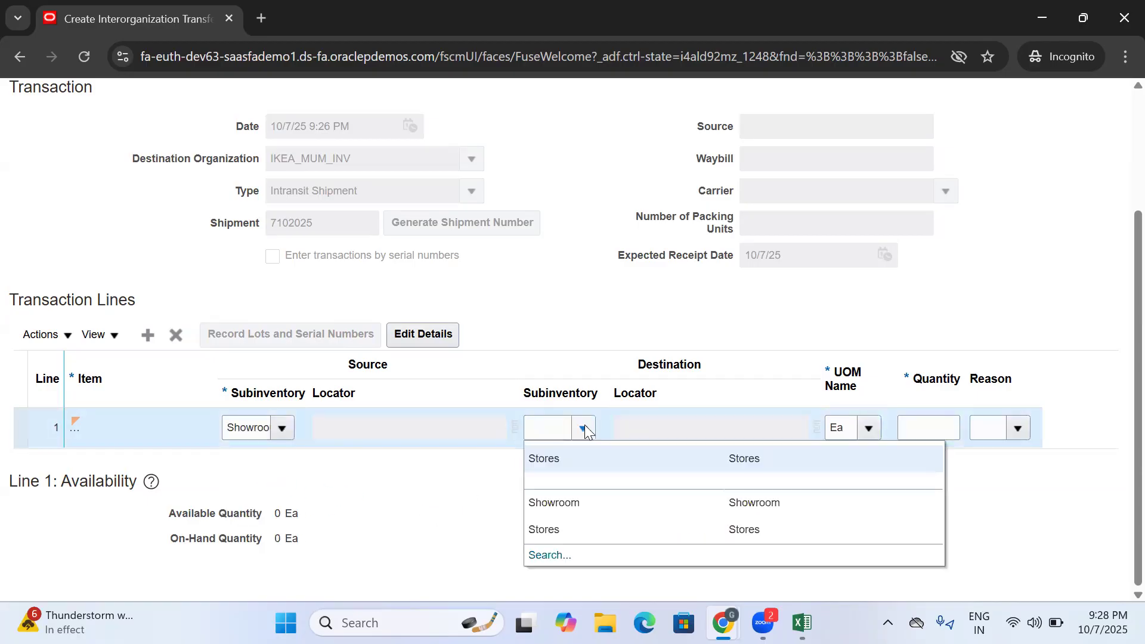
pyautogui.click(568, 463)
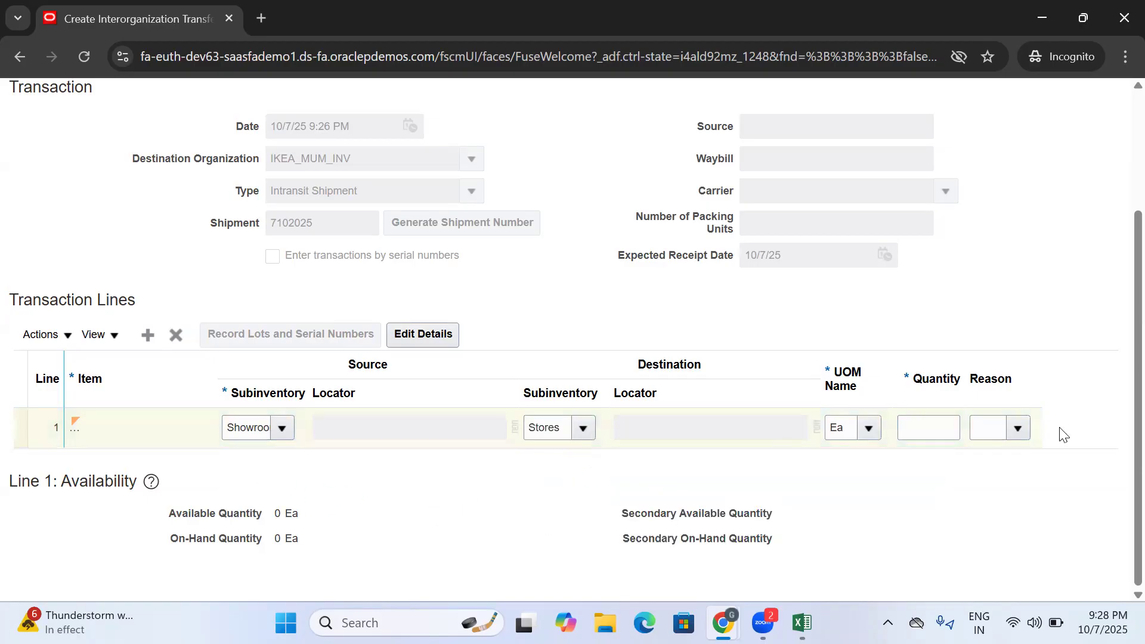
pyautogui.click(944, 425)
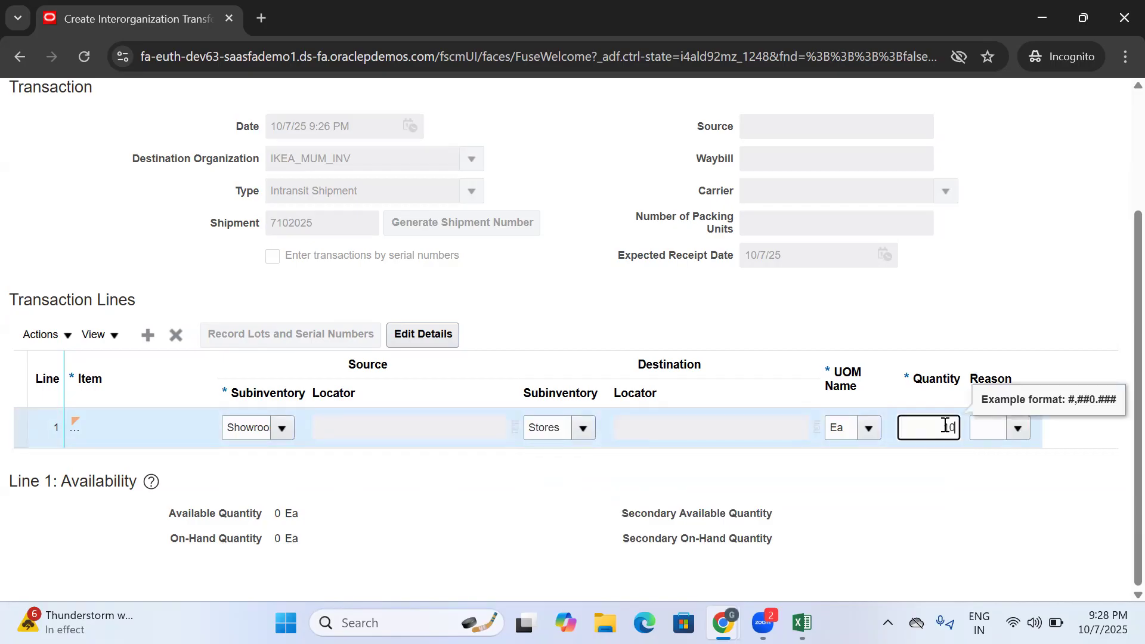
pyautogui.click(984, 482)
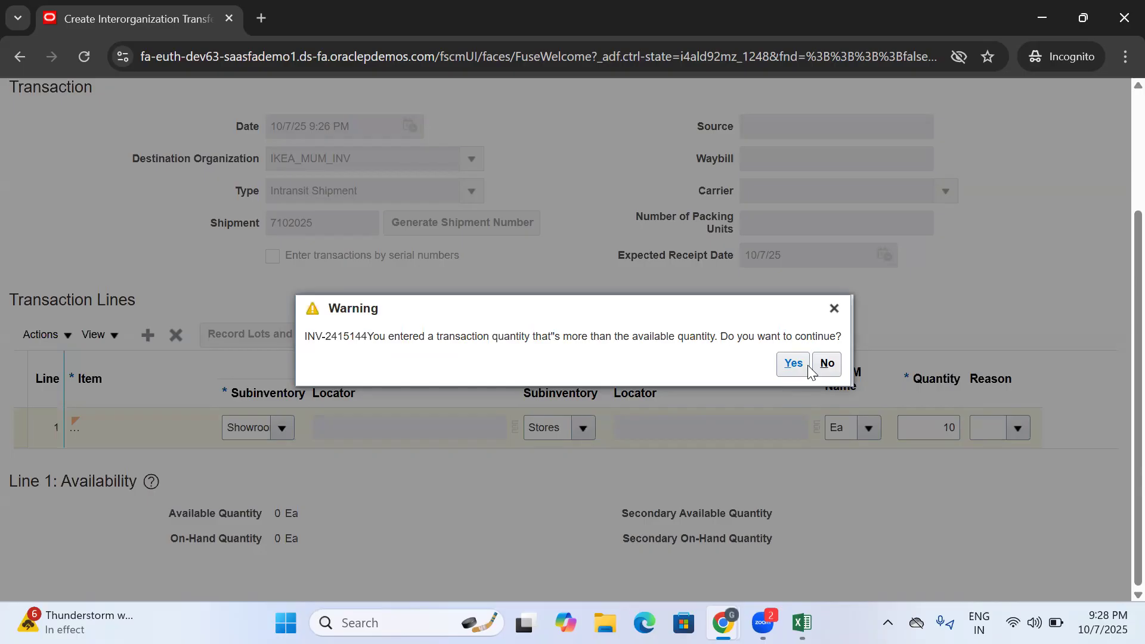
pyautogui.click(834, 308)
# - Set both the source and destination subinventories of line 1 to Stores
pyautogui.scroll(-3, 602, 343)
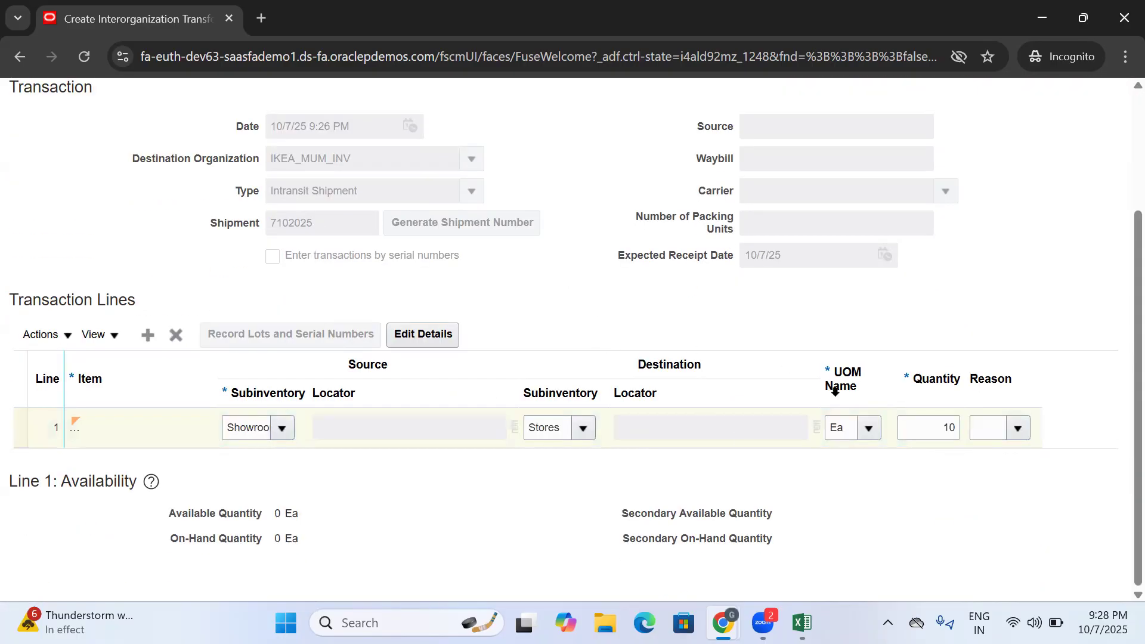
pyautogui.click(280, 430)
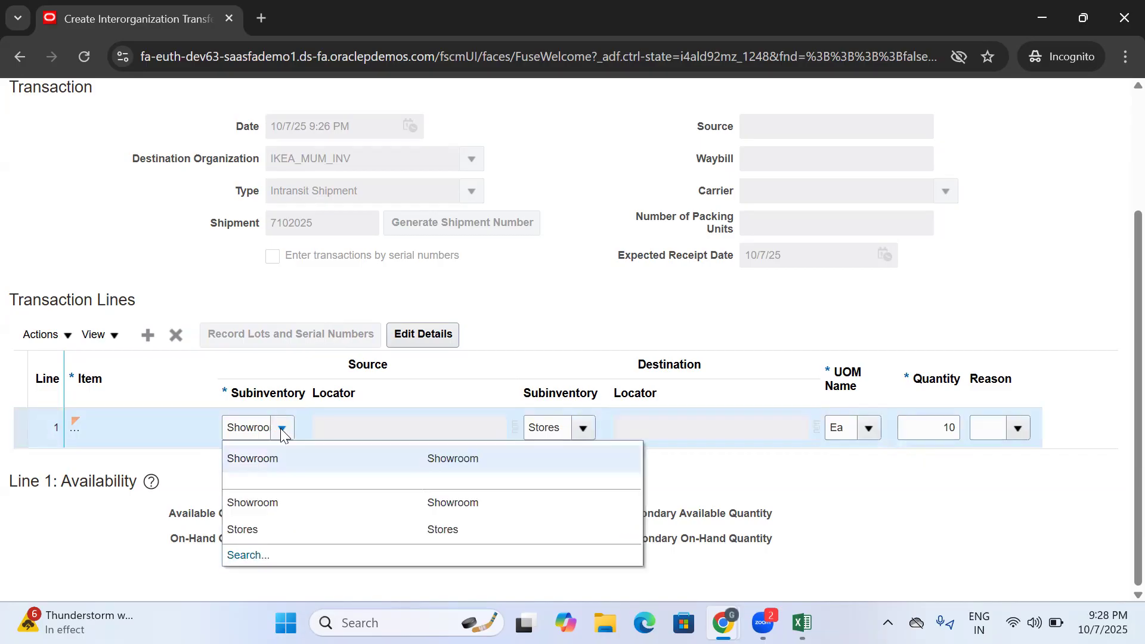
pyautogui.click(276, 511)
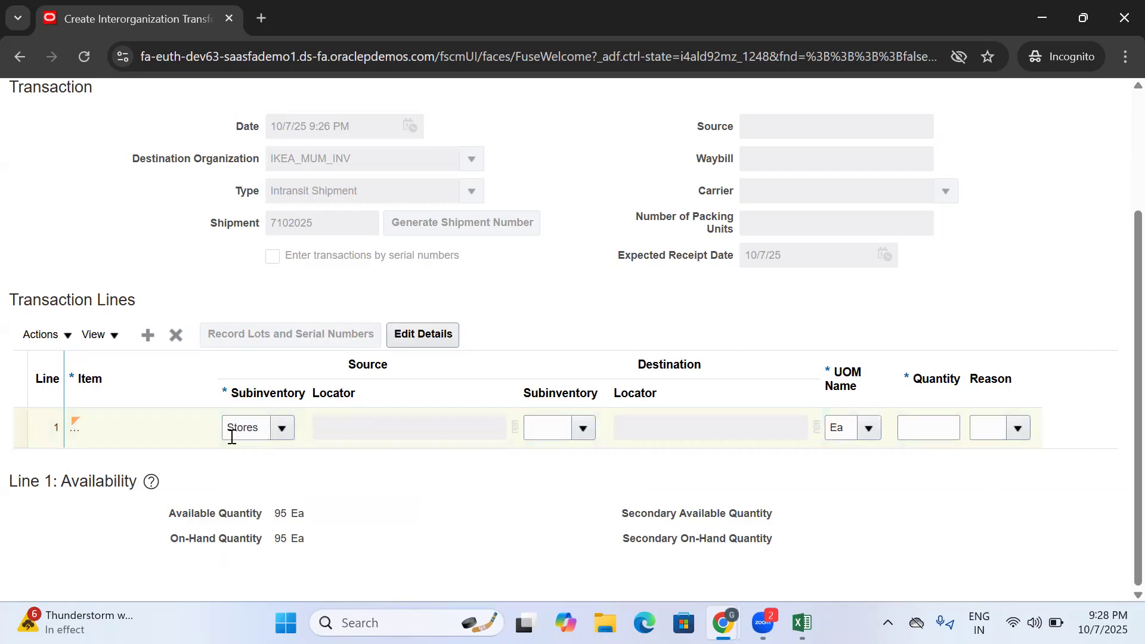
pyautogui.moveTo(223, 429); pyautogui.dragTo(293, 433)
pyautogui.click(350, 494)
pyautogui.click(584, 428)
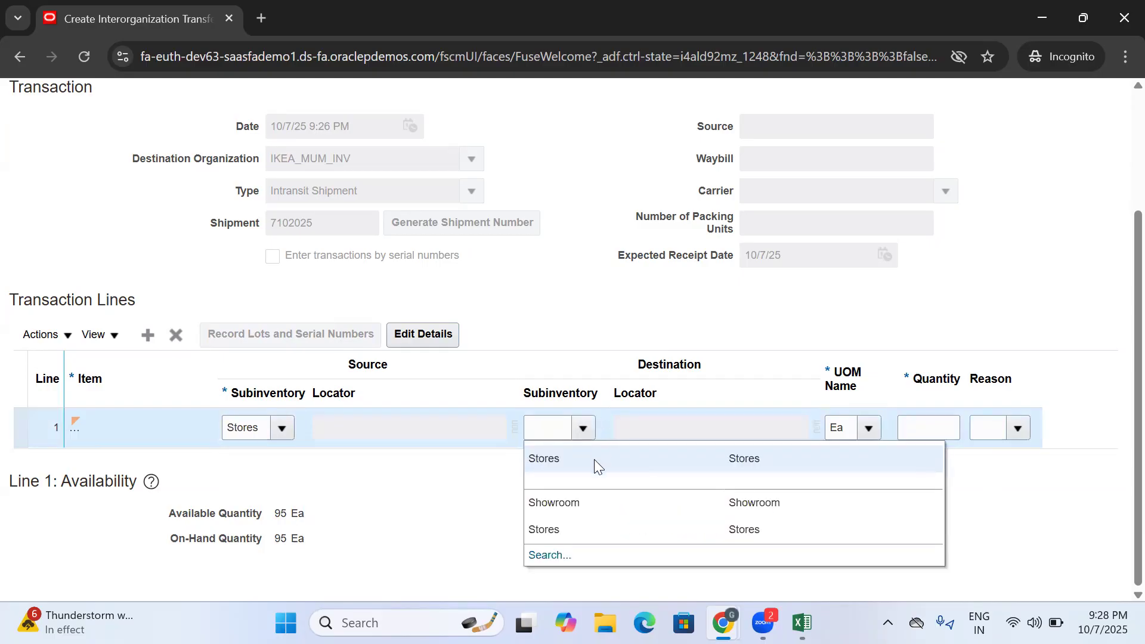
pyautogui.click(595, 462)
pyautogui.moveTo(564, 434); pyautogui.dragTo(506, 444)
pyautogui.click(600, 484)
# - Set the line quantity to 10 and submit the interorganization transfer
pyautogui.click(936, 425)
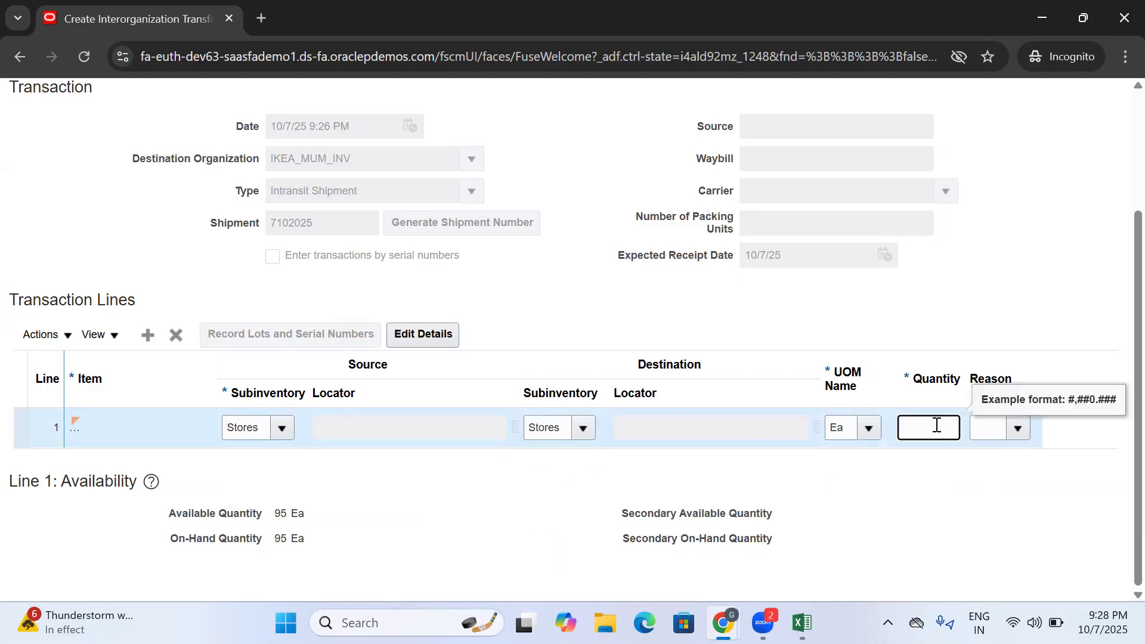
pyautogui.click(961, 483)
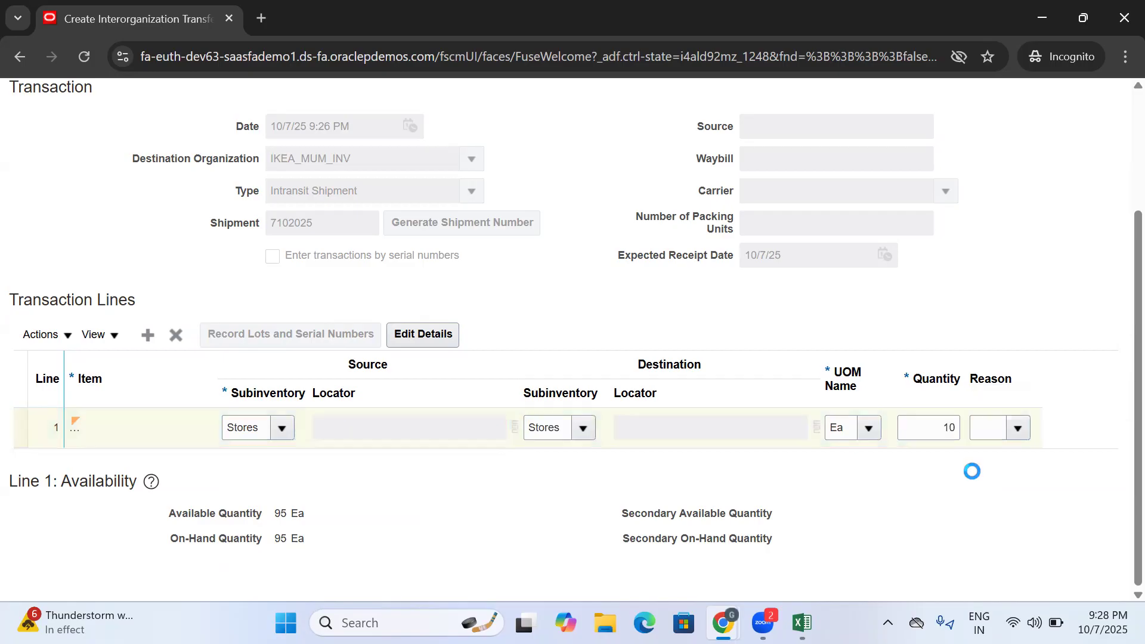
pyautogui.click(1019, 430)
pyautogui.scroll(3, 861, 535)
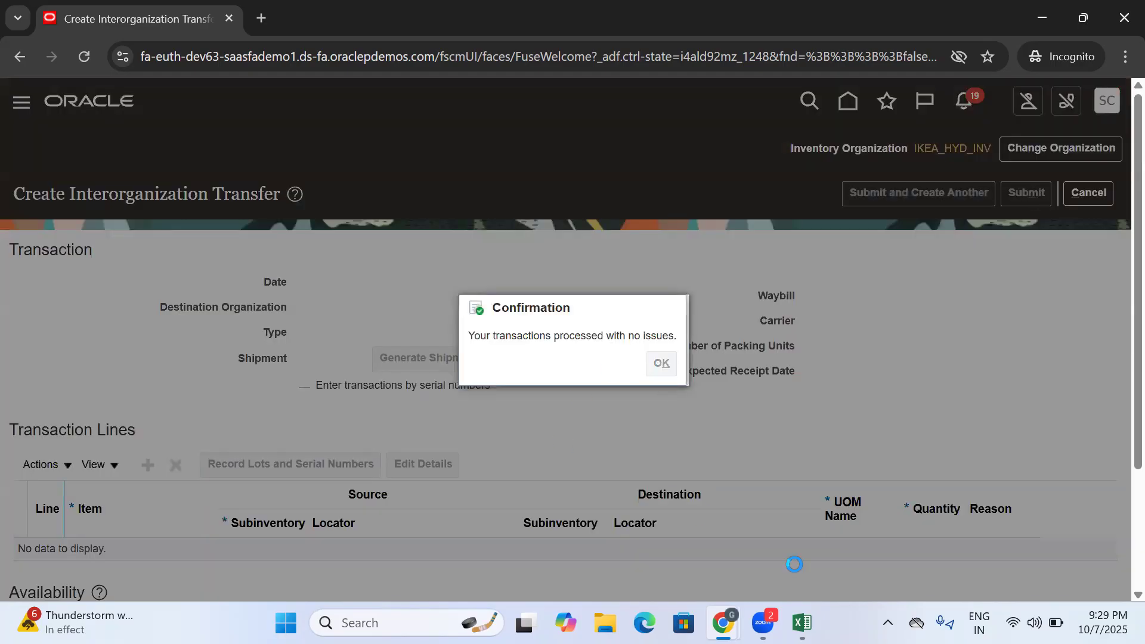
# - Switch to Excel to review the shipment number in cell D300, and return to the Inventory Management overview in Chrome
pyautogui.click(802, 622)
pyautogui.click(810, 471)
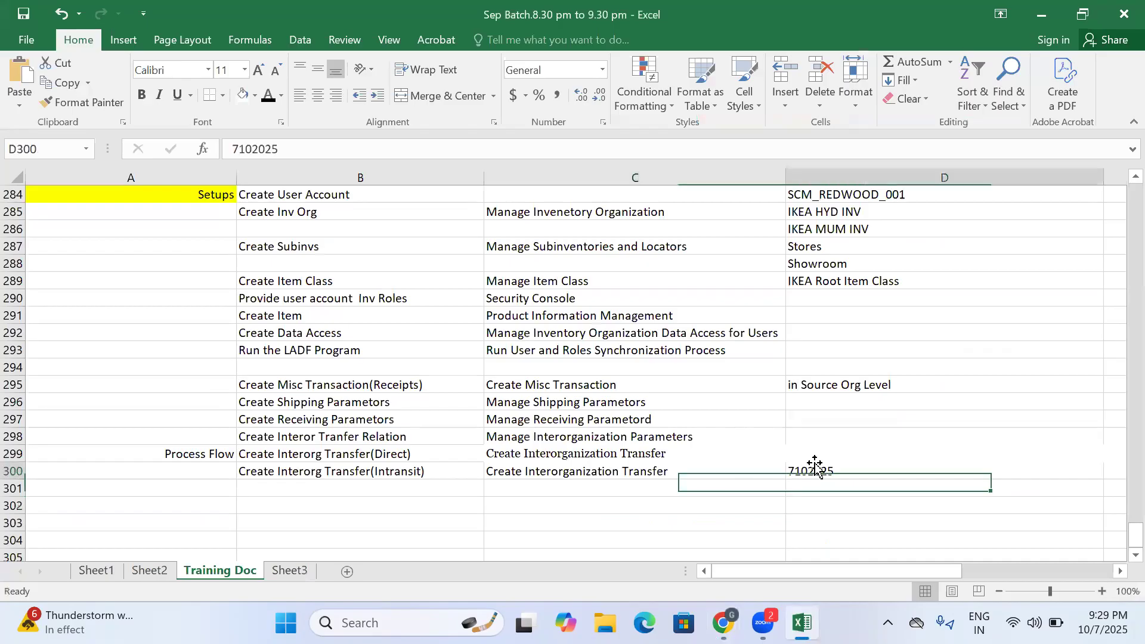
pyautogui.click(723, 622)
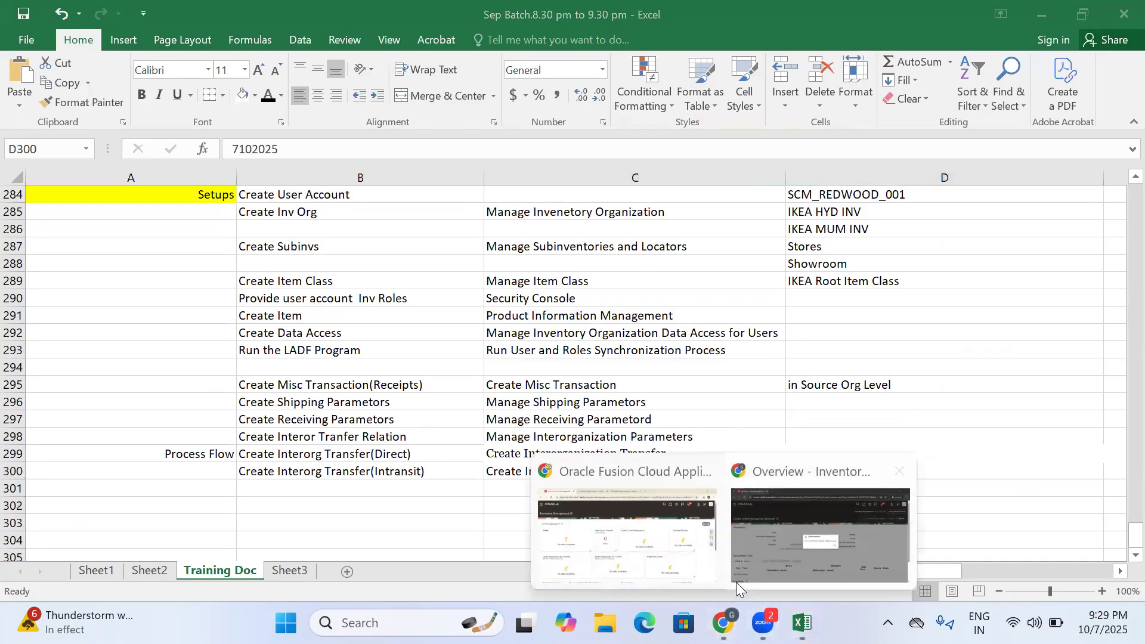
pyautogui.click(717, 525)
pyautogui.moveTo(231, 226); pyautogui.dragTo(142, 223)
pyautogui.click(259, 216)
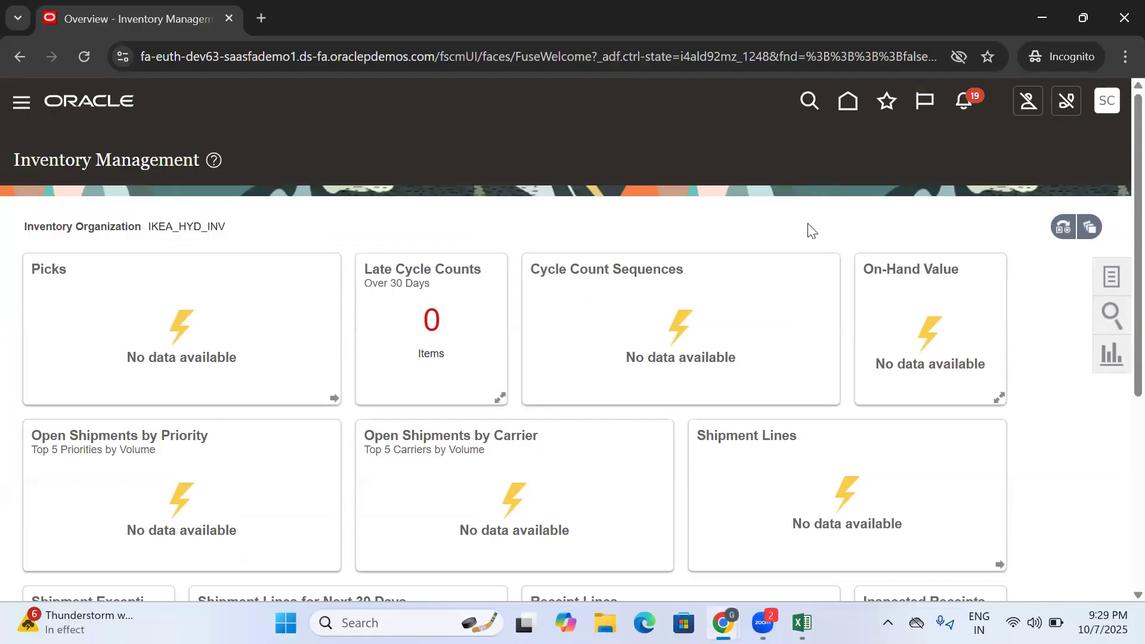
# - Change the inventory organization from the overview page to IKEA_MUM_INV
pyautogui.click(1063, 227)
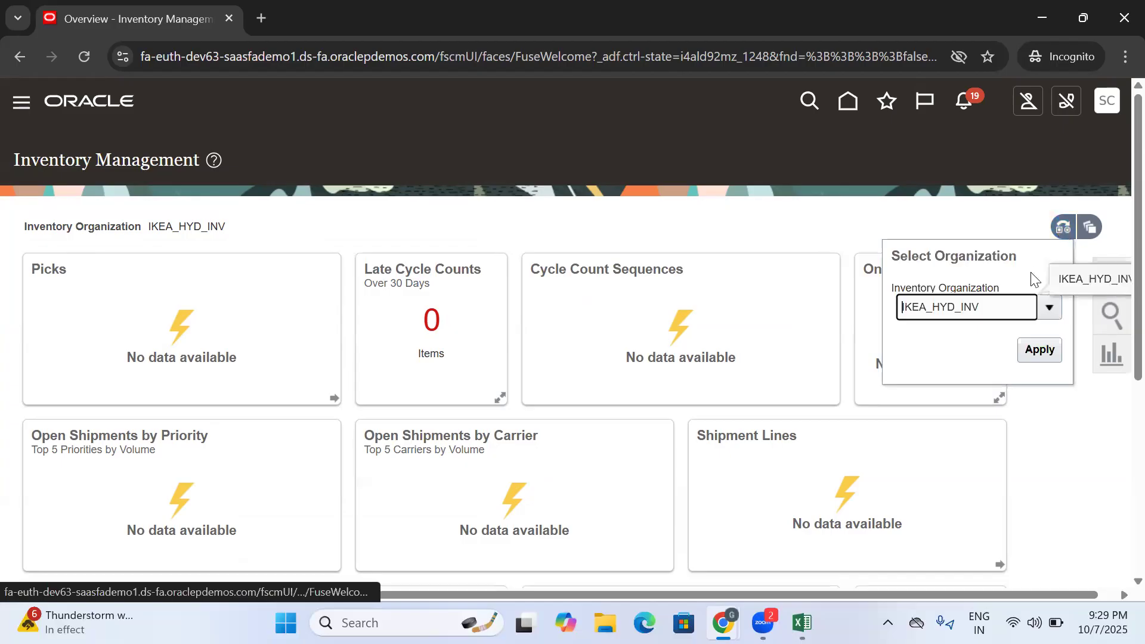
pyautogui.moveTo(979, 308); pyautogui.dragTo(924, 318)
pyautogui.press('BackSpace')
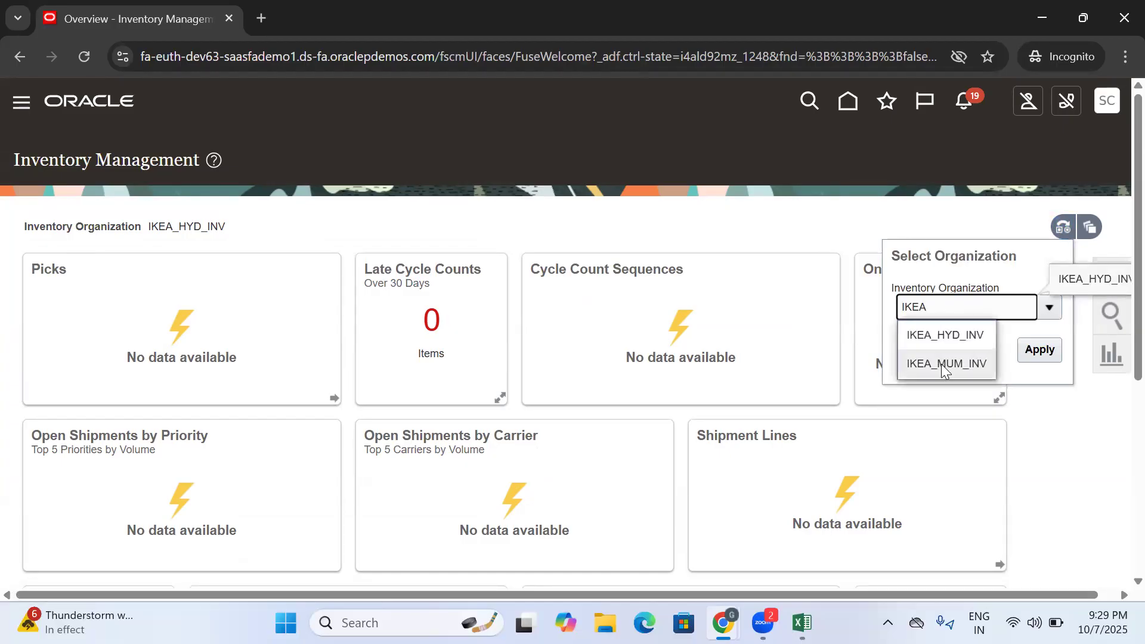
pyautogui.click(941, 363)
pyautogui.click(1041, 353)
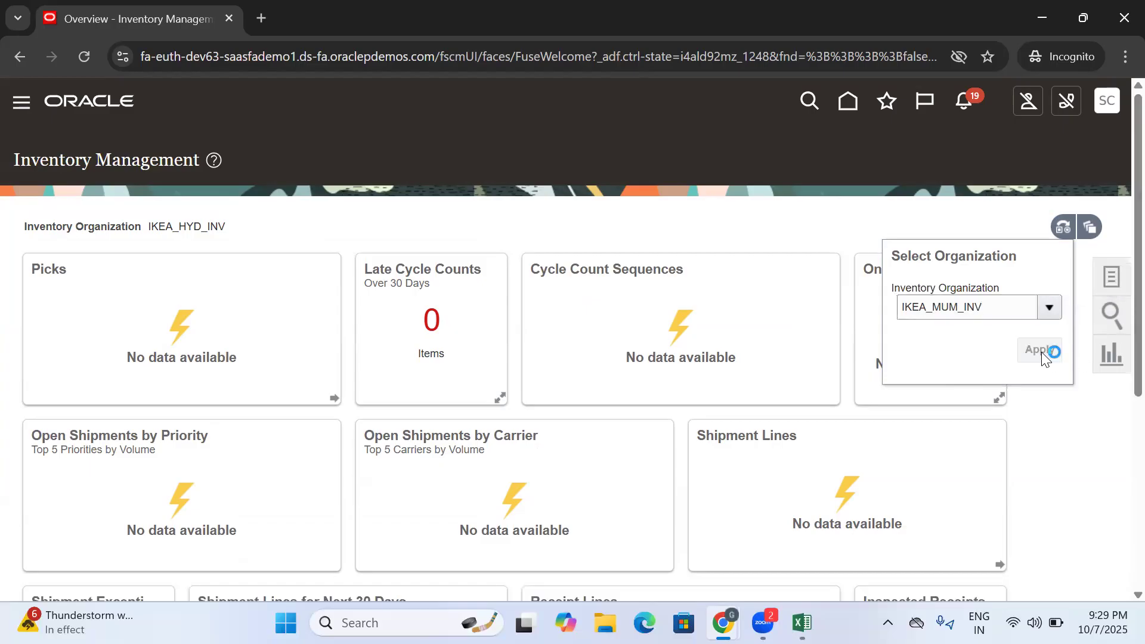
# - Run an Item Quantity search by item for IKEA in the IKEA_MUM_INV organization
pyautogui.click(1115, 316)
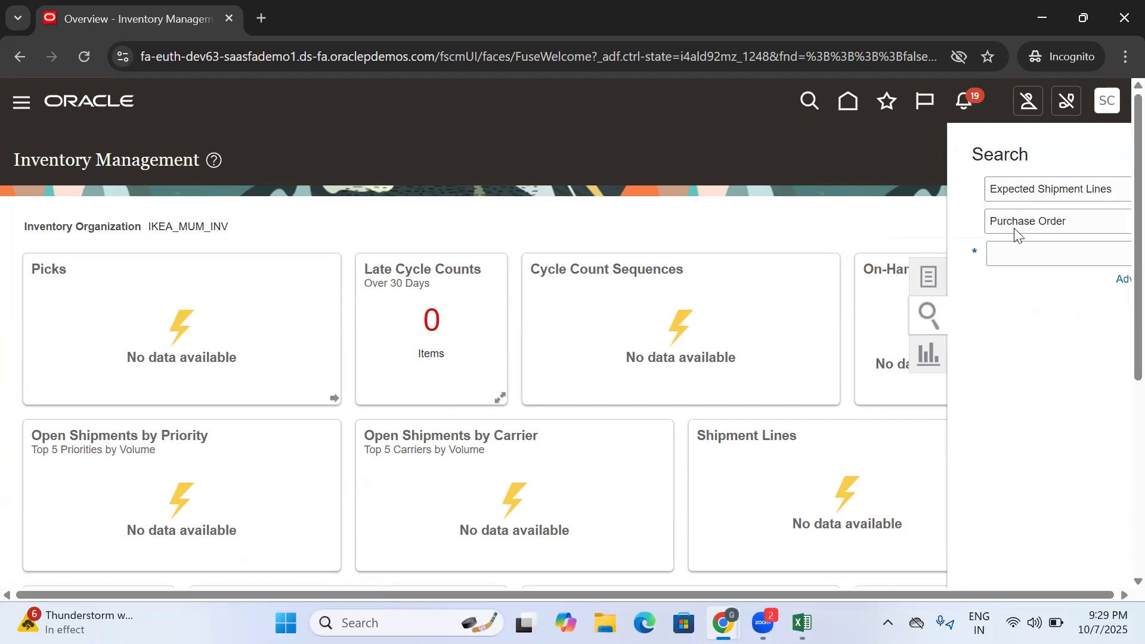
pyautogui.click(1020, 189)
pyautogui.click(1036, 257)
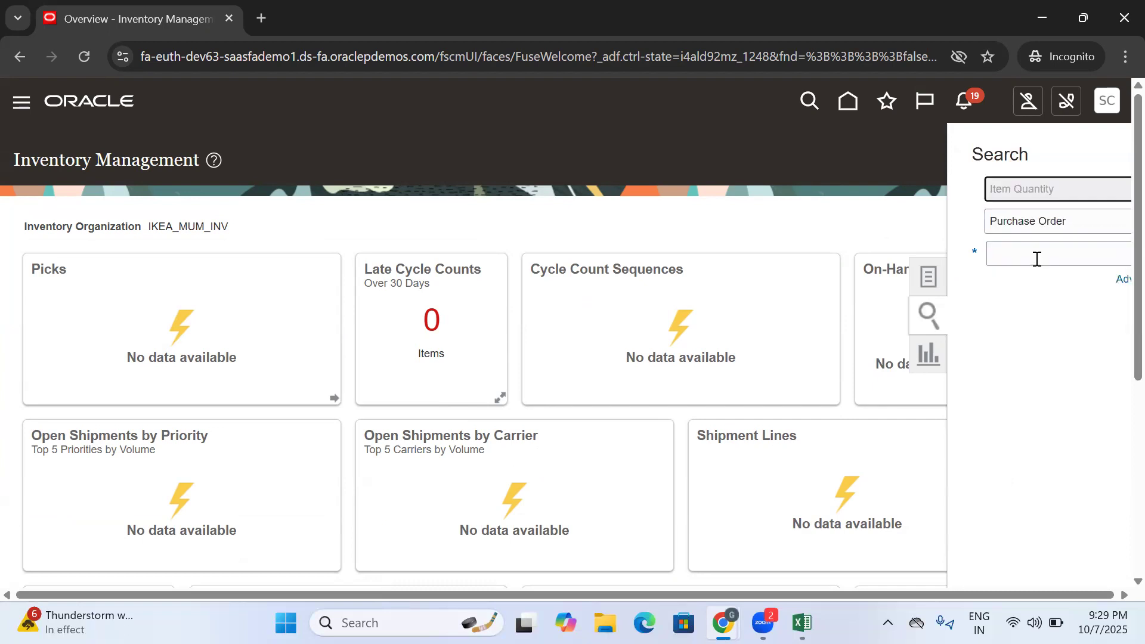
pyautogui.click(1024, 258)
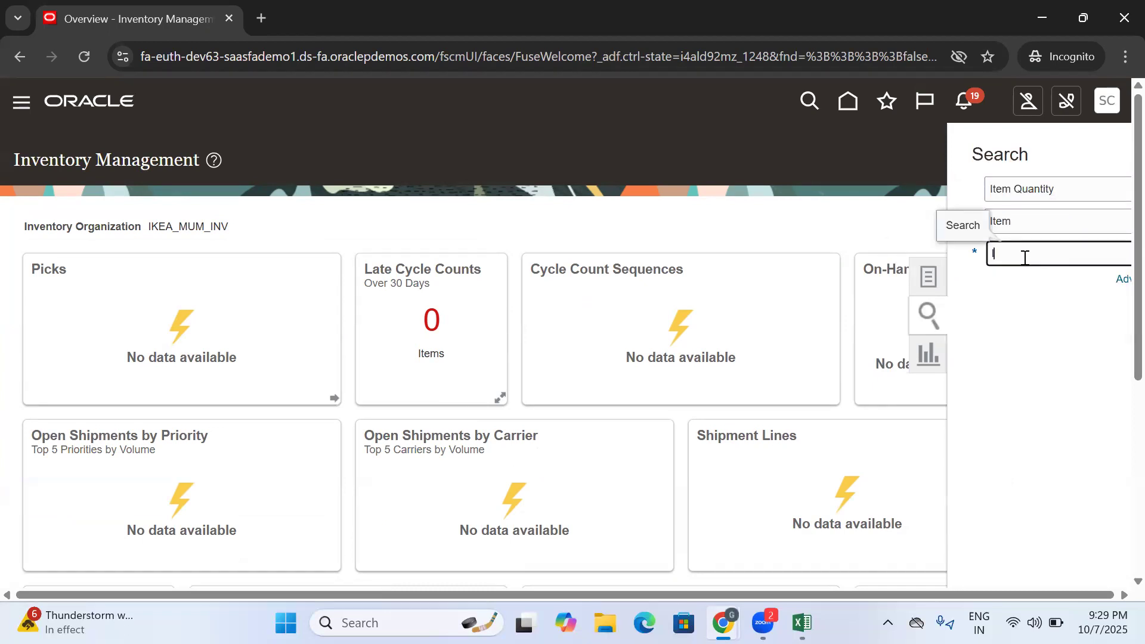
pyautogui.moveTo(1137, 197); pyautogui.dragTo(1137, 299)
pyautogui.moveTo(1050, 416); pyautogui.dragTo(1089, 416)
pyautogui.write('IKEA')
pyautogui.click(1114, 253)
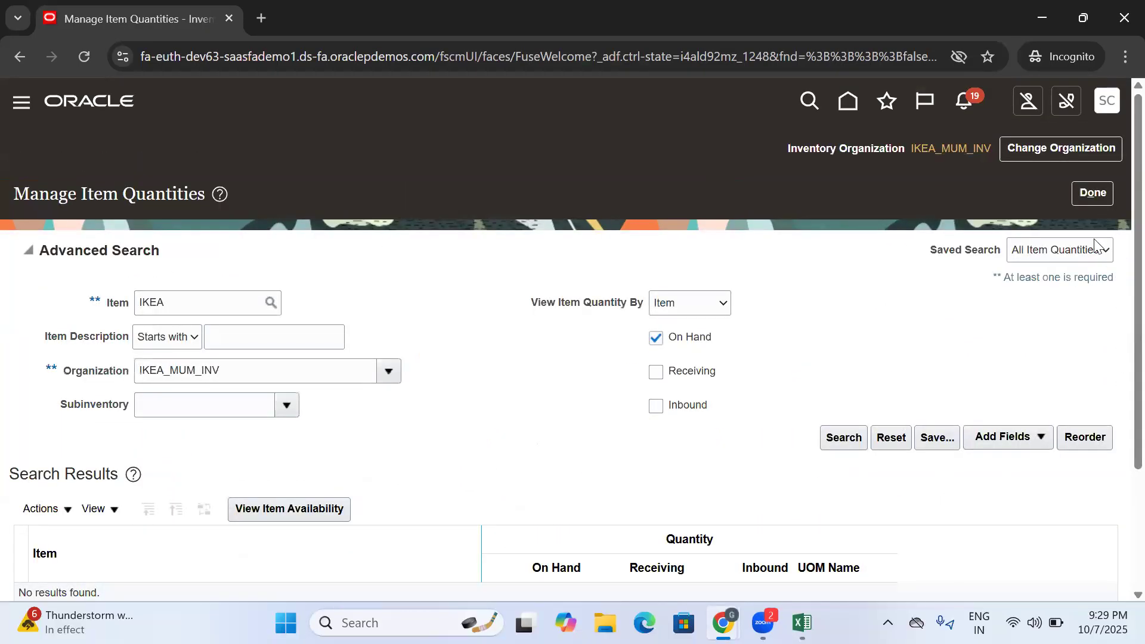
# - Include Receiving and Inbound quantities in the search and choose the IKEA DINNING item as the search item
pyautogui.click(656, 371)
pyautogui.click(656, 407)
pyautogui.click(208, 305)
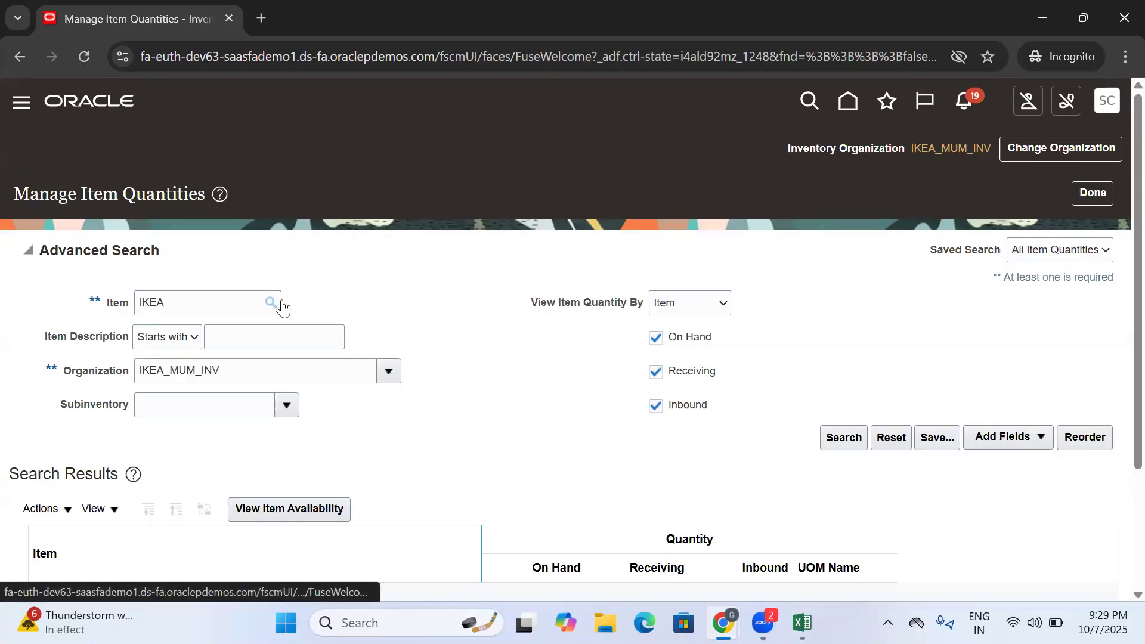
pyautogui.click(272, 302)
pyautogui.click(540, 382)
pyautogui.click(694, 481)
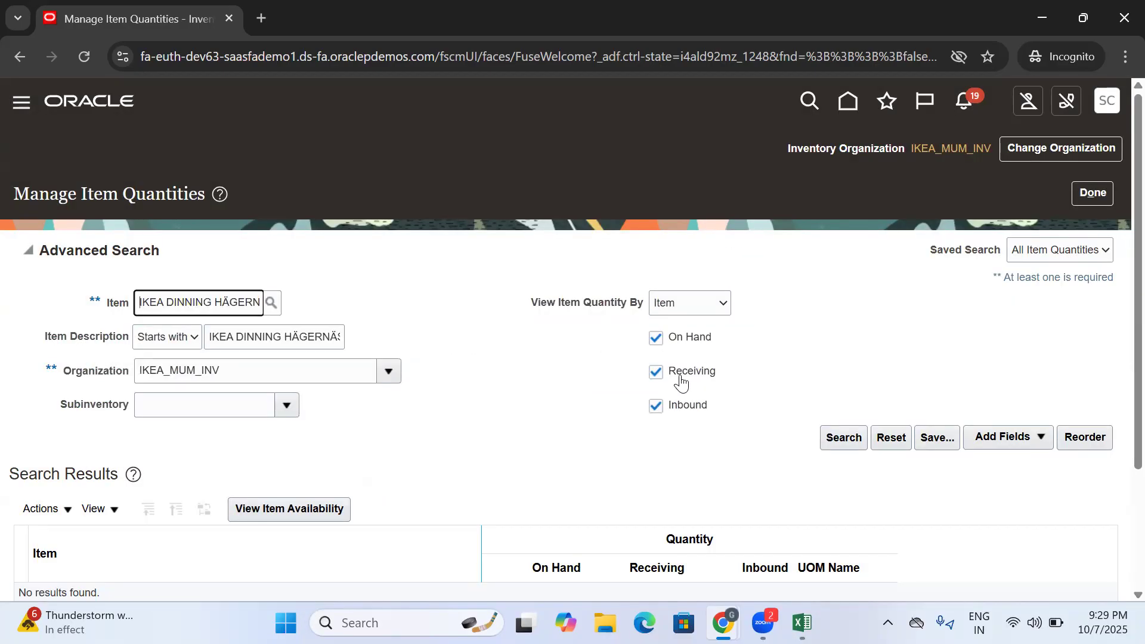
# - Run the item quantity search for IKEA DINNING HÄGERNÄS and check its Inbound quantity in IKEA_MUM_INV
pyautogui.click(844, 438)
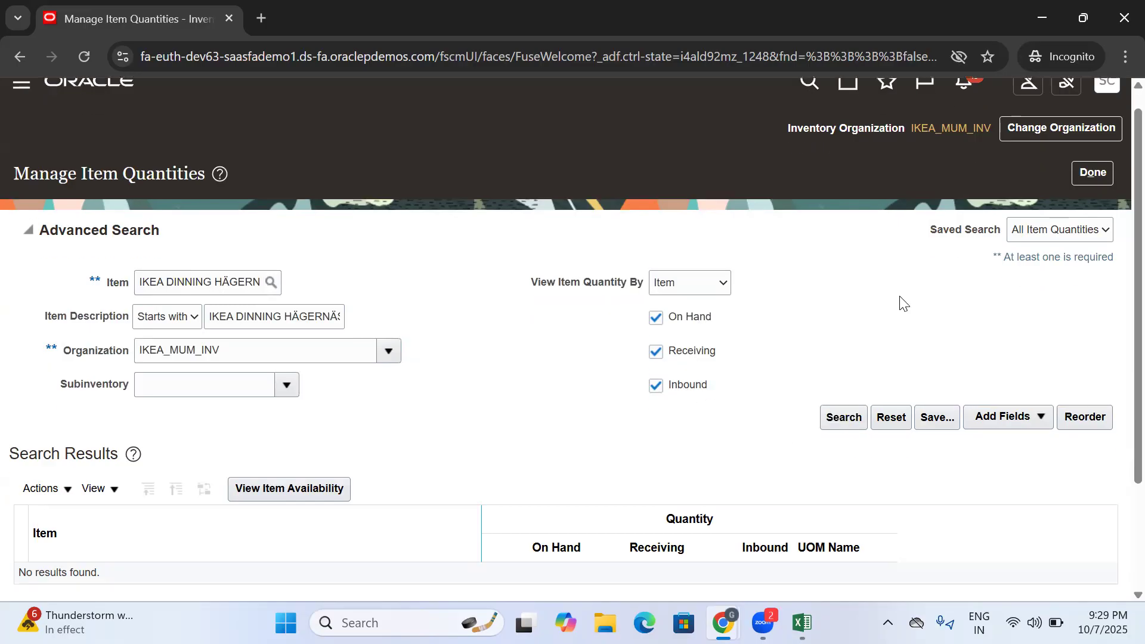
pyautogui.scroll(-3, 904, 304)
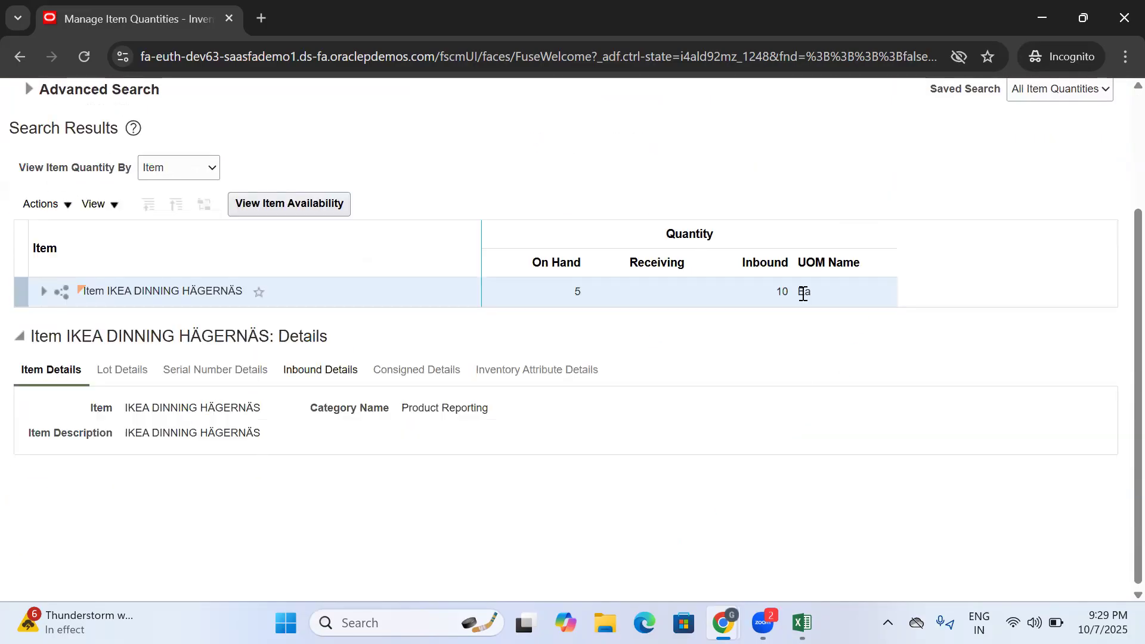
pyautogui.moveTo(789, 292); pyautogui.dragTo(777, 292)
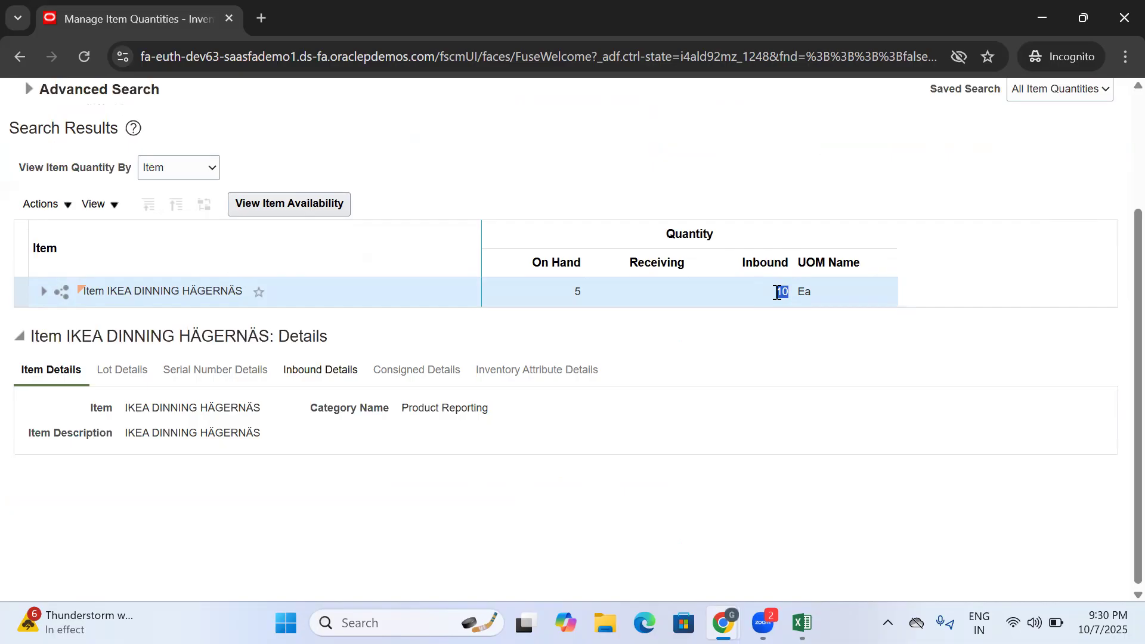
# - Expand the item to its IKEA_MUM_INV organization and subinventories, review the Inbound and Receiving quantities, and return to the Inventory Management overview
pyautogui.click(47, 293)
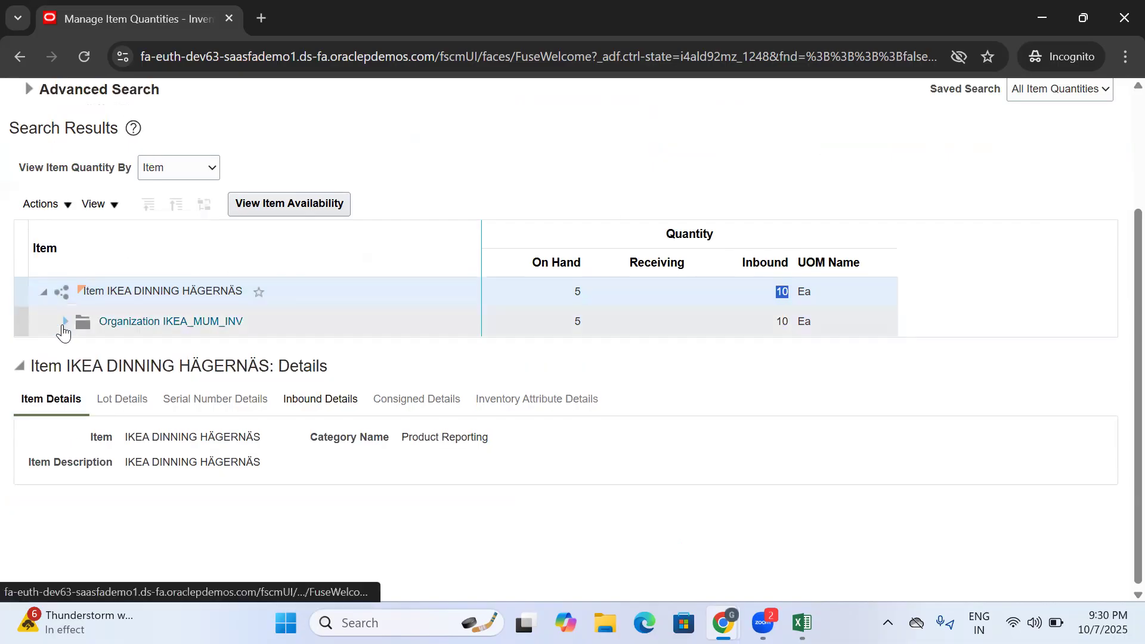
pyautogui.click(63, 326)
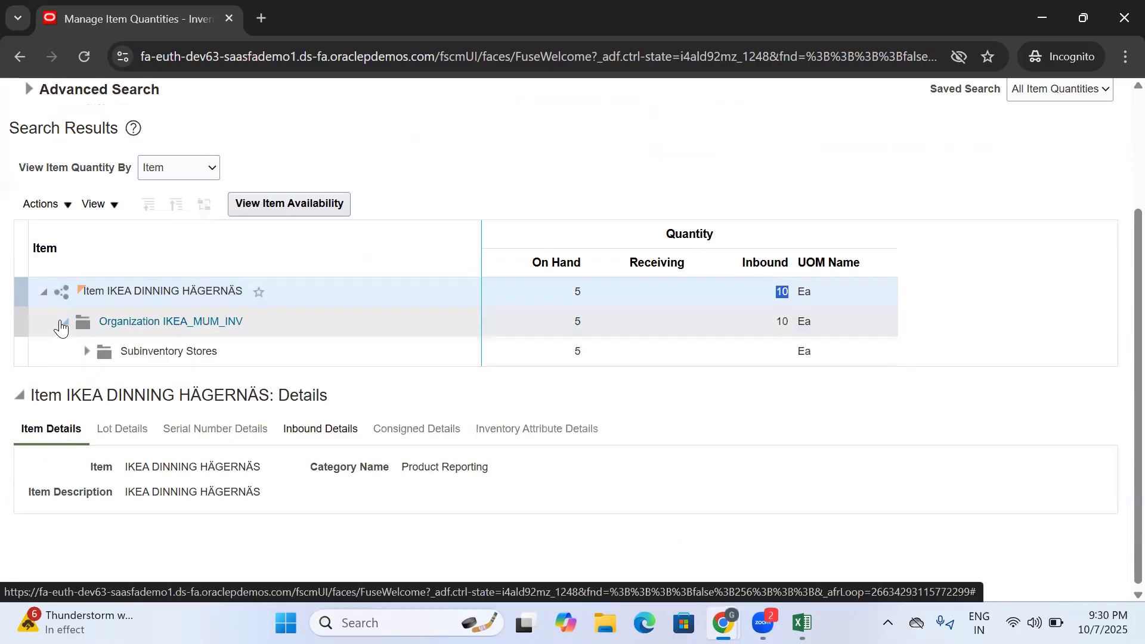
pyautogui.click(705, 322)
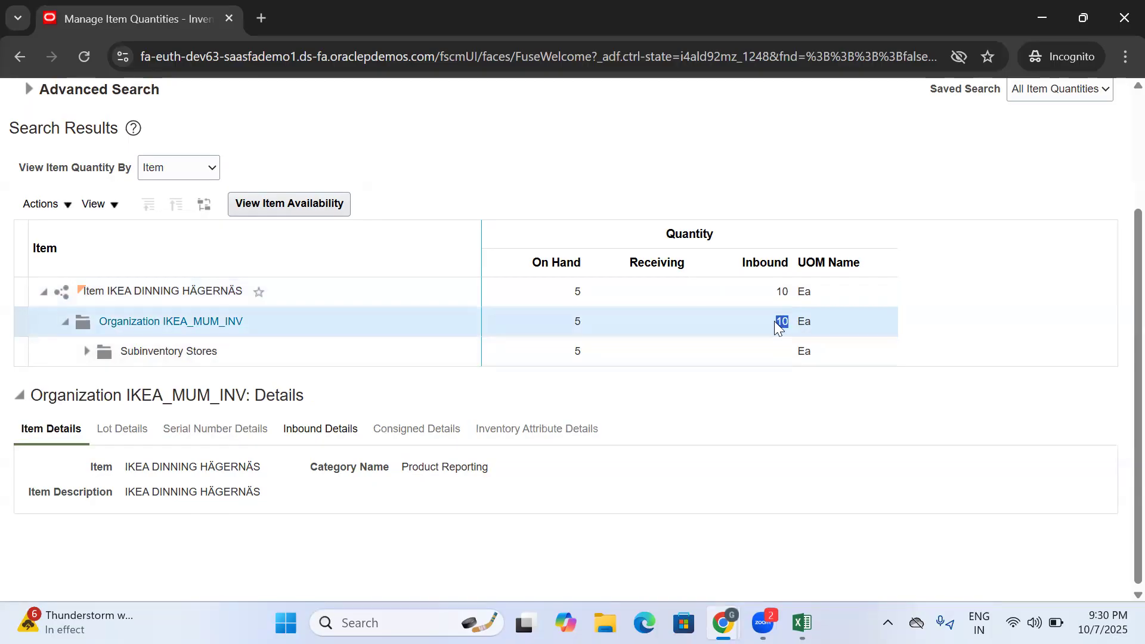
pyautogui.scroll(3, 774, 322)
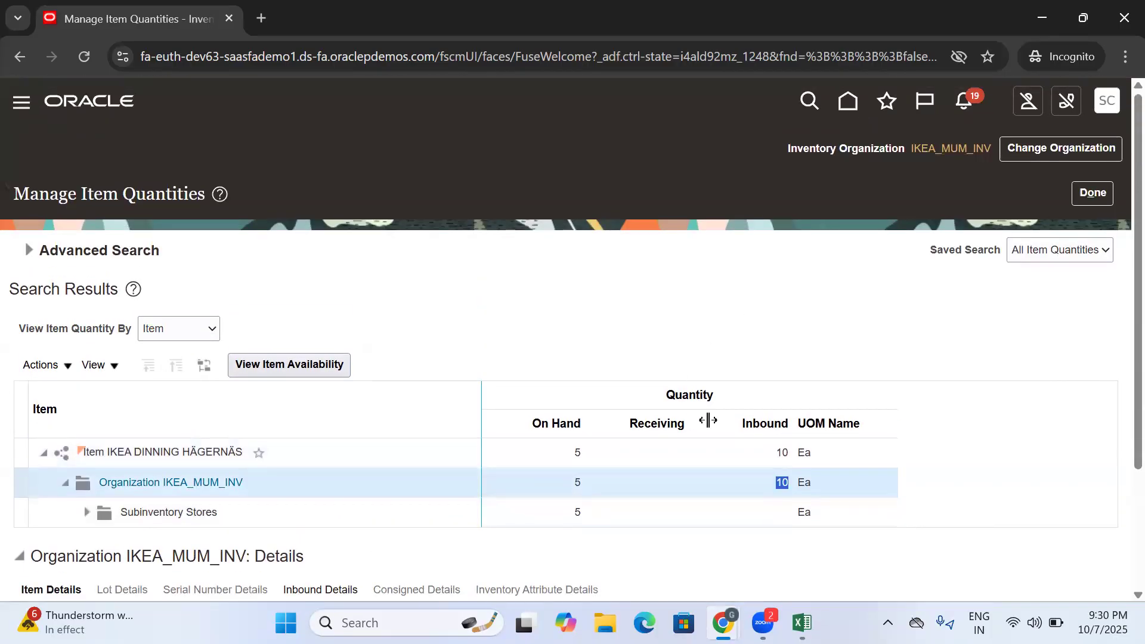
pyautogui.click(783, 422)
pyautogui.click(661, 422)
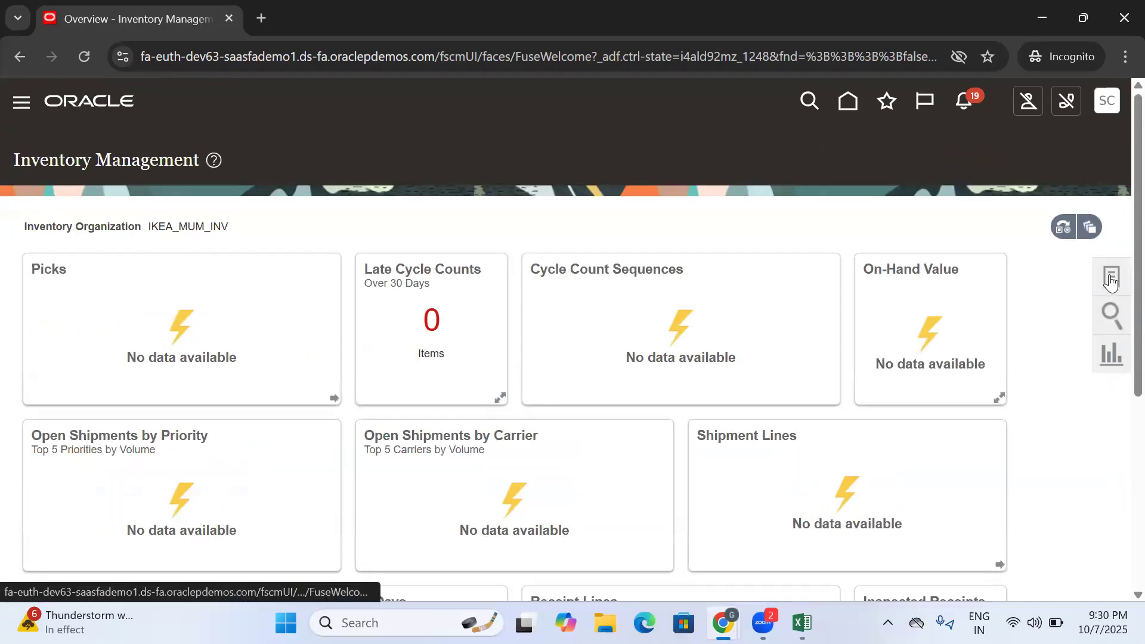
# - Show the Receipts tasks for IKEA_MUM_INV and copy the task name Receive Expected Shipments
pyautogui.click(1110, 279)
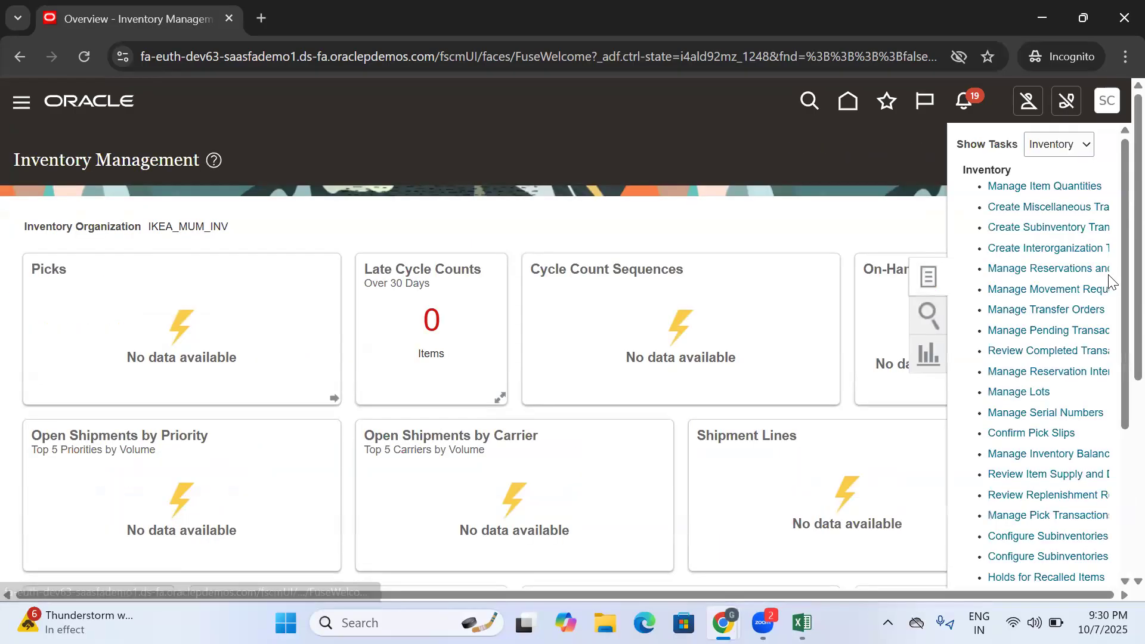
pyautogui.click(1064, 148)
pyautogui.click(1052, 254)
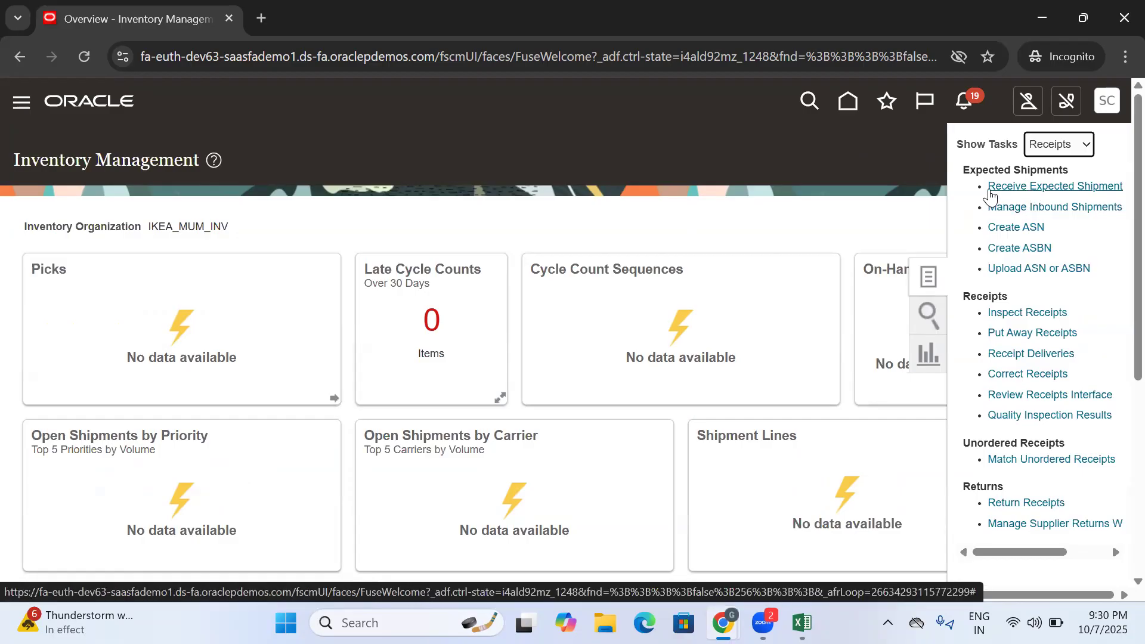
pyautogui.moveTo(986, 188); pyautogui.dragTo(1099, 199)
pyautogui.hotkey('ctrl', 'c')
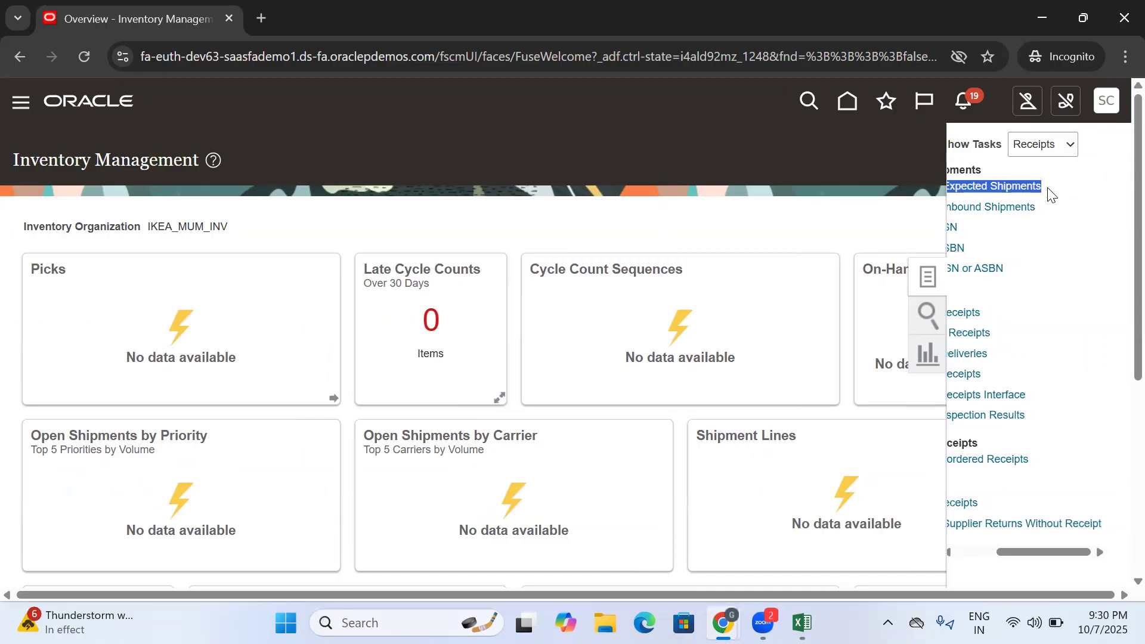
# - Switch to Excel and paste the copied task name Receive Expected Shipments into cell C301
pyautogui.click(801, 622)
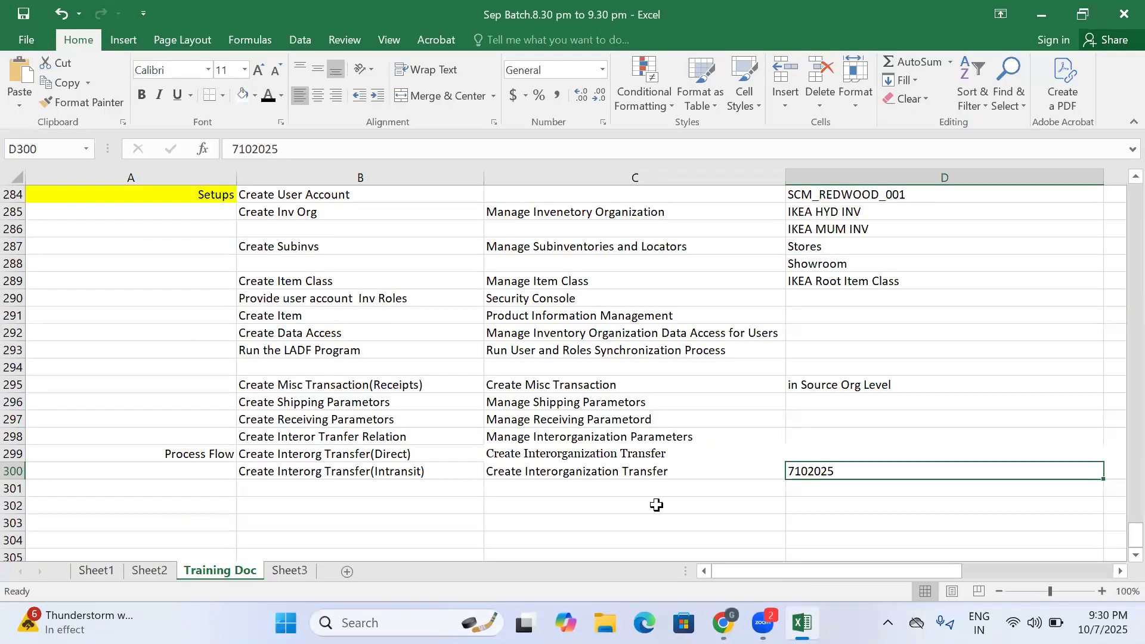
pyautogui.click(529, 484)
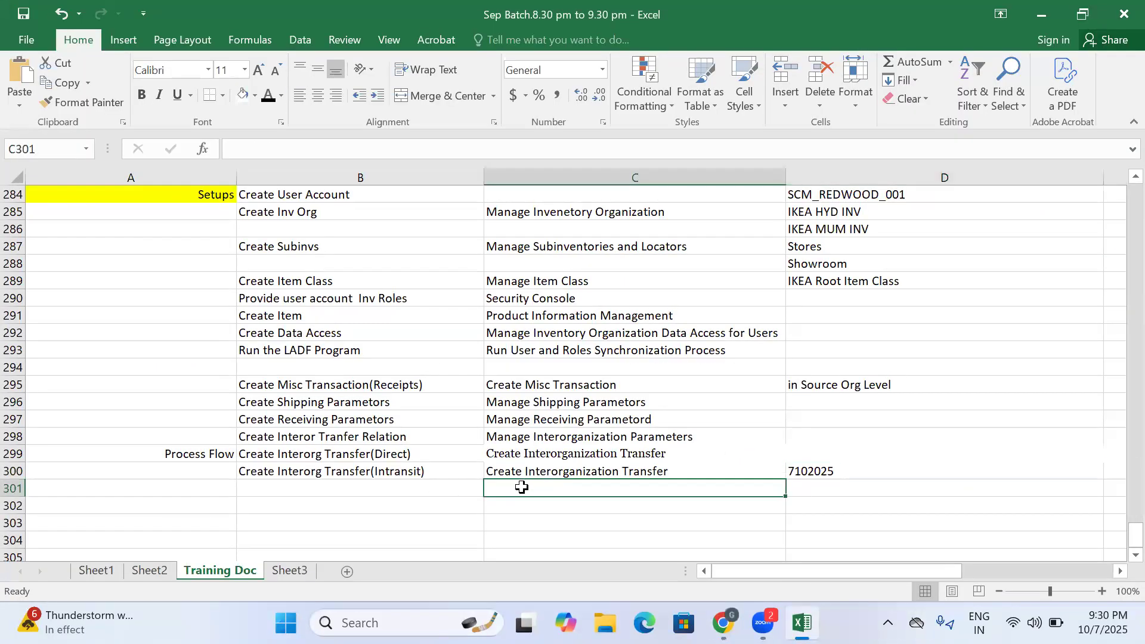
pyautogui.hotkey('ctrl', 'v')
pyautogui.rightClick(529, 495)
pyautogui.click(532, 477)
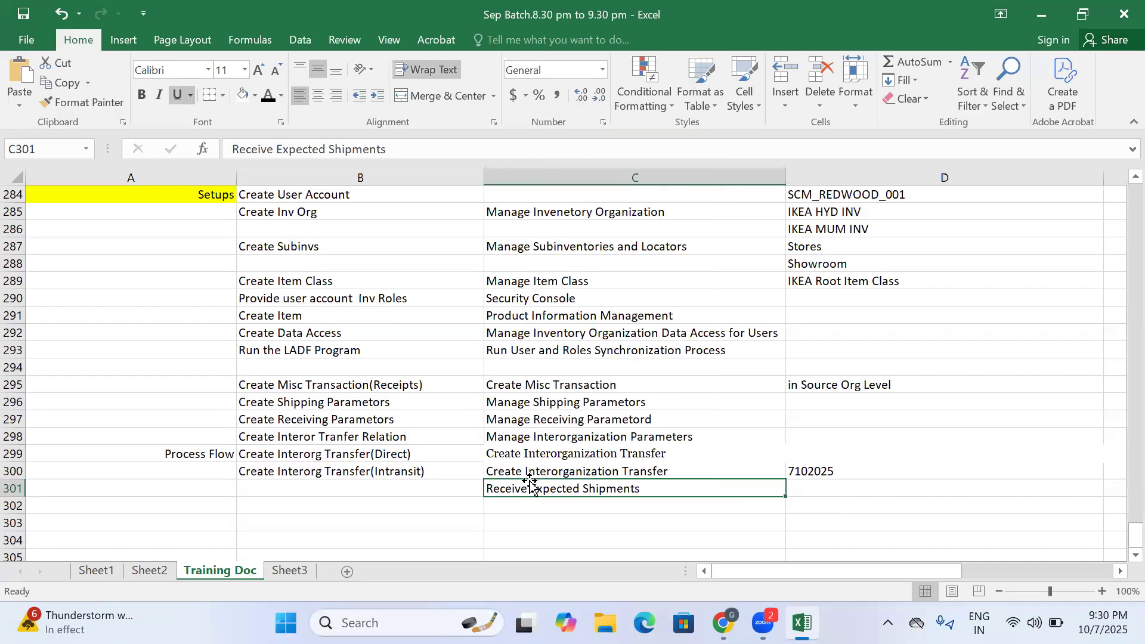
# - Enter Create Receipt in cell B301 as the process step beside Receive Expected Shipments
pyautogui.click(454, 487)
pyautogui.write('Cr')
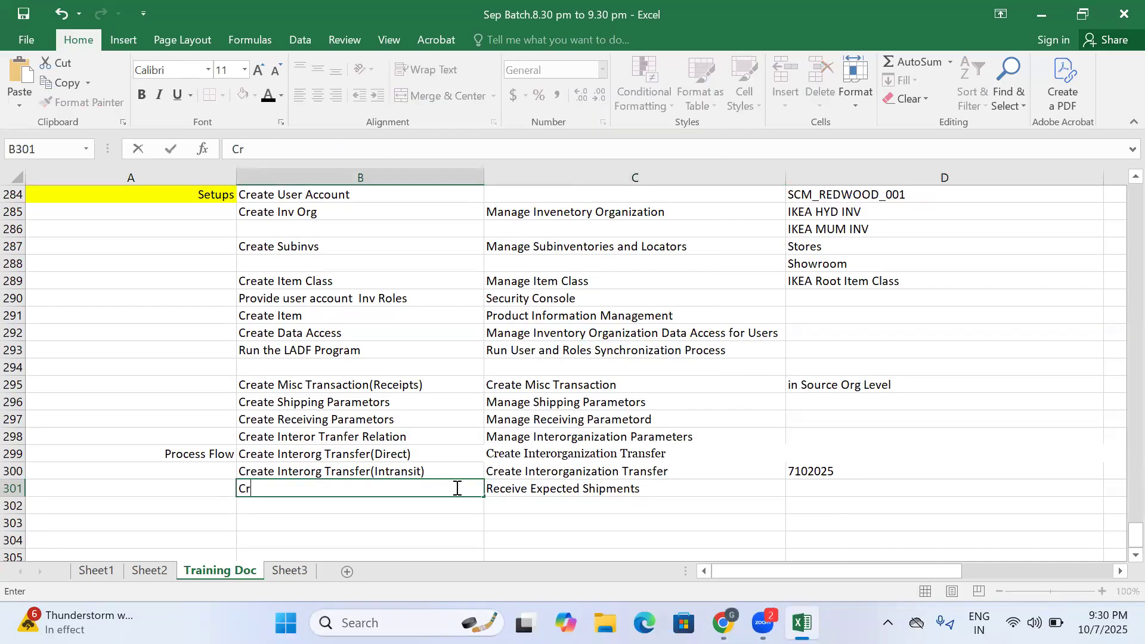
pyautogui.write('eate Recei')
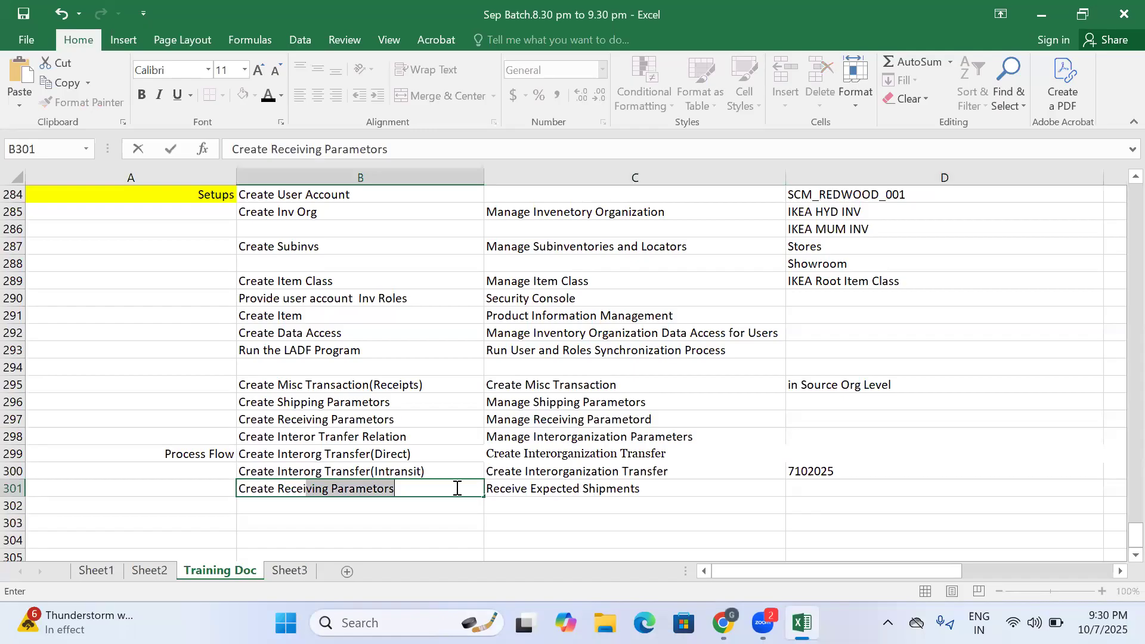
pyautogui.write('pt')
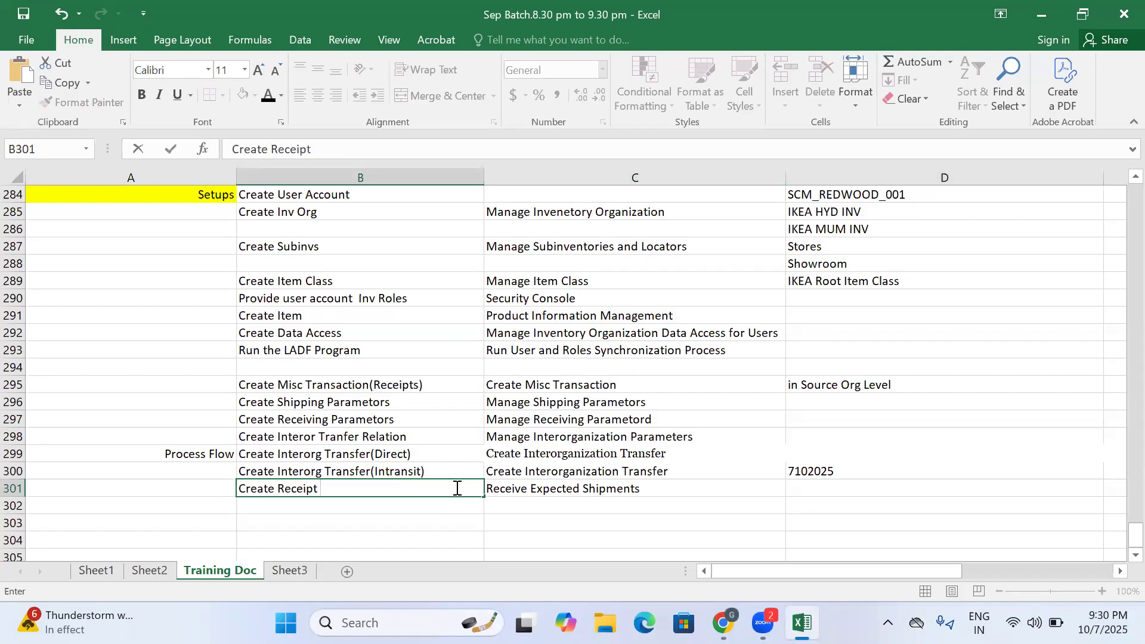
pyautogui.click(548, 504)
pyautogui.click(544, 487)
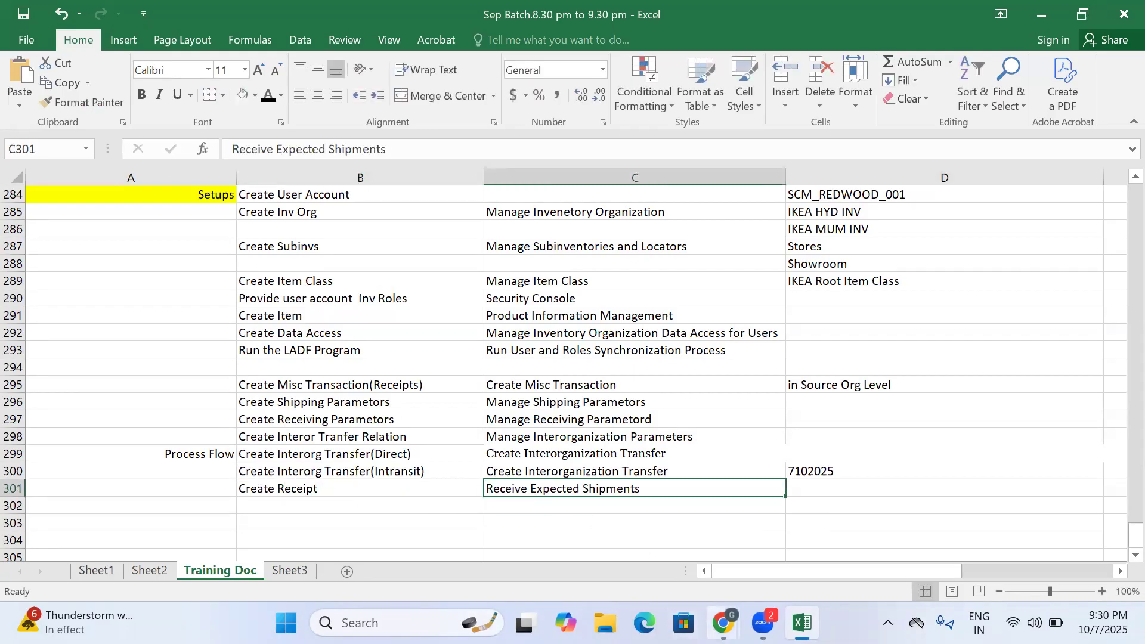
# - Switch back to Chrome and open the Receive Expected Shipments task for IKEA_MUM_INV
pyautogui.moveTo(723, 622)
pyautogui.click(769, 547)
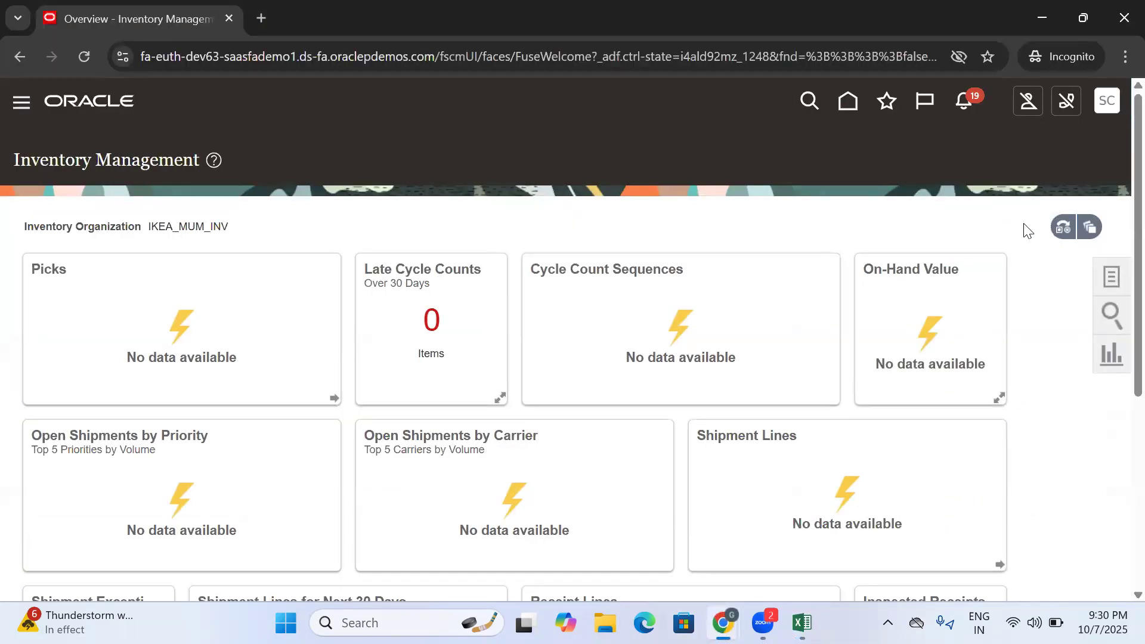
pyautogui.click(1112, 276)
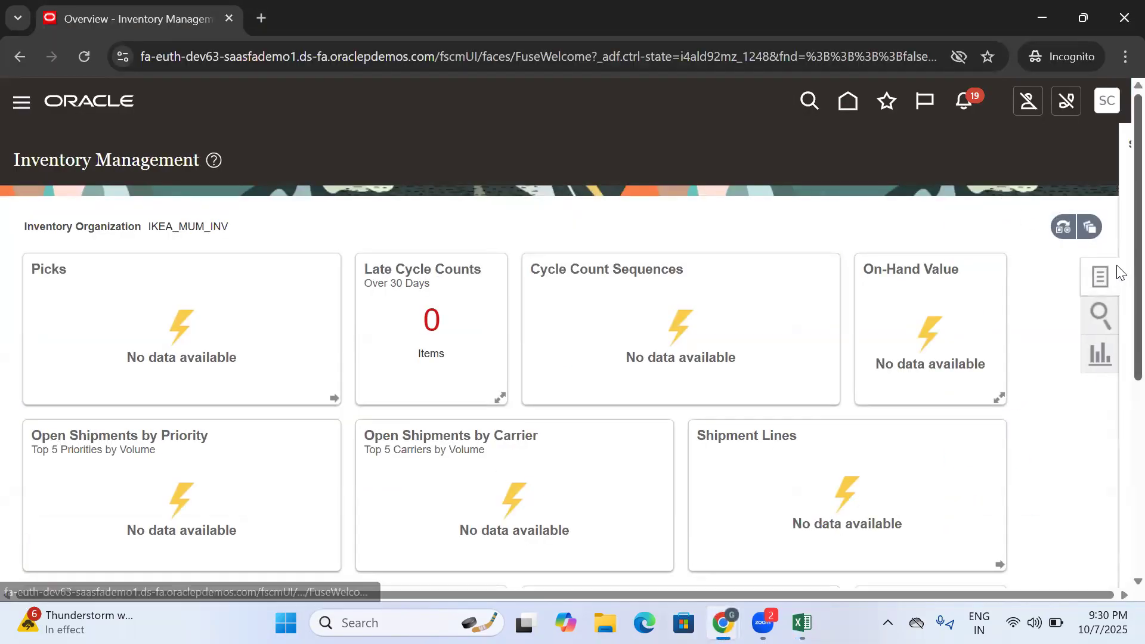
pyautogui.click(1057, 184)
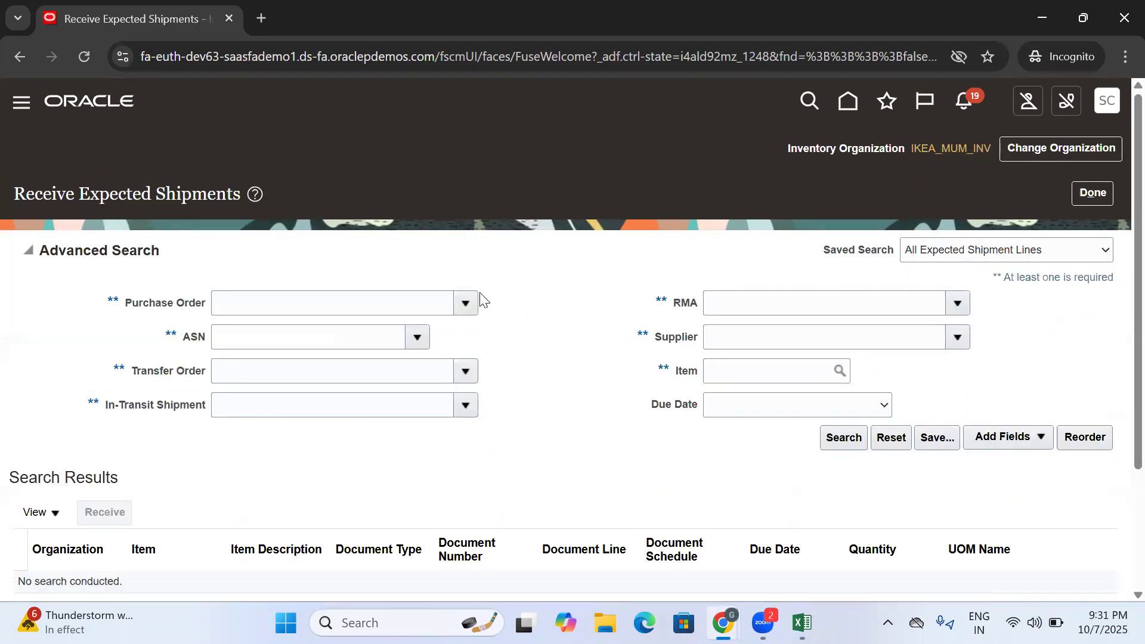
# - Open the search dialog for the In-Transit Shipment criterion
pyautogui.scroll(-3, 270, 440)
pyautogui.click(250, 242)
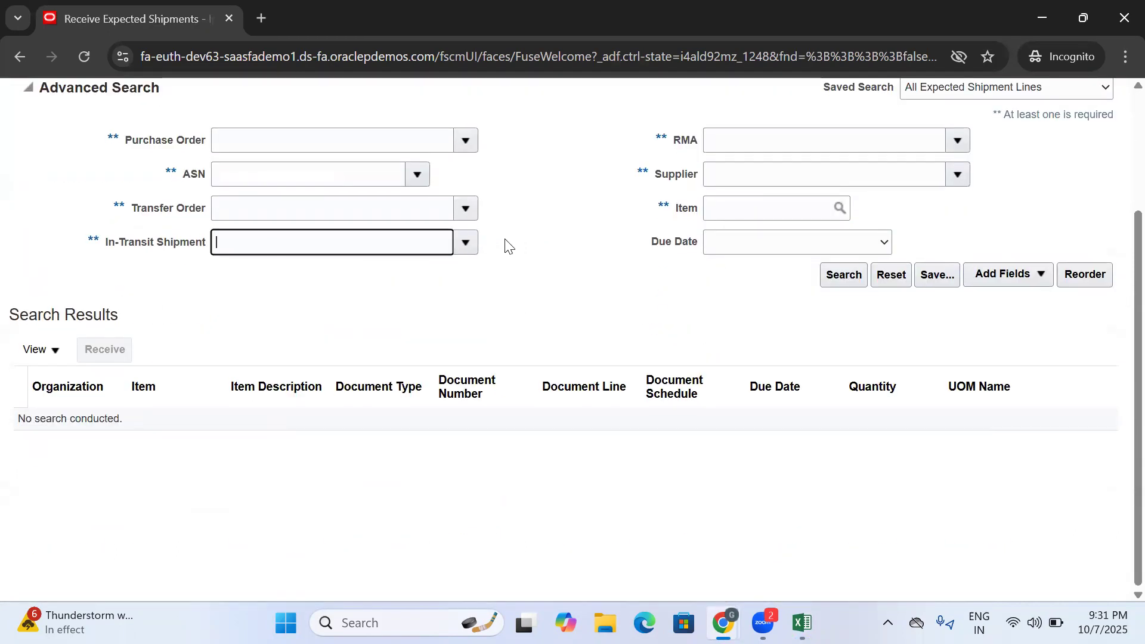
pyautogui.click(465, 242)
pyautogui.click(238, 297)
# - Switch to Excel, copy the shipment number from cell D300, and return to the shipment search in Chrome
pyautogui.click(802, 622)
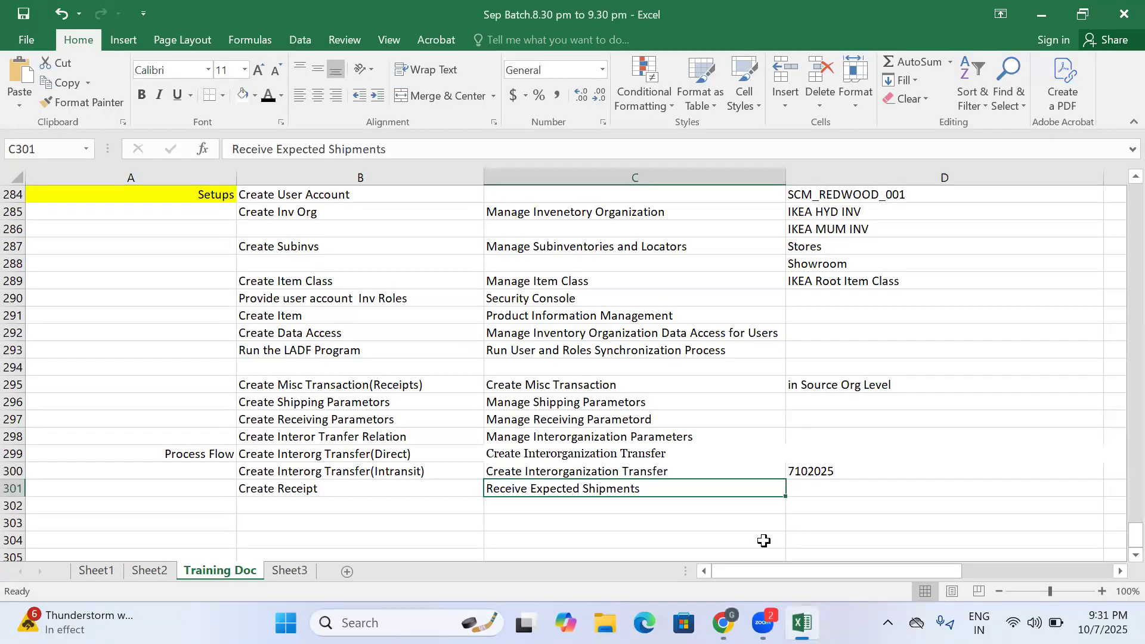
pyautogui.click(848, 470)
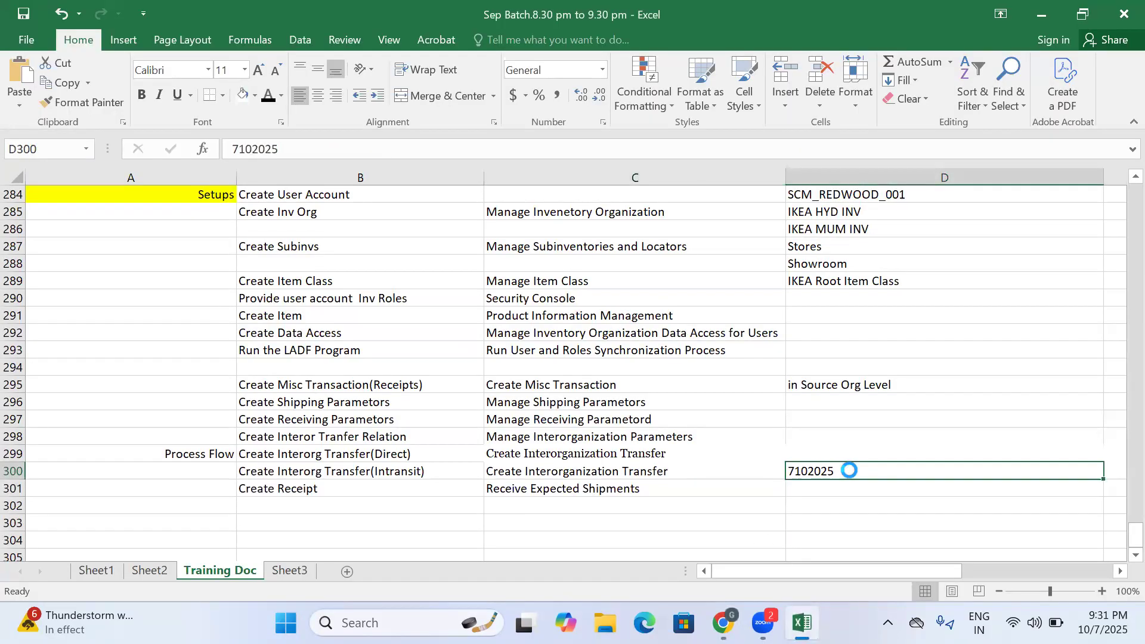
pyautogui.hotkey('ctrl', 'c')
pyautogui.moveTo(723, 623)
pyautogui.click(763, 561)
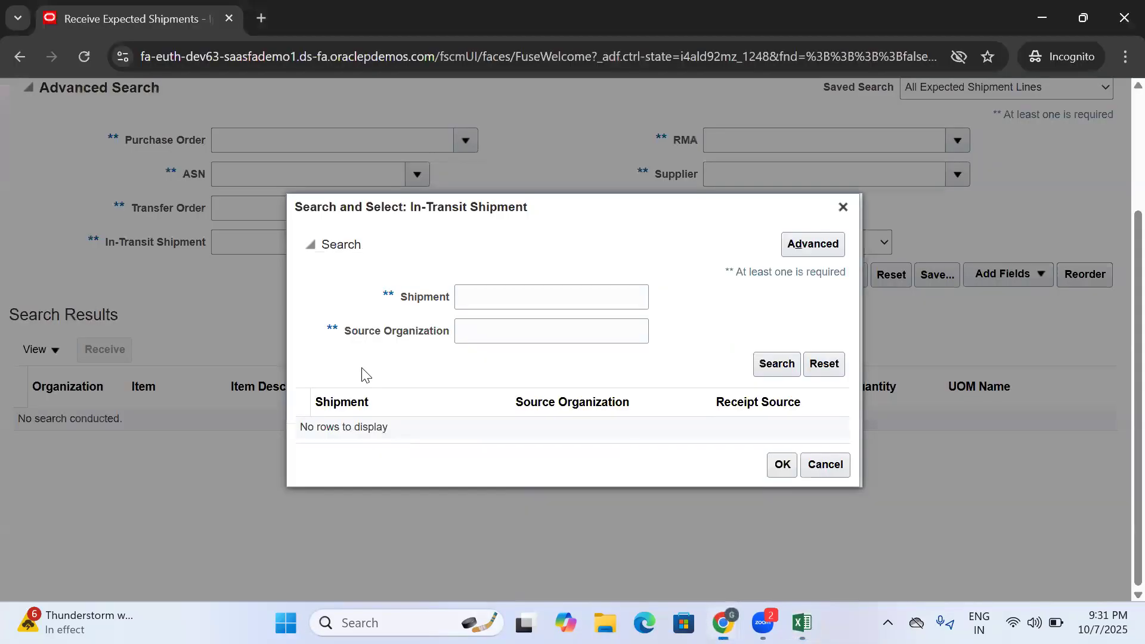
# - Find and choose the in-transit shipment by the copied shipment number, and search for its expected shipment lines
pyautogui.click(473, 299)
pyautogui.hotkey('ctrl', 'v')
pyautogui.click(777, 363)
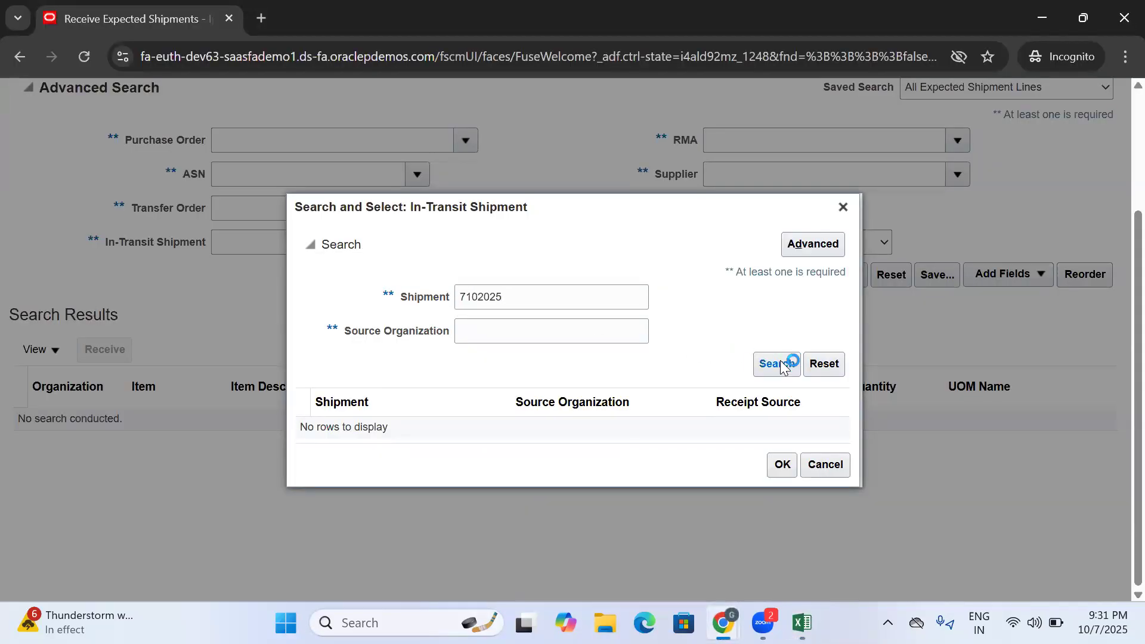
pyautogui.click(774, 470)
pyautogui.click(846, 278)
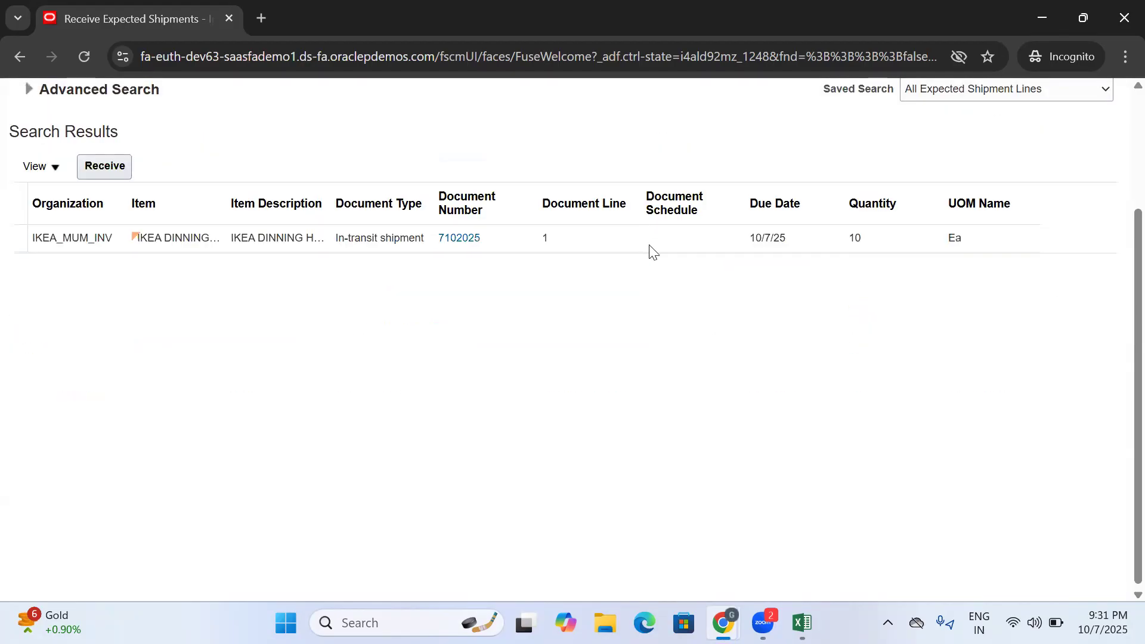
# - Select the IKEA DINNING in-transit shipment line, review its quantity, and open it for receiving
pyautogui.click(655, 245)
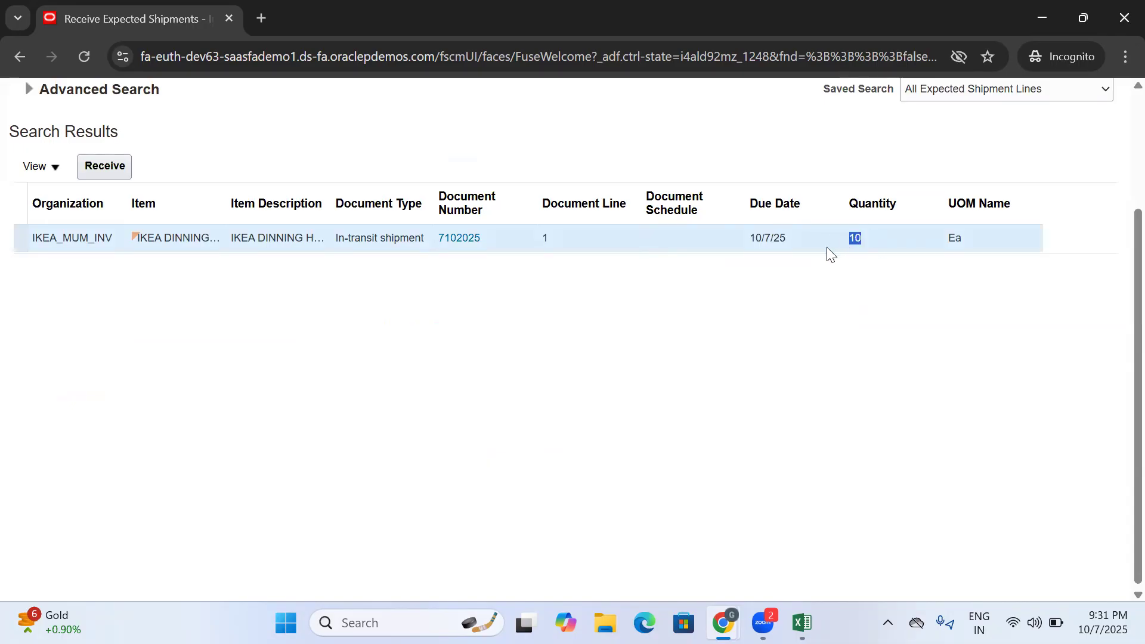
pyautogui.click(783, 312)
pyautogui.scroll(3, 782, 313)
pyautogui.click(640, 409)
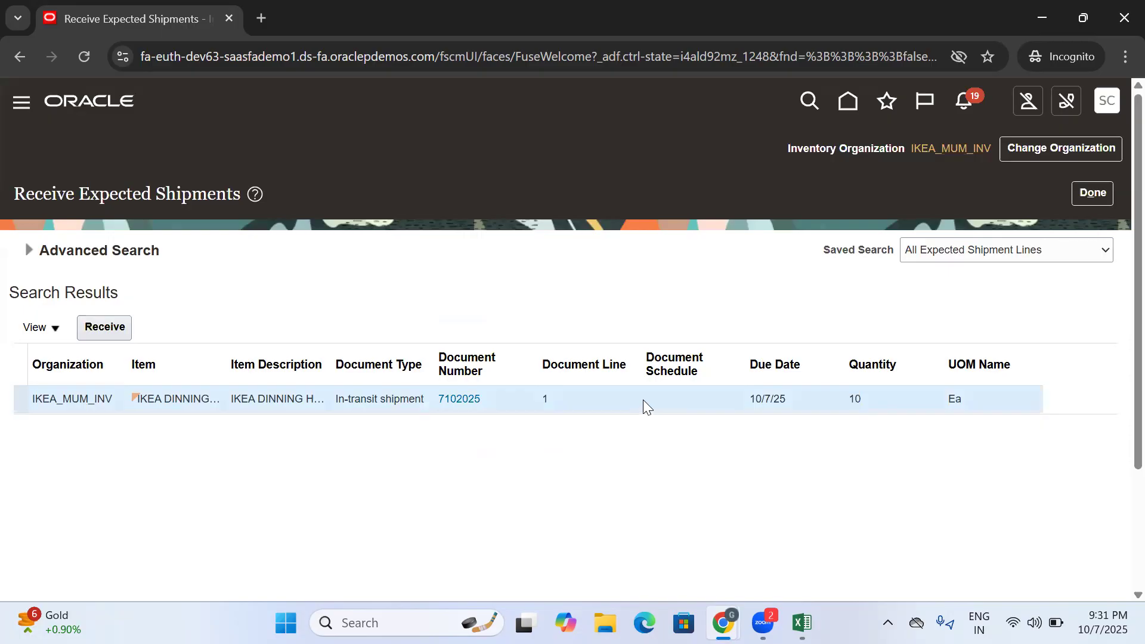
pyautogui.click(112, 333)
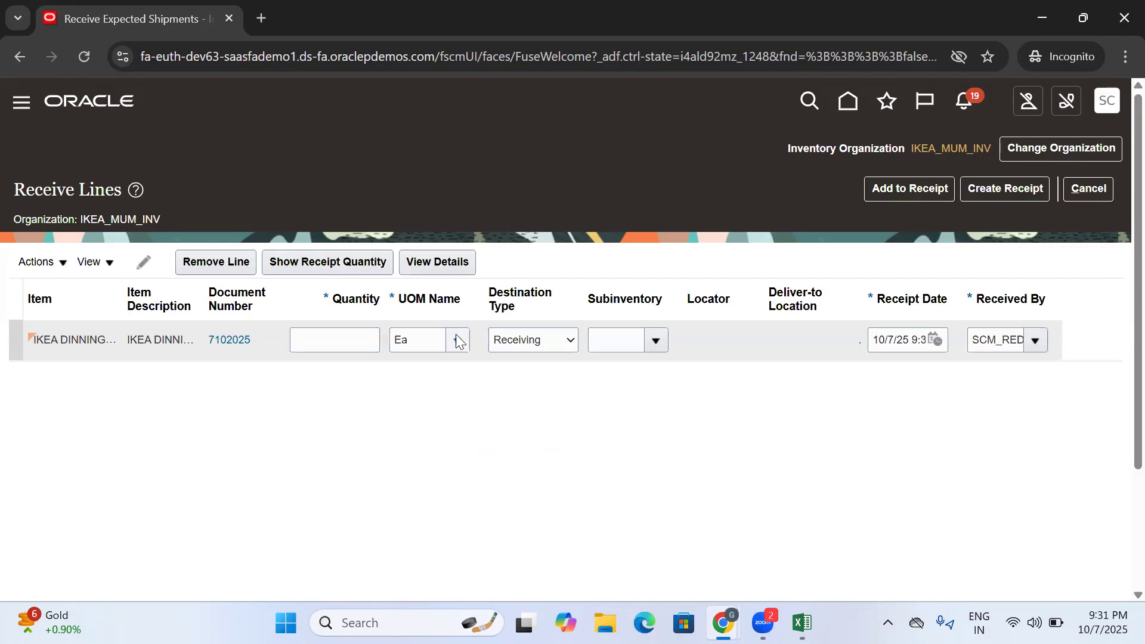
# - Set the receipt quantity of the IKEA DINNING line to 10
pyautogui.click(350, 344)
pyautogui.write('10')
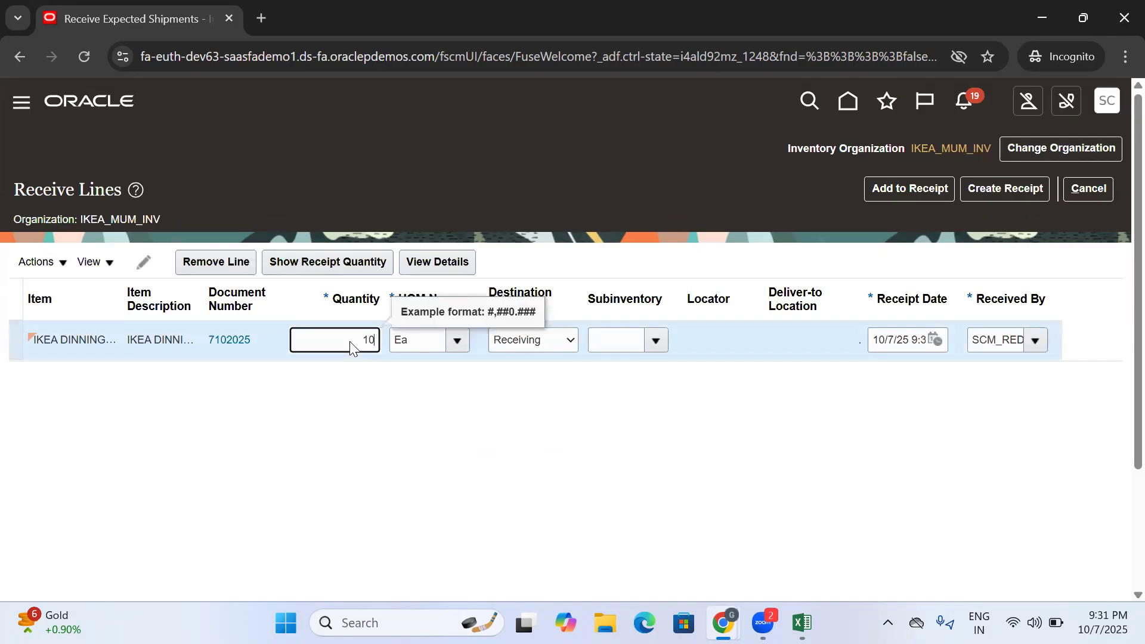
pyautogui.click(512, 431)
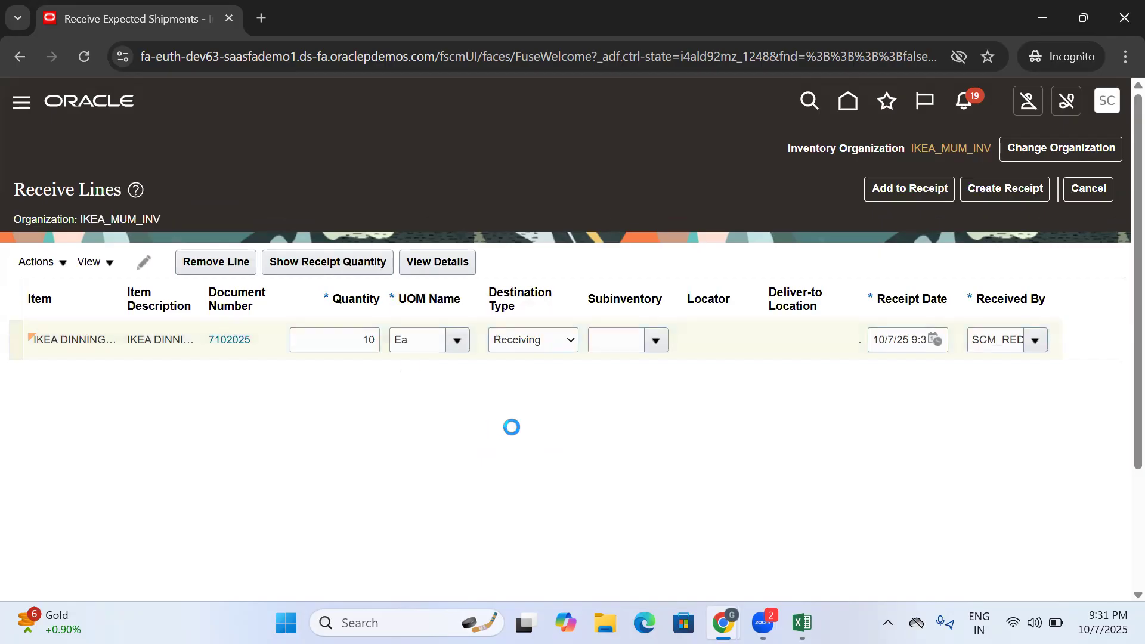
# - Keep Receiving as the line's destination type, leave the subinventory blank, and create the receipt
pyautogui.click(530, 341)
pyautogui.click(530, 341)
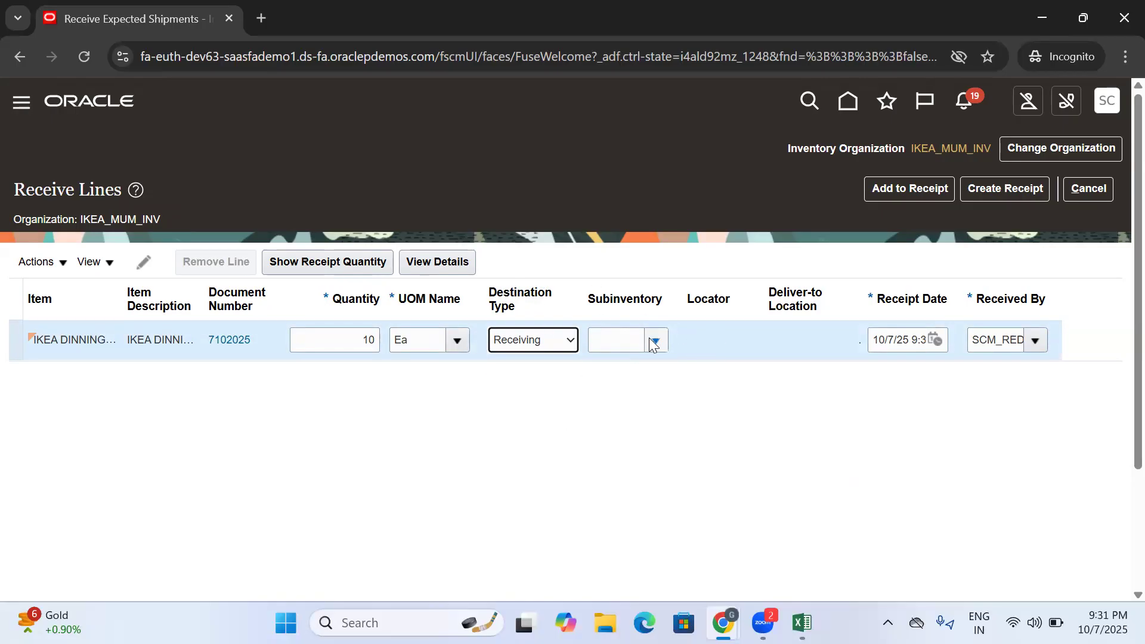
pyautogui.click(652, 339)
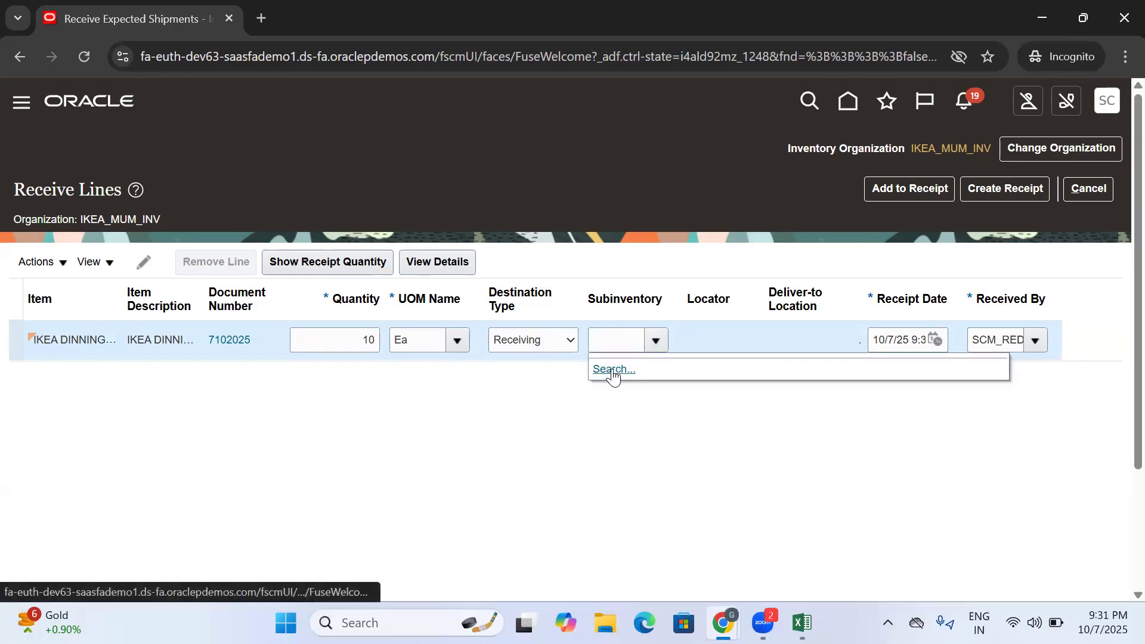
pyautogui.click(535, 409)
pyautogui.click(1026, 188)
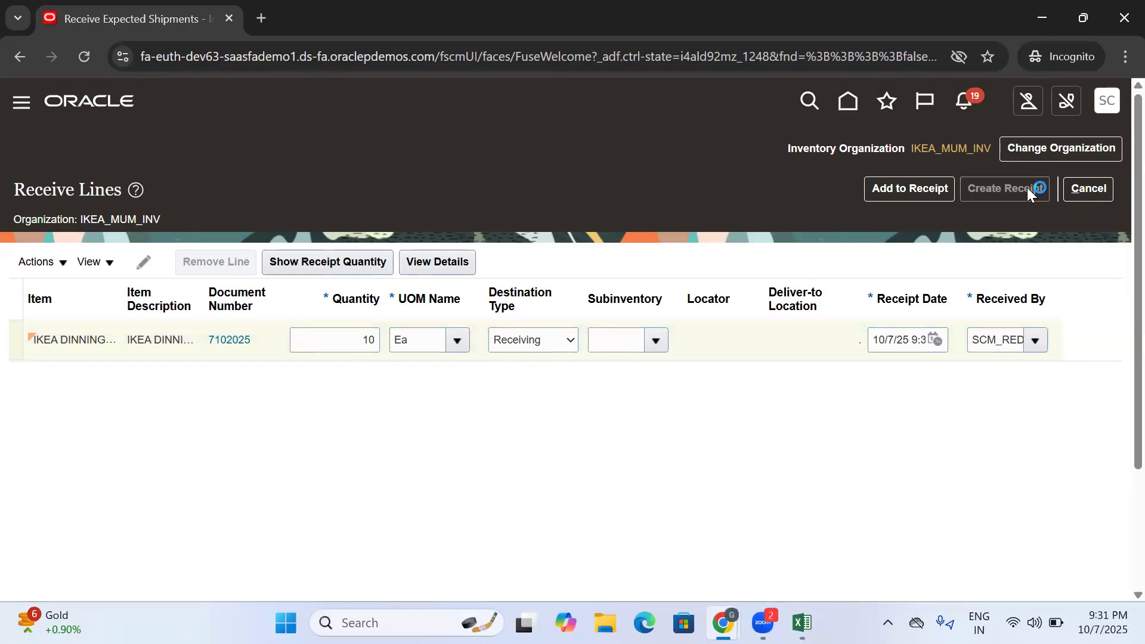
# - Enter MUM-07 as the receipt number and copy it into the Excel training document beside Receive Expected Shipments
pyautogui.click(374, 301)
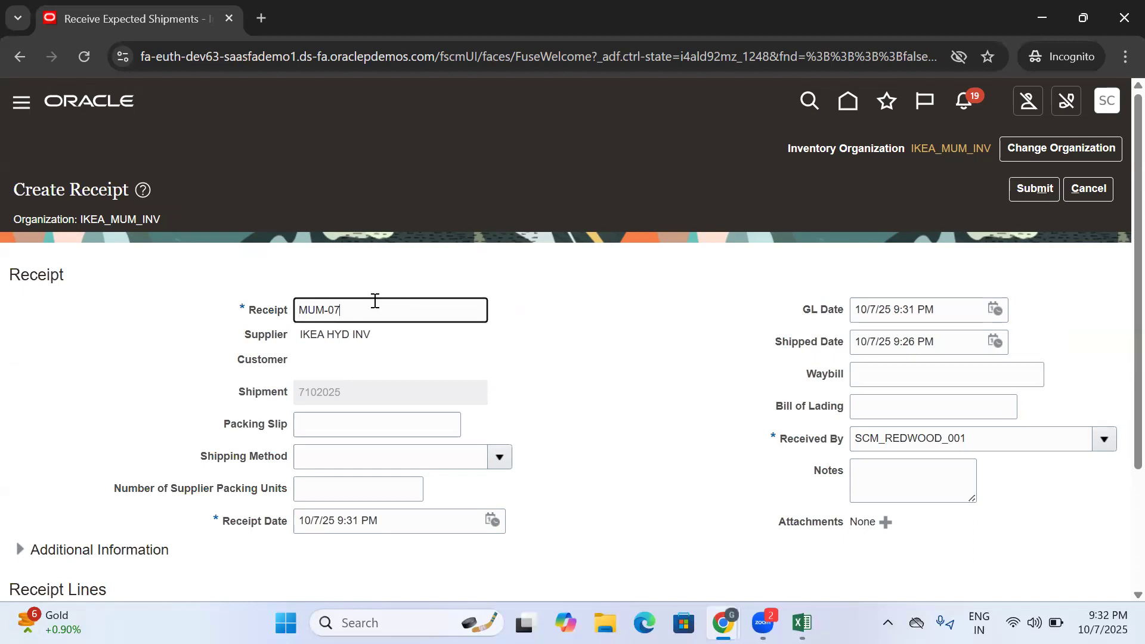
pyautogui.write('MUM-07')
pyautogui.hotkey('ctrl', 'a')
pyautogui.click(802, 623)
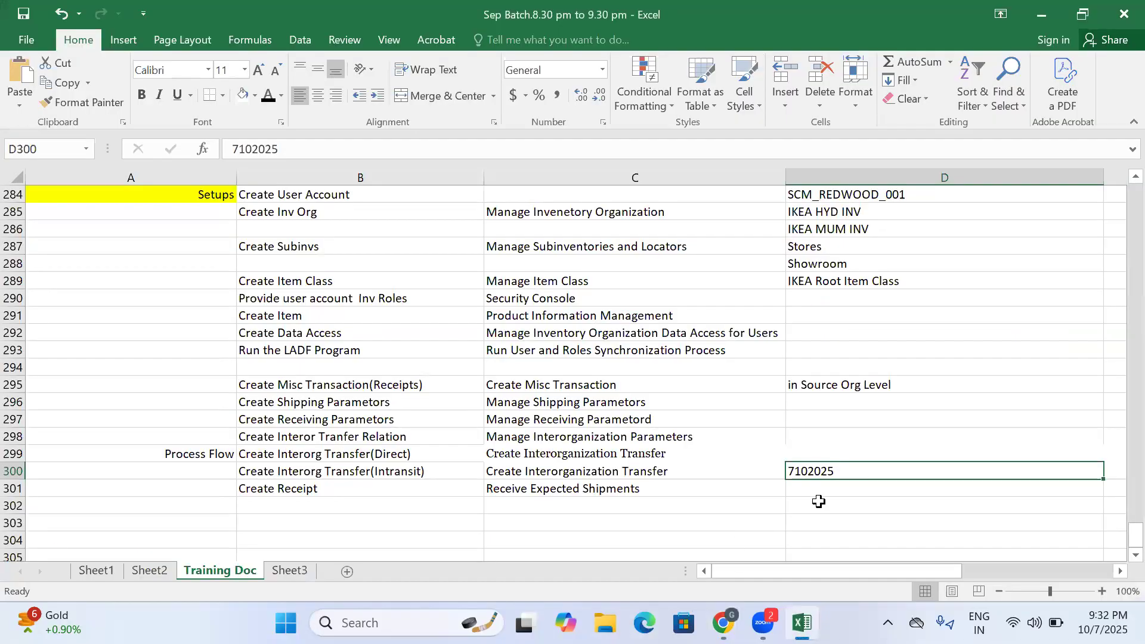
pyautogui.click(817, 503)
pyautogui.click(812, 485)
pyautogui.hotkey('ctrl', 'v')
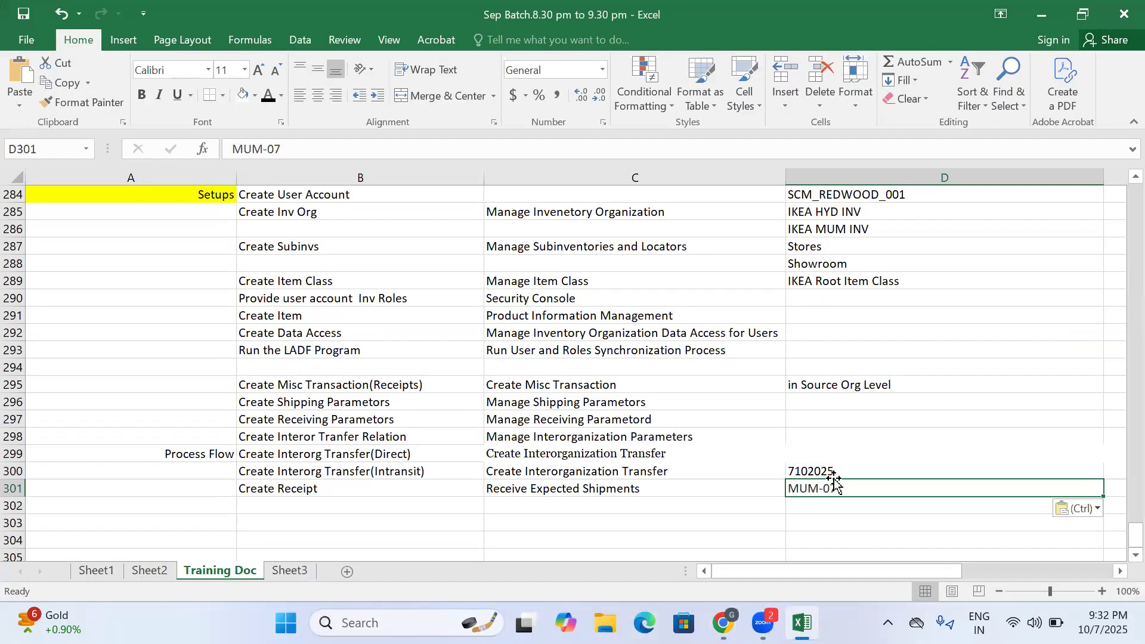
# - Return to the browser, submit receipt MUM-07 with its IKEA DINNING line, and finish receiving expected shipments
pyautogui.click(1056, 13)
pyautogui.moveTo(357, 309); pyautogui.dragTo(255, 325)
pyautogui.click(350, 313)
pyautogui.moveTo(350, 312); pyautogui.dragTo(273, 323)
pyautogui.scroll(-3, 382, 340)
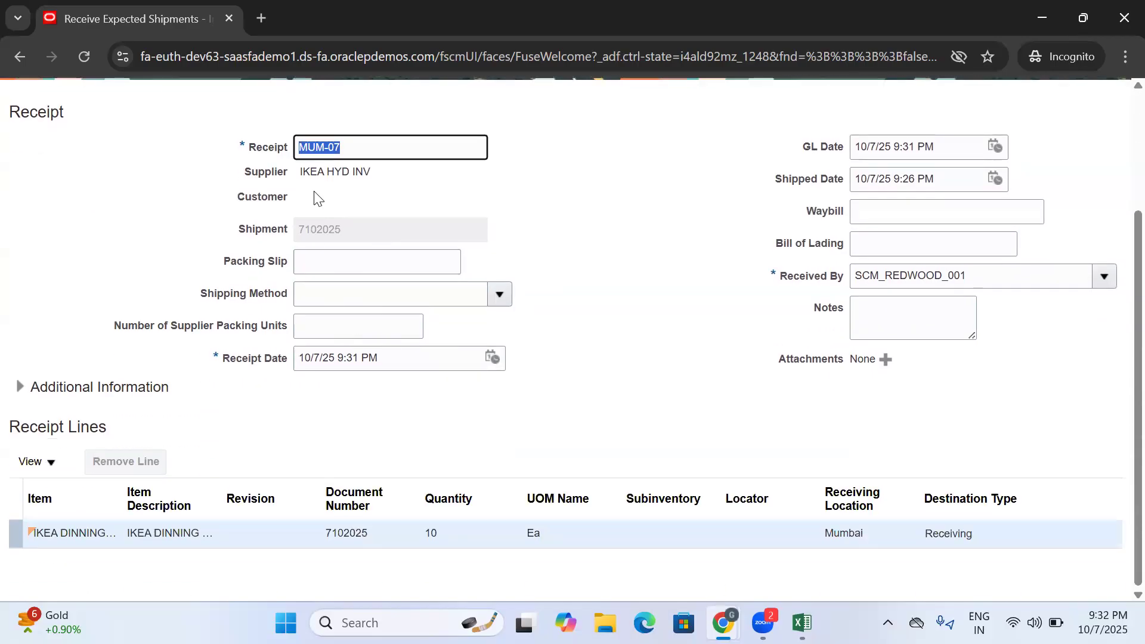
pyautogui.scroll(3, 821, 413)
pyautogui.click(1021, 193)
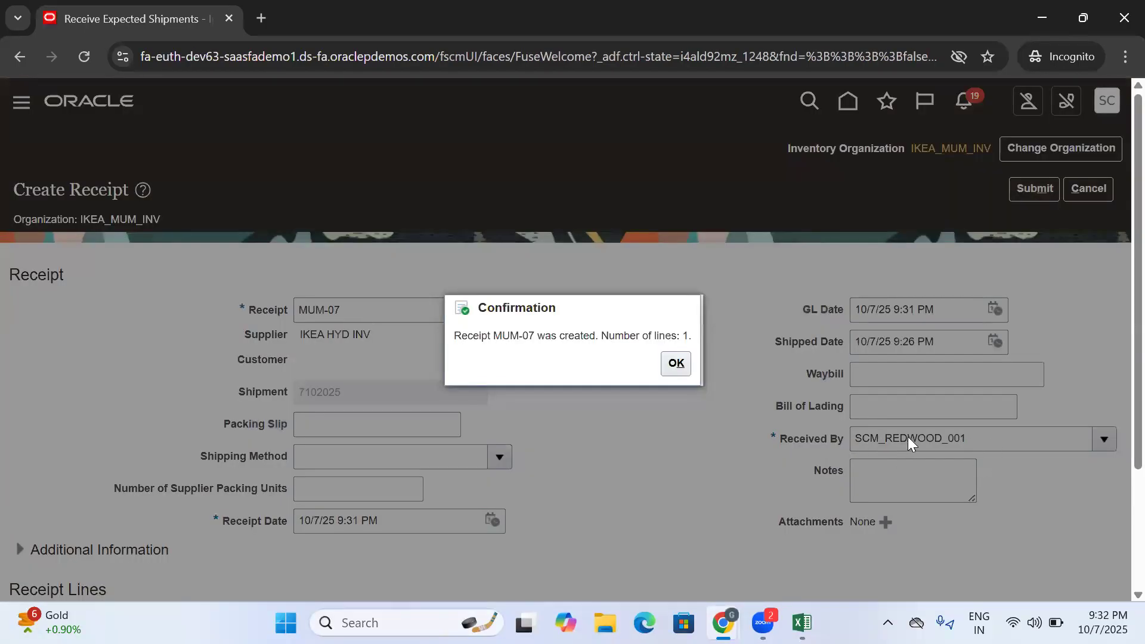
pyautogui.click(675, 363)
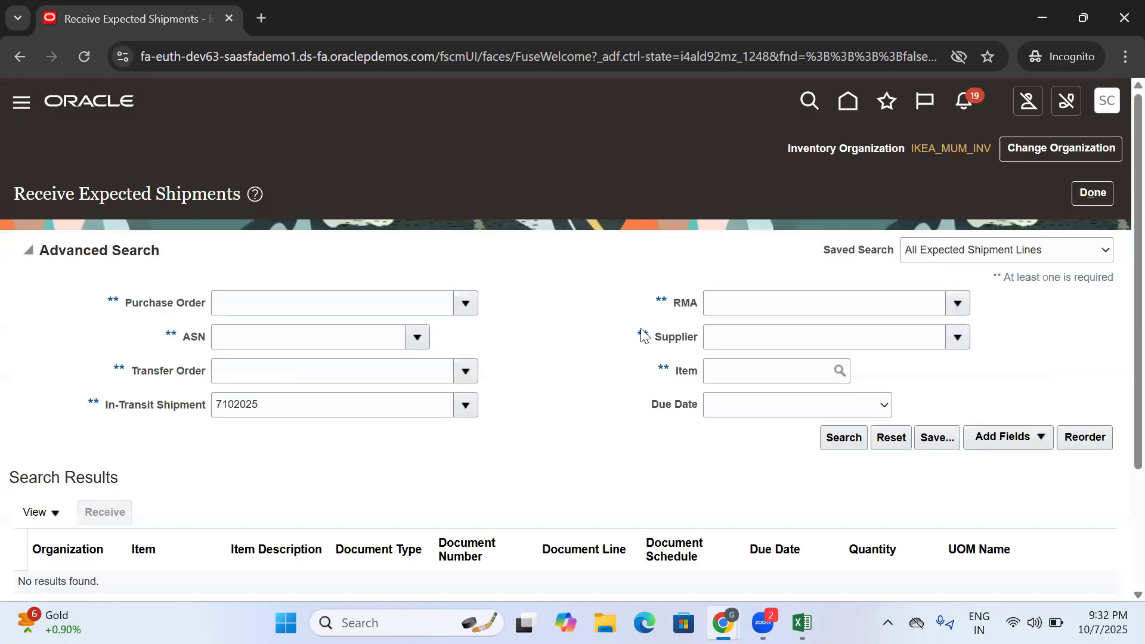
pyautogui.click(1091, 193)
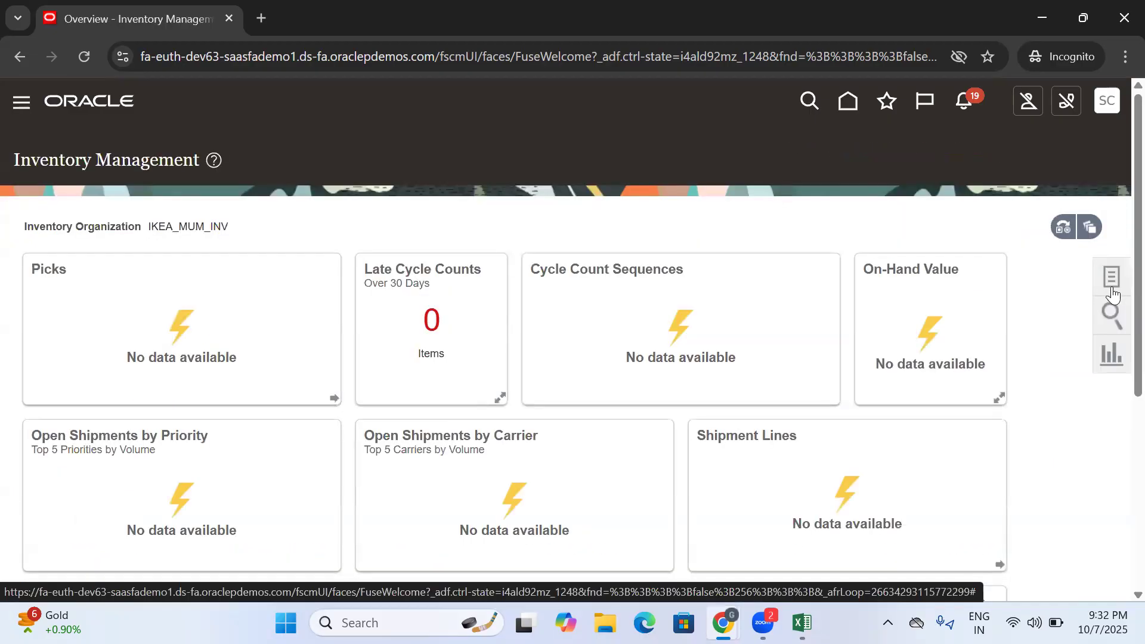
# - Search item quantities in IKEA_MUM_INV by item, using Ikea as the search text
pyautogui.click(1107, 285)
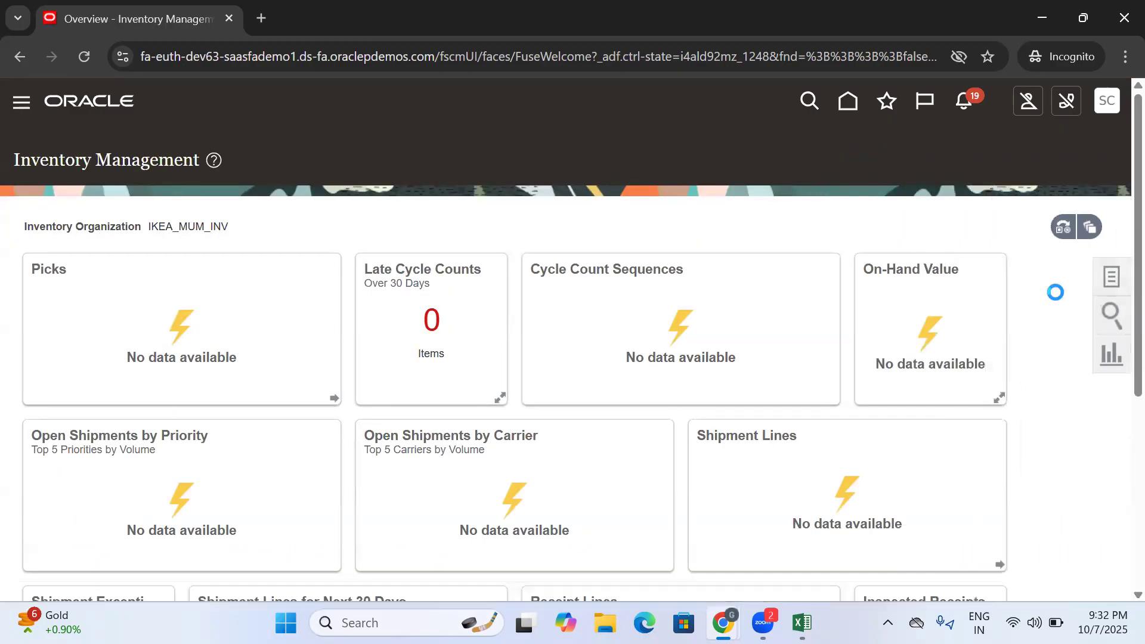
pyautogui.click(1112, 317)
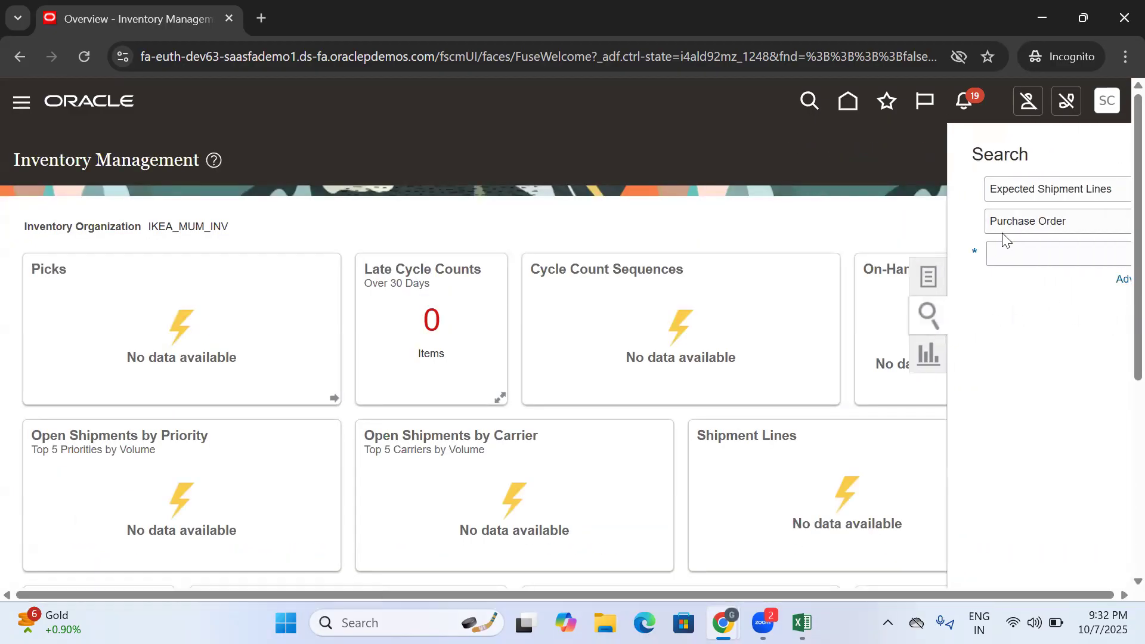
pyautogui.click(1045, 190)
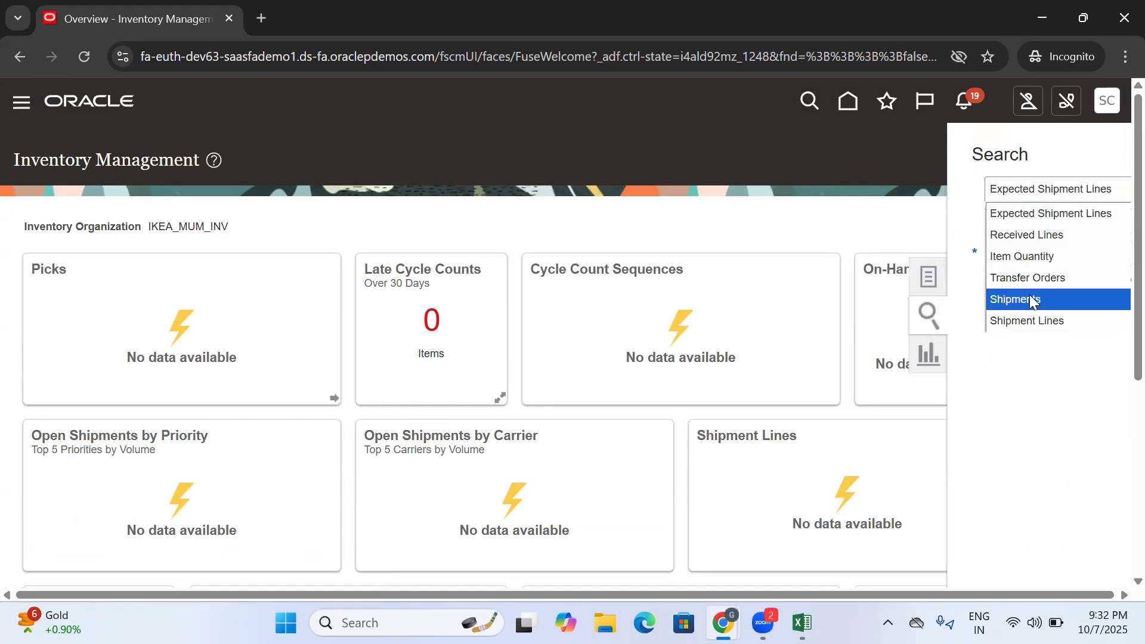
pyautogui.click(1030, 257)
pyautogui.click(1035, 221)
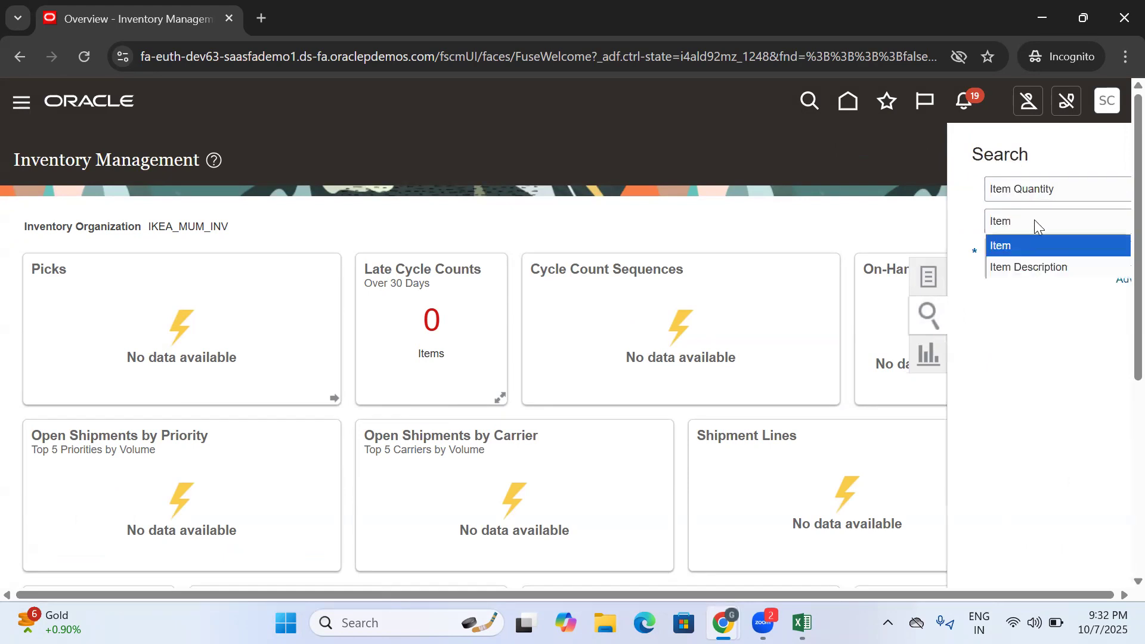
pyautogui.click(1022, 225)
pyautogui.click(1023, 257)
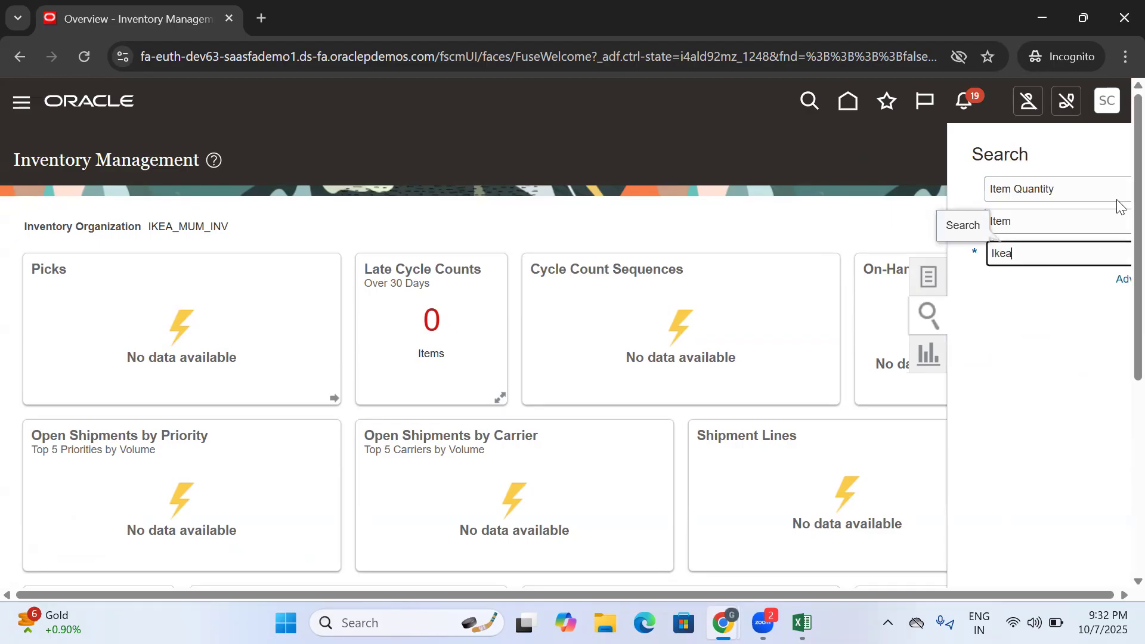
pyautogui.scroll(-3, 1116, 245)
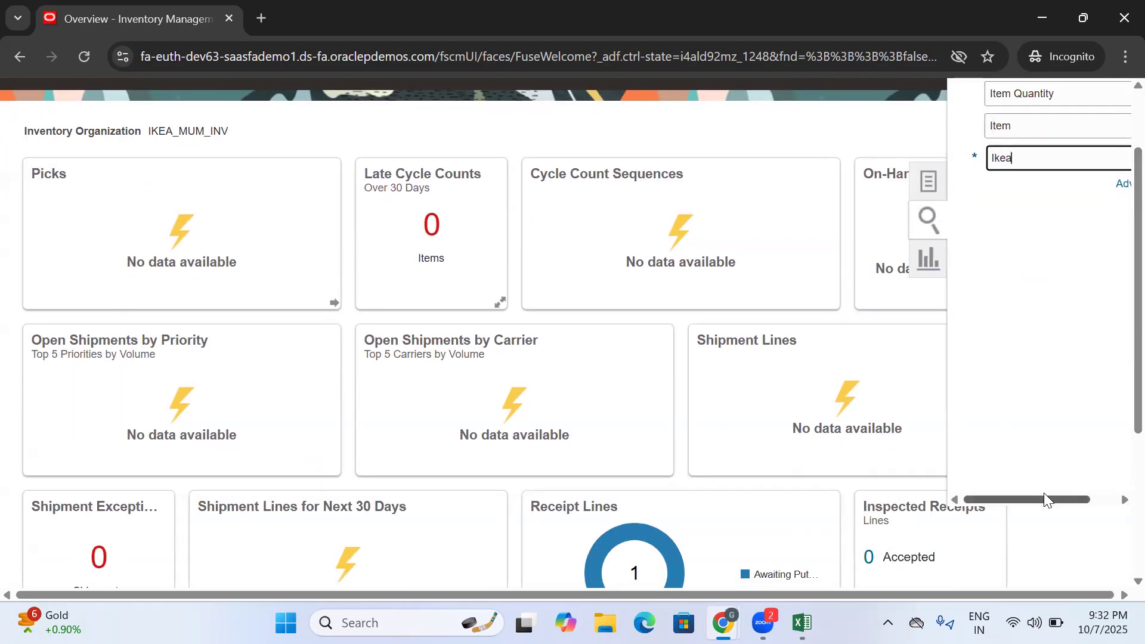
pyautogui.moveTo(1043, 493); pyautogui.dragTo(1073, 498)
pyautogui.click(1114, 158)
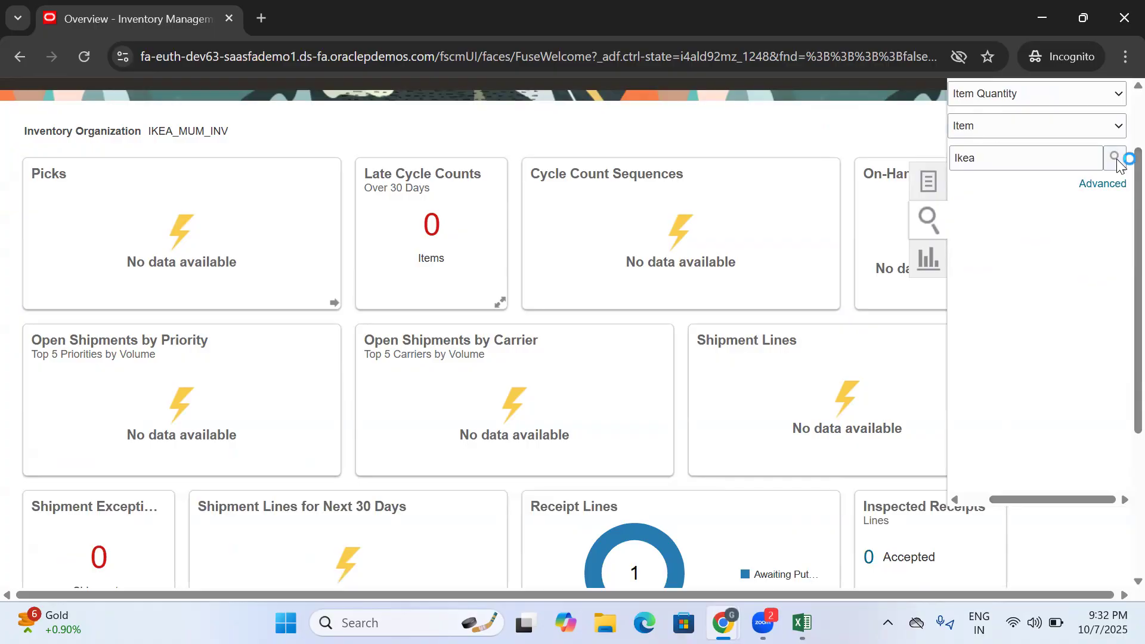
# - Choose the item IKEA DINNING HÄGERNÄS, include receiving and inbound quantities, and search its quantities in IKEA_MUM_INV
pyautogui.click(201, 303)
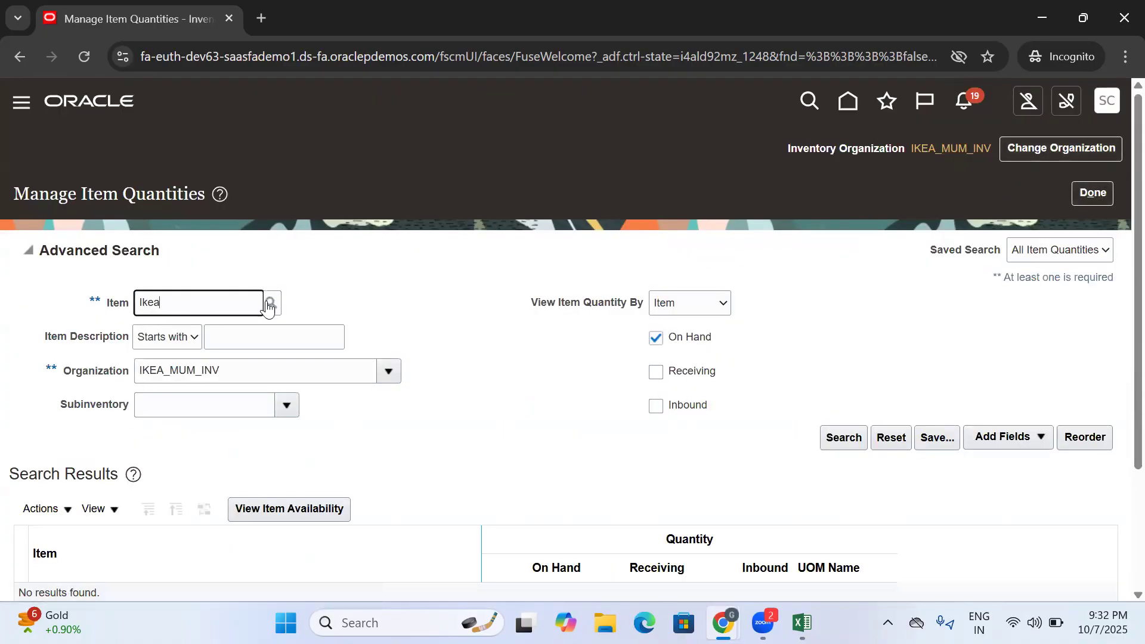
pyautogui.click(269, 303)
pyautogui.click(531, 388)
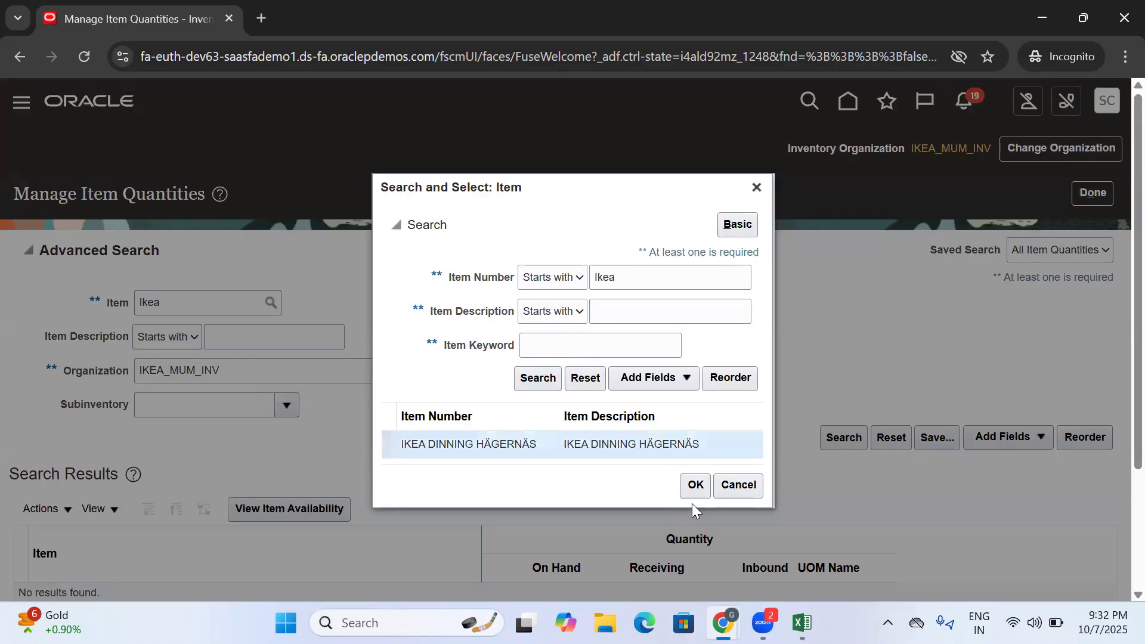
pyautogui.click(693, 486)
pyautogui.click(656, 372)
pyautogui.click(656, 406)
pyautogui.click(829, 440)
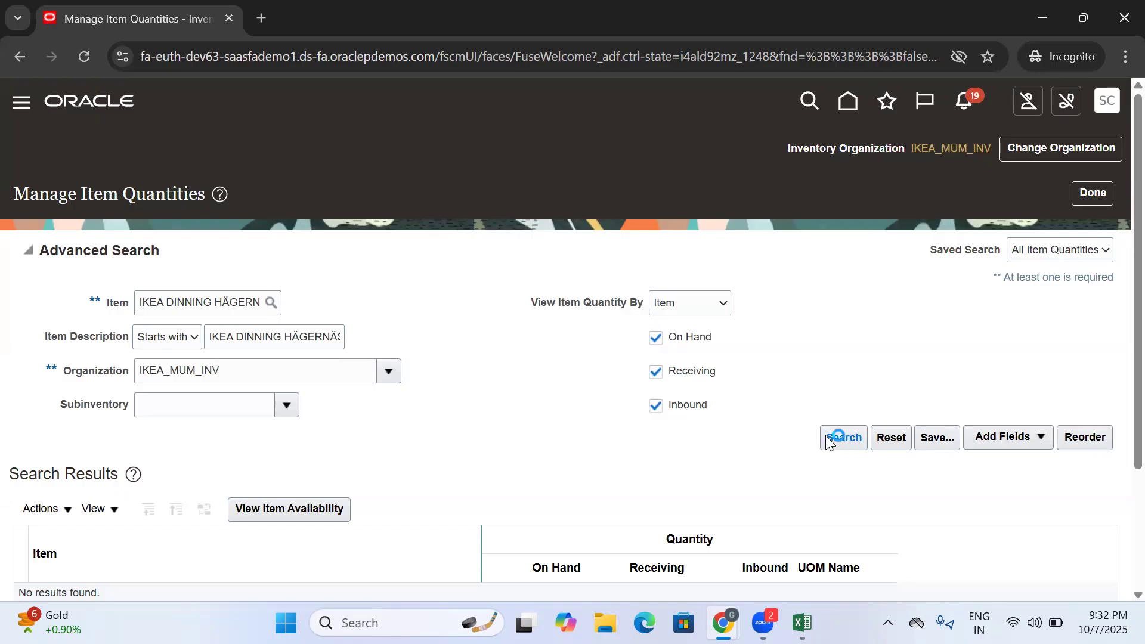
# - Examine the on-hand, receiving and inbound quantities of IKEA DINNING HÄGERNÄS, and close the item quantities page
pyautogui.scroll(-3, 739, 422)
pyautogui.click(770, 259)
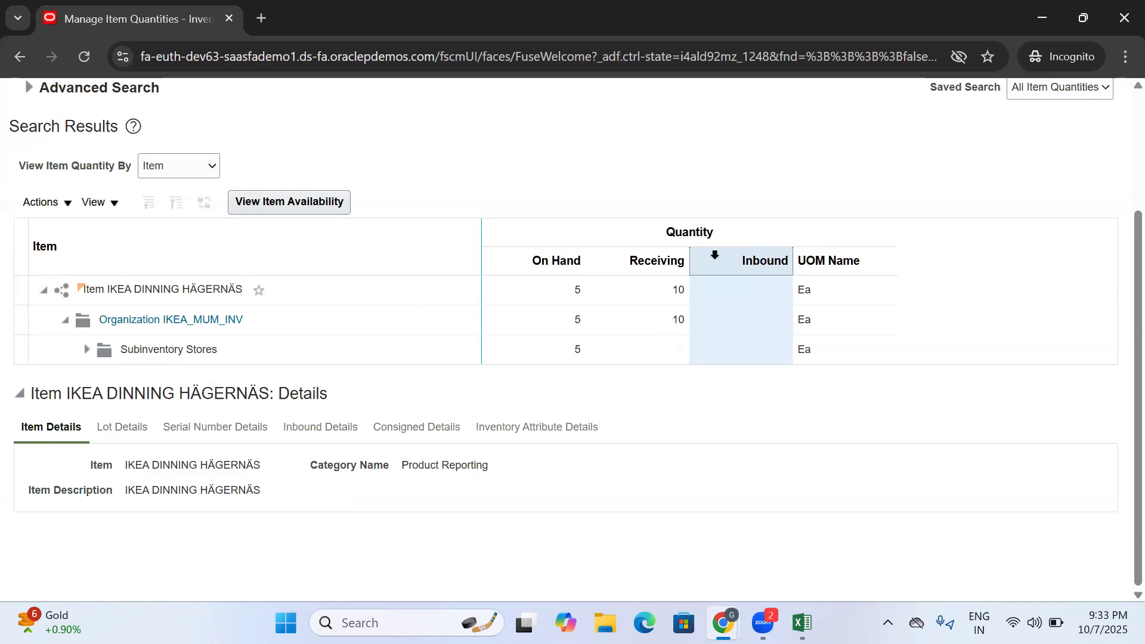
pyautogui.click(640, 261)
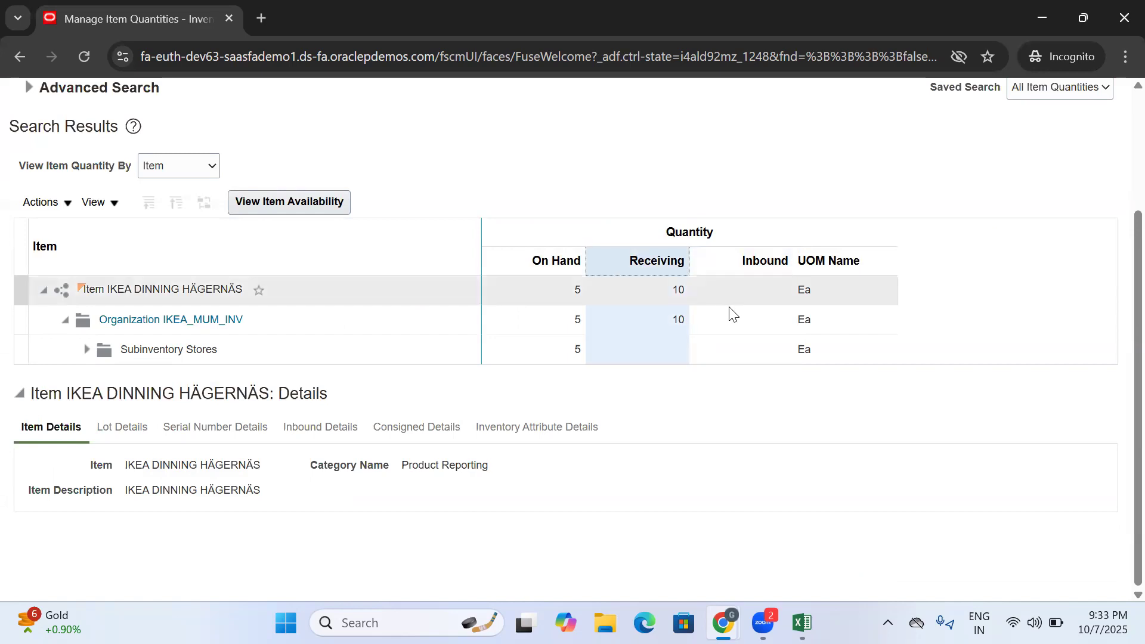
pyautogui.click(681, 289)
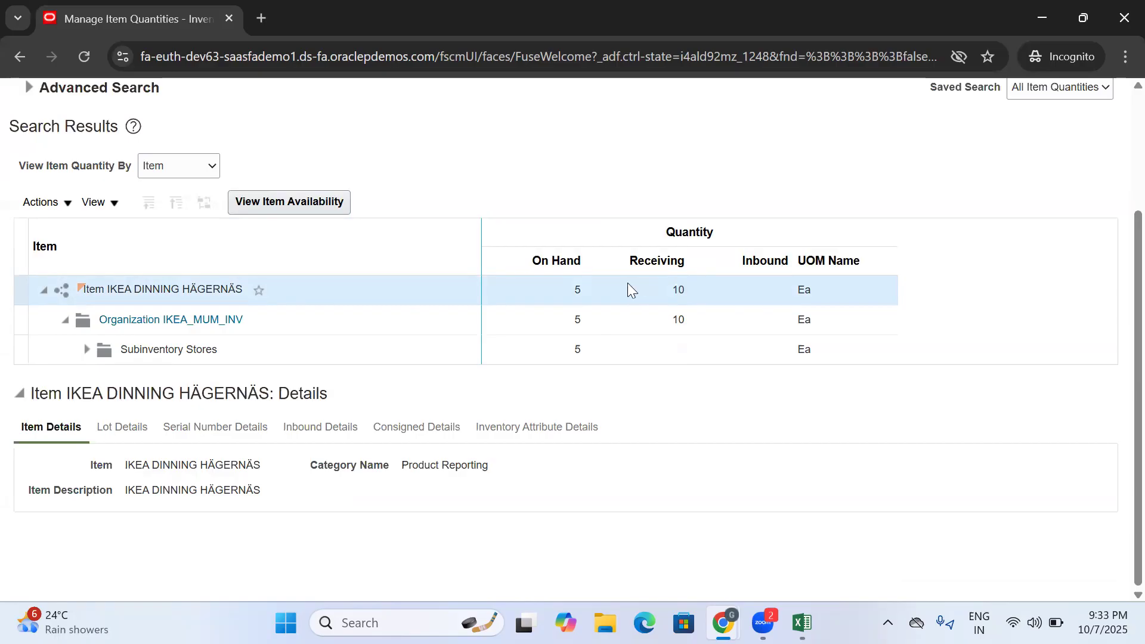
pyautogui.doubleClick(677, 291)
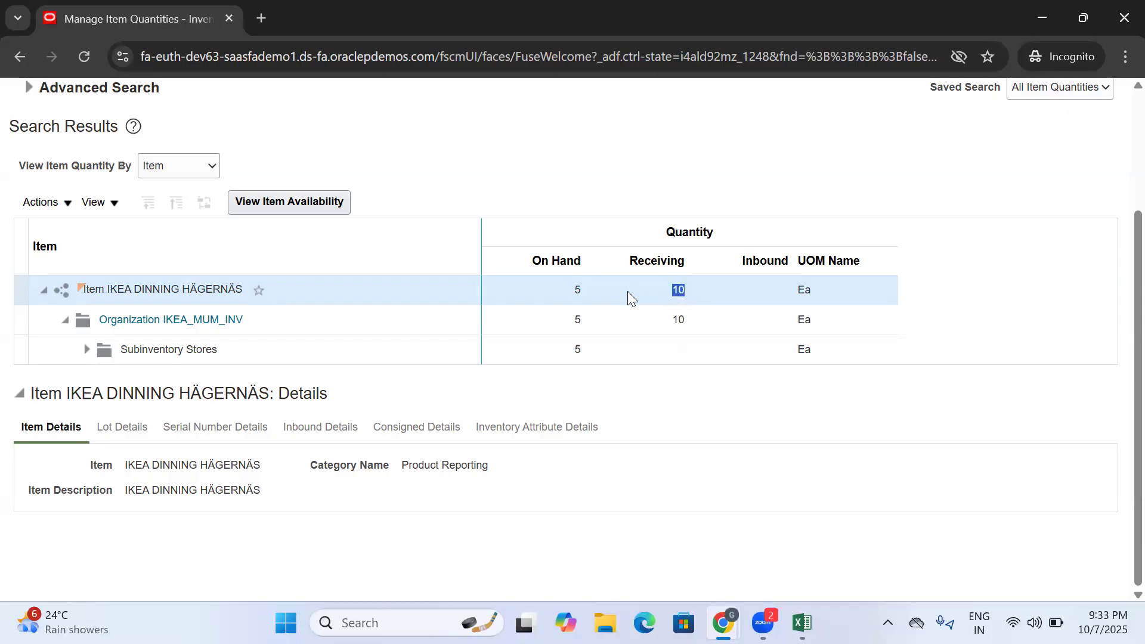
pyautogui.click(576, 286)
pyautogui.scroll(3, 716, 254)
pyautogui.click(1090, 192)
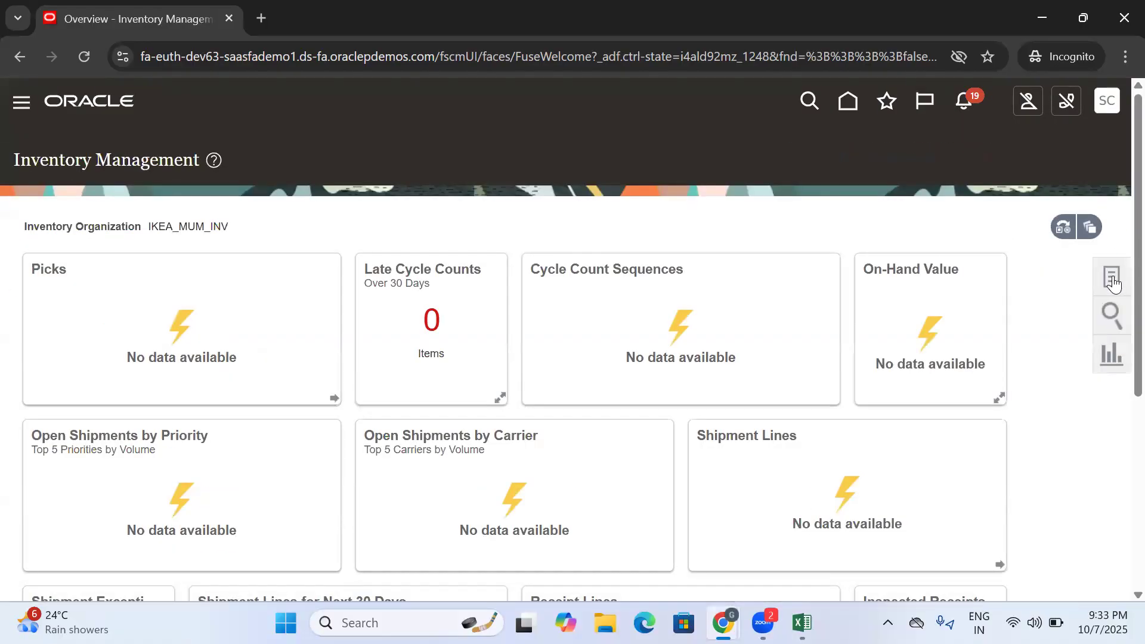
# - Copy the Put Away Receipts task name into cell C302 of the Excel training document as plain text without the link
pyautogui.click(1112, 280)
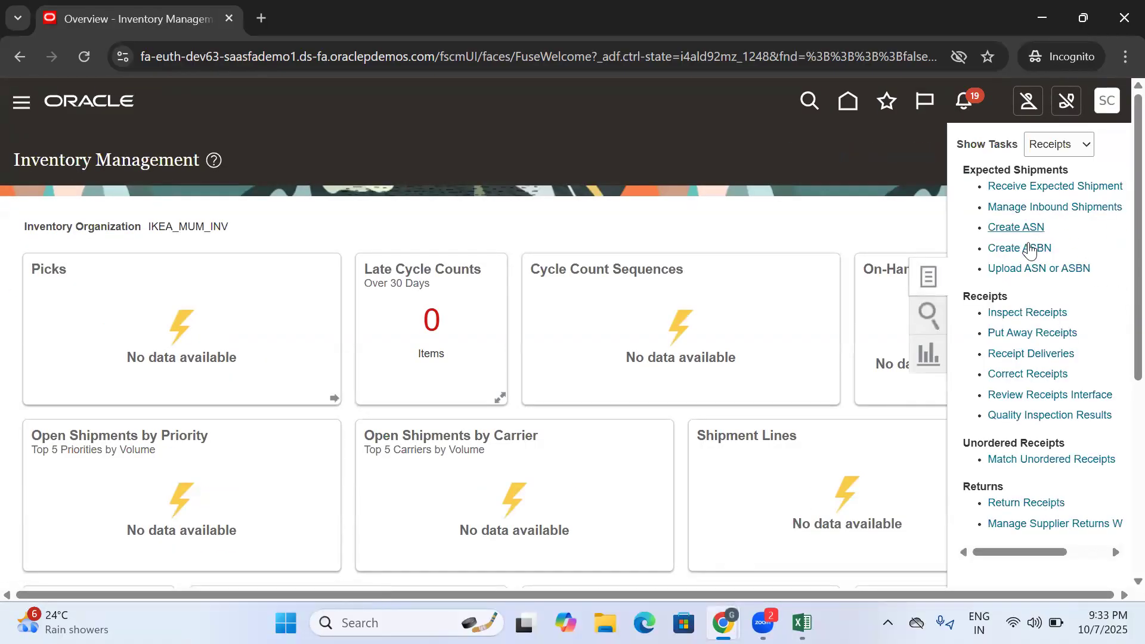
pyautogui.moveTo(1091, 334); pyautogui.dragTo(988, 333)
pyautogui.hotkey('ctrl', 'c')
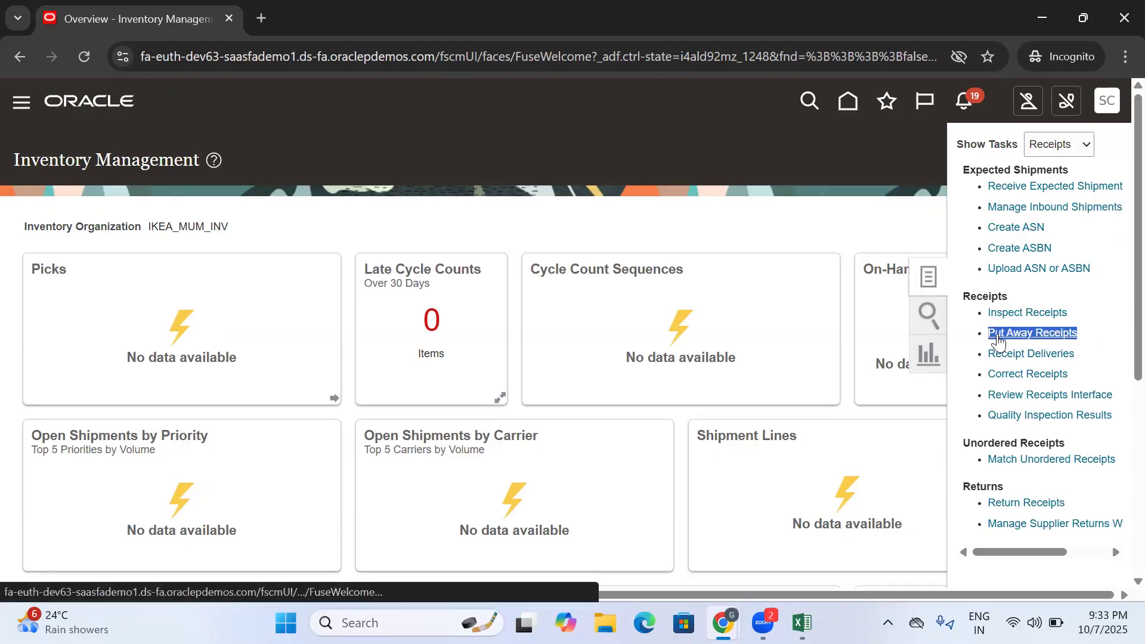
pyautogui.click(802, 622)
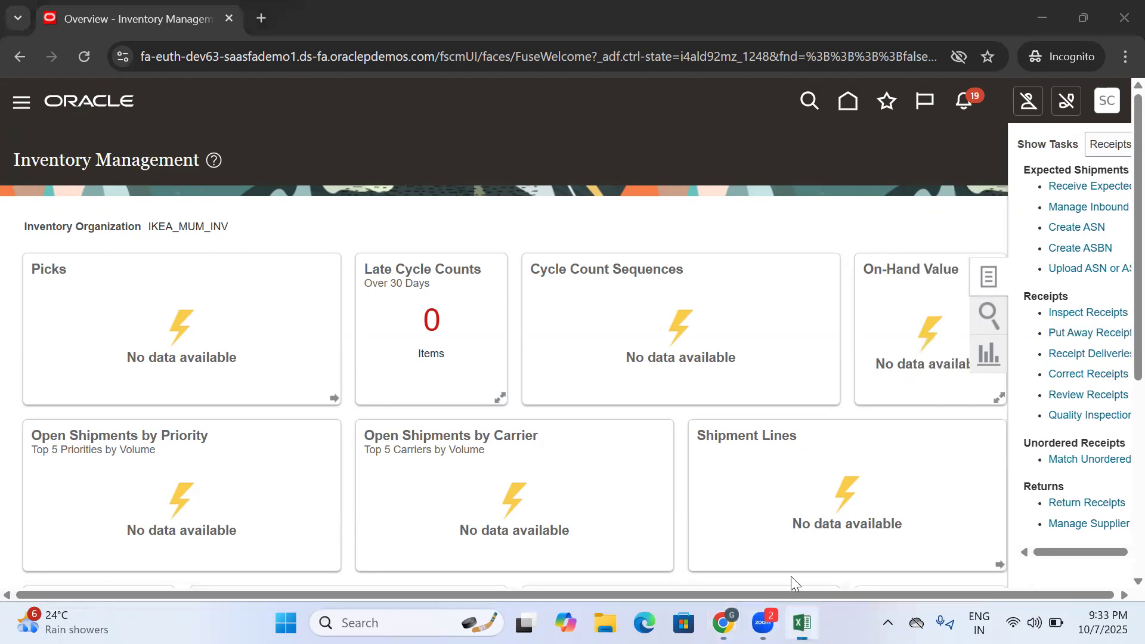
pyautogui.click(542, 501)
pyautogui.hotkey('ctrl', 'v')
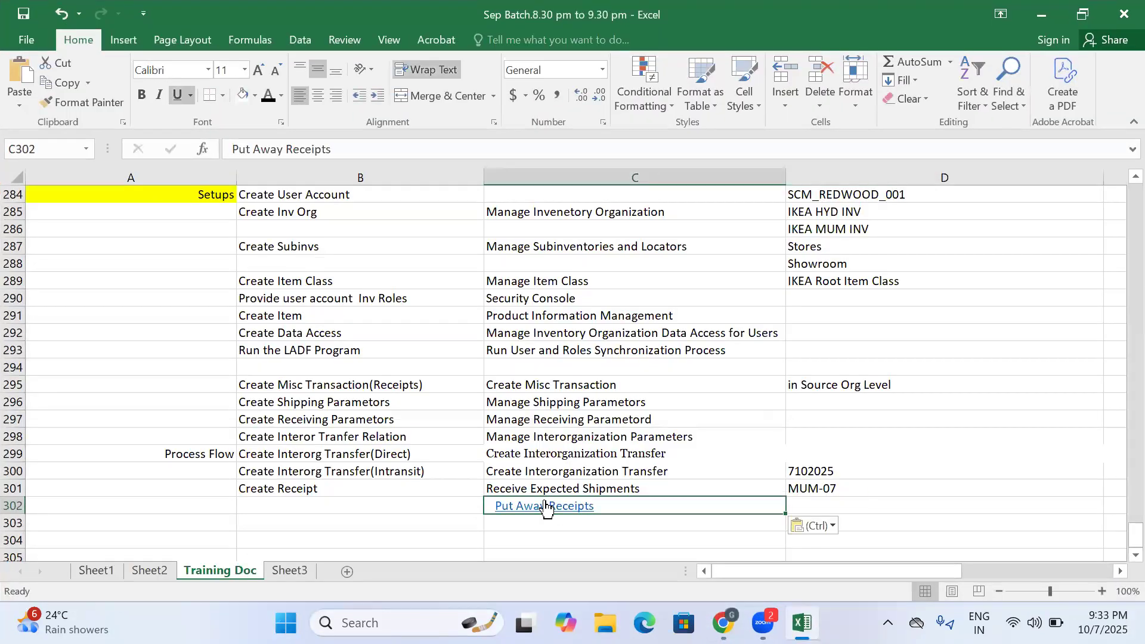
pyautogui.rightClick(546, 507)
pyautogui.click(593, 493)
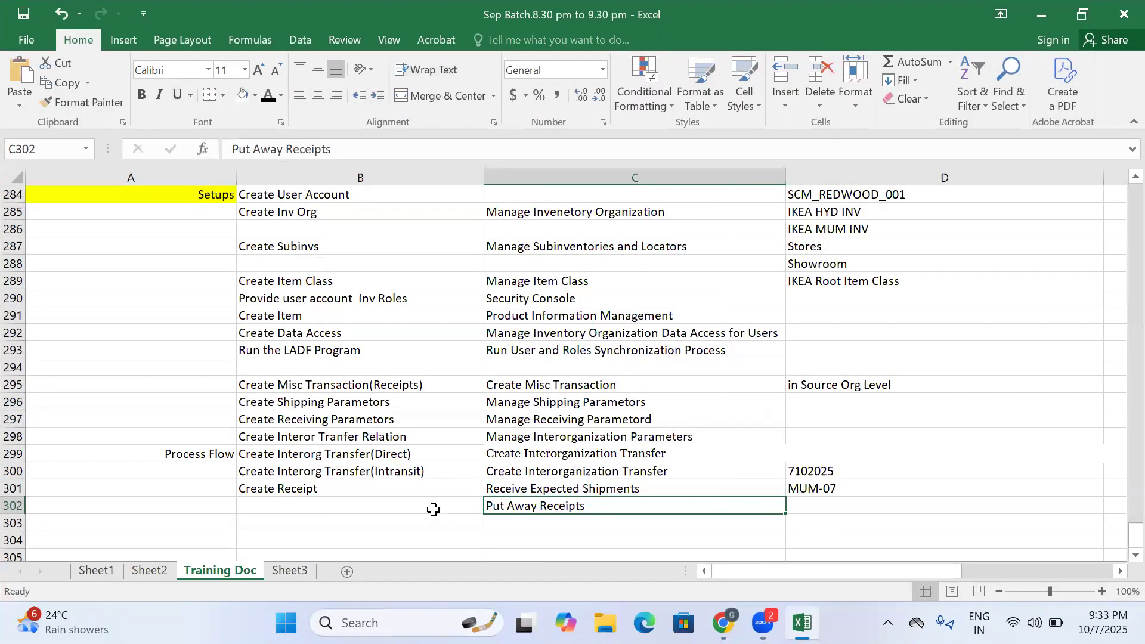
pyautogui.click(434, 506)
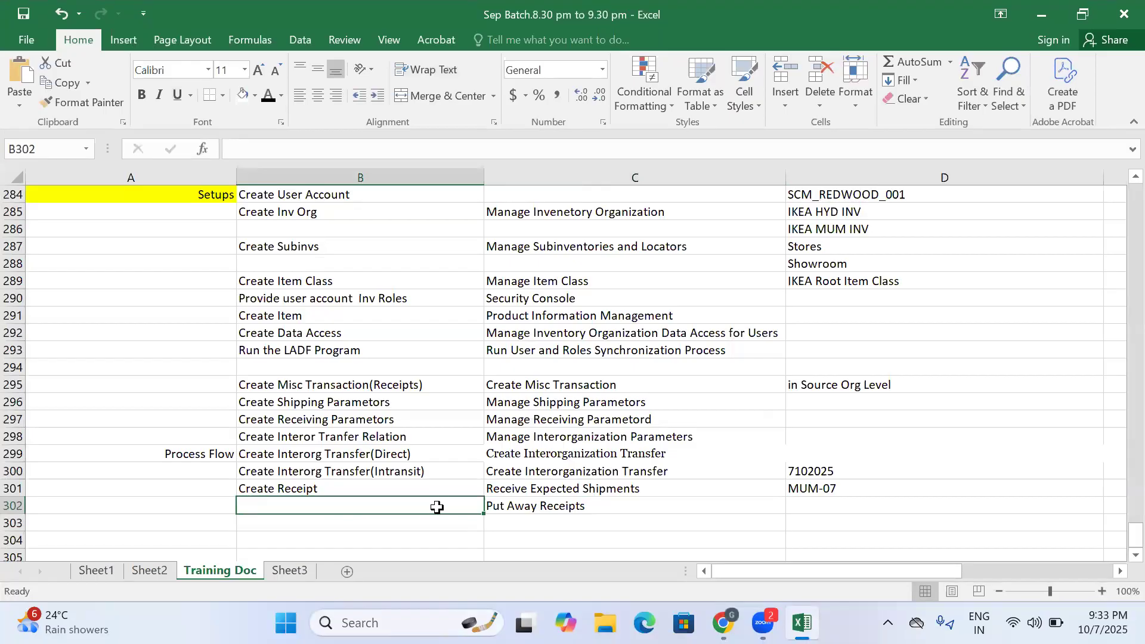
# - Switch back to the Oracle browser window and open the Put Away Receipts task for IKEA_MUM_INV
pyautogui.moveTo(723, 622)
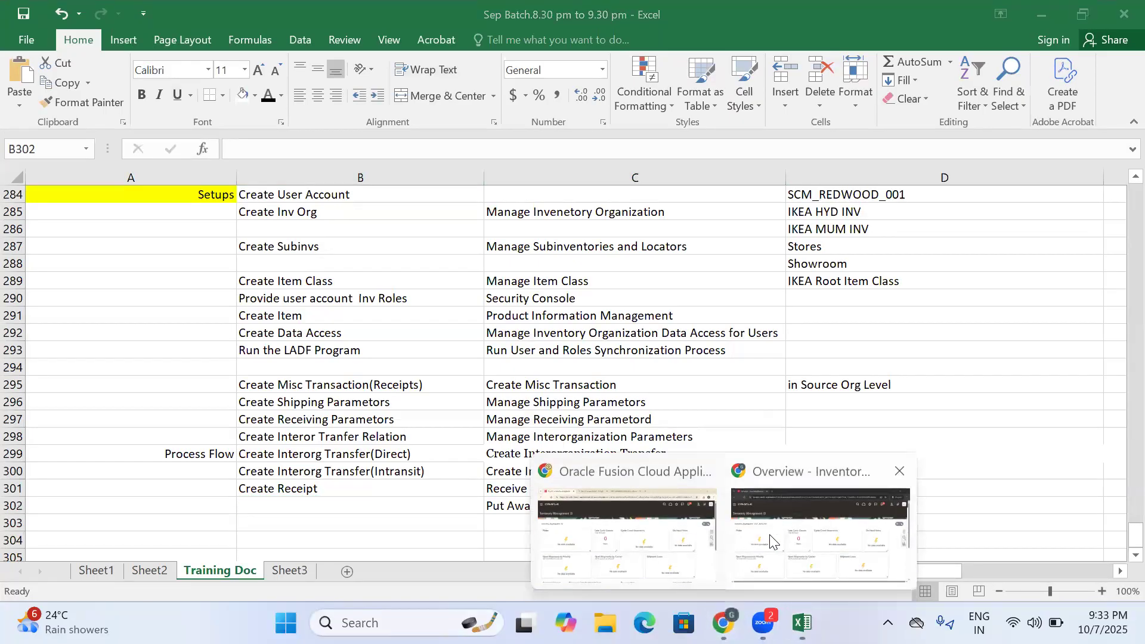
pyautogui.click(772, 540)
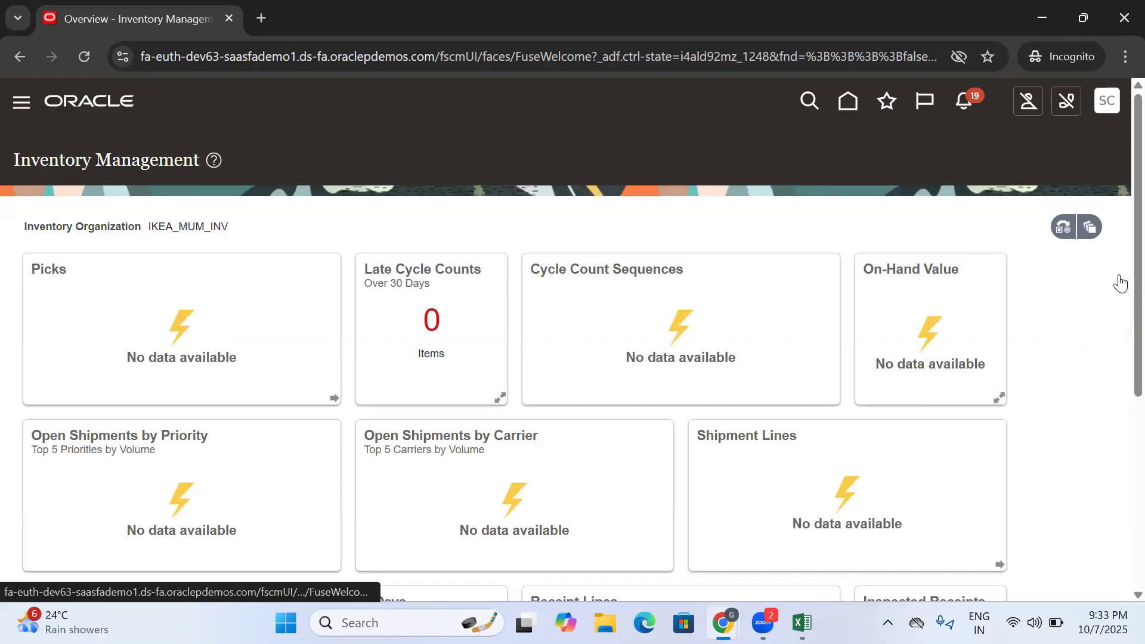
pyautogui.click(1112, 278)
pyautogui.click(1040, 336)
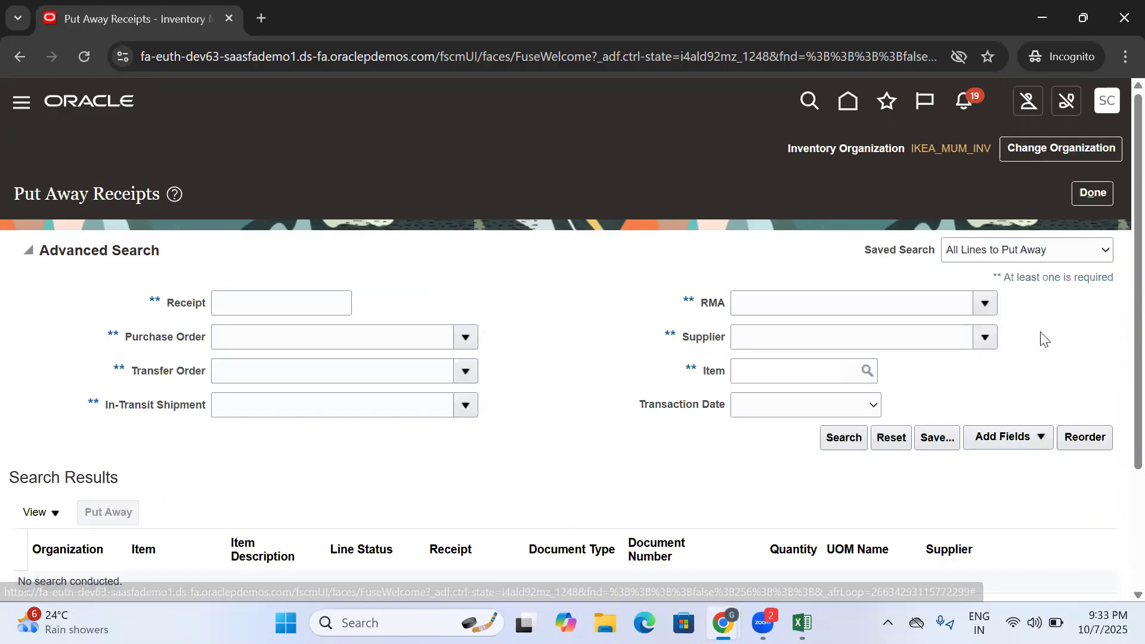
pyautogui.click(273, 303)
pyautogui.hotkey('ctrl', 'v')
pyautogui.moveTo(322, 303); pyautogui.dragTo(220, 322)
pyautogui.press('BackSpace')
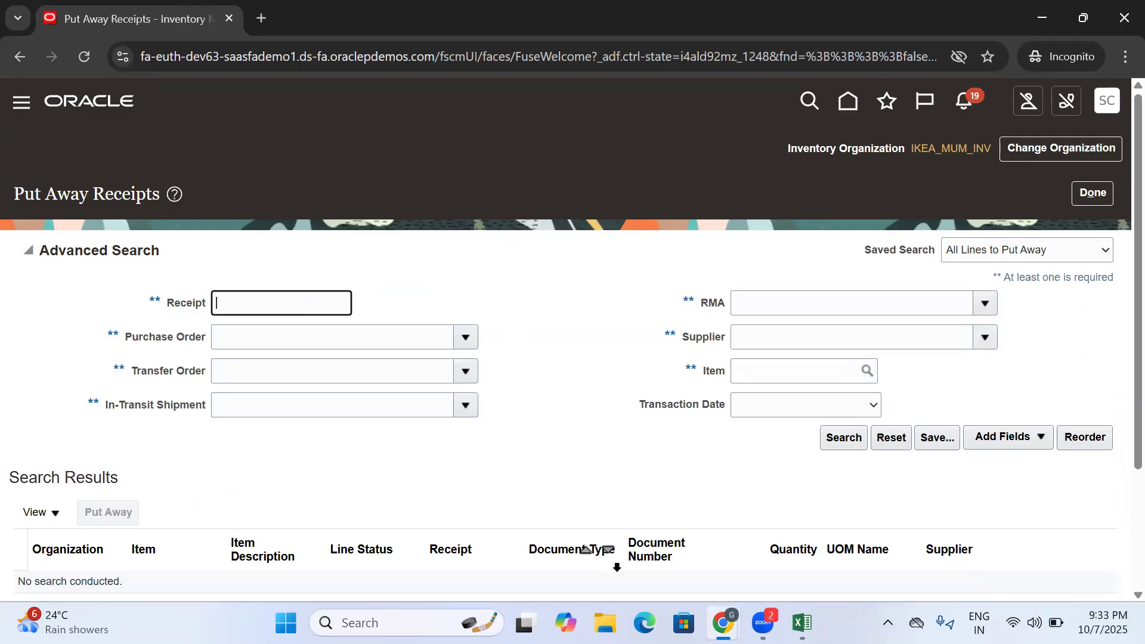
# - Copy MUM-07 from the Excel training document and enter it as the receipt to search for in Put Away Receipts
pyautogui.click(802, 622)
pyautogui.click(829, 489)
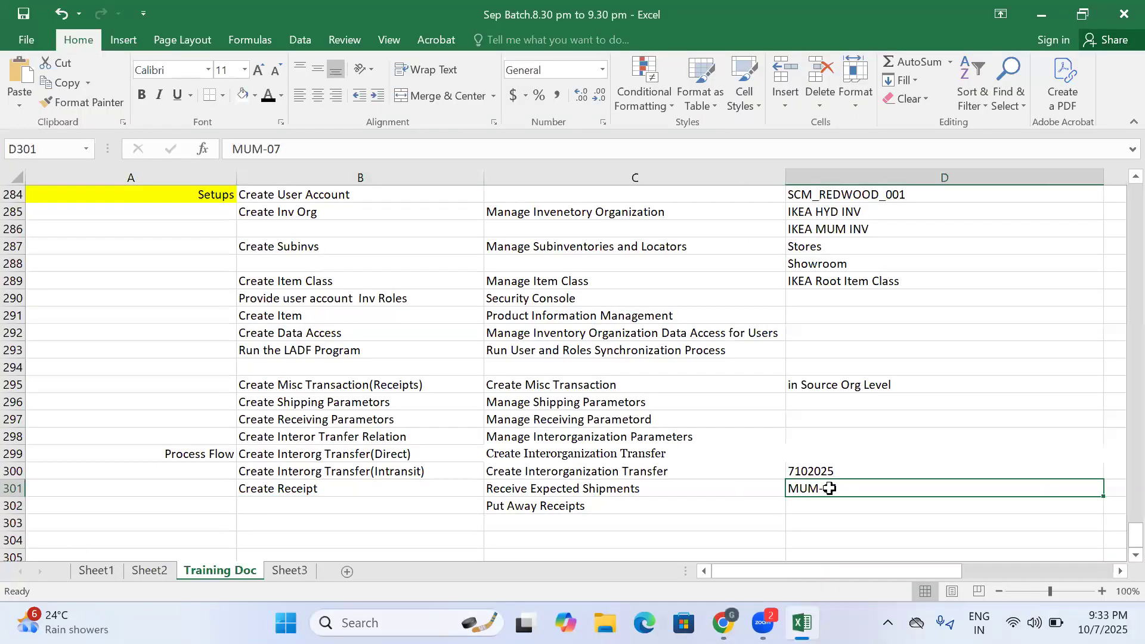
pyautogui.hotkey('ctrl', 'c')
pyautogui.click(723, 623)
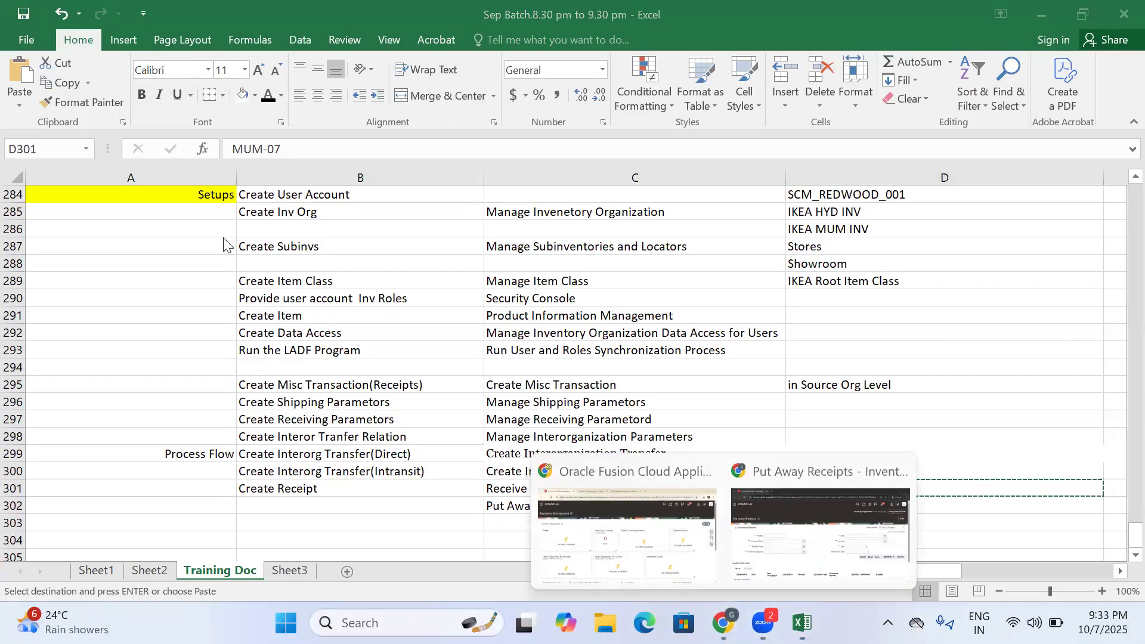
pyautogui.click(821, 548)
pyautogui.hotkey('ctrl', 'v')
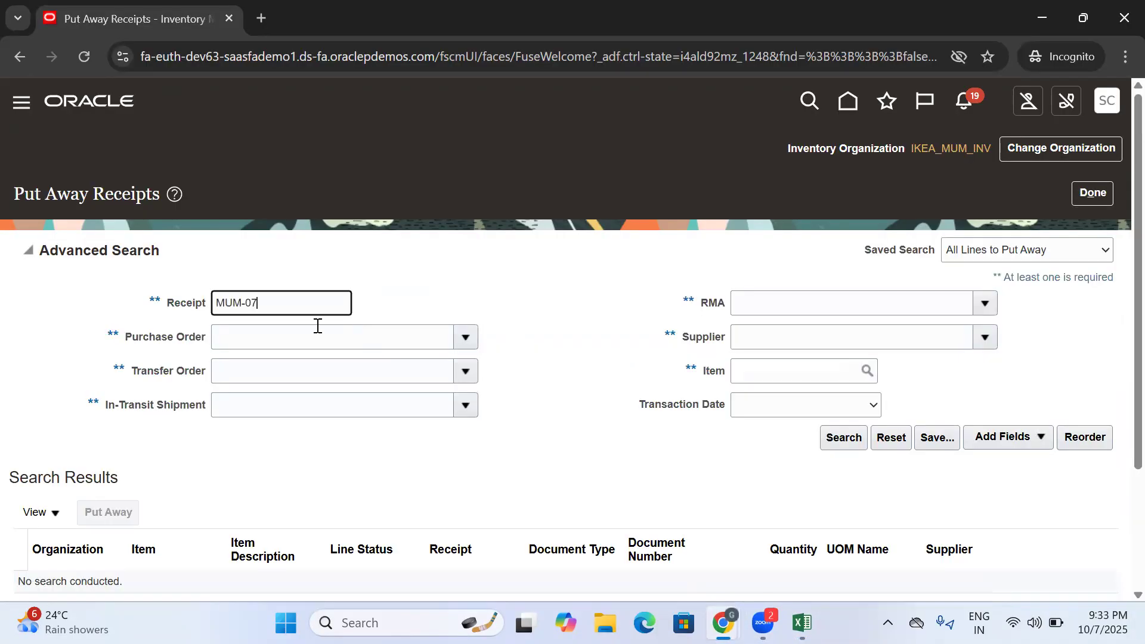
# - Search for receipt MUM-07, select its received IKEA DINNING line and open it for put away
pyautogui.click(833, 442)
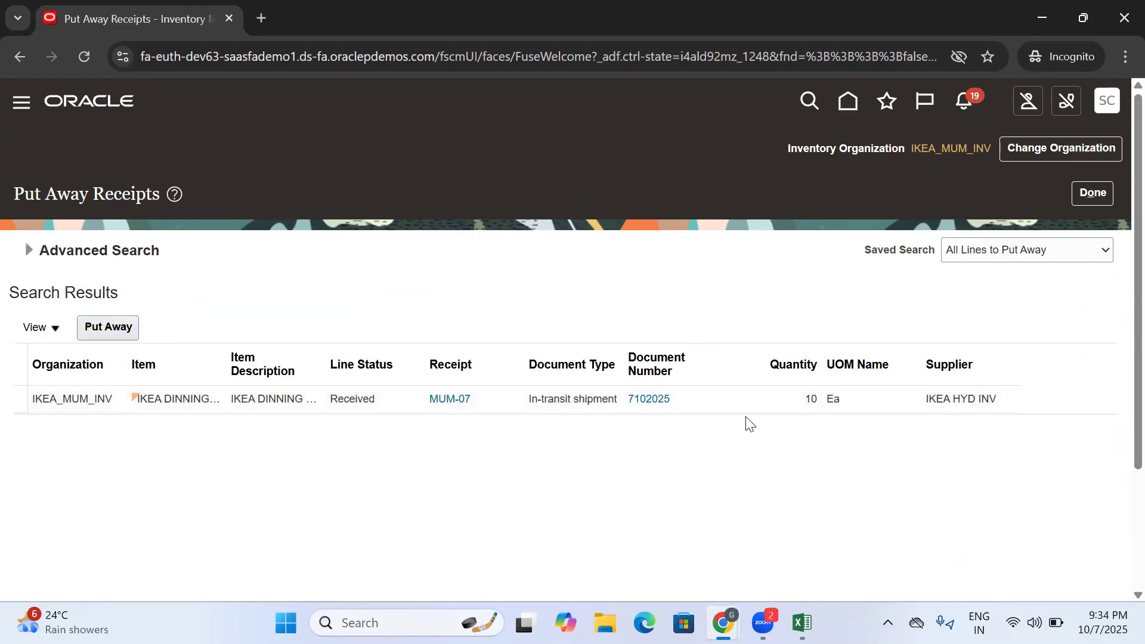
pyautogui.click(736, 397)
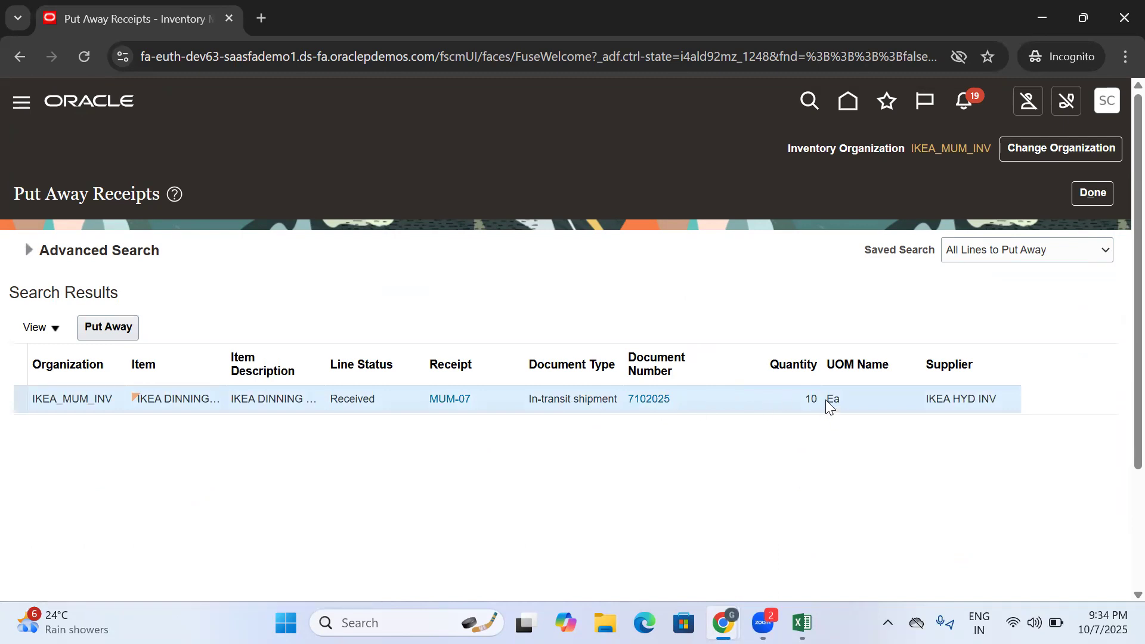
pyautogui.doubleClick(352, 396)
pyautogui.click(391, 467)
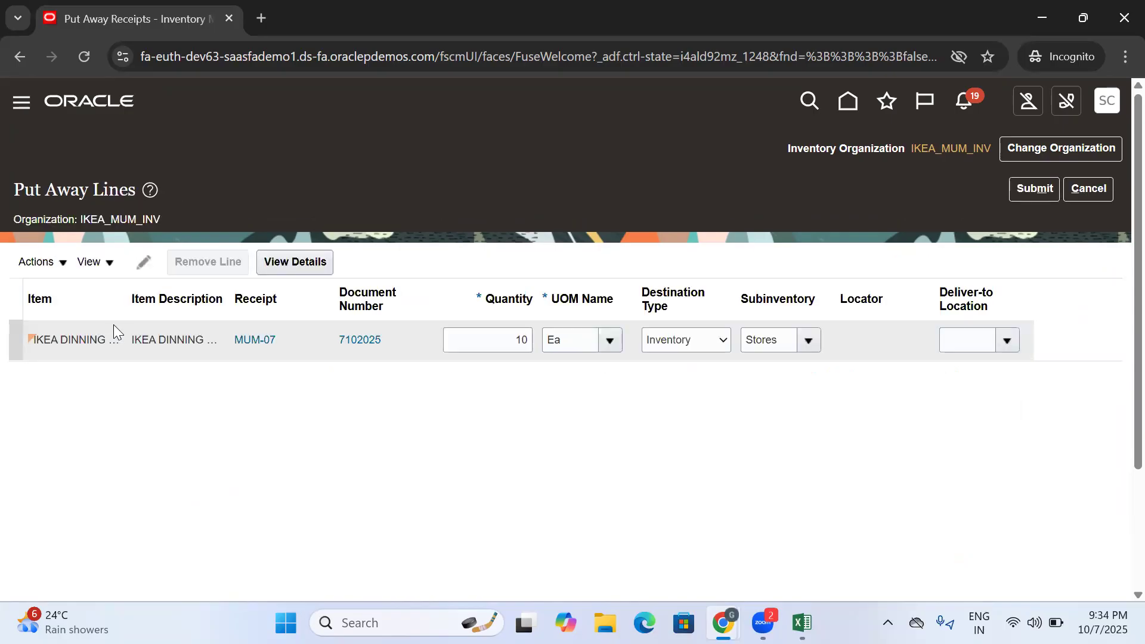
# - Change the subinventory of the MUM-07 put away line to Showroom
pyautogui.click(777, 341)
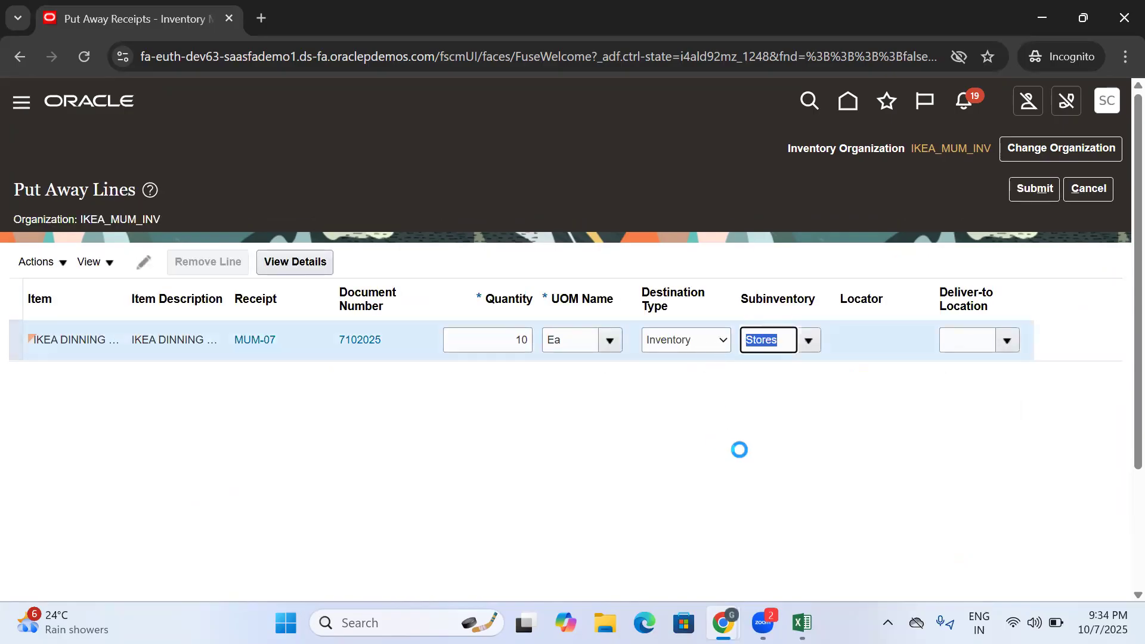
pyautogui.click(772, 337)
pyautogui.click(808, 341)
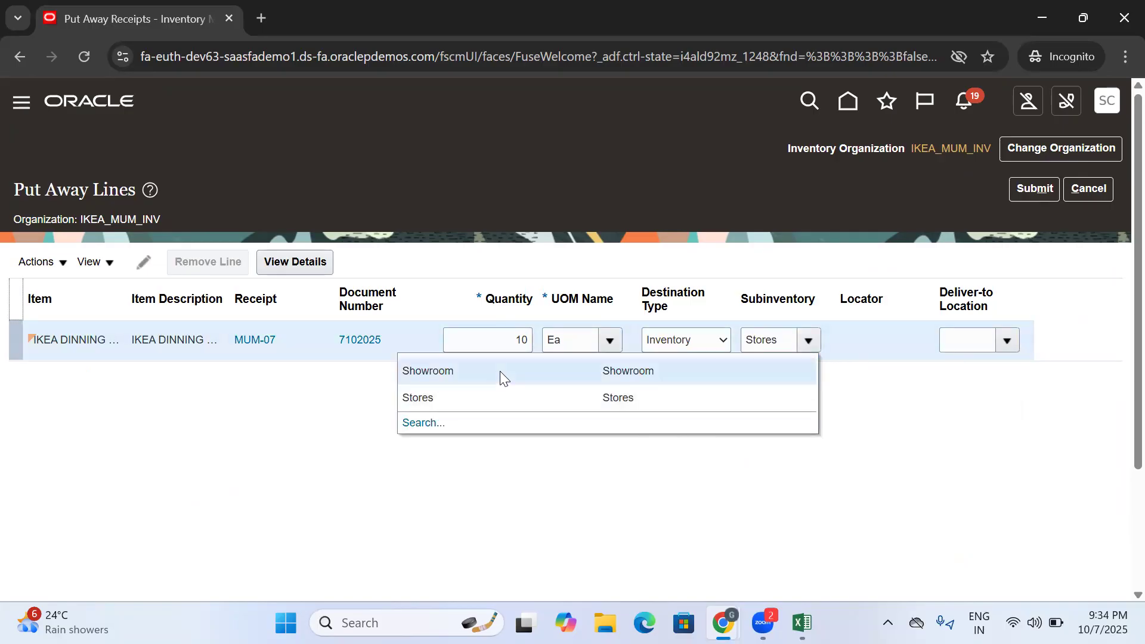
pyautogui.click(500, 370)
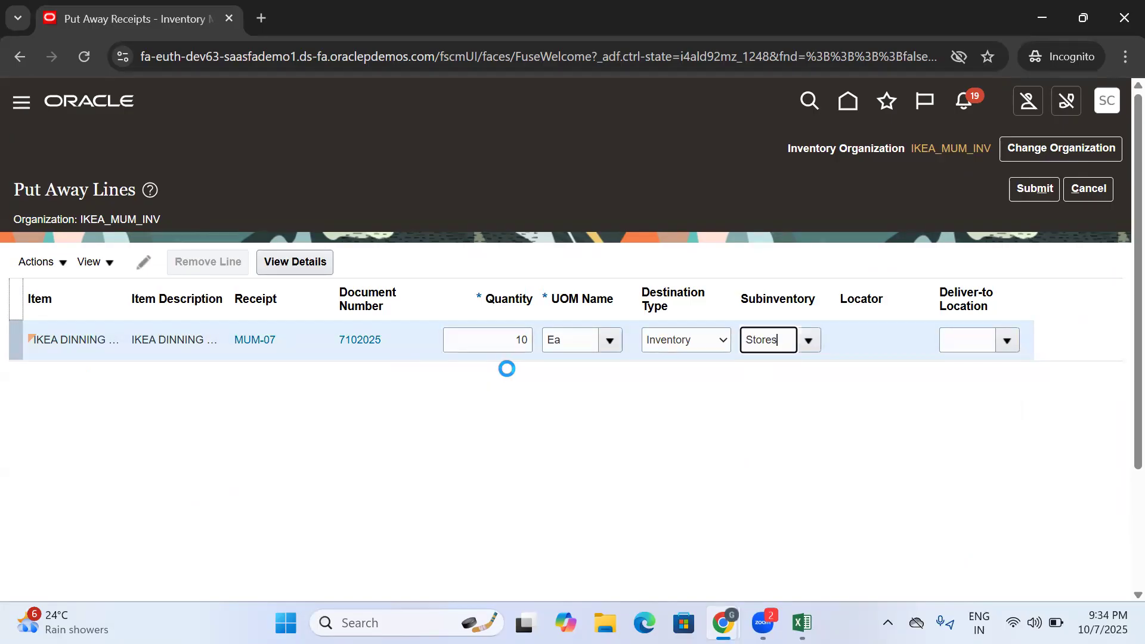
# - Submit the put away of receipt MUM-07 and close the Put Away Receipts page
pyautogui.click(747, 341)
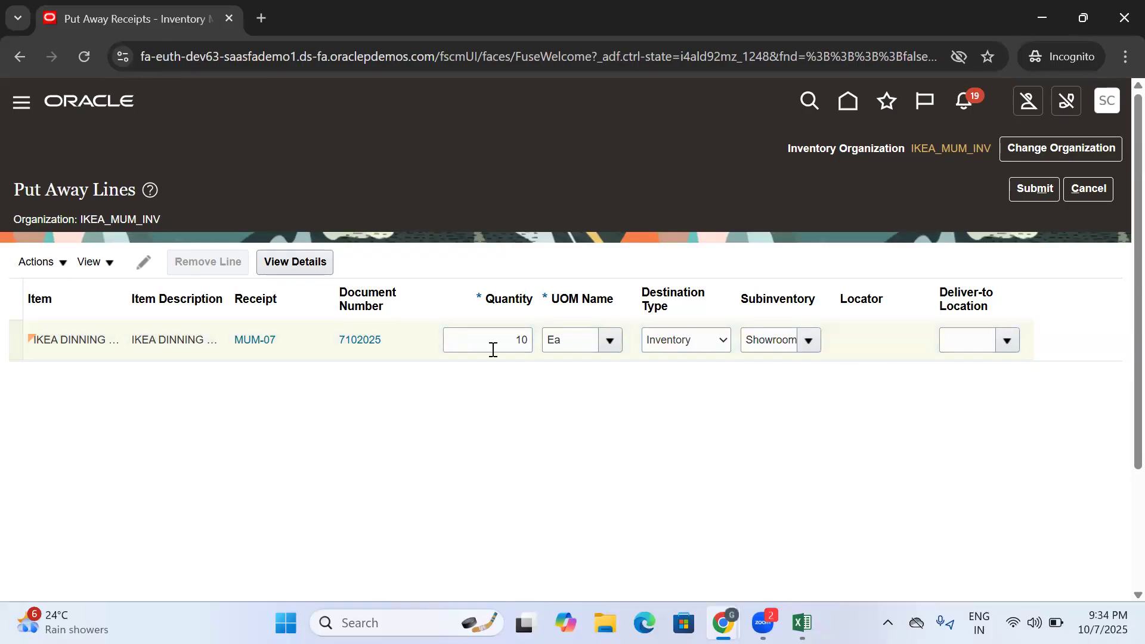
pyautogui.click(509, 338)
pyautogui.click(608, 429)
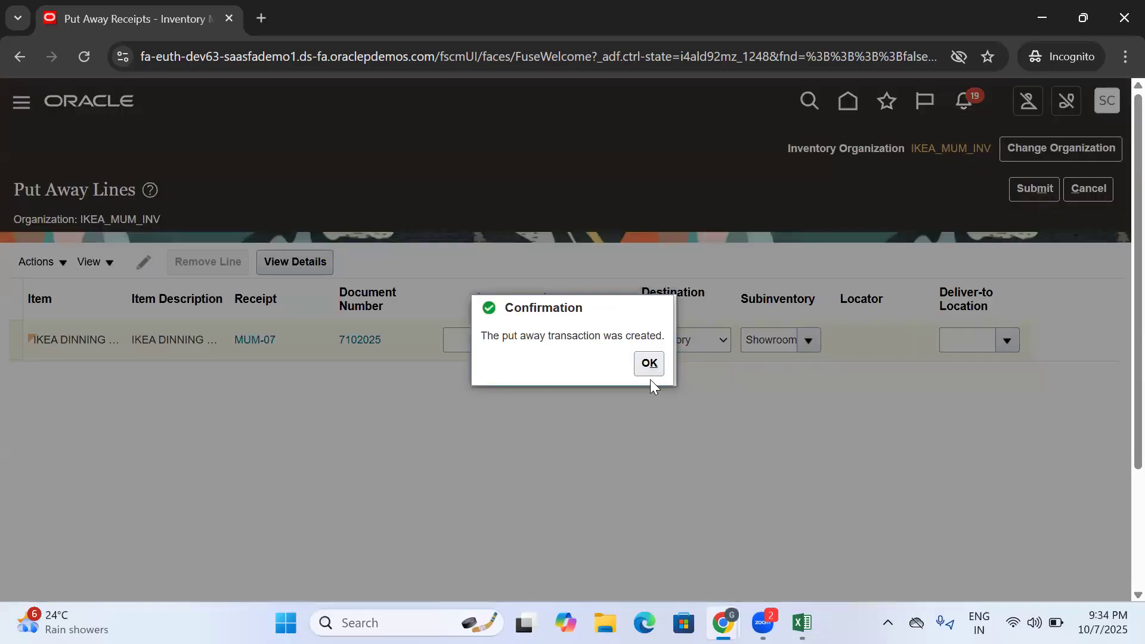
pyautogui.click(649, 365)
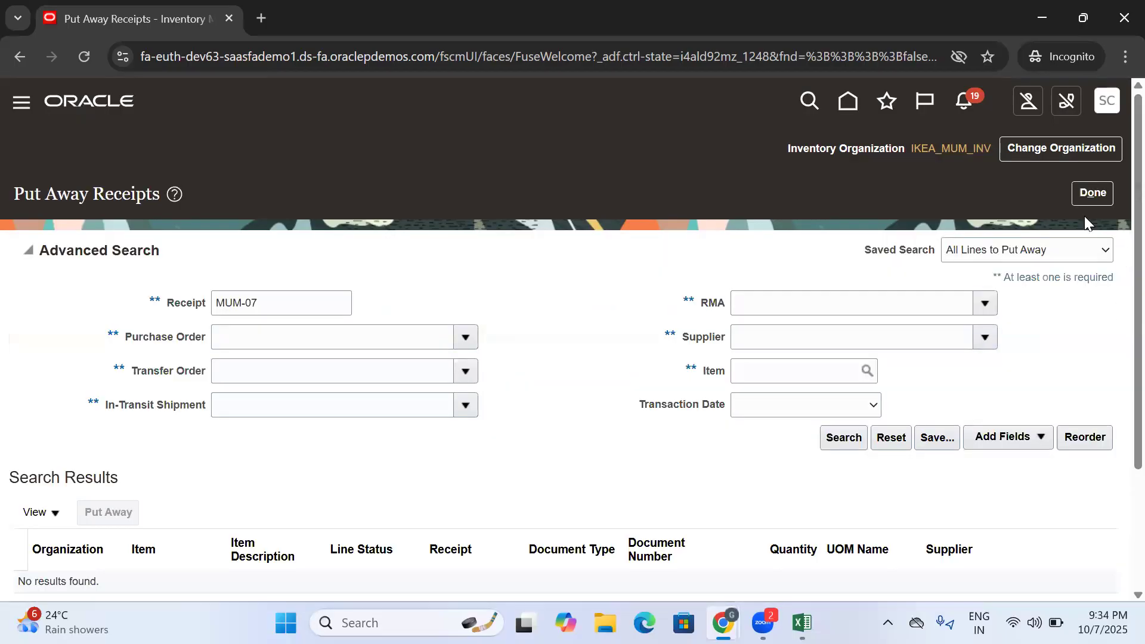
pyautogui.click(1093, 199)
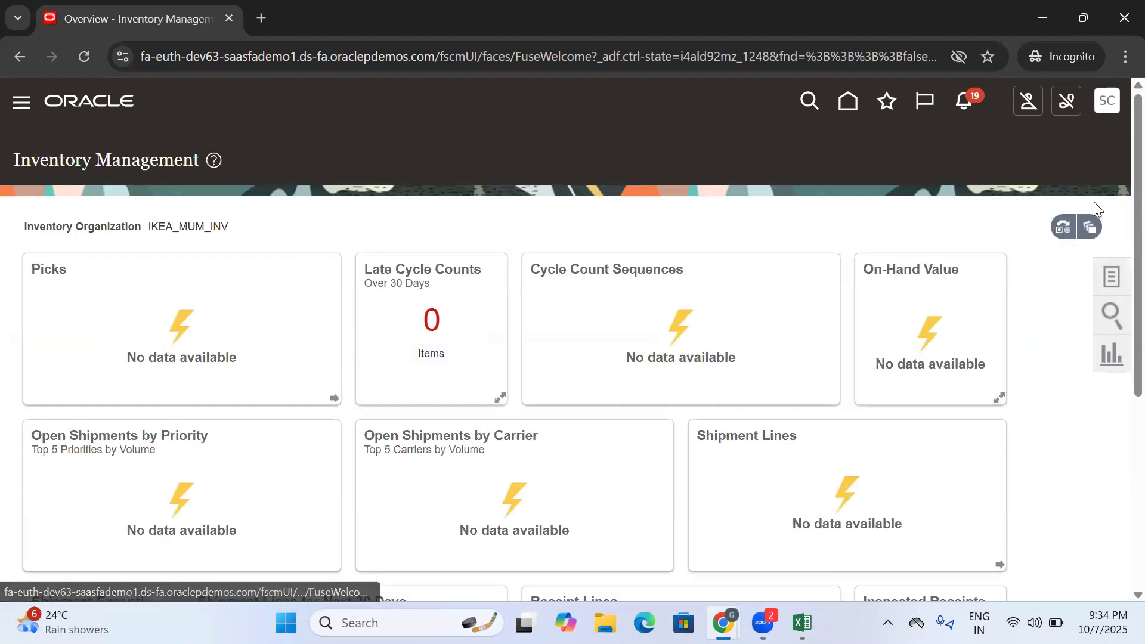
# - Search Item Quantity by item for IKEA in IKEA_MUM_INV and include the Receiving and Inbound quantities in the search
pyautogui.click(1114, 324)
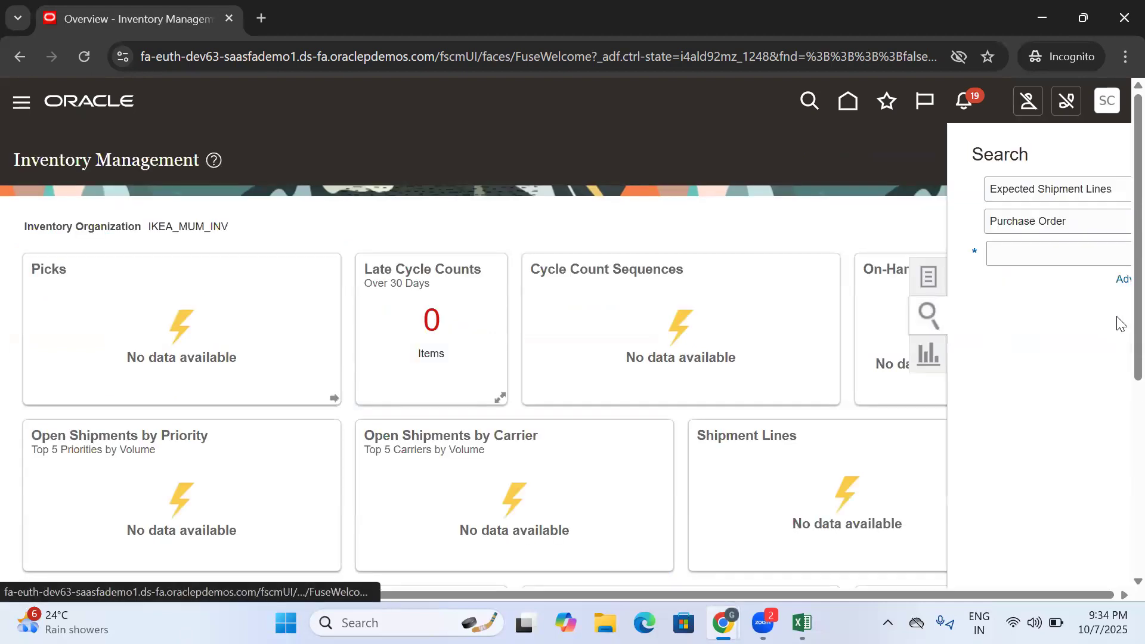
pyautogui.click(1037, 194)
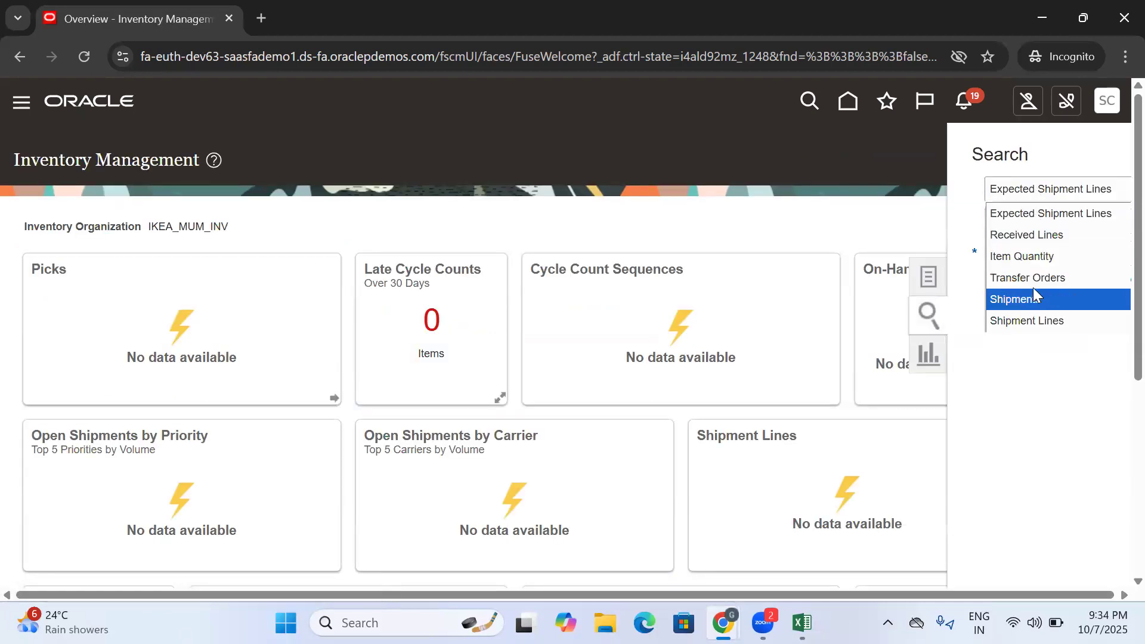
pyautogui.click(1035, 256)
pyautogui.click(1030, 253)
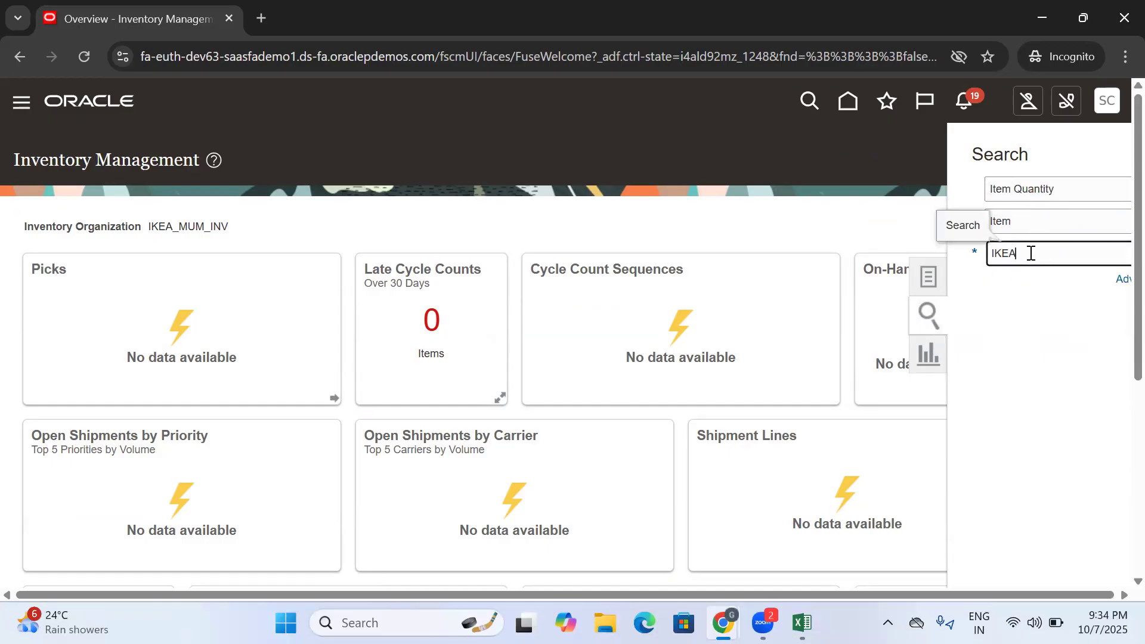
pyautogui.scroll(-3, 1121, 221)
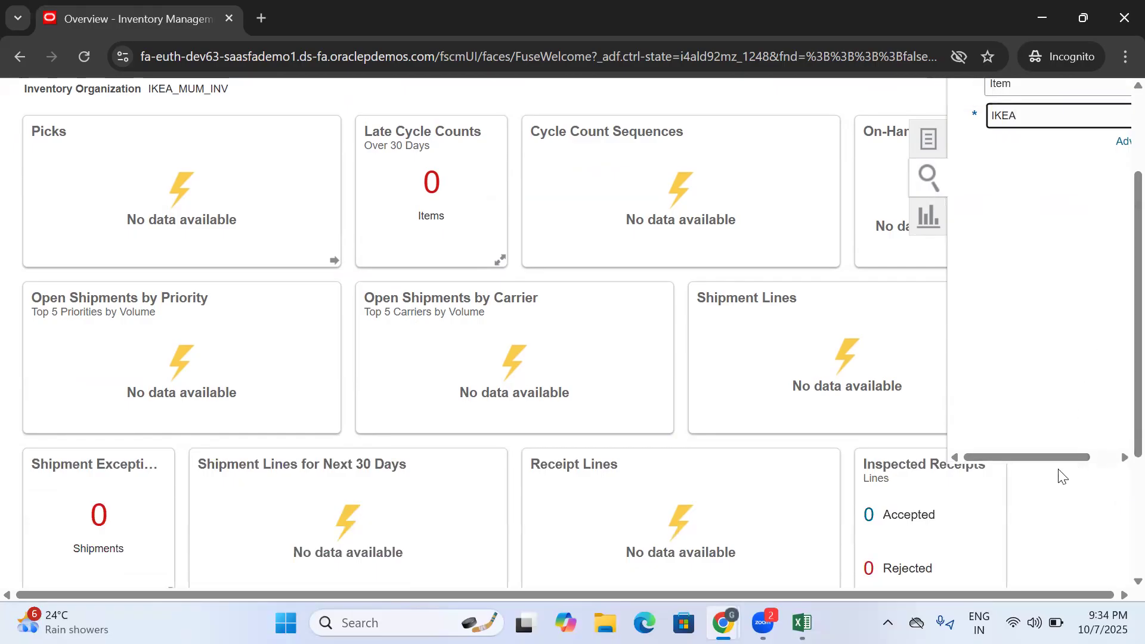
pyautogui.click(1113, 115)
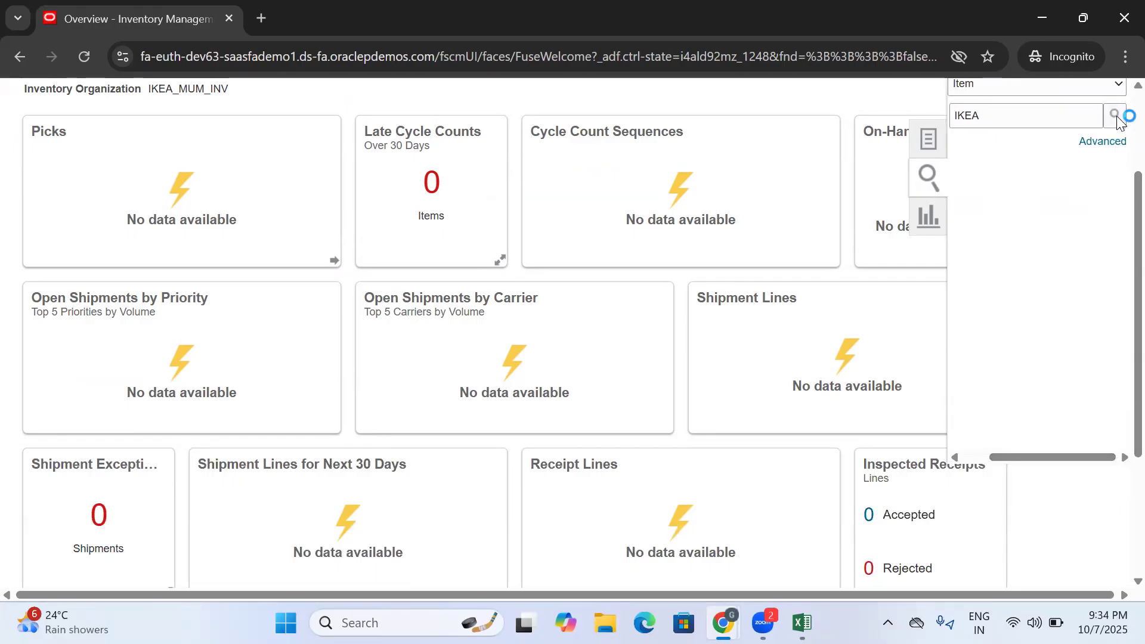
pyautogui.click(656, 372)
pyautogui.click(656, 406)
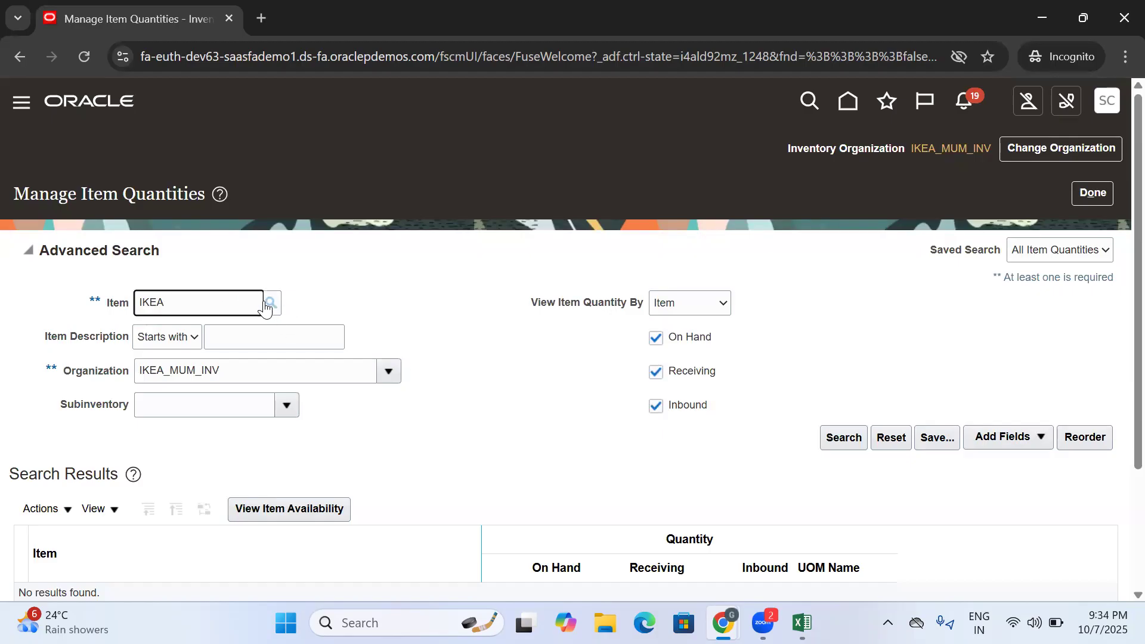
# - Pick IKEA DINNING HÄGERNÄS as the item and run the quantity search
pyautogui.click(269, 304)
pyautogui.click(538, 382)
pyautogui.click(564, 444)
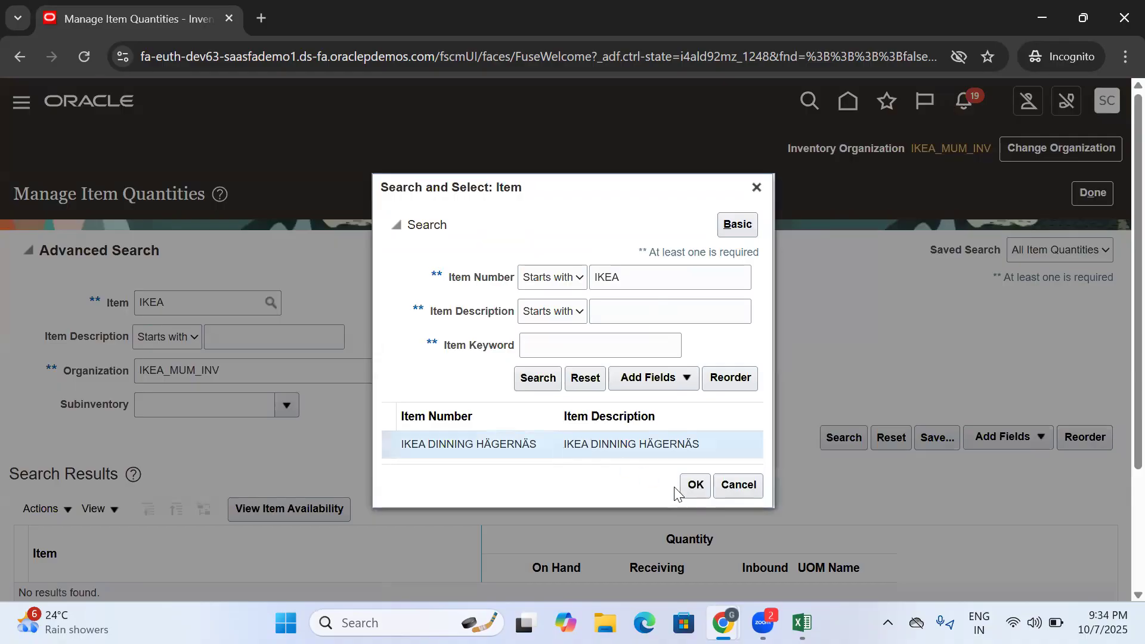
pyautogui.click(691, 485)
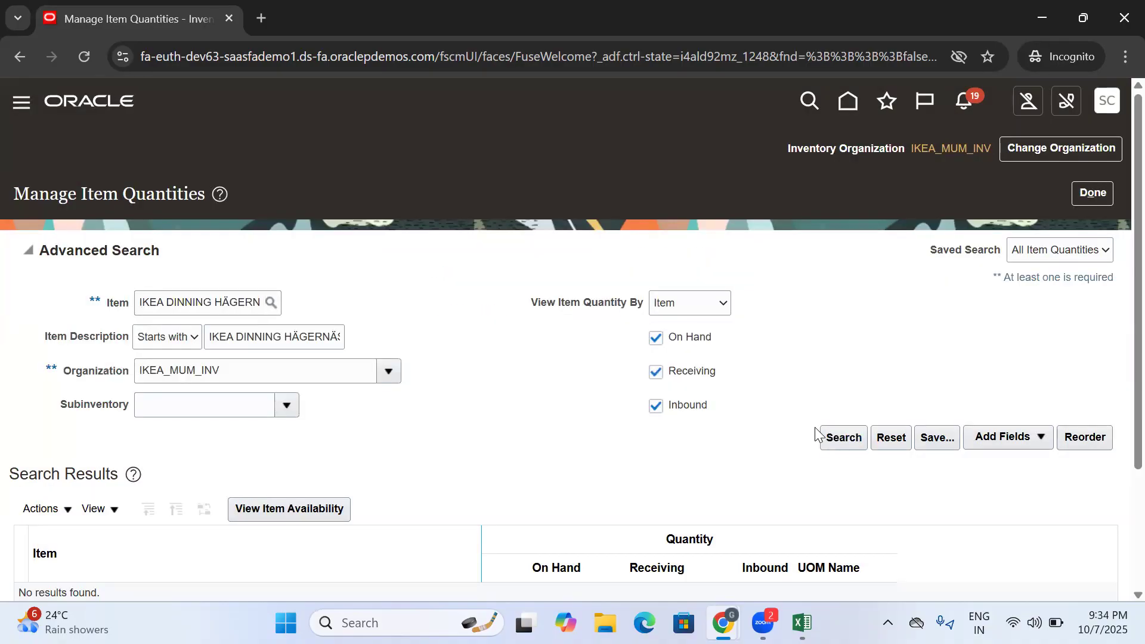
pyautogui.scroll(-3, 818, 437)
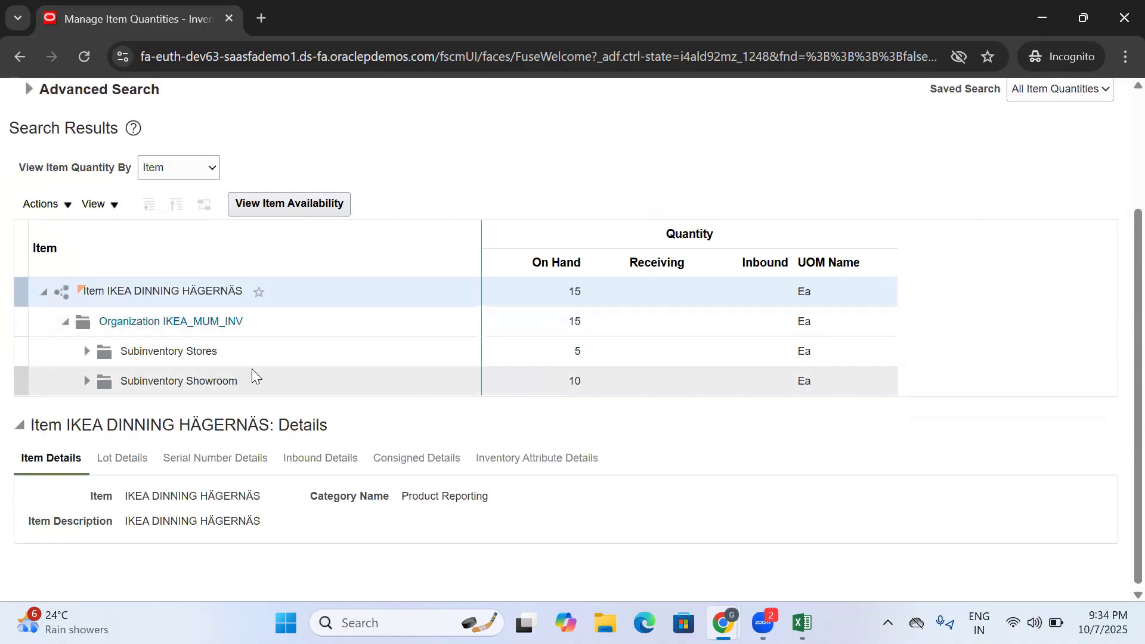
# - Examine the Showroom on-hand quantity and the inbound, receiving and on-hand columns, and close the item quantities page
pyautogui.click(261, 385)
pyautogui.doubleClick(573, 381)
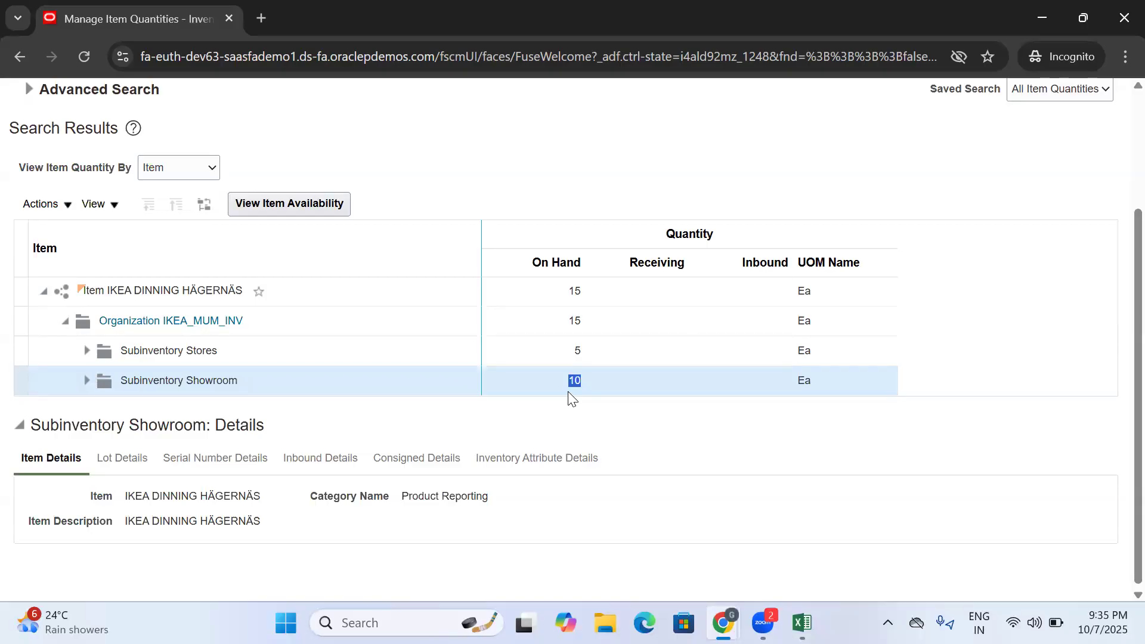
pyautogui.doubleClick(576, 379)
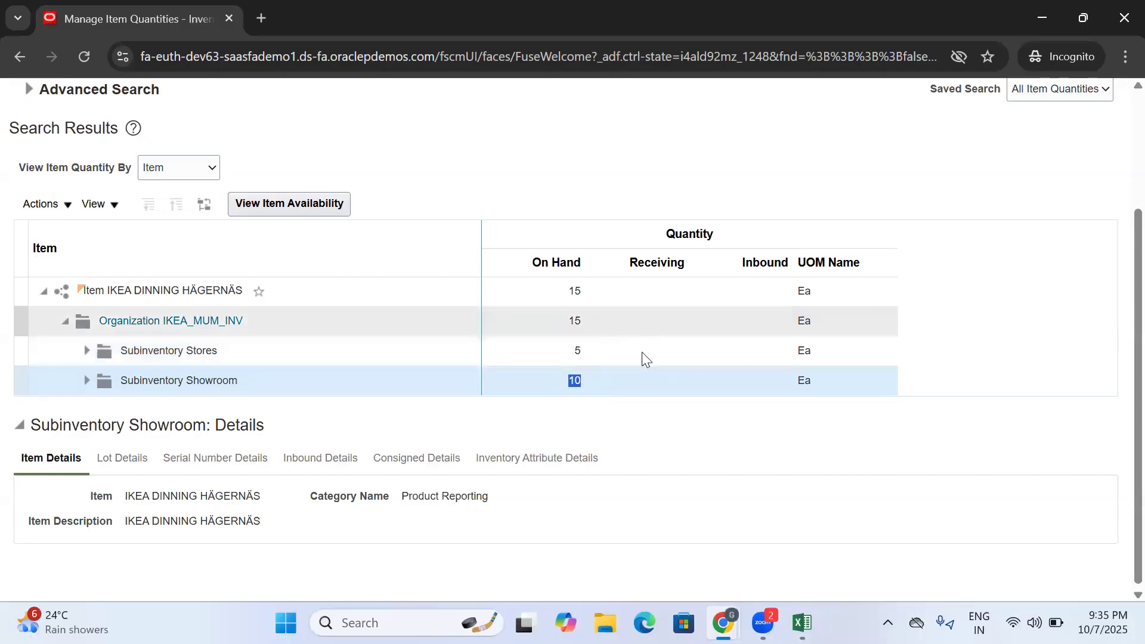
pyautogui.click(763, 264)
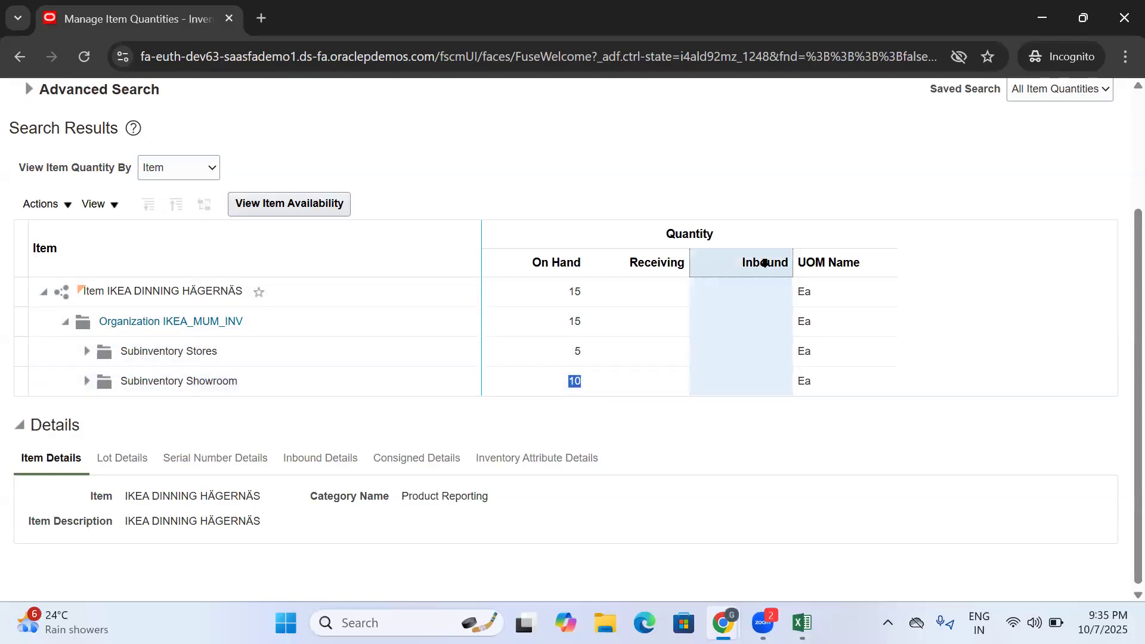
pyautogui.click(649, 263)
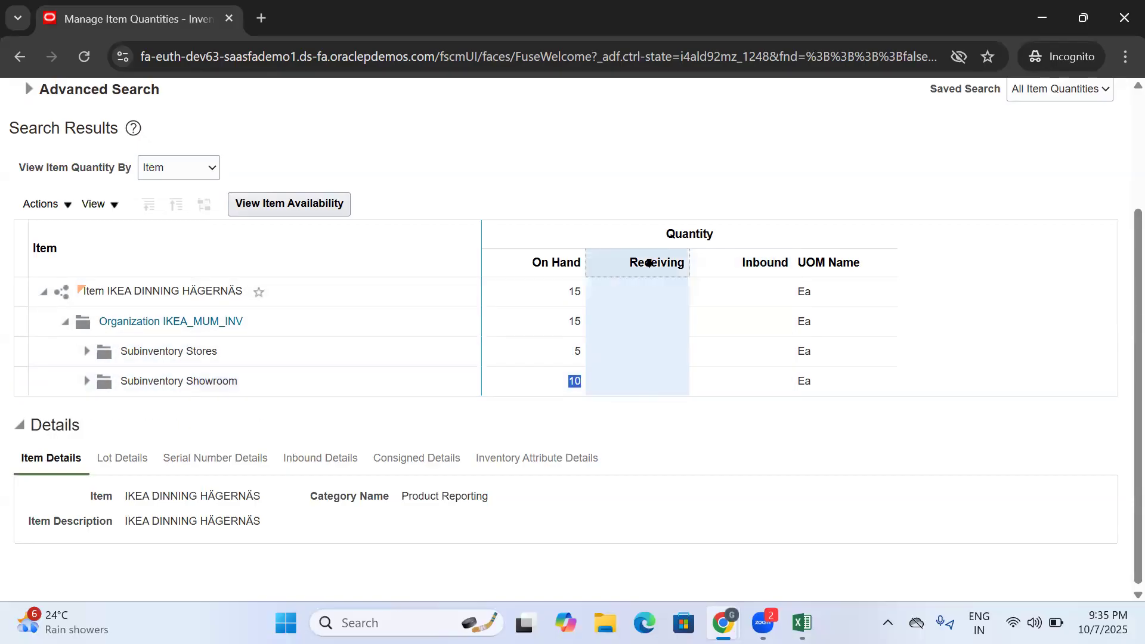
pyautogui.click(554, 264)
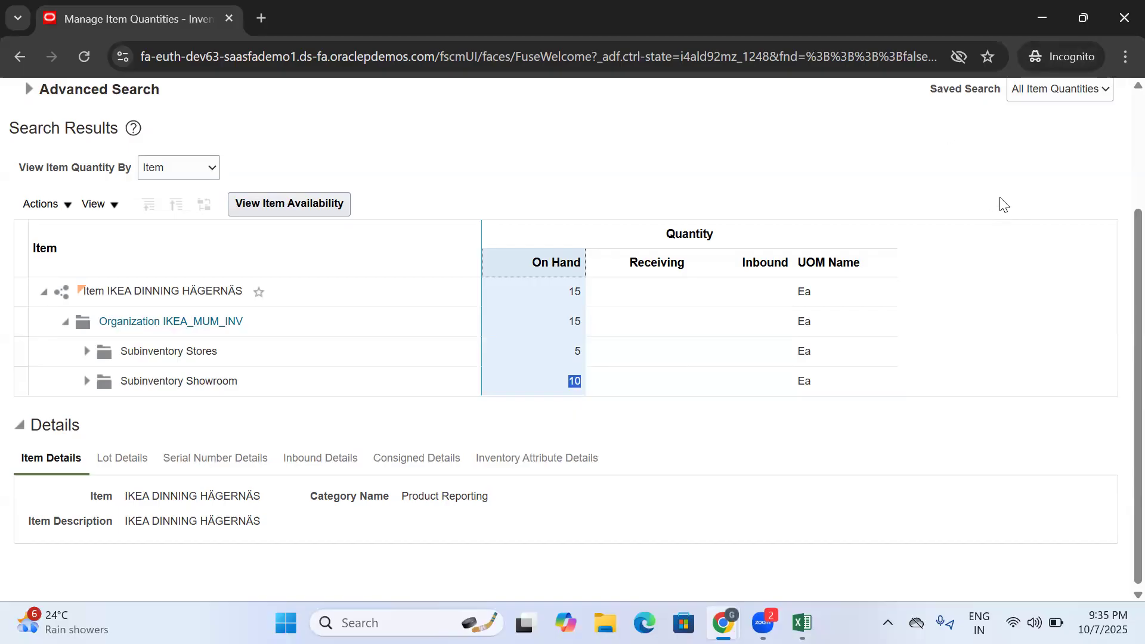
pyautogui.scroll(3, 1000, 198)
pyautogui.click(1099, 203)
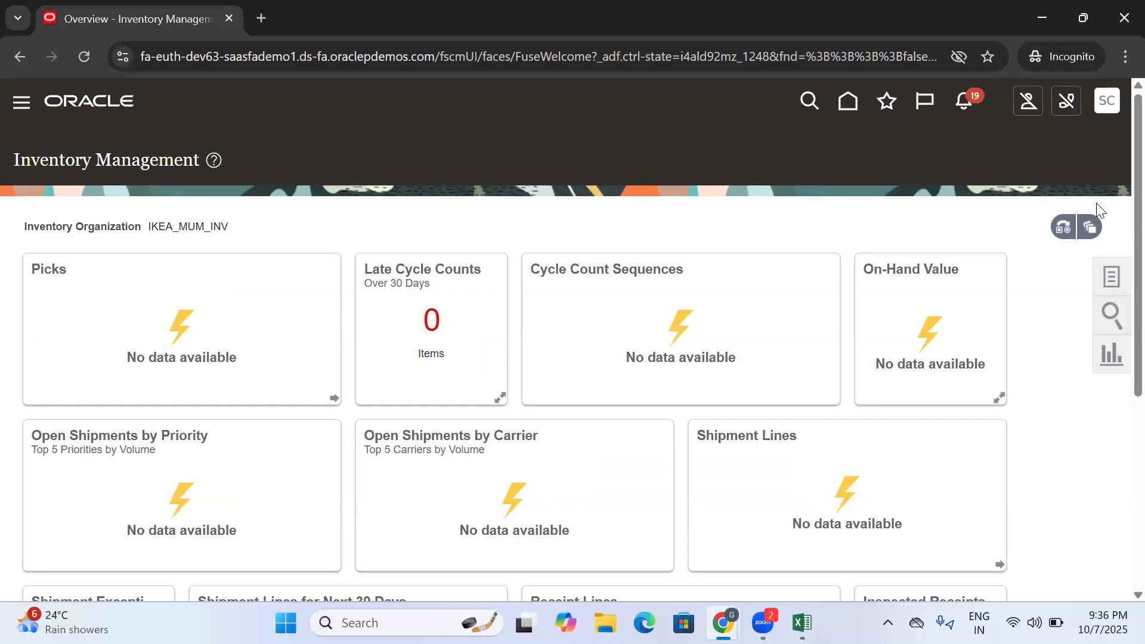
pyautogui.click(694, 117)
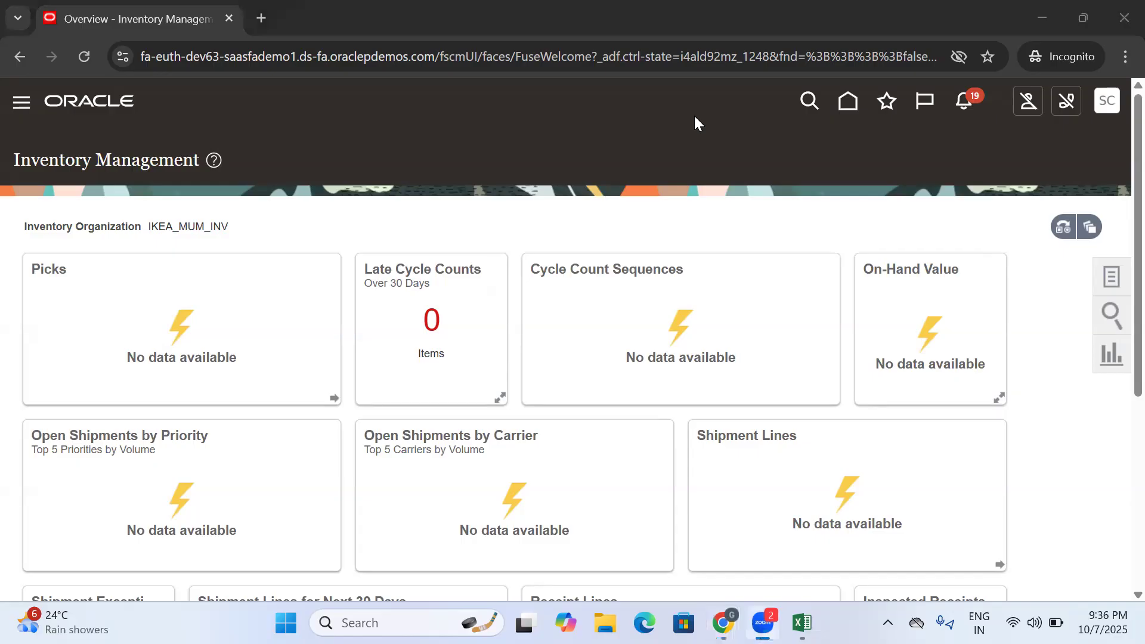